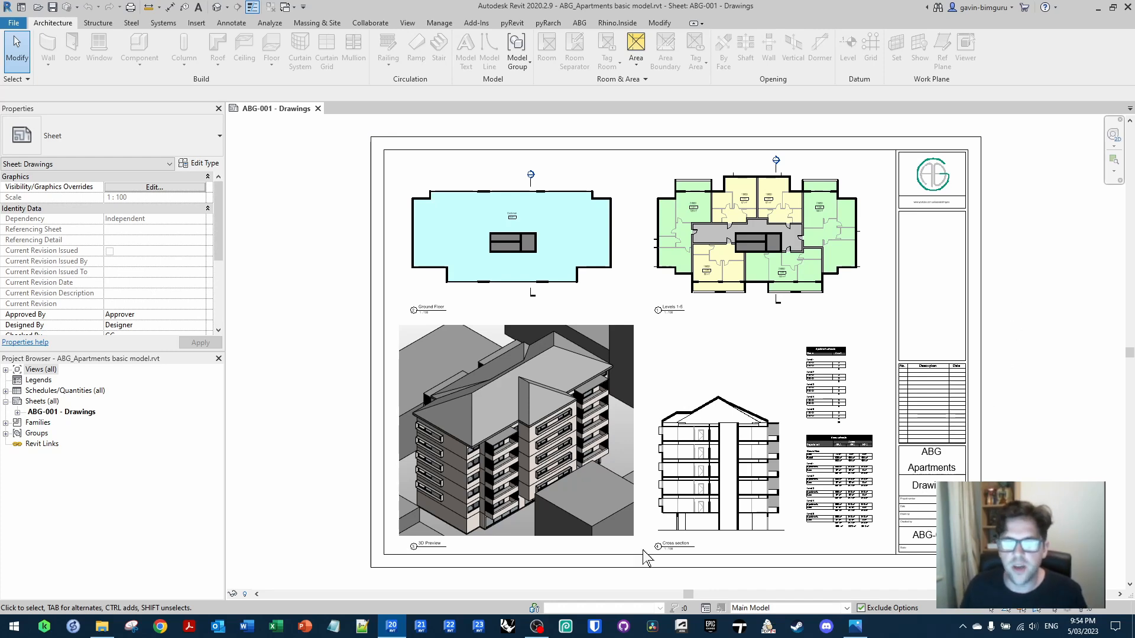
# Open the default 3D view and orbit around to the back of the apartment building
pyautogui.click(217, 8)
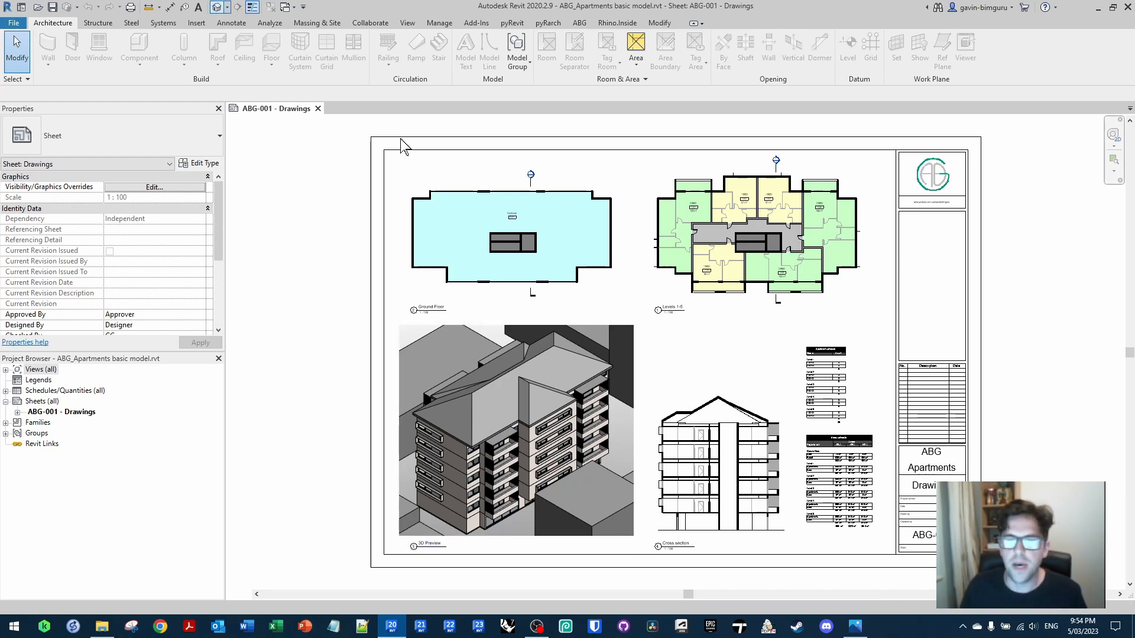
pyautogui.scroll(3, 743, 419)
pyautogui.keyDown('shift'); pyautogui.moveTo(641, 473); pyautogui.dragTo(995, 470, button='middle'); pyautogui.keyUp('shift')
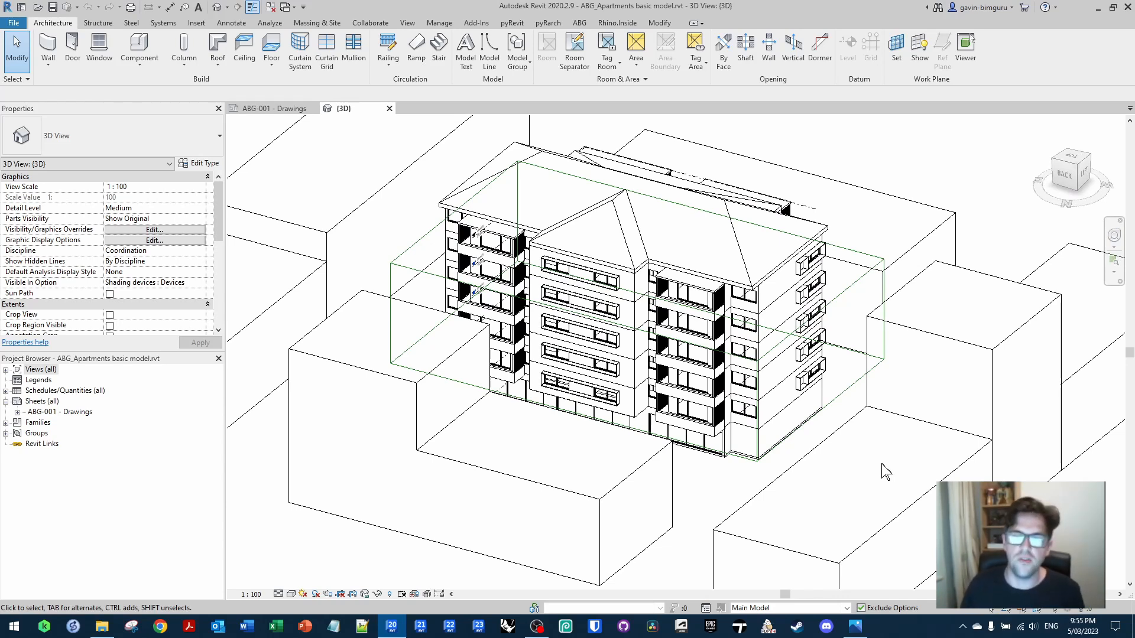
# Compare the Devices and None (primary) options of the Shading devices design option set, and return to Main Model
pyautogui.click(831, 607)
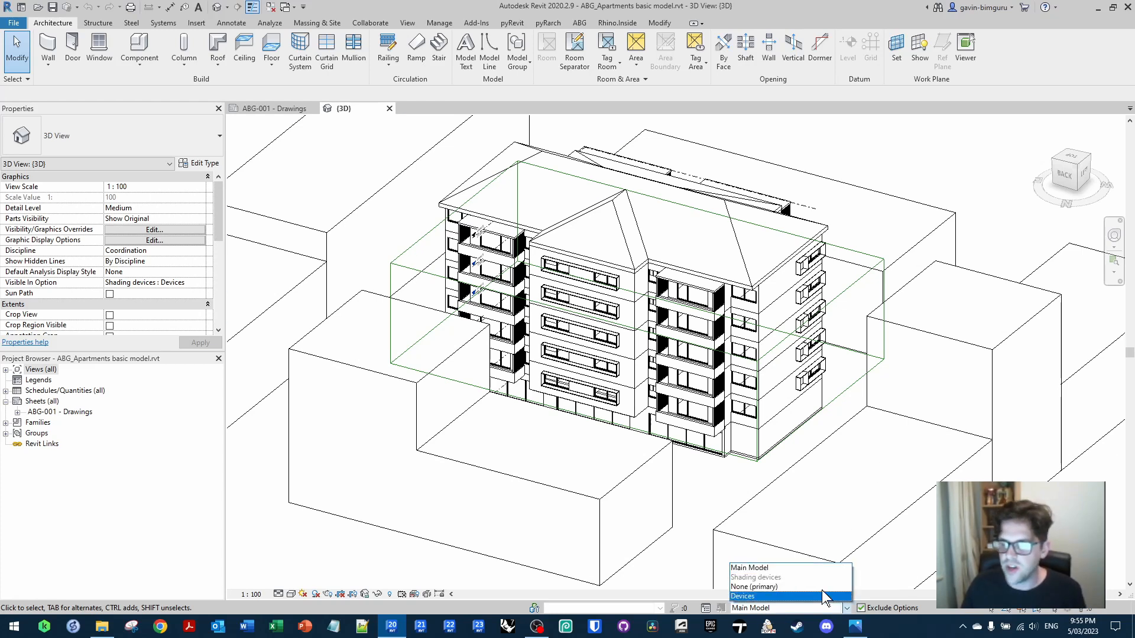
pyautogui.click(823, 592)
pyautogui.click(830, 608)
pyautogui.click(798, 594)
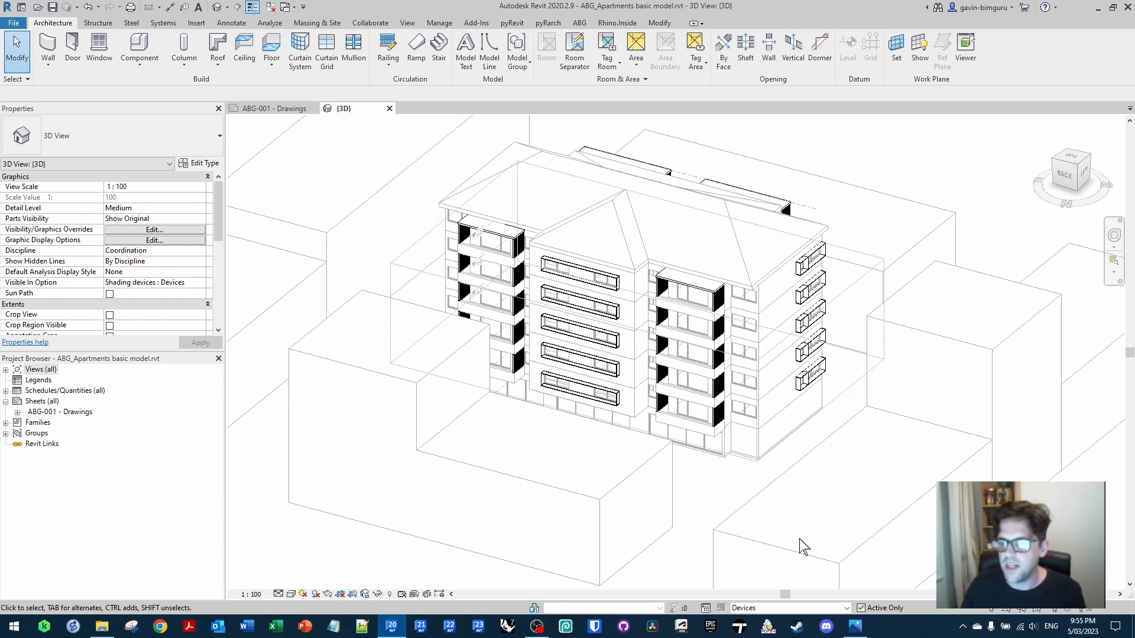
pyautogui.click(798, 608)
pyautogui.click(782, 591)
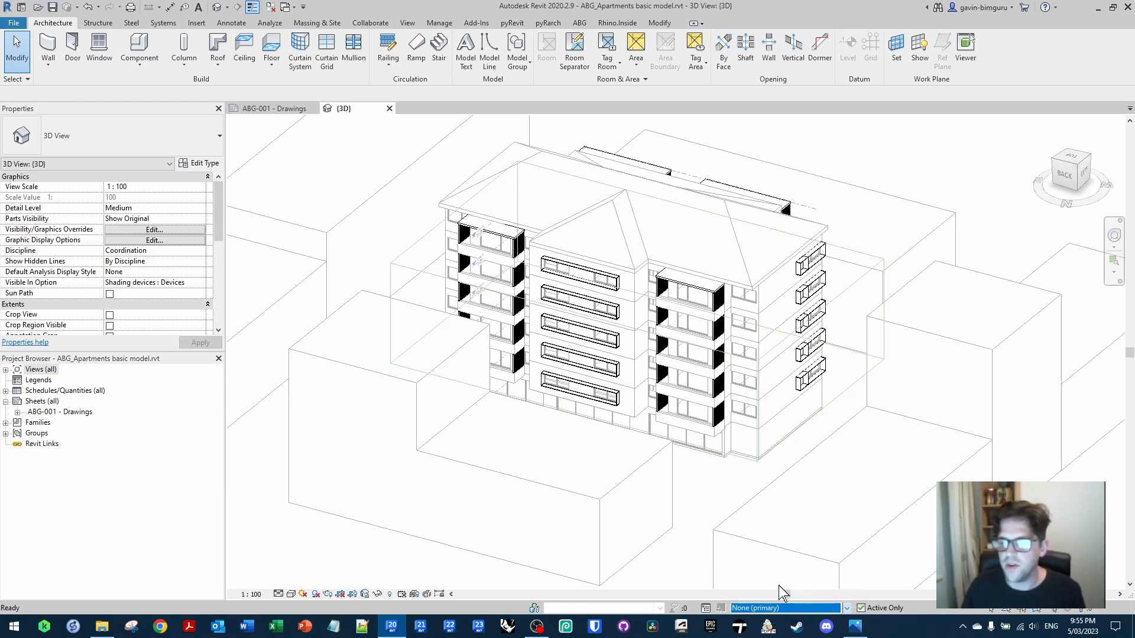
pyautogui.click(789, 607)
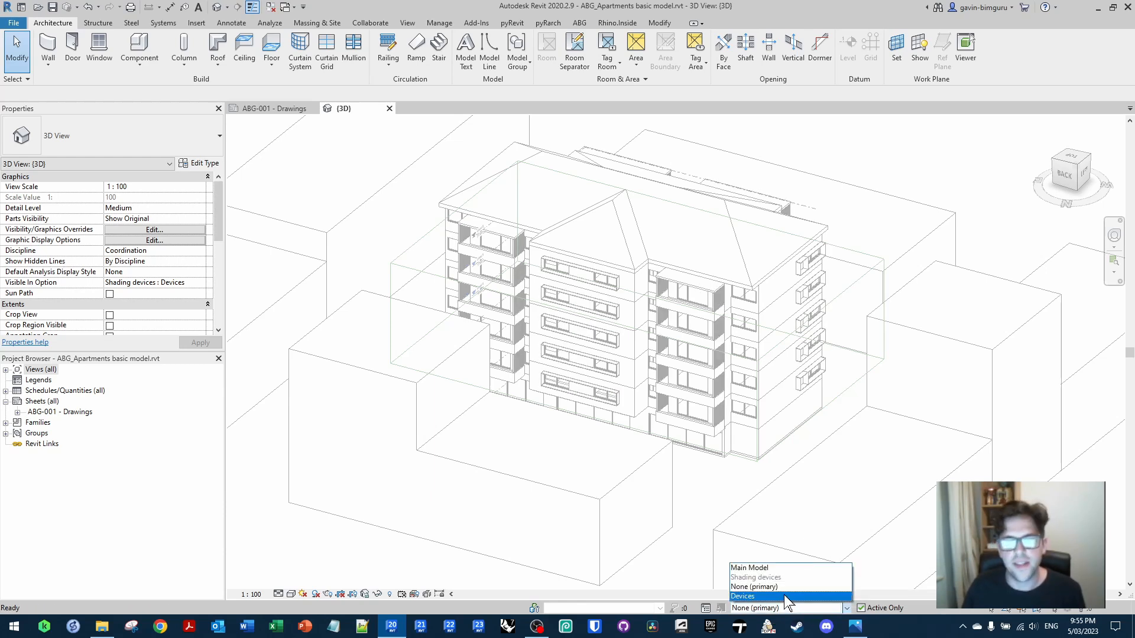
pyautogui.click(783, 595)
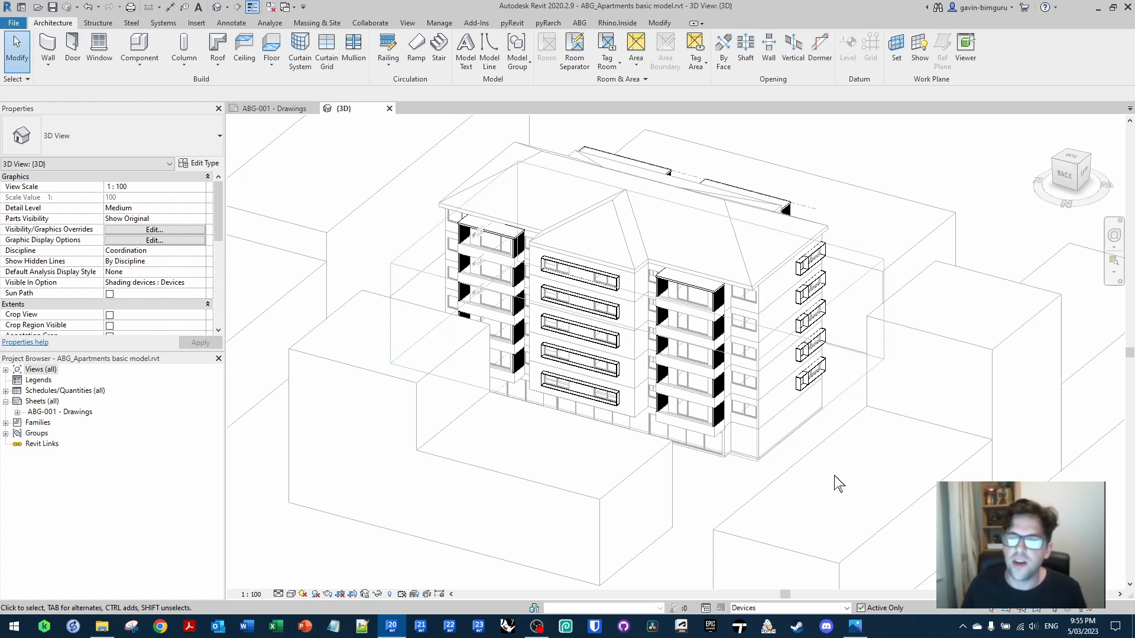
pyautogui.click(787, 608)
pyautogui.click(779, 568)
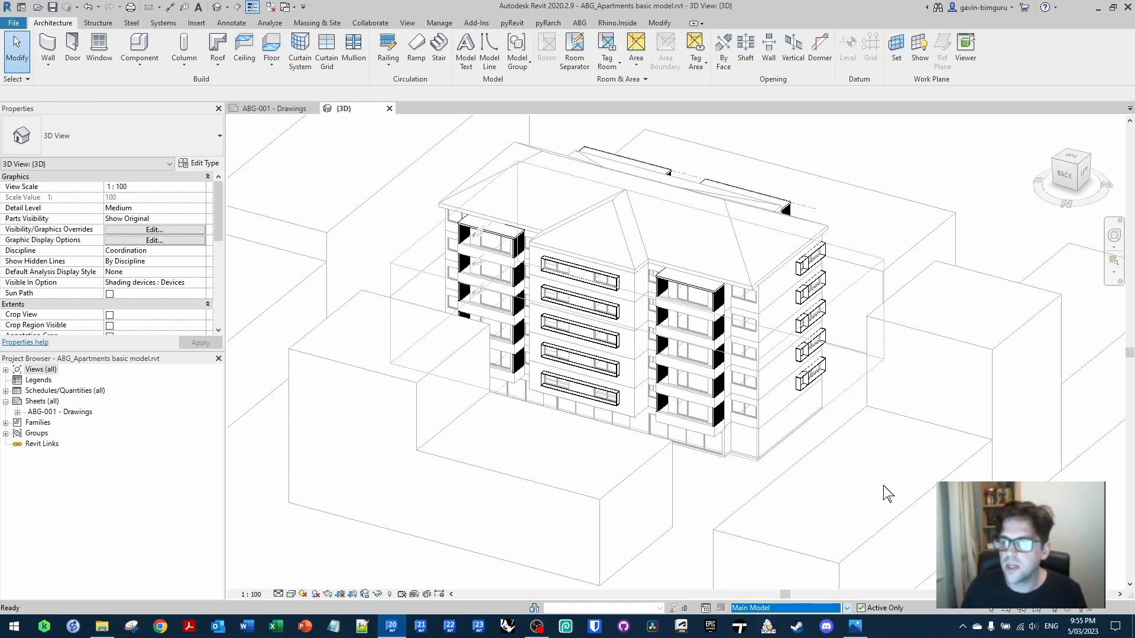
# Expand the views and open the Level 1 floor plan
pyautogui.doubleClick(43, 370)
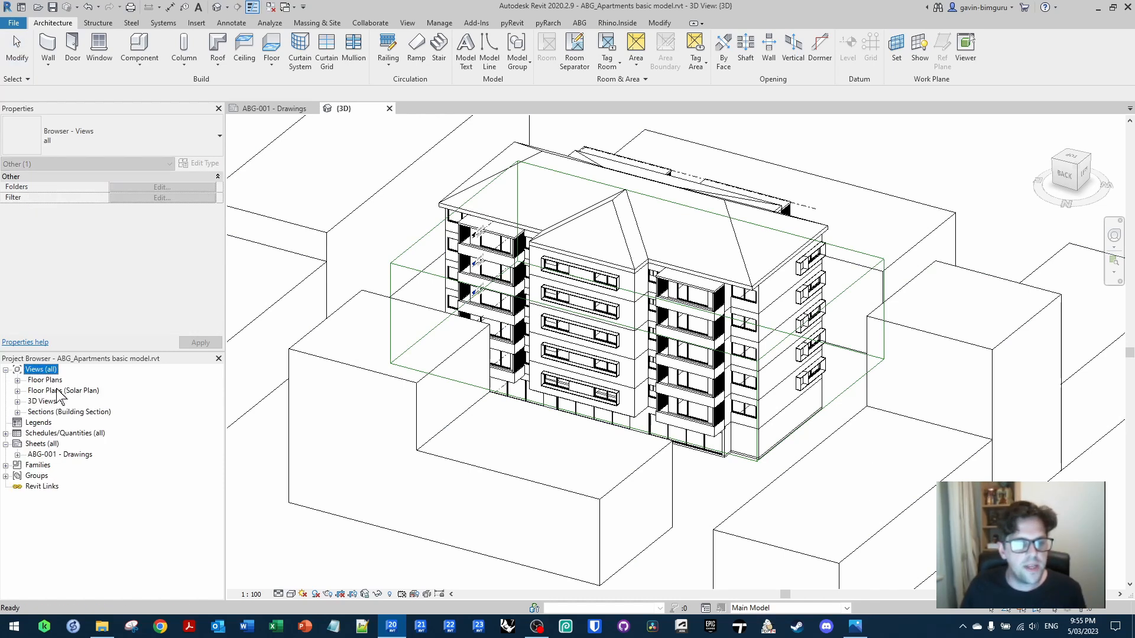
pyautogui.doubleClick(44, 380)
pyautogui.doubleClick(50, 401)
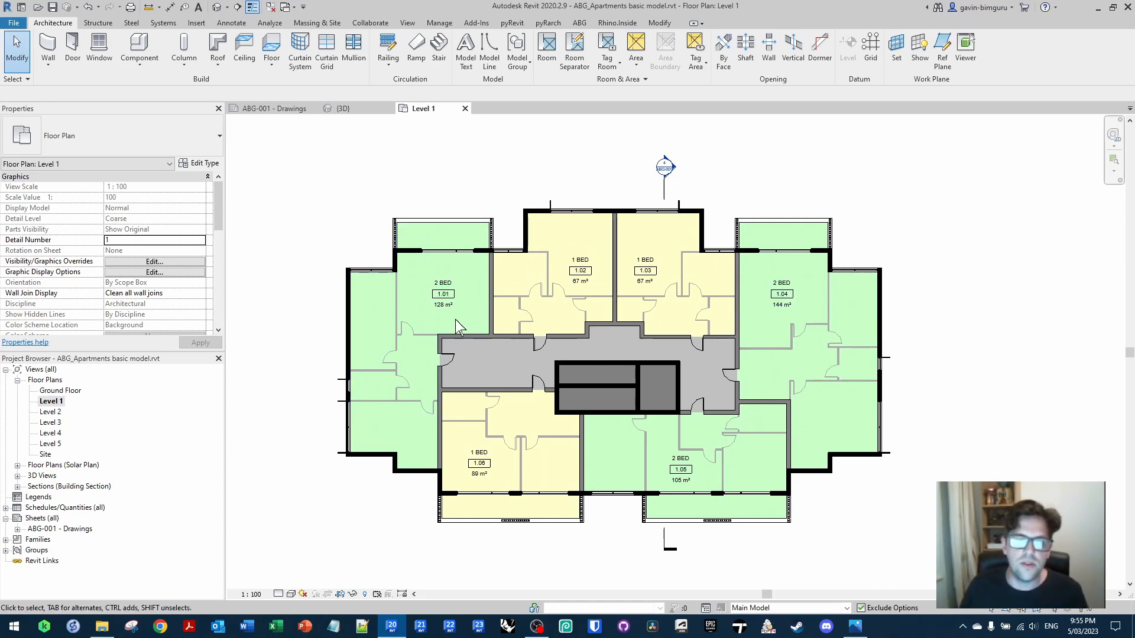
# Examine the extents of room 1.01 and the Room Bounding setting of one of its internal walls
pyautogui.scroll(4, 455, 321)
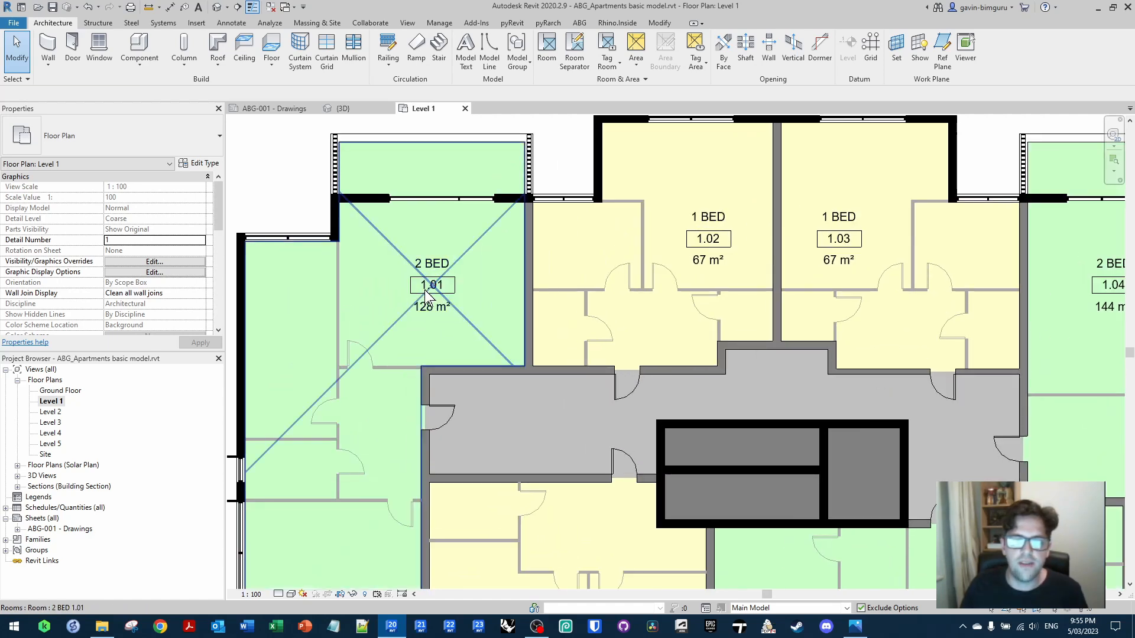
pyautogui.click(428, 295)
pyautogui.moveTo(434, 274); pyautogui.dragTo(555, 298, button='middle')
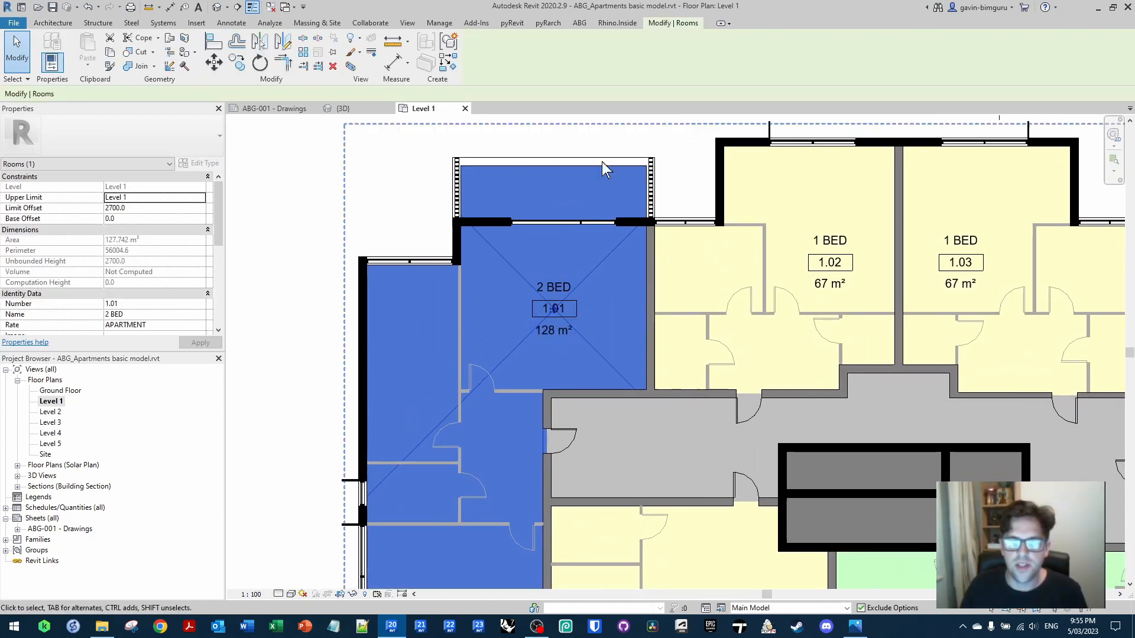
pyautogui.moveTo(532, 452); pyautogui.dragTo(548, 235, button='middle')
pyautogui.moveTo(519, 271); pyautogui.dragTo(520, 418, button='middle')
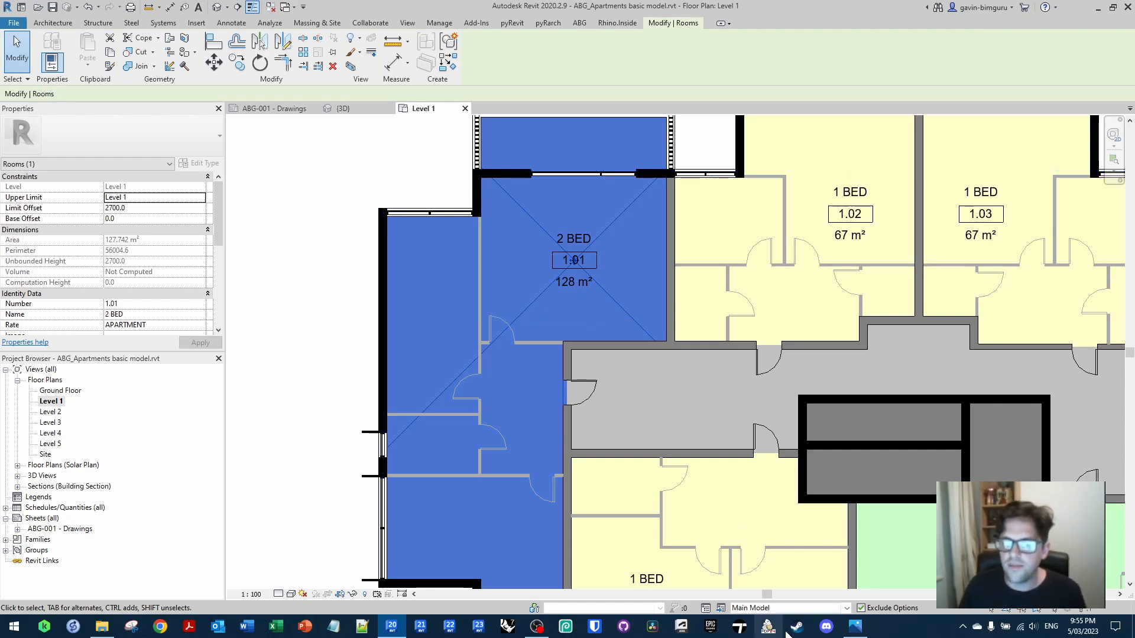
pyautogui.click(477, 265)
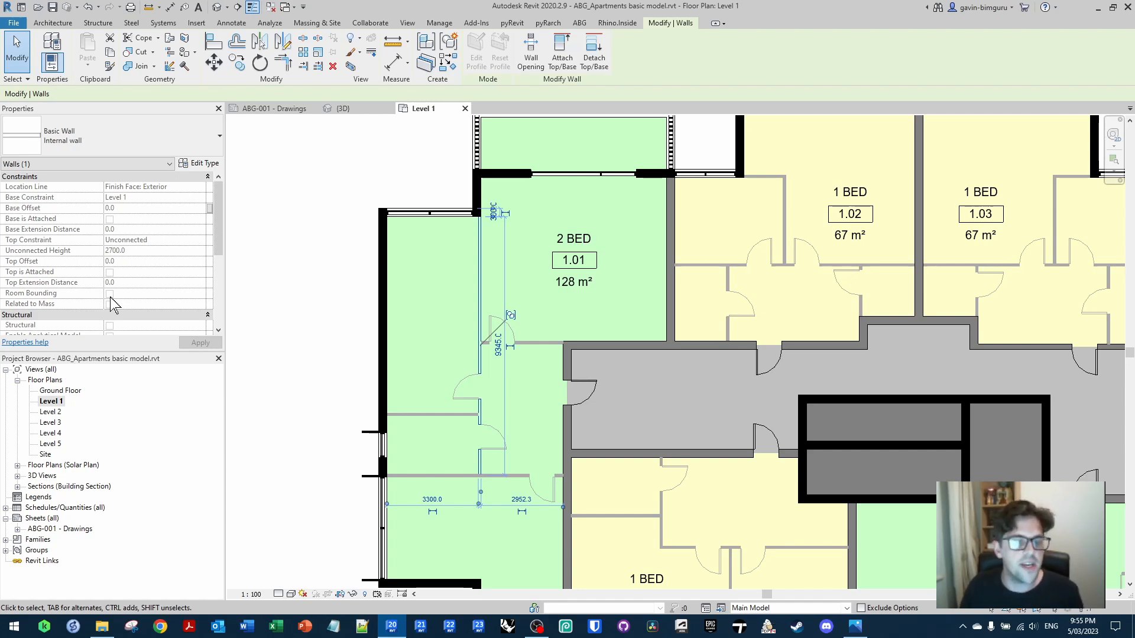
pyautogui.press('Escape')
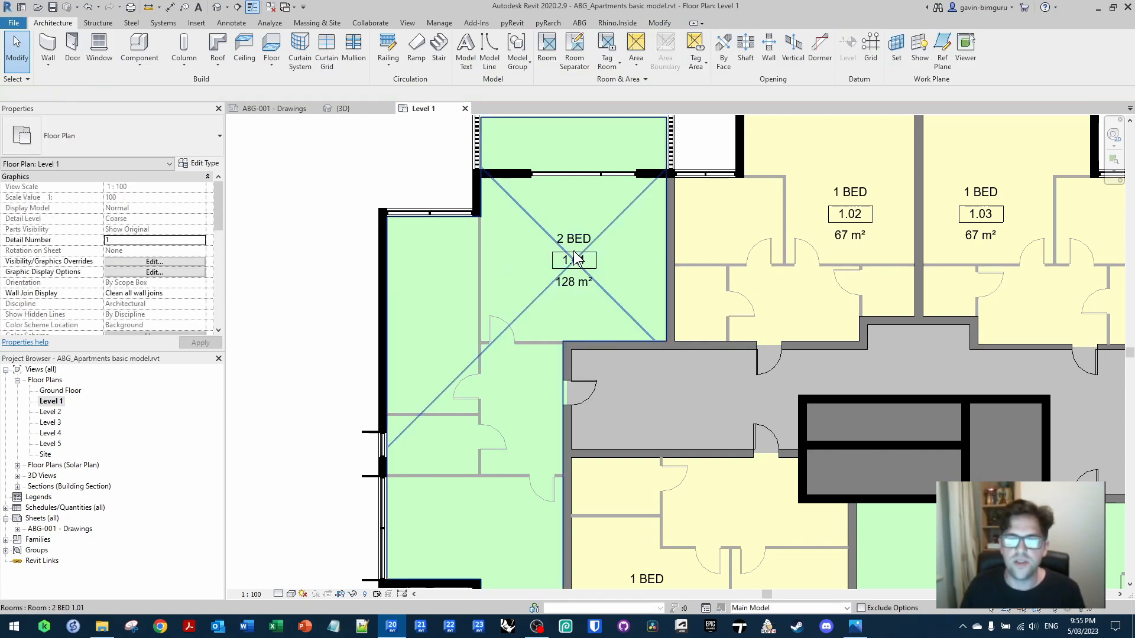
# Select room 1.01 again and review the layout of the other apartments and the core on Level 1
pyautogui.click(591, 261)
pyautogui.scroll(-3, 593, 261)
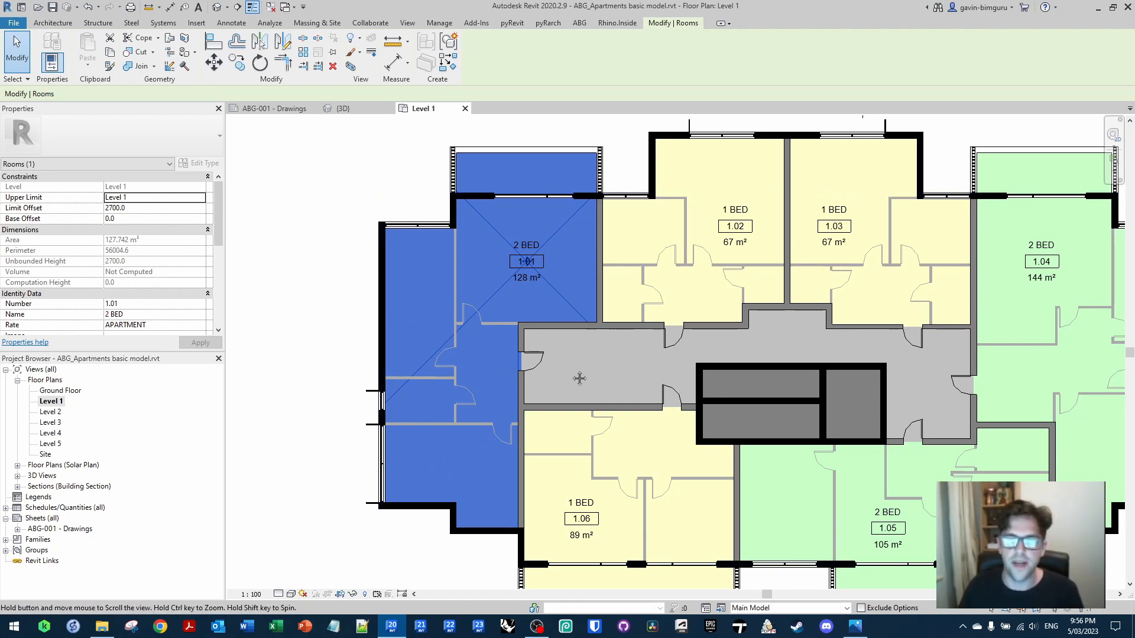
pyautogui.moveTo(577, 375); pyautogui.dragTo(410, 354, button='middle')
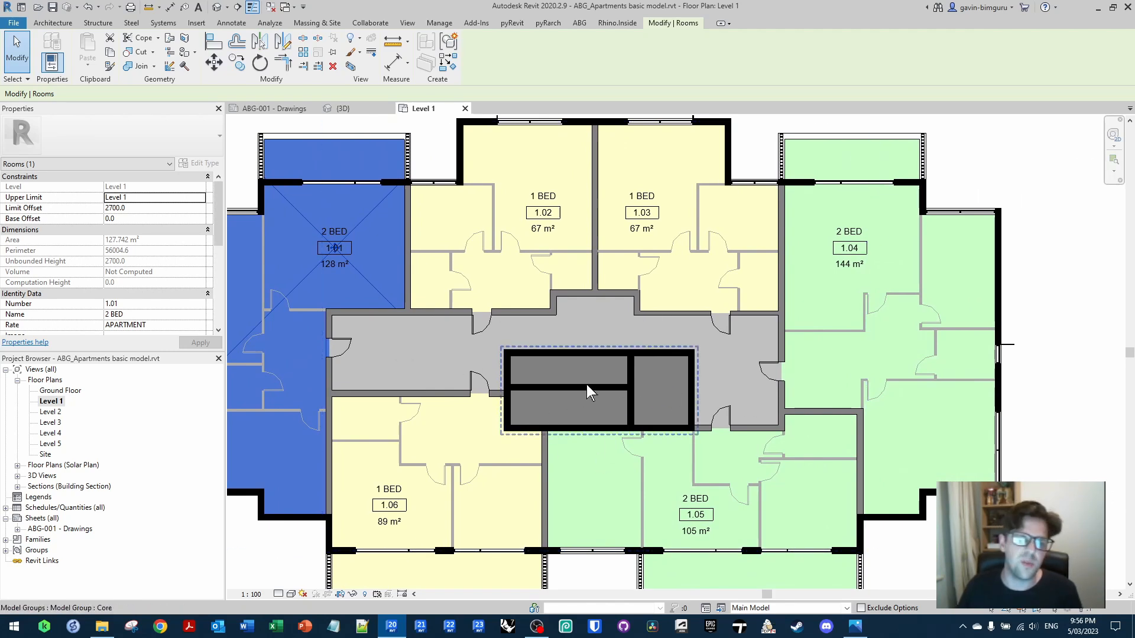
pyautogui.scroll(-1, 596, 361)
pyautogui.scroll(-1, 598, 368)
pyautogui.moveTo(592, 407); pyautogui.dragTo(605, 367, button='middle')
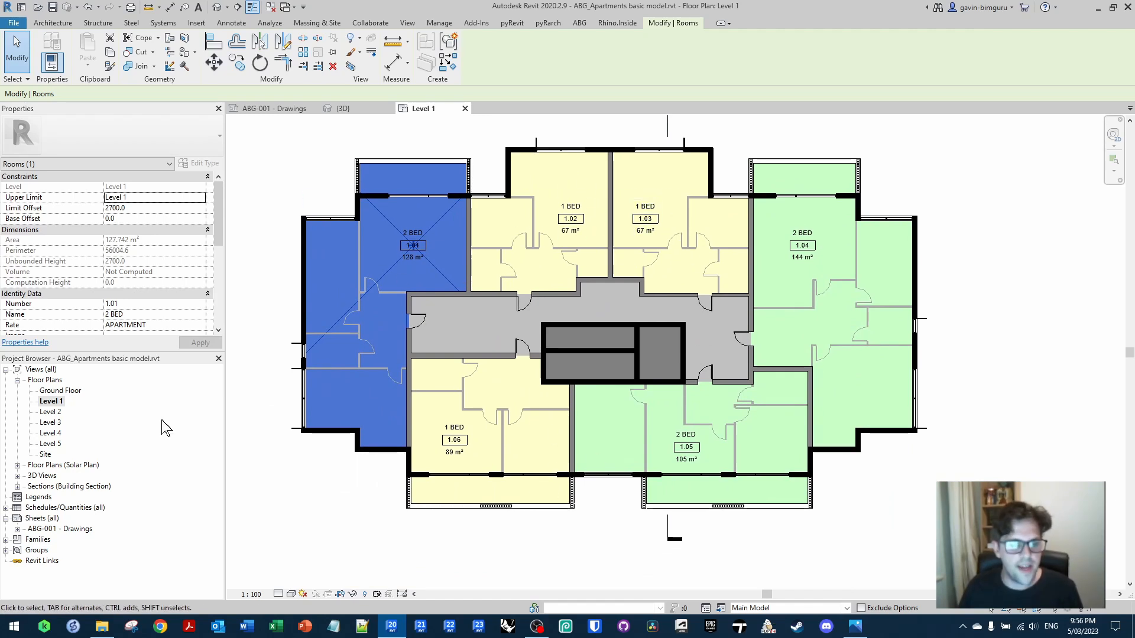
# Clear the room selection and open the Site floor plan to examine the surrounding context buildings
pyautogui.press('Escape')
pyautogui.click(45, 455)
pyautogui.doubleClick(46, 454)
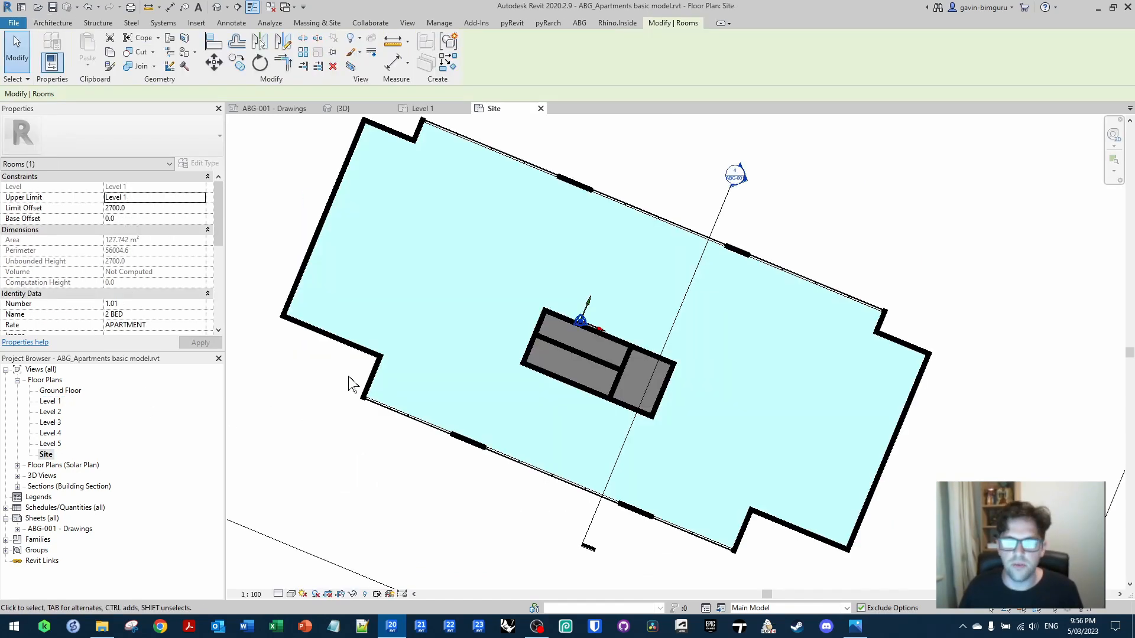
pyautogui.press('Escape')
pyautogui.scroll(-2, 387, 467)
pyautogui.moveTo(388, 476); pyautogui.dragTo(502, 375, button='middle')
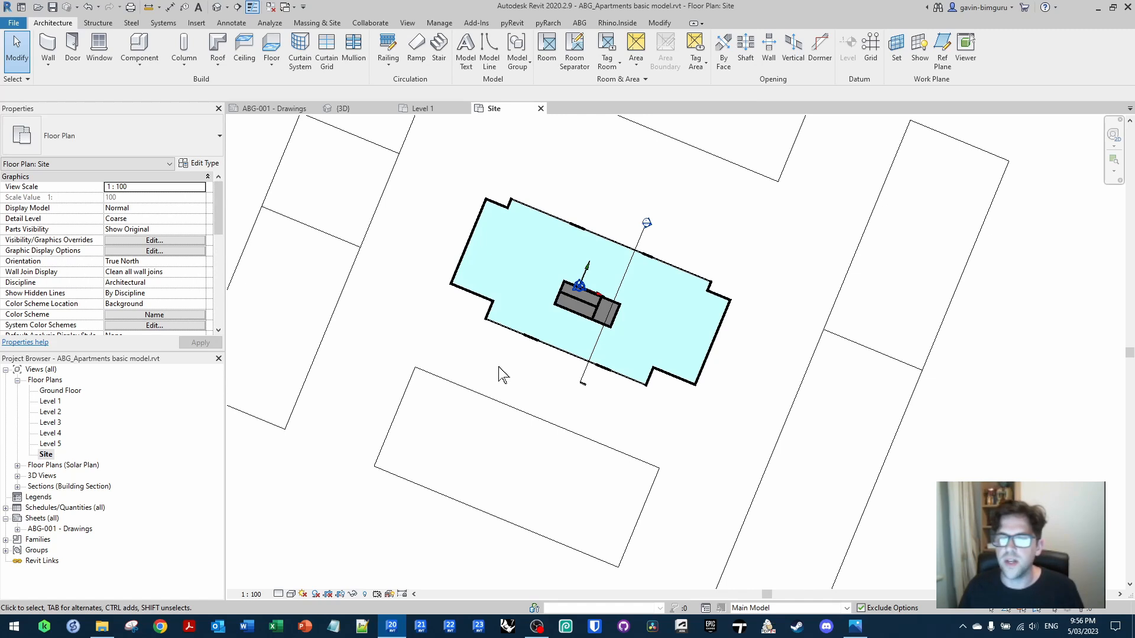
# Inspect the project base point's Angle to True North in the Site plan, and deselect it
pyautogui.scroll(3, 576, 286)
pyautogui.click(577, 286)
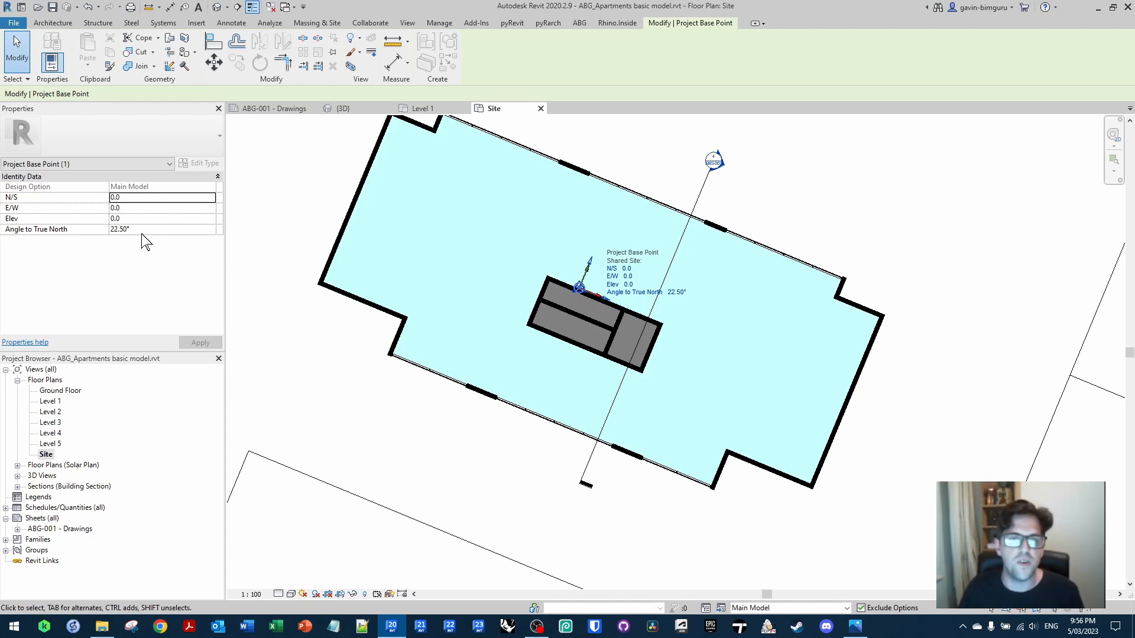
pyautogui.click(315, 384)
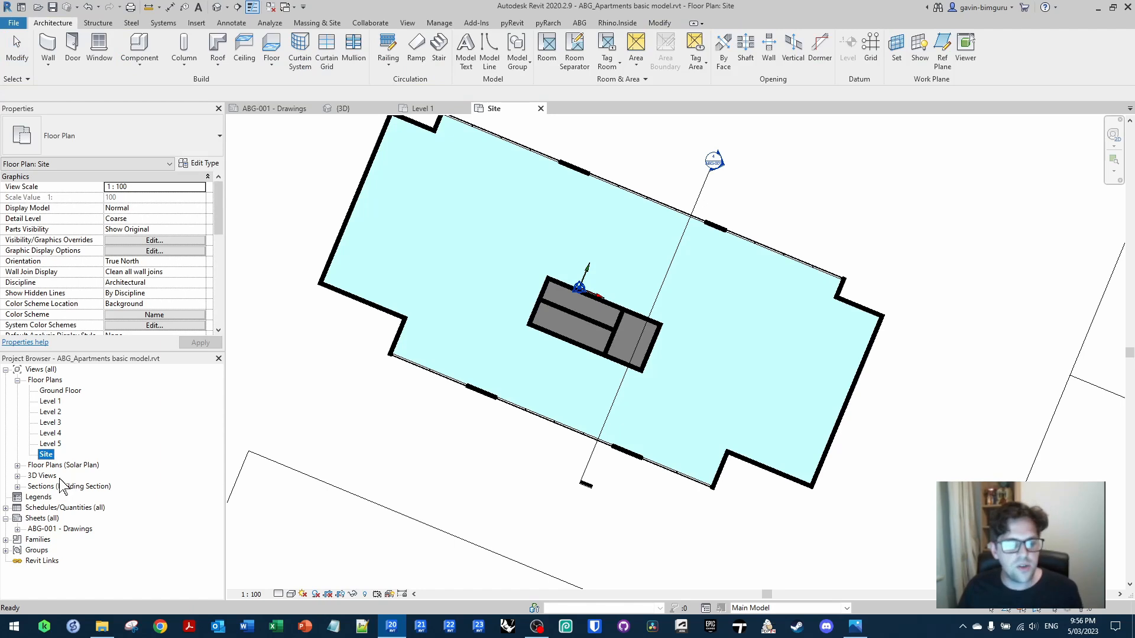
# Inspect the Sun hours project parameter's type, grouping and assigned category, and close the parameter settings without changes
pyautogui.click(439, 23)
pyautogui.click(173, 50)
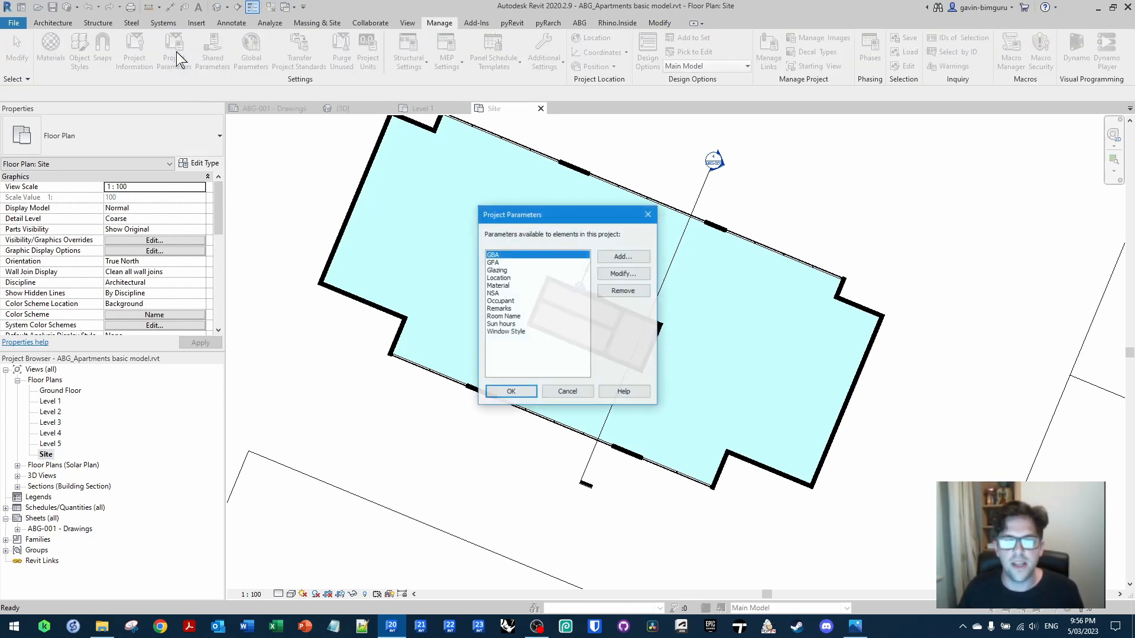
pyautogui.click(507, 332)
pyautogui.click(503, 324)
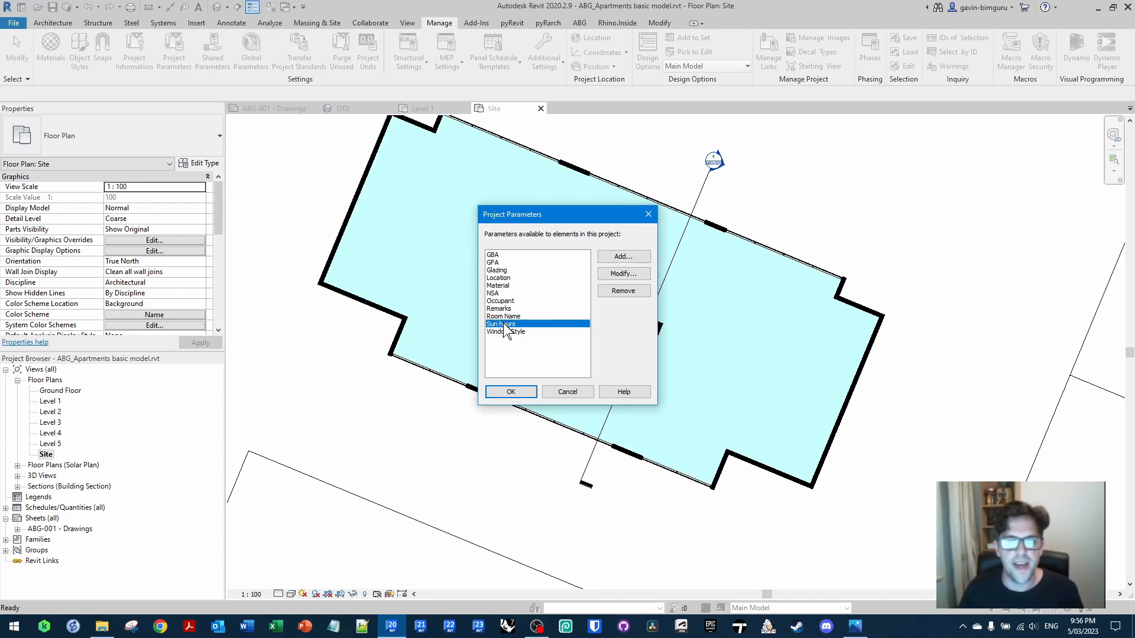
pyautogui.click(624, 273)
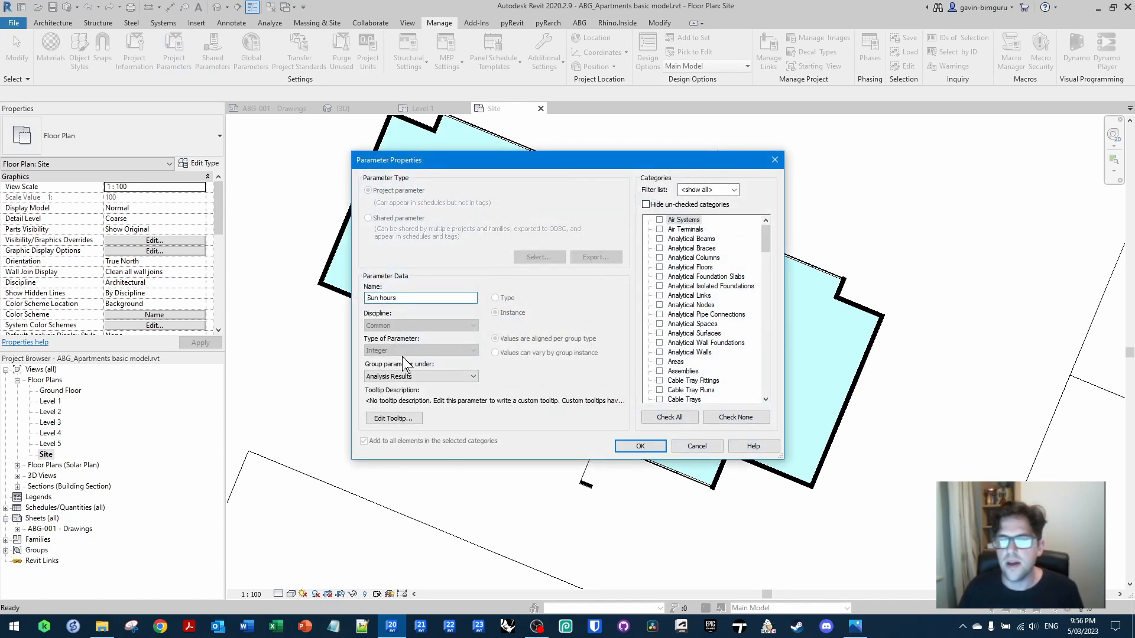
pyautogui.moveTo(766, 240); pyautogui.dragTo(766, 346)
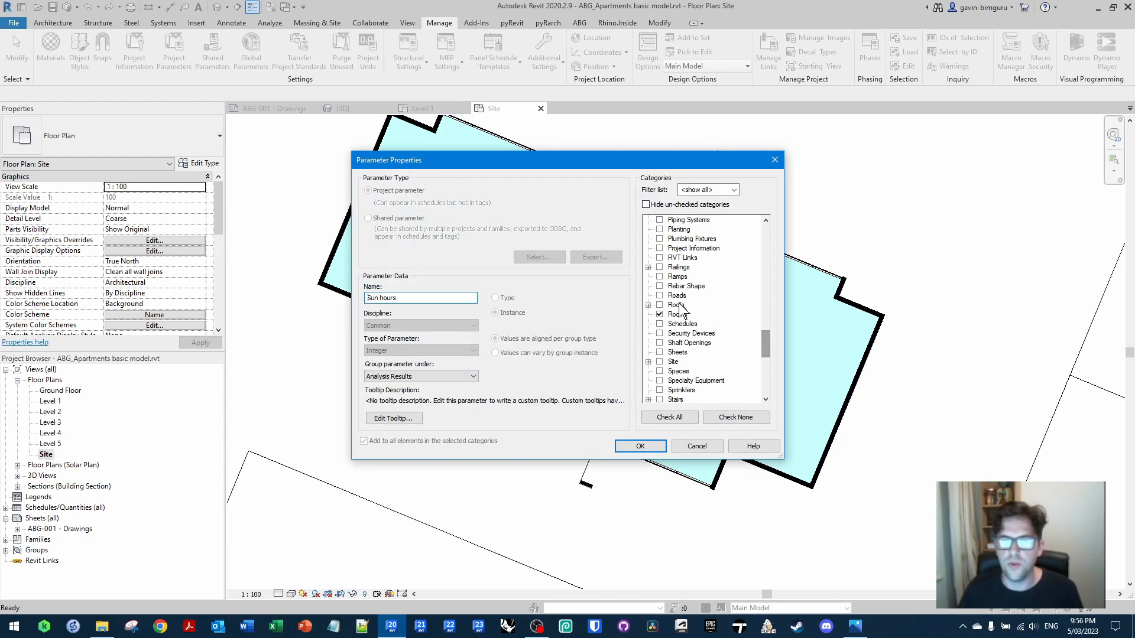
pyautogui.click(697, 446)
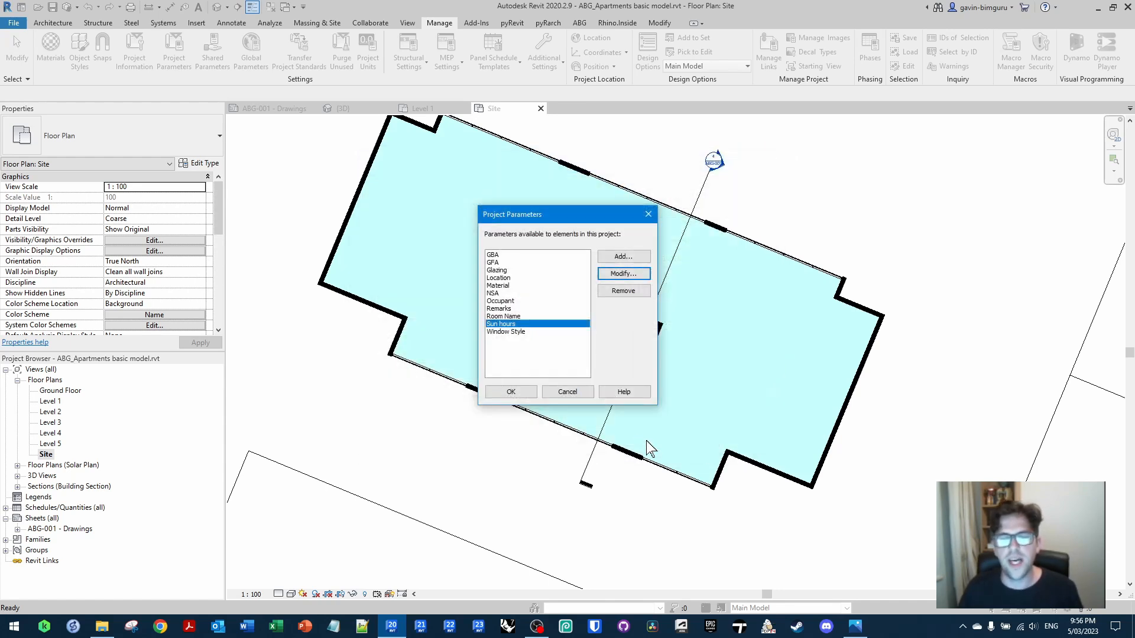
pyautogui.click(585, 397)
# Expand the solar floor plans and open the Solar - Level 1 view
pyautogui.doubleClick(88, 465)
pyautogui.doubleClick(59, 477)
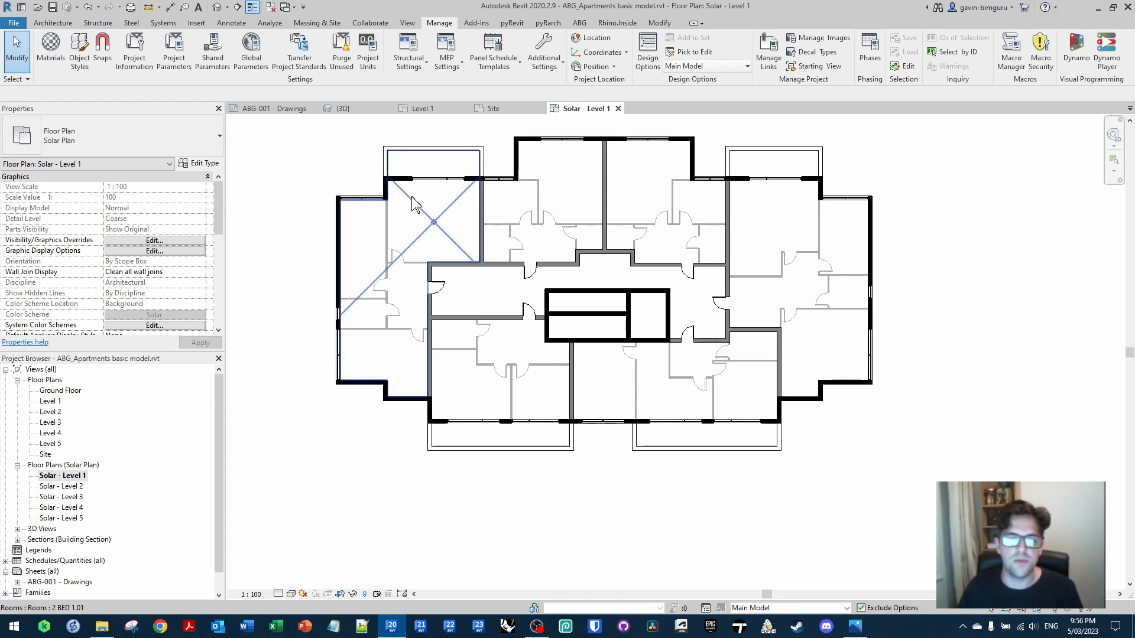
# Try a Sun hours value on room 1.01 to preview its colour fill, and undo the change
pyautogui.click(428, 220)
pyautogui.scroll(-3, 155, 301)
pyautogui.scroll(-4, 154, 304)
pyautogui.click(260, 283)
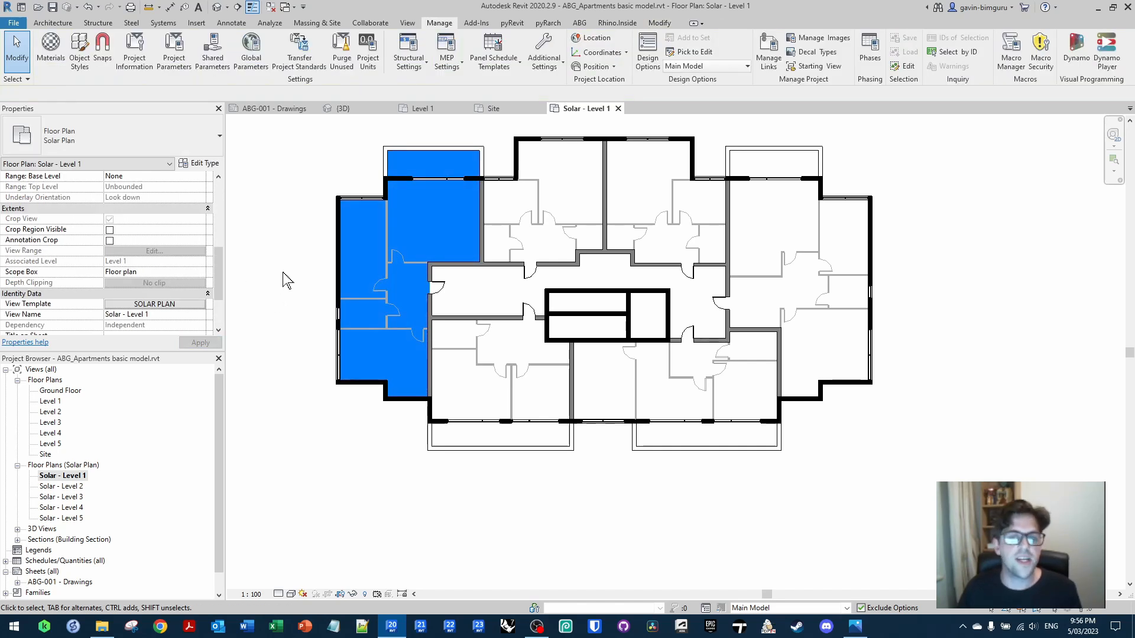
pyautogui.hotkey('ctrl', 'z')
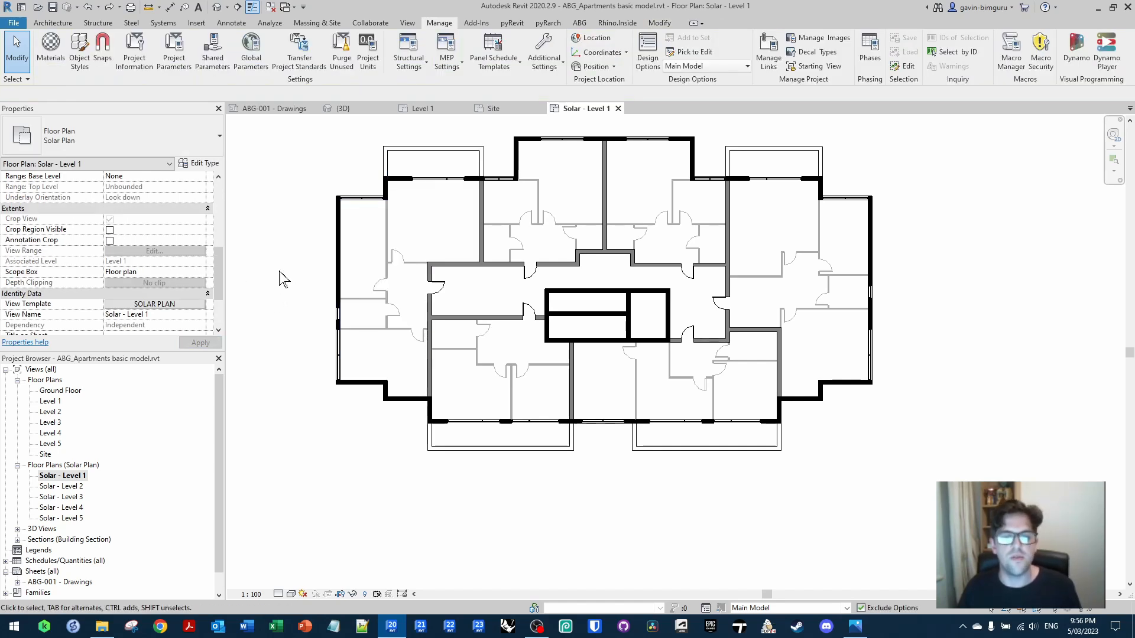
# Open the Solar colour scheme for editing from the SOLAR PLAN view template
pyautogui.click(177, 308)
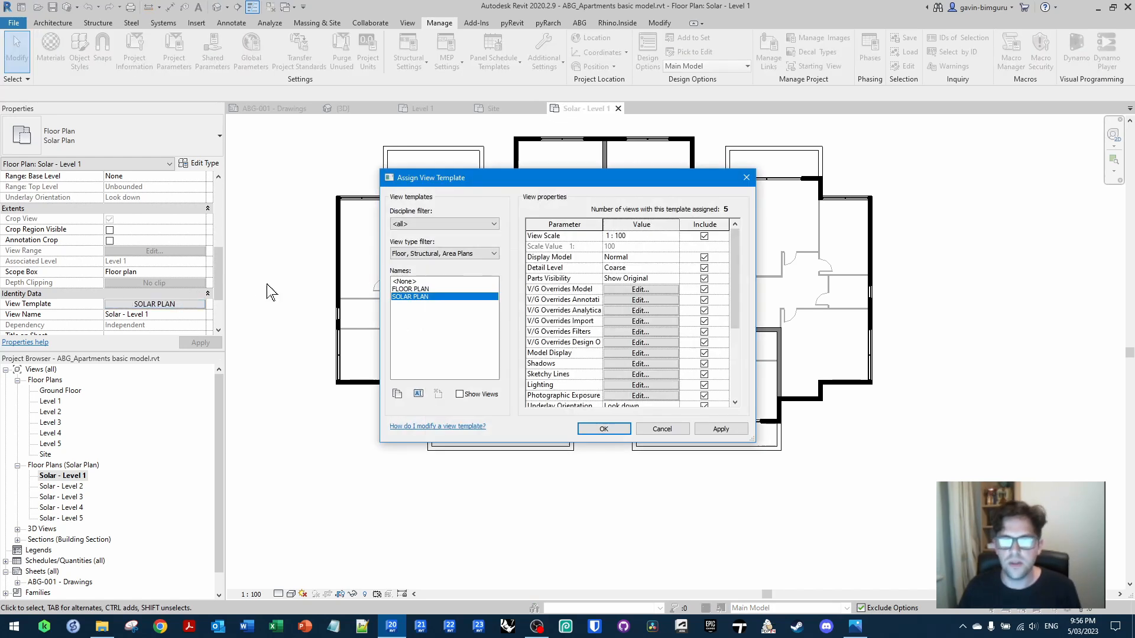
pyautogui.scroll(-2, 627, 352)
pyautogui.click(640, 385)
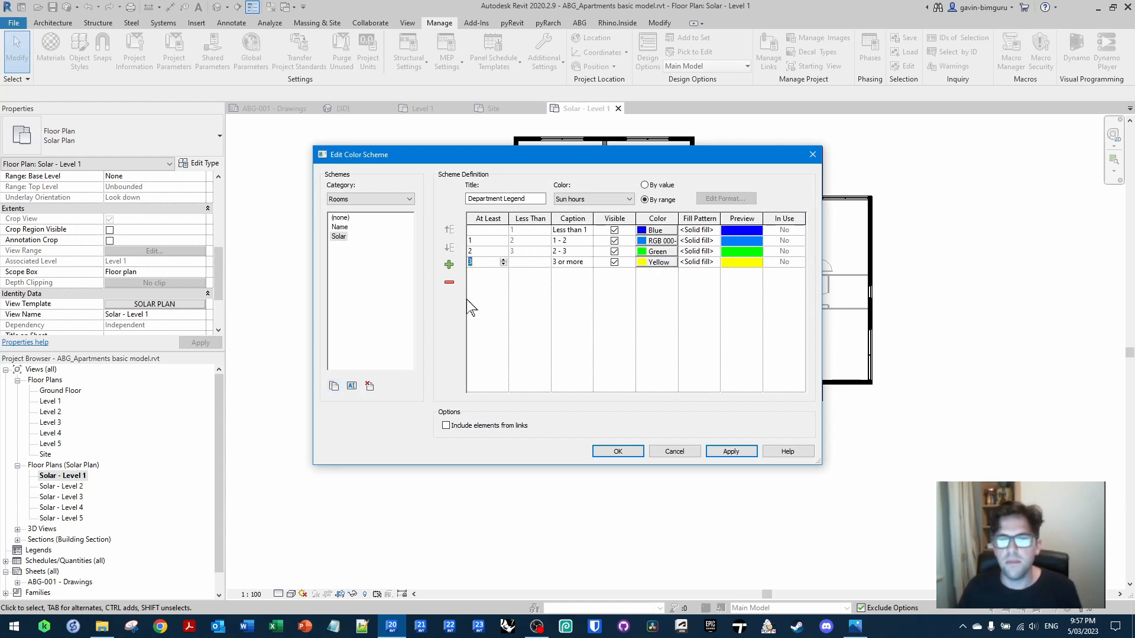
# Add four Sun hours ranges to the Solar colour scheme, starting at 4, 5, 6 and 7
pyautogui.click(449, 264)
pyautogui.click(449, 264)
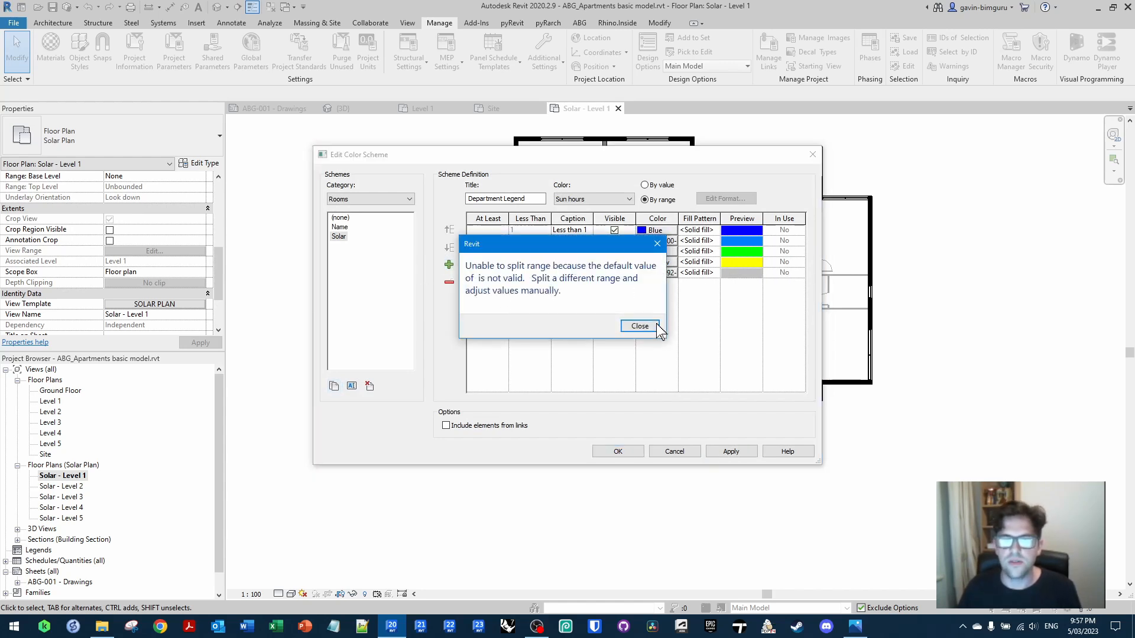
pyautogui.click(650, 325)
pyautogui.click(449, 264)
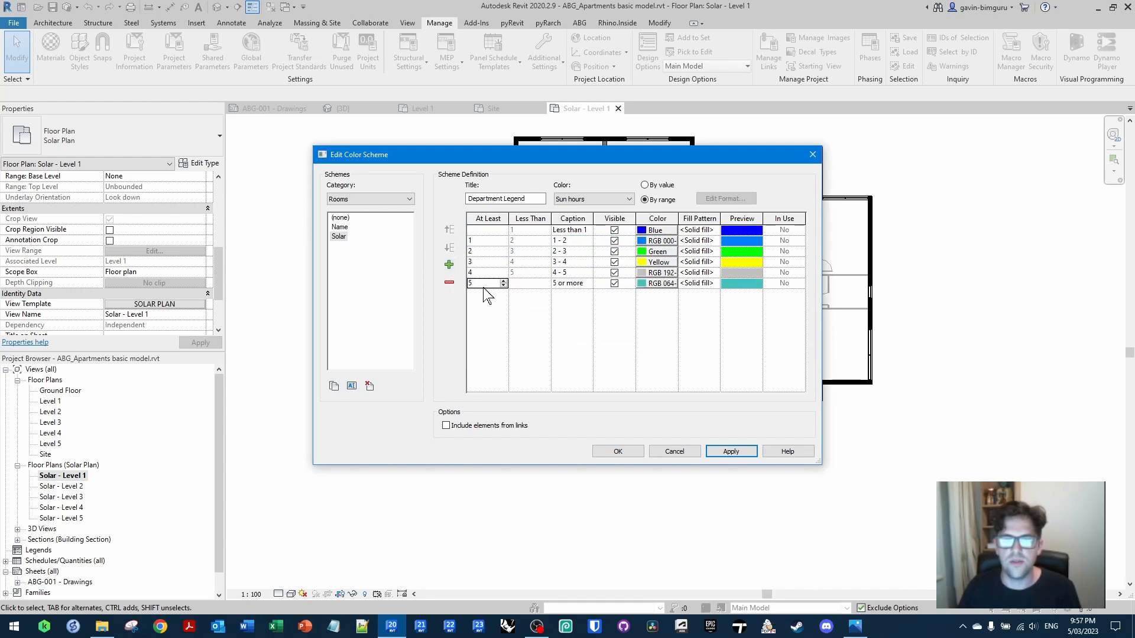
pyautogui.click(449, 264)
pyautogui.click(449, 264)
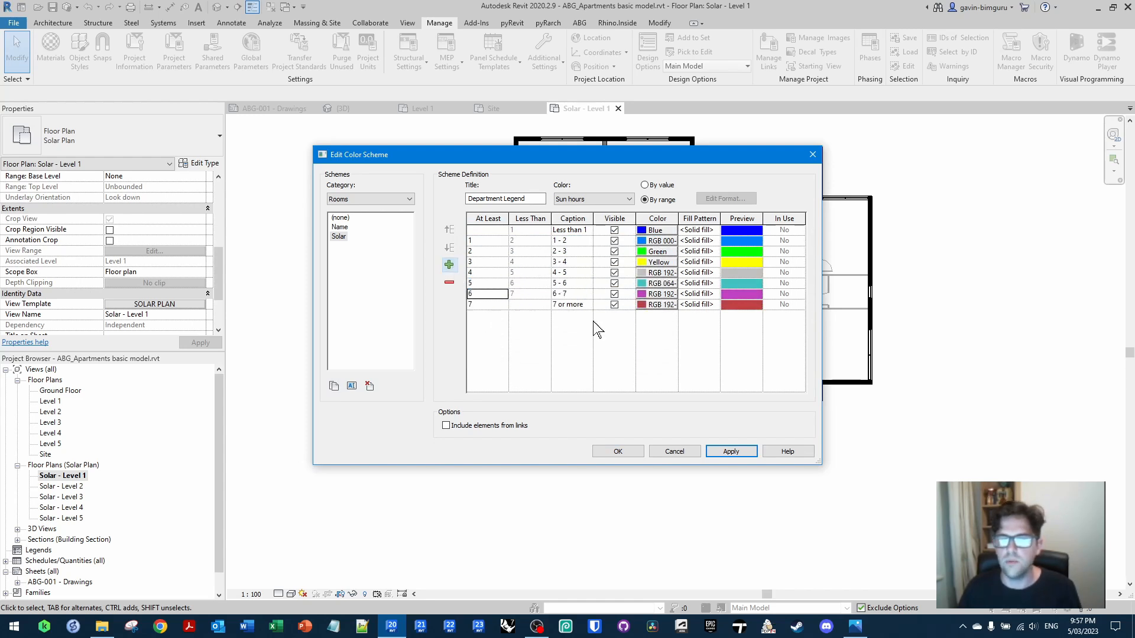
# Set the 2 - 3 sun hours range to cyan and the 3 - 4 range to light green (RGB 128-255-128)
pyautogui.click(657, 251)
pyautogui.click(513, 264)
pyautogui.click(594, 408)
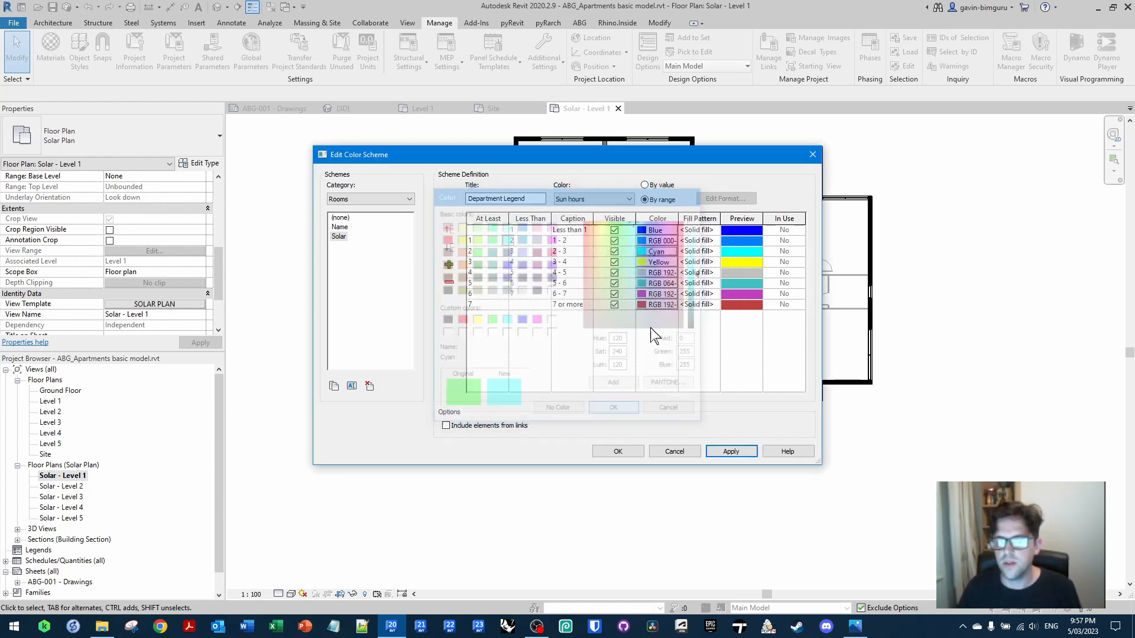
pyautogui.click(657, 262)
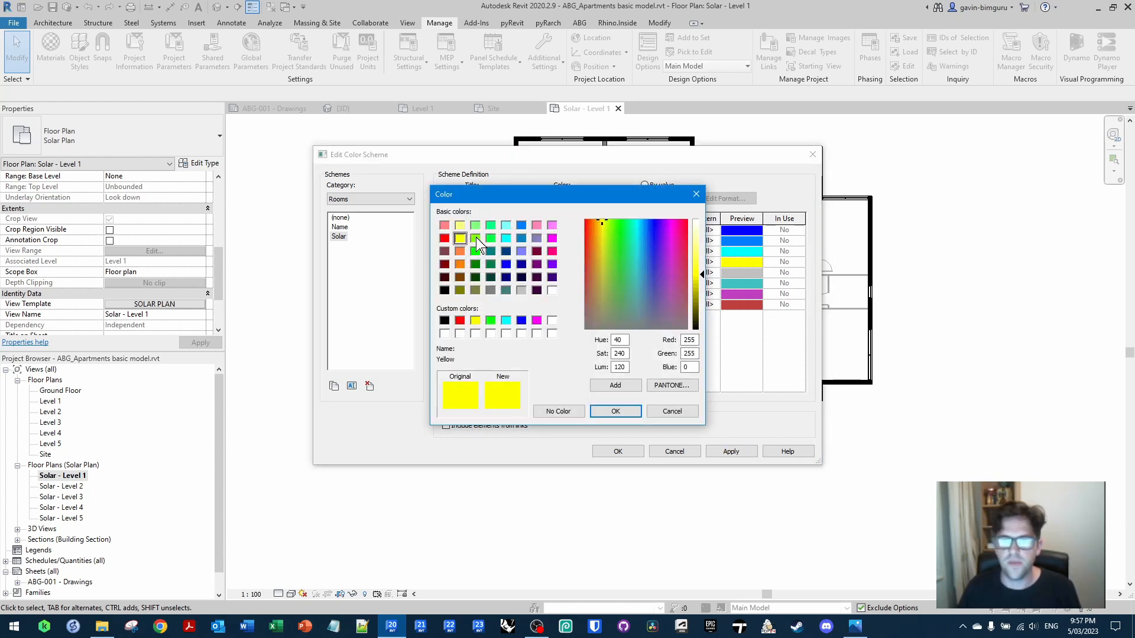
pyautogui.click(475, 238)
pyautogui.click(615, 410)
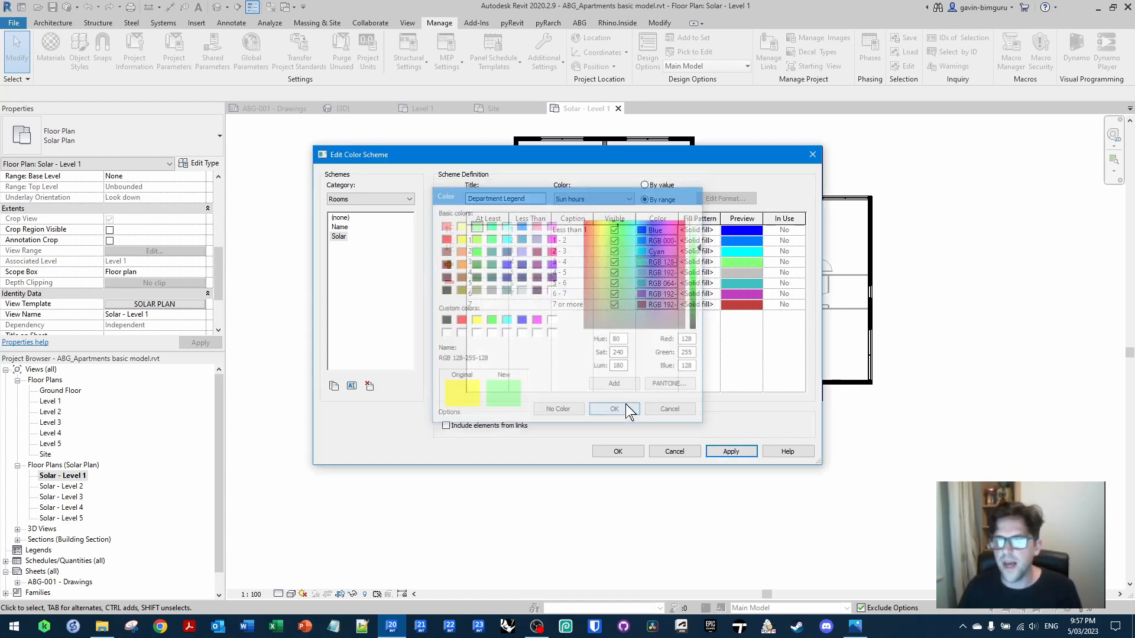
# Set the 4 - 5 sun hours range to light yellow and the 5 - 6 range to yellow
pyautogui.click(657, 272)
pyautogui.click(460, 224)
pyautogui.click(616, 411)
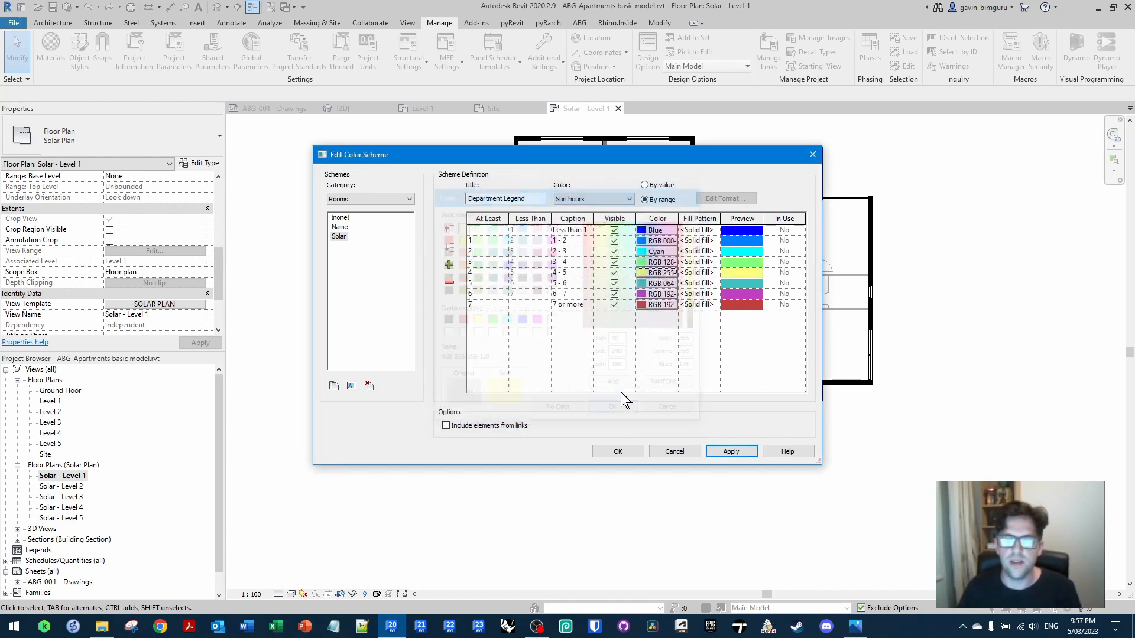
pyautogui.click(658, 283)
pyautogui.click(461, 238)
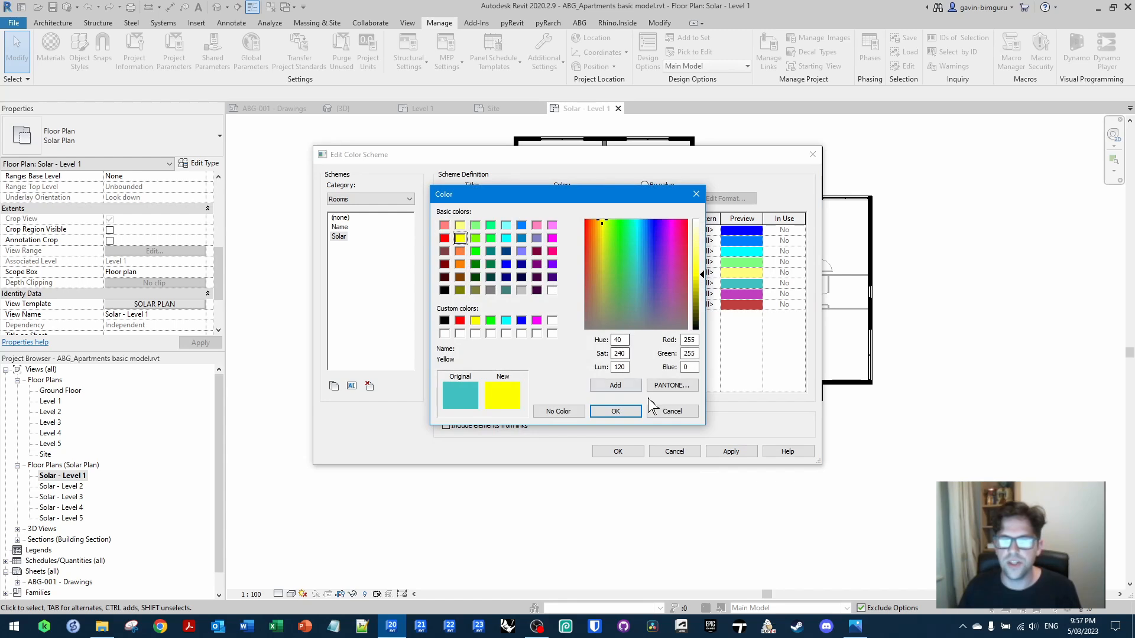
pyautogui.click(615, 410)
# Colour the 6 - 7 range orange (RGB 255-128-000) and 7 or more red, and accept the colour scheme and view template
pyautogui.click(650, 296)
pyautogui.click(461, 265)
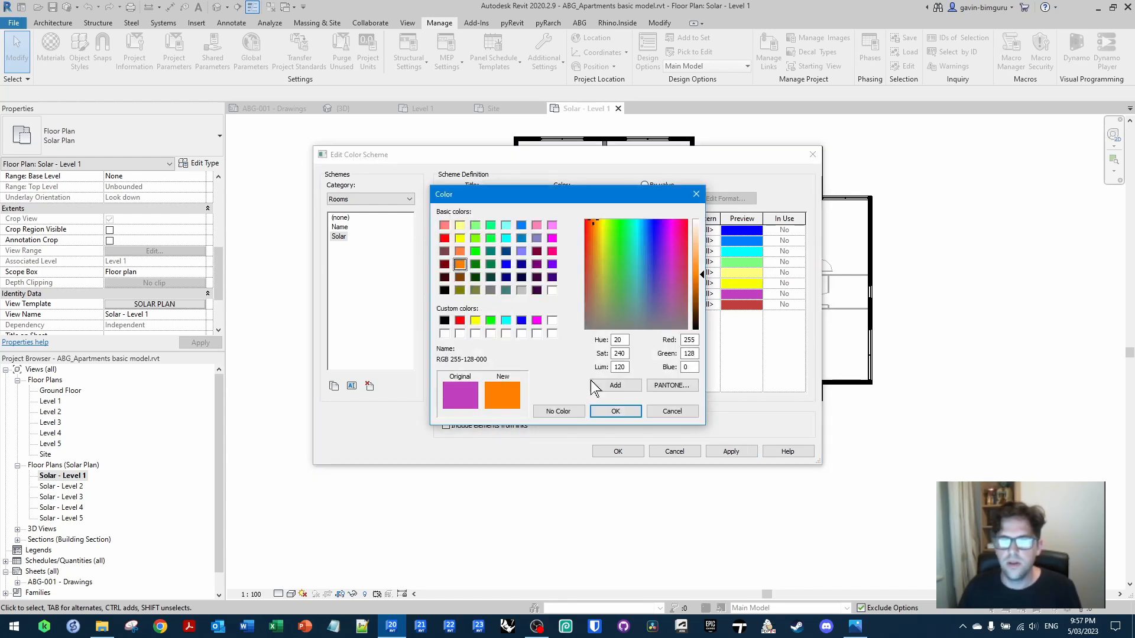
pyautogui.click(615, 411)
pyautogui.click(655, 304)
pyautogui.click(467, 322)
pyautogui.click(615, 410)
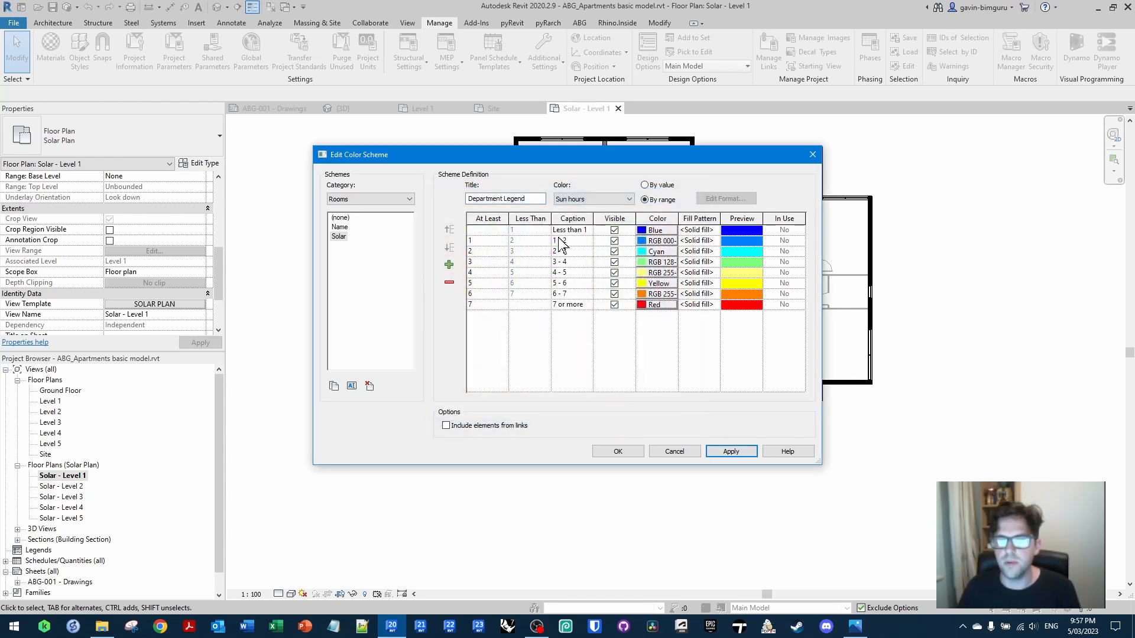
pyautogui.click(616, 452)
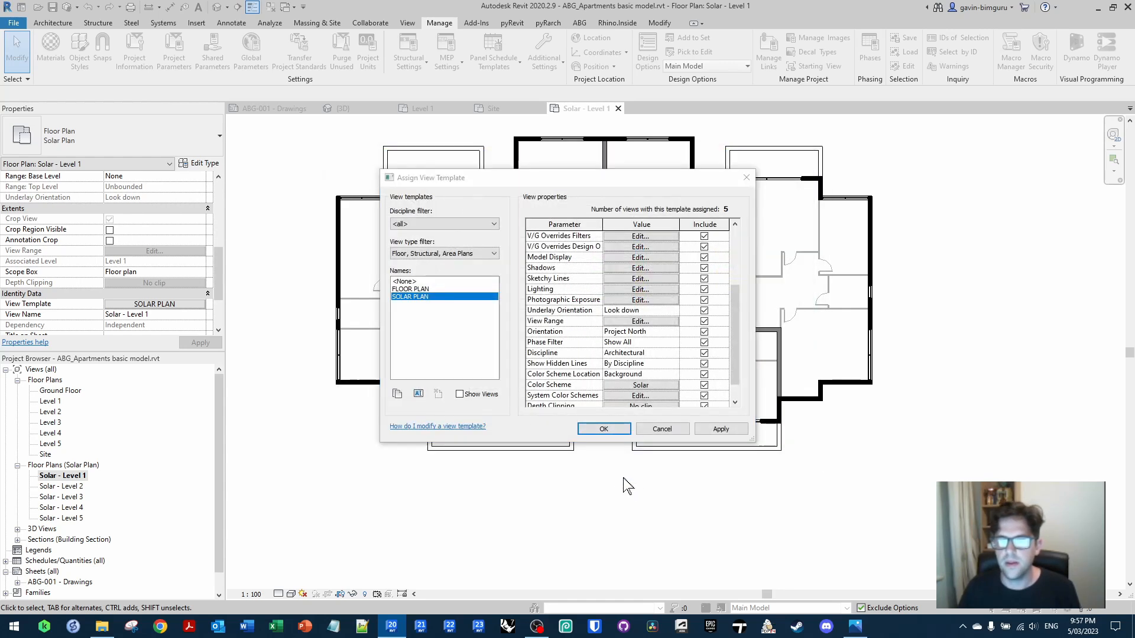
pyautogui.click(615, 430)
# Open the default 3D view and close all the other open views
pyautogui.moveTo(637, 508); pyautogui.dragTo(647, 519, button='middle')
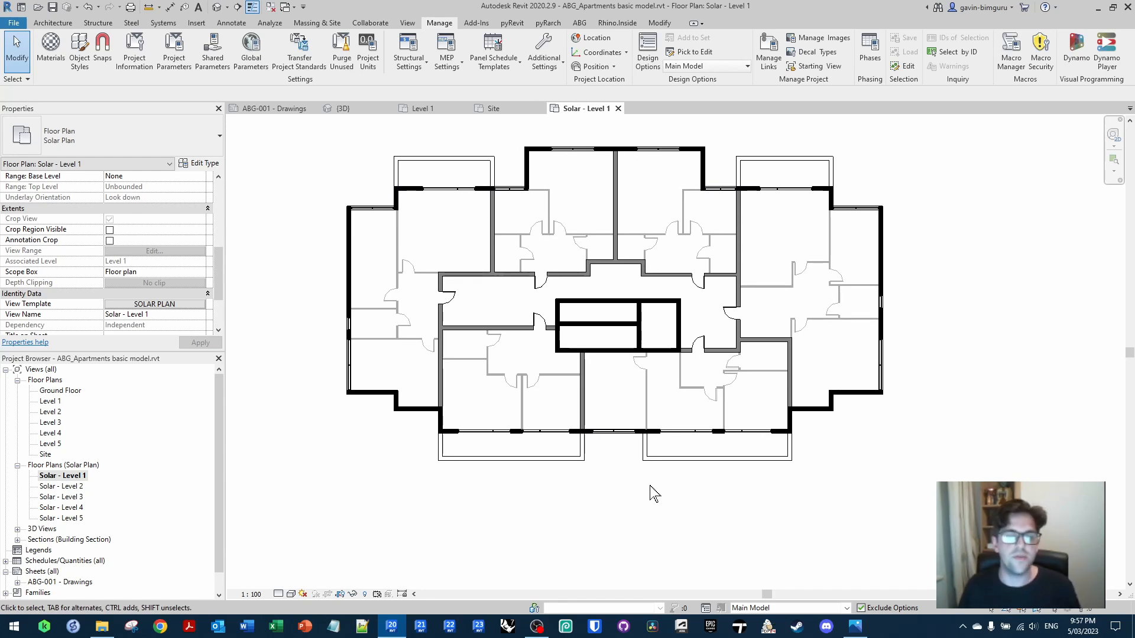
pyautogui.click(217, 7)
pyautogui.click(269, 8)
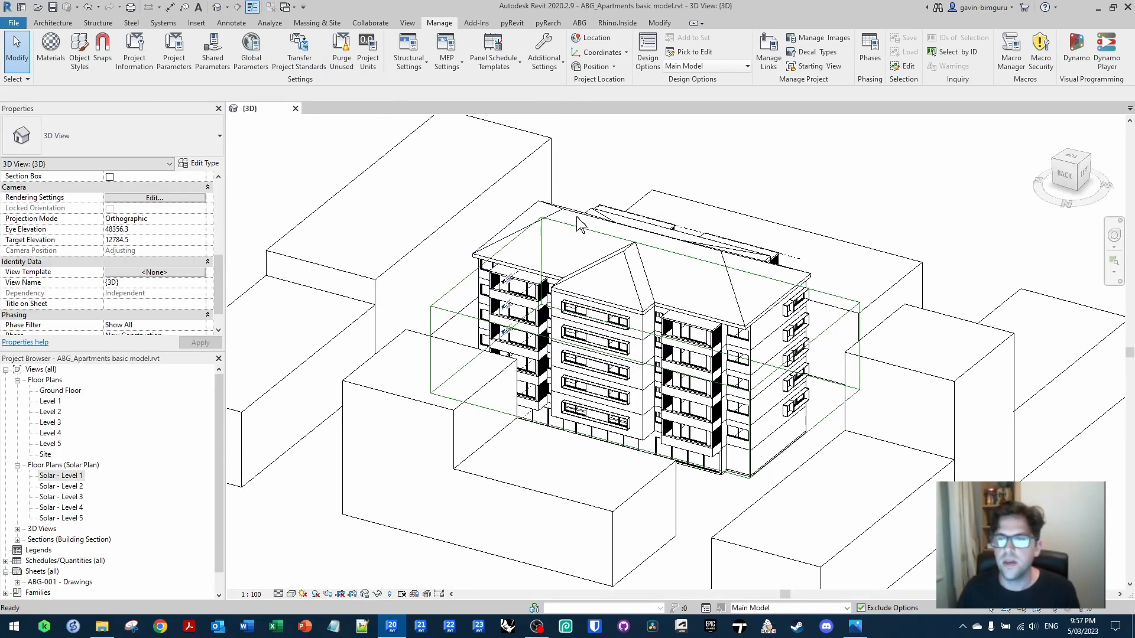
# Launch Rhino through Rhino.Inside, and maximise its window and the Perspective viewport
pyautogui.click(610, 23)
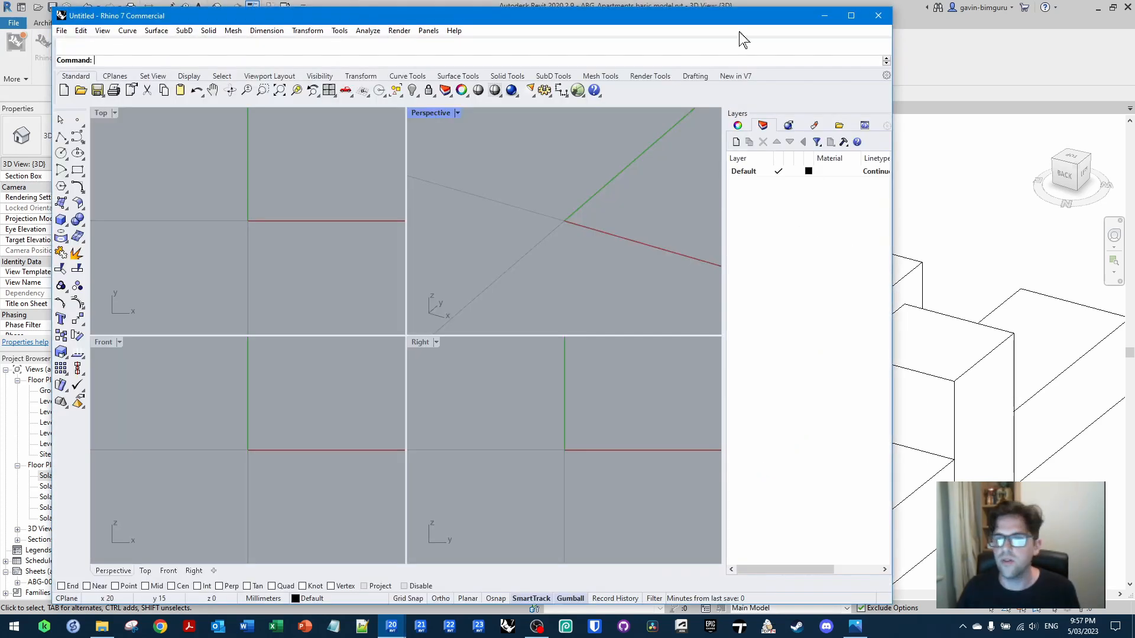
pyautogui.click(852, 14)
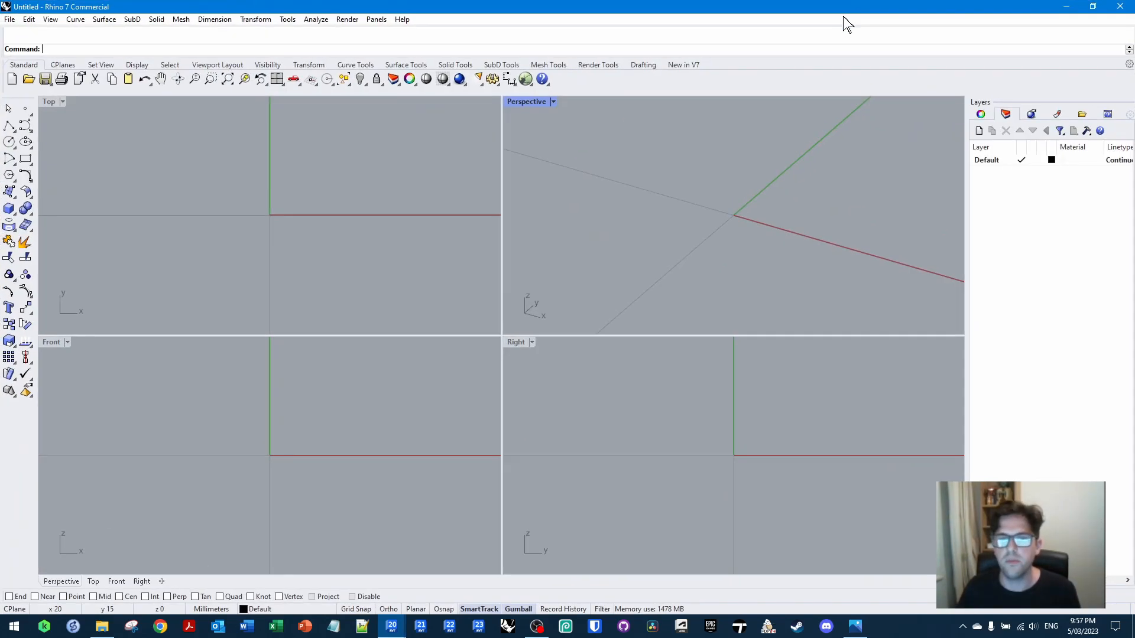
pyautogui.click(553, 102)
pyautogui.click(551, 114)
# Check the Rhino document's model units and tolerances, leaving the settings as they are
pyautogui.write('Units')
pyautogui.press('Return')
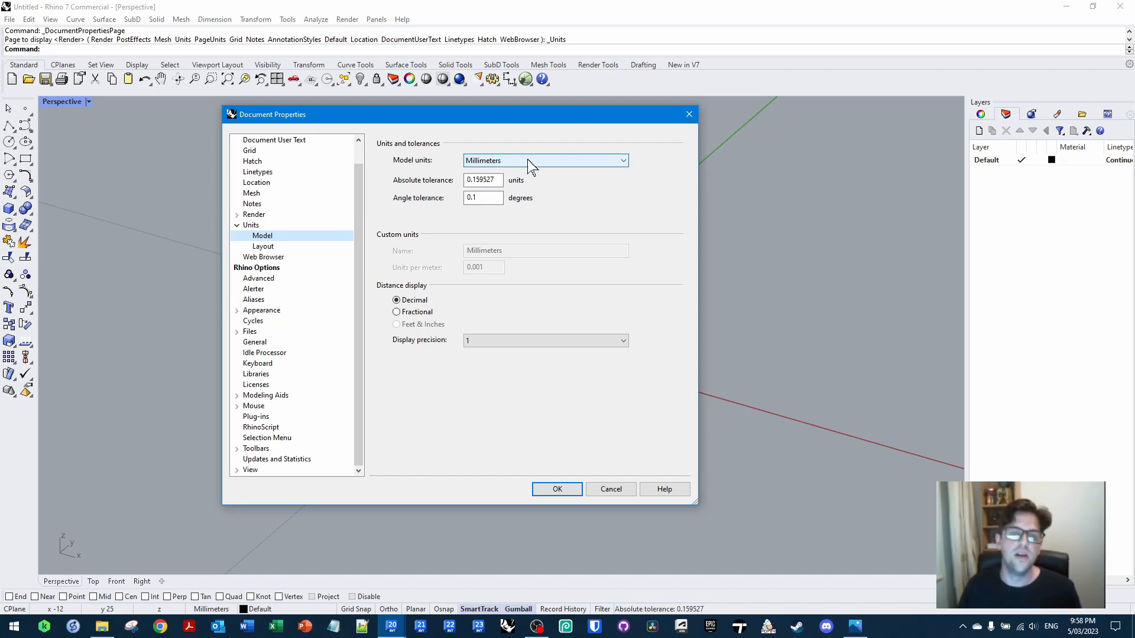
pyautogui.click(689, 114)
pyautogui.moveTo(567, 324); pyautogui.dragTo(566, 353, button='right')
pyautogui.scroll(-5, 593, 325)
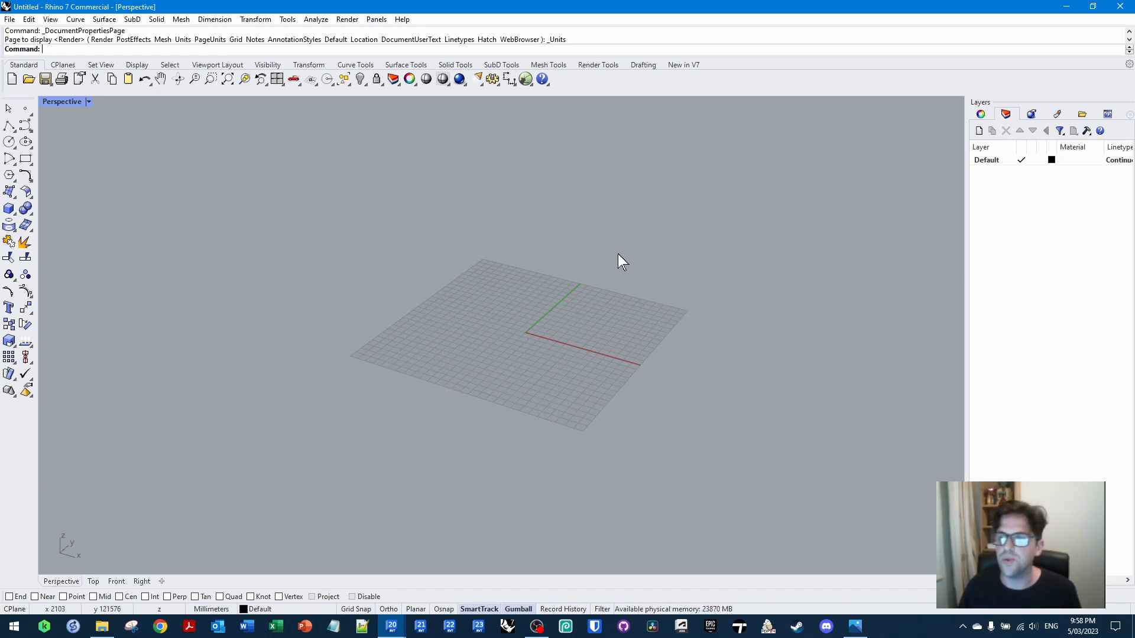
# Switch back to Revit, expand the 3D views and open the Export - Building shell view
pyautogui.click(1066, 6)
pyautogui.scroll(-1, 163, 541)
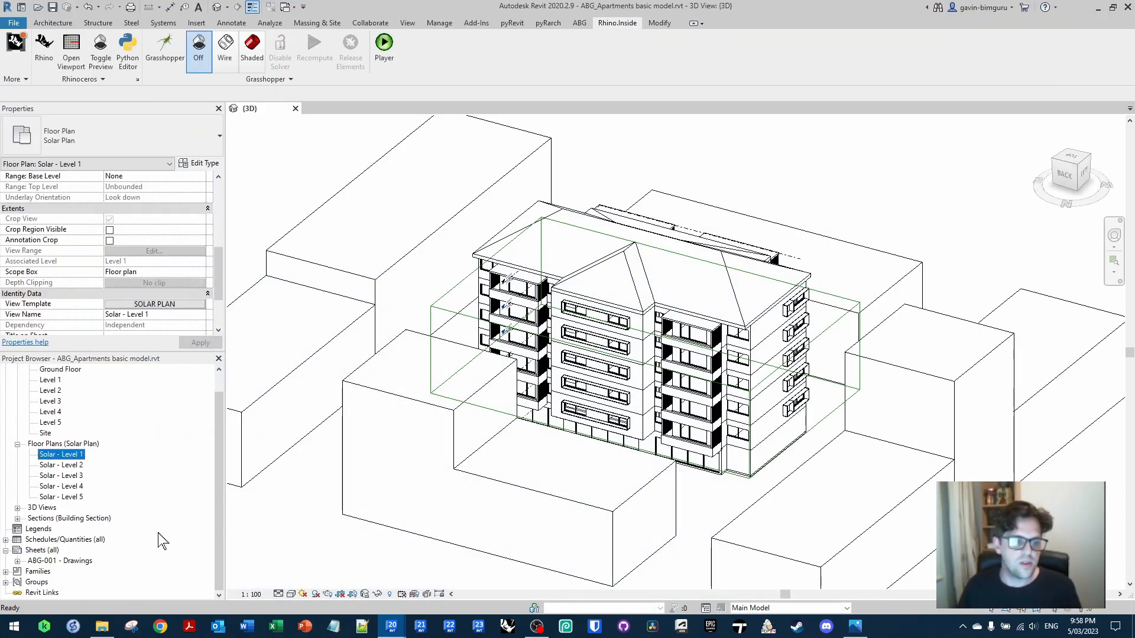
pyautogui.click(573, 436)
pyautogui.scroll(3, 567, 434)
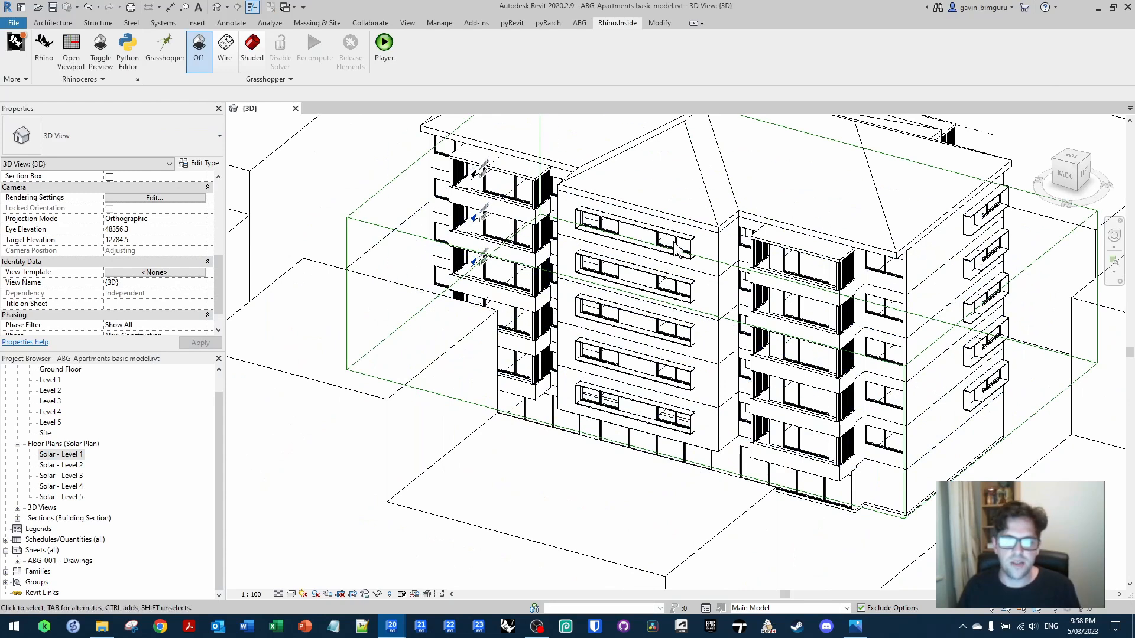
pyautogui.click(90, 510)
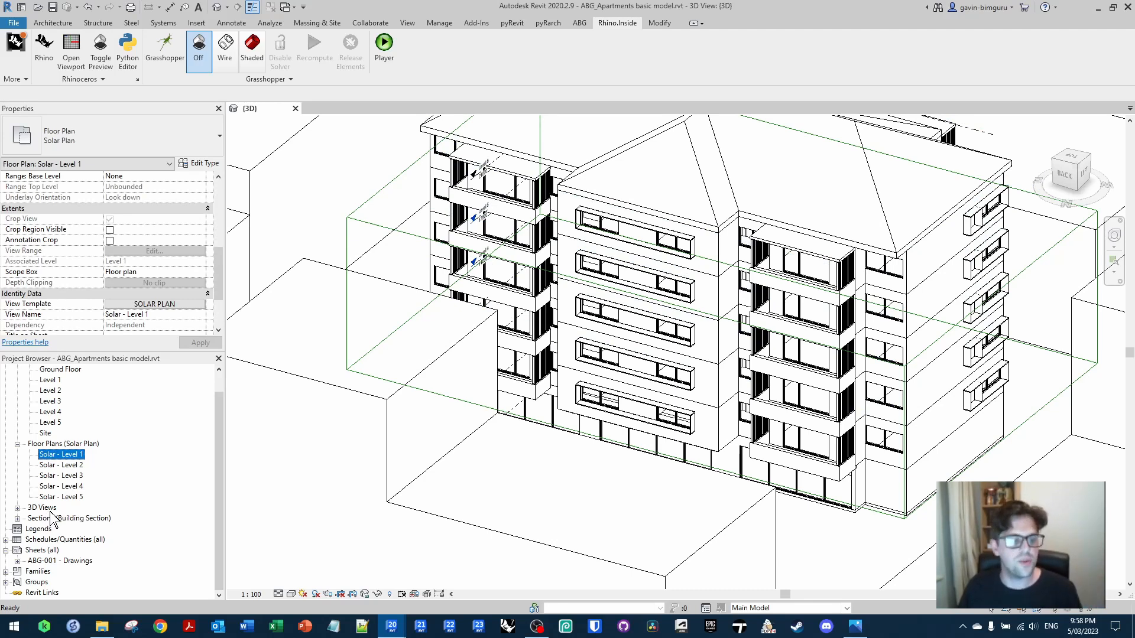
pyautogui.doubleClick(51, 509)
pyautogui.scroll(-1, 124, 506)
pyautogui.doubleClick(71, 508)
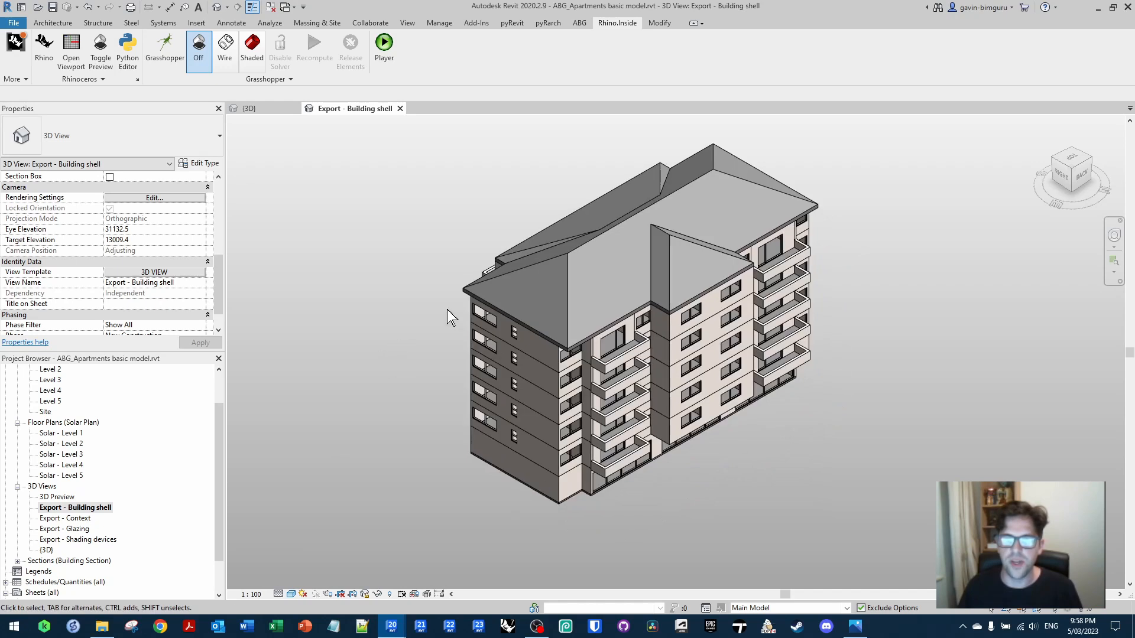
# Inspect the building shell's windows and export the view to the Desktop as an FBX file named Building shell
pyautogui.scroll(5, 446, 310)
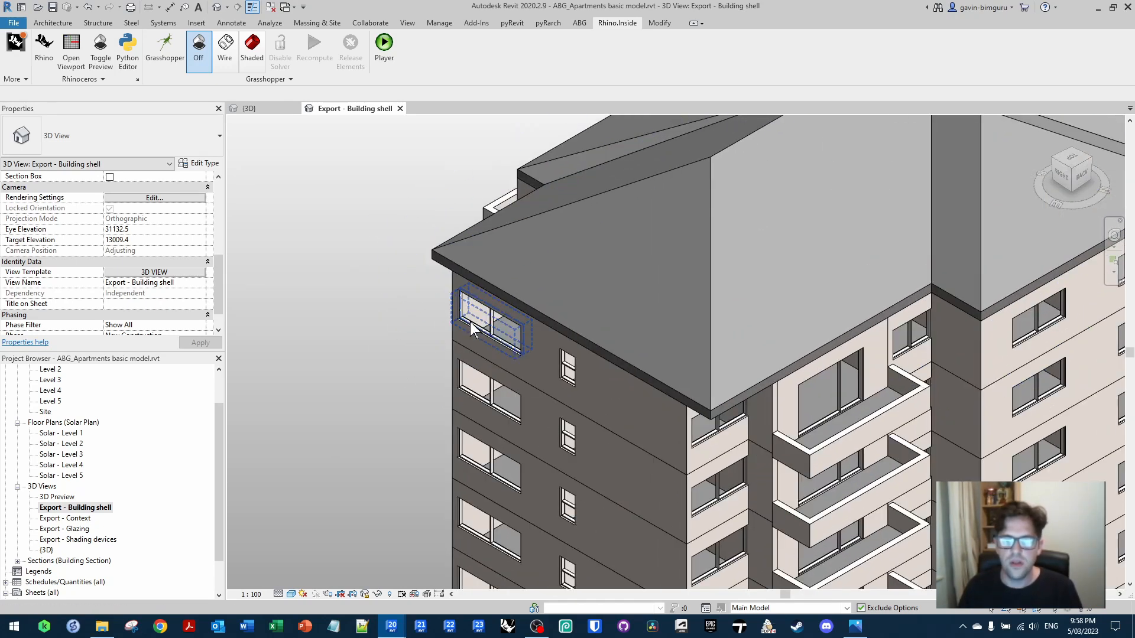
pyautogui.scroll(-1, 361, 329)
pyautogui.scroll(-3, 360, 329)
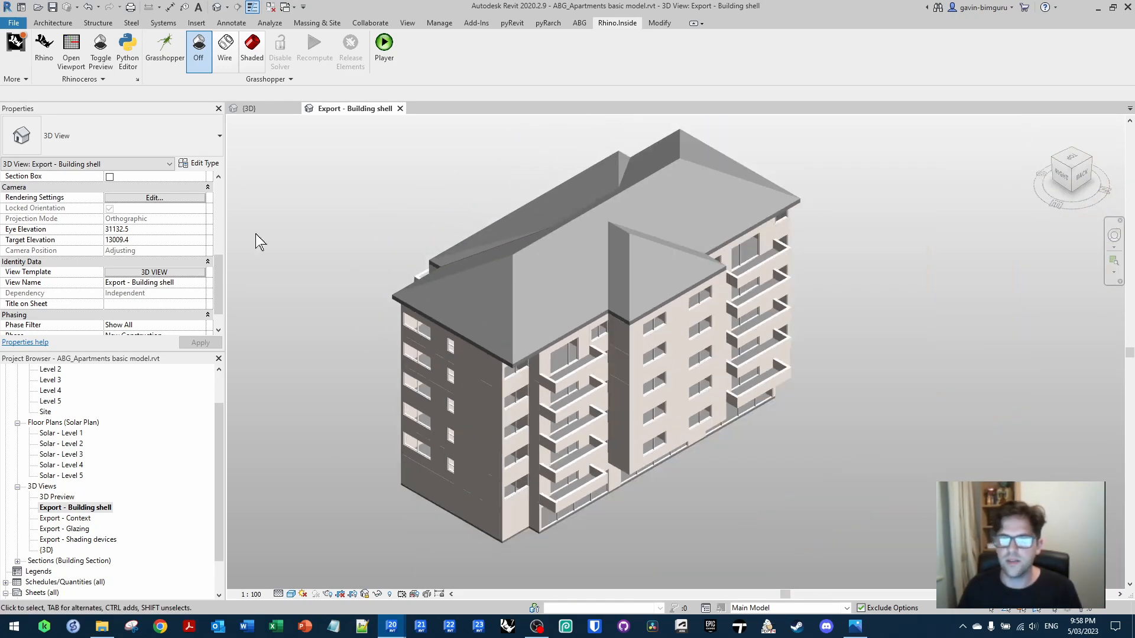
pyautogui.click(13, 22)
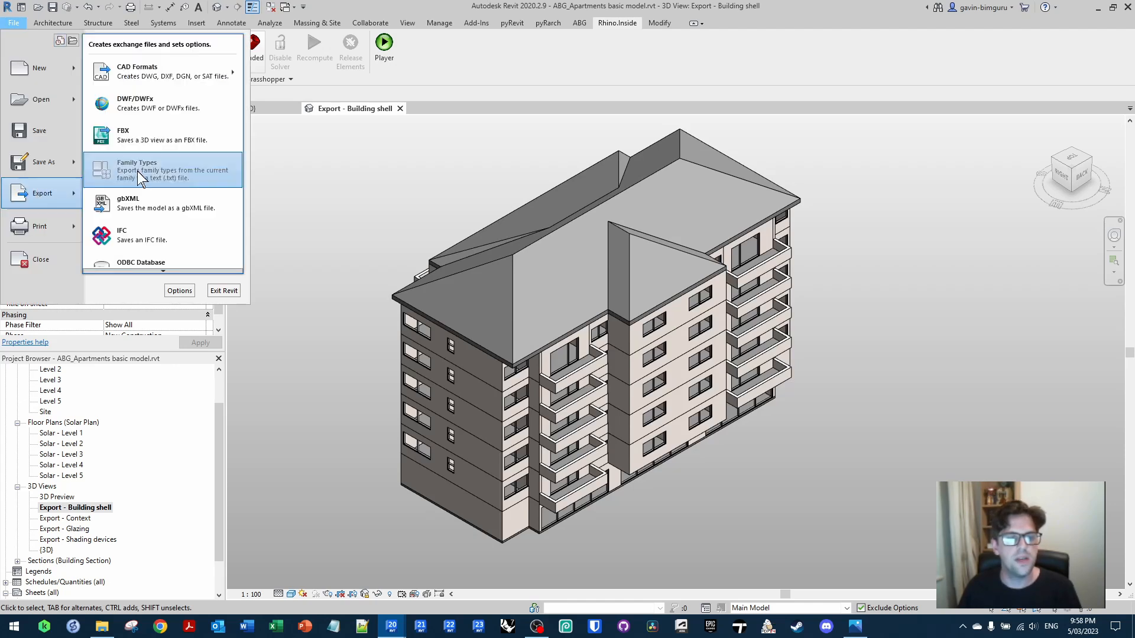
pyautogui.click(233, 155)
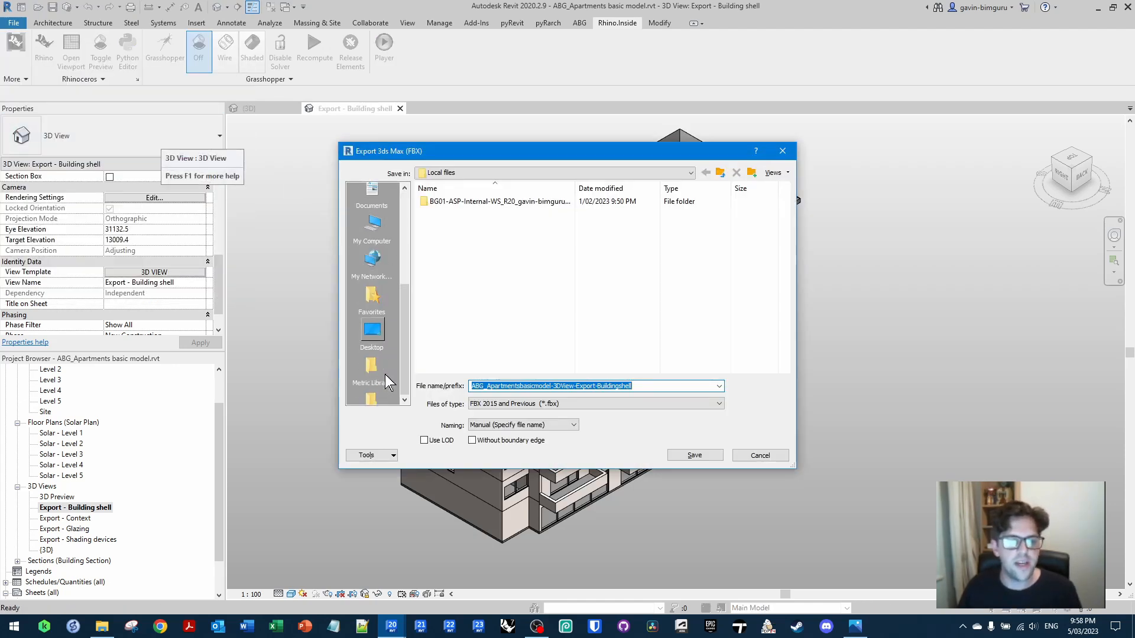
pyautogui.click(371, 303)
pyautogui.click(655, 389)
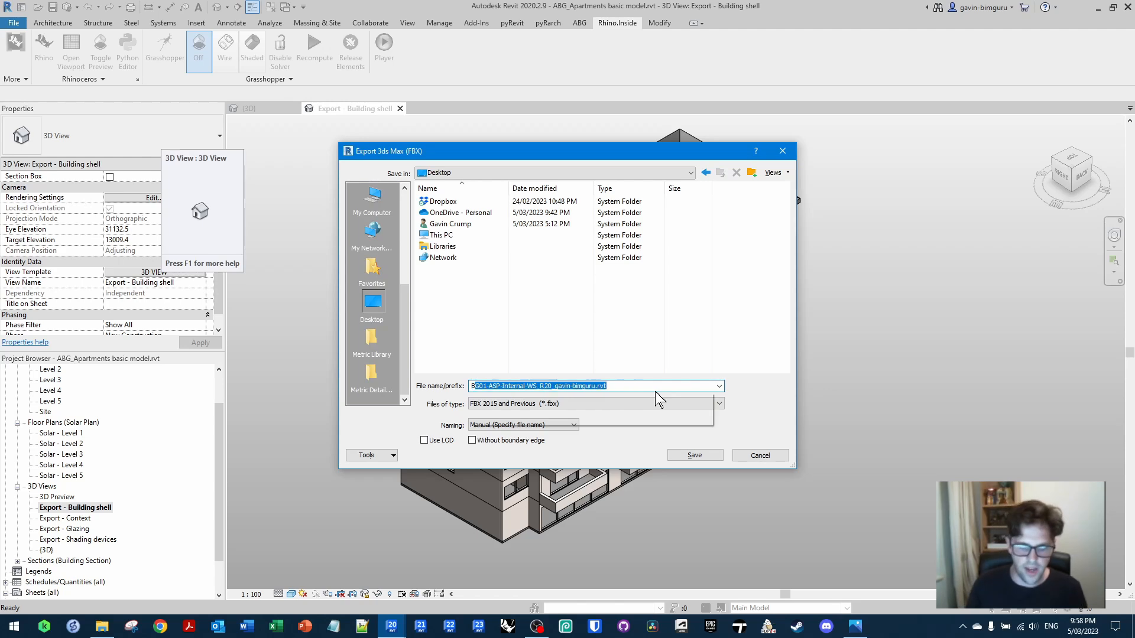
pyautogui.write('Bullding shel')
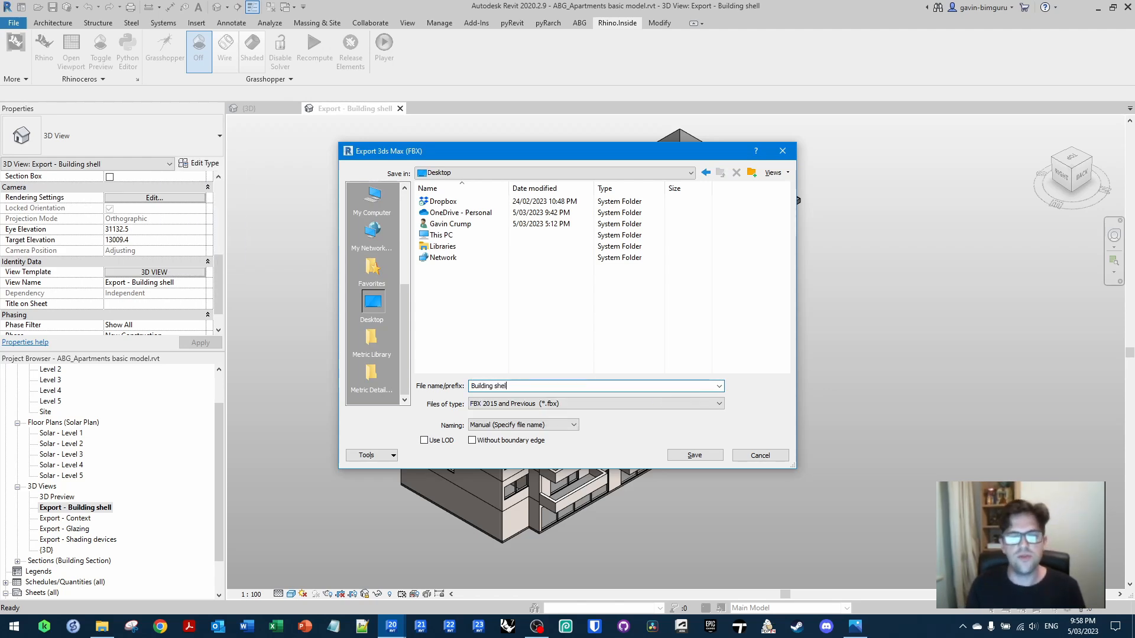
pyautogui.press('Return')
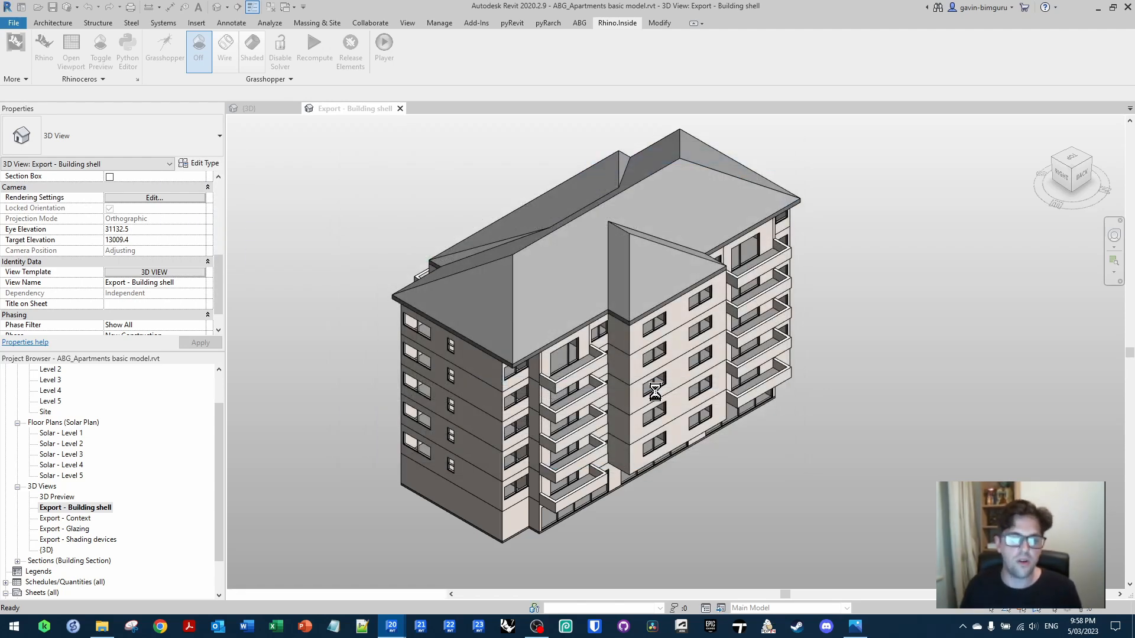
# Open the Export - Context view and export it to the Desktop as an FBX file named Context
pyautogui.click(65, 510)
pyautogui.doubleClick(65, 517)
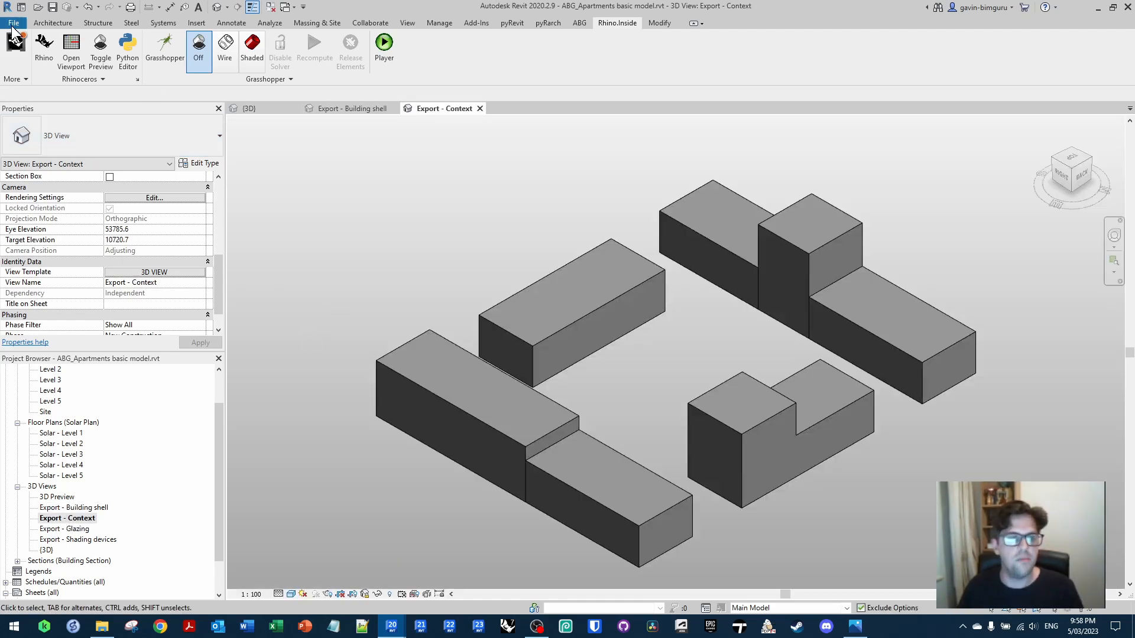
pyautogui.click(13, 23)
pyautogui.moveTo(47, 195)
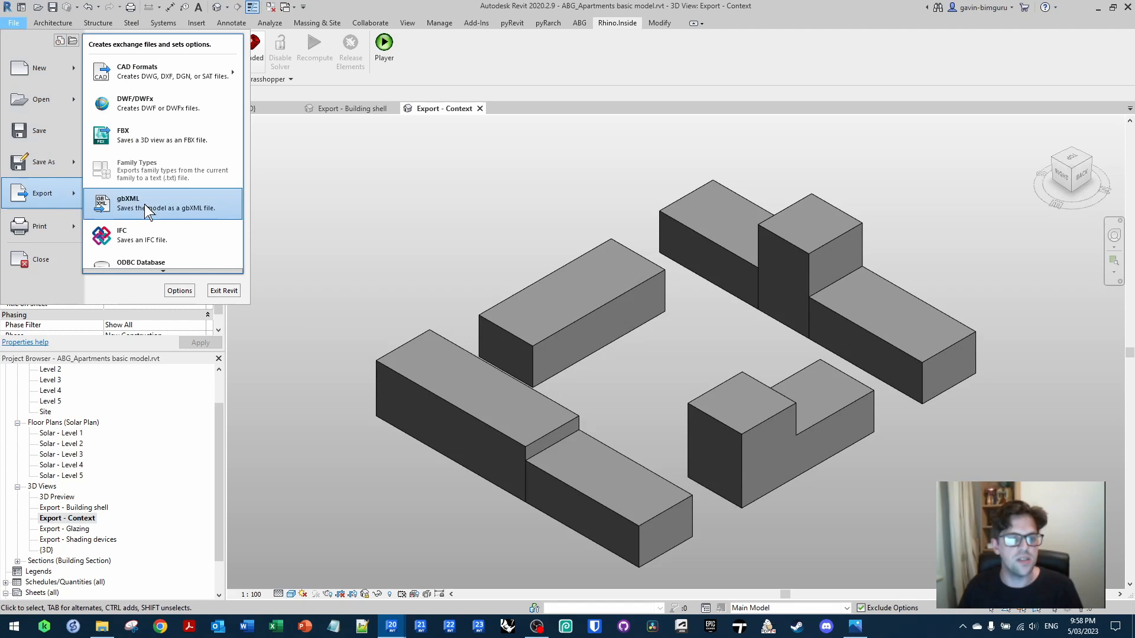
pyautogui.click(167, 148)
pyautogui.write('BC')
pyautogui.press('BackSpace')
pyautogui.press('BackSpace')
pyautogui.write('cO')
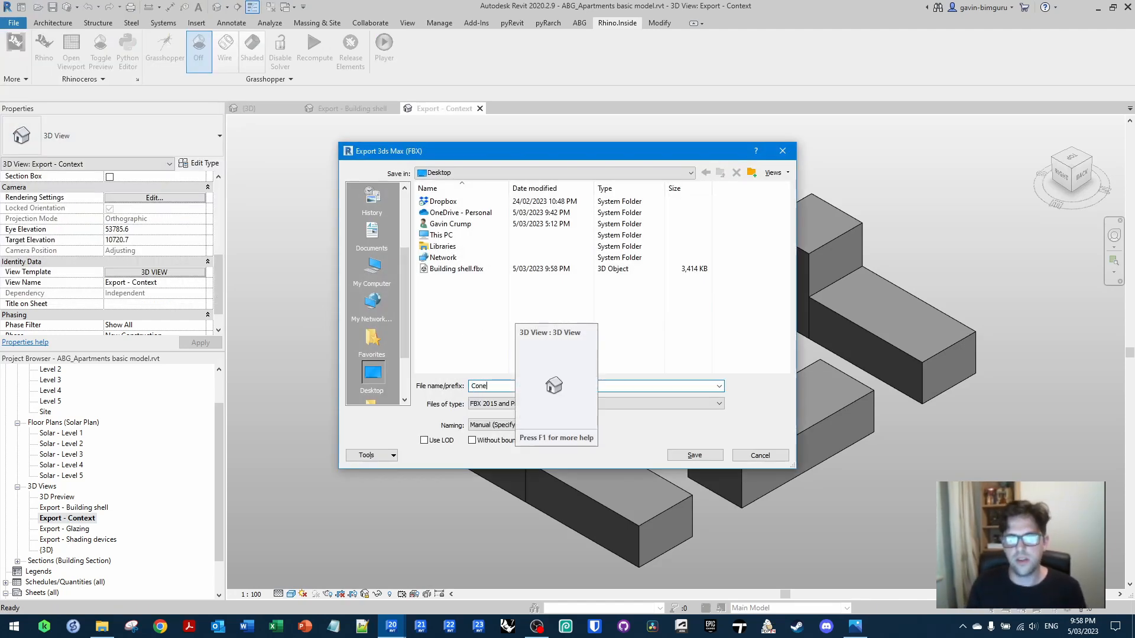
pyautogui.write('ntext')
pyautogui.press('Return')
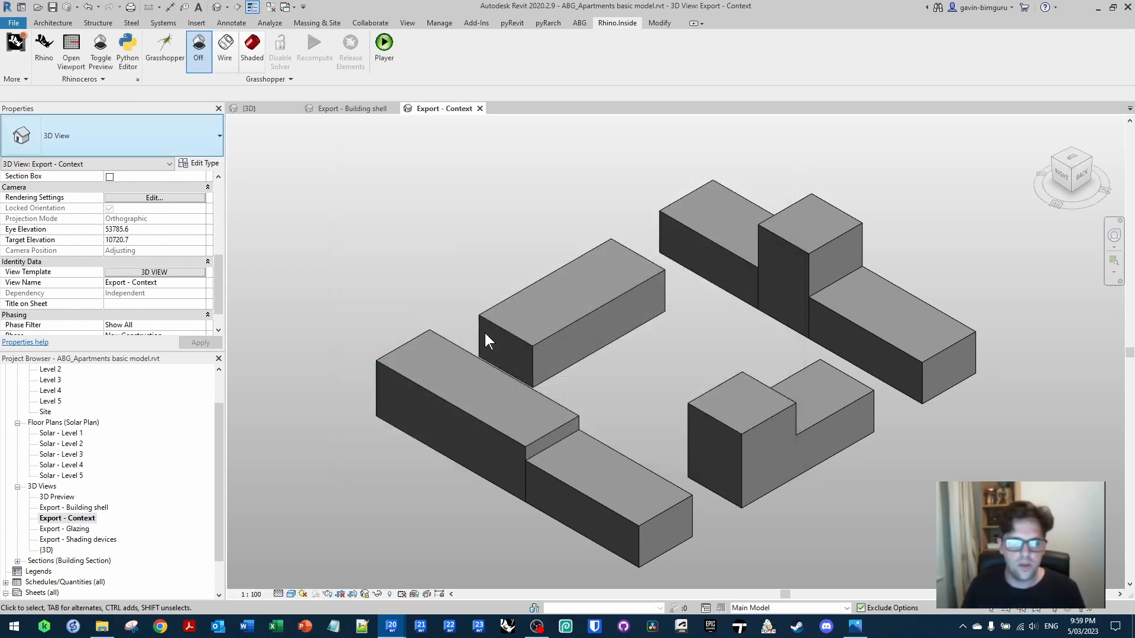
# Look over the Export - Glazing view and make Export - Shading devices the active view
pyautogui.doubleClick(67, 540)
pyautogui.doubleClick(65, 529)
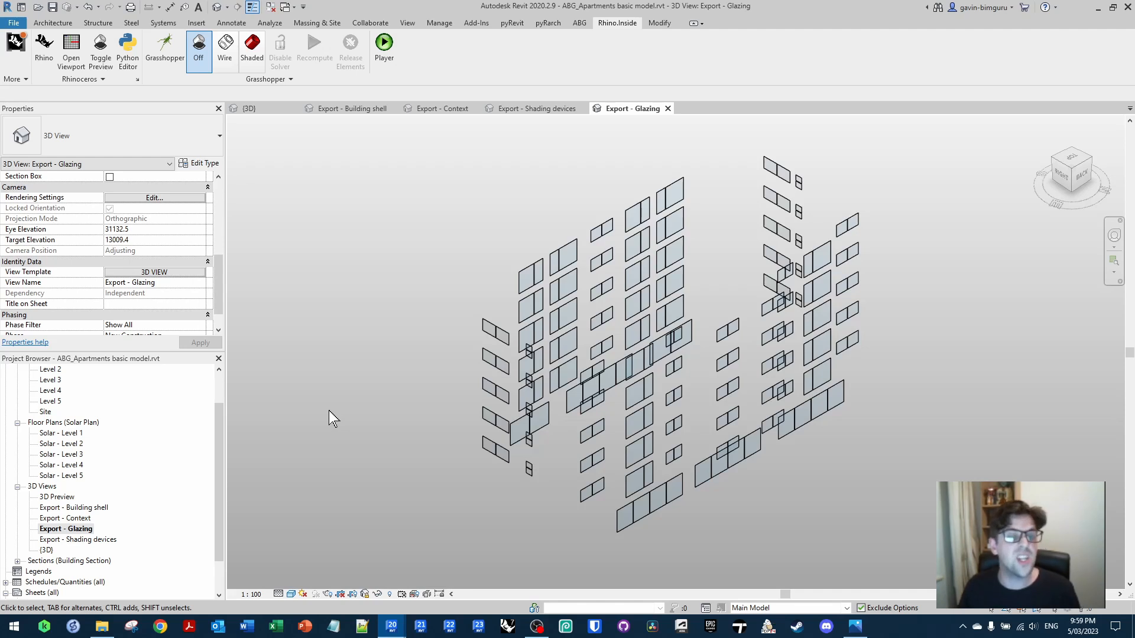
pyautogui.doubleClick(83, 539)
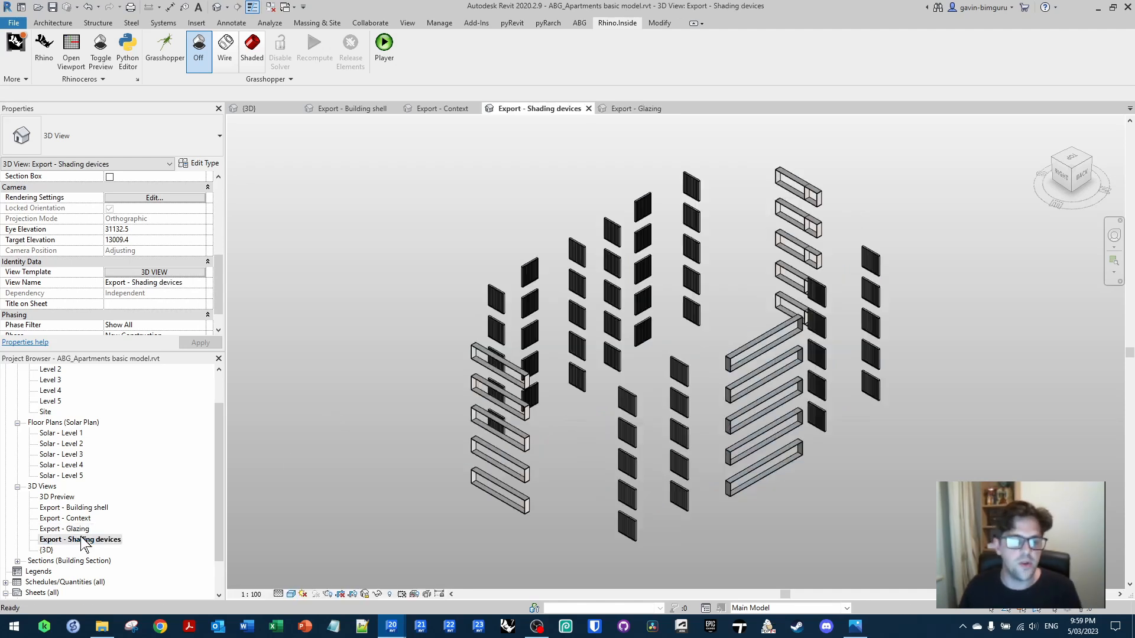
# Export the shading devices view to the Desktop as an FBX file named after the shading devices
pyautogui.click(15, 23)
pyautogui.moveTo(59, 194)
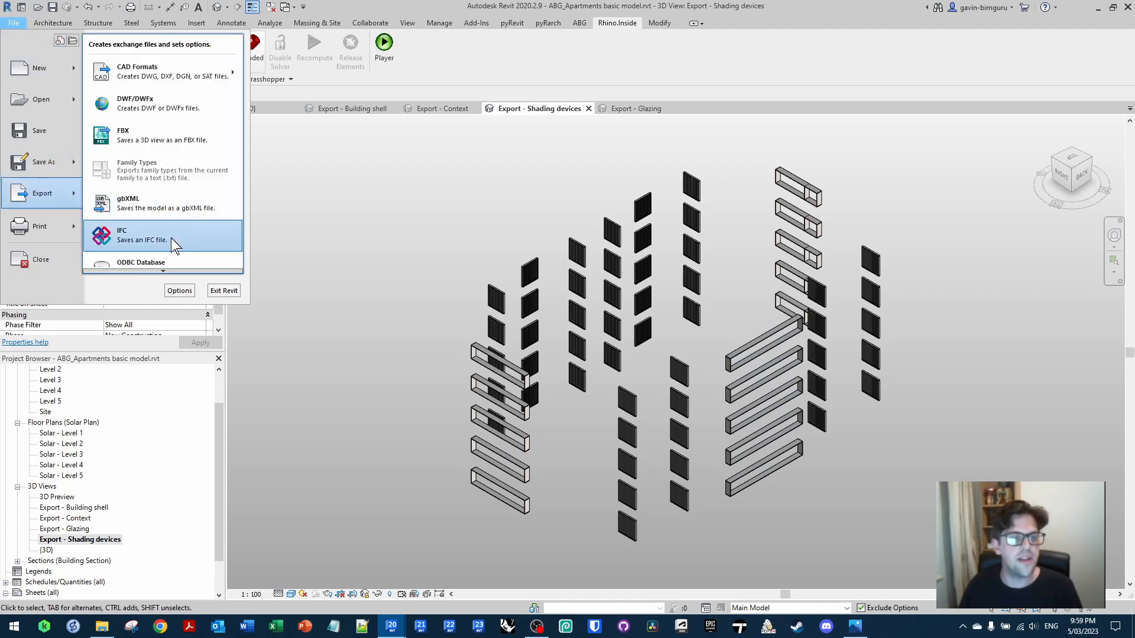
pyautogui.click(152, 137)
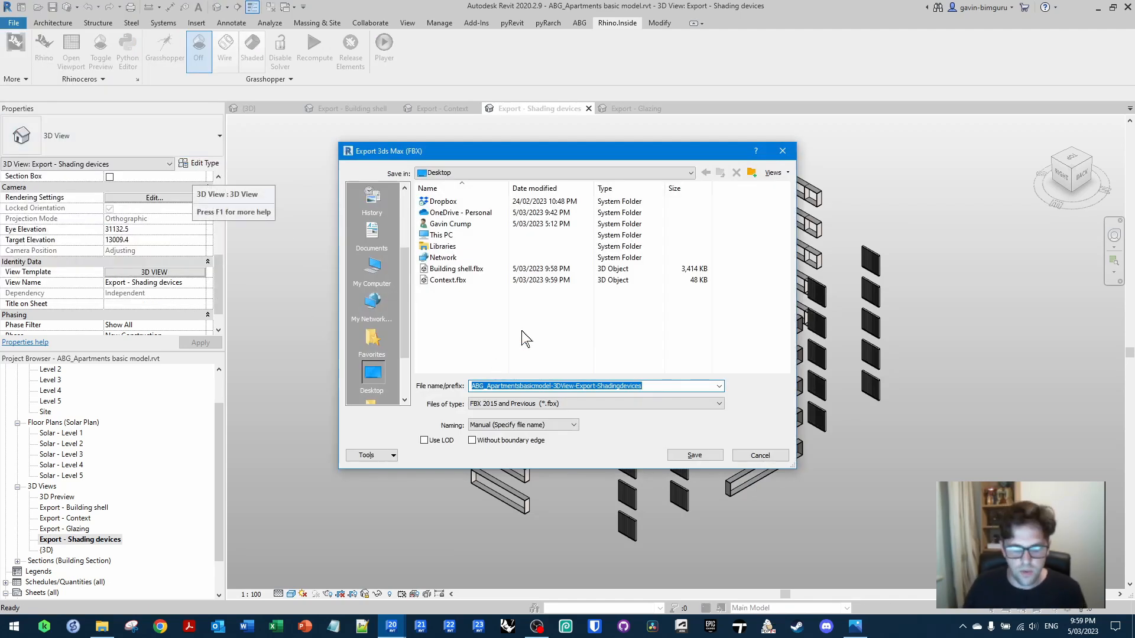
pyautogui.write('Shading devi')
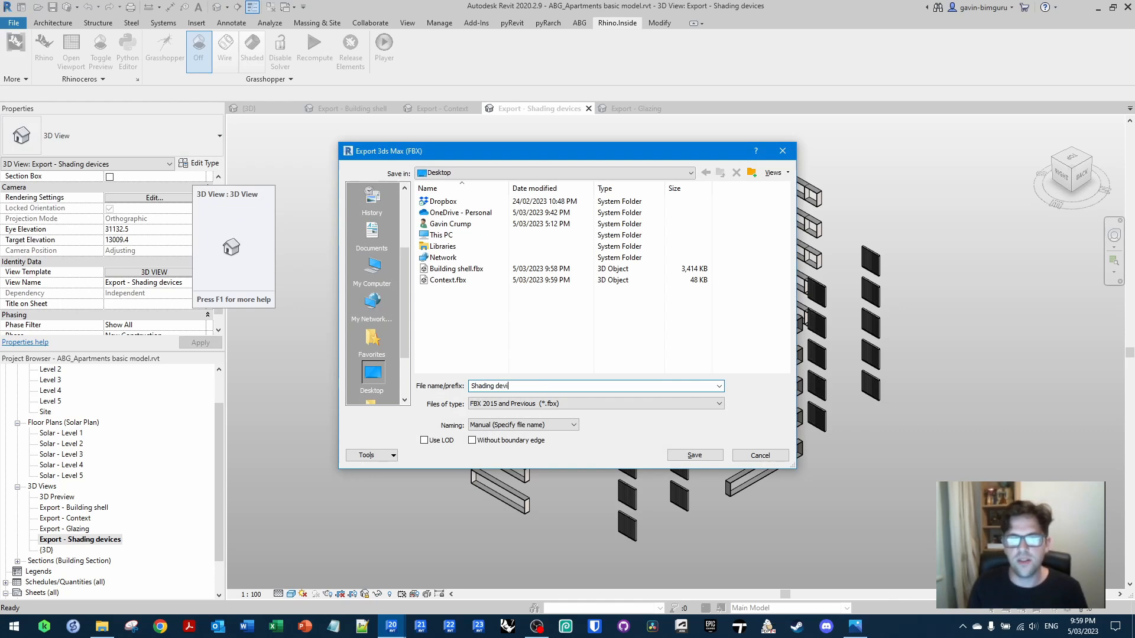
pyautogui.press('Return')
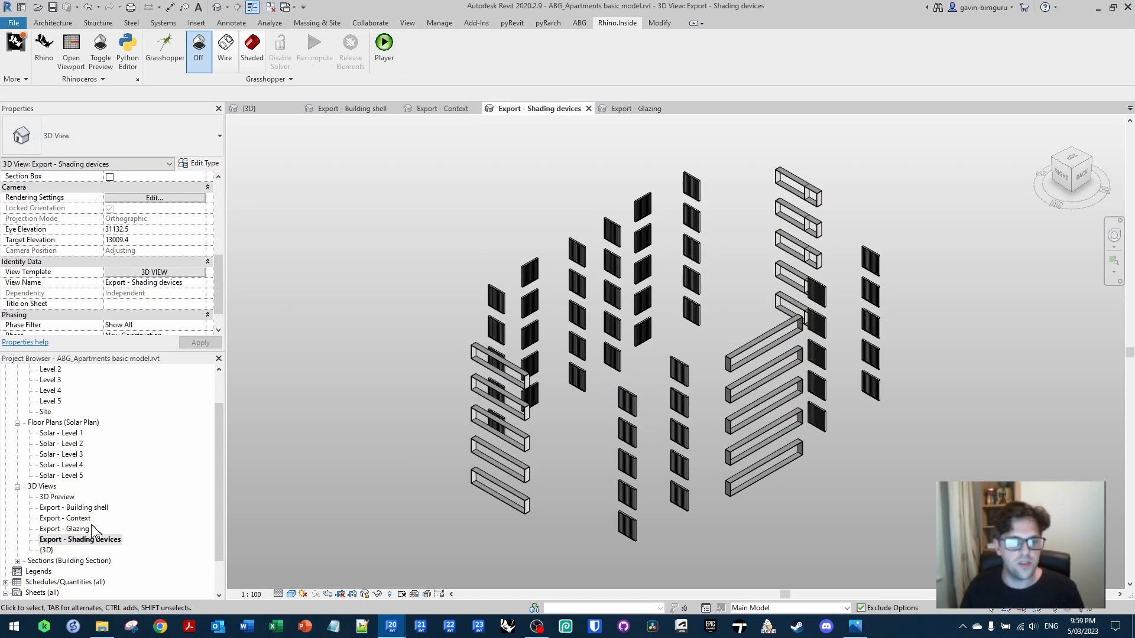
# Switch to the default {3D} view and close all the other open views
pyautogui.doubleClick(75, 507)
pyautogui.click(270, 7)
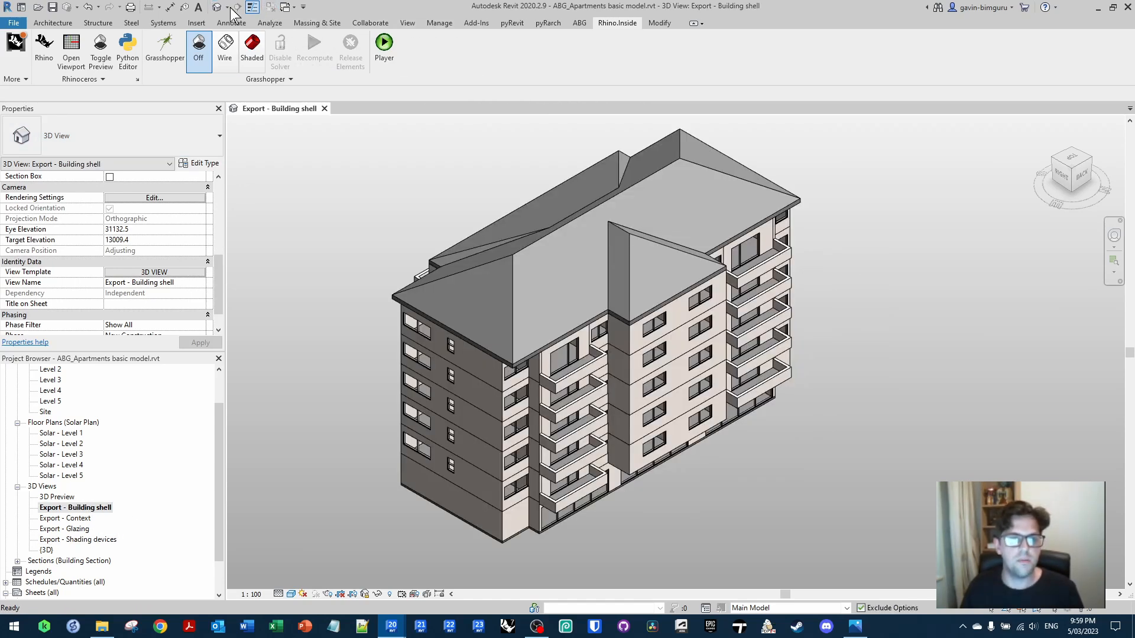
pyautogui.click(217, 7)
pyautogui.click(270, 8)
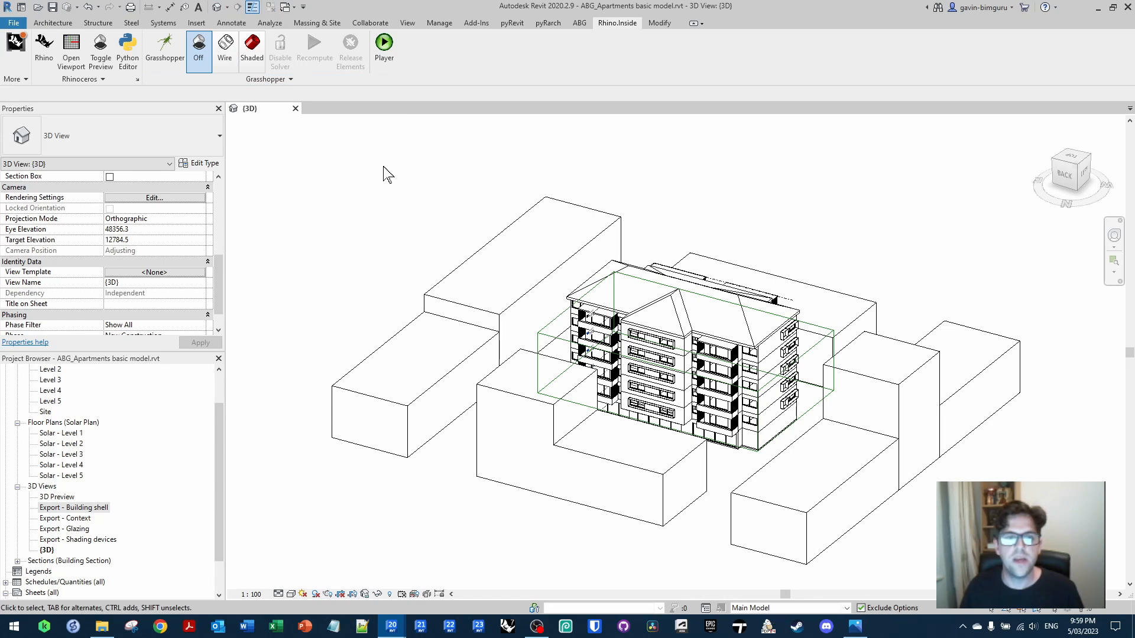
pyautogui.click(199, 53)
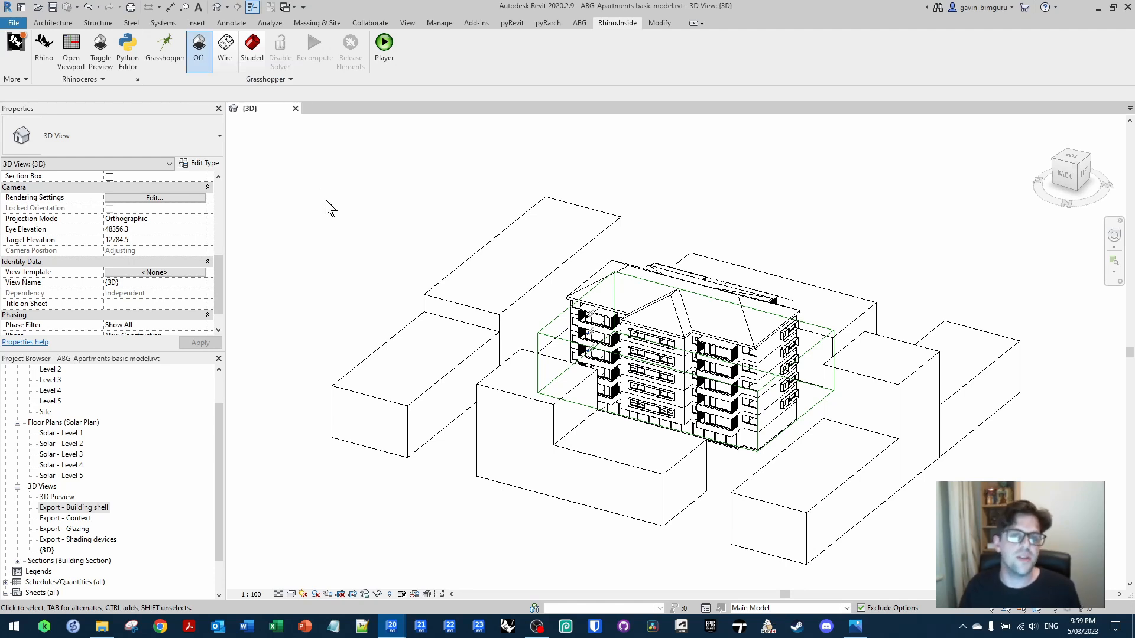
# Launch Rhino from inside Revit and import Building shell.fbx from the Desktop, scaled from feet to millimetres
pyautogui.click(71, 45)
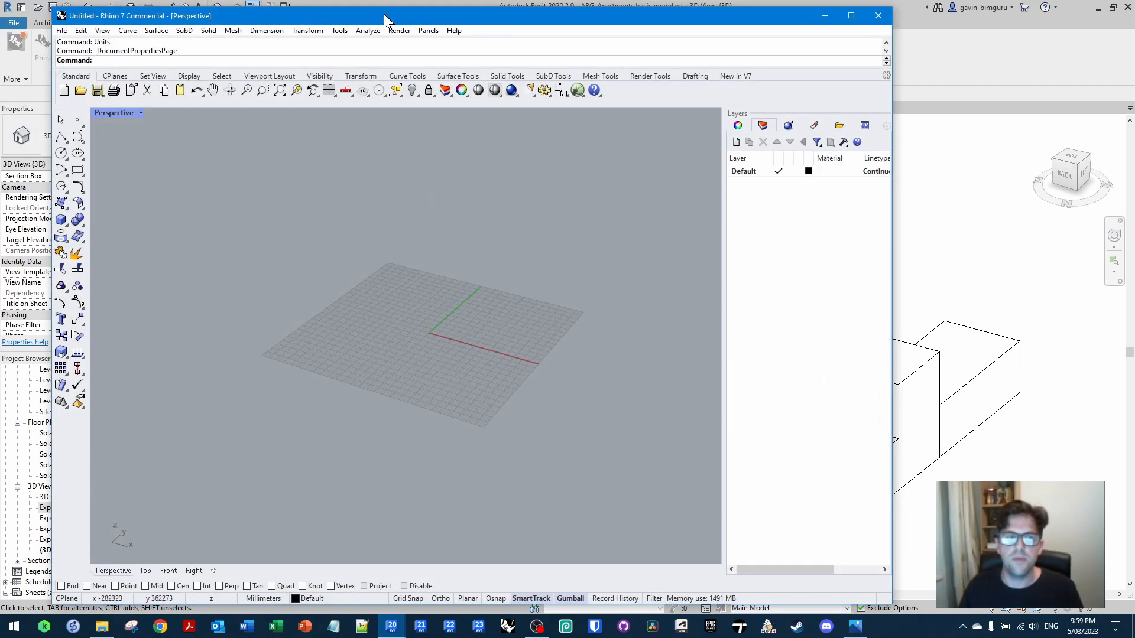
pyautogui.moveTo(385, 18); pyautogui.dragTo(345, 11)
pyautogui.click(22, 24)
pyautogui.click(66, 153)
pyautogui.doubleClick(150, 130)
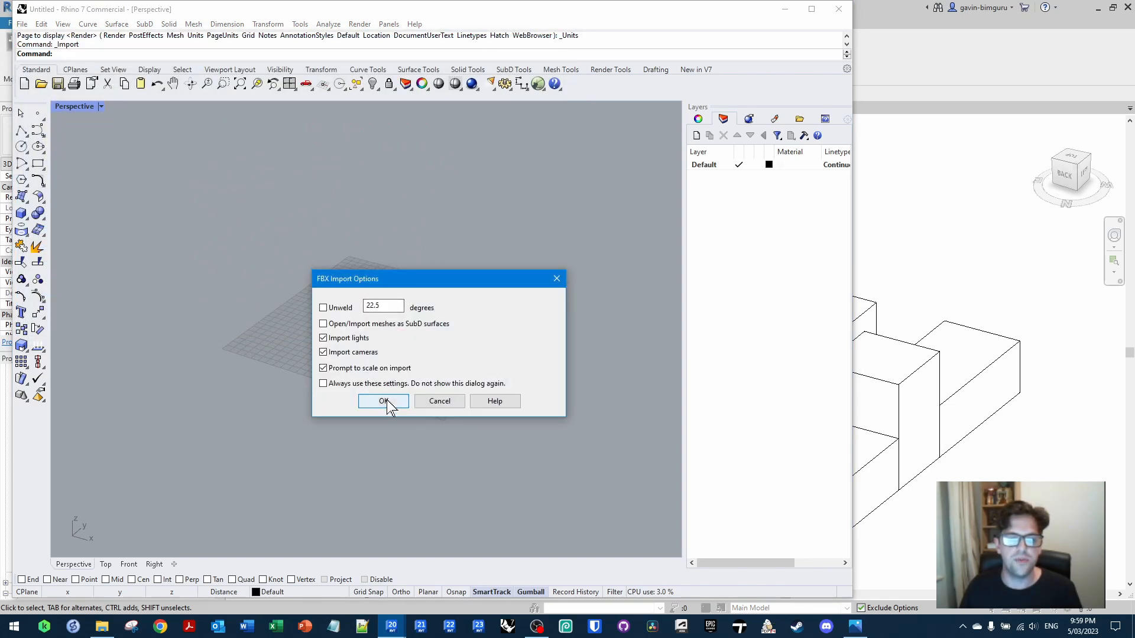
pyautogui.click(385, 402)
pyautogui.click(522, 358)
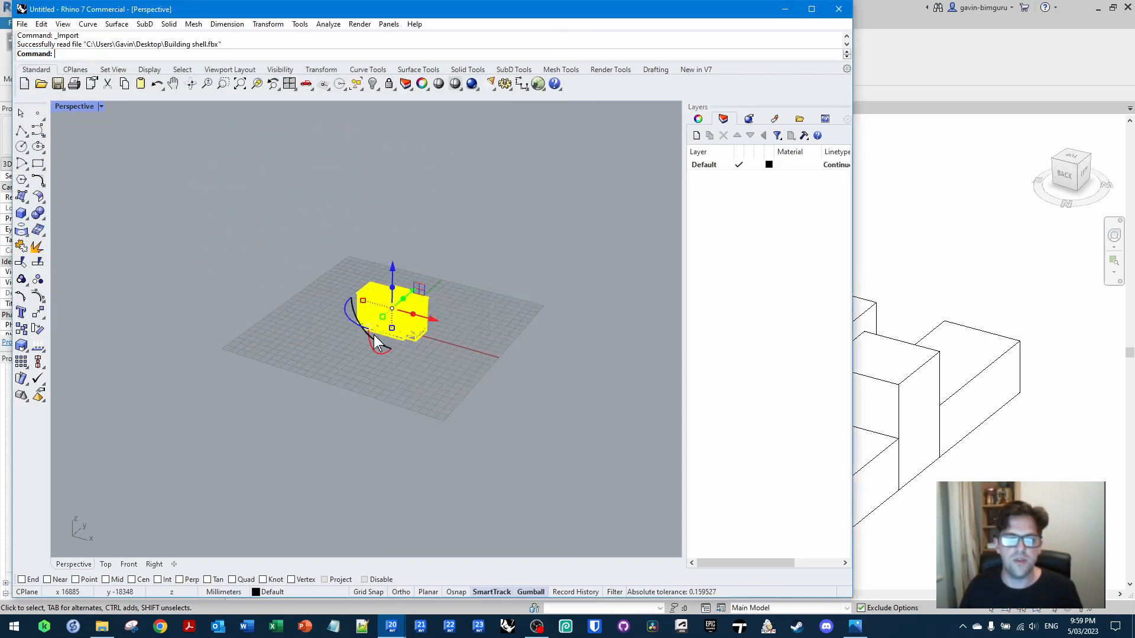
# Create a layer named Building shell and move the imported building geometry to it
pyautogui.click(695, 135)
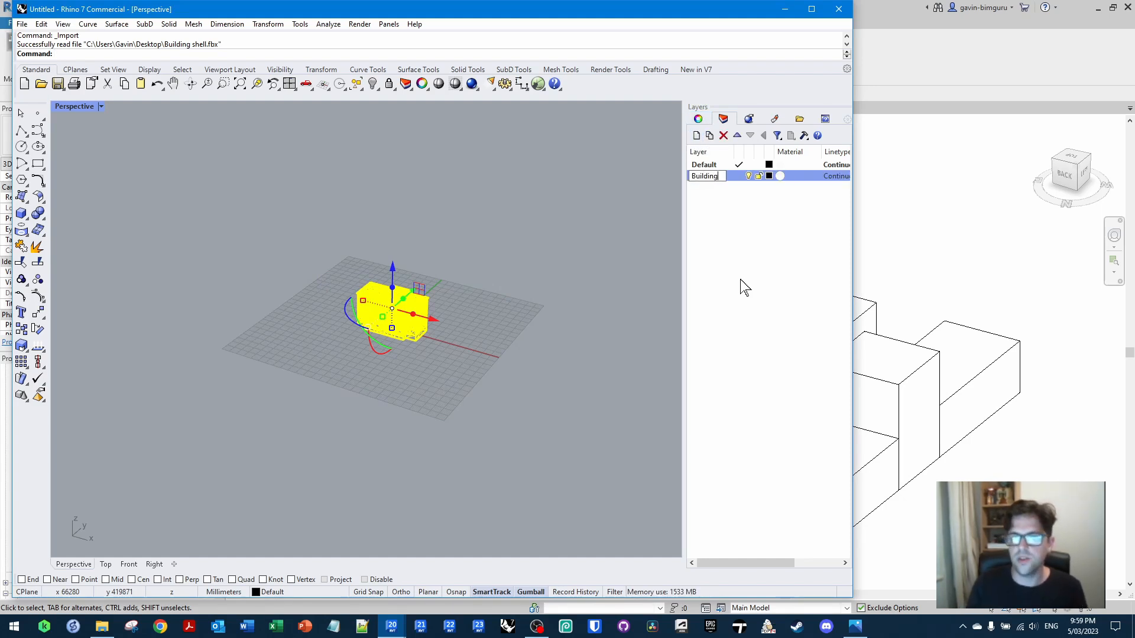
pyautogui.press('Return')
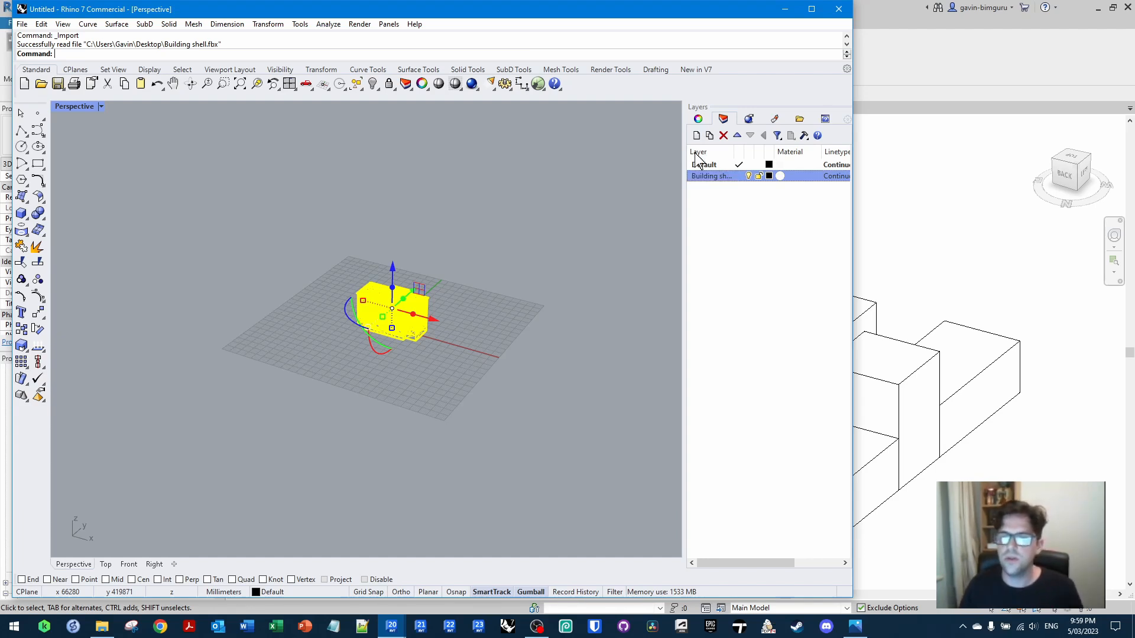
pyautogui.rightClick(718, 174)
pyautogui.click(762, 379)
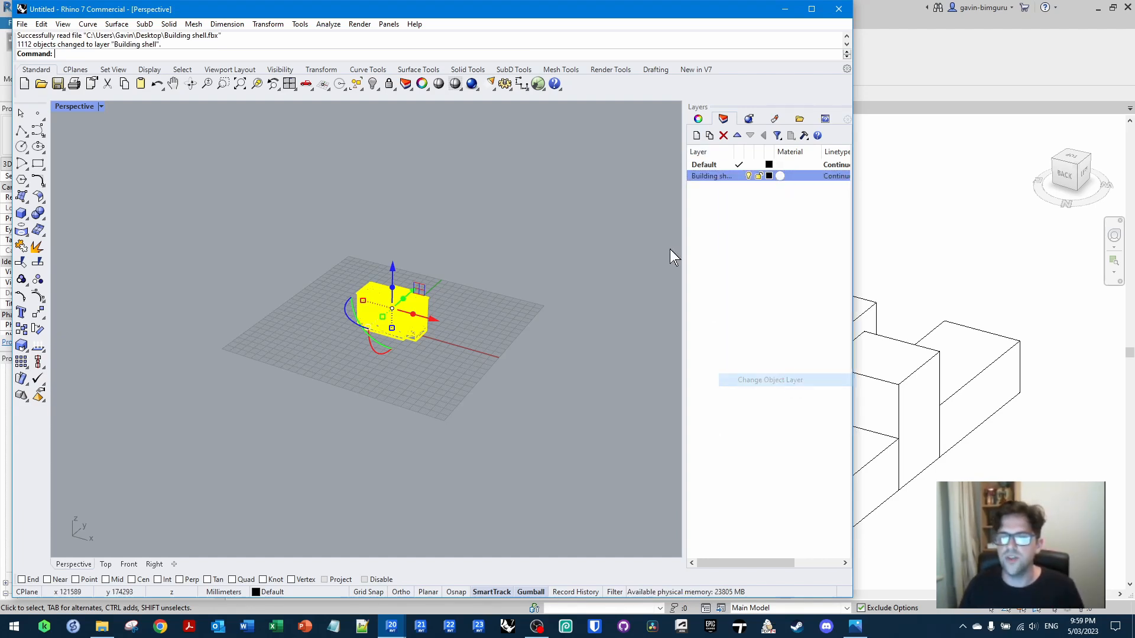
# Set the Building shell layer's colour to Dark Gray and the Perspective viewport's display mode to Shaded
pyautogui.moveTo(683, 213); pyautogui.dragTo(618, 217)
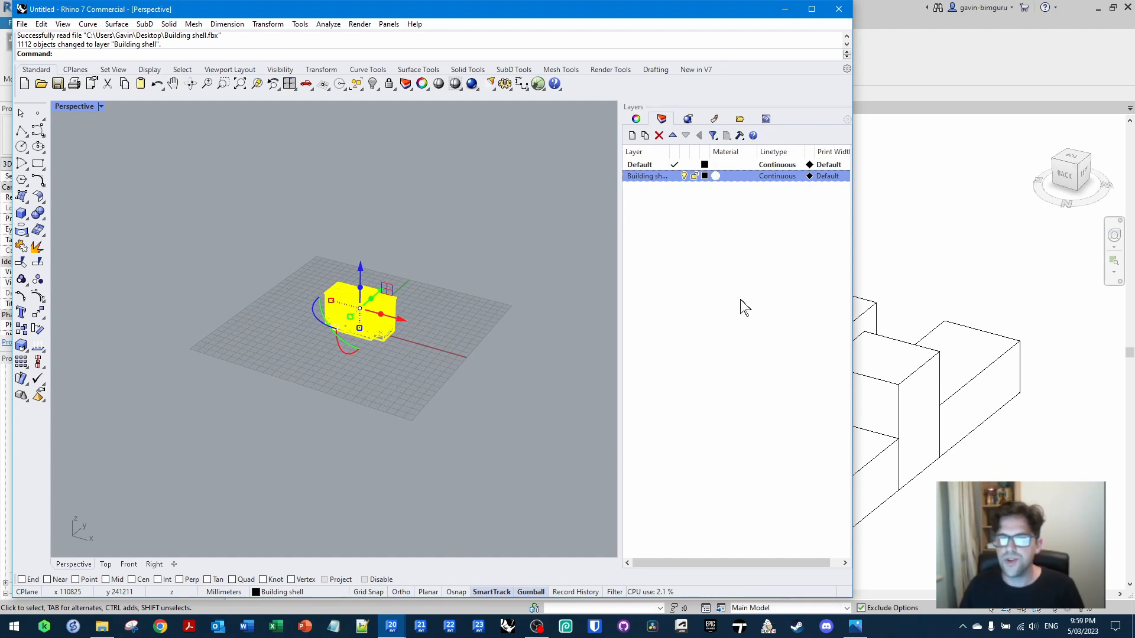
pyautogui.click(703, 175)
pyautogui.click(576, 277)
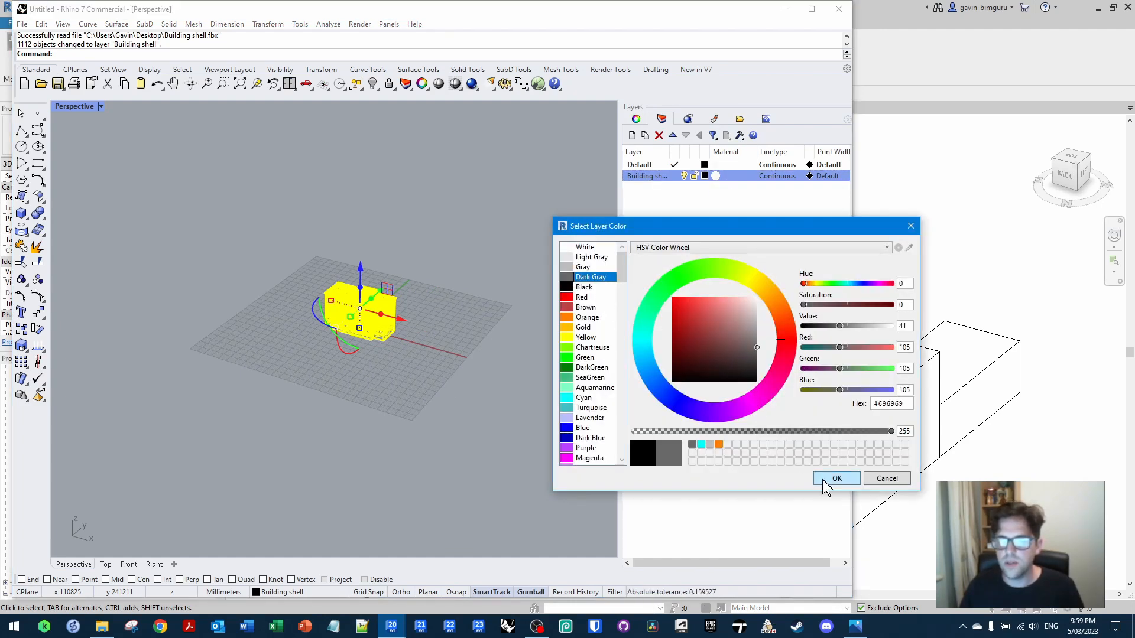
pyautogui.click(837, 478)
pyautogui.click(102, 107)
pyautogui.click(107, 168)
pyautogui.scroll(5, 350, 325)
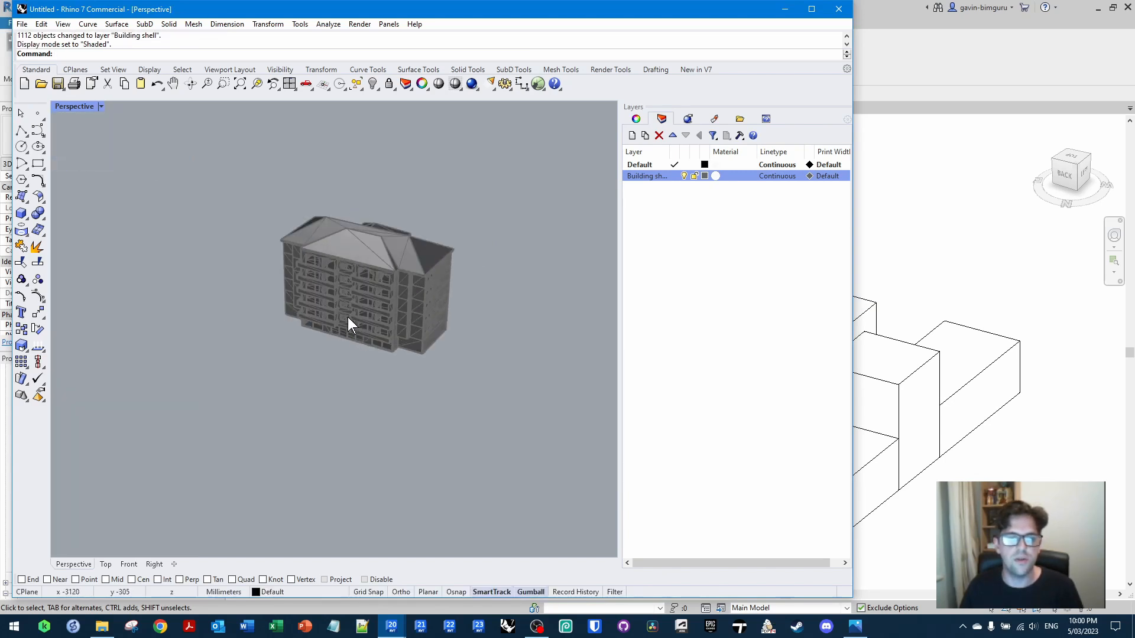
pyautogui.scroll(3, 350, 325)
# Import Context.fbx from the Desktop with default FBX options, scaled by 304.8 from feet to millimetres
pyautogui.click(21, 24)
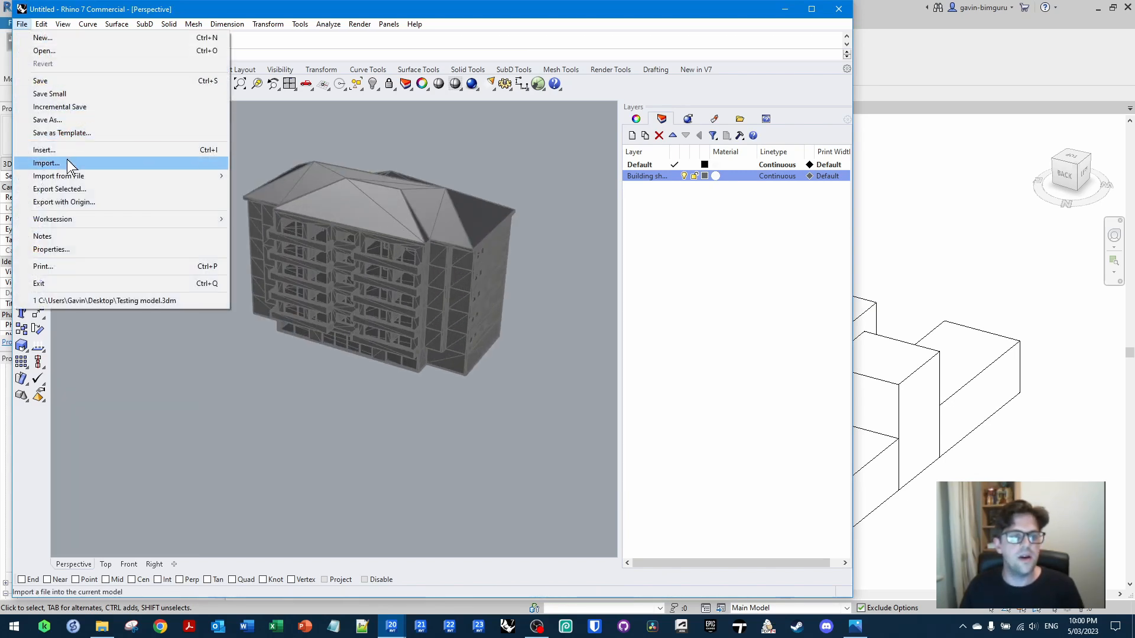
pyautogui.click(35, 161)
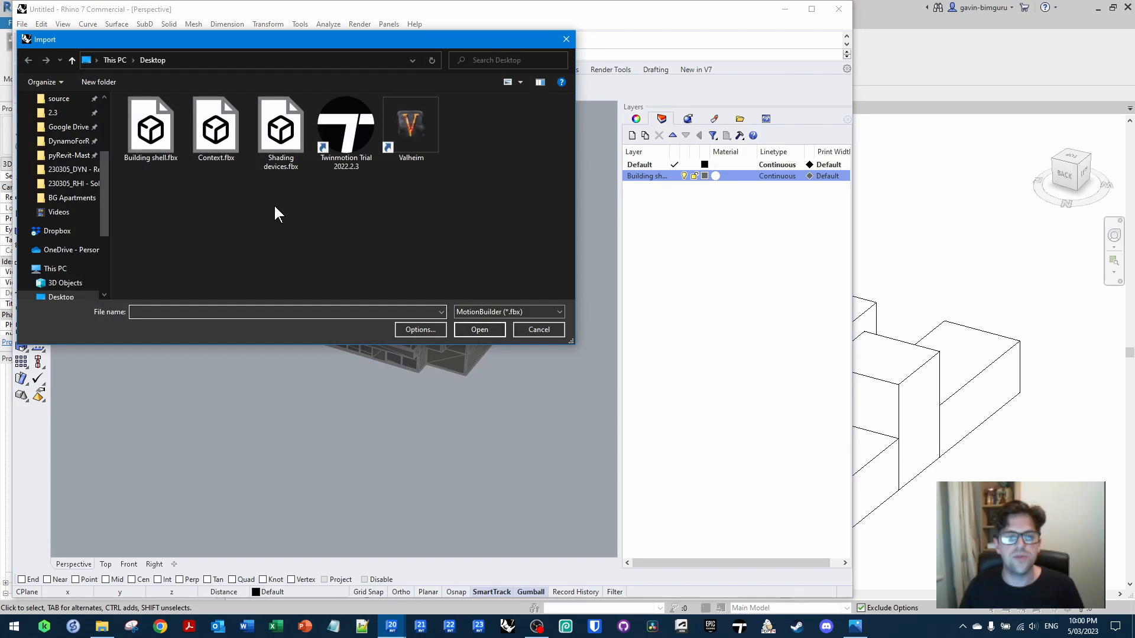
pyautogui.doubleClick(216, 127)
pyautogui.click(384, 401)
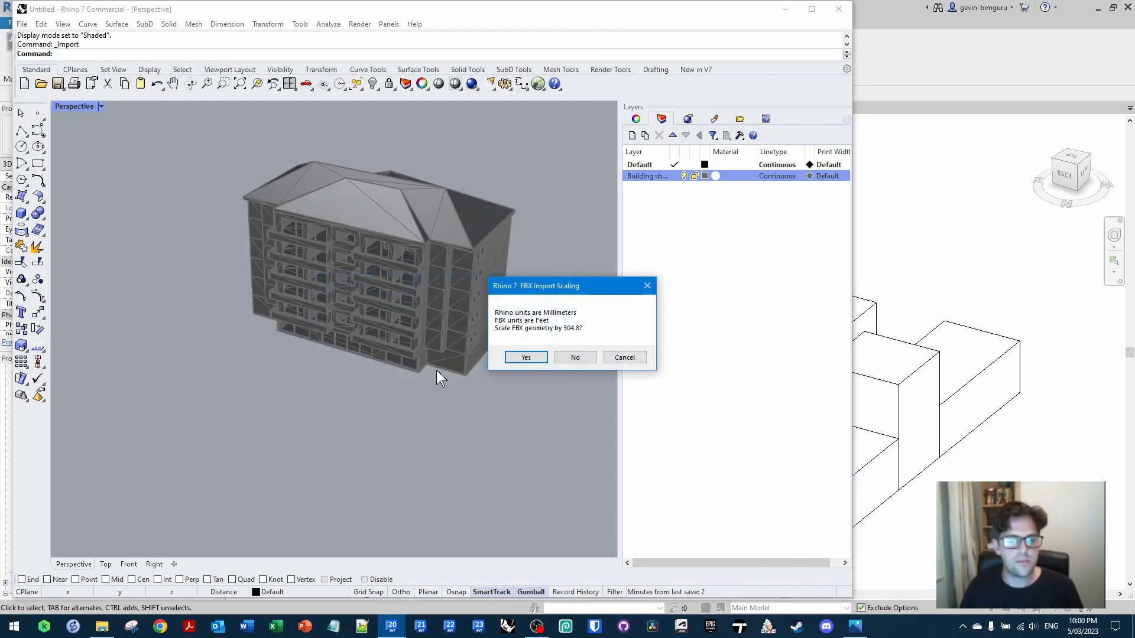
pyautogui.click(525, 357)
# Create a layer named Context and move the imported surrounding buildings to it
pyautogui.click(632, 135)
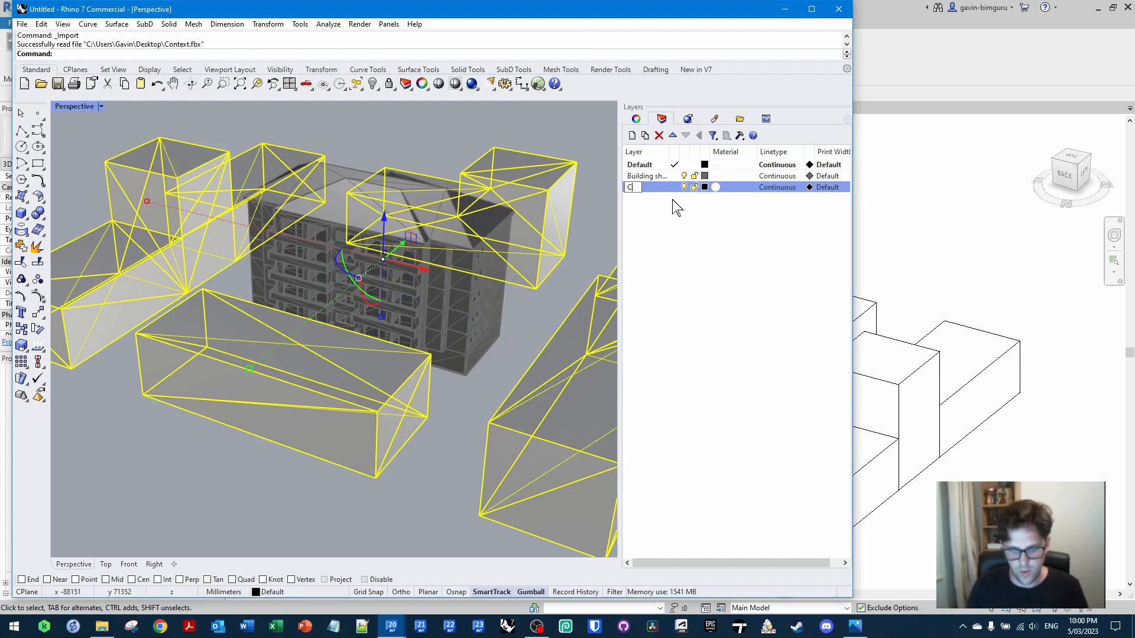
pyautogui.press('Return')
pyautogui.rightClick(650, 188)
pyautogui.click(721, 392)
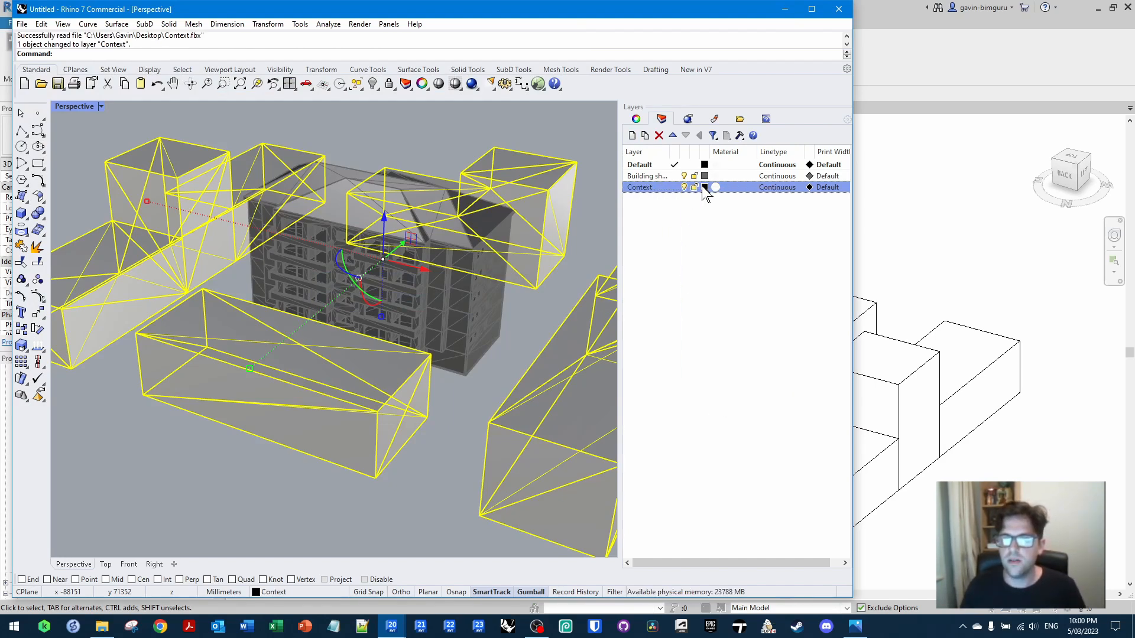
# Set the Context layer's colour to Dark Gray and lock both the Building shell and Context layers
pyautogui.click(705, 187)
pyautogui.click(571, 278)
pyautogui.click(852, 478)
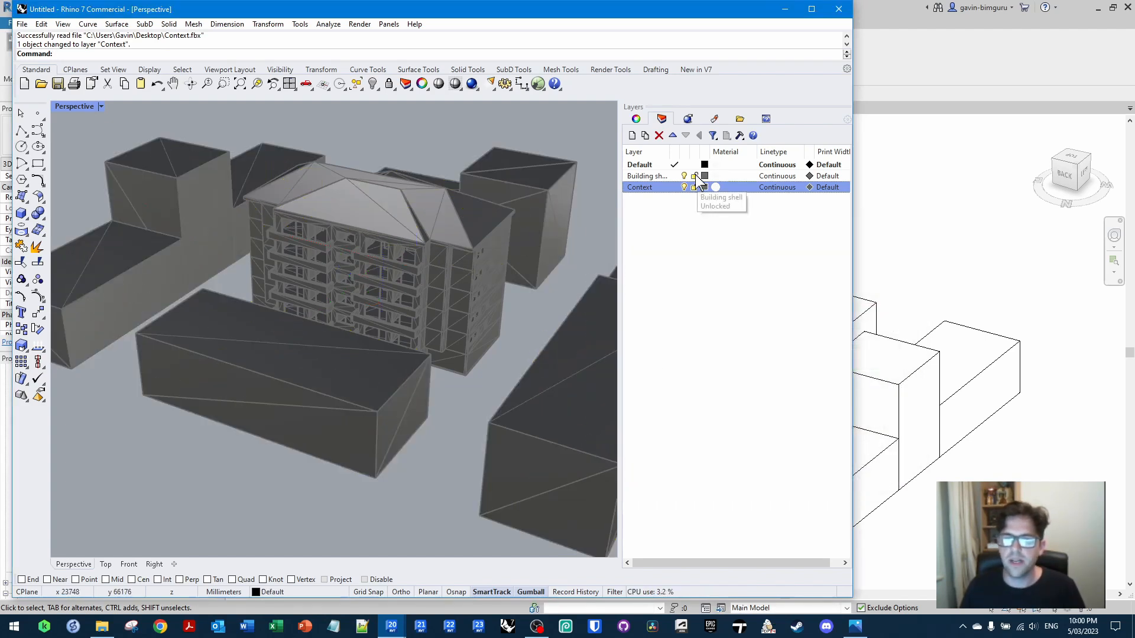
# Import Shading devices.fbx from the Desktop with default FBX options, scaled by 304.8 from feet to millimetres
pyautogui.click(22, 25)
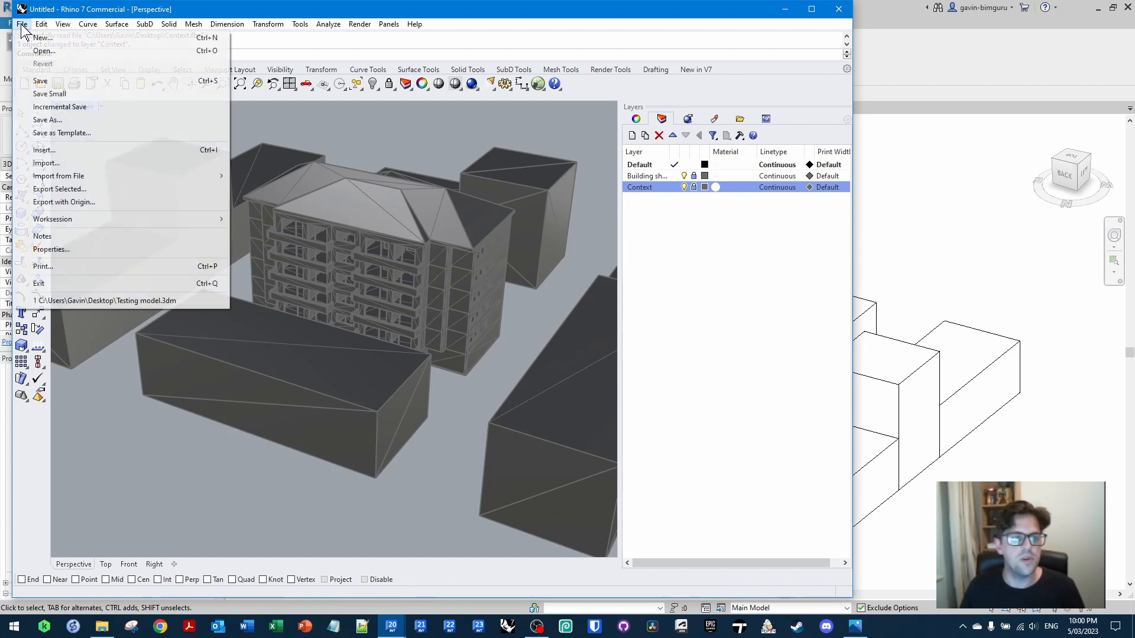
pyautogui.click(35, 154)
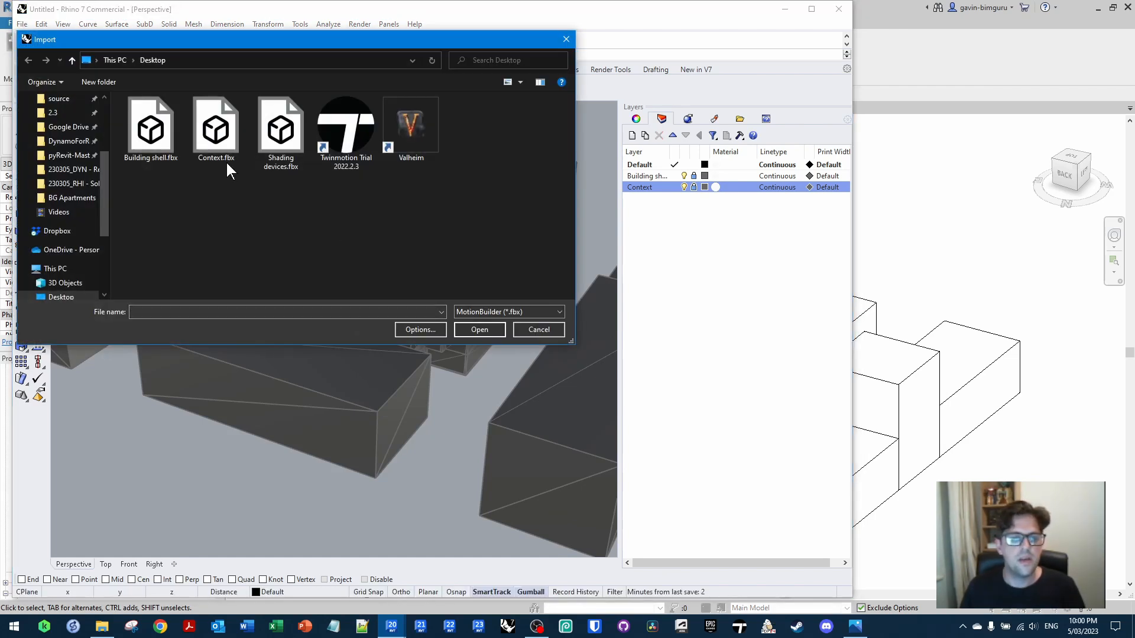
pyautogui.doubleClick(276, 124)
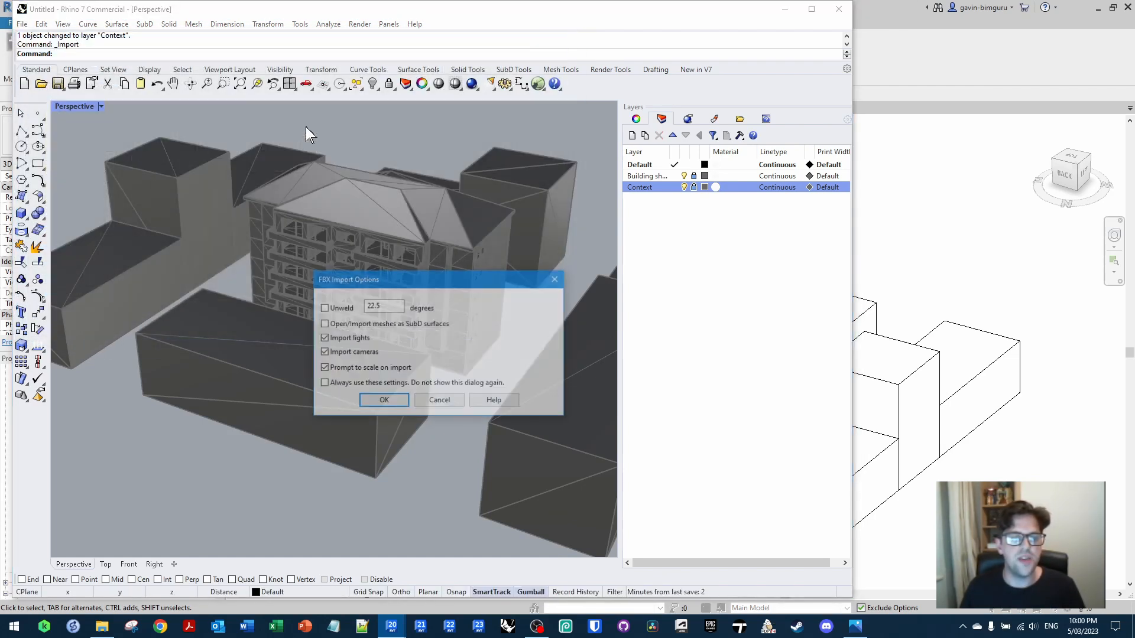
pyautogui.click(392, 404)
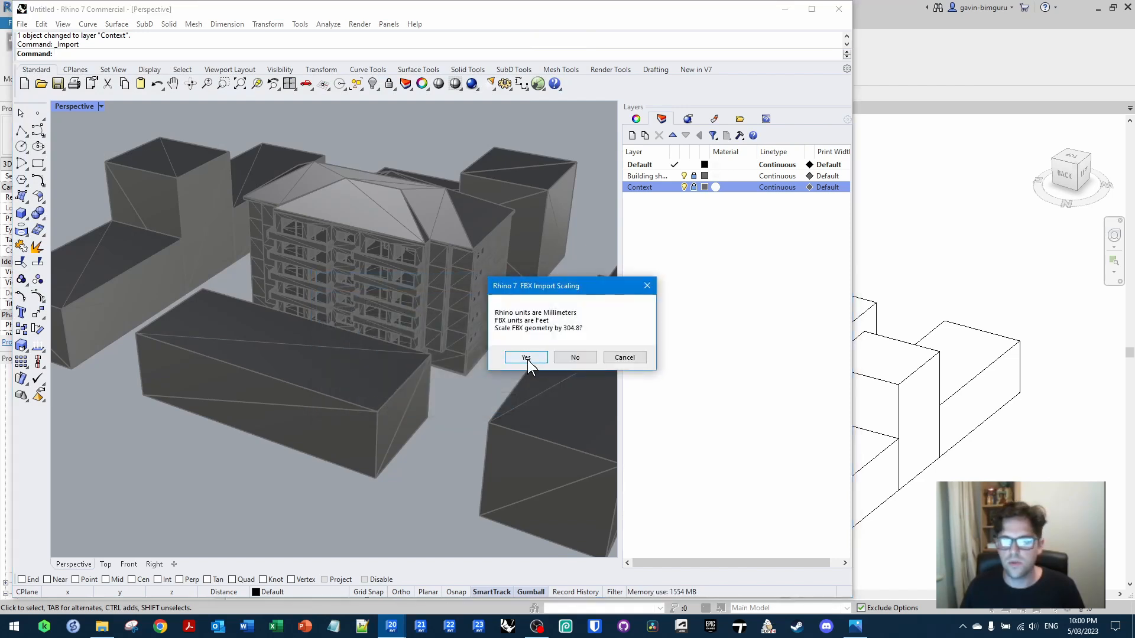
pyautogui.click(525, 357)
# Create a layer named Shading devices and move the imported shading geometry to it
pyautogui.click(631, 135)
pyautogui.write('Sha')
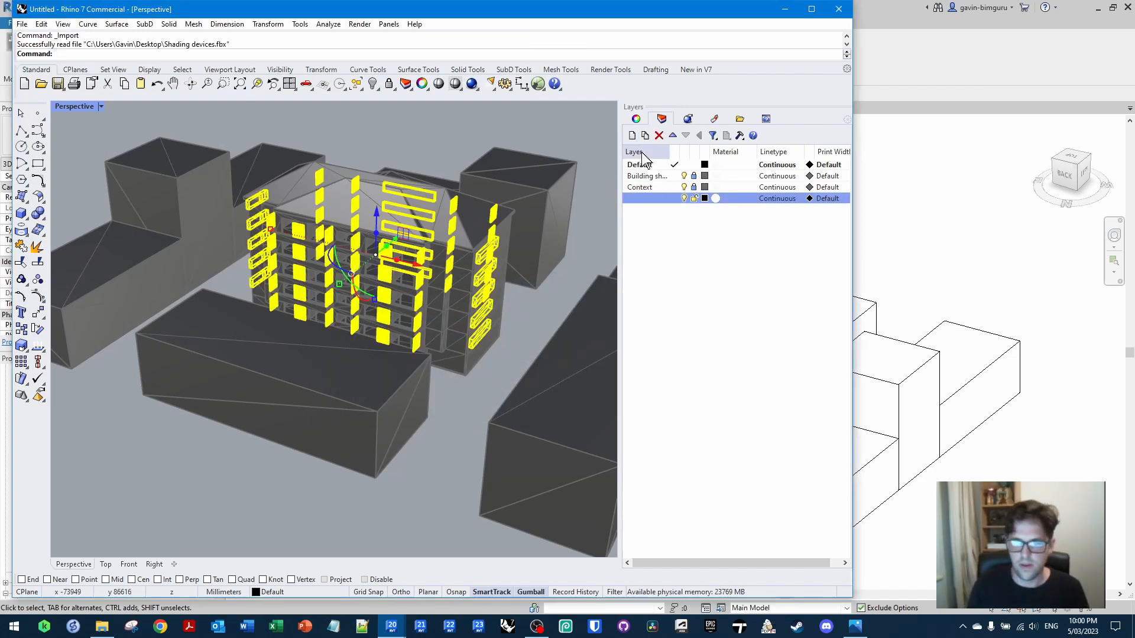
pyautogui.write('ding devic')
pyautogui.press('Return')
pyautogui.rightClick(661, 196)
pyautogui.click(735, 402)
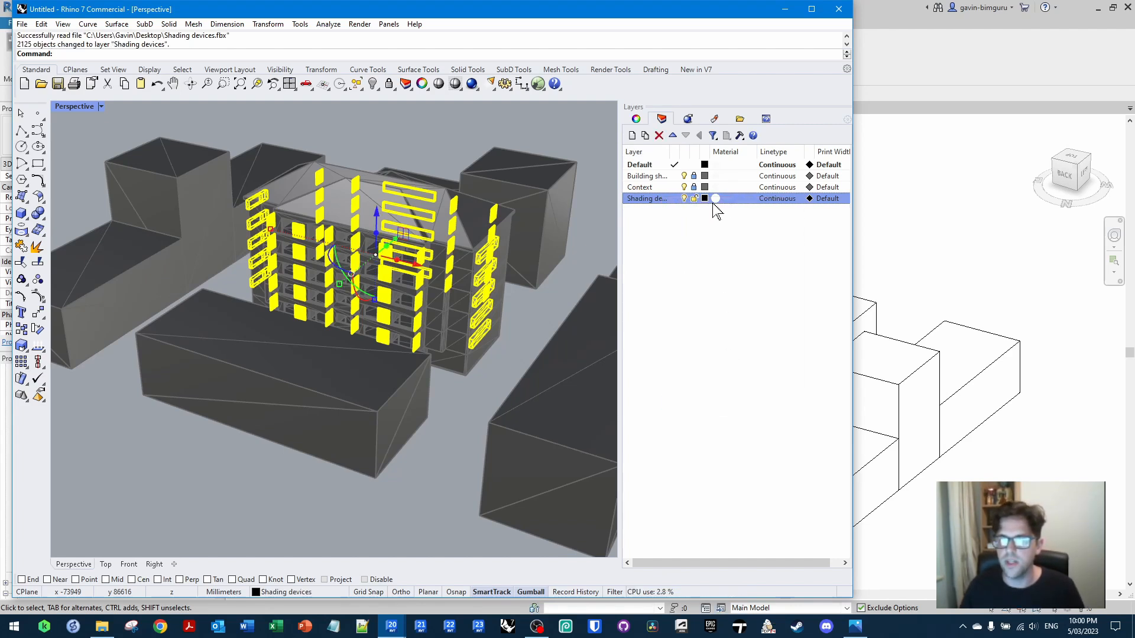
# Set the Shading devices layer's colour to Red and lock the layer
pyautogui.click(706, 199)
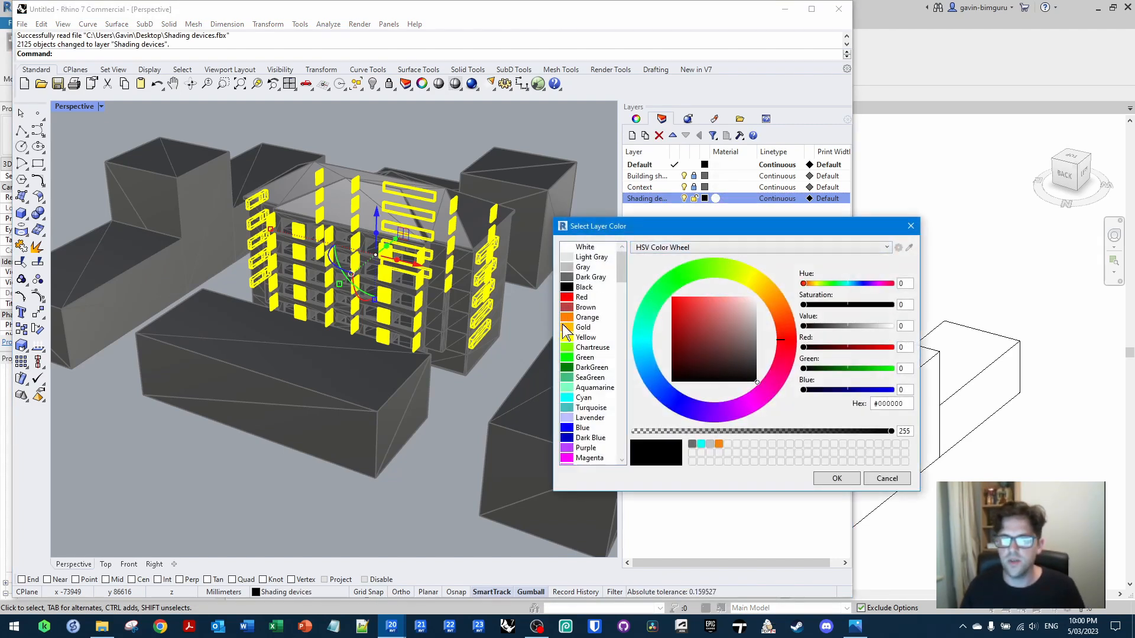
pyautogui.click(568, 297)
pyautogui.click(826, 480)
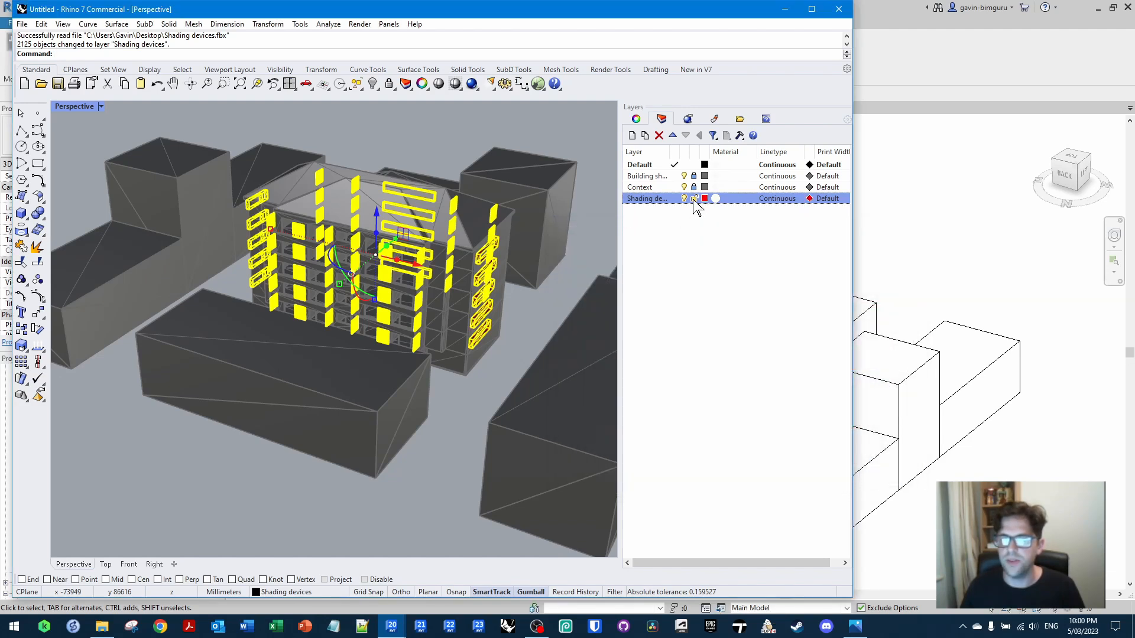
pyautogui.moveTo(577, 236); pyautogui.dragTo(273, 248, button='right')
pyautogui.scroll(10, 278, 248)
pyautogui.moveTo(367, 252)
pyautogui.mouseDown(button='right')
pyautogui.moveTo(332, 244)
pyautogui.moveTo(268, 261)
pyautogui.moveTo(433, 284)
pyautogui.moveTo(58, 316)
pyautogui.moveTo(613, 255)
pyautogui.moveTo(611, 289)
pyautogui.moveTo(410, 260)
pyautogui.moveTo(296, 277)
pyautogui.mouseUp(button='right')
pyautogui.scroll(-8, 312, 261)
pyautogui.moveTo(458, 239); pyautogui.dragTo(354, 127, button='right')
pyautogui.click(900, 201)
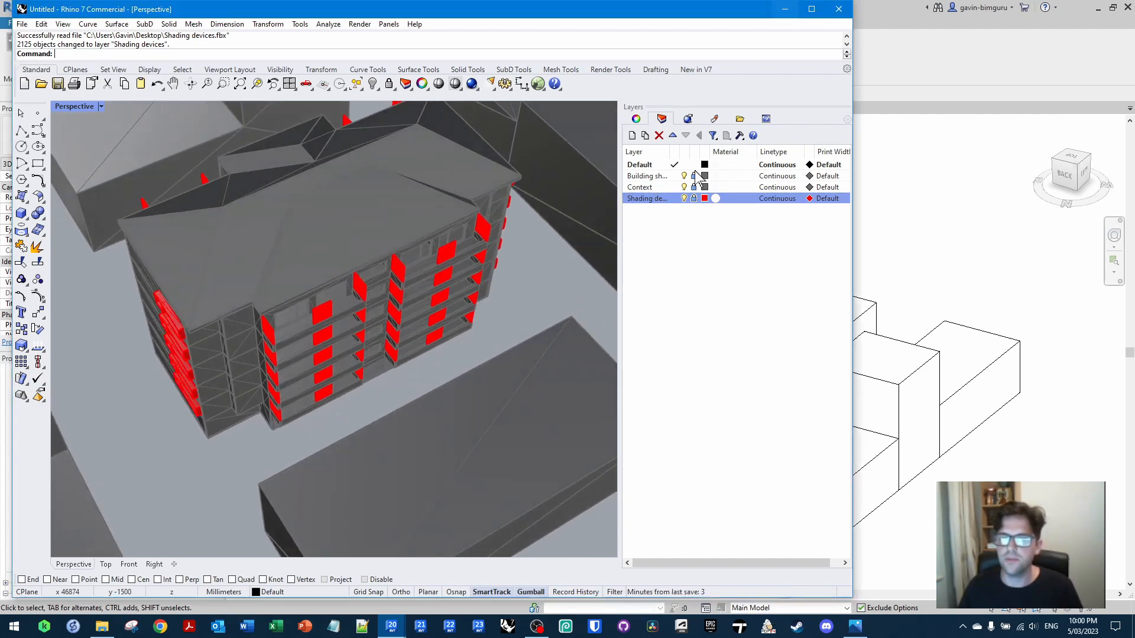
# Return to Revit and temporarily isolate the four Level 6 canopy floors above the top balconies in the {3D} view
pyautogui.click(784, 10)
pyautogui.scroll(5, 726, 338)
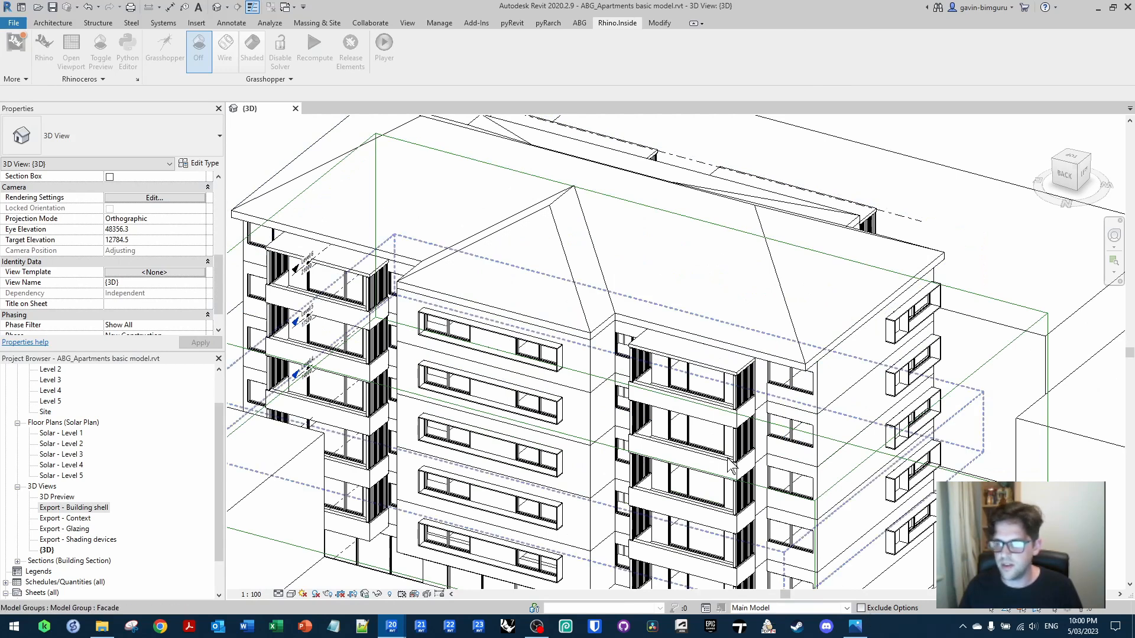
pyautogui.click(697, 355)
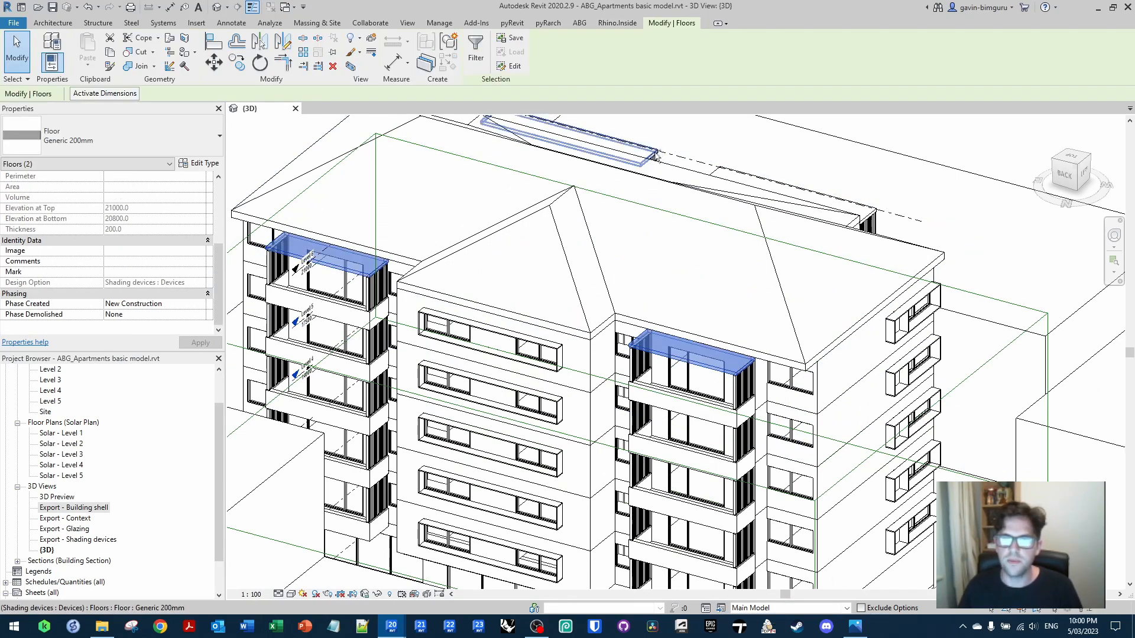
pyautogui.keyDown('ctrl'); pyautogui.click(710, 169); pyautogui.keyUp('ctrl')
pyautogui.keyDown('shift'); pyautogui.click(711, 172); pyautogui.keyUp('shift')
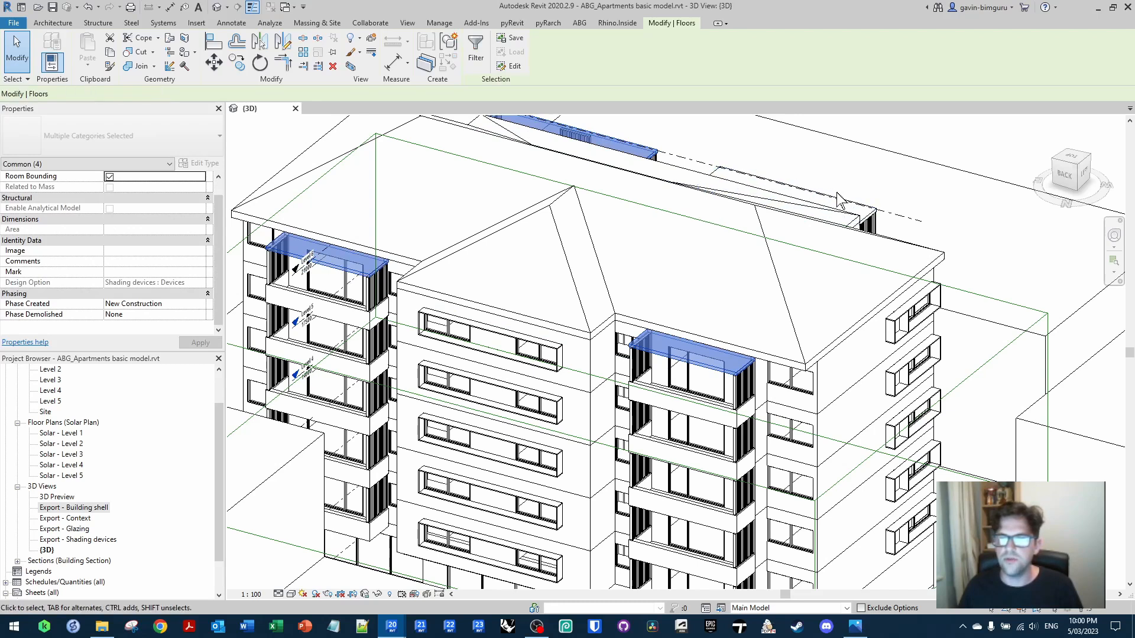
pyautogui.keyDown('ctrl'); pyautogui.click(856, 205); pyautogui.keyUp('ctrl')
pyautogui.click(377, 594)
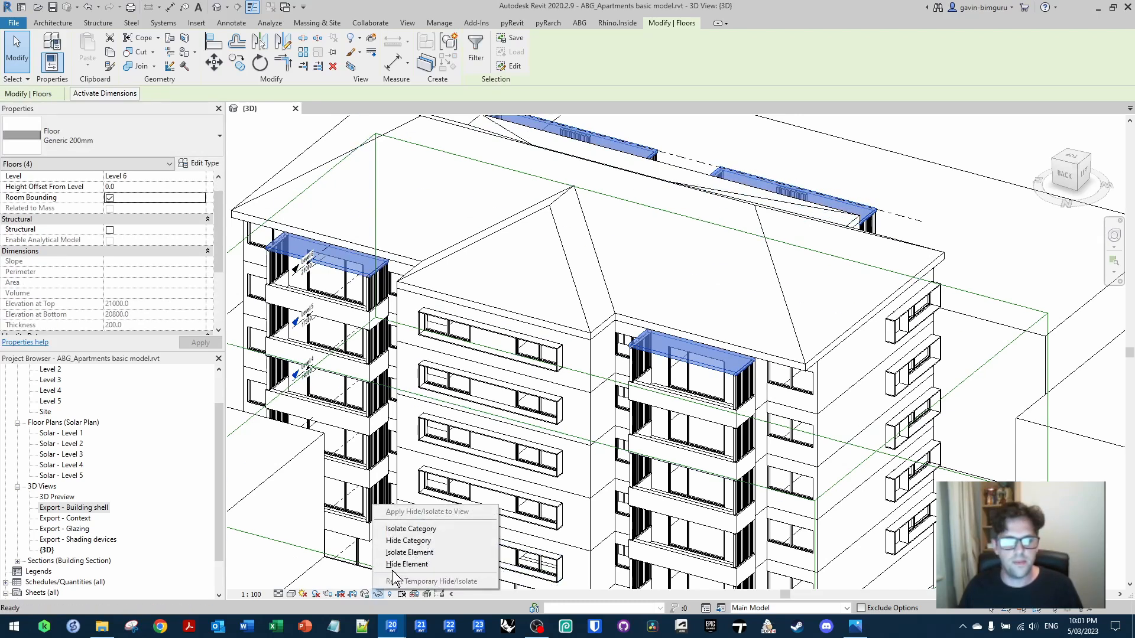
pyautogui.click(413, 552)
# Export the isolated canopy floors to the Desktop as an FBX file named Canopy
pyautogui.click(13, 24)
pyautogui.moveTo(38, 190)
pyautogui.click(289, 133)
pyautogui.write('Canopy')
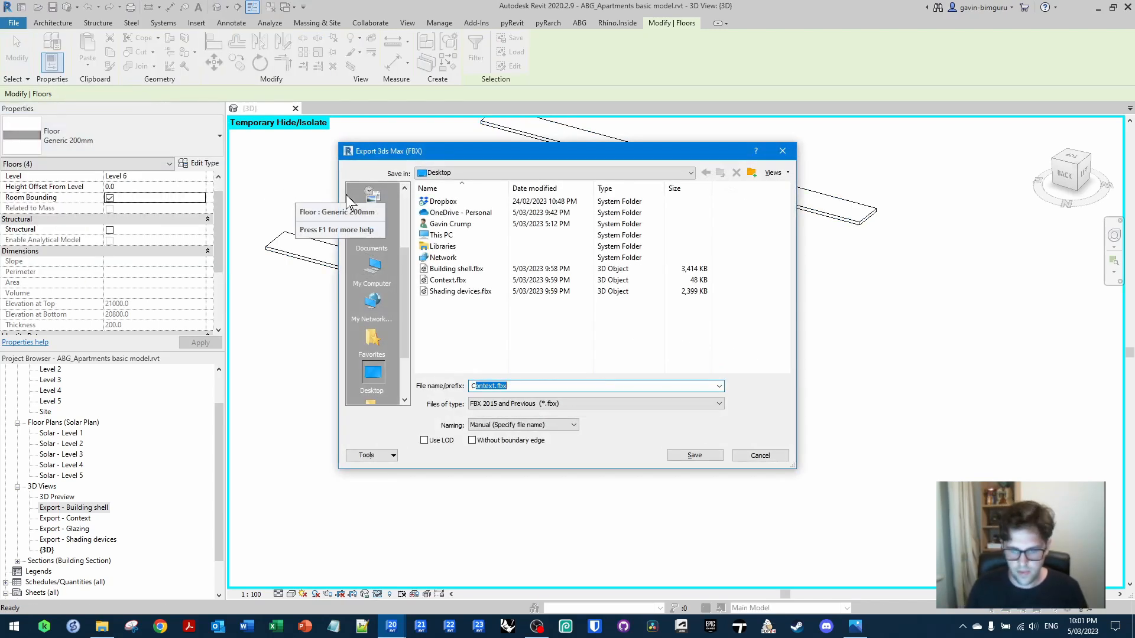
pyautogui.press('Return')
pyautogui.click(488, 304)
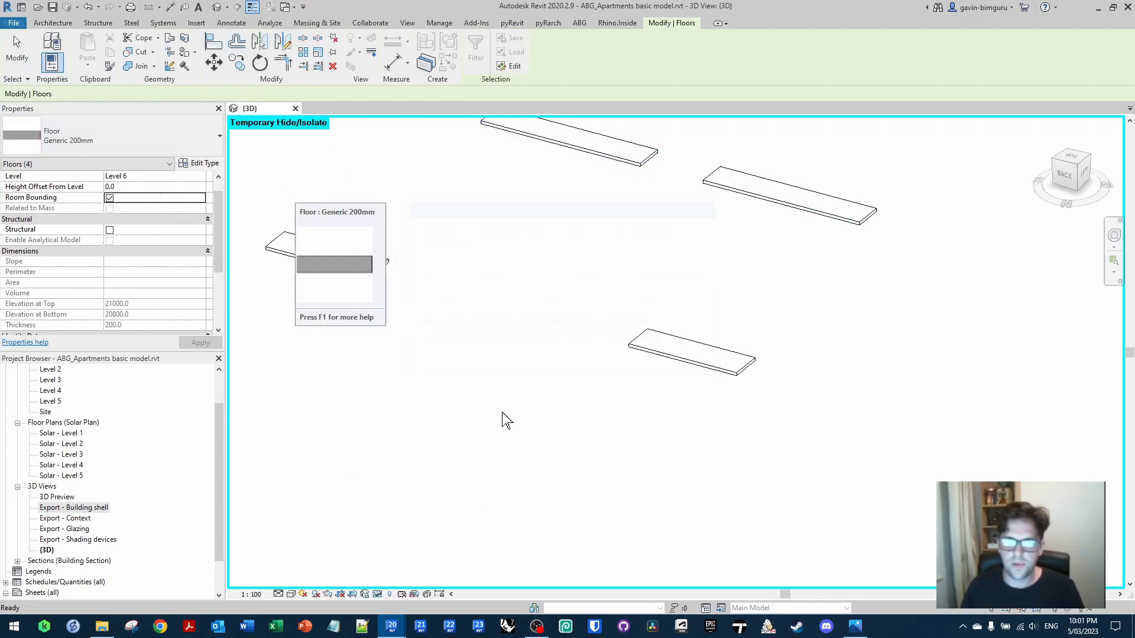
# Switch to Rhino and import Caps.fbx from the Desktop, scaling the geometry from feet to millimetres by 304.8
pyautogui.moveTo(391, 625)
pyautogui.click(427, 569)
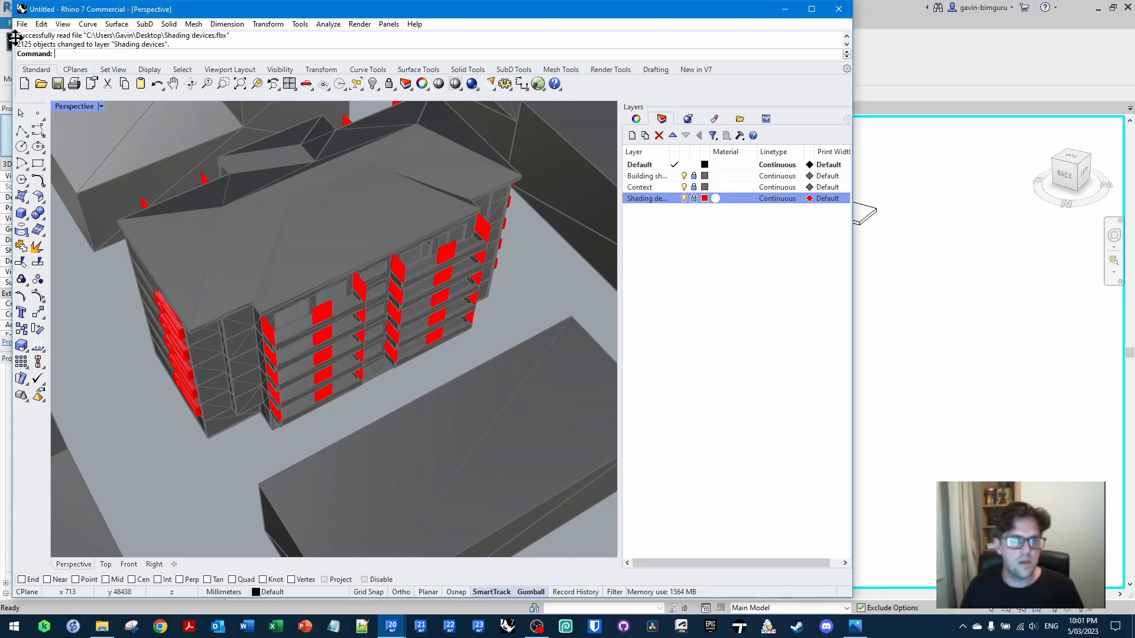
pyautogui.click(22, 24)
pyautogui.click(35, 168)
pyautogui.doubleClick(217, 130)
pyautogui.click(383, 402)
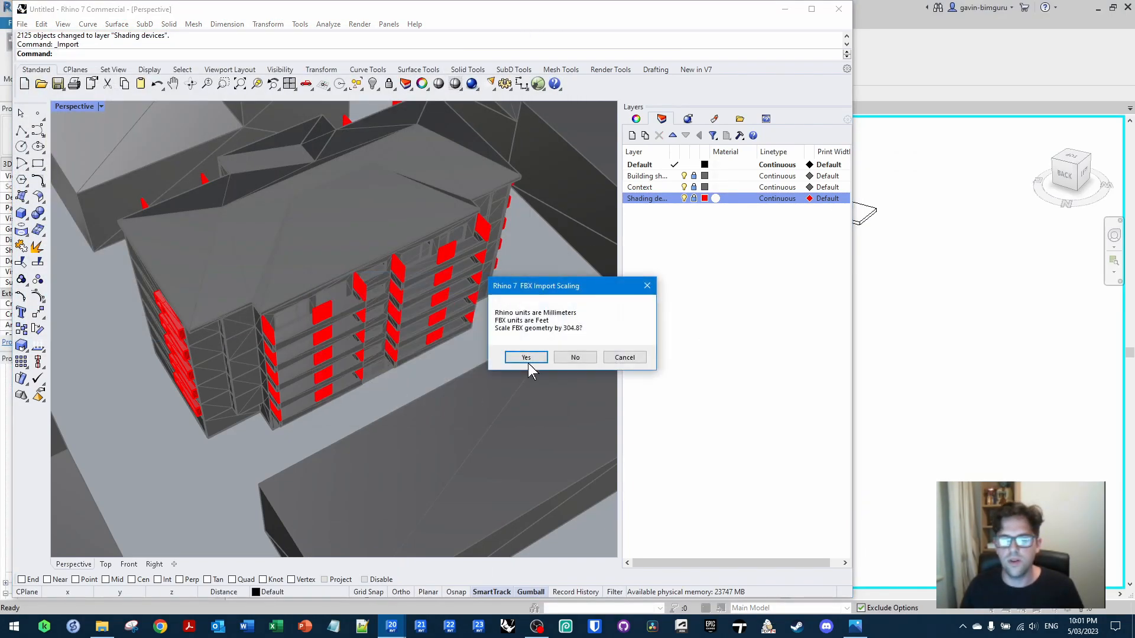
pyautogui.click(526, 356)
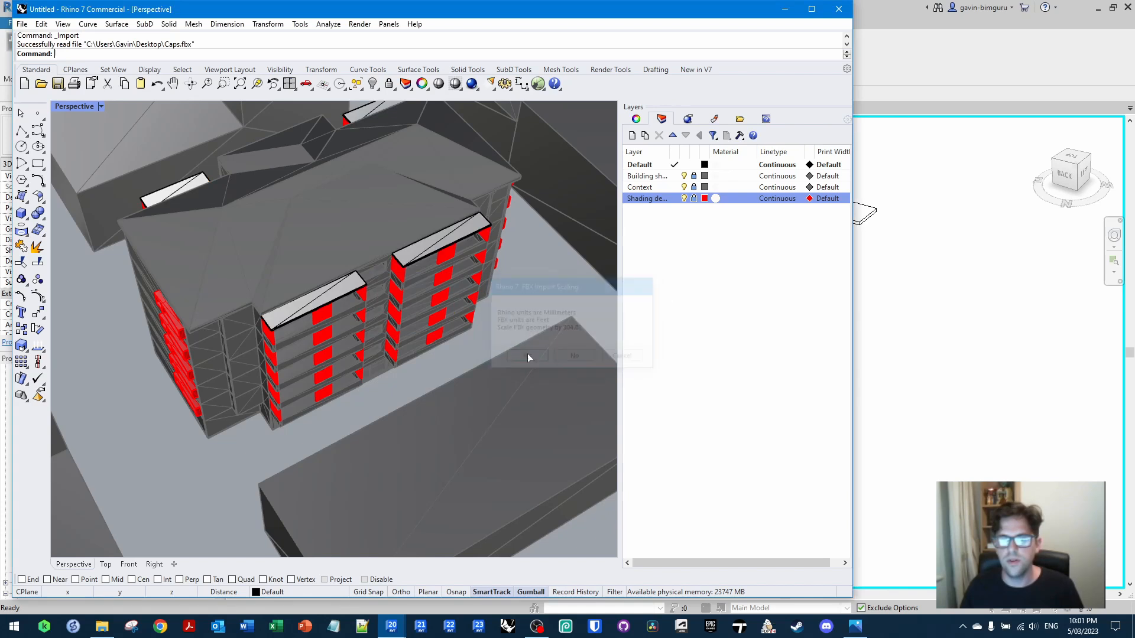
# Move the imported canopy slabs to the Shading devices layer and check the assembled model from the opposite side
pyautogui.rightClick(658, 201)
pyautogui.click(732, 409)
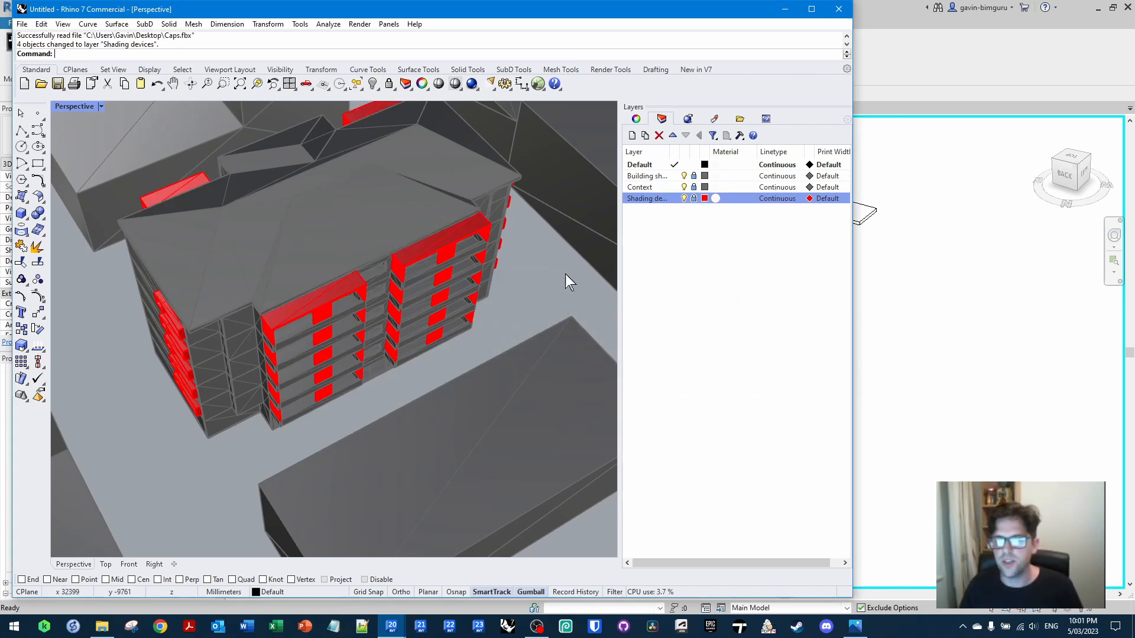
pyautogui.scroll(-7, 572, 275)
pyautogui.moveTo(520, 282); pyautogui.dragTo(615, 289, button='right')
pyautogui.click(8, 281)
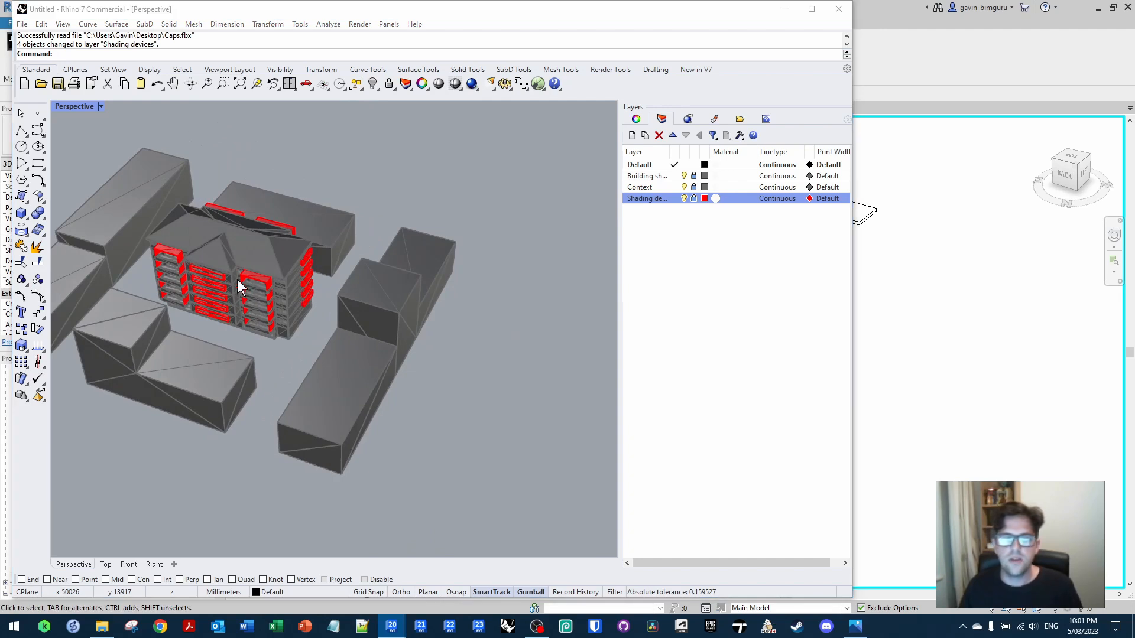
pyautogui.moveTo(266, 293); pyautogui.dragTo(375, 307, button='right')
pyautogui.scroll(7, 330, 324)
pyautogui.scroll(-3, 374, 303)
pyautogui.scroll(-1, 374, 304)
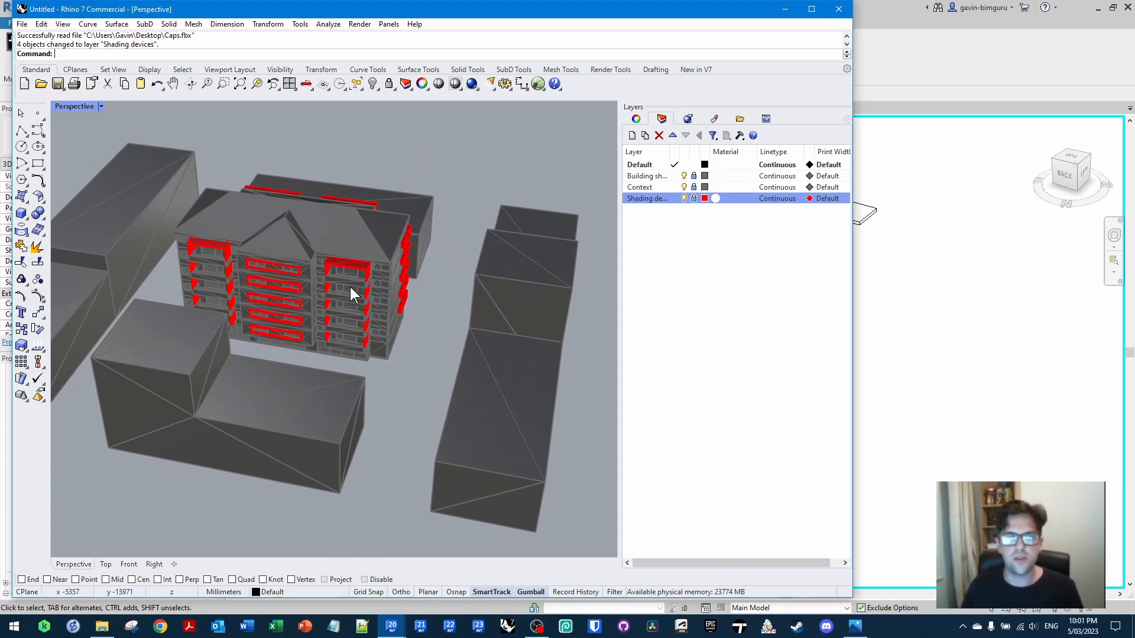
# Save the Rhino model to the Desktop as Testing model.3dm, replacing the existing file
pyautogui.hotkey('ctrl', 's')
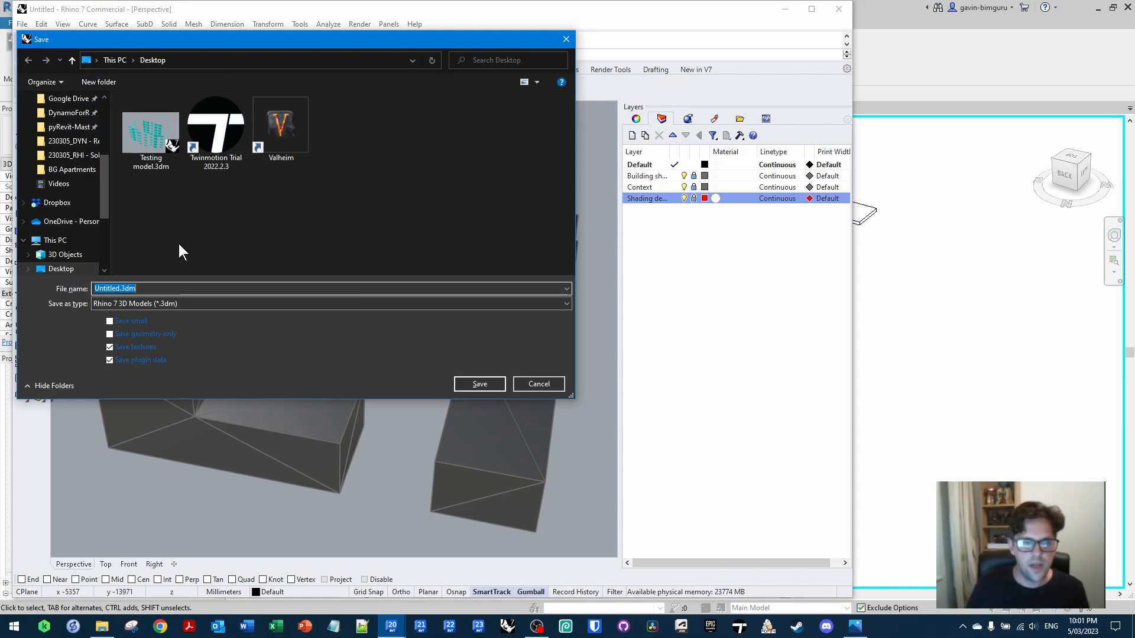
pyautogui.click(149, 135)
pyautogui.click(479, 384)
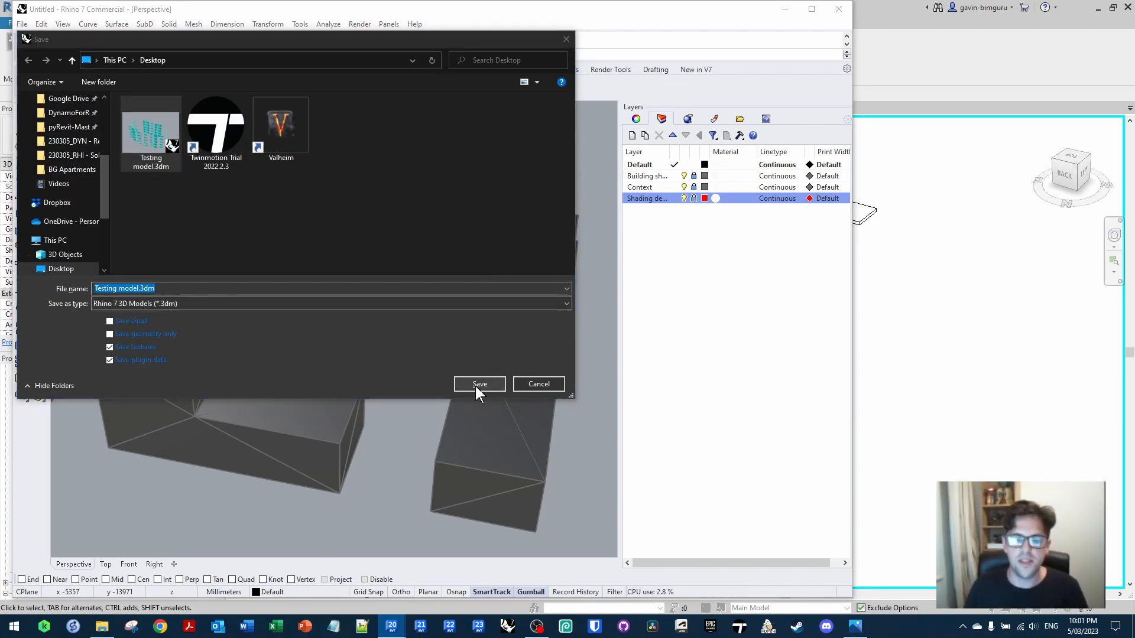
pyautogui.click(552, 356)
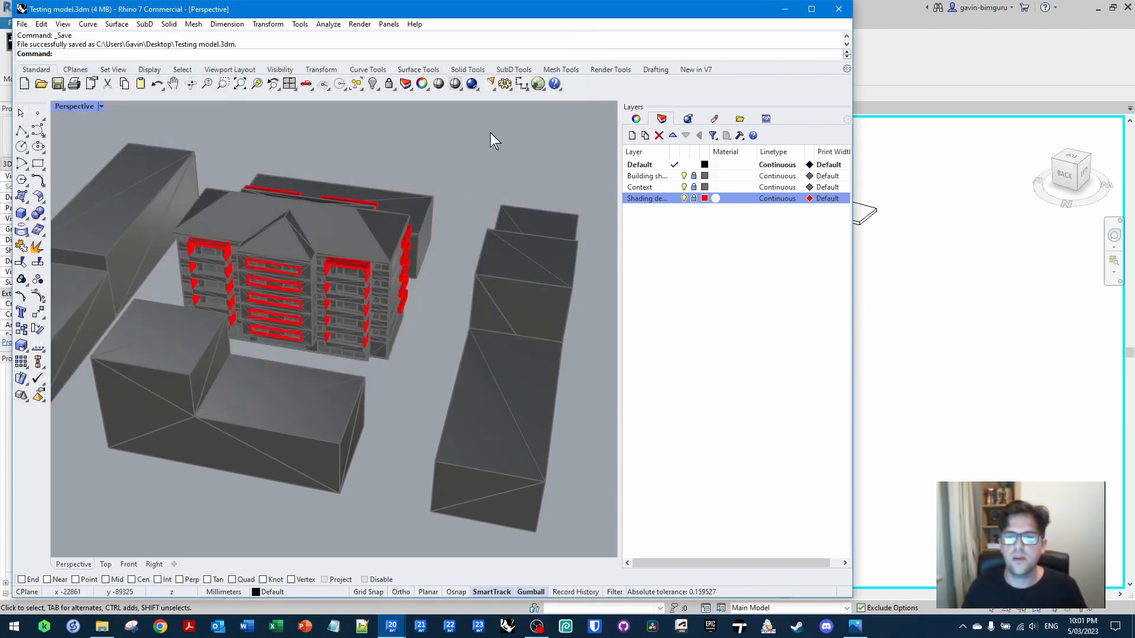
# Hide the Building shell and Context layers and inspect the Shading devices geometry on its own
pyautogui.click(684, 176)
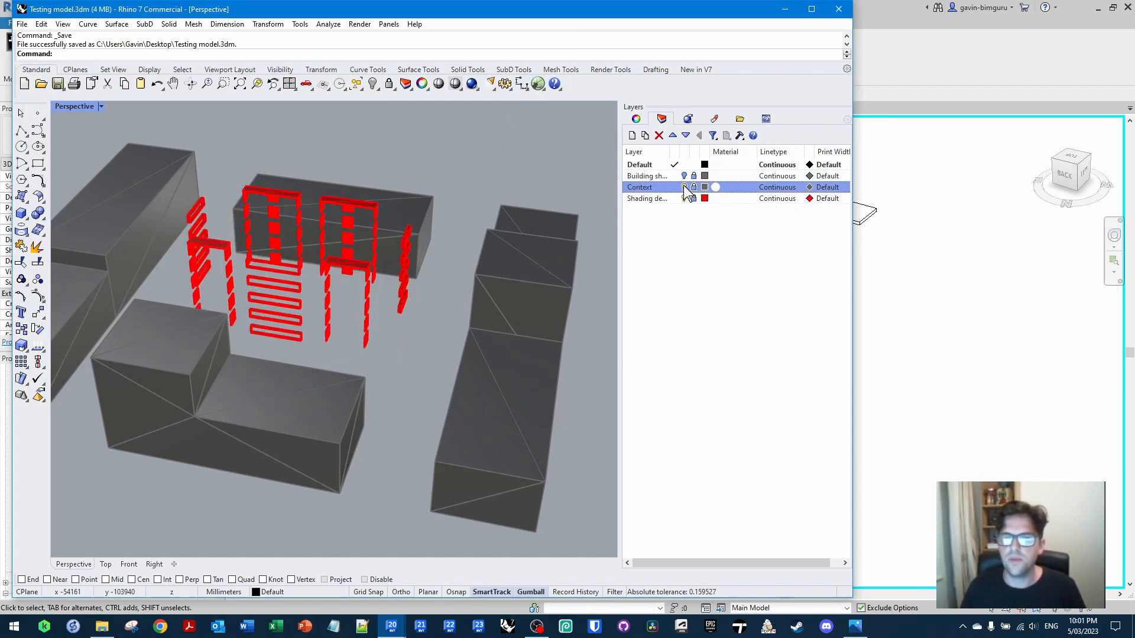
pyautogui.click(684, 187)
pyautogui.click(684, 198)
pyautogui.click(684, 198)
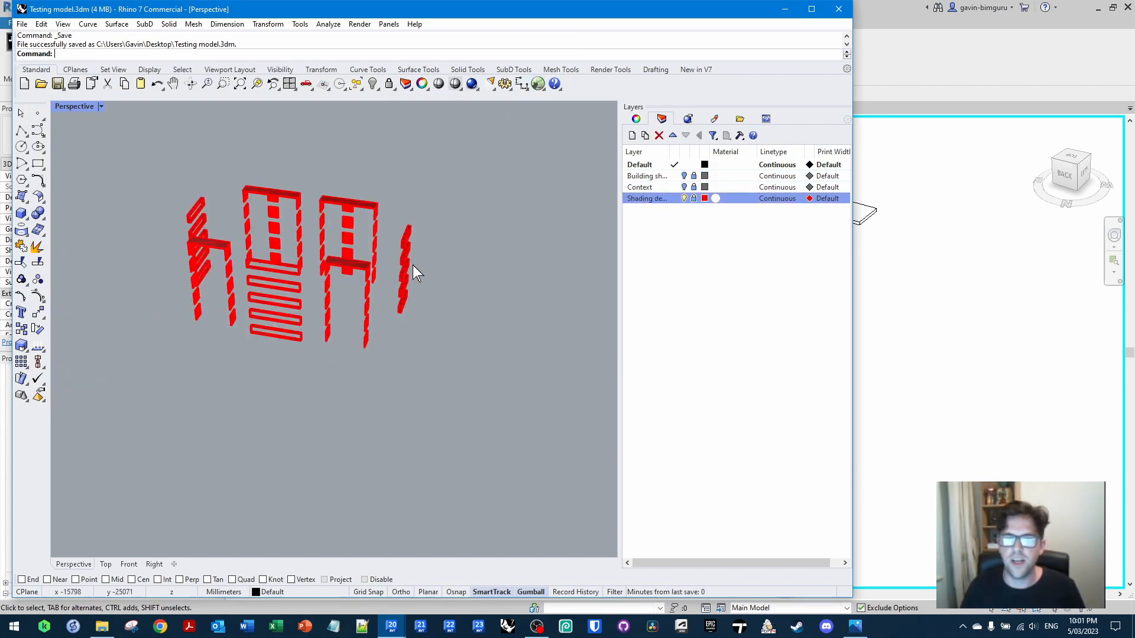
pyautogui.scroll(5, 297, 247)
pyautogui.keyDown('shift'); pyautogui.moveTo(328, 247); pyautogui.dragTo(273, 307, button='right'); pyautogui.keyUp('shift')
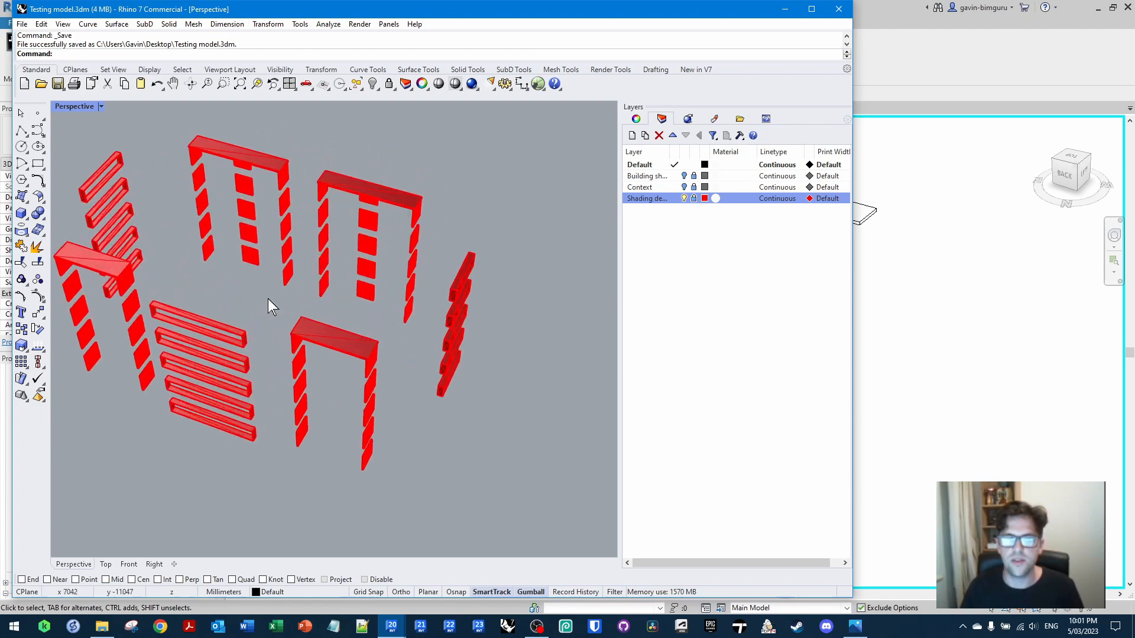
# Launch Grasshopper, dismiss the getting-started browser and enlarge the Grasshopper window beside the Rhino viewport
pyautogui.click(538, 84)
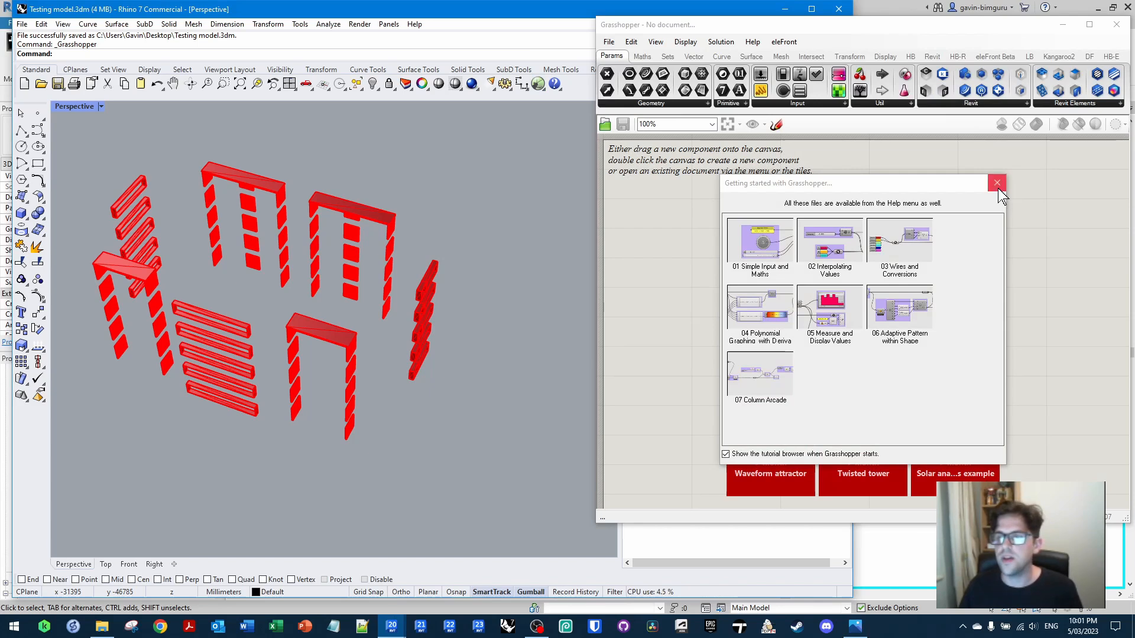
pyautogui.click(996, 183)
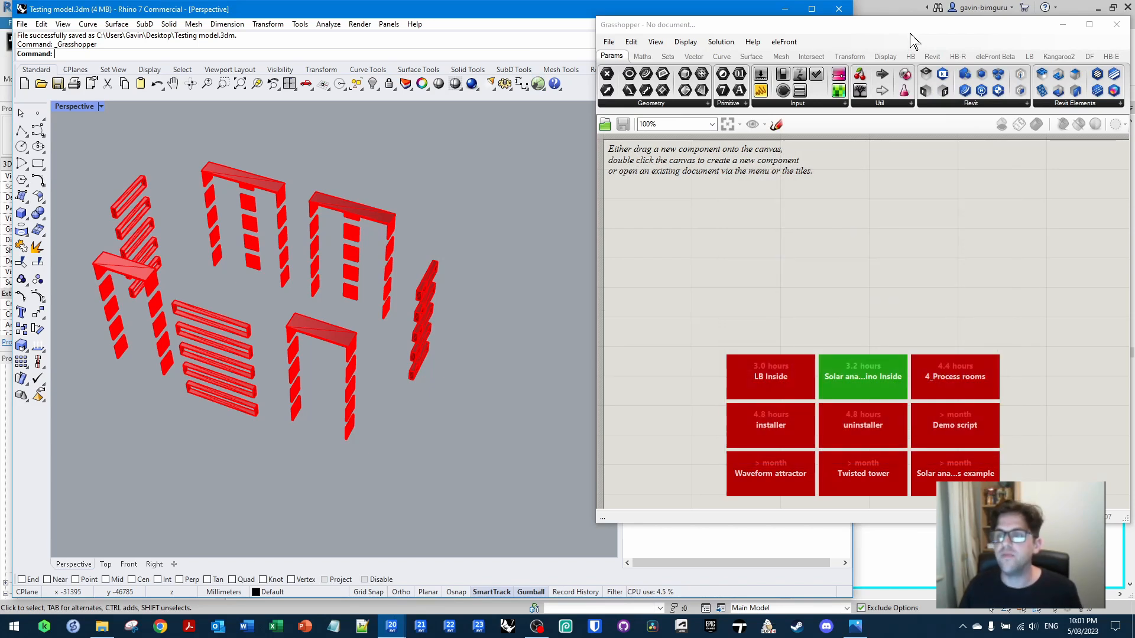
pyautogui.moveTo(882, 26)
pyautogui.mouseDown()
pyautogui.moveTo(849, 17)
pyautogui.moveTo(904, 23)
pyautogui.mouseUp()
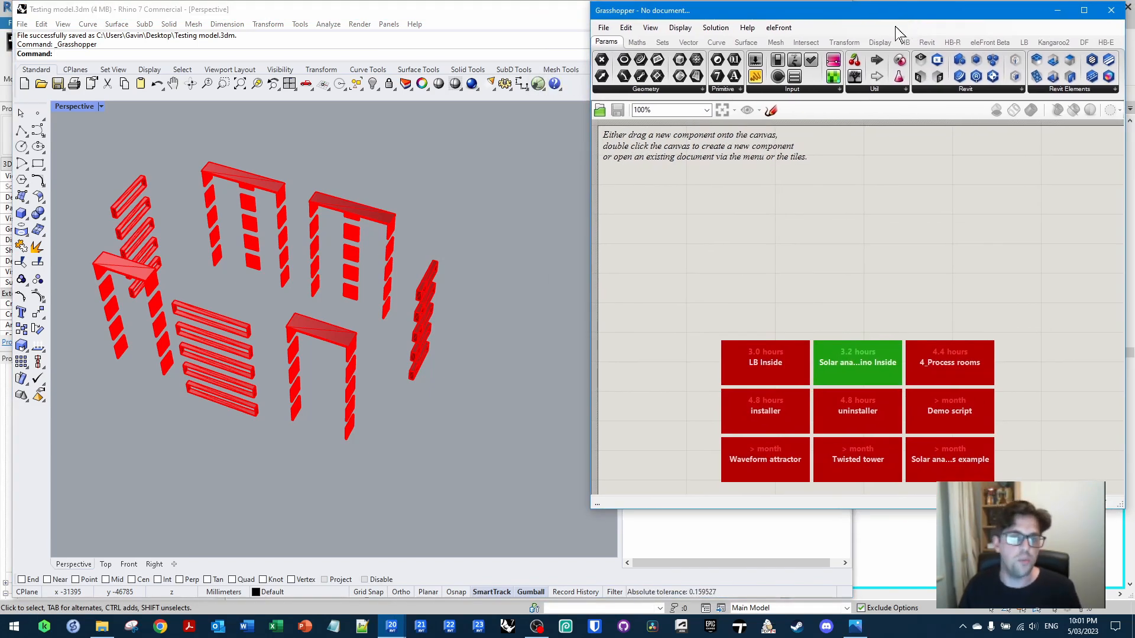
pyautogui.moveTo(589, 512); pyautogui.dragTo(470, 596)
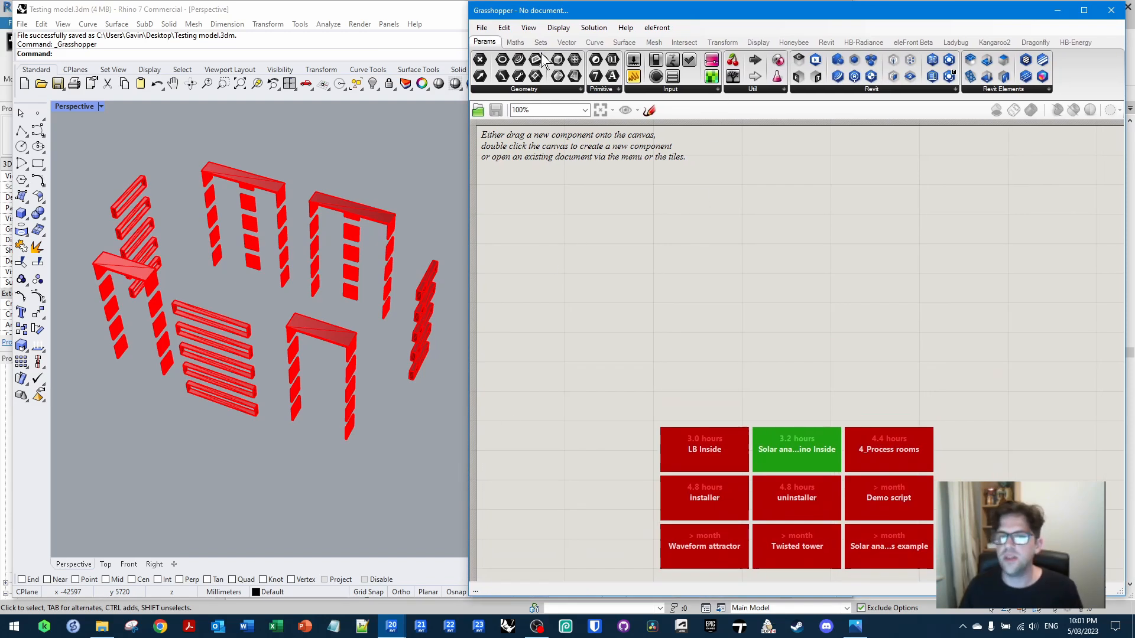
# Start a new Grasshopper definition by placing an empty Panel on the canvas
pyautogui.click(482, 28)
pyautogui.click(793, 200)
pyautogui.doubleClick(709, 204)
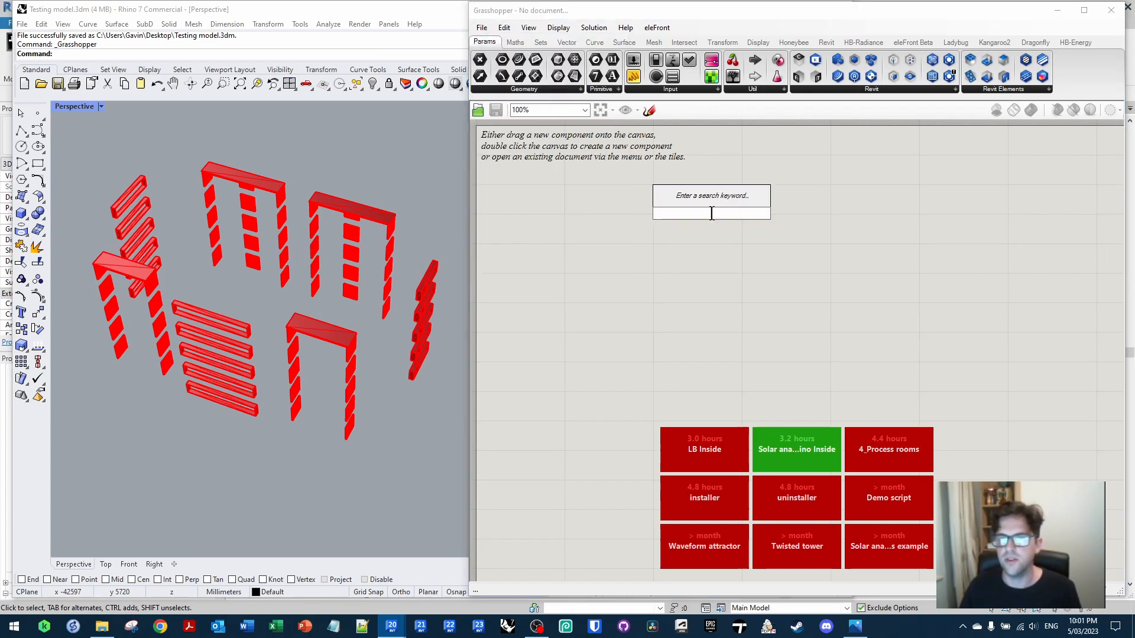
pyautogui.write('//')
pyautogui.press('Return')
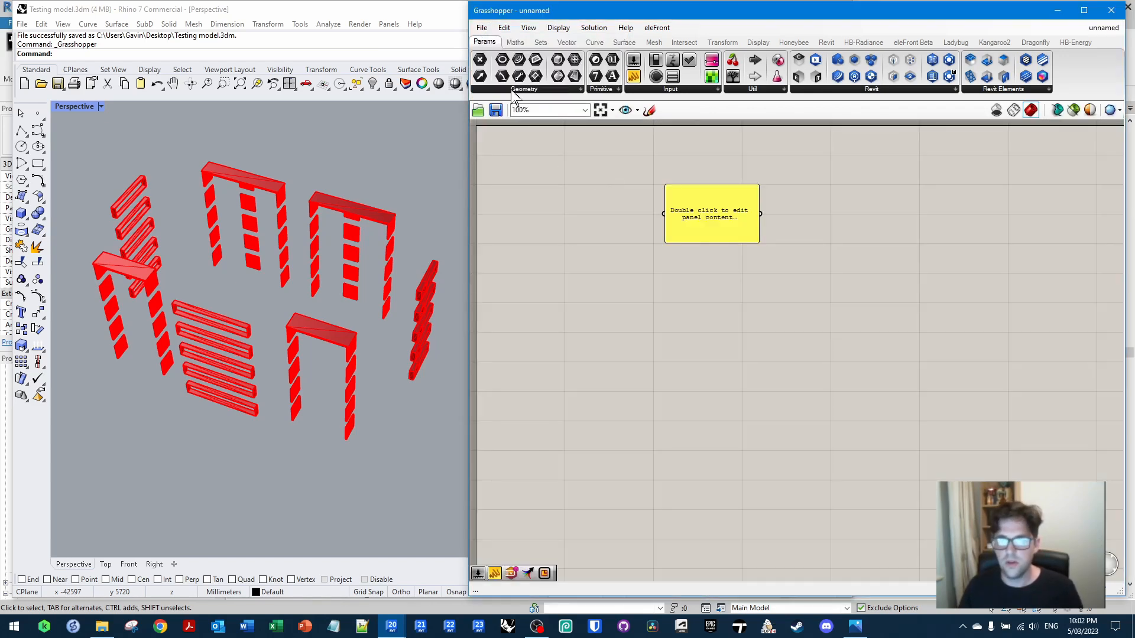
# Save the Grasshopper definition to the Desktop as Working script and delete the placeholder panel
pyautogui.click(481, 27)
pyautogui.click(507, 91)
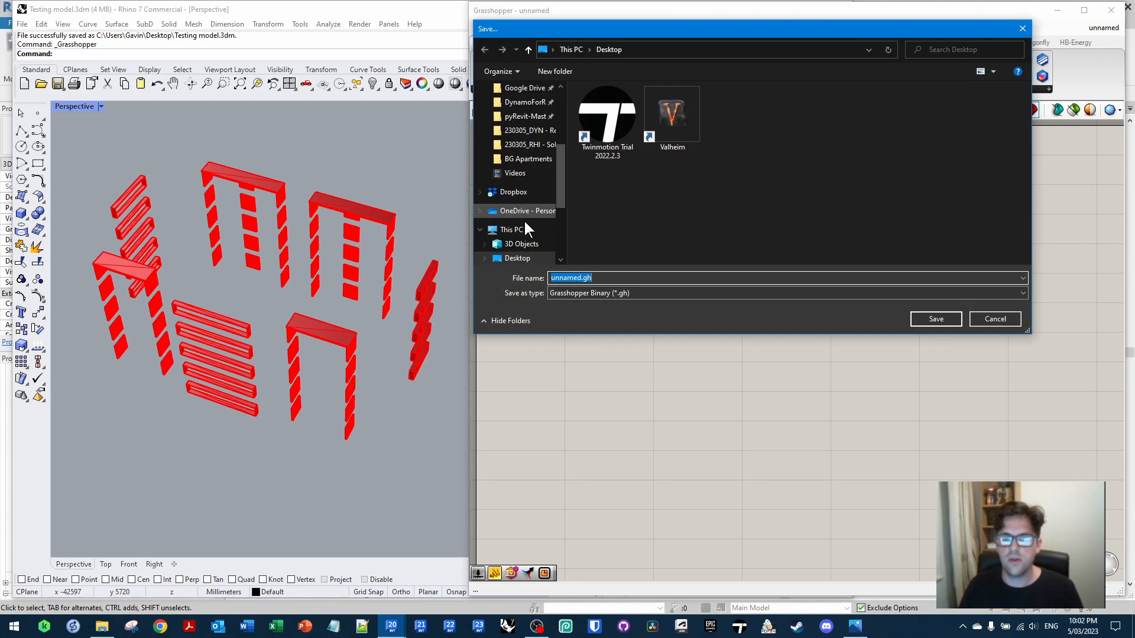
pyautogui.write('w')
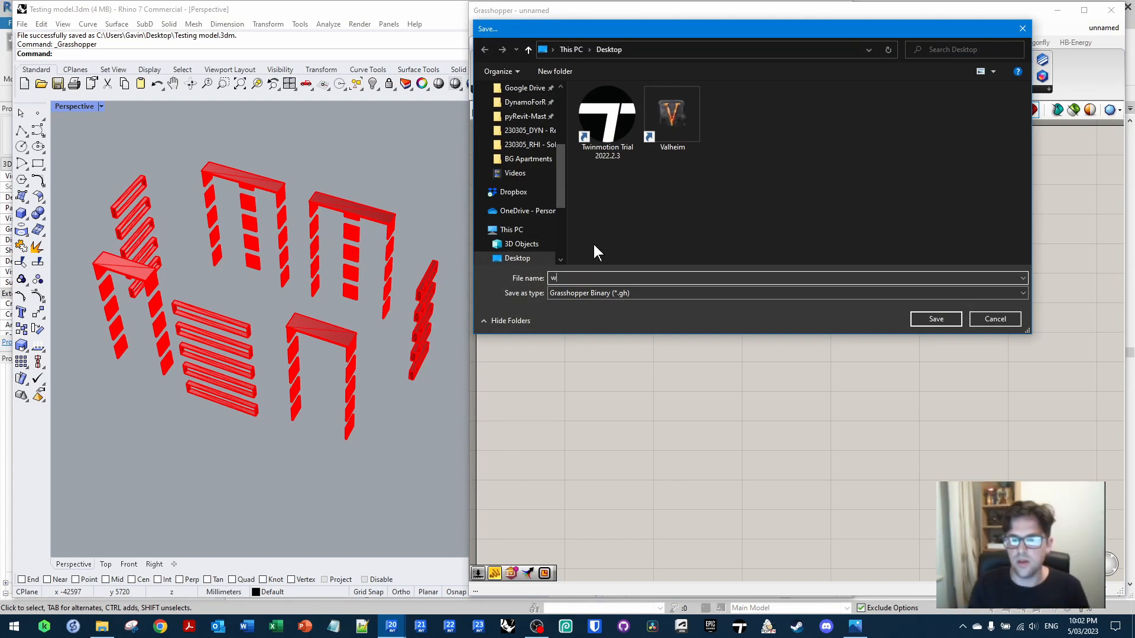
pyautogui.write('orking scriipt')
pyautogui.press('Return')
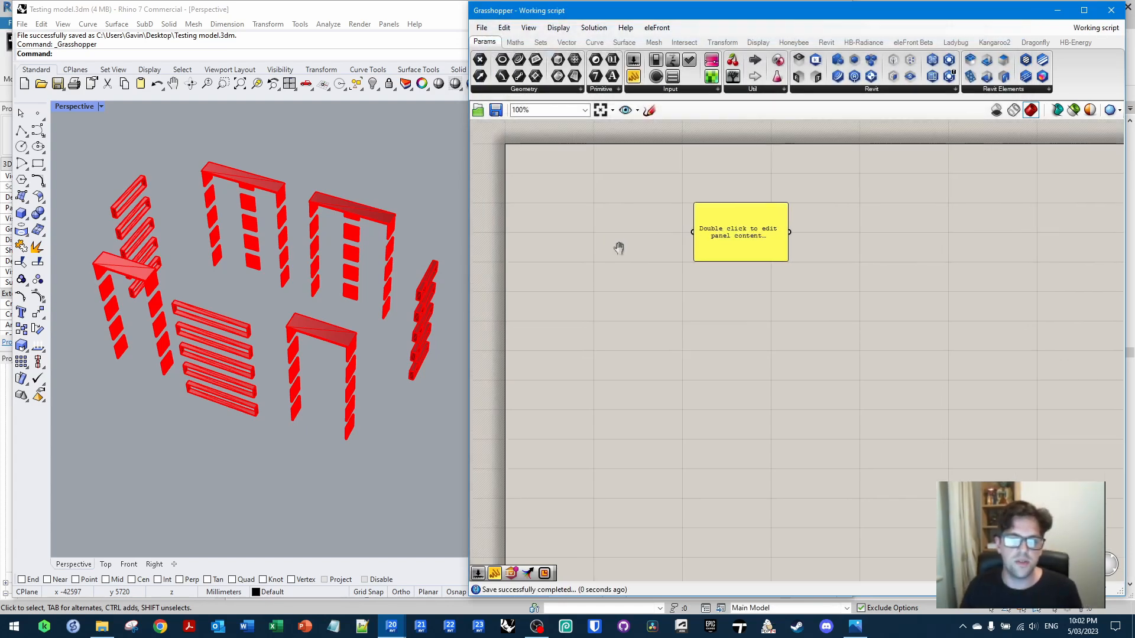
pyautogui.click(723, 256)
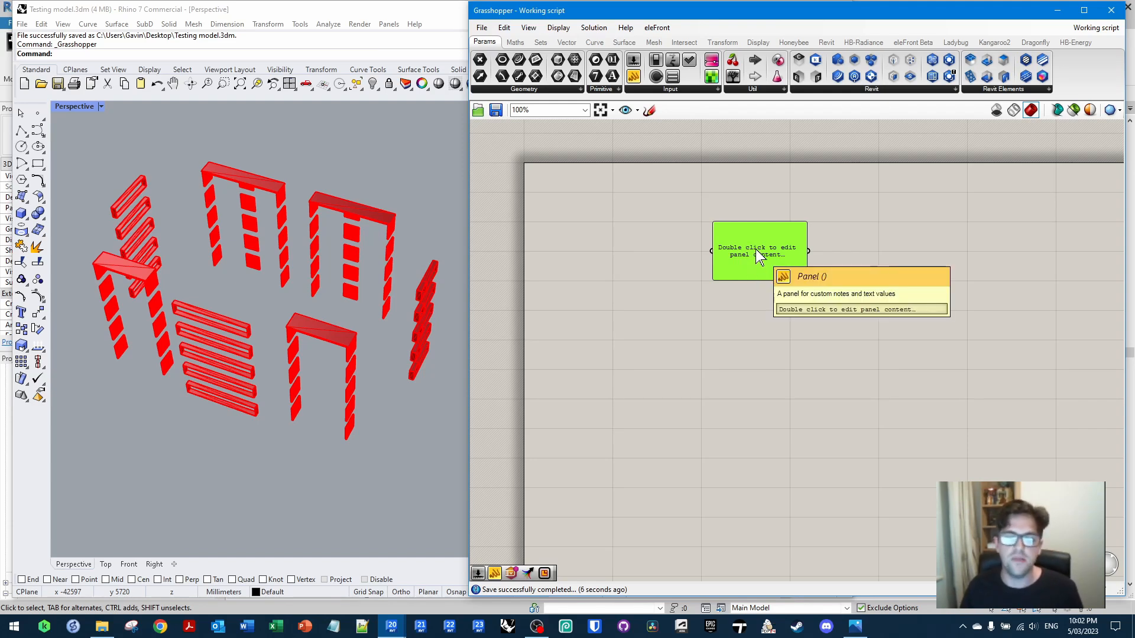
pyautogui.press('Delete')
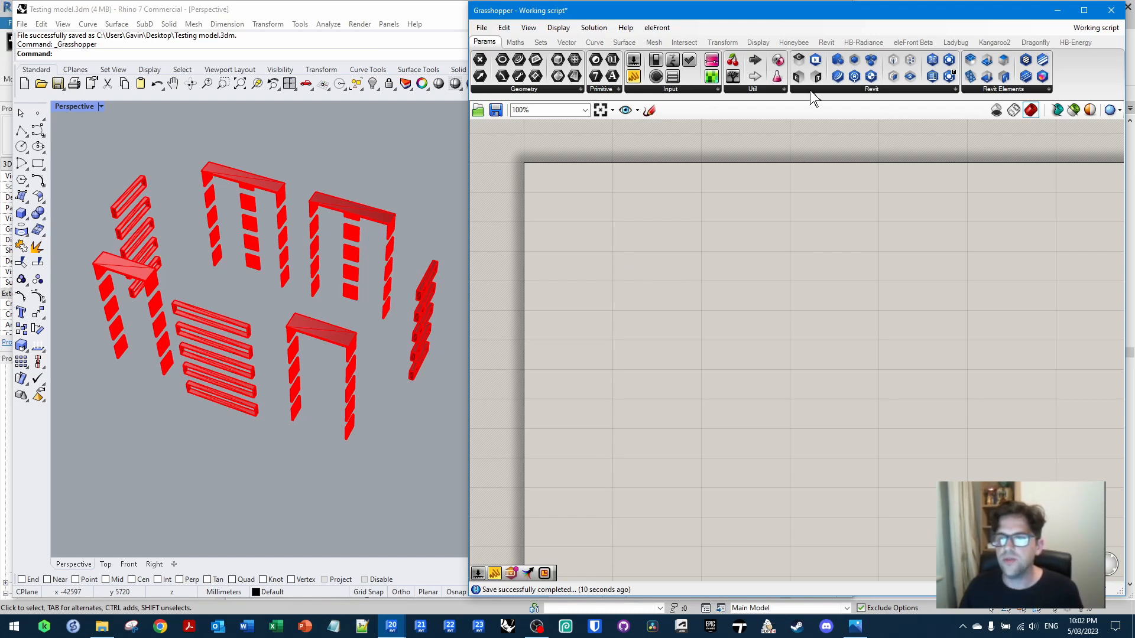
# Add a Revit Query Categories component near the canvas's upper-left corner
pyautogui.click(826, 42)
pyautogui.doubleClick(766, 208)
pyautogui.write('query cate')
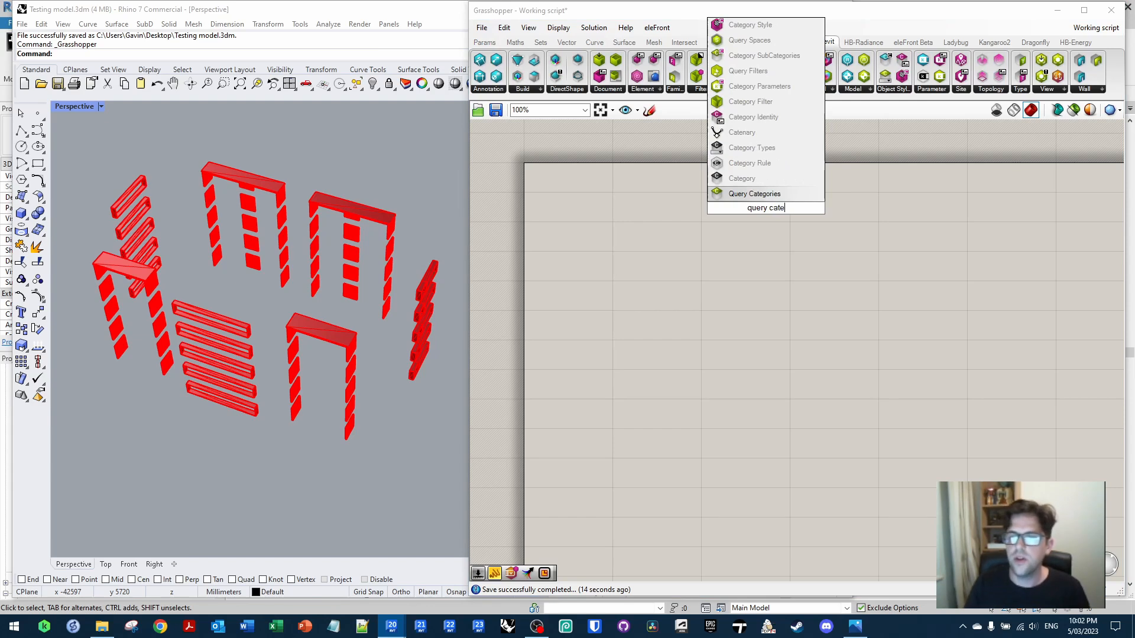
pyautogui.press('Return')
pyautogui.keyDown('ctrl'); pyautogui.keyDown('alt'); pyautogui.click(776, 218); pyautogui.keyUp('alt'); pyautogui.keyUp('ctrl')
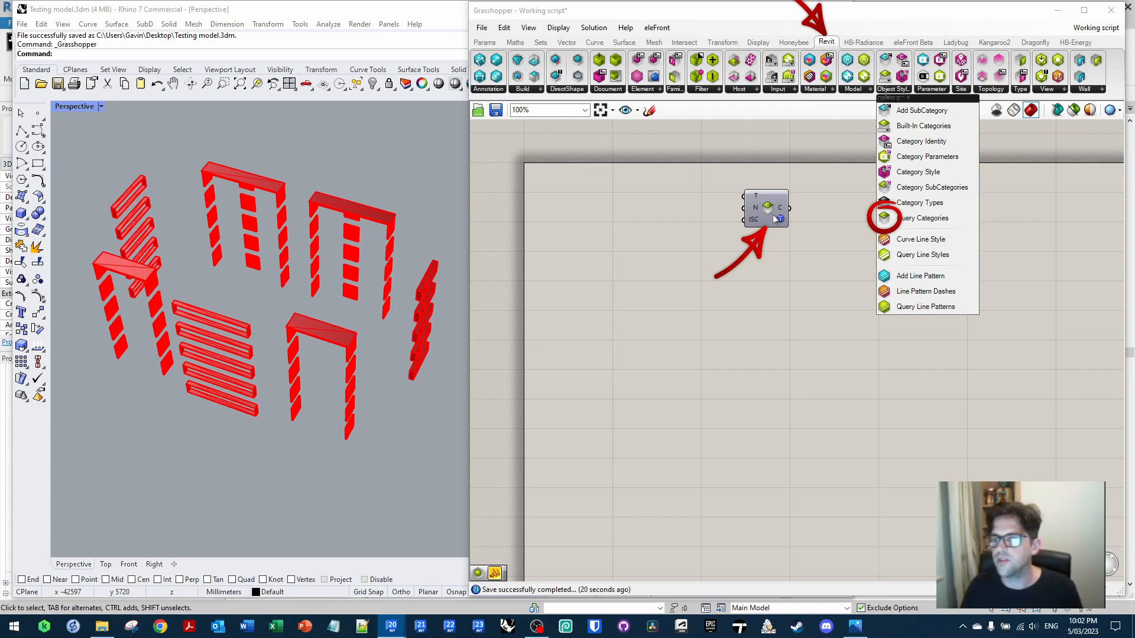
pyautogui.moveTo(771, 215); pyautogui.dragTo(648, 271)
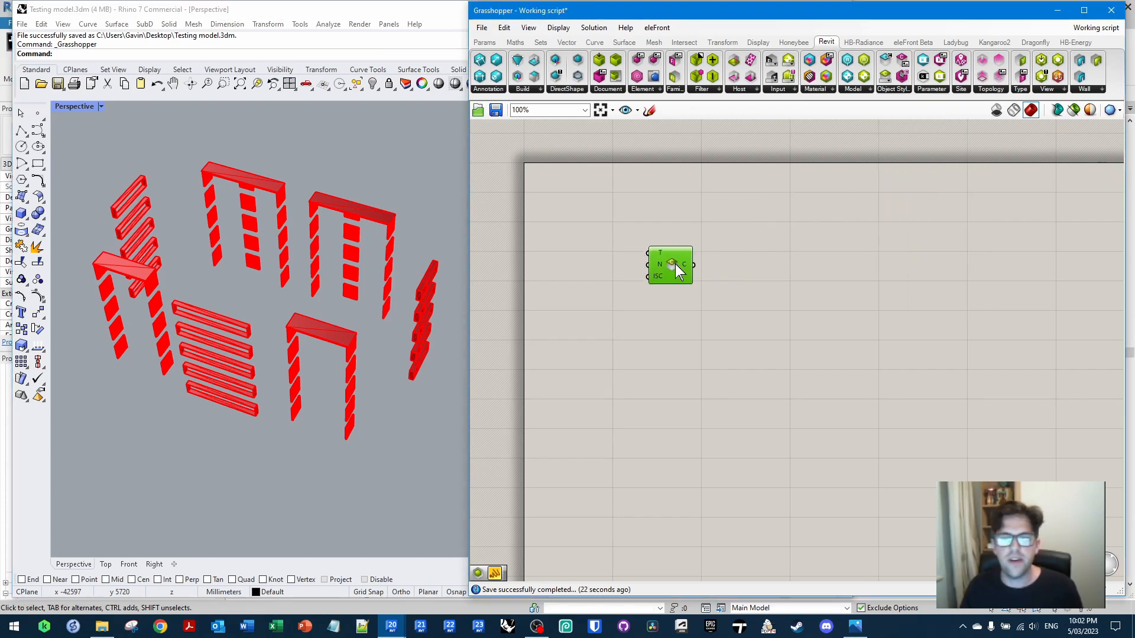
# Add a Panel containing Rooms, connect it to the Name input of Query Categories and check the Categories output
pyautogui.scroll(1, 606, 259)
pyautogui.doubleClick(593, 265)
pyautogui.write('//')
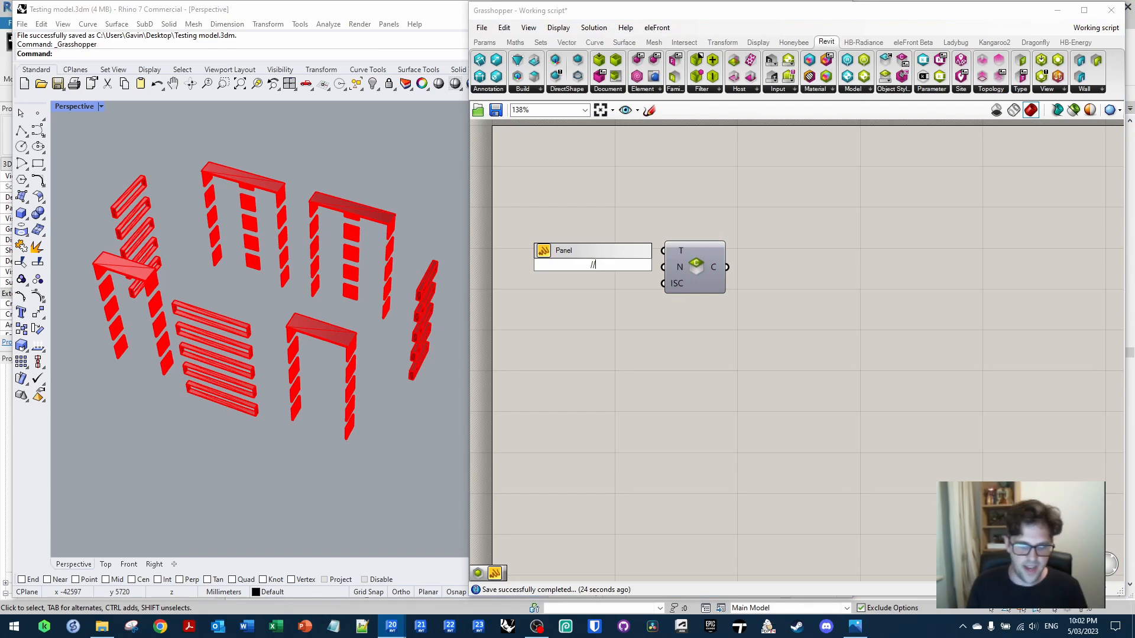
pyautogui.write('Rooms')
pyautogui.press('Return')
pyautogui.moveTo(663, 267)
pyautogui.mouseDown()
pyautogui.moveTo(621, 269)
pyautogui.moveTo(694, 264)
pyautogui.moveTo(671, 261)
pyautogui.mouseUp()
pyautogui.moveTo(686, 268)
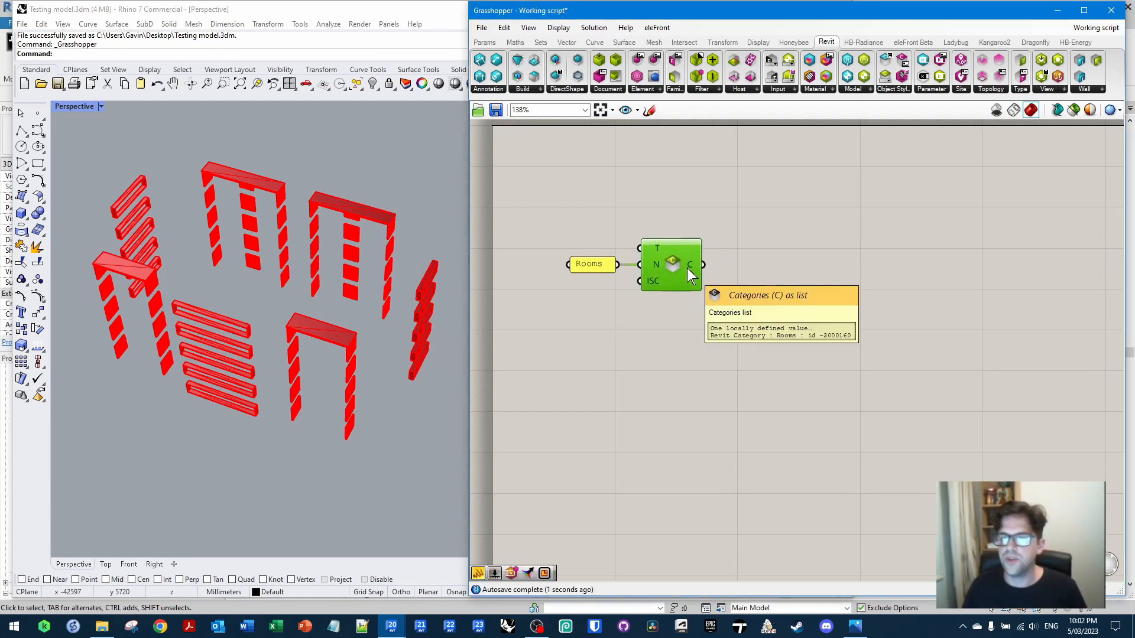
# Add a Category Filter component beside Query Categories and connect the Categories output to its Categories input
pyautogui.moveTo(731, 273); pyautogui.dragTo(654, 274, button='right')
pyautogui.doubleClick(713, 250)
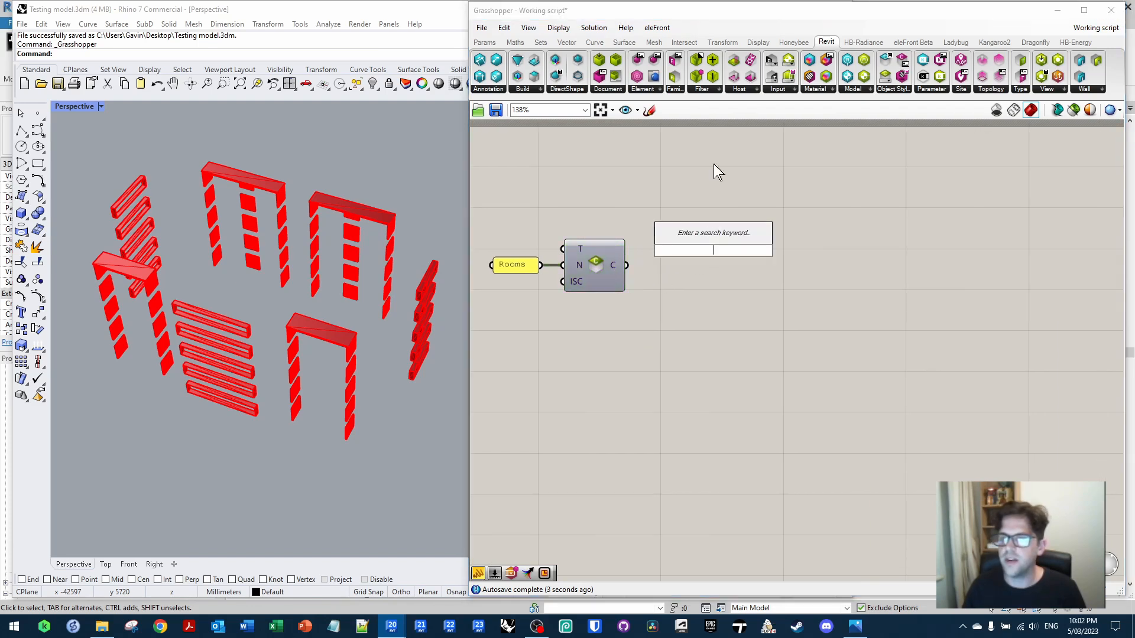
pyautogui.click(706, 87)
pyautogui.moveTo(746, 159); pyautogui.dragTo(703, 269)
pyautogui.moveTo(627, 266); pyautogui.dragTo(675, 272)
# Add a Revit Query Elements component and connect the Category Filter's output to its Filter input
pyautogui.doubleClick(789, 239)
pyautogui.write('query ele')
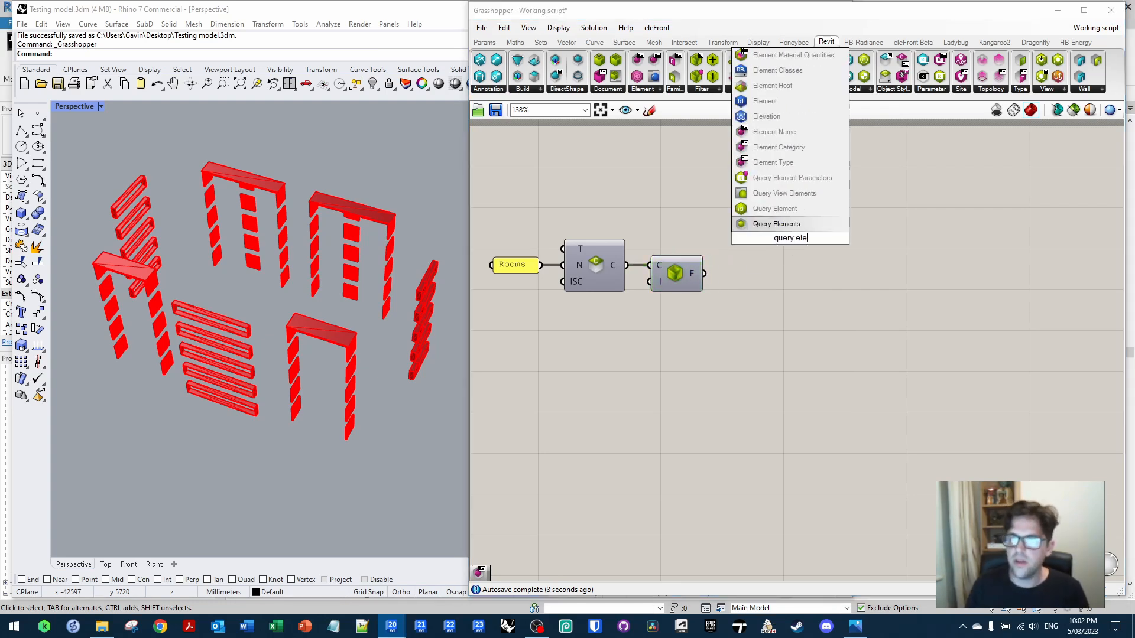
pyautogui.click(776, 225)
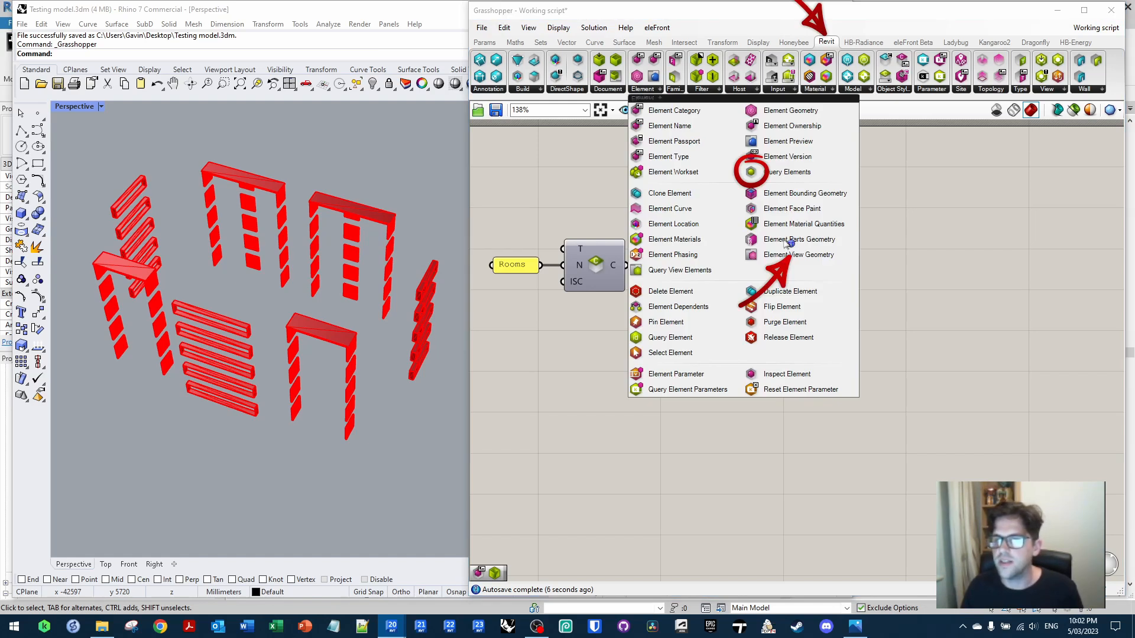
pyautogui.moveTo(709, 275); pyautogui.dragTo(762, 228)
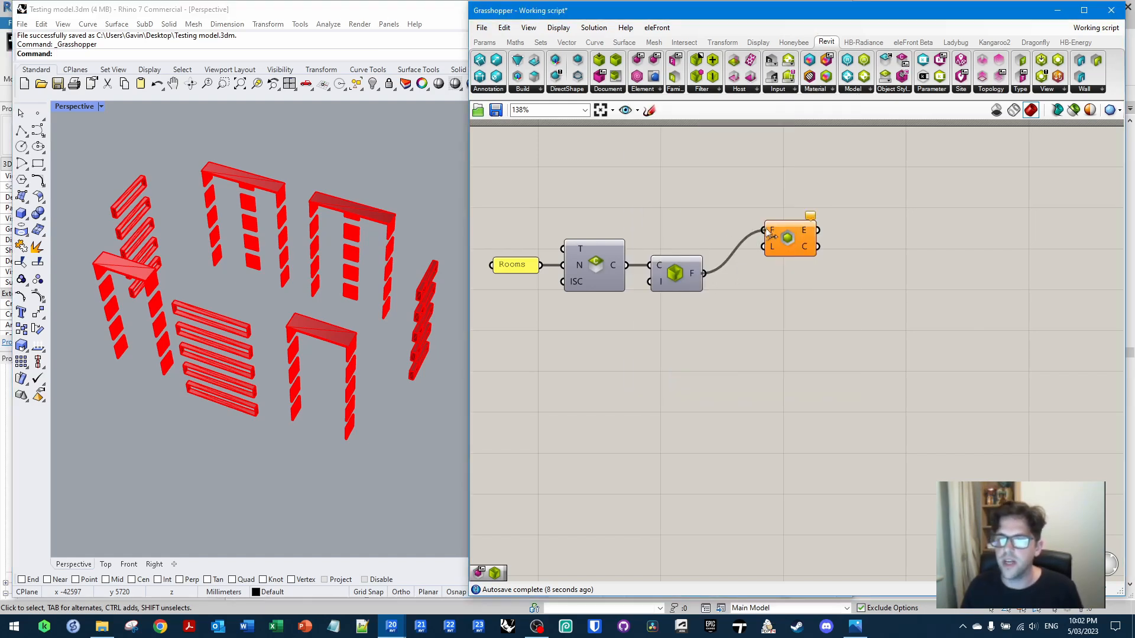
# Remove the Limit (L) input from Query Elements, align the component beside the Category Filter and inspect its Count and Elements outputs
pyautogui.scroll(3, 779, 256)
pyautogui.scroll(5, 776, 246)
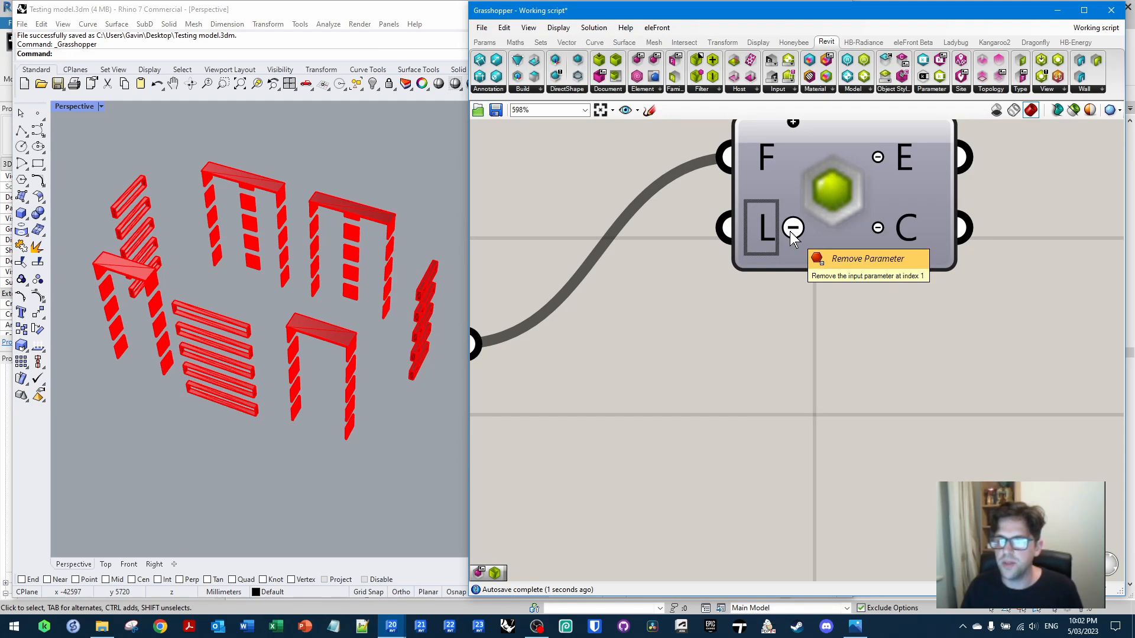
pyautogui.click(789, 232)
pyautogui.scroll(-4, 813, 320)
pyautogui.moveTo(831, 270); pyautogui.dragTo(754, 338)
pyautogui.moveTo(858, 319); pyautogui.dragTo(767, 272, button='right')
pyautogui.click(842, 256)
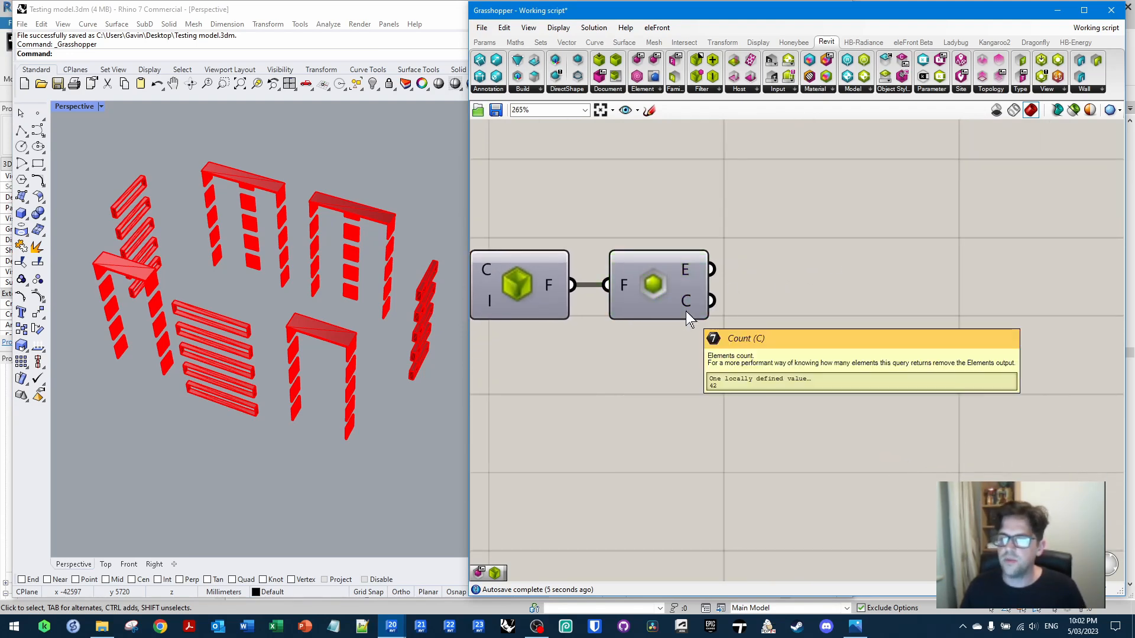
pyautogui.moveTo(691, 273)
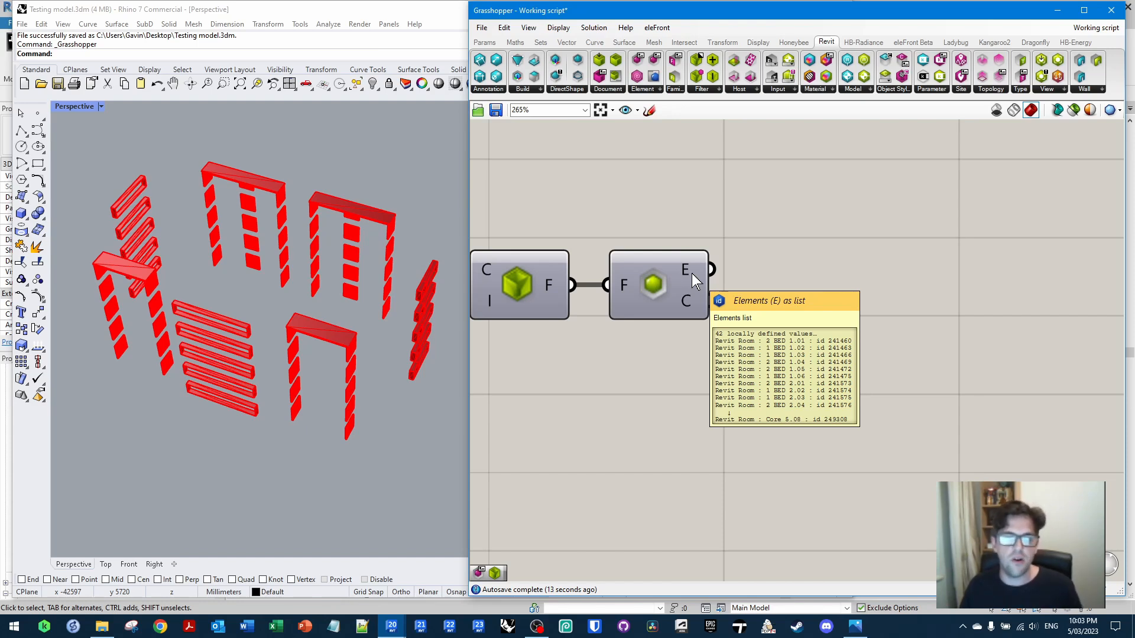
# Add a Text parameter and feed it the Elements output of Query Elements, checking the room text it holds
pyautogui.doubleClick(796, 406)
pyautogui.write('ts')
pyautogui.press('BackSpace')
pyautogui.write('e')
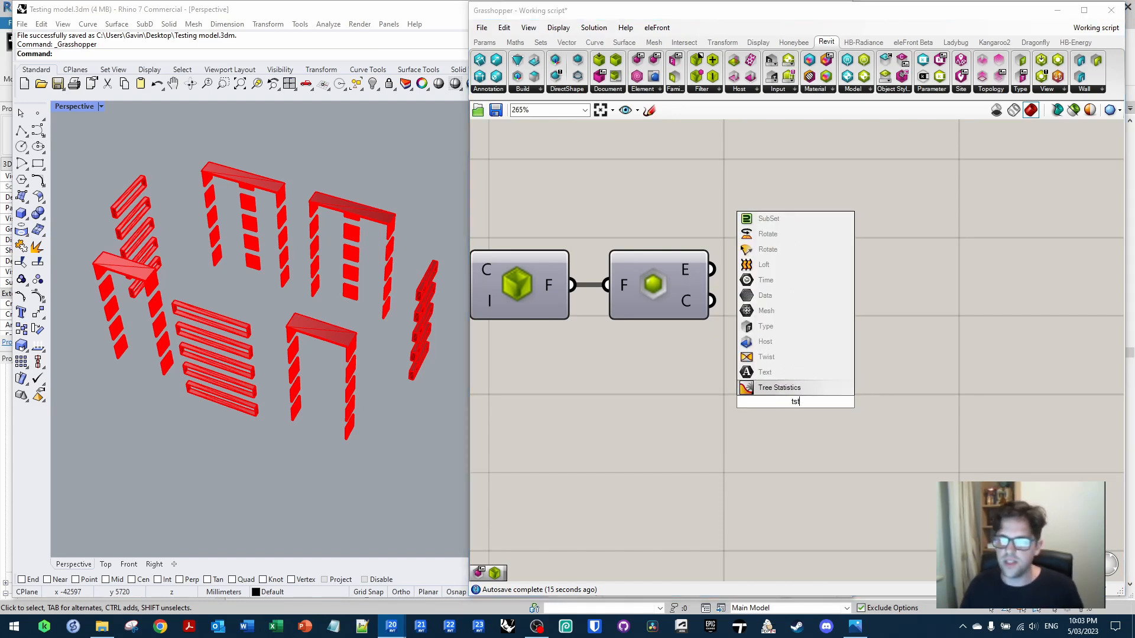
pyautogui.click(773, 374)
pyautogui.moveTo(713, 271); pyautogui.dragTo(830, 340)
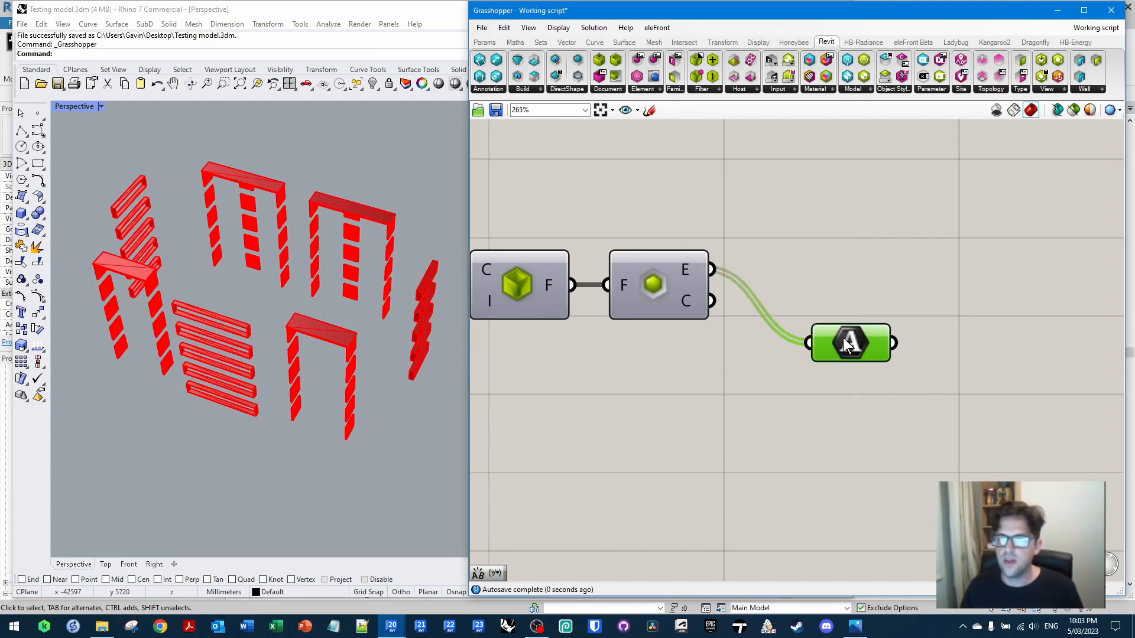
pyautogui.moveTo(881, 346)
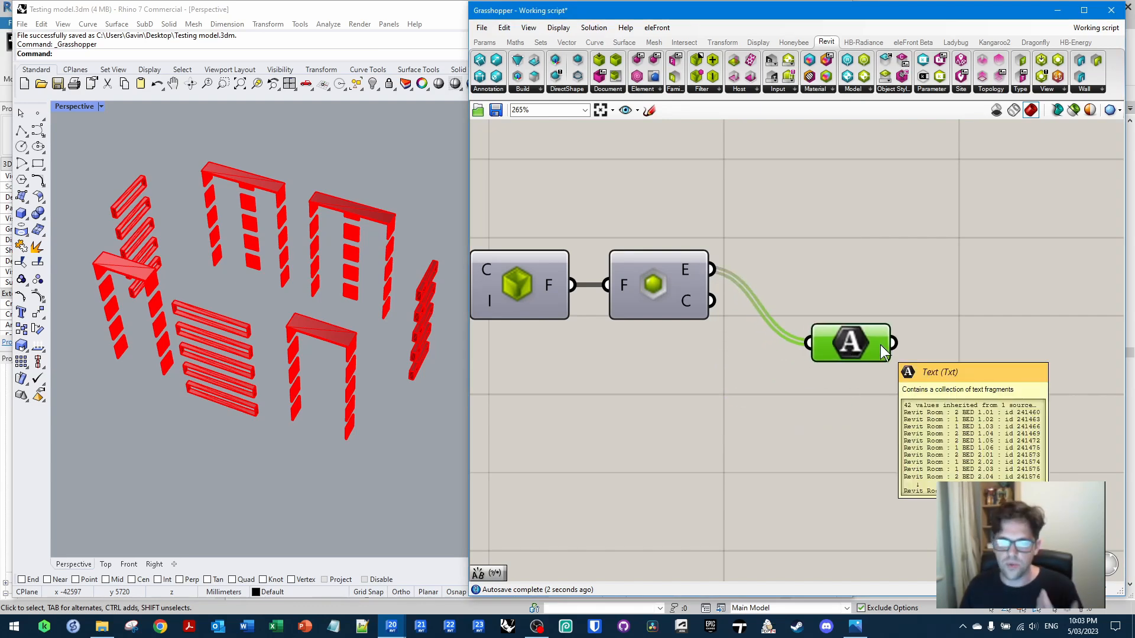
# Add a Match Text component and connect the Text parameter to its Text input
pyautogui.moveTo(881, 345); pyautogui.dragTo(707, 341, button='right')
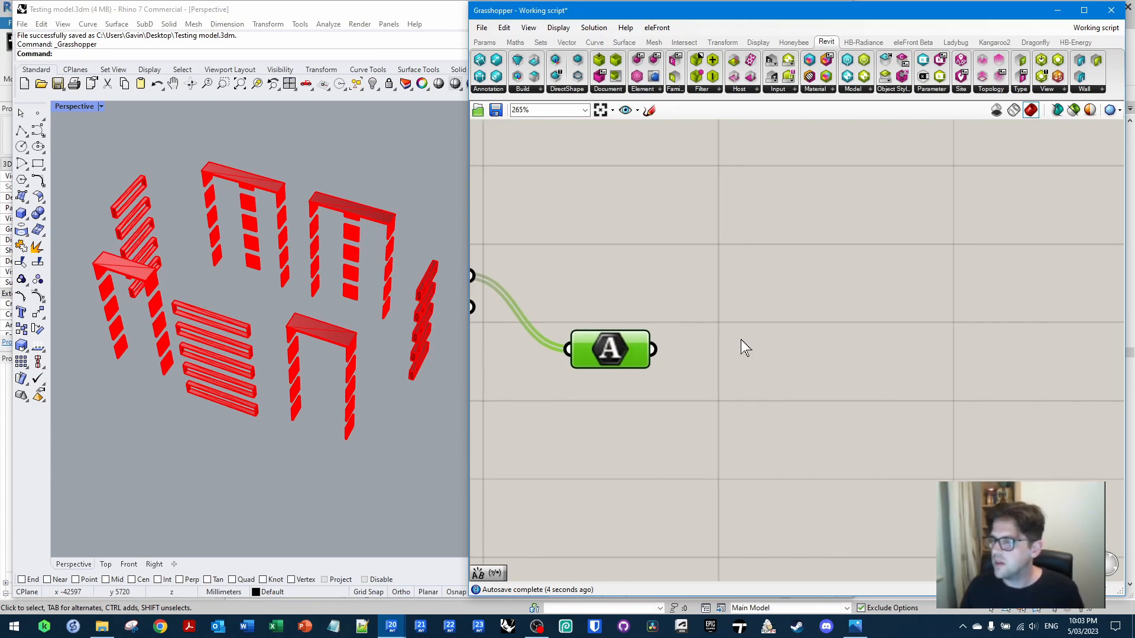
pyautogui.doubleClick(769, 343)
pyautogui.write('text')
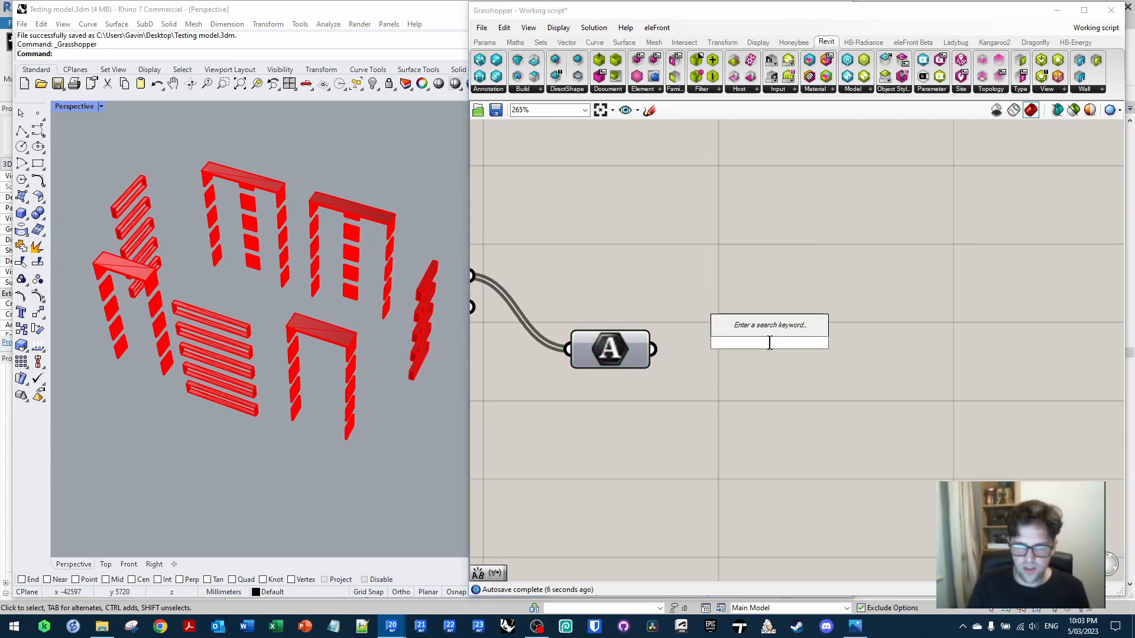
pyautogui.write(' .at')
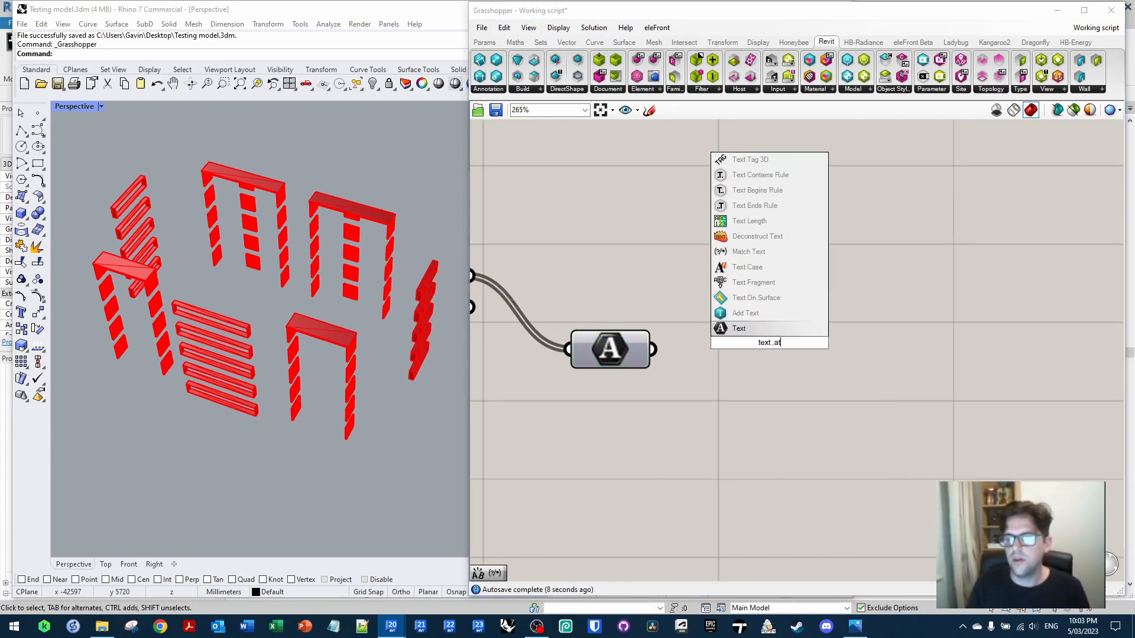
pyautogui.press('BackSpace')
pyautogui.press('BackSpace')
pyautogui.press('BackSpace')
pyautogui.write('match')
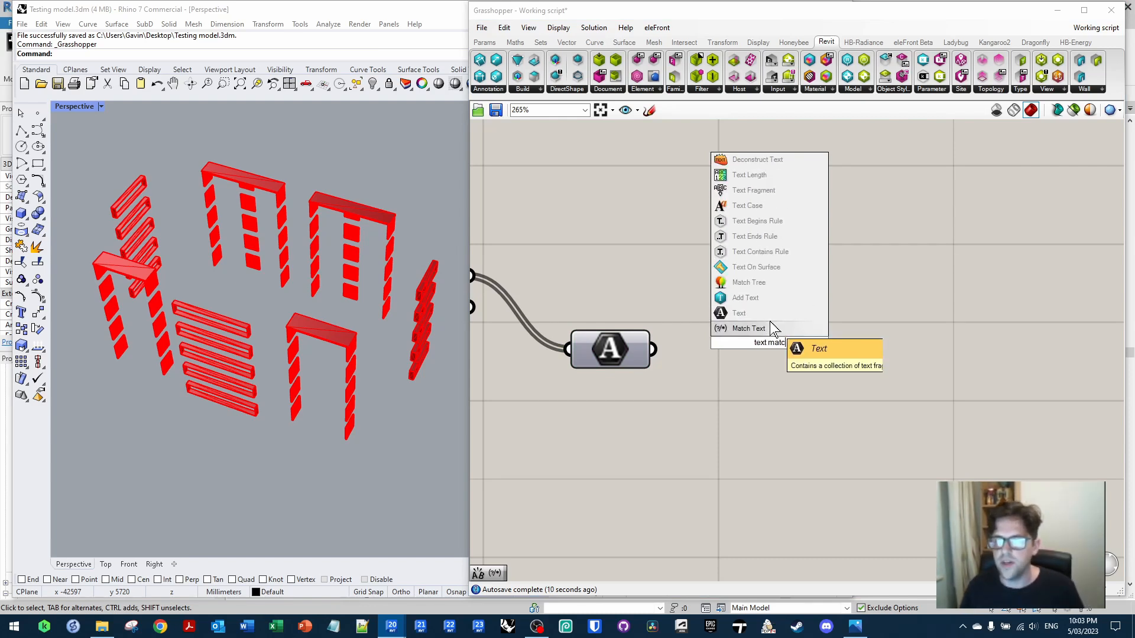
pyautogui.click(767, 327)
pyautogui.moveTo(652, 349); pyautogui.dragTo(761, 314)
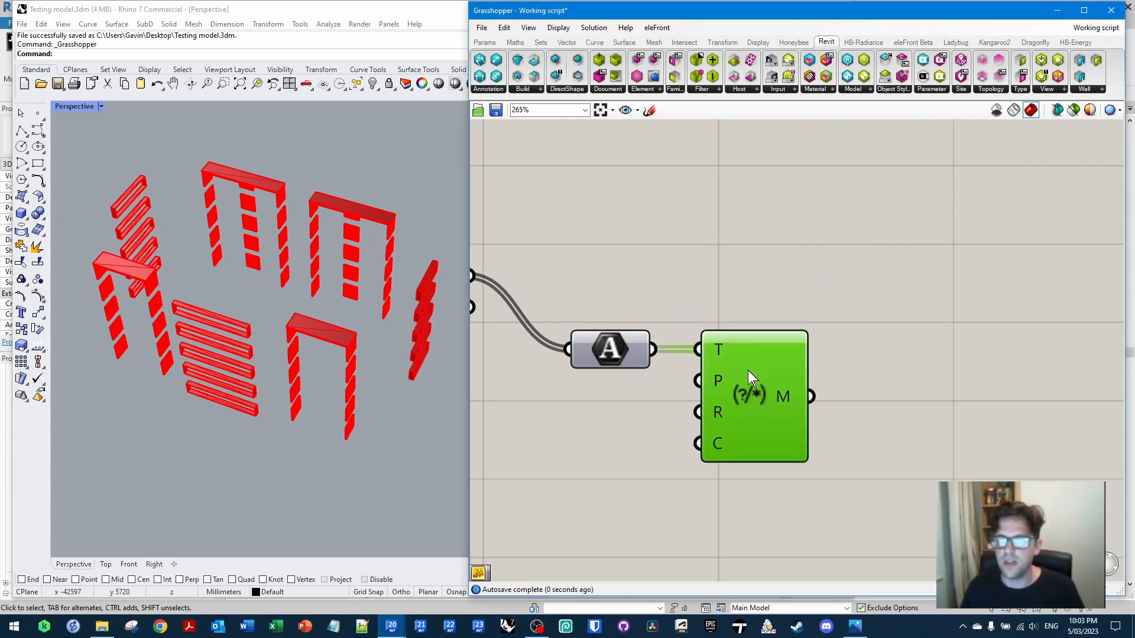
# Add a Panel containing BED, connect it to Match Text's RegEx input and check the Match output
pyautogui.moveTo(748, 370); pyautogui.dragTo(906, 274, button='right')
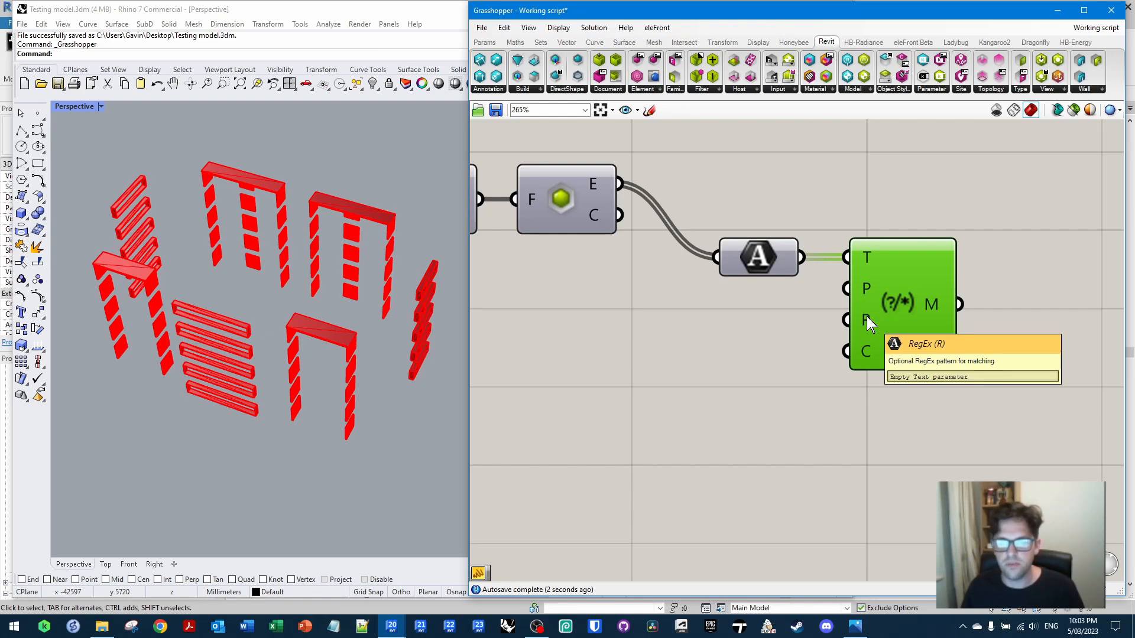
pyautogui.doubleClick(768, 327)
pyautogui.write('"BED')
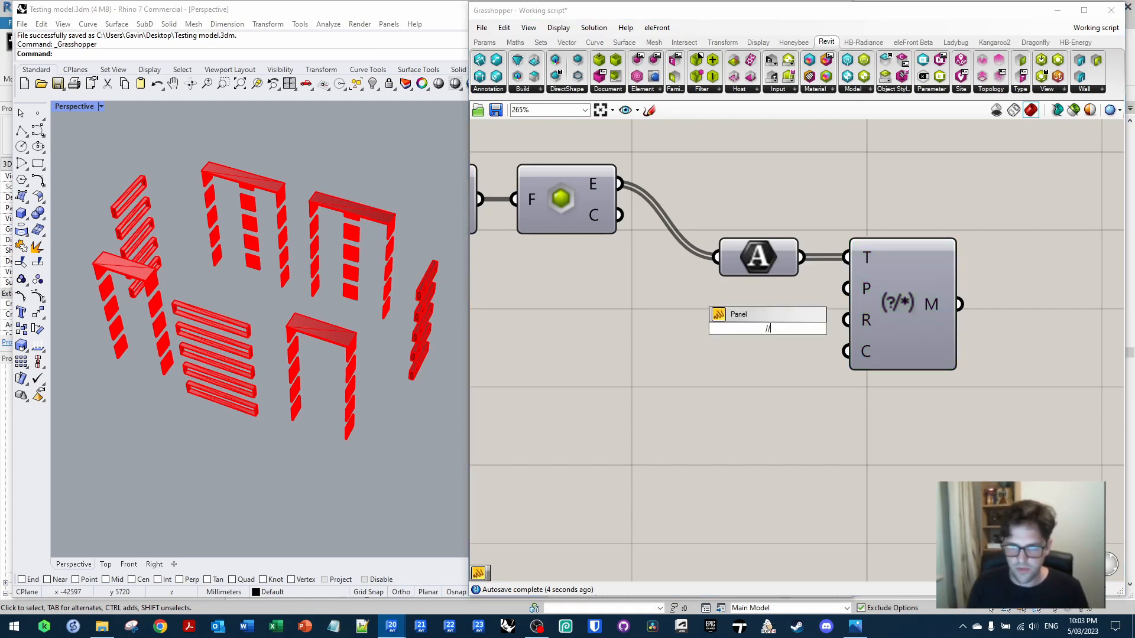
pyautogui.press('Return')
pyautogui.moveTo(806, 331); pyautogui.dragTo(844, 321)
pyautogui.moveTo(772, 329); pyautogui.dragTo(767, 321)
pyautogui.moveTo(767, 321); pyautogui.dragTo(597, 322, button='right')
pyautogui.moveTo(767, 303)
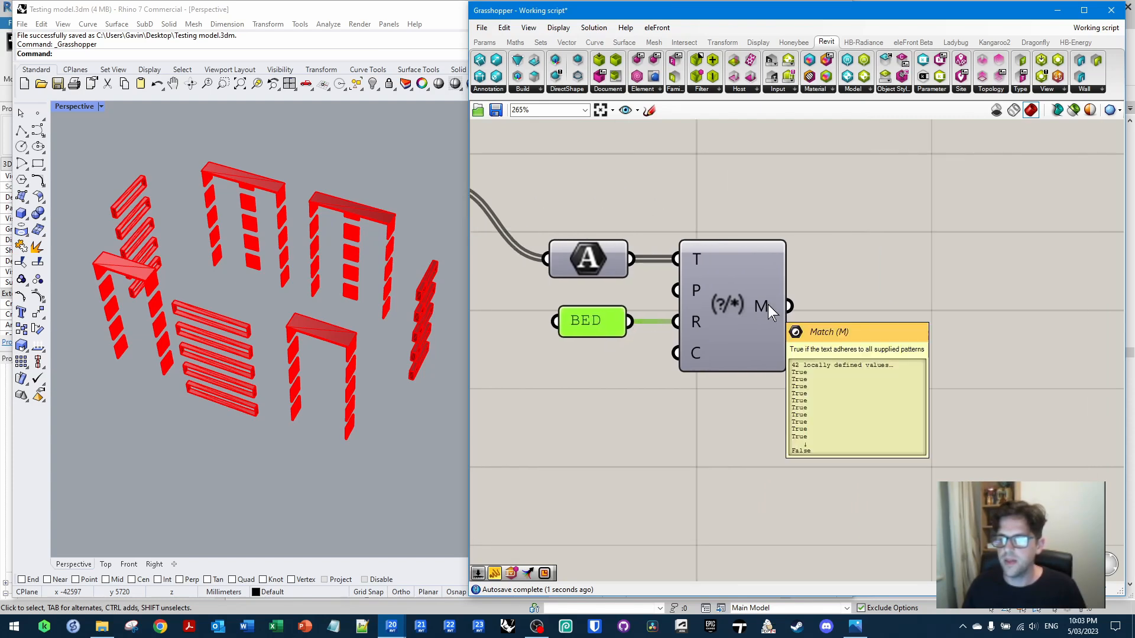
# Add a Cull Pattern component, wiring the queried Elements to its List input and the Match output to its Pattern input
pyautogui.doubleClick(862, 255)
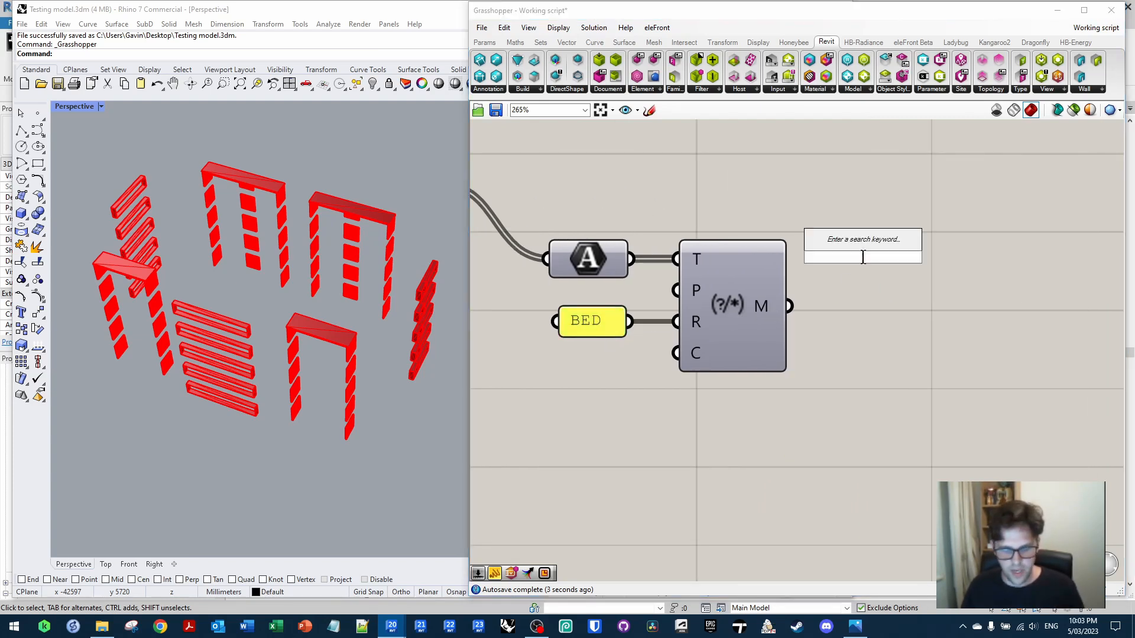
pyautogui.write('CULL P')
pyautogui.click(871, 245)
pyautogui.scroll(-2, 886, 248)
pyautogui.moveTo(886, 247); pyautogui.dragTo(943, 222)
pyautogui.moveTo(573, 203); pyautogui.dragTo(819, 290)
pyautogui.moveTo(267, 423); pyautogui.dragTo(204, 225, button='right')
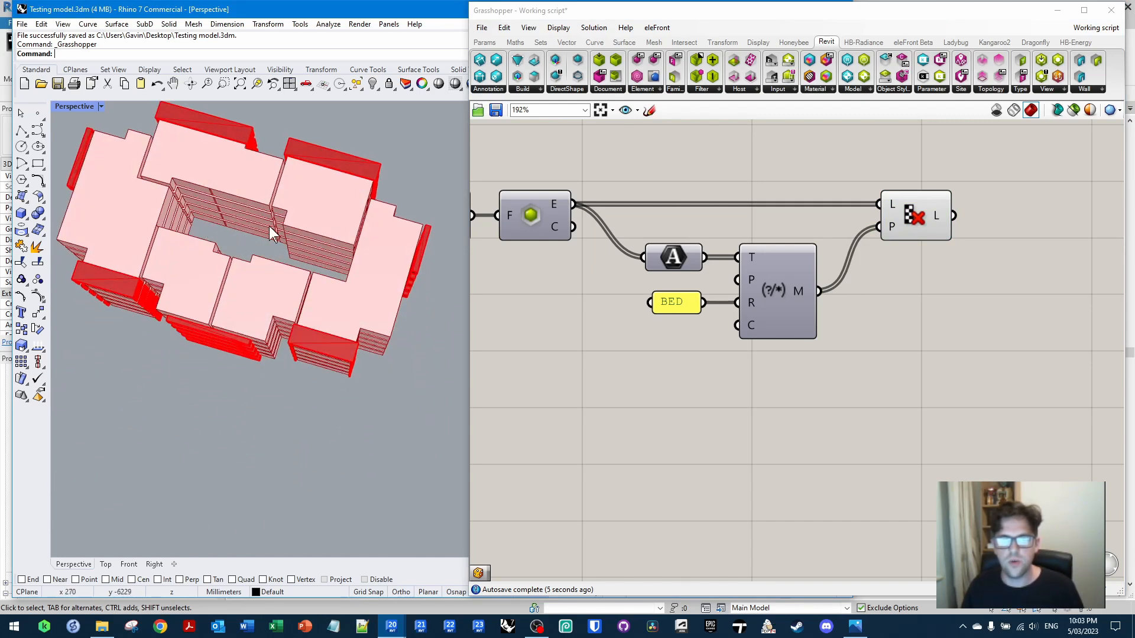
pyautogui.moveTo(775, 160); pyautogui.dragTo(689, 185, button='right')
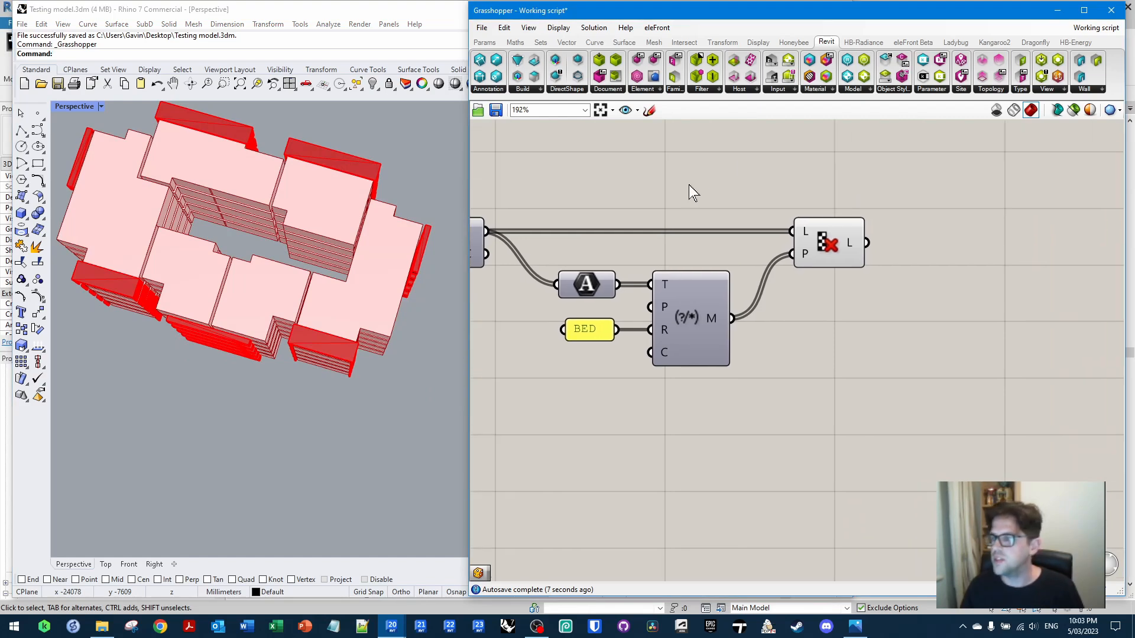
# Try passing the culled rooms into a Brep parameter
pyautogui.moveTo(771, 181); pyautogui.dragTo(616, 192, button='right')
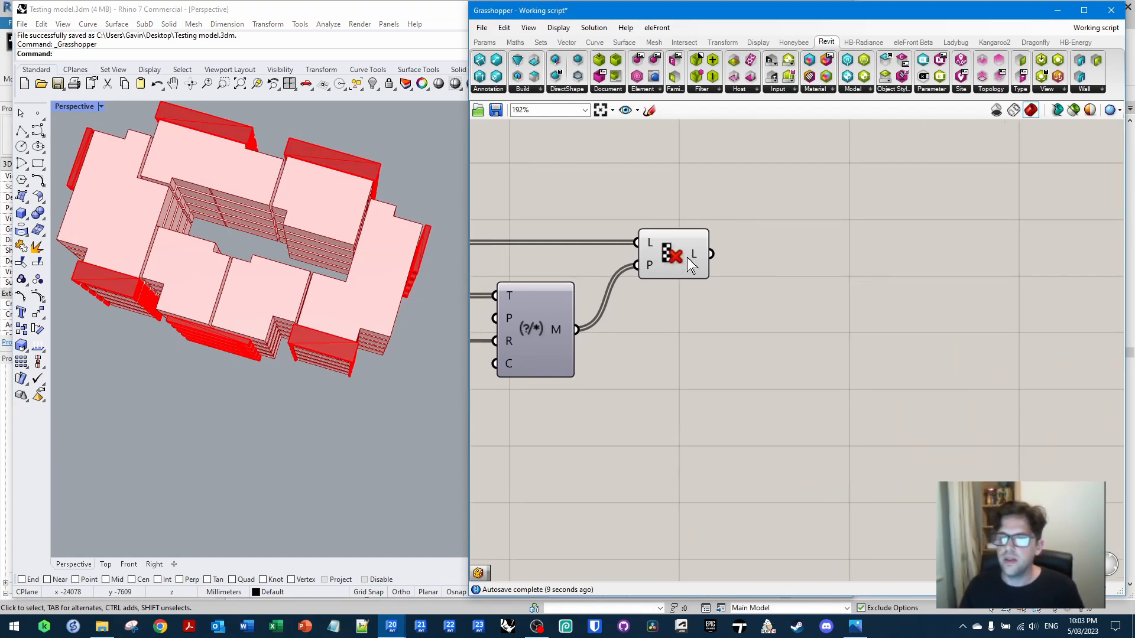
pyautogui.doubleClick(799, 253)
pyautogui.write('pipe')
pyautogui.click(772, 208)
pyautogui.moveTo(717, 260); pyautogui.dragTo(804, 255)
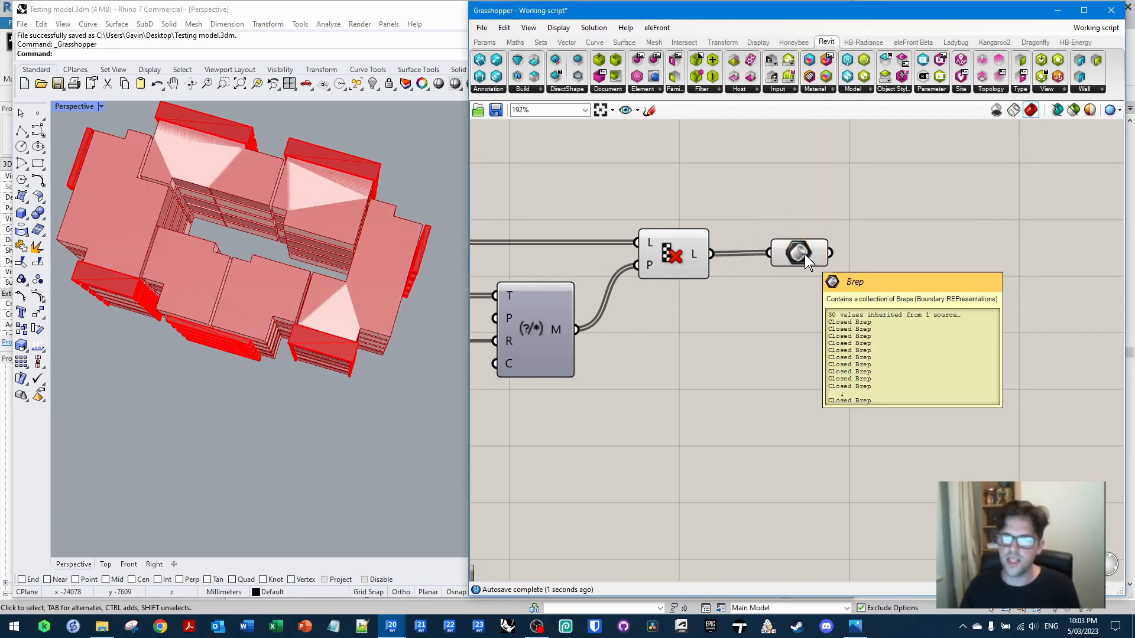
pyautogui.click(799, 252)
pyautogui.press('Delete')
# Turn off the Cull Pattern preview and connect its List output to the Element input of a new Element Geometry component
pyautogui.rightClick(671, 261)
pyautogui.click(710, 271)
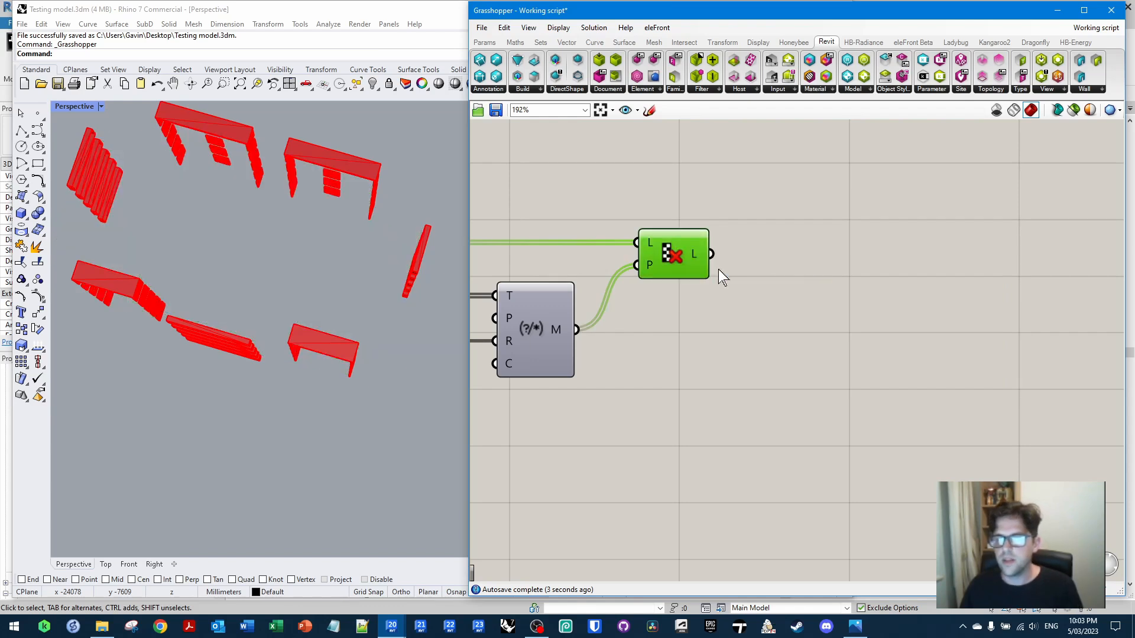
pyautogui.doubleClick(801, 250)
pyautogui.click(640, 90)
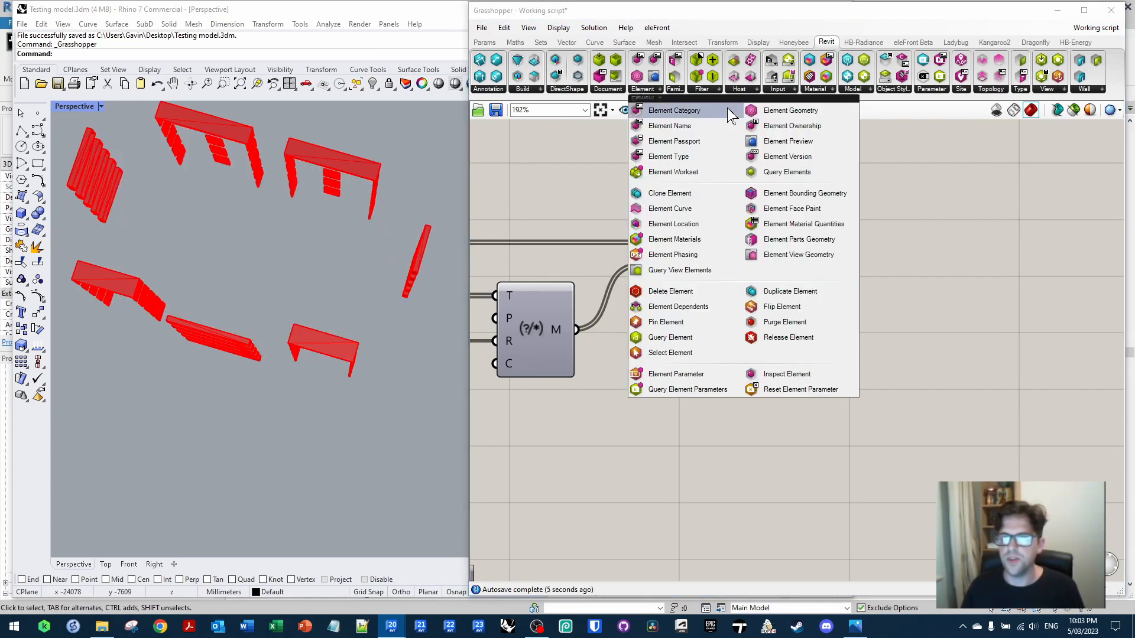
pyautogui.moveTo(790, 111); pyautogui.dragTo(821, 249)
pyautogui.moveTo(711, 254); pyautogui.dragTo(819, 265)
pyautogui.moveTo(873, 265); pyautogui.dragTo(761, 264, button='right')
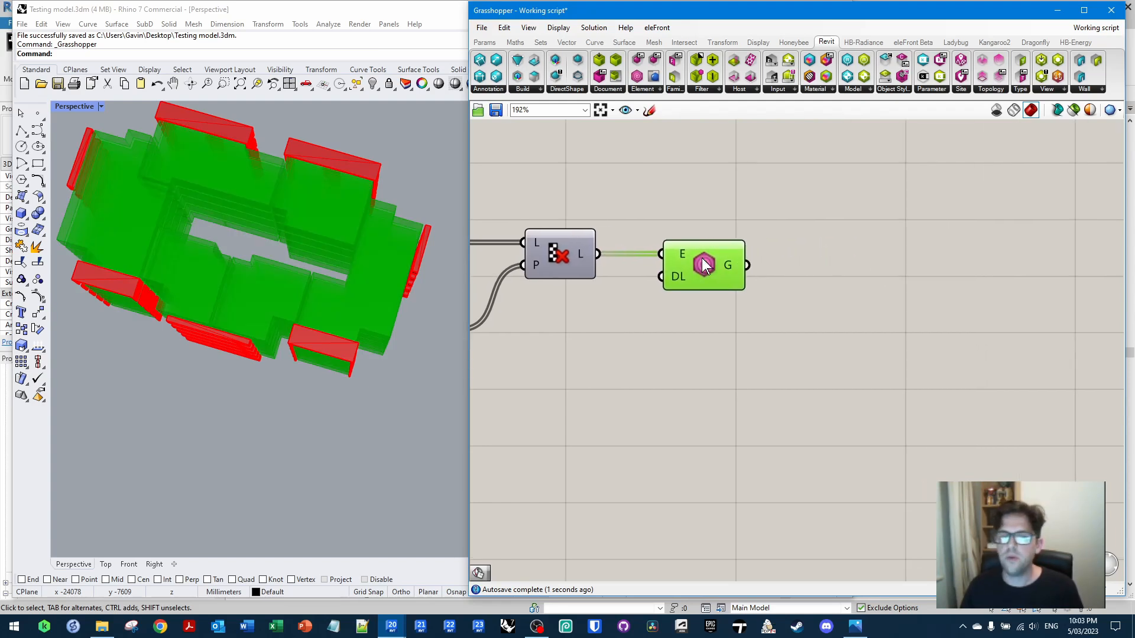
pyautogui.moveTo(285, 469); pyautogui.dragTo(267, 349, button='right')
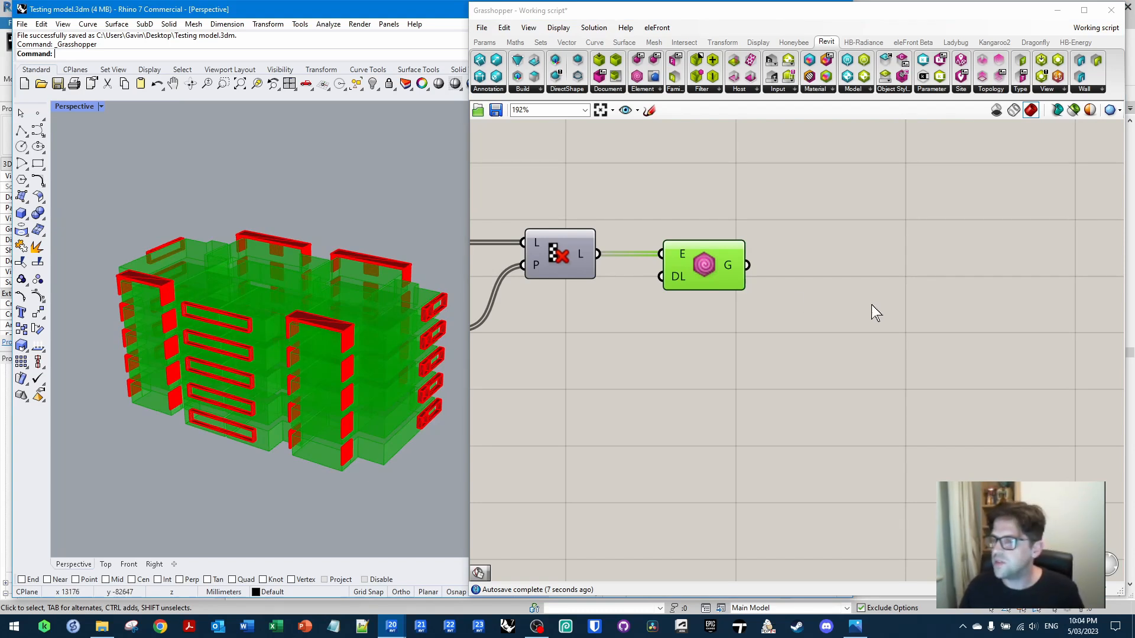
# Flatten the Geometry output of Element Geometry and turn off that component's preview
pyautogui.moveTo(774, 287); pyautogui.dragTo(735, 285, button='right')
pyautogui.moveTo(696, 263)
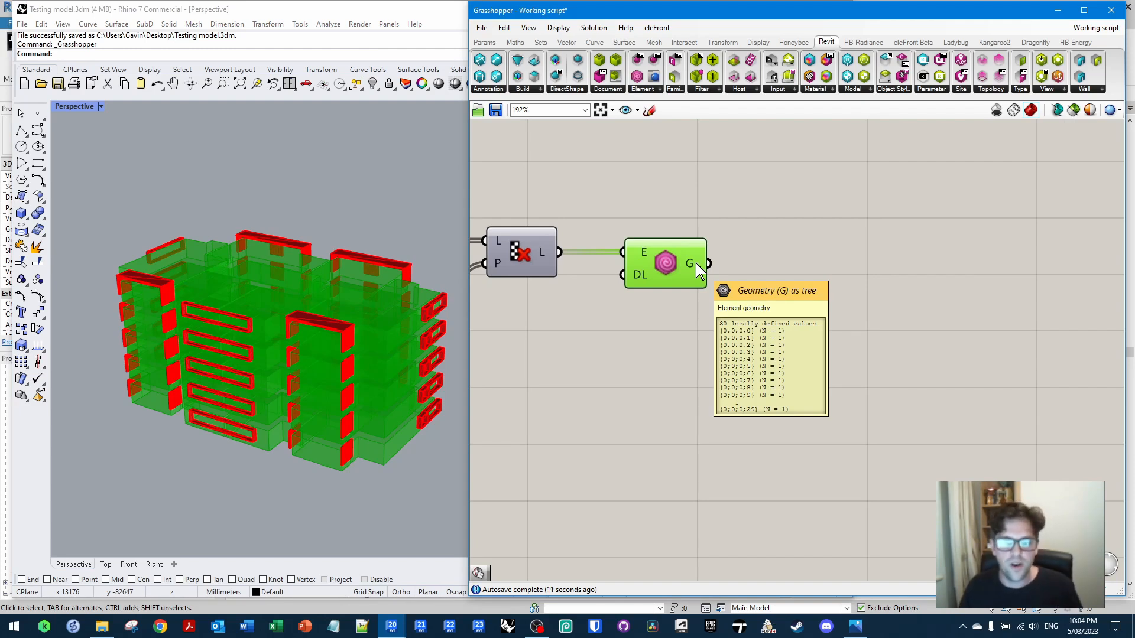
pyautogui.rightClick(696, 263)
pyautogui.click(746, 310)
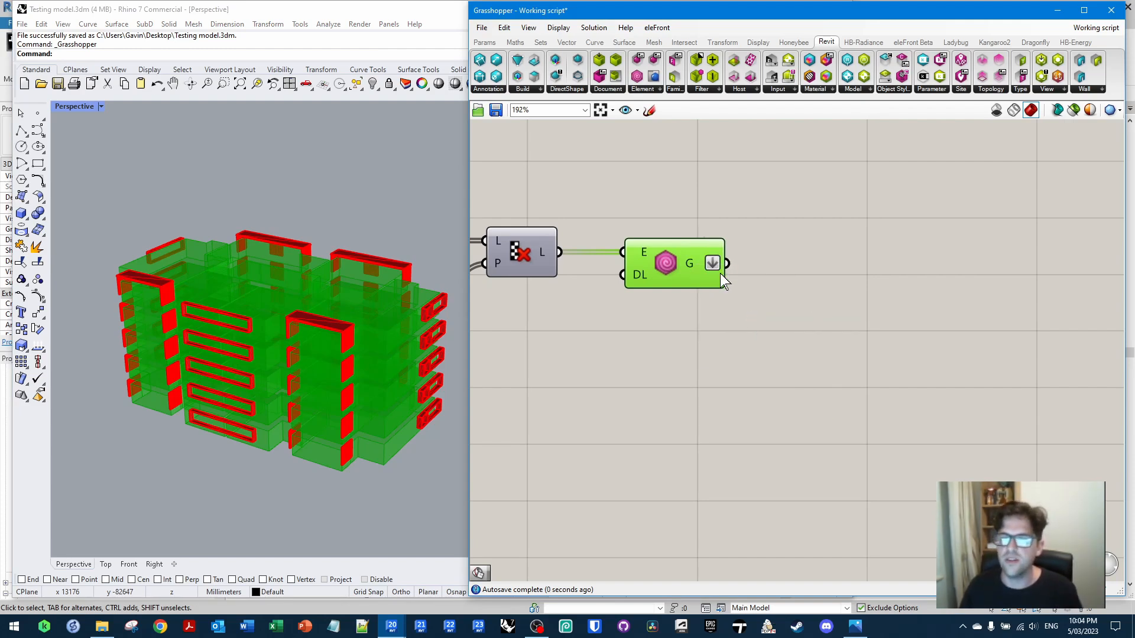
pyautogui.rightClick(671, 265)
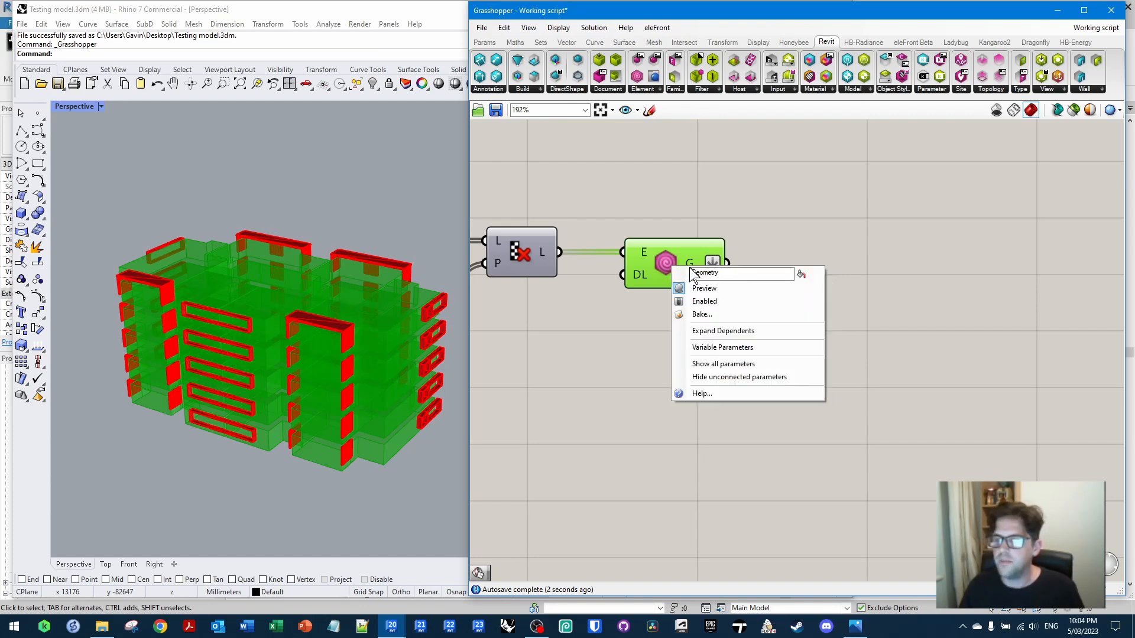
pyautogui.click(716, 289)
# Add a Bounding Box component set to Per Object and connect the flattened Geometry output to its Content input
pyautogui.moveTo(851, 302); pyautogui.dragTo(676, 275, button='right')
pyautogui.click(703, 89)
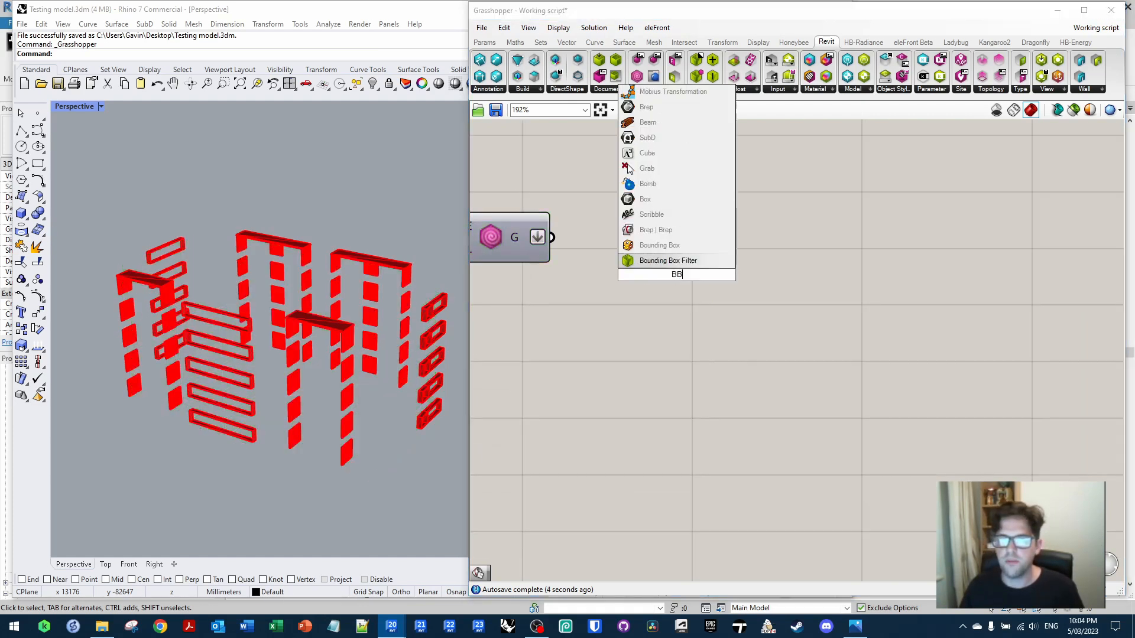
pyautogui.moveTo(663, 258); pyautogui.dragTo(675, 277)
pyautogui.moveTo(551, 237)
pyautogui.mouseDown()
pyautogui.moveTo(648, 265)
pyautogui.moveTo(676, 299)
pyautogui.mouseUp()
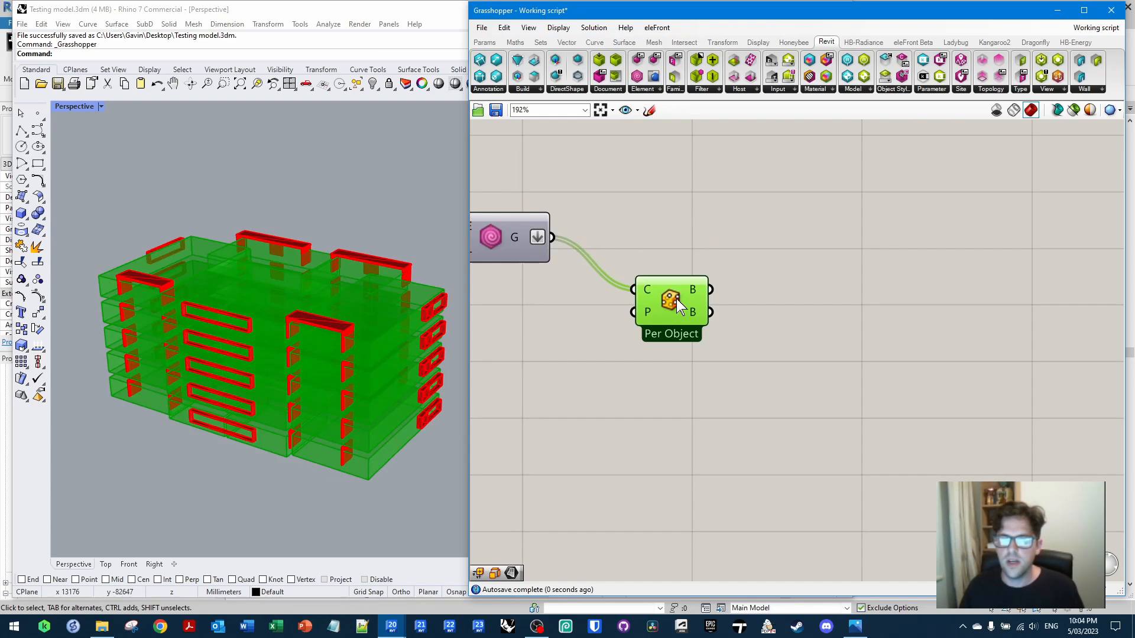
pyautogui.moveTo(302, 285)
pyautogui.mouseDown(button='right')
pyautogui.moveTo(325, 362)
pyautogui.moveTo(310, 290)
pyautogui.mouseUp(button='right')
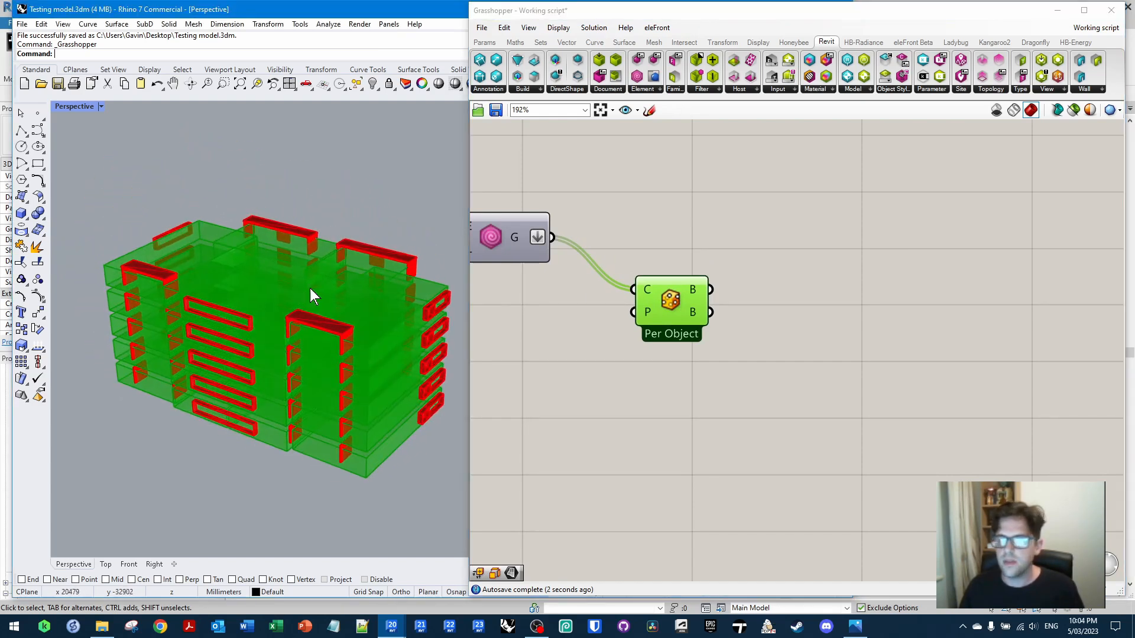
# Add an Evaluate Box component and connect the Box output of Bounding Box to its Box input
pyautogui.moveTo(826, 296); pyautogui.dragTo(740, 261, button='right')
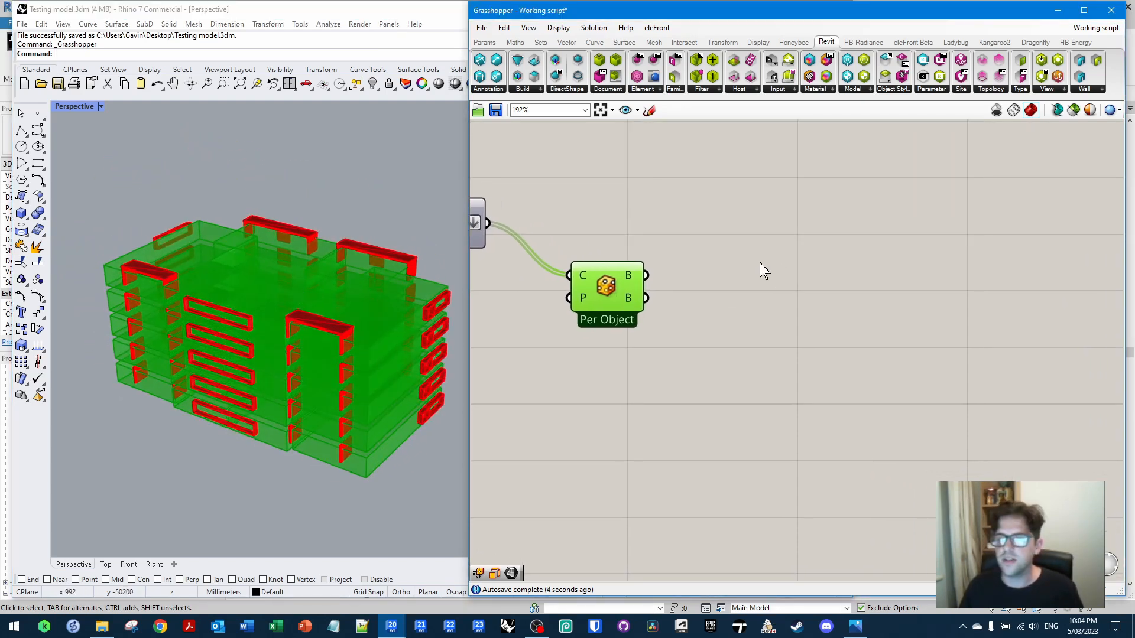
pyautogui.doubleClick(760, 262)
pyautogui.write('EVA')
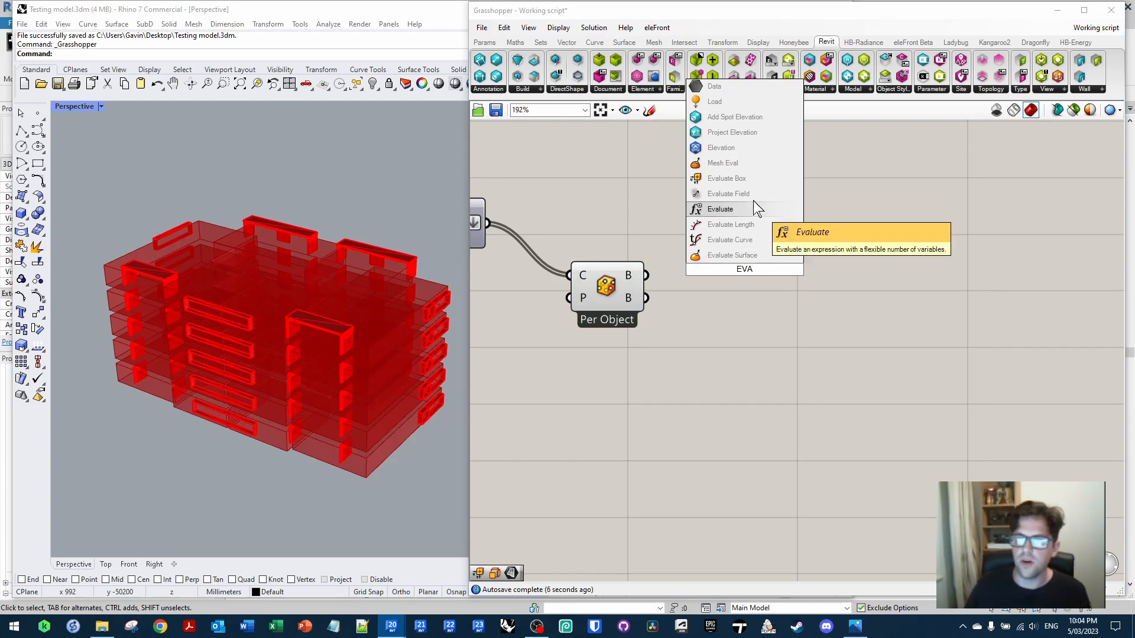
pyautogui.click(747, 178)
pyautogui.moveTo(740, 274); pyautogui.dragTo(748, 323)
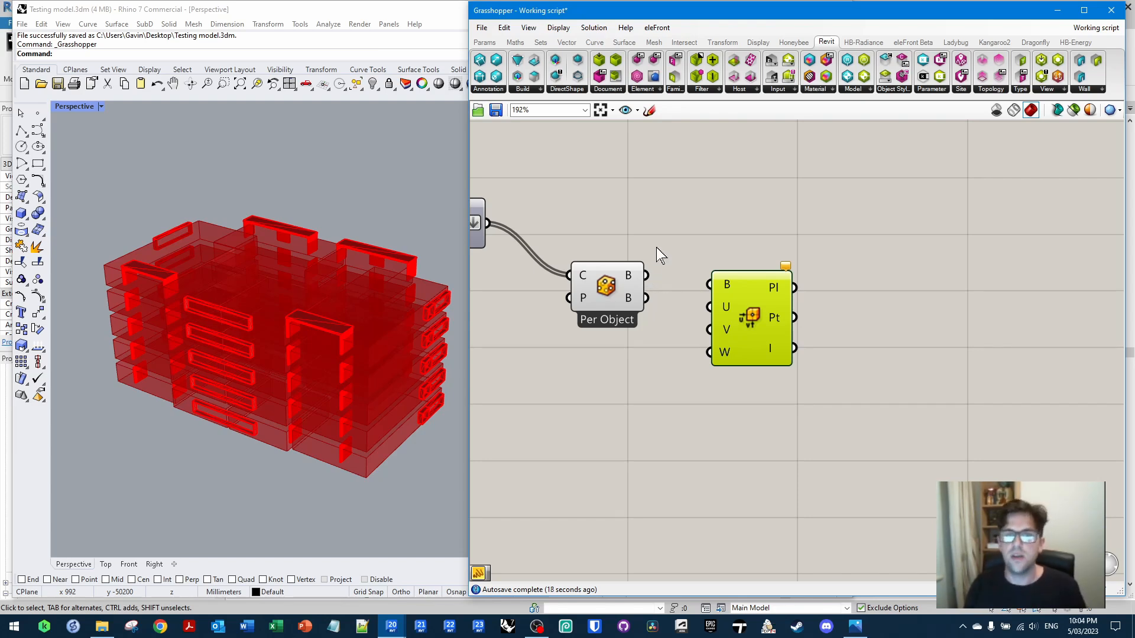
pyautogui.moveTo(652, 275); pyautogui.dragTo(756, 287)
# Add a Panel containing 0 and connect it to the W parameter of Evaluate Box
pyautogui.click(683, 353)
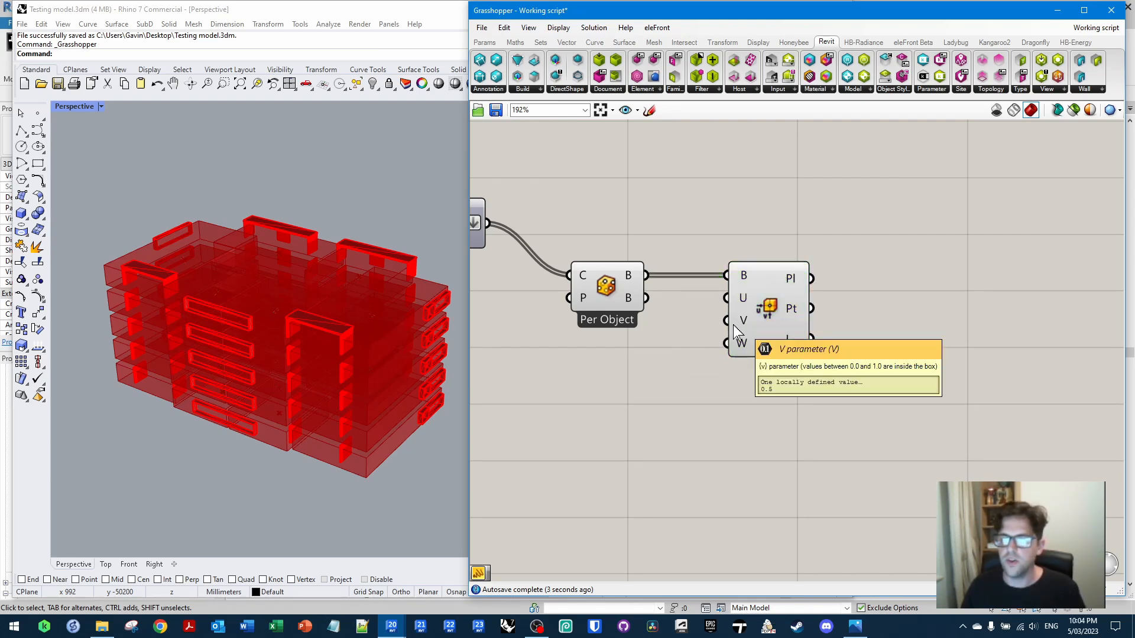
pyautogui.doubleClick(679, 354)
pyautogui.write('0')
pyautogui.press('Return')
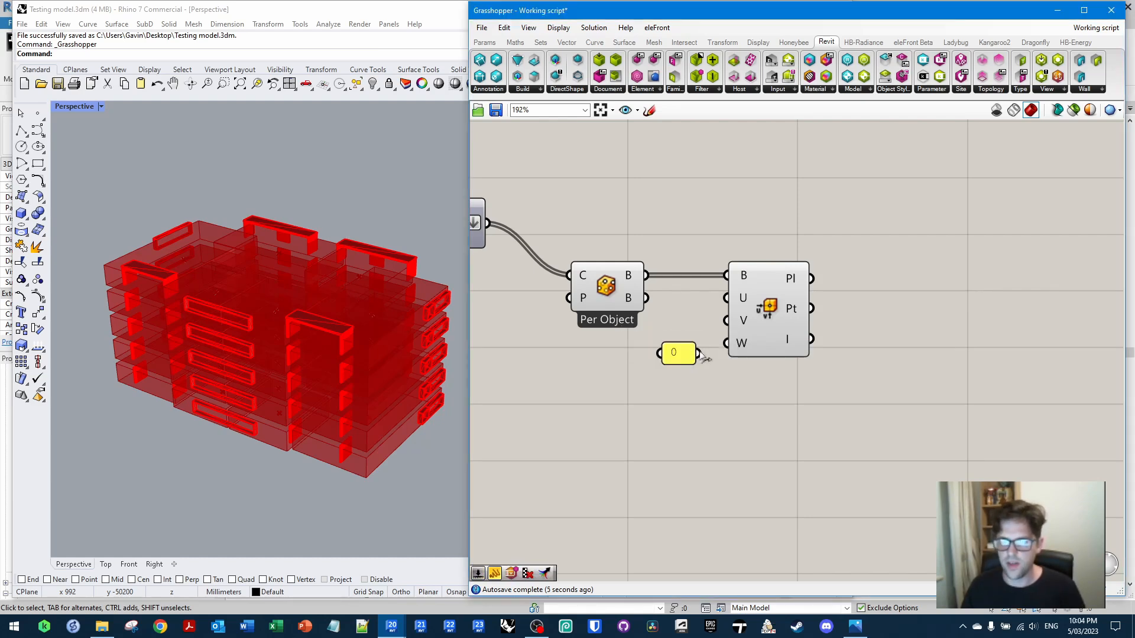
pyautogui.moveTo(661, 354); pyautogui.dragTo(655, 352)
pyautogui.moveTo(685, 337); pyautogui.dragTo(532, 332, button='right')
# Examine the points and planes that Evaluate Box produces on the room bounding boxes
pyautogui.click(630, 320)
pyautogui.rightClick(593, 271)
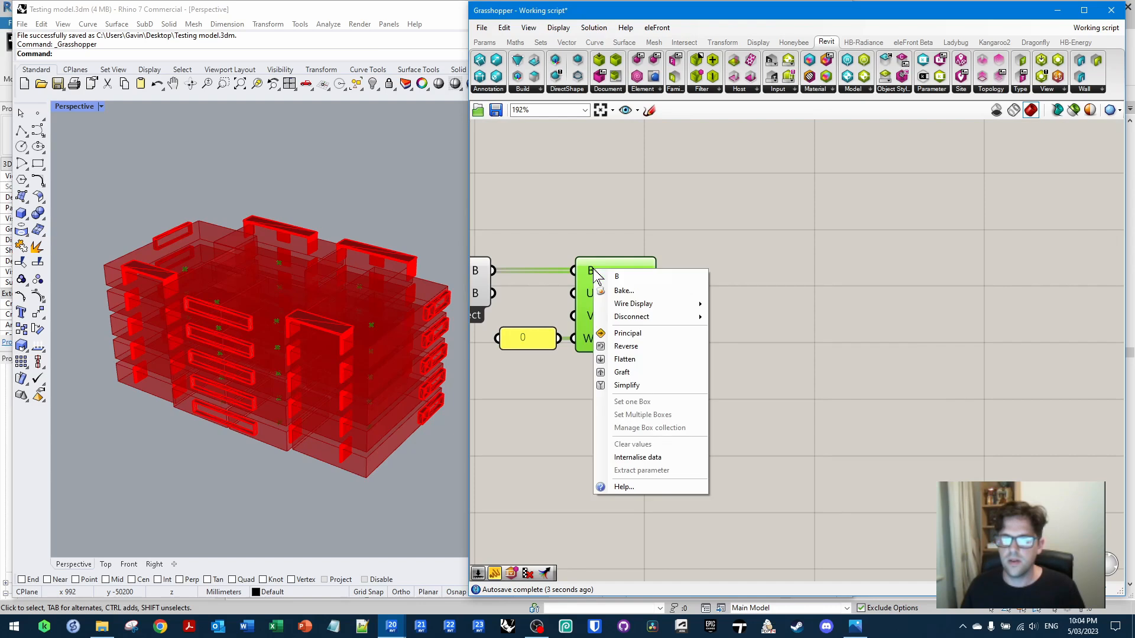
pyautogui.click(630, 228)
pyautogui.moveTo(690, 251); pyautogui.dragTo(784, 251, button='right')
pyautogui.click(697, 301)
pyautogui.moveTo(307, 384); pyautogui.dragTo(413, 357, button='right')
pyautogui.moveTo(897, 329); pyautogui.dragTo(794, 329, button='right')
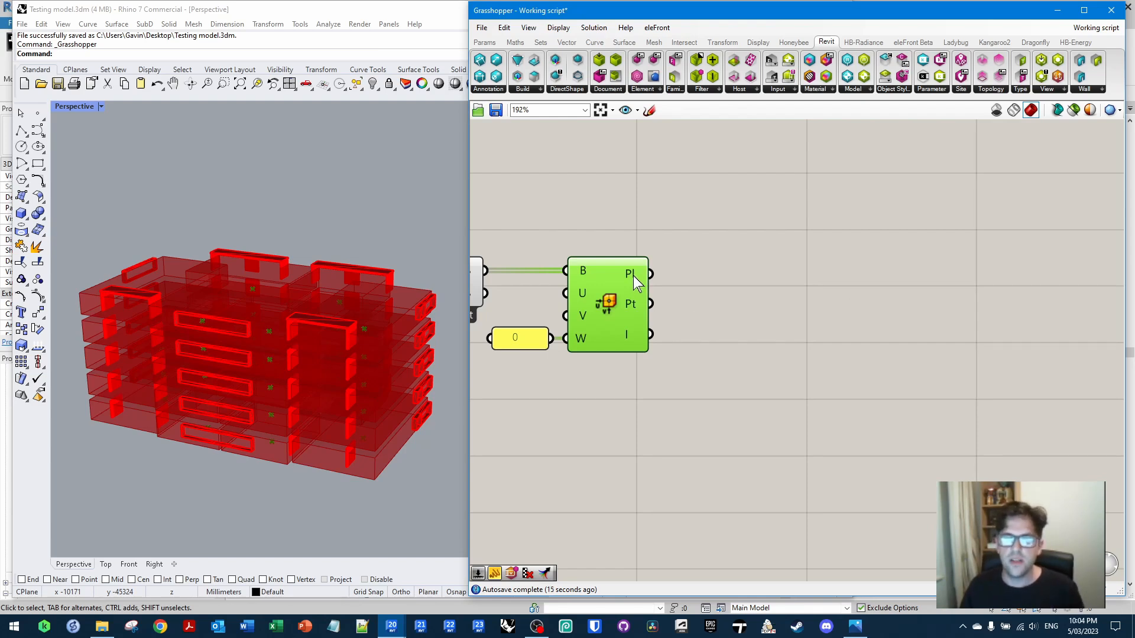
pyautogui.moveTo(639, 278)
pyautogui.scroll(-3, 794, 313)
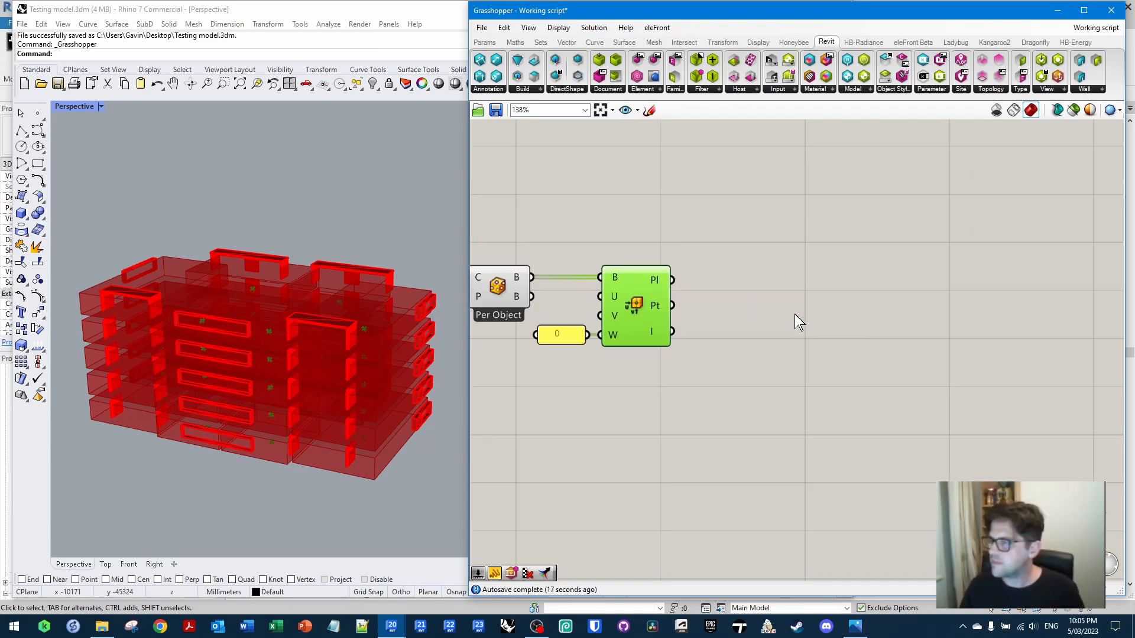
pyautogui.doubleClick(824, 262)
pyautogui.write('BREP PLA')
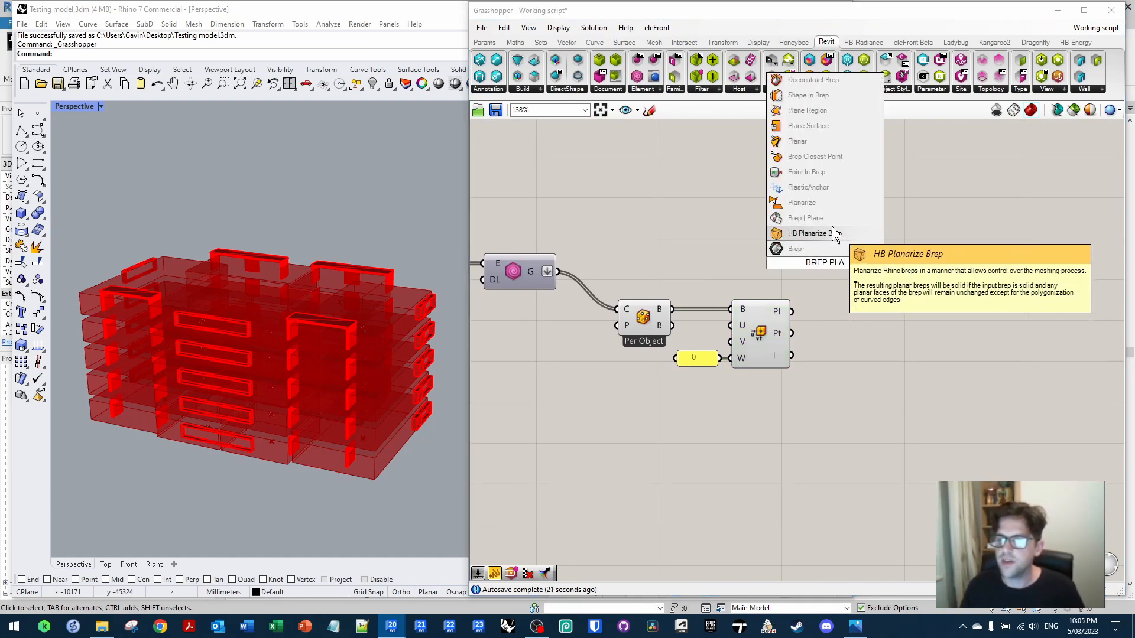
pyautogui.click(828, 231)
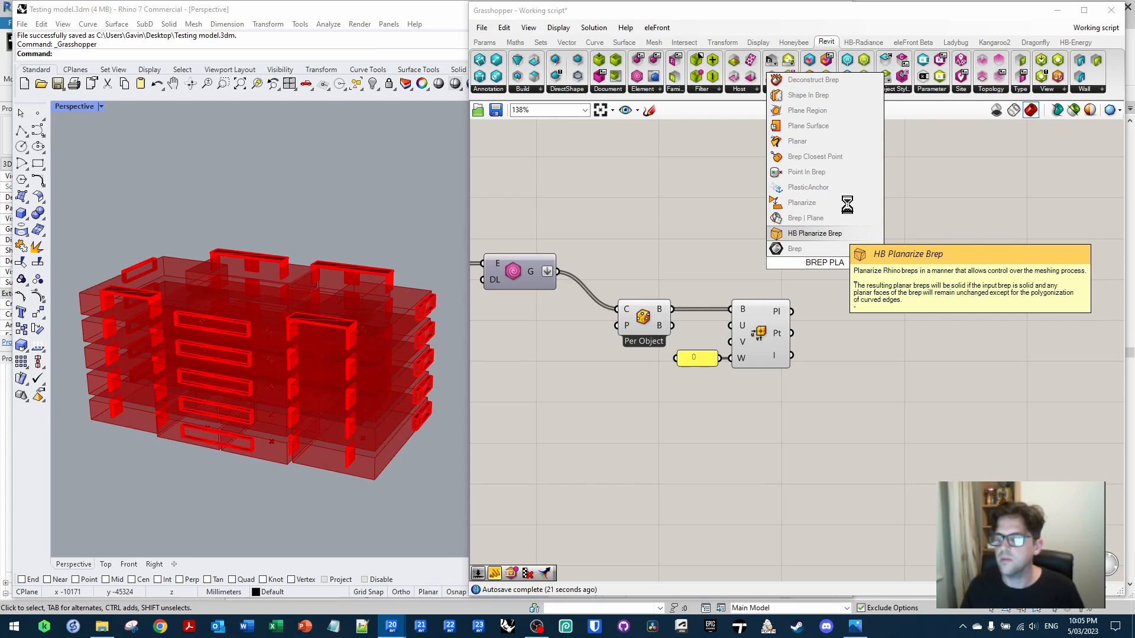
pyautogui.moveTo(899, 234); pyautogui.dragTo(884, 233, button='right')
pyautogui.moveTo(806, 250); pyautogui.dragTo(818, 250)
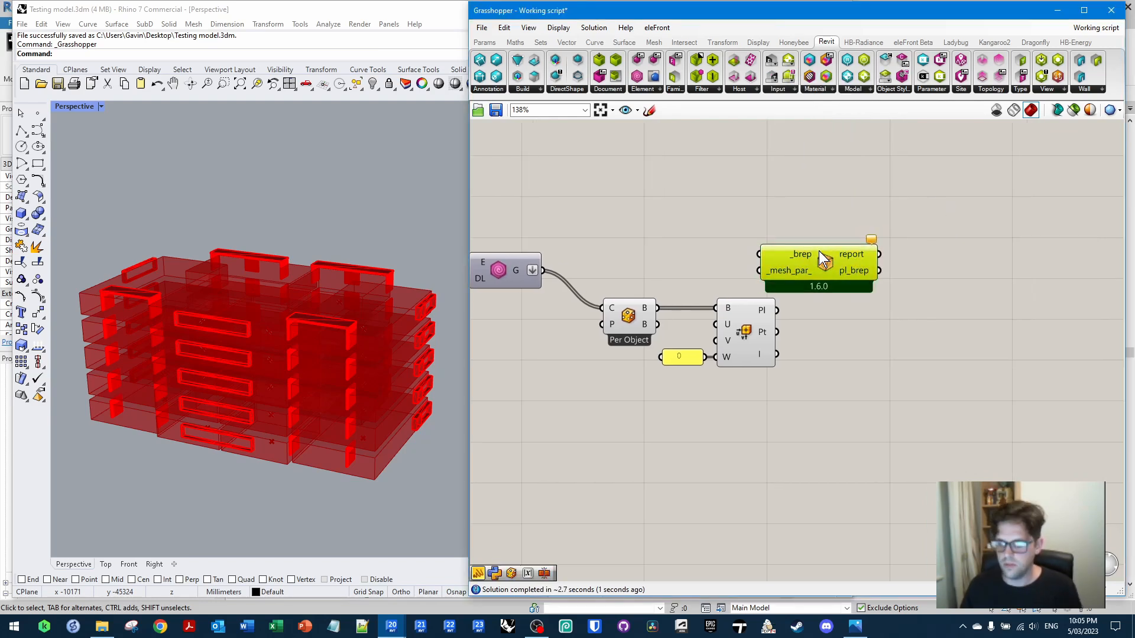
pyautogui.press('Delete')
# Add a Brep | Plane component and connect the room Geometry to its B input and the Evaluate Box plane output to its P input
pyautogui.doubleClick(808, 217)
pyautogui.write('BREP PLA')
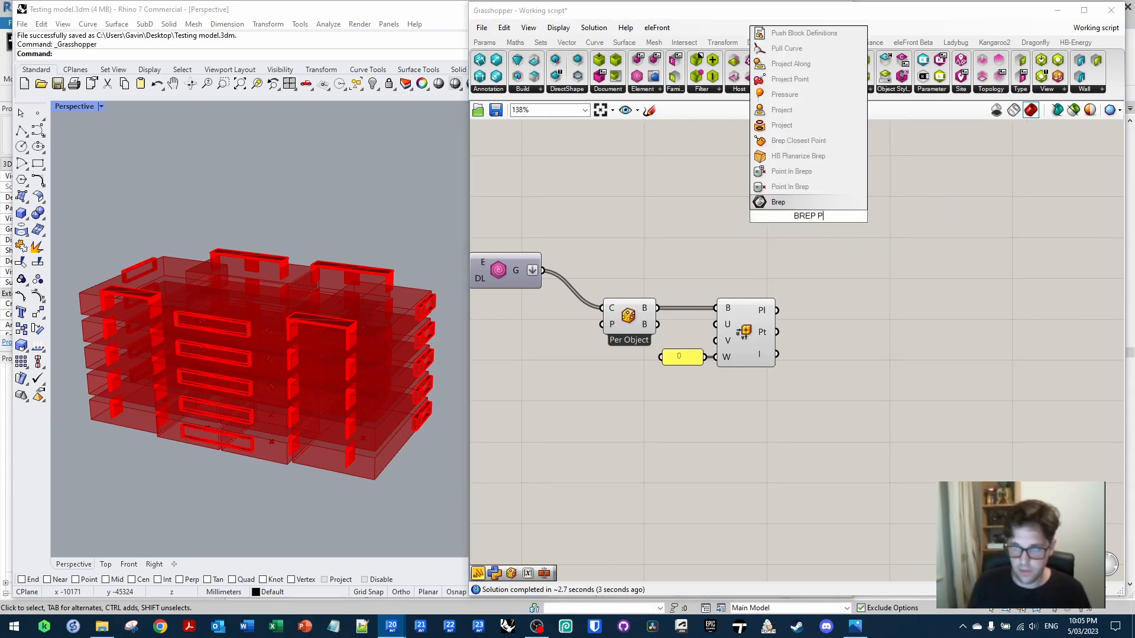
pyautogui.click(832, 198)
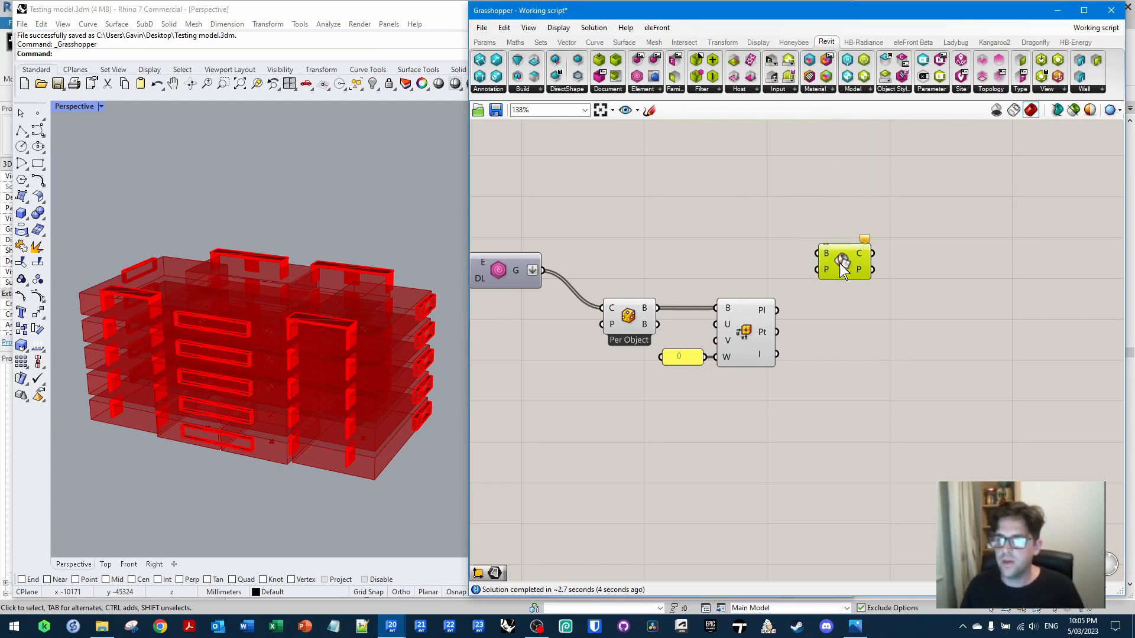
pyautogui.moveTo(841, 271); pyautogui.dragTo(849, 283)
pyautogui.moveTo(543, 270); pyautogui.dragTo(778, 310)
pyautogui.moveTo(853, 273); pyautogui.dragTo(865, 280)
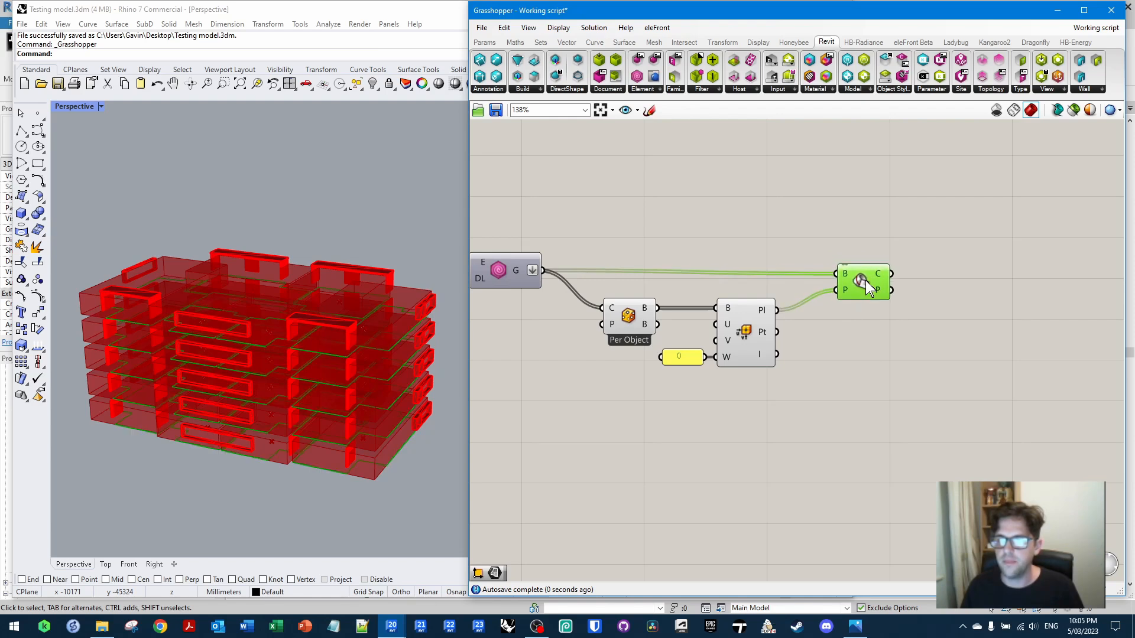
pyautogui.moveTo(831, 239); pyautogui.dragTo(785, 228, button='right')
pyautogui.moveTo(755, 292); pyautogui.dragTo(858, 299, button='right')
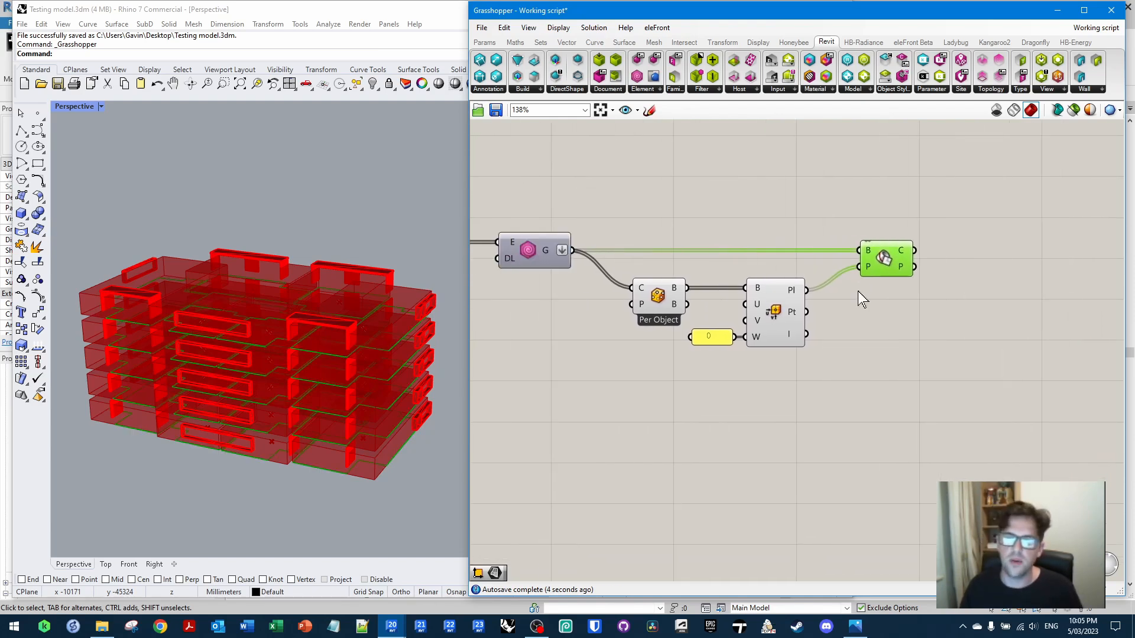
# Turn off the previews of the Bounding Box and Evaluate Box components
pyautogui.click(657, 296)
pyautogui.rightClick(657, 296)
pyautogui.click(690, 319)
pyautogui.moveTo(334, 283); pyautogui.dragTo(383, 309, button='right')
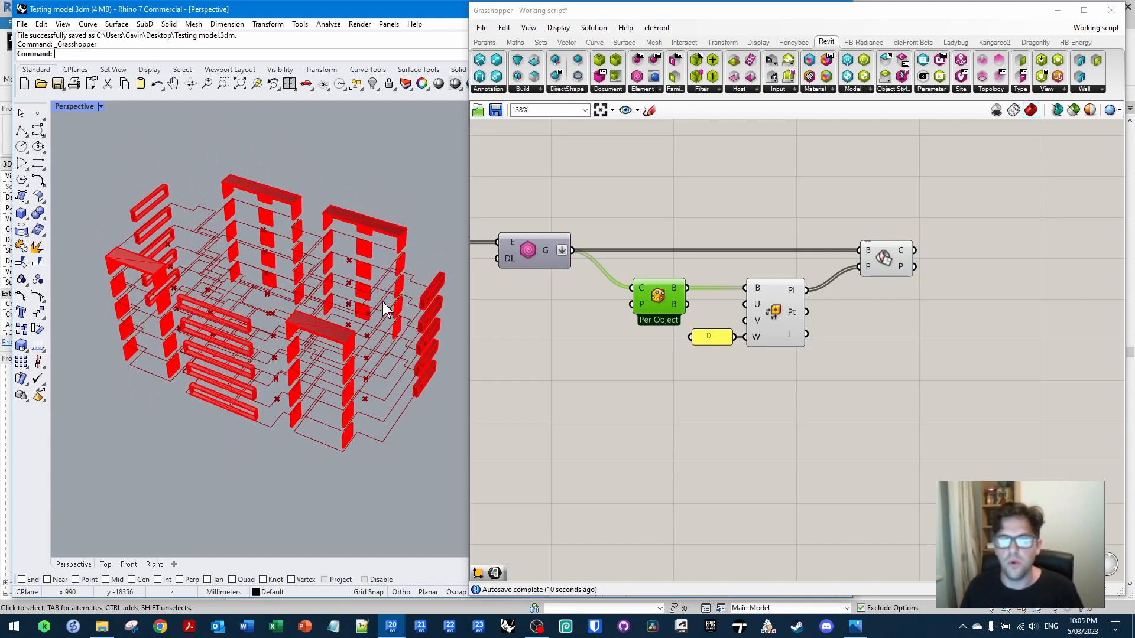
pyautogui.click(776, 308)
pyautogui.rightClick(778, 311)
pyautogui.click(811, 333)
pyautogui.moveTo(185, 366); pyautogui.dragTo(248, 331, button='right')
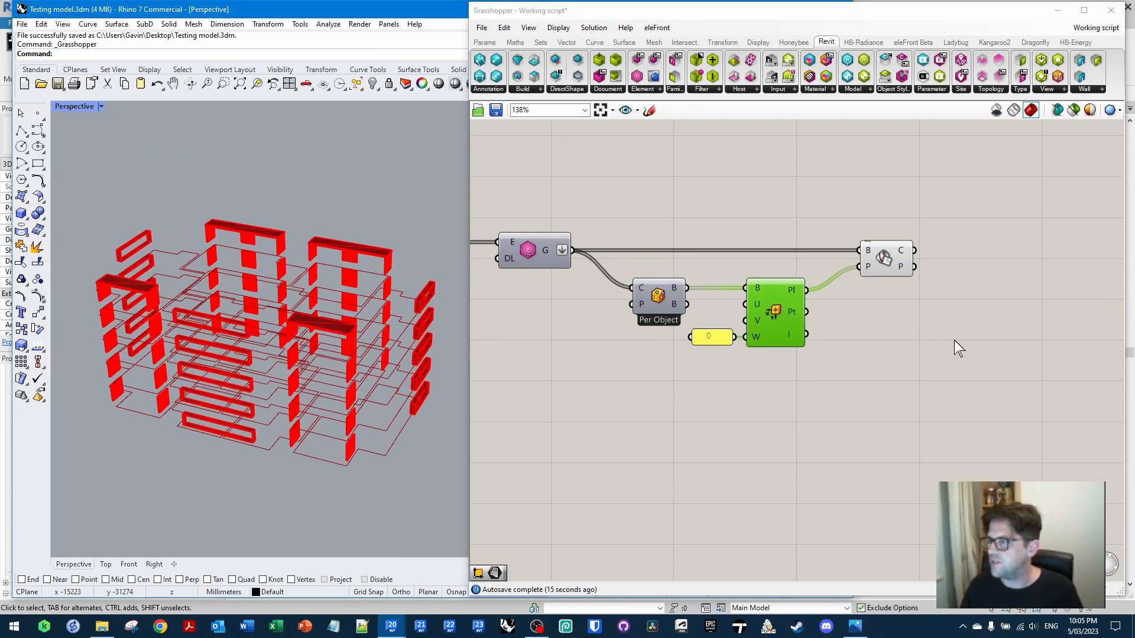
# Add a Surface parameter and connect the Curves output of Brep | Plane to it
pyautogui.moveTo(954, 339); pyautogui.dragTo(716, 344, button='right')
pyautogui.doubleClick(754, 218)
pyautogui.write('SRF')
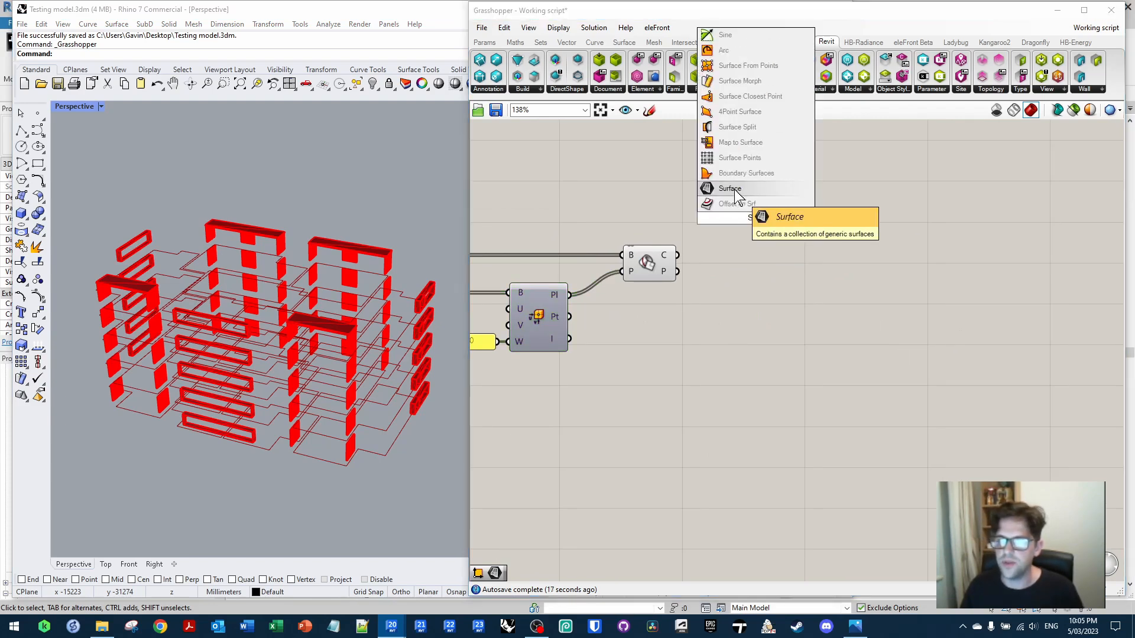
pyautogui.click(729, 188)
pyautogui.moveTo(677, 254); pyautogui.dragTo(732, 250)
pyautogui.click(746, 230)
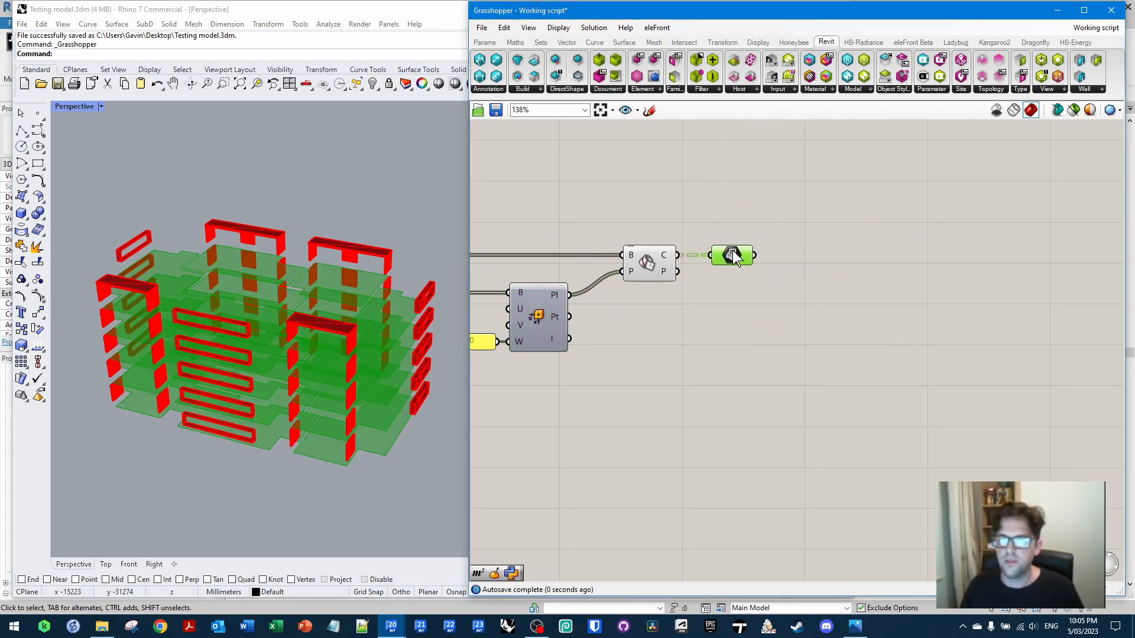
# Turn off the preview of the Brep | Plane component
pyautogui.click(647, 256)
pyautogui.rightClick(648, 256)
pyautogui.moveTo(319, 314)
pyautogui.mouseDown(button='right')
pyautogui.moveTo(317, 331)
pyautogui.moveTo(283, 248)
pyautogui.moveTo(175, 260)
pyautogui.moveTo(206, 293)
pyautogui.moveTo(346, 323)
pyautogui.moveTo(330, 324)
pyautogui.mouseUp(button='right')
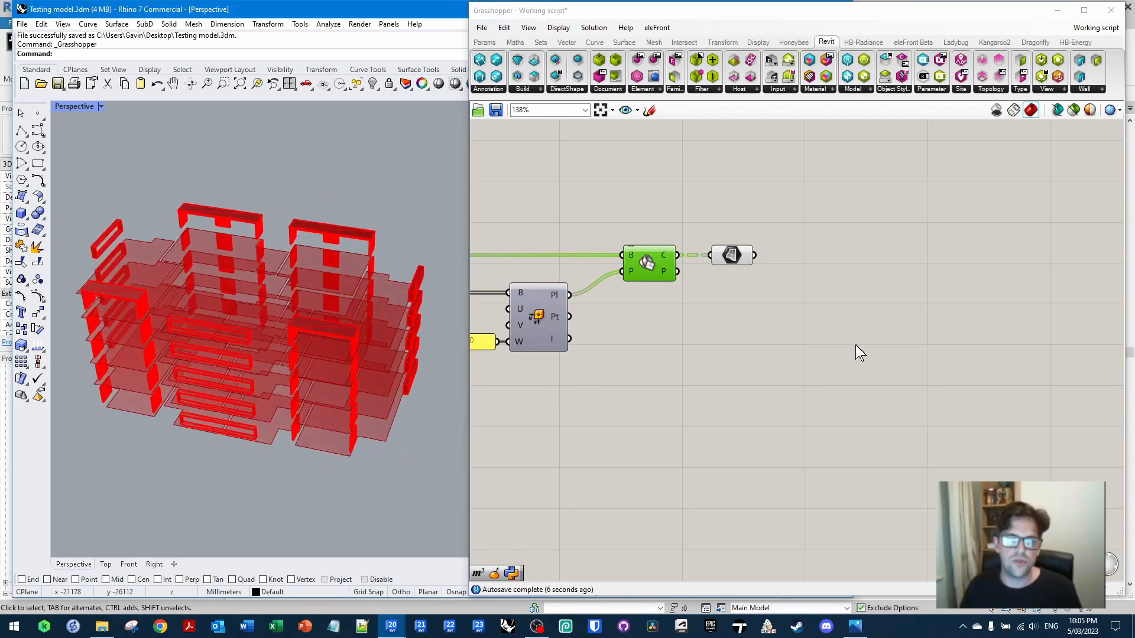
# Group the components that filter the bedrooms and derive their floor surfaces, and save the script
pyautogui.scroll(-5, 856, 345)
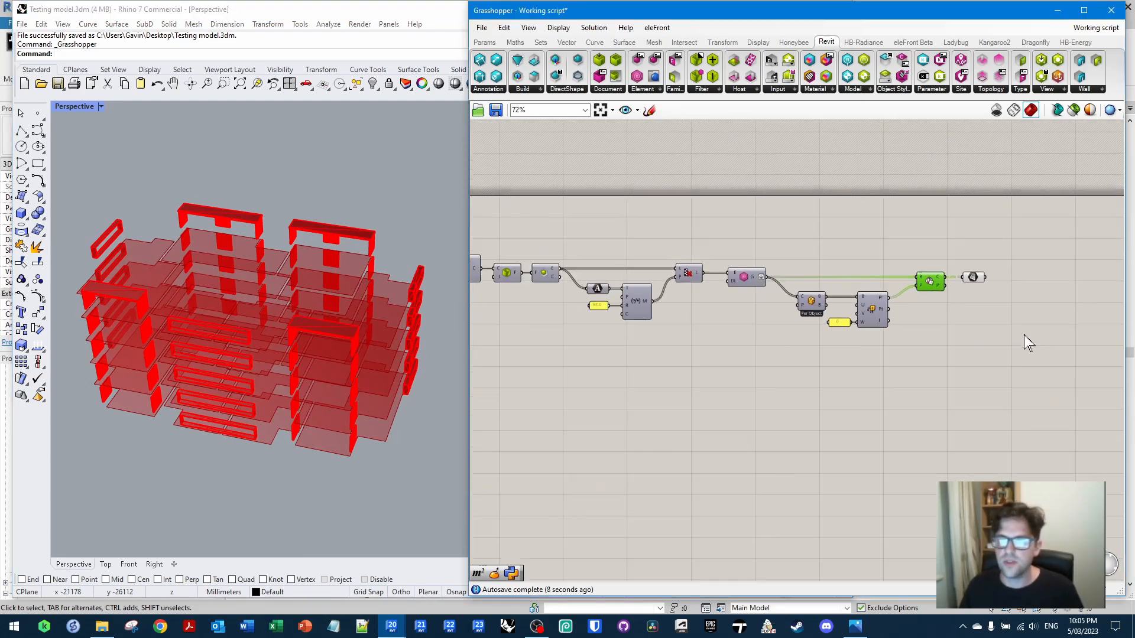
pyautogui.scroll(-1, 1024, 334)
pyautogui.moveTo(1015, 335); pyautogui.dragTo(517, 243)
pyautogui.rightClick(517, 242)
pyautogui.click(547, 334)
pyautogui.moveTo(655, 286); pyautogui.dragTo(767, 274, button='right')
pyautogui.hotkey('ctrl', 's')
# Add a Ladybug Generate Point Grid component and connect a Panel containing 1000 to its _grid_size input
pyautogui.moveTo(1094, 303); pyautogui.dragTo(811, 296, button='right')
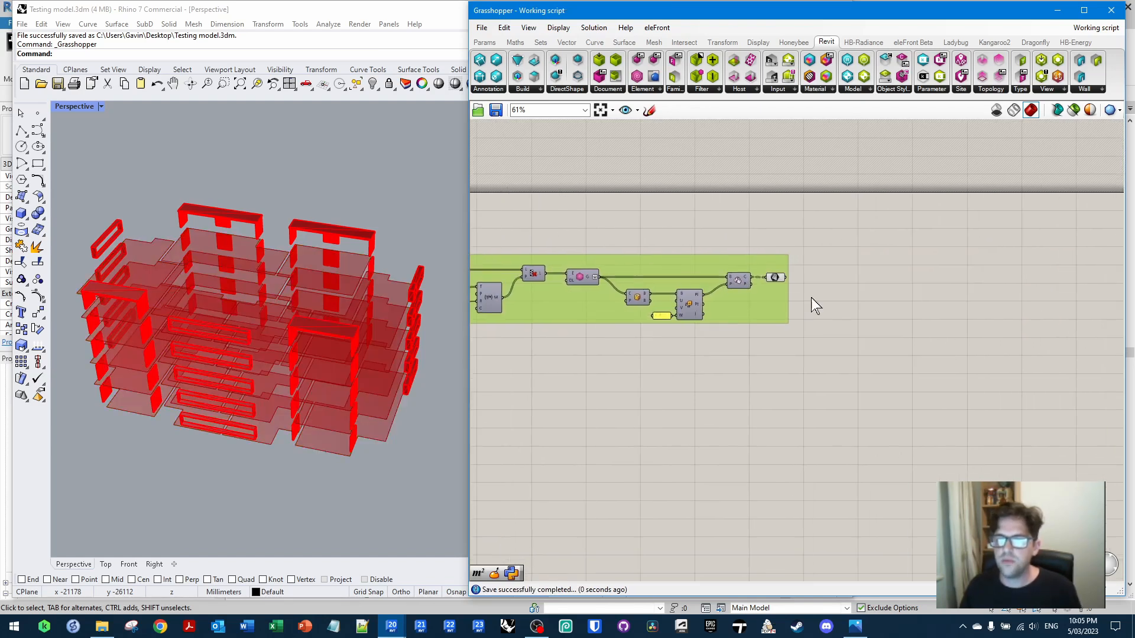
pyautogui.scroll(6, 811, 290)
pyautogui.moveTo(719, 270)
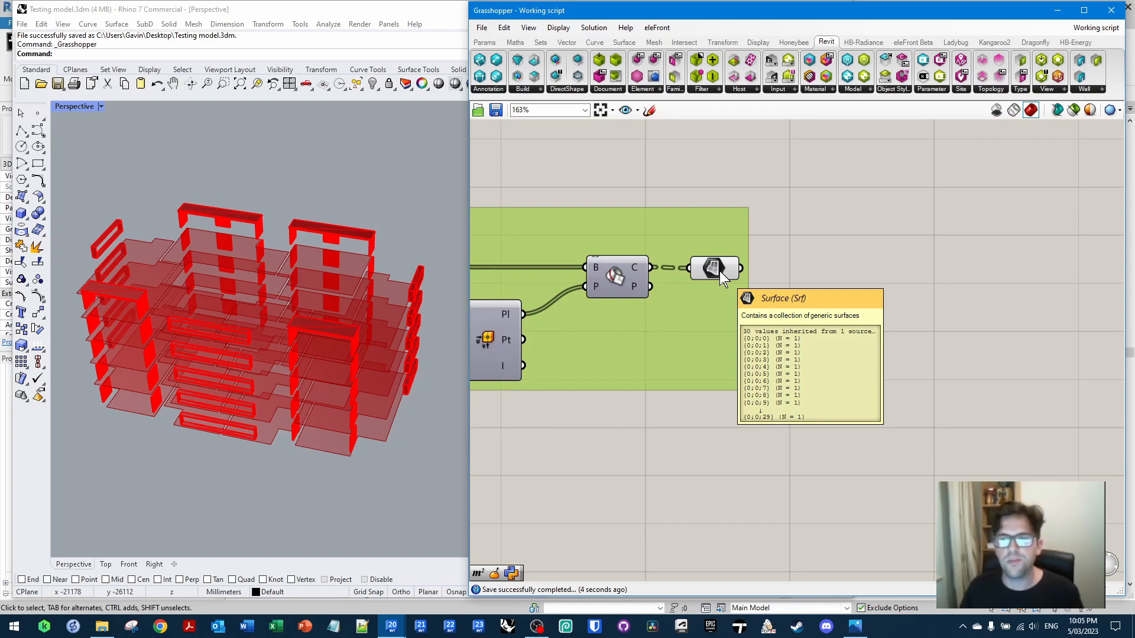
pyautogui.click(956, 42)
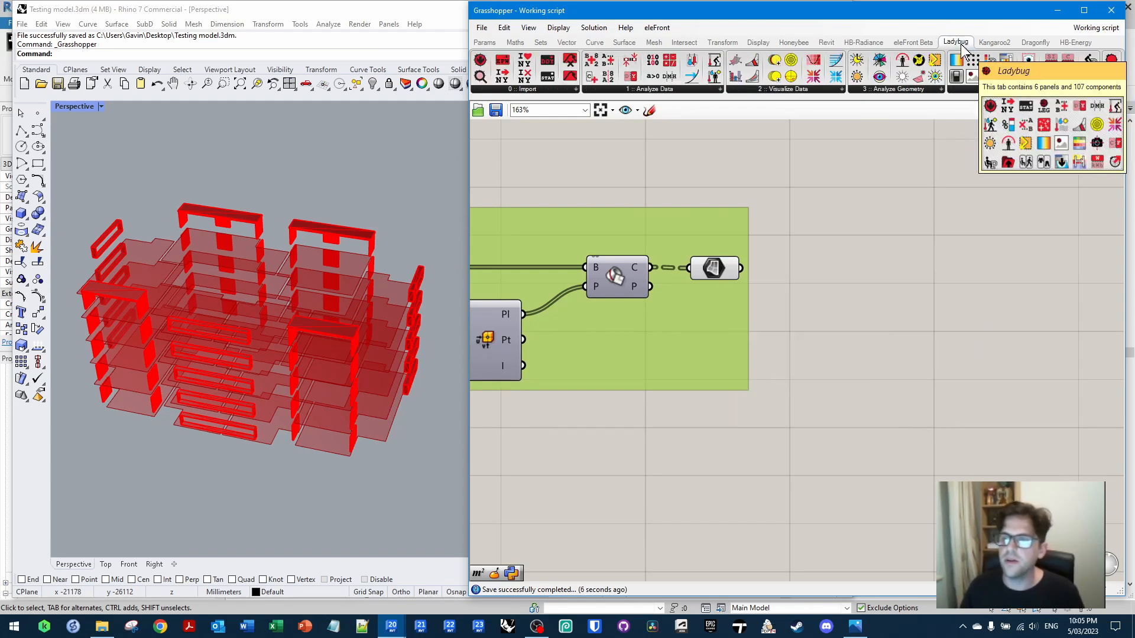
pyautogui.moveTo(973, 57); pyautogui.dragTo(793, 267)
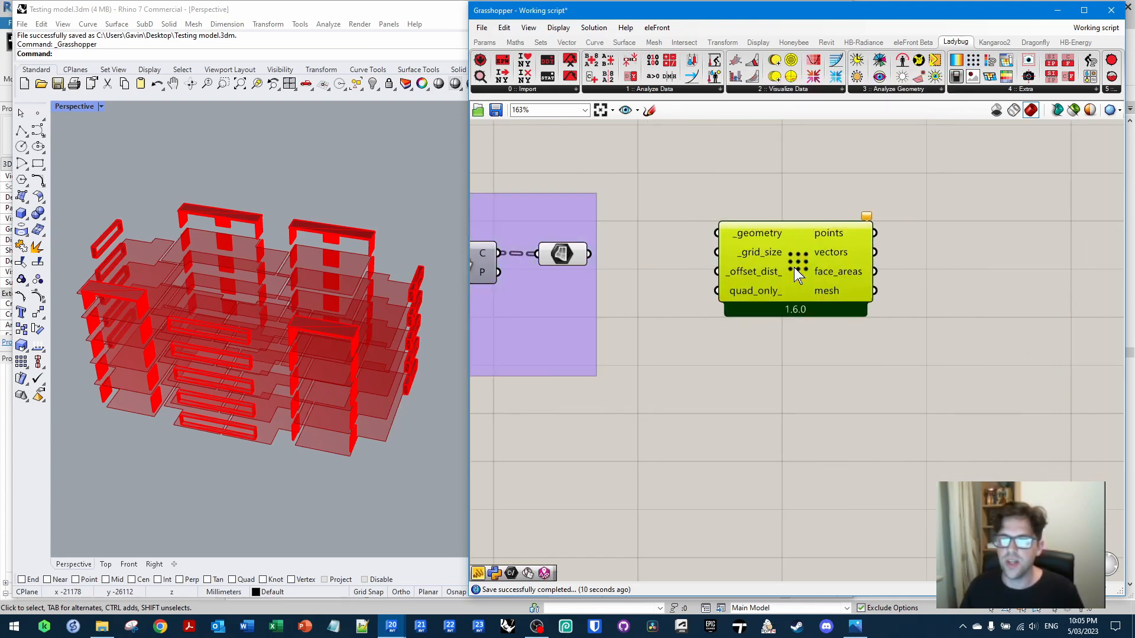
pyautogui.doubleClick(758, 282)
pyautogui.write('/1000')
pyautogui.press('Return')
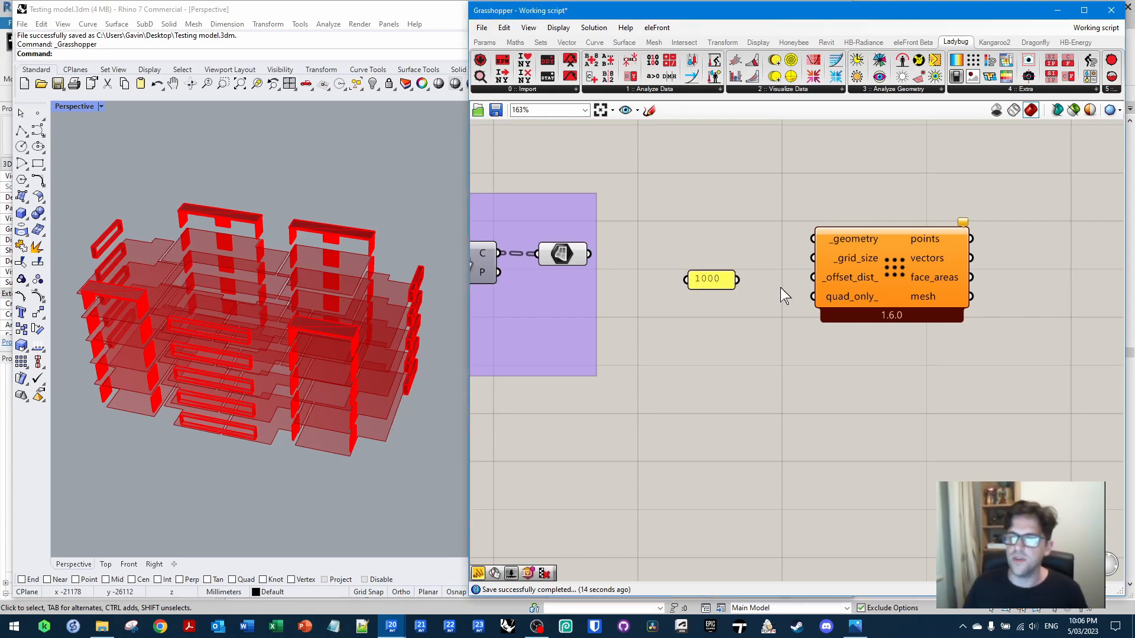
pyautogui.moveTo(851, 284)
pyautogui.moveTo(708, 281); pyautogui.dragTo(813, 258)
pyautogui.moveTo(894, 264); pyautogui.dragTo(876, 282)
# Connect a Panel containing 0 to the point grid's _offset_dist_ input and the Surface parameter to its _geometry input
pyautogui.click(716, 294)
pyautogui.doubleClick(718, 299)
pyautogui.write('0')
pyautogui.press('Return')
pyautogui.moveTo(735, 298); pyautogui.dragTo(795, 297)
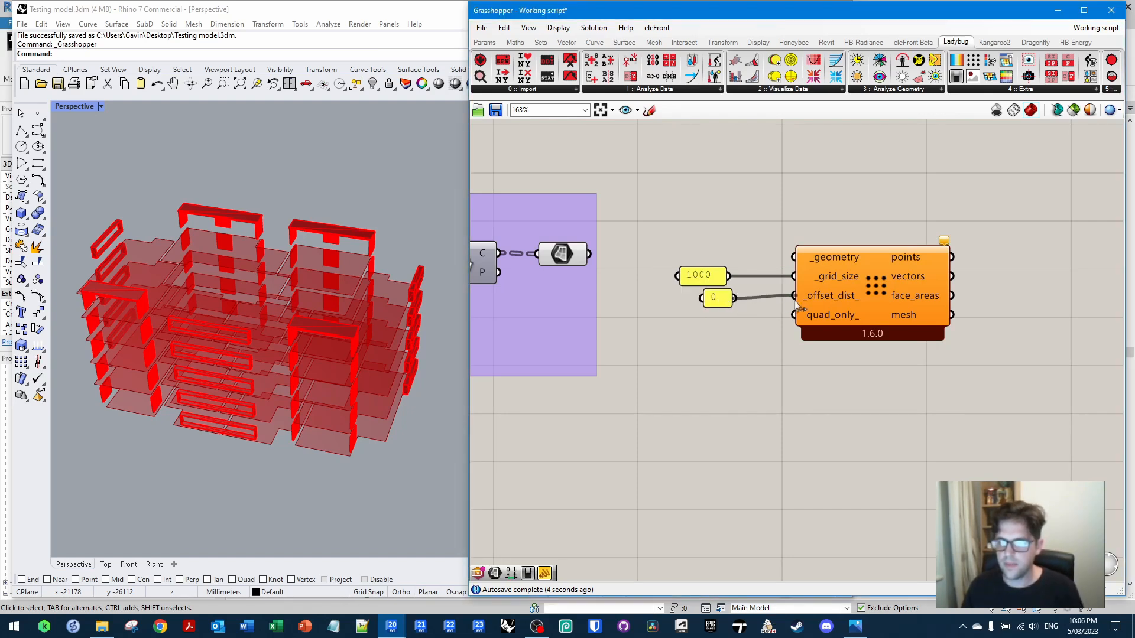
pyautogui.moveTo(794, 257); pyautogui.dragTo(598, 258)
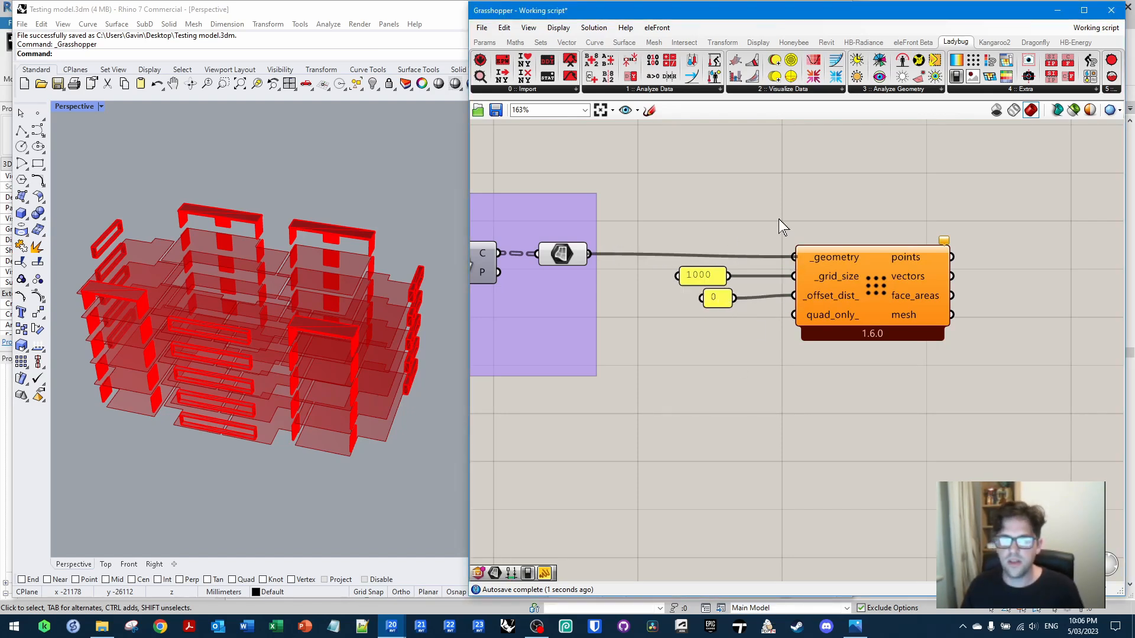
# Examine the generated mesh and analysis points across the bedroom floor surfaces in the Rhino perspective view
pyautogui.scroll(5, 249, 254)
pyautogui.moveTo(270, 264); pyautogui.dragTo(317, 354, button='right')
pyautogui.scroll(-6, 317, 354)
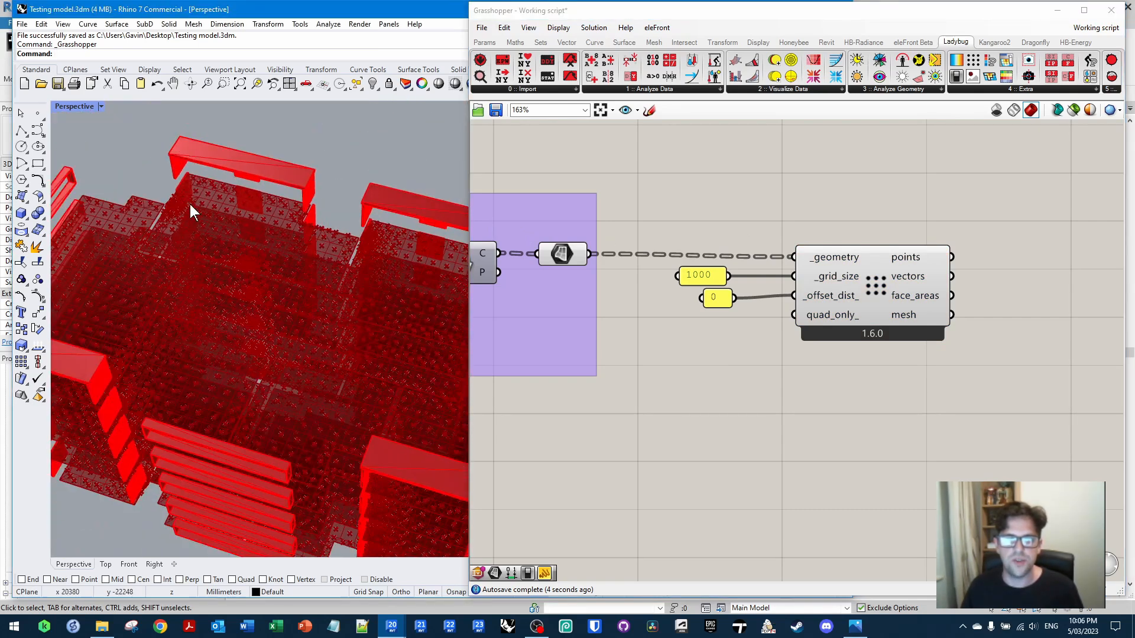
pyautogui.scroll(6, 332, 240)
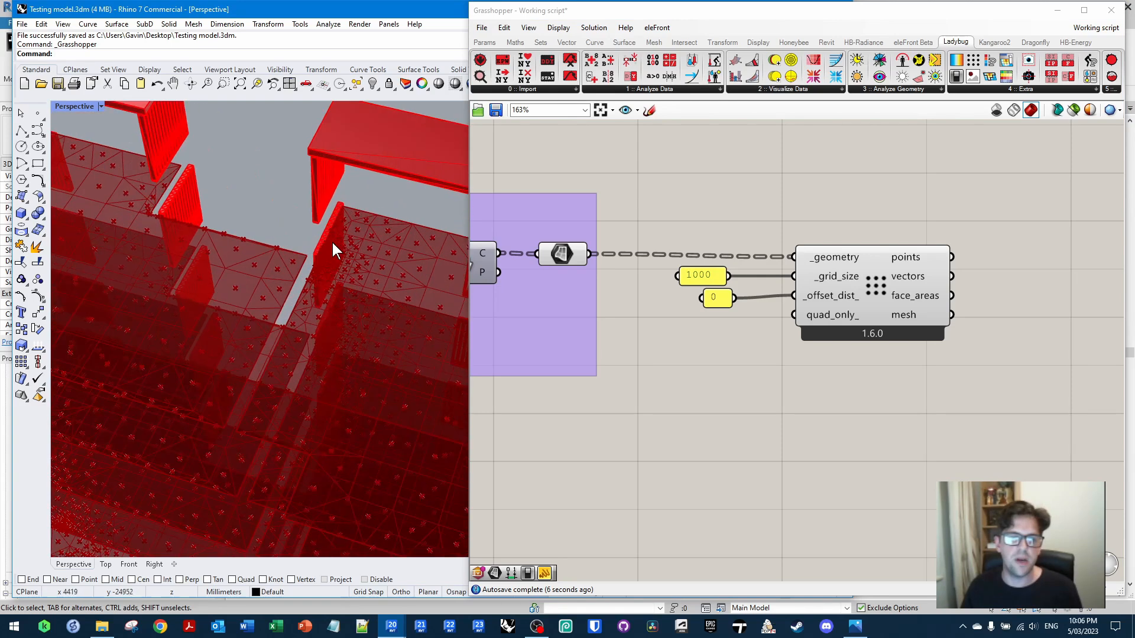
pyautogui.keyDown('shift'); pyautogui.moveTo(256, 264); pyautogui.dragTo(307, 321, button='right'); pyautogui.keyUp('shift')
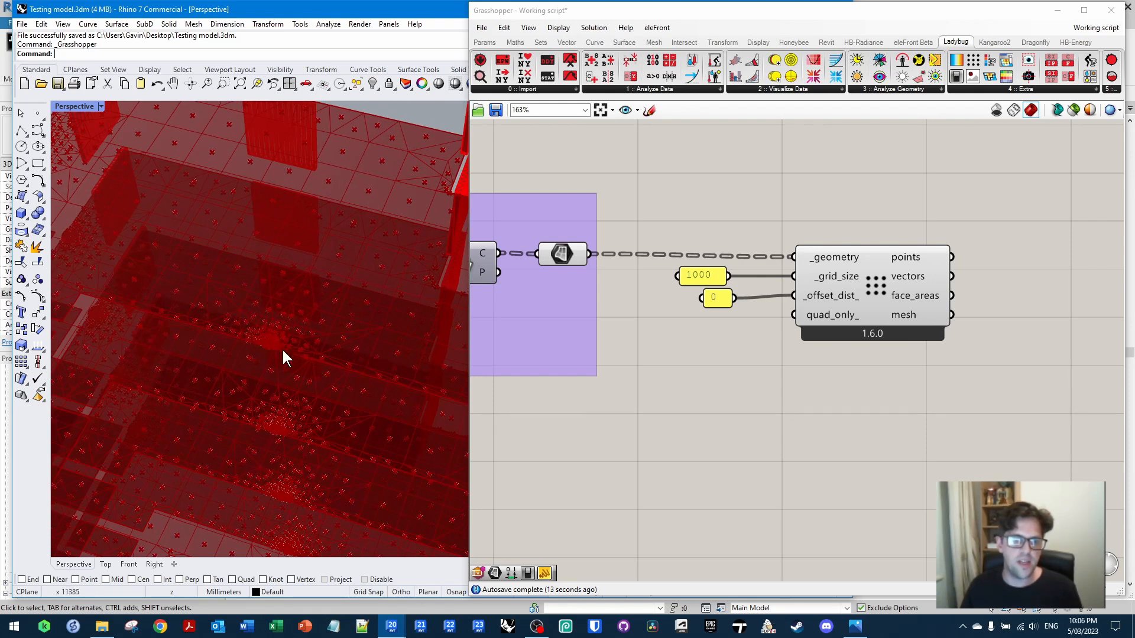
pyautogui.moveTo(262, 349); pyautogui.dragTo(77, 174, button='right')
pyautogui.moveTo(349, 322)
pyautogui.keyDown('shift'); pyautogui.mouseDown(button='right')
pyautogui.moveTo(154, 273)
pyautogui.moveTo(286, 365)
pyautogui.moveTo(291, 330)
pyautogui.moveTo(330, 325)
pyautogui.moveTo(331, 334)
pyautogui.mouseUp(button='right'); pyautogui.keyUp('shift')
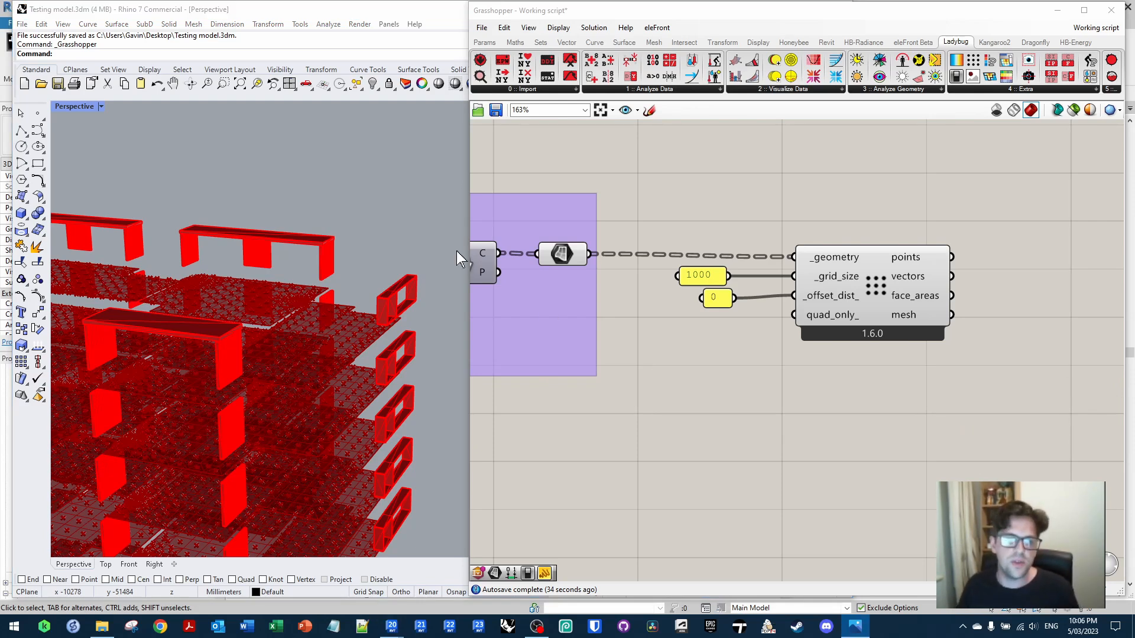
pyautogui.scroll(-2, 333, 274)
pyautogui.click(296, 295)
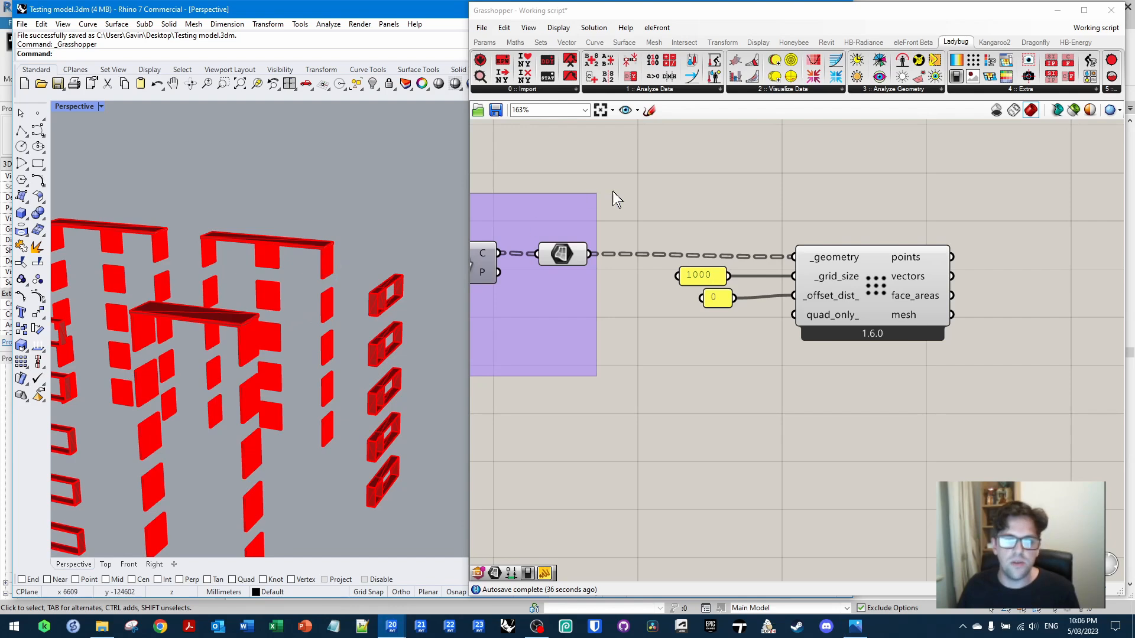
pyautogui.scroll(5, 310, 243)
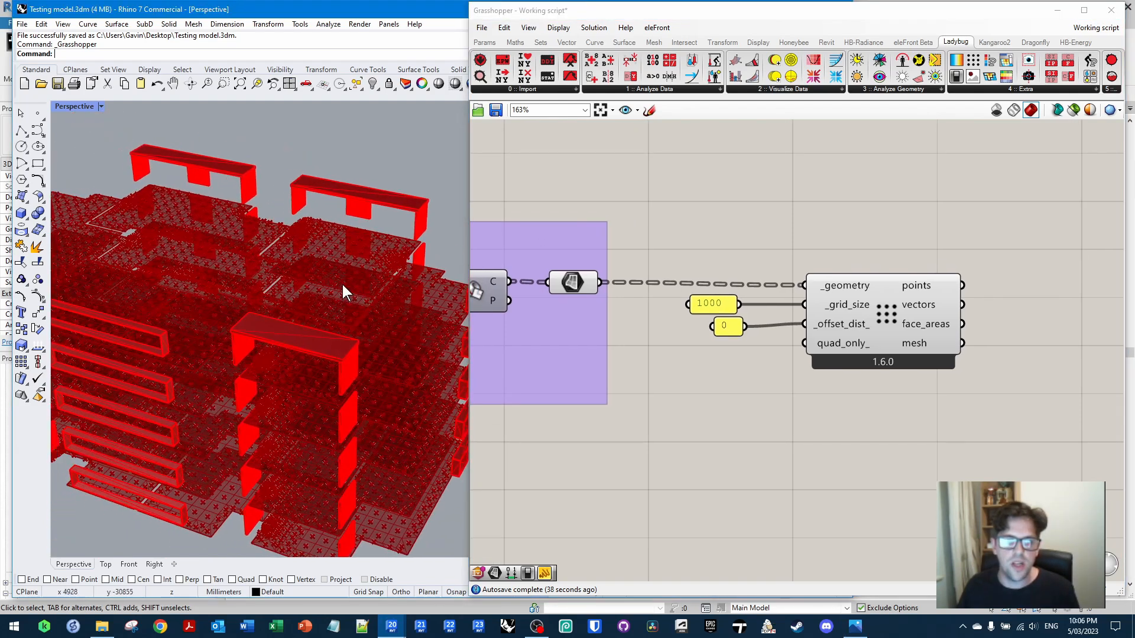
pyautogui.scroll(-5, 343, 285)
pyautogui.keyDown('shift'); pyautogui.moveTo(328, 304); pyautogui.dragTo(314, 305, button='right'); pyautogui.keyUp('shift')
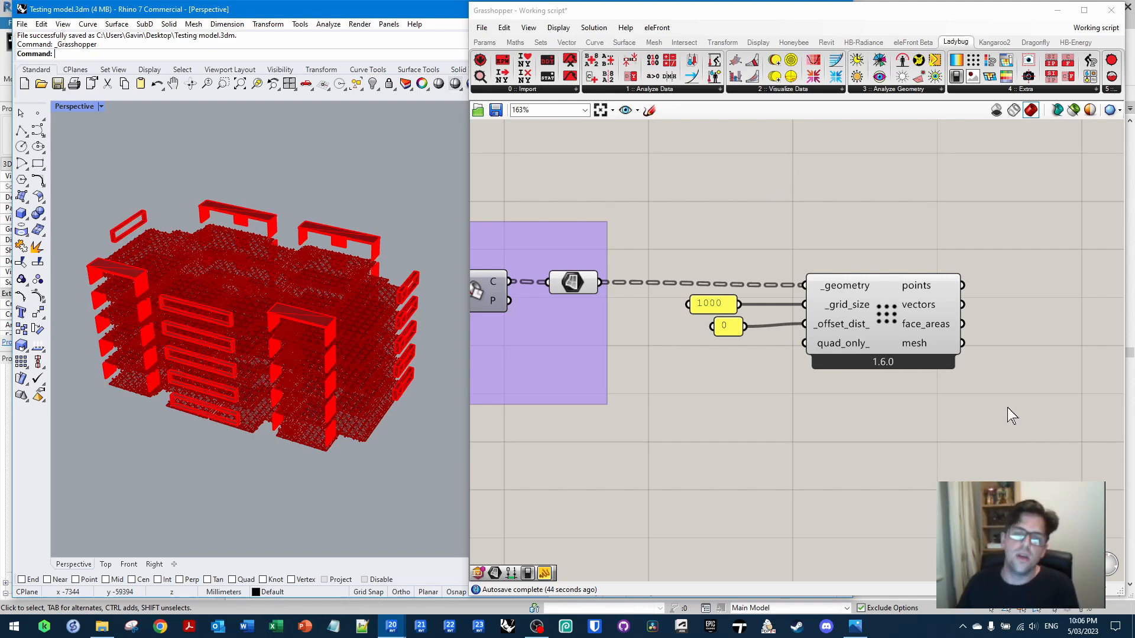
# Delete the Generate Point Grid component together with its two panels
pyautogui.moveTo(1023, 420); pyautogui.dragTo(704, 221)
pyautogui.press('Delete')
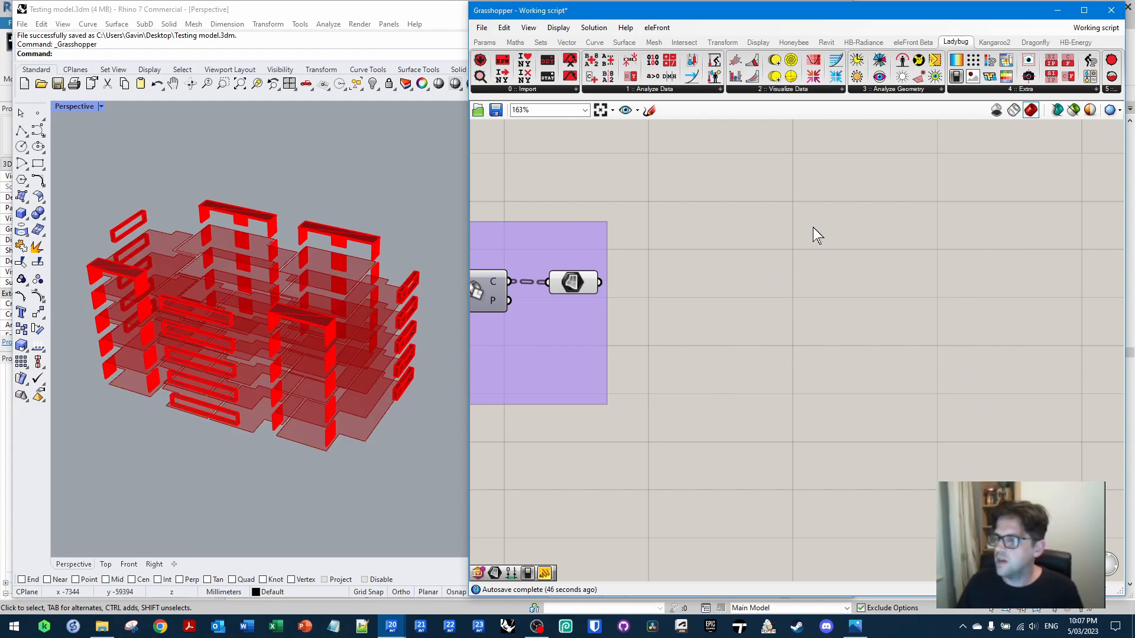
# Add a Stream Filter component and an LB FalseStartToggle beside the floor-surface group
pyautogui.doubleClick(813, 227)
pyautogui.write('STREAM FIL')
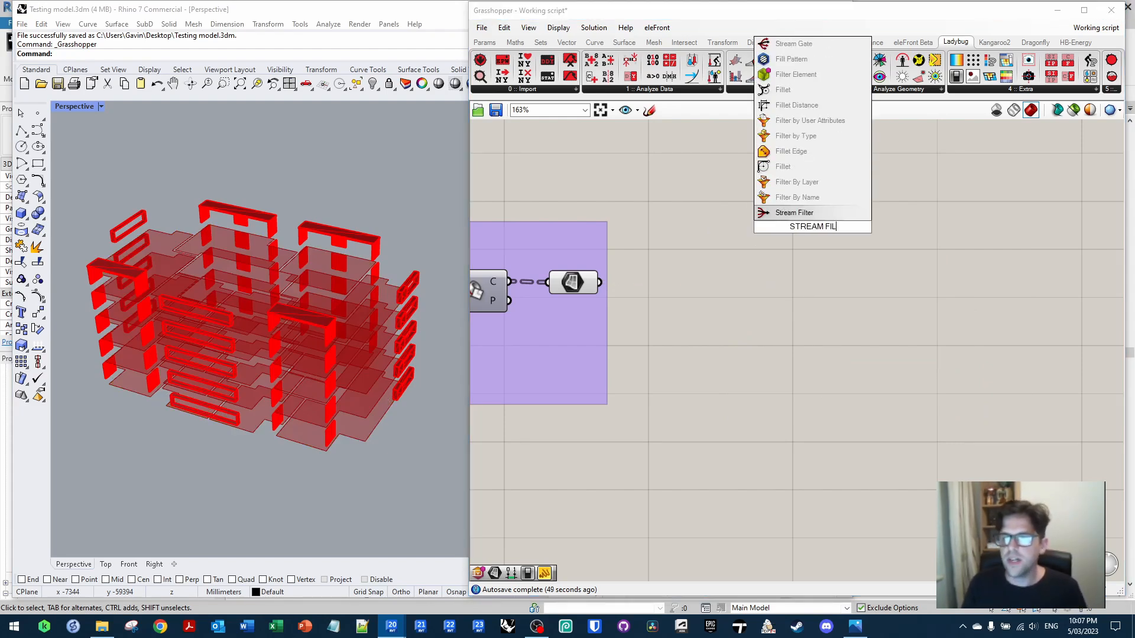
pyautogui.click(803, 213)
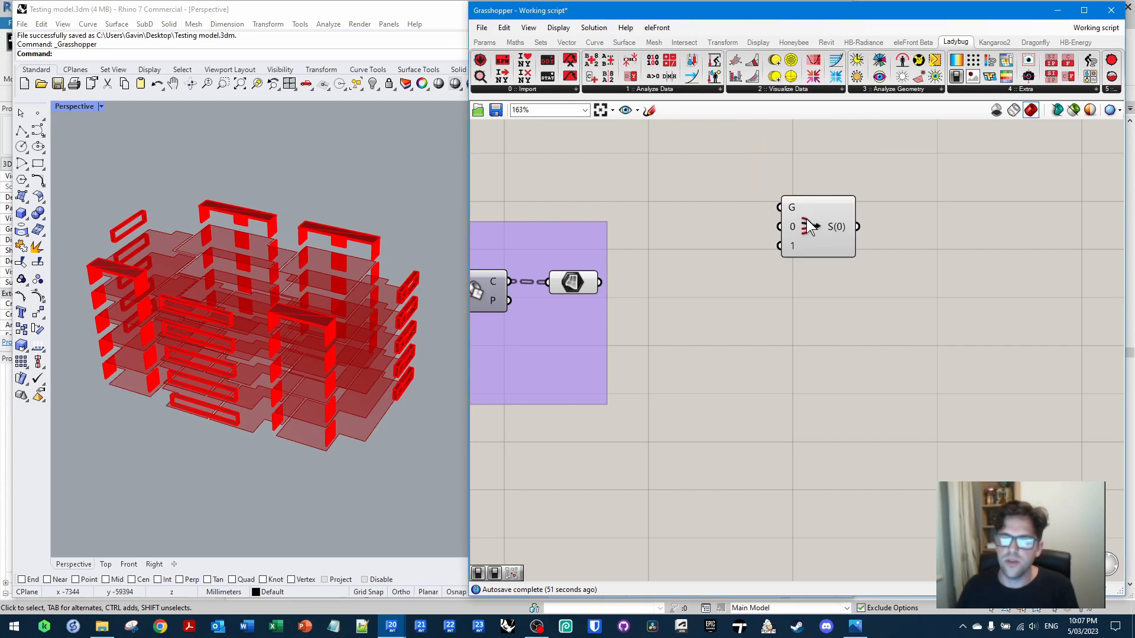
pyautogui.doubleClick(731, 177)
pyautogui.write('FALSE')
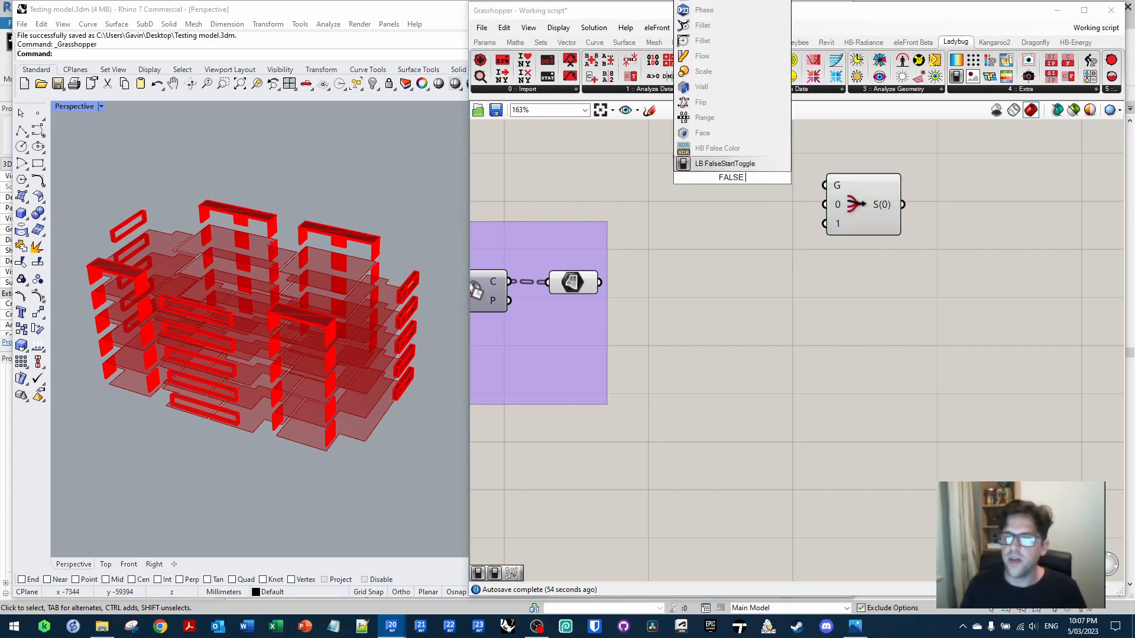
pyautogui.click(715, 164)
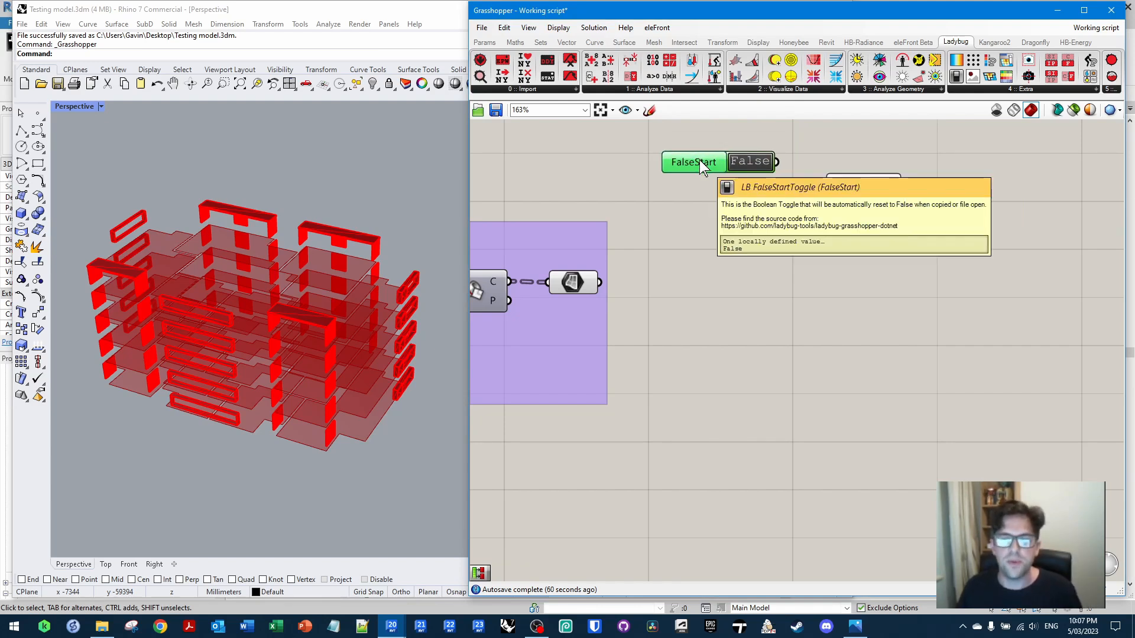
# Connect the FalseStart toggle to the G input of Stream Filter and the Surface parameter to its stream 1 input
pyautogui.moveTo(781, 161); pyautogui.dragTo(869, 168)
pyautogui.click(861, 280)
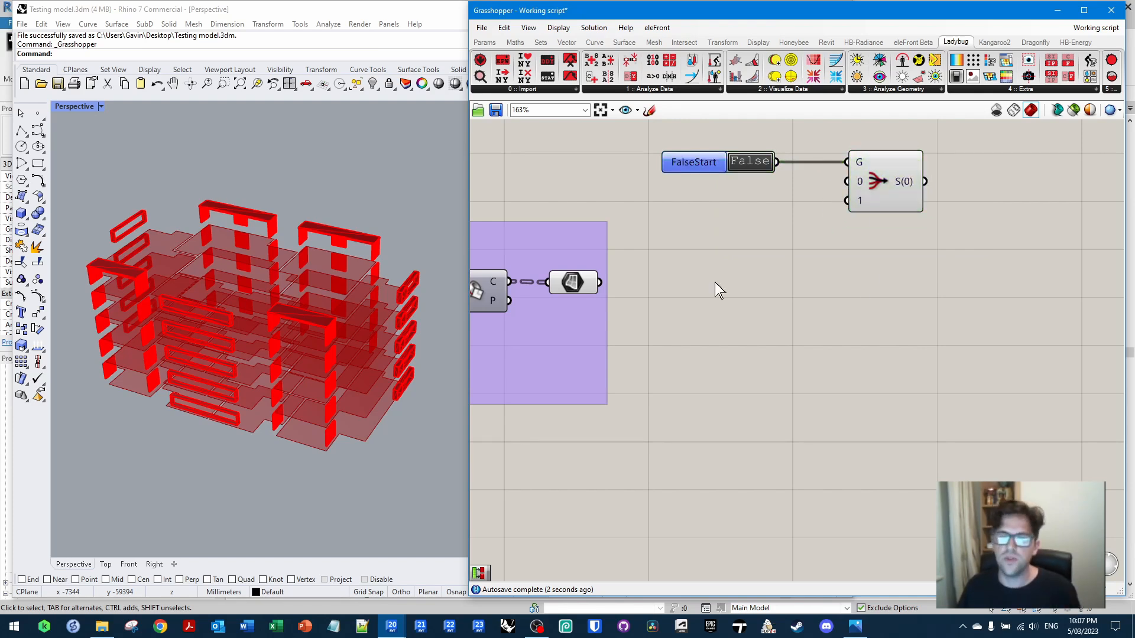
pyautogui.moveTo(601, 290); pyautogui.dragTo(846, 200)
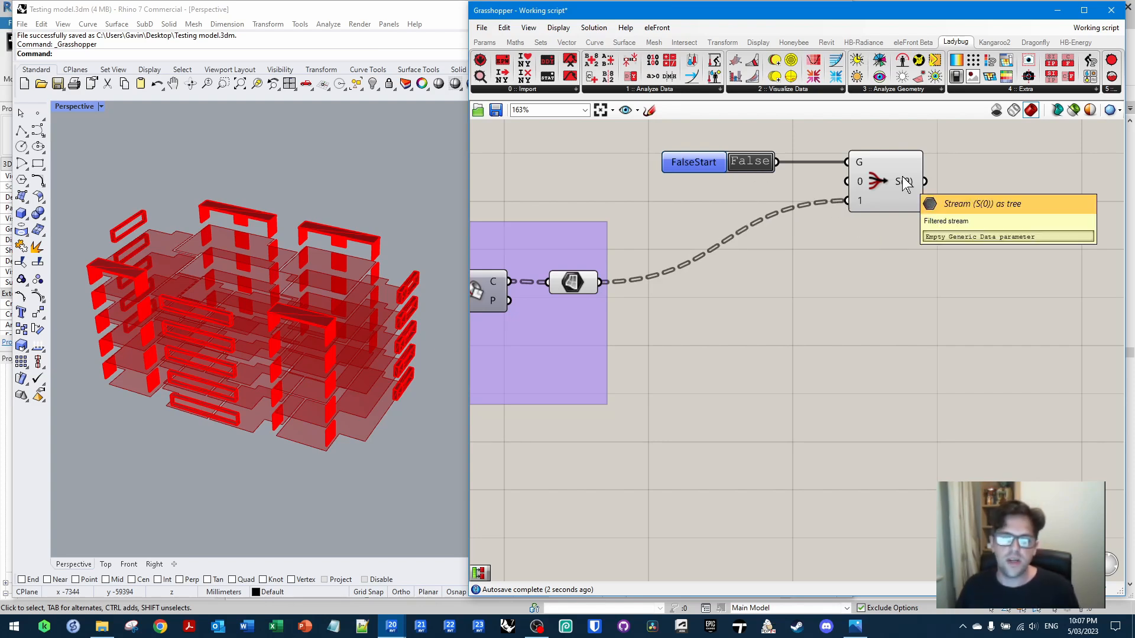
# Set the FalseStart toggle to True and flatten the output of Stream Filter
pyautogui.click(753, 164)
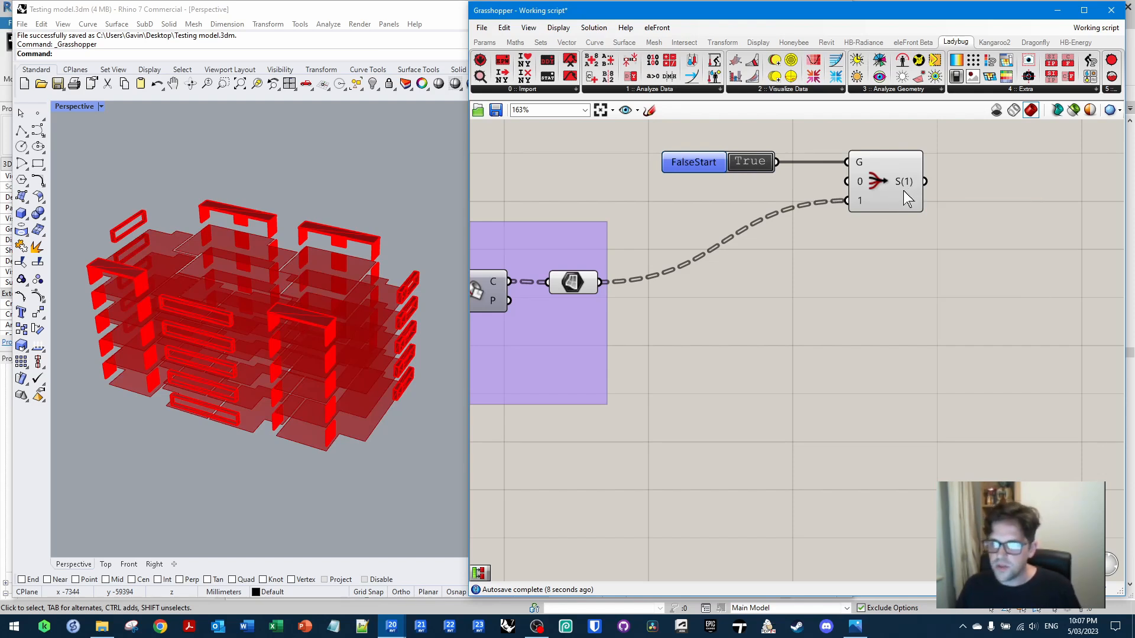
pyautogui.moveTo(905, 186); pyautogui.dragTo(818, 220, button='right')
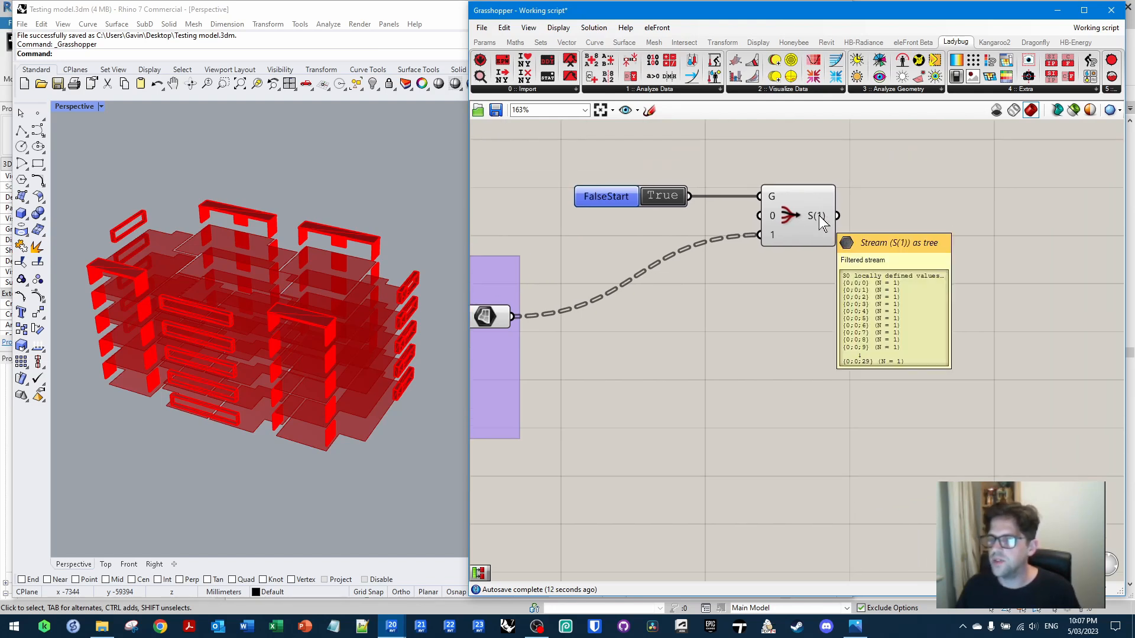
pyautogui.rightClick(818, 215)
pyautogui.click(869, 264)
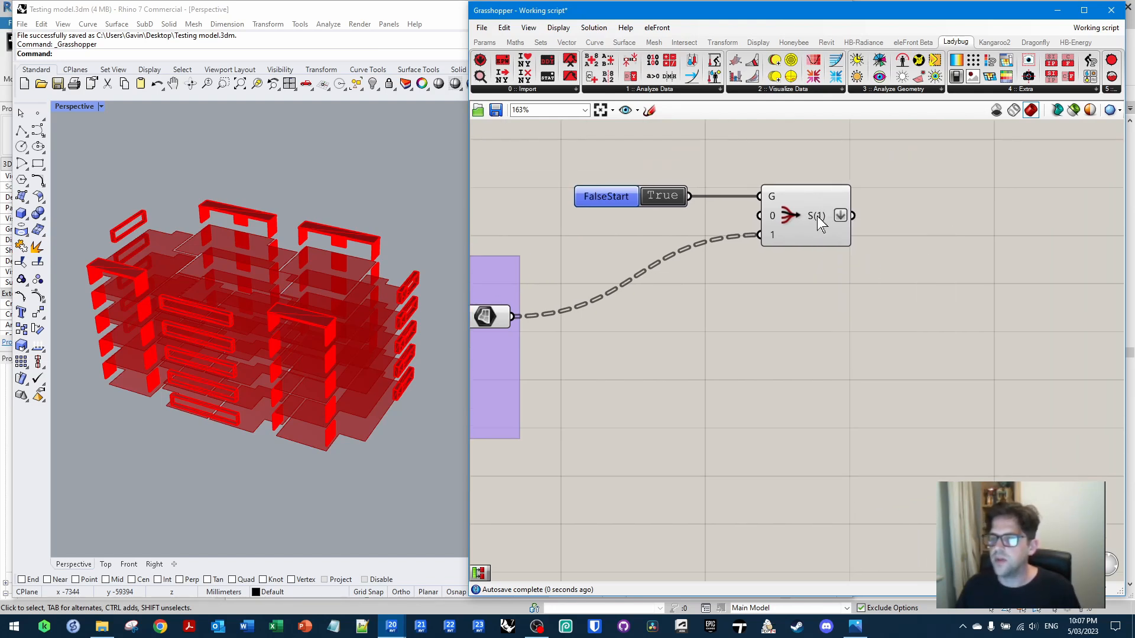
pyautogui.moveTo(817, 215)
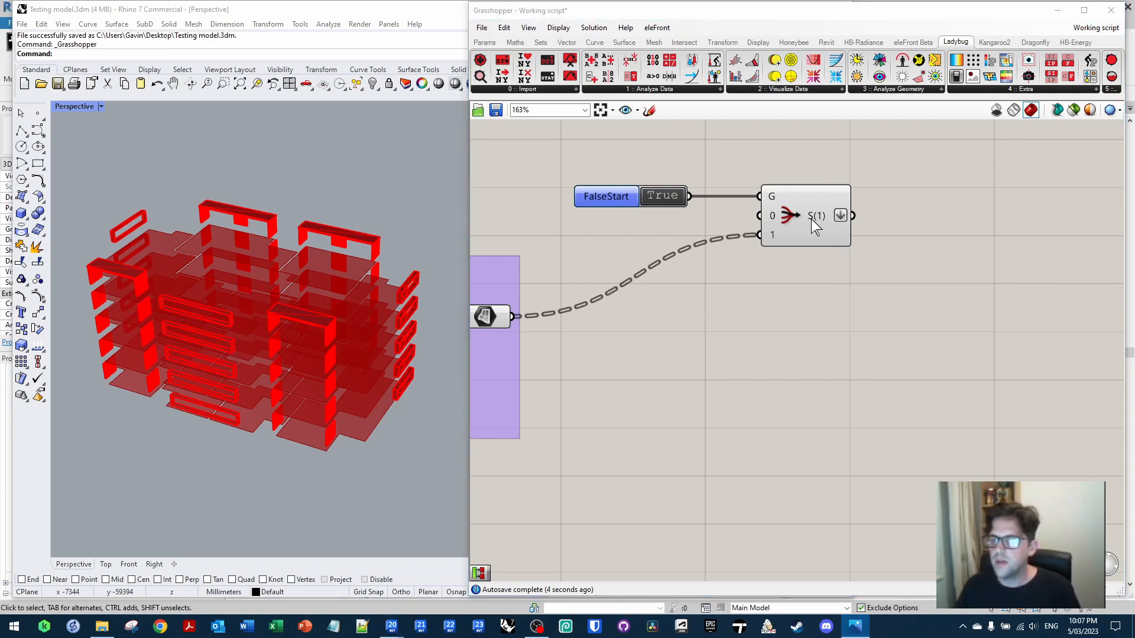
# Flatten the Surface parameter in the floor-surface group and remove the flatten setting from Stream Filter's output
pyautogui.moveTo(528, 304); pyautogui.dragTo(813, 269, button='right')
pyautogui.click(765, 279)
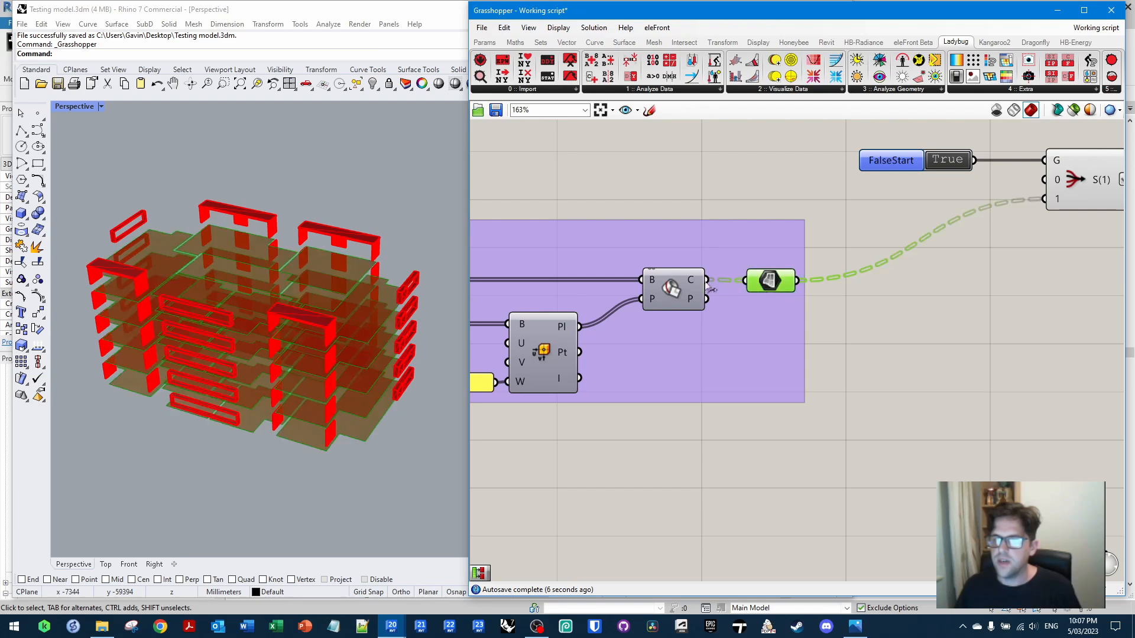
pyautogui.rightClick(785, 282)
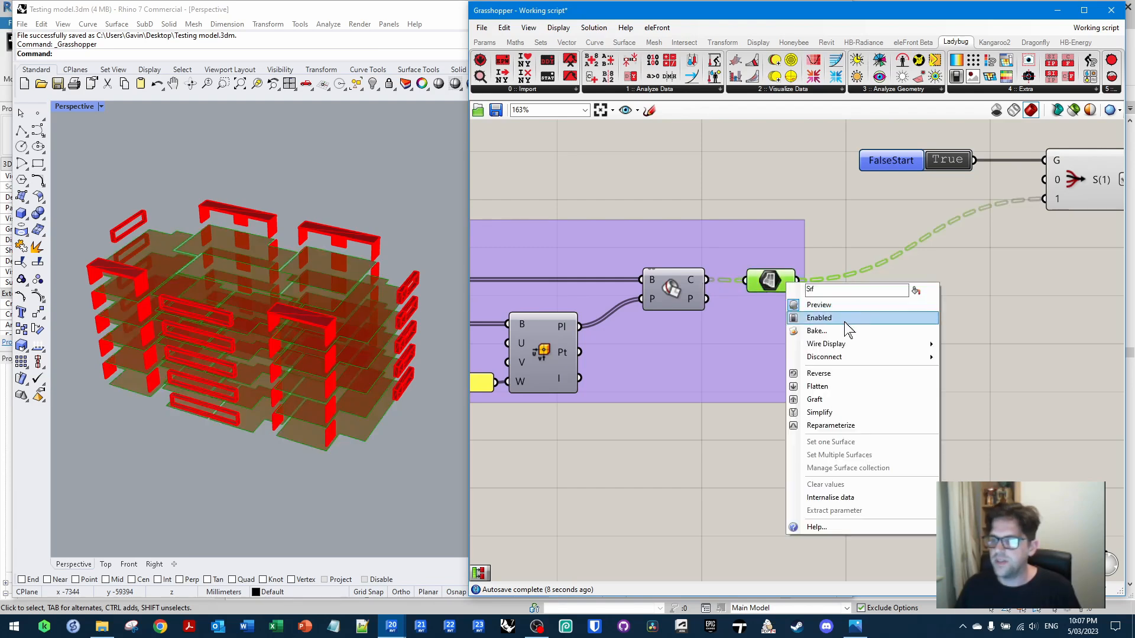
pyautogui.click(847, 383)
pyautogui.moveTo(982, 299); pyautogui.dragTo(776, 320, button='right')
pyautogui.rightClick(899, 204)
pyautogui.click(953, 253)
pyautogui.click(898, 237)
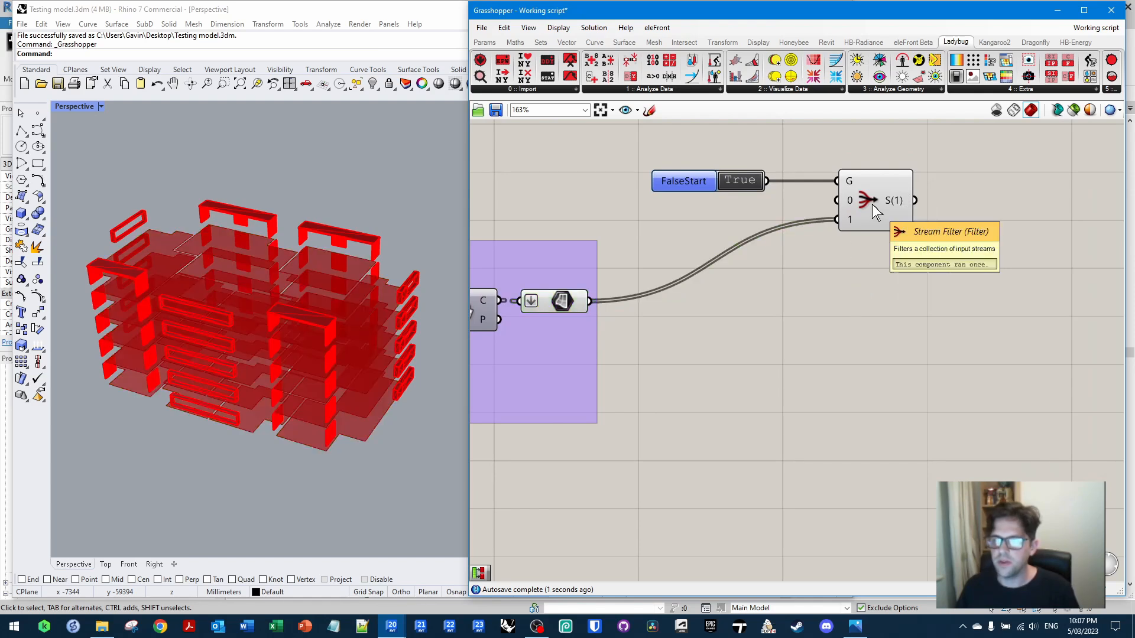
# Turn off the geometry preview of the Stream Filter component
pyautogui.click(868, 197)
pyautogui.rightClick(868, 197)
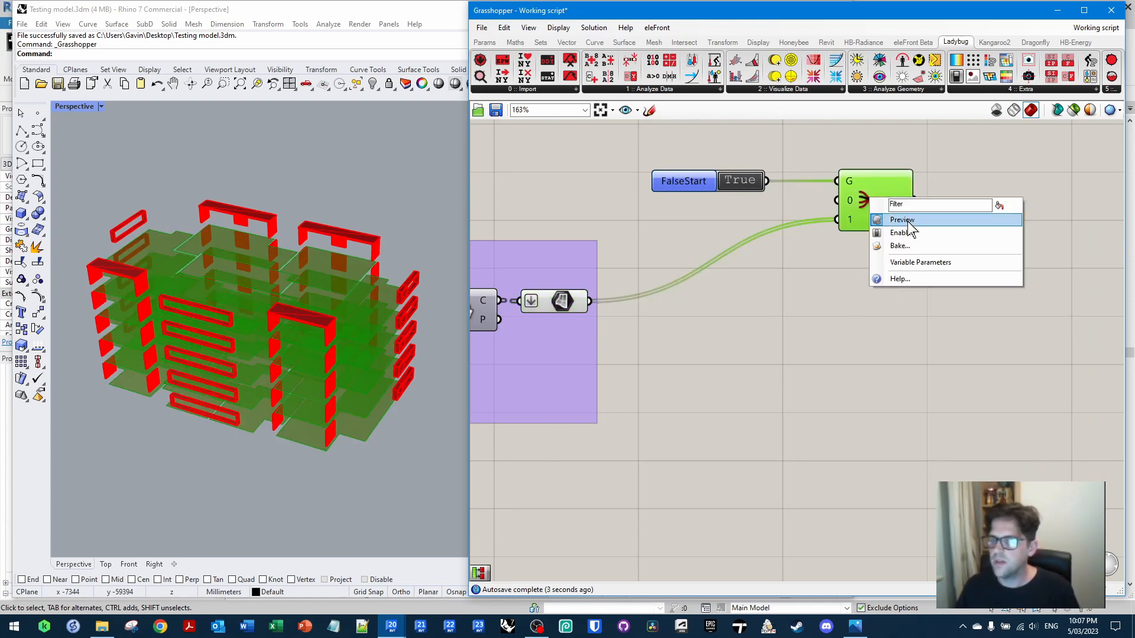
pyautogui.click(898, 221)
pyautogui.moveTo(905, 260); pyautogui.dragTo(772, 333, button='right')
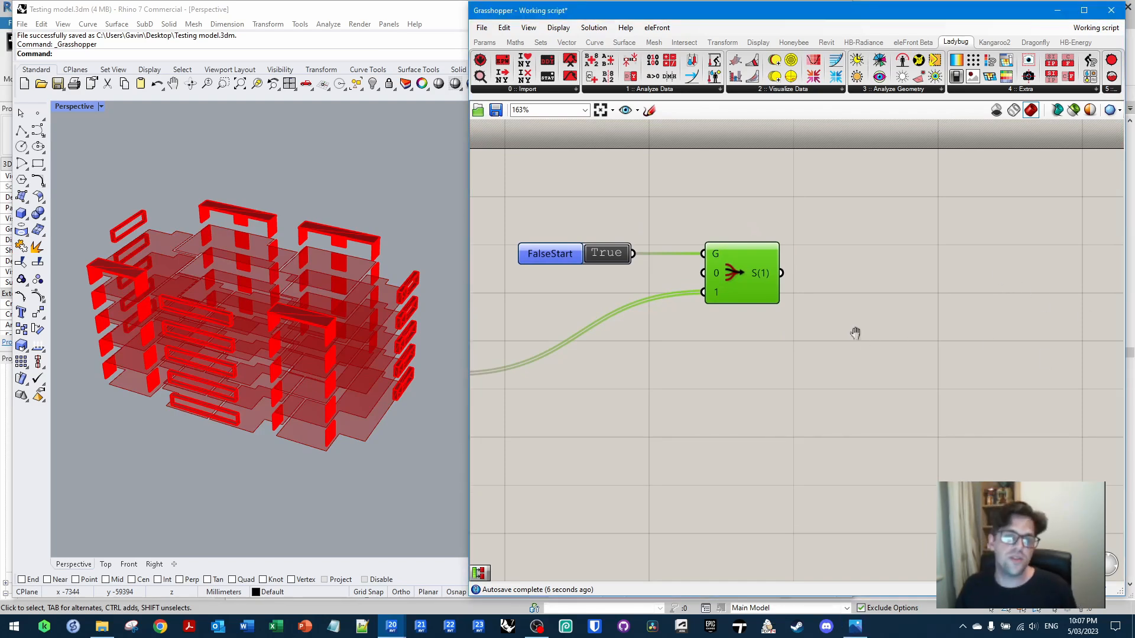
pyautogui.moveTo(856, 329); pyautogui.dragTo(805, 335, button='right')
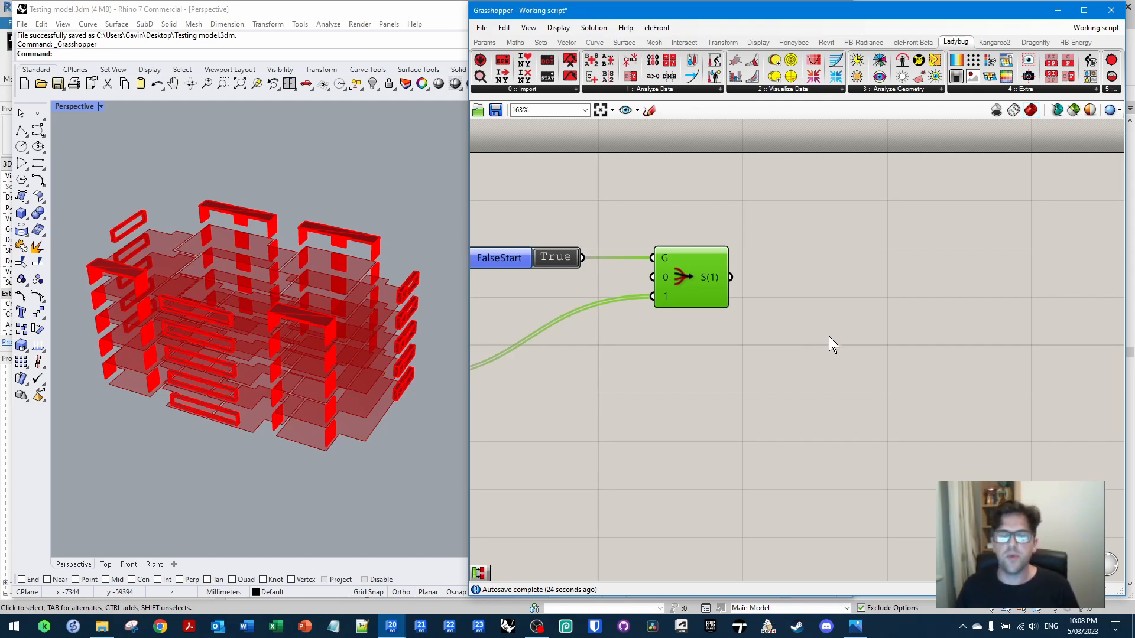
# Add a Bounding Box component, feed Stream Filter's output into its C input, and turn off its preview
pyautogui.moveTo(820, 336); pyautogui.dragTo(664, 317, button='right')
pyautogui.doubleClick(660, 309)
pyautogui.write('BB')
pyautogui.click(647, 281)
pyautogui.moveTo(554, 254); pyautogui.dragTo(659, 312)
pyautogui.moveTo(682, 304)
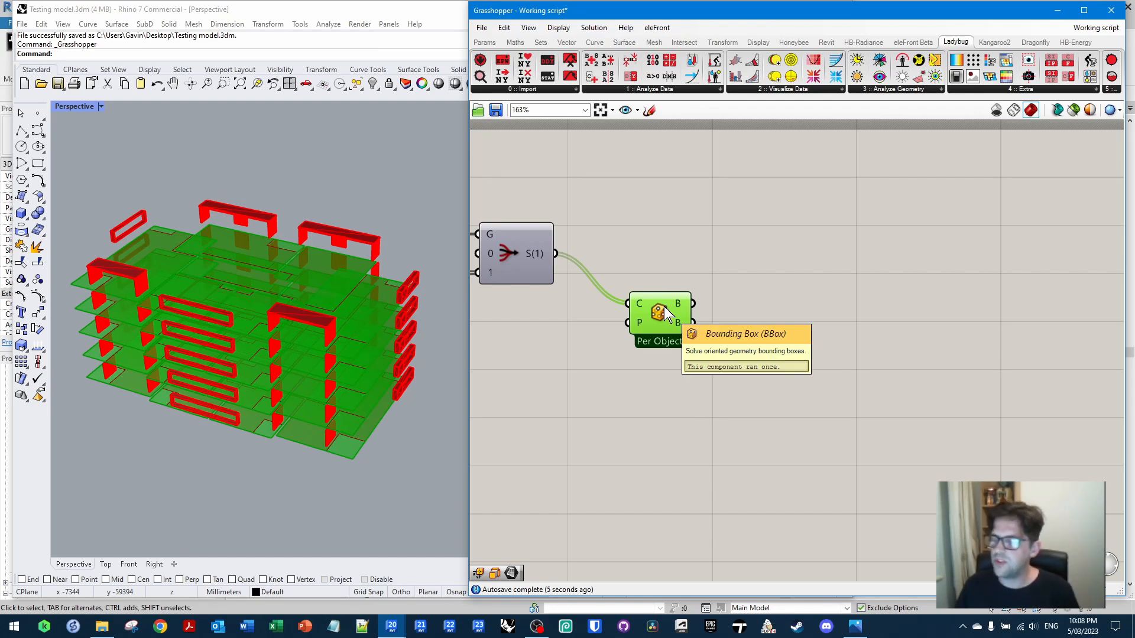
pyautogui.rightClick(661, 308)
pyautogui.click(702, 332)
# Add a Deconstruct Box component, connect Bounding Box's first B output to it, and space it farther from Bounding Box
pyautogui.moveTo(789, 336); pyautogui.dragTo(632, 311, button='right')
pyautogui.click(637, 271)
pyautogui.doubleClick(637, 269)
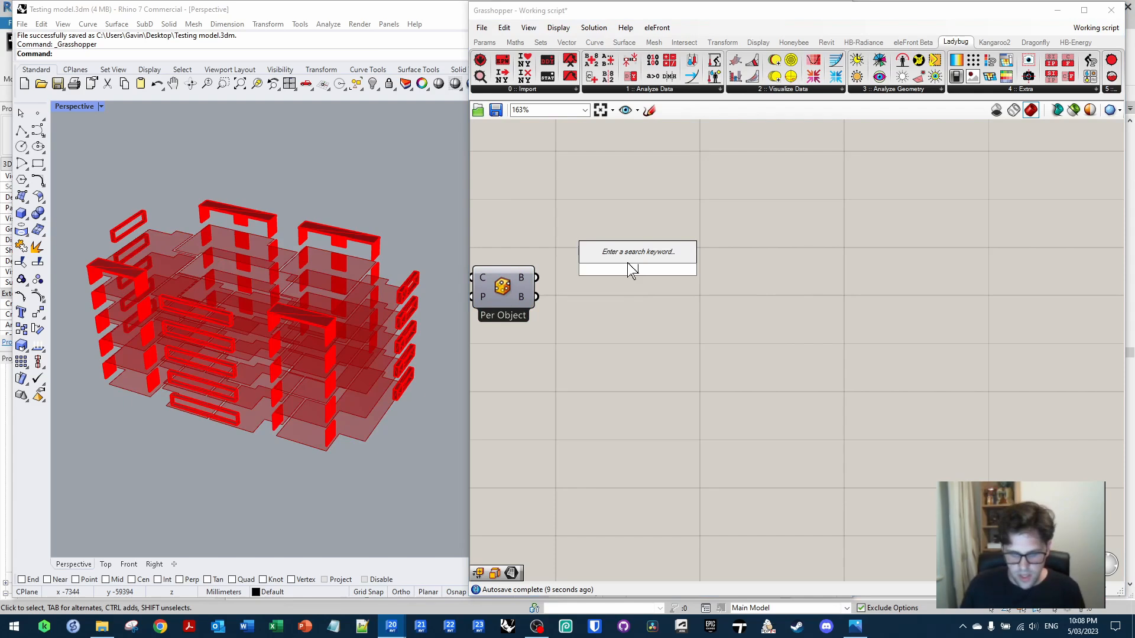
pyautogui.write('DECONSTR')
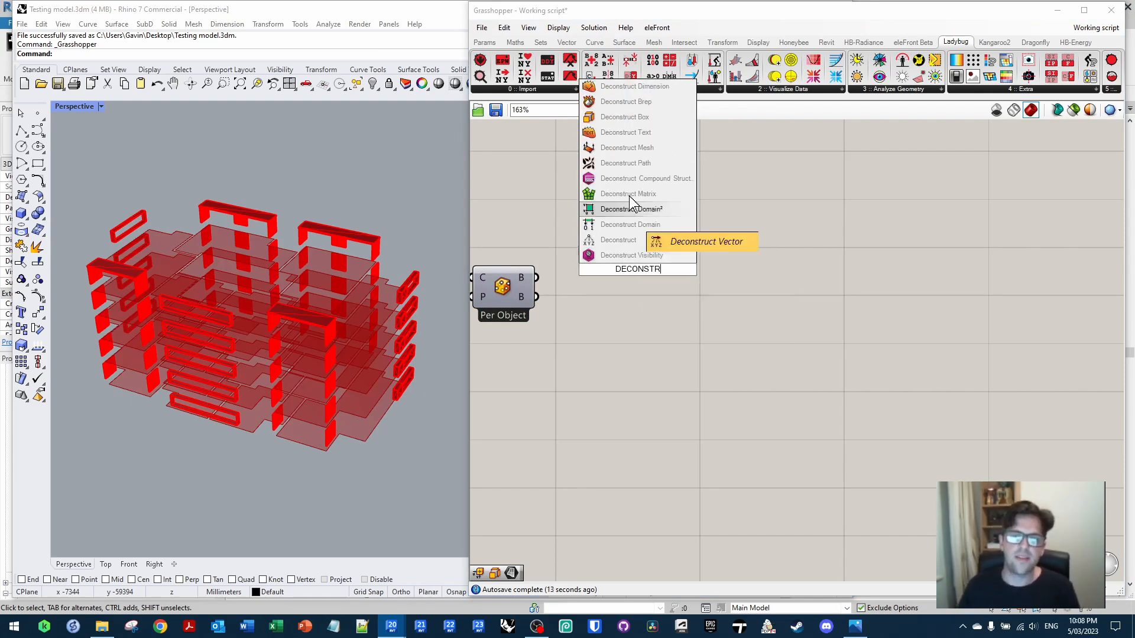
pyautogui.click(626, 117)
pyautogui.moveTo(536, 278); pyautogui.dragTo(611, 278)
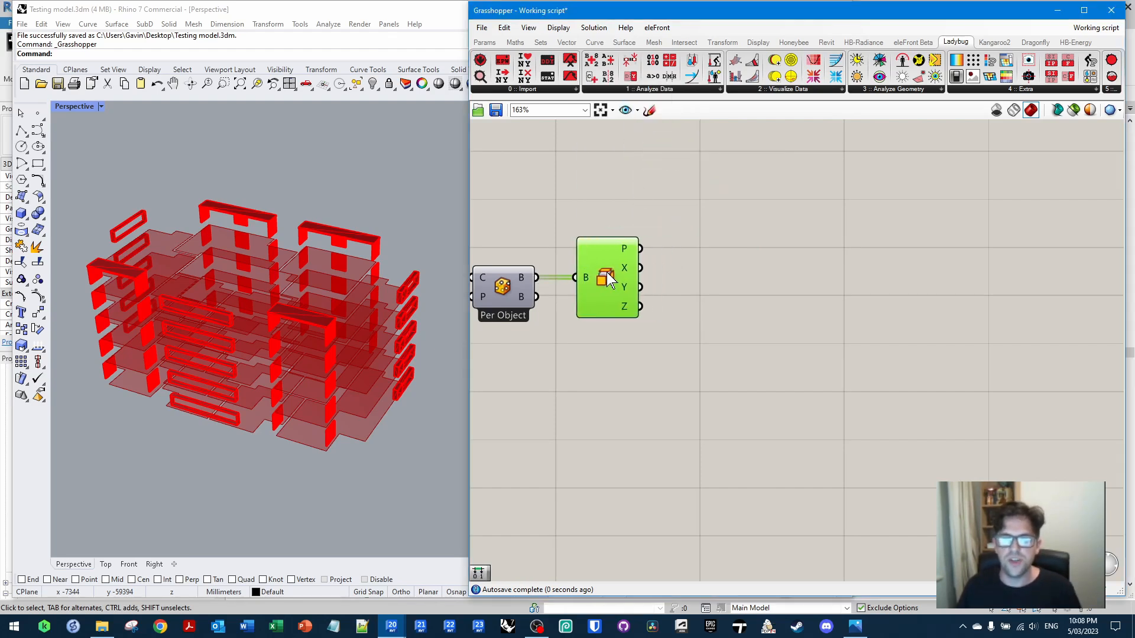
pyautogui.moveTo(631, 271)
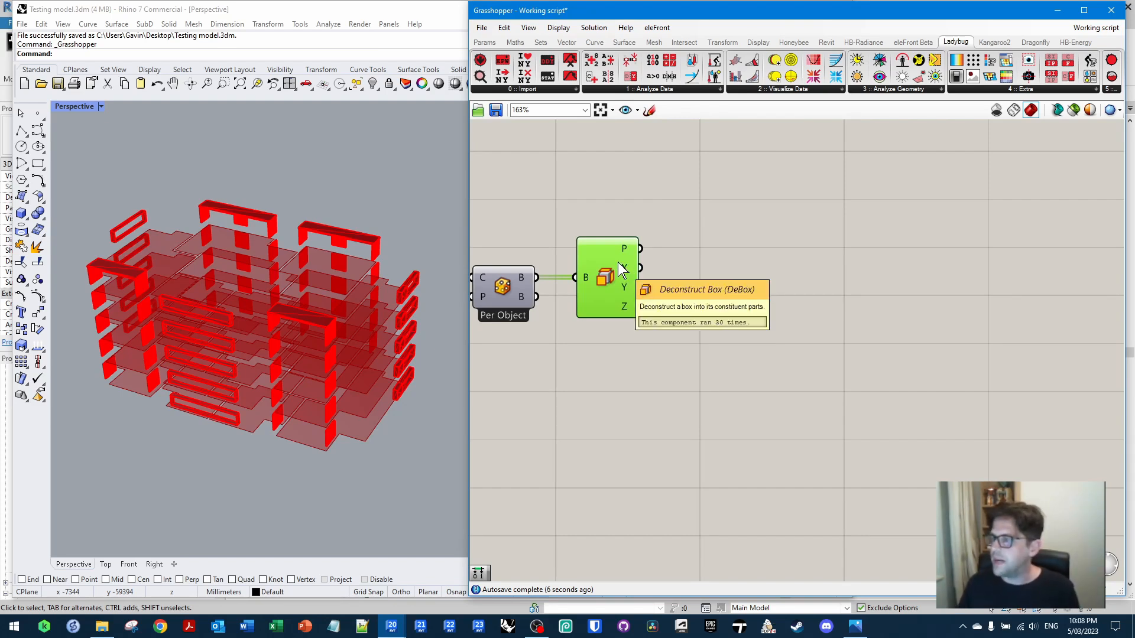
pyautogui.moveTo(713, 309); pyautogui.dragTo(777, 311, button='right')
pyautogui.moveTo(668, 280); pyautogui.dragTo(690, 281)
pyautogui.click(824, 295)
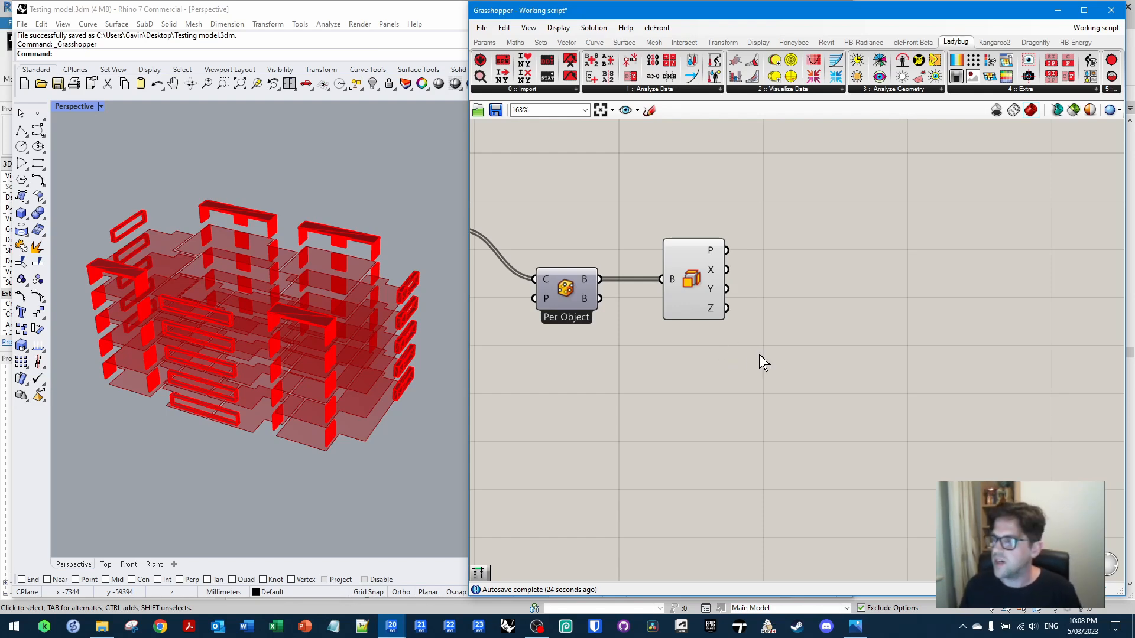
pyautogui.click(690, 276)
# Add an Evaluate Surface component below Deconstruct Box and connect Bounding Box's first B output to its S input
pyautogui.moveTo(724, 370); pyautogui.dragTo(751, 335, button='right')
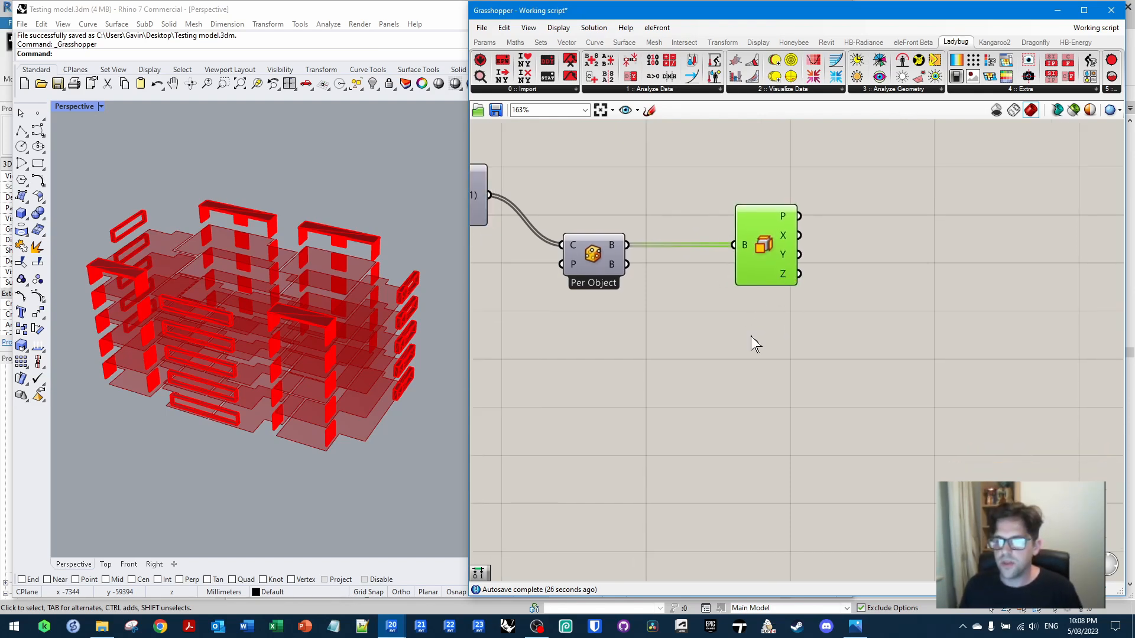
pyautogui.doubleClick(751, 336)
pyautogui.write('EVALUA')
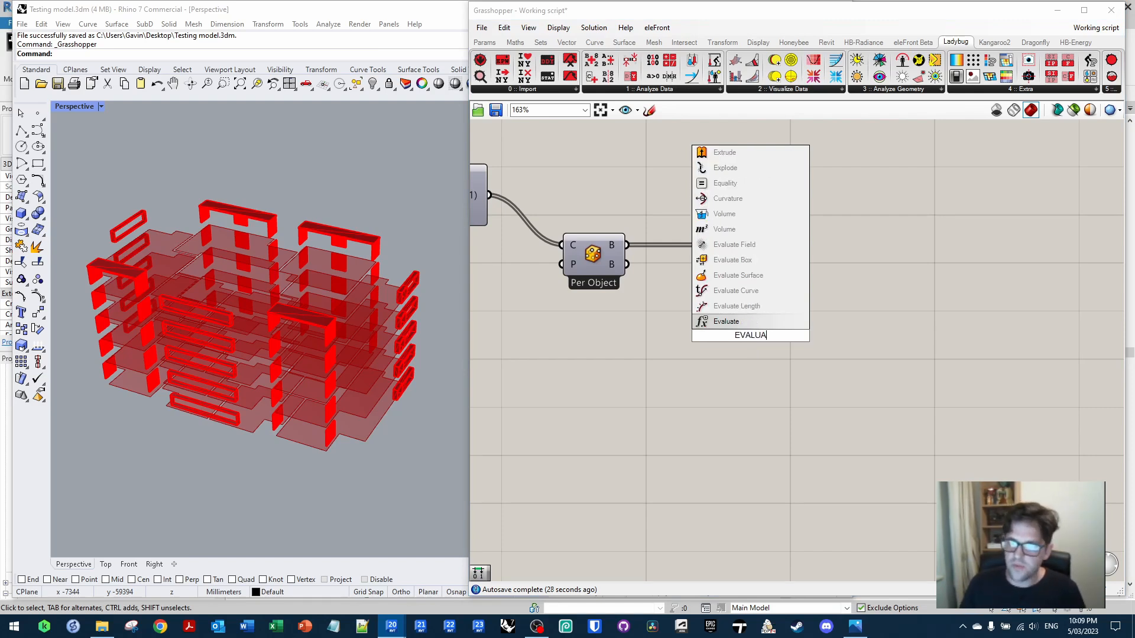
pyautogui.press('Return')
pyautogui.moveTo(749, 328); pyautogui.dragTo(776, 393)
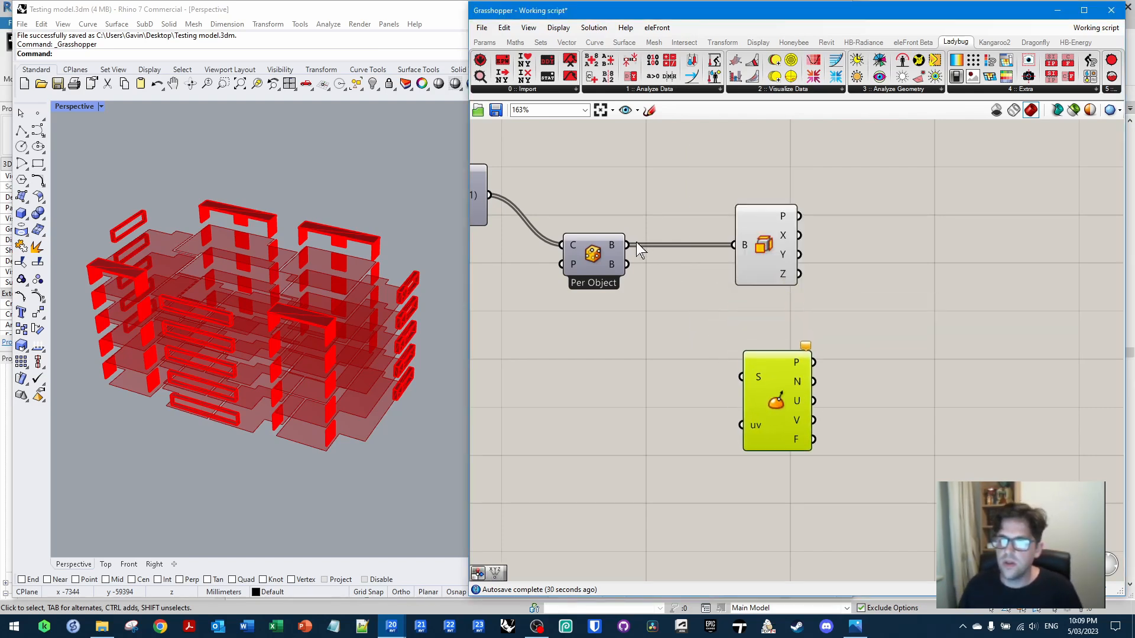
pyautogui.moveTo(626, 244); pyautogui.dragTo(808, 450)
pyautogui.moveTo(770, 256); pyautogui.dragTo(819, 253)
# Reparameterize the S input of Evaluate Surface
pyautogui.moveTo(890, 333); pyautogui.dragTo(852, 222, button='right')
pyautogui.rightClick(756, 330)
pyautogui.click(800, 459)
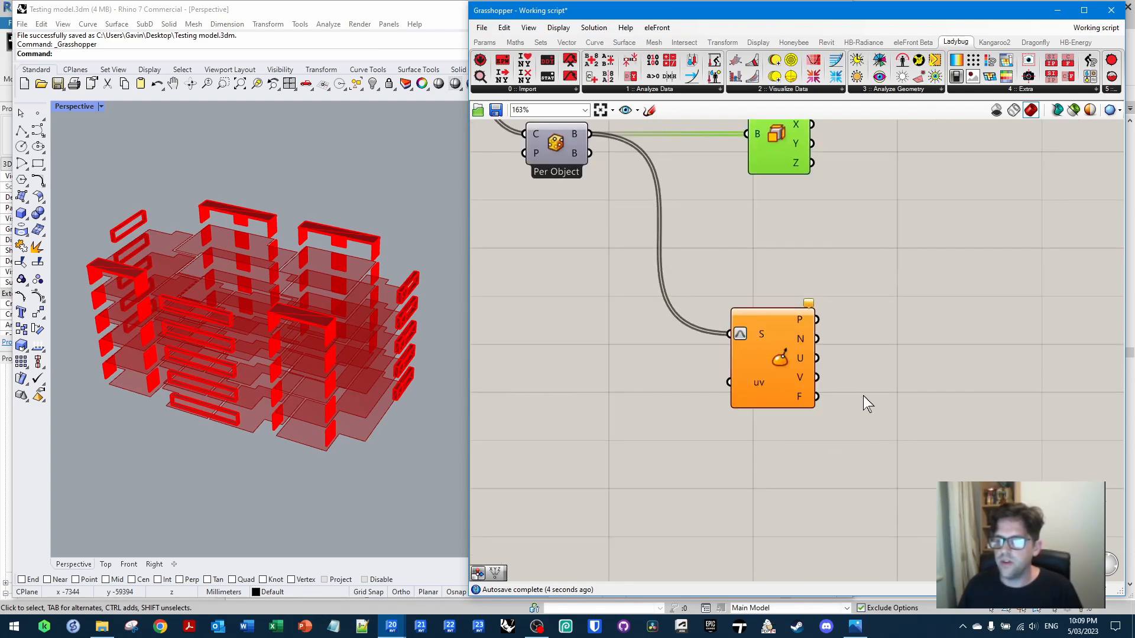
# Add a Construct Point component and connect its Pt output to the uv input of Evaluate Surface
pyautogui.moveTo(861, 400); pyautogui.dragTo(935, 341, button='right')
pyautogui.doubleClick(704, 315)
pyautogui.write('XYZ')
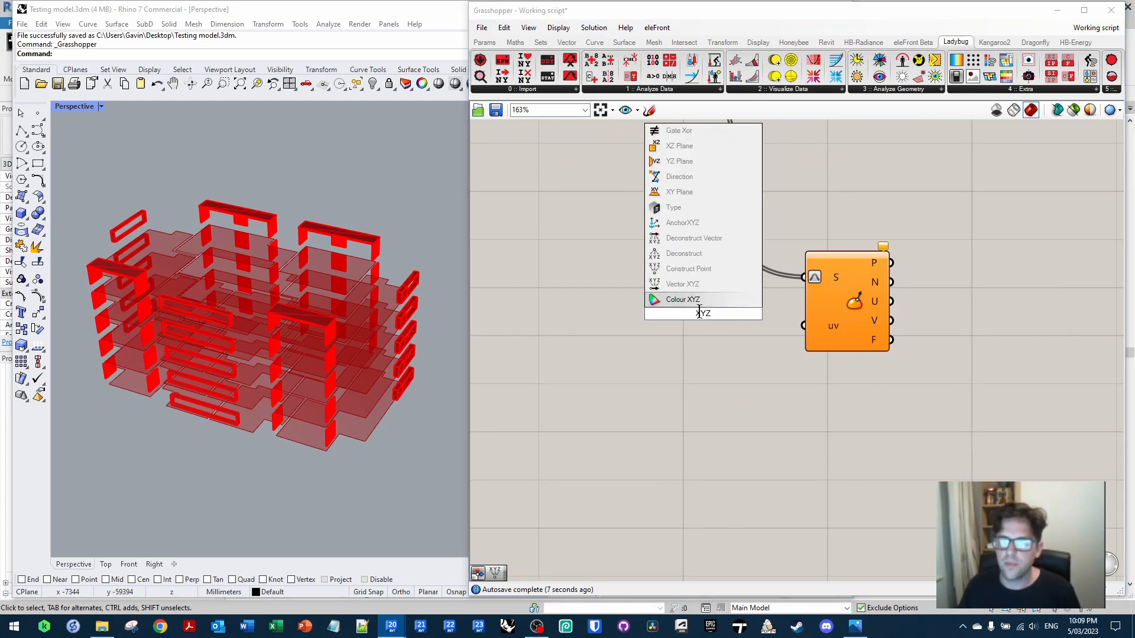
pyautogui.click(708, 270)
pyautogui.moveTo(802, 326); pyautogui.dragTo(753, 332)
pyautogui.click(695, 257)
pyautogui.moveTo(657, 254); pyautogui.dragTo(588, 278, button='right')
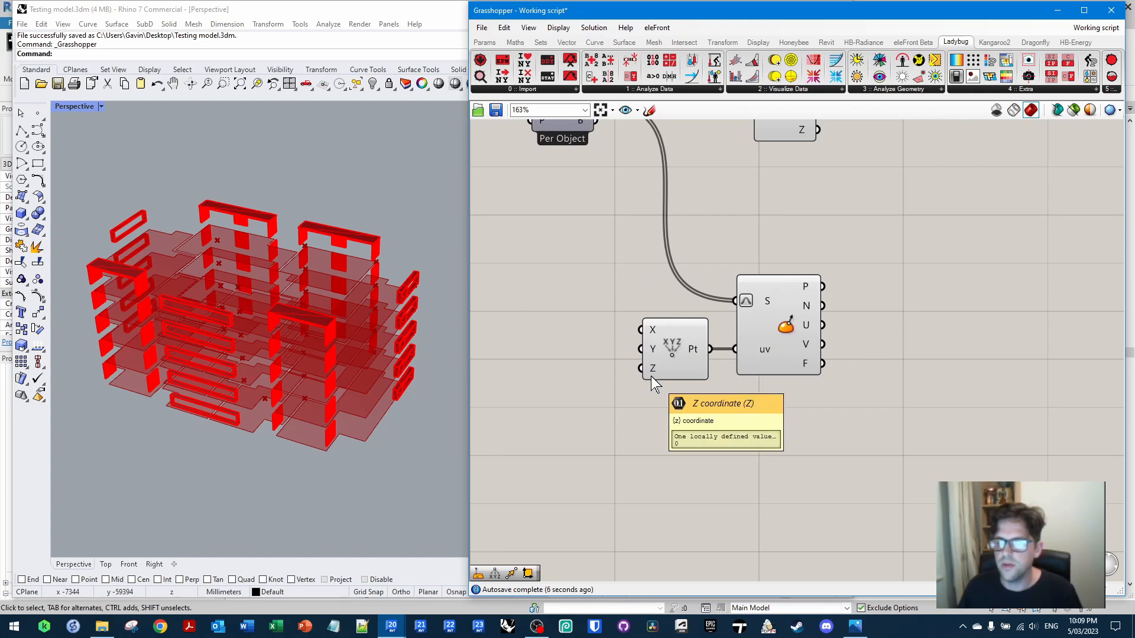
pyautogui.moveTo(838, 414); pyautogui.dragTo(775, 423, button='right')
# Examine where the Evaluate Surface points fall on the bedroom floors in the Rhino perspective view
pyautogui.click(702, 322)
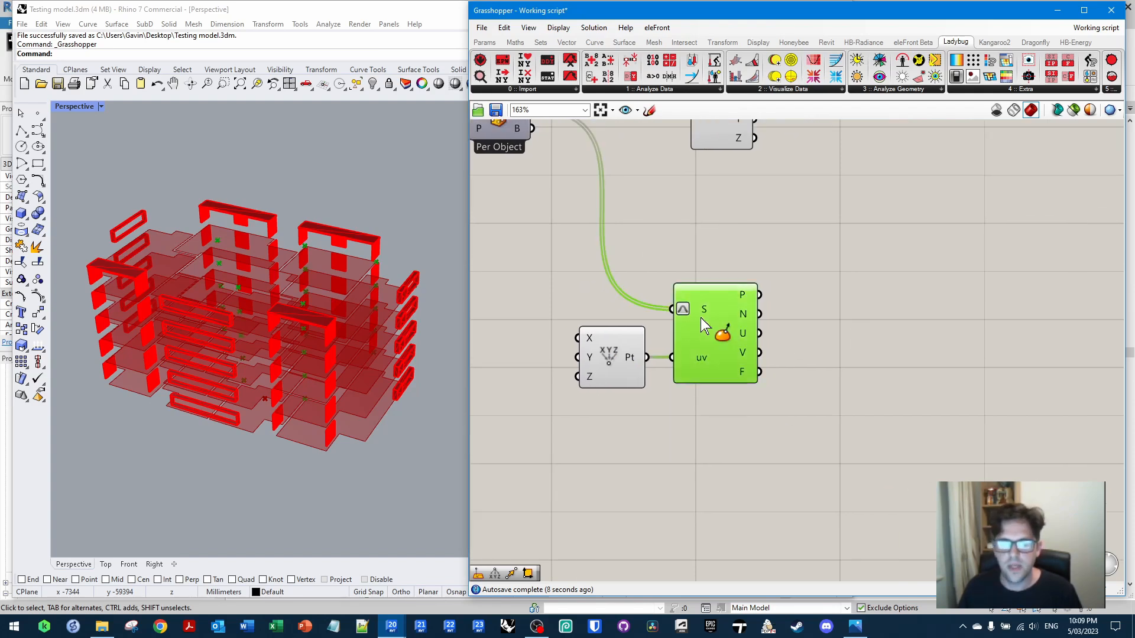
pyautogui.moveTo(299, 354); pyautogui.dragTo(360, 385, button='right')
pyautogui.scroll(6, 360, 385)
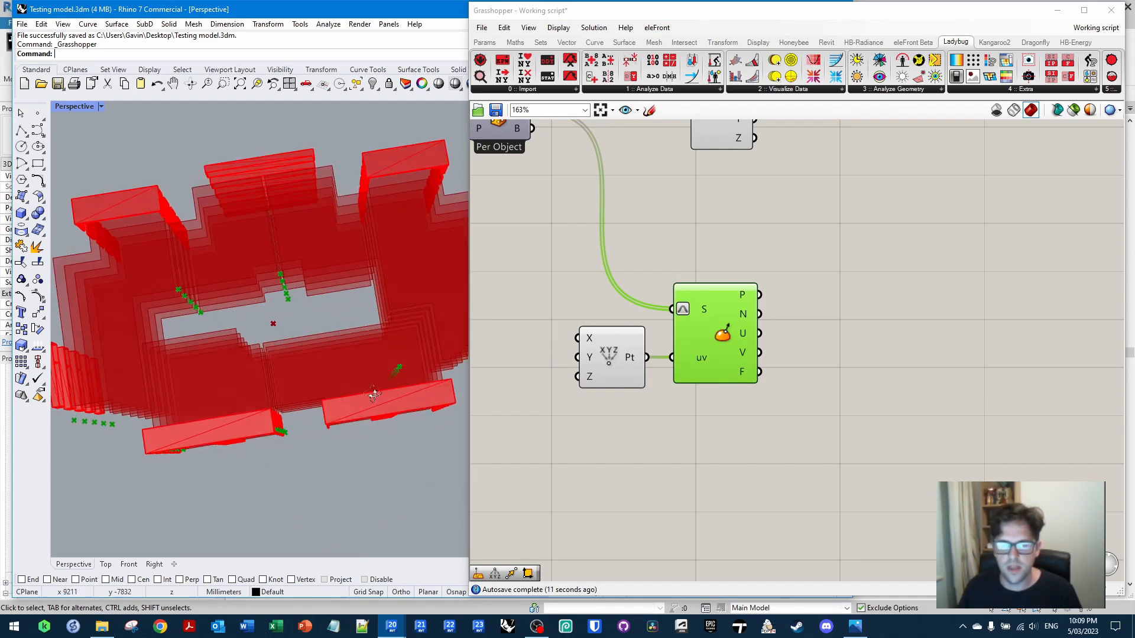
pyautogui.scroll(-5, 366, 407)
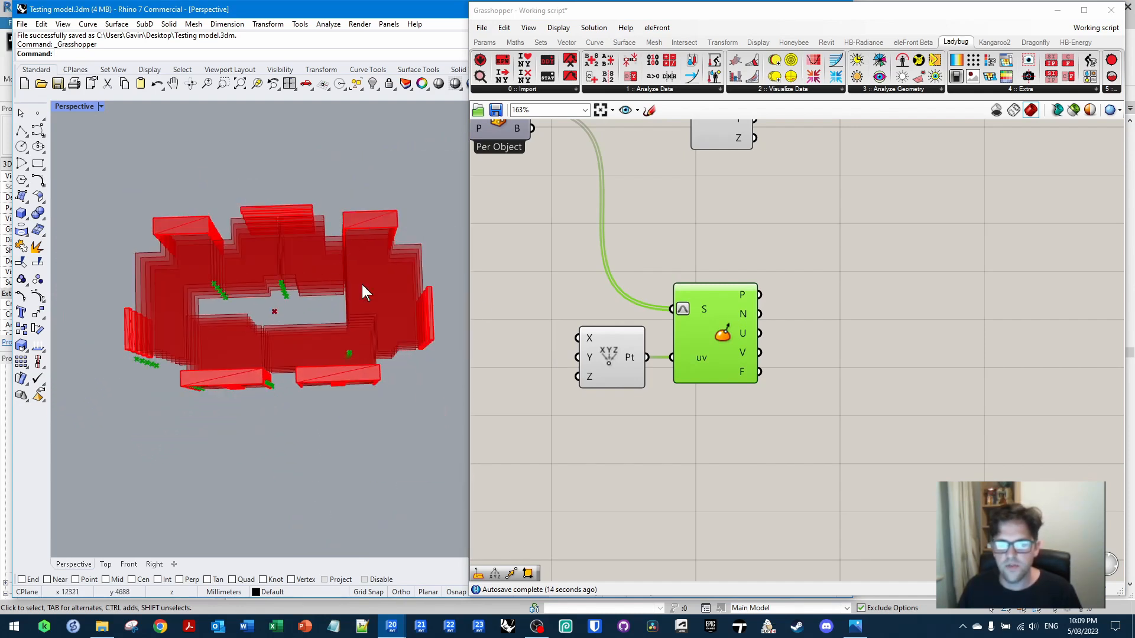
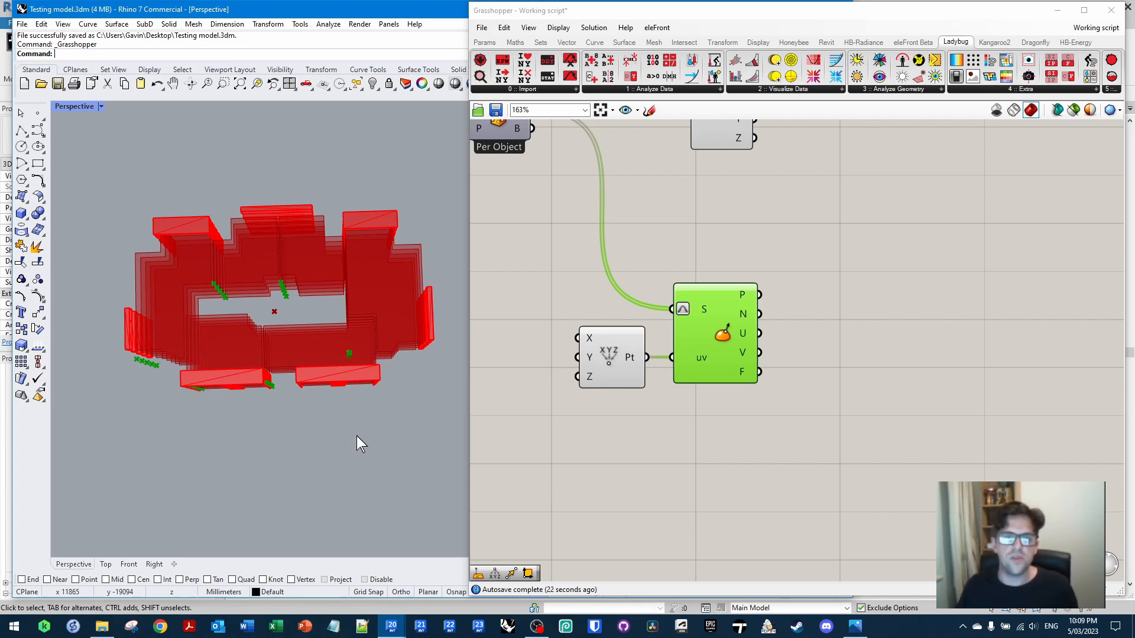
pyautogui.click(885, 260)
# Add a Deconstruct Domain component beside Deconstruct Box
pyautogui.moveTo(779, 318); pyautogui.dragTo(731, 321, button='right')
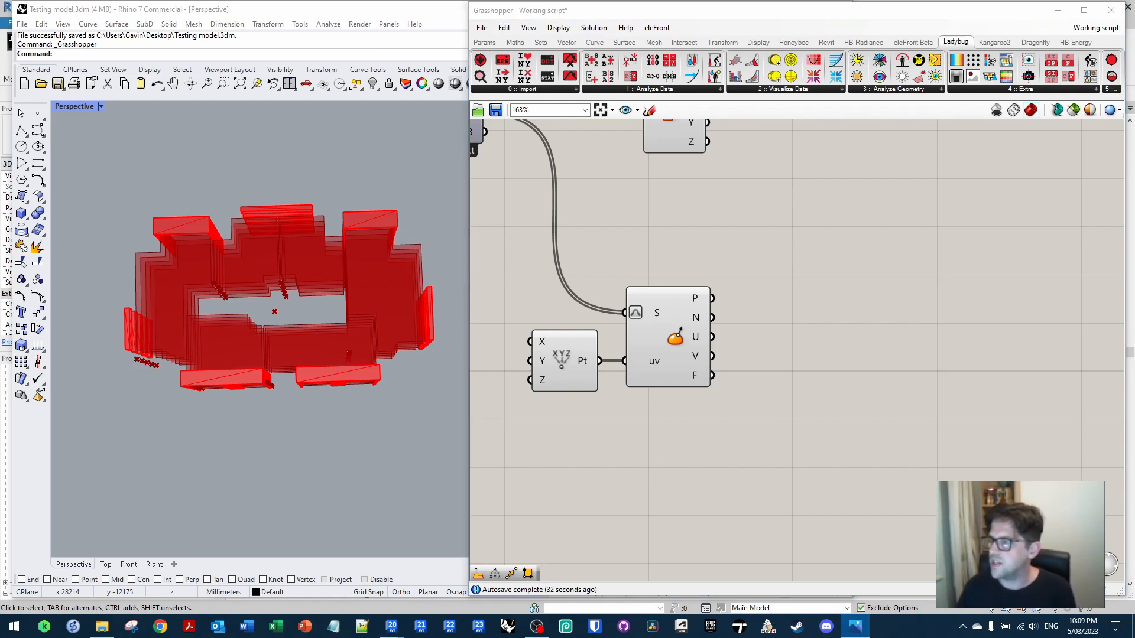
pyautogui.moveTo(792, 183); pyautogui.dragTo(792, 337, button='right')
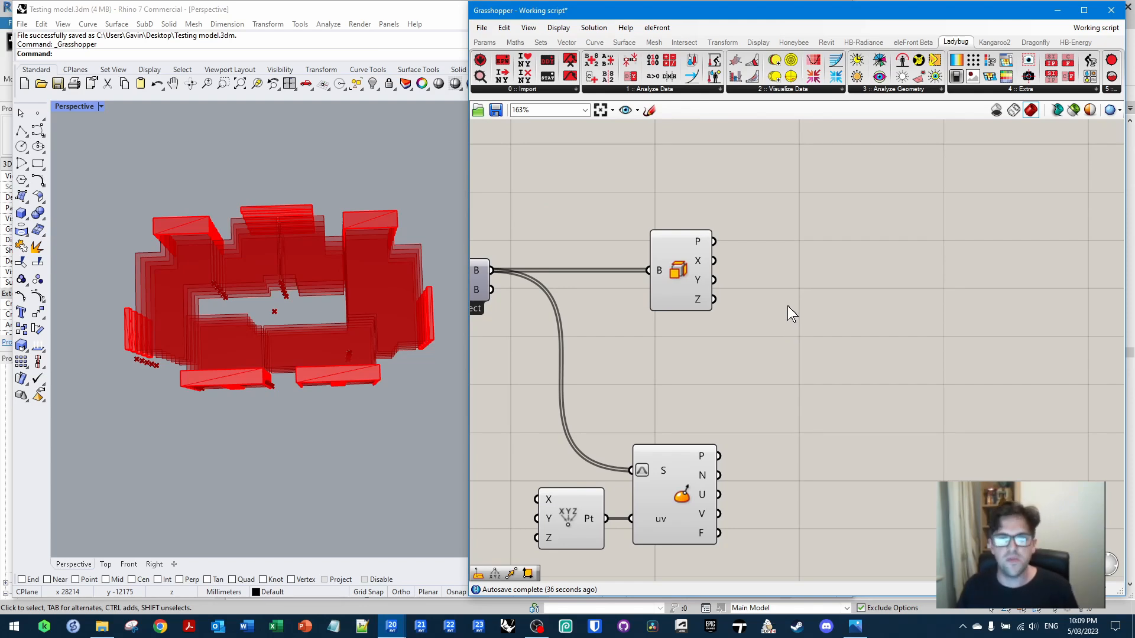
pyautogui.moveTo(824, 259); pyautogui.dragTo(707, 250, button='right')
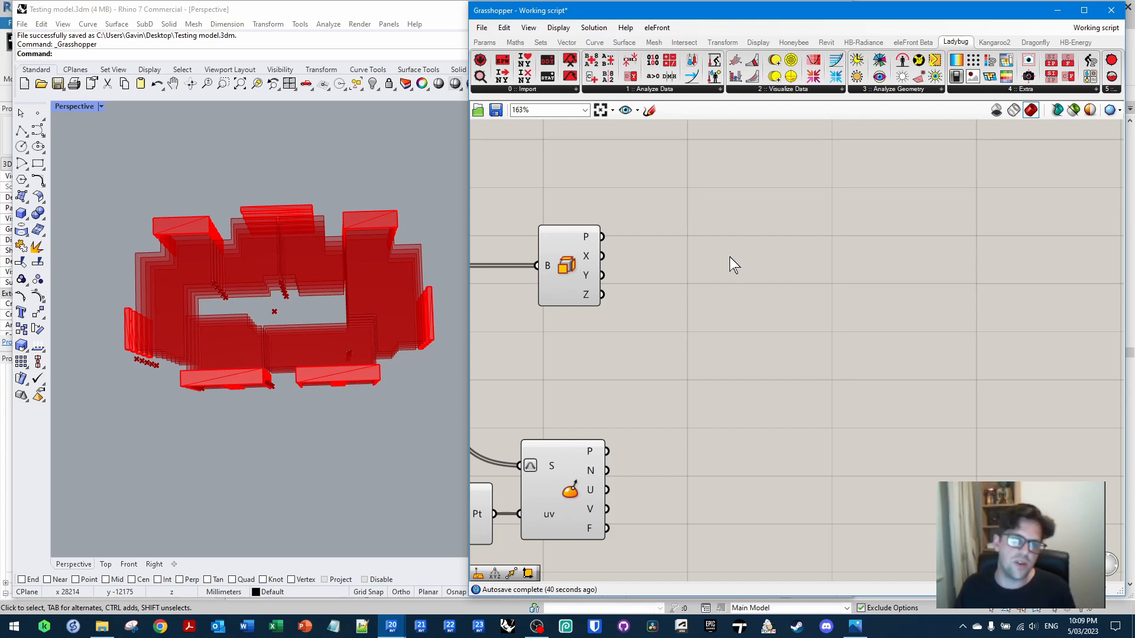
pyautogui.moveTo(743, 237); pyautogui.dragTo(690, 248, button='right')
pyautogui.click(699, 233)
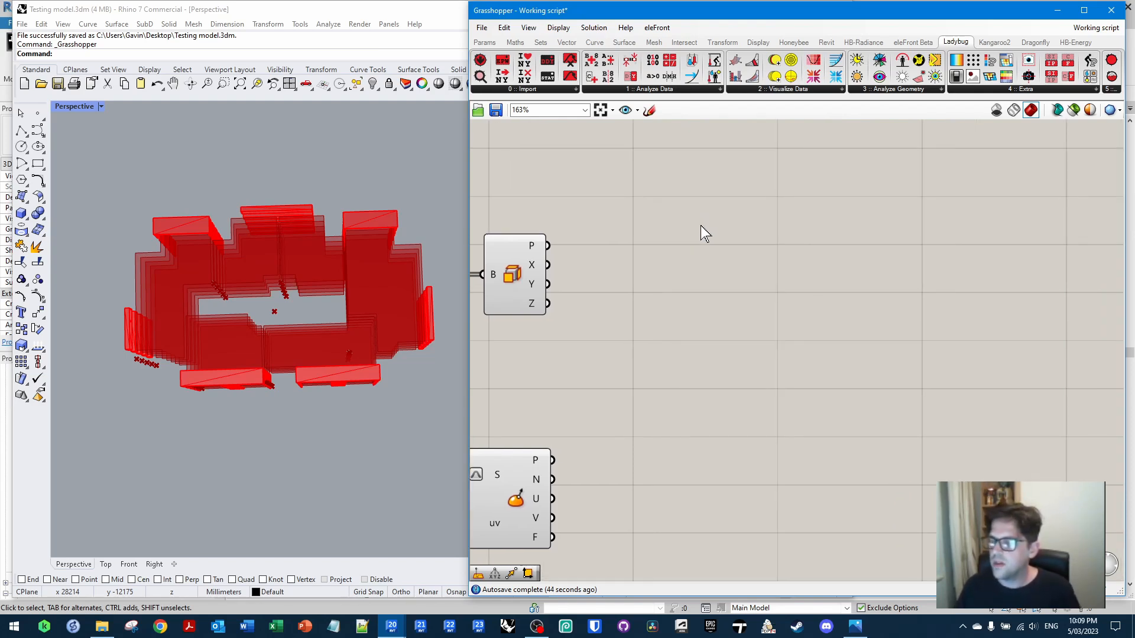
pyautogui.doubleClick(700, 226)
pyautogui.write('DECON')
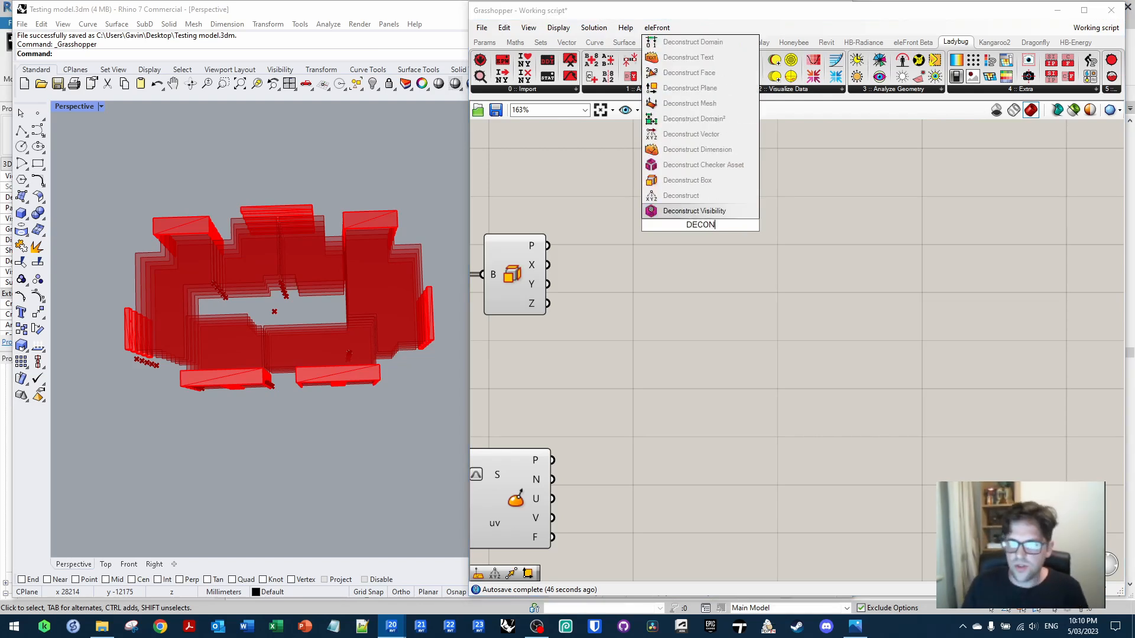
pyautogui.write('ST')
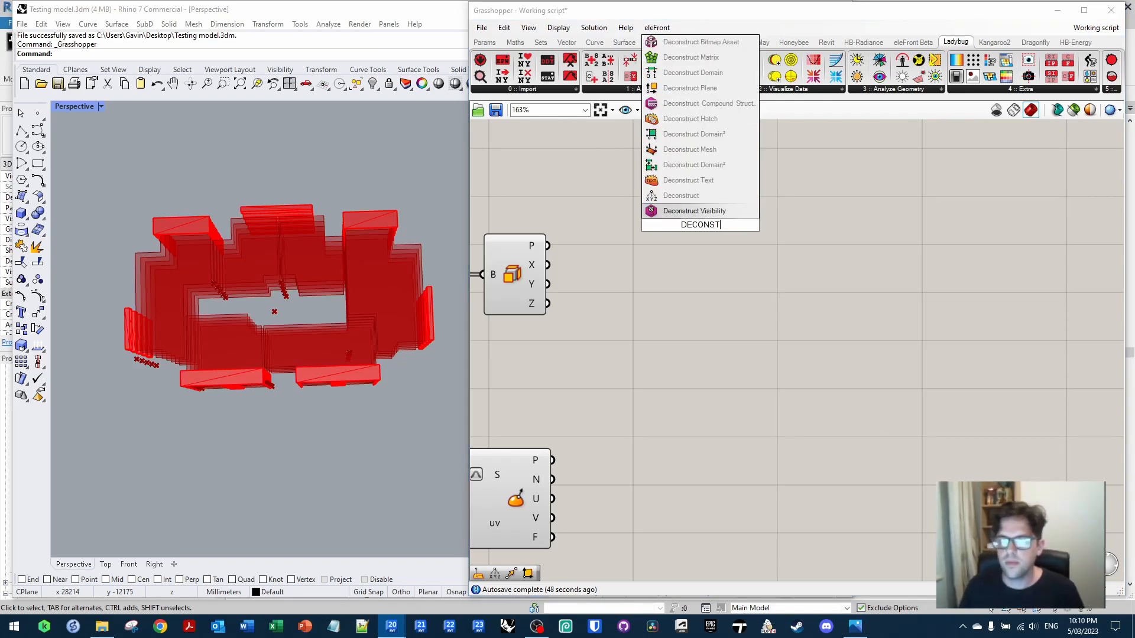
pyautogui.write('RUCT DOMAIN')
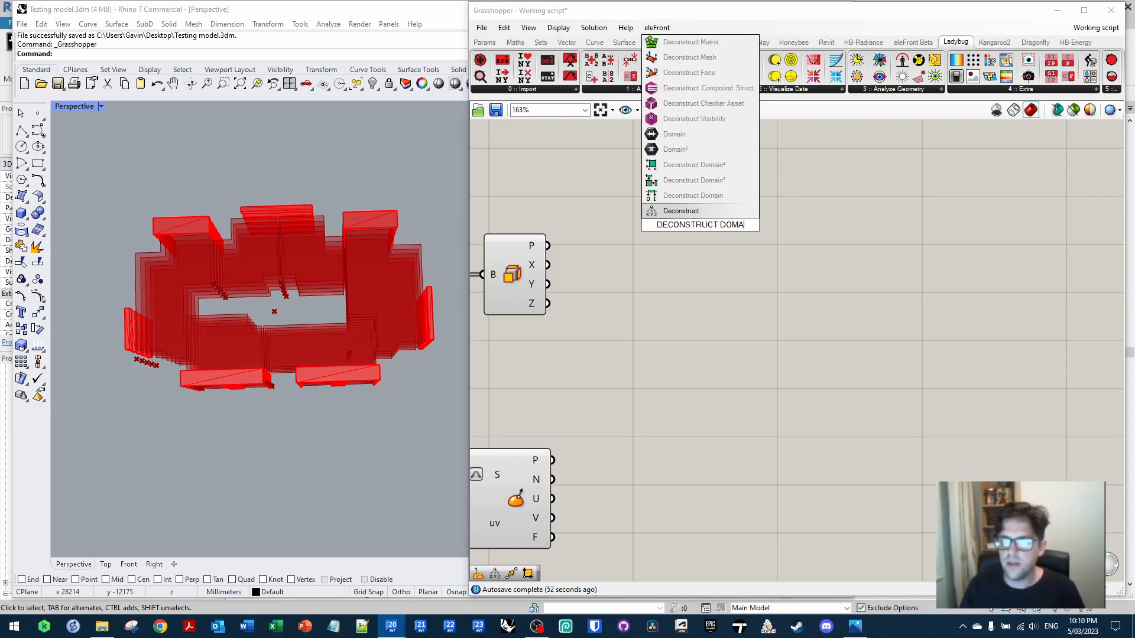
pyautogui.click(691, 193)
# Connect Deconstruct Box's X output to Deconstruct Domain and its Y output to a second Deconstruct Domain component
pyautogui.moveTo(547, 264); pyautogui.dragTo(671, 226)
pyautogui.moveTo(548, 284); pyautogui.dragTo(683, 284)
pyautogui.moveTo(750, 260); pyautogui.dragTo(663, 253, button='right')
# Add a Subtraction component and connect the X domain's E output to A and its S output to B
pyautogui.click(721, 200)
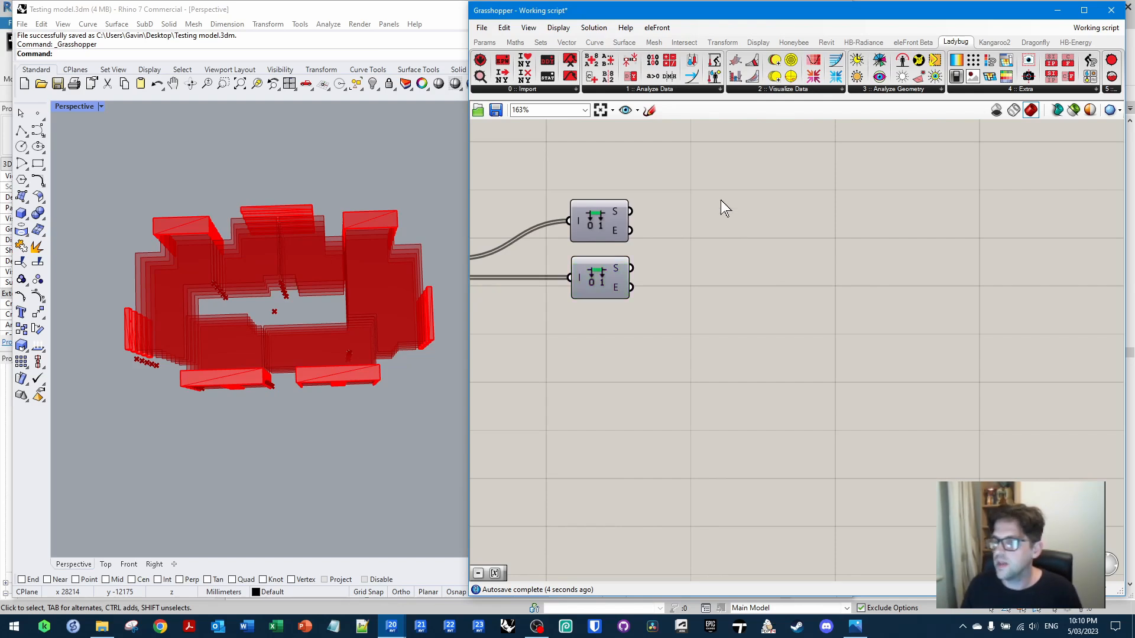
pyautogui.doubleClick(714, 192)
pyautogui.write('-')
pyautogui.press('Return')
pyautogui.moveTo(631, 230); pyautogui.dragTo(679, 184)
pyautogui.moveTo(630, 211); pyautogui.dragTo(680, 202)
pyautogui.moveTo(720, 196); pyautogui.dragTo(699, 221)
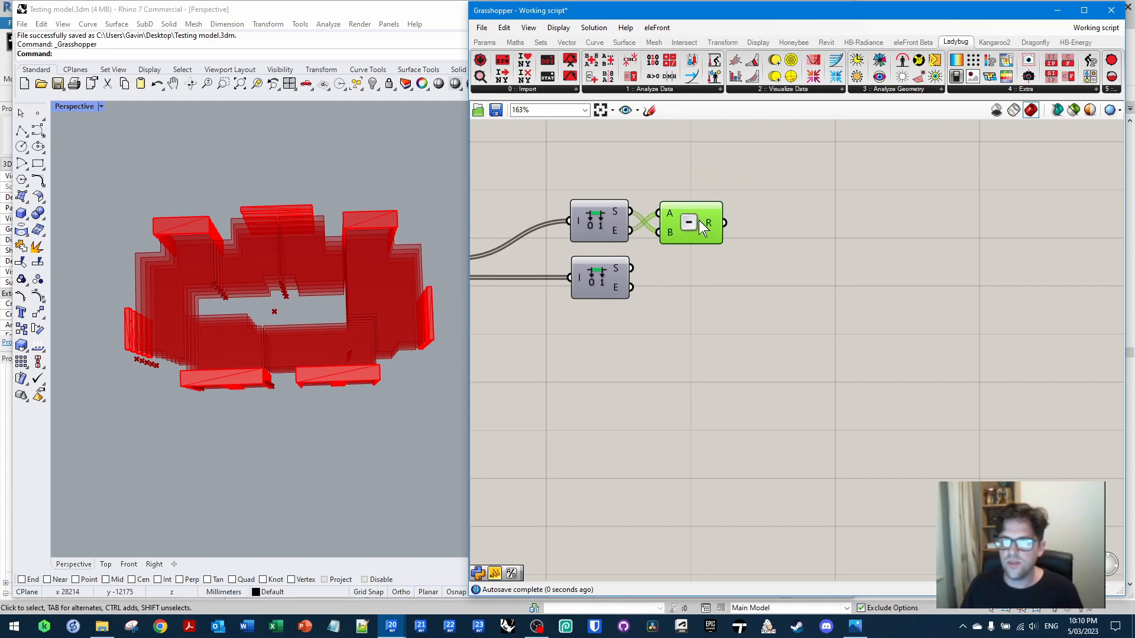
# Duplicate the Subtraction component and connect the Y domain's E output to its A and S output to its B
pyautogui.moveTo(714, 220)
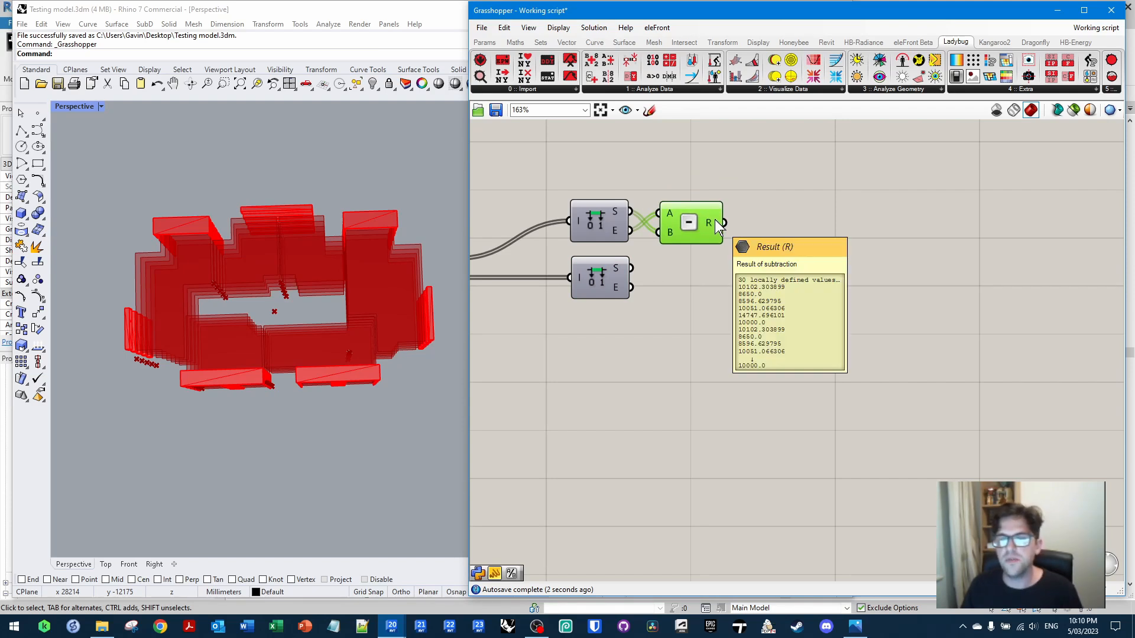
pyautogui.moveTo(692, 214); pyautogui.dragTo(701, 211)
pyautogui.hotkey('ctrl', 'c')
pyautogui.hotkey('ctrl', 'v')
pyautogui.moveTo(631, 287); pyautogui.dragTo(682, 220)
pyautogui.moveTo(697, 226); pyautogui.dragTo(698, 273)
pyautogui.moveTo(759, 264); pyautogui.dragTo(639, 253, button='right')
pyautogui.click(698, 236)
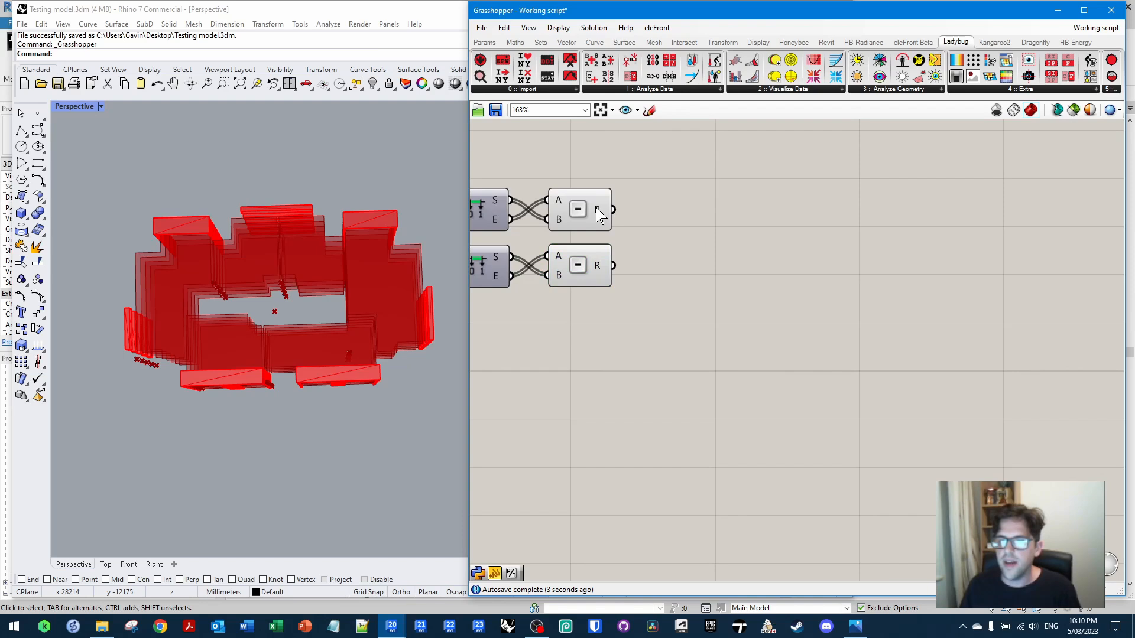
# Add a compact panel containing 1000 below the Subtraction components
pyautogui.moveTo(597, 207)
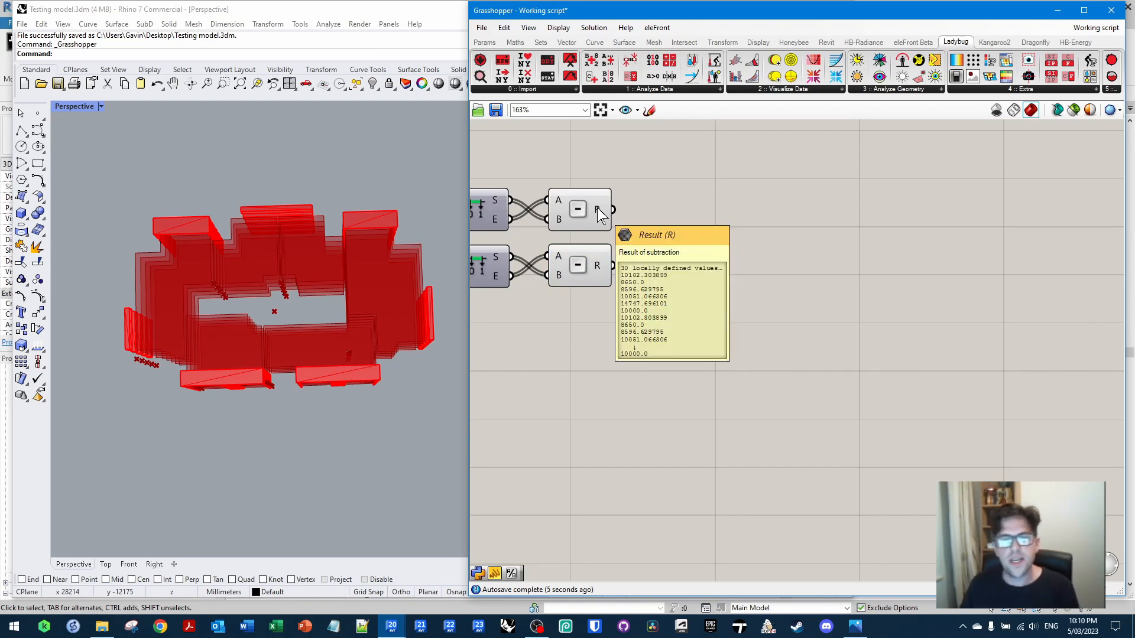
pyautogui.moveTo(685, 268); pyautogui.dragTo(849, 251, button='right')
pyautogui.moveTo(767, 296); pyautogui.dragTo(806, 270, button='right')
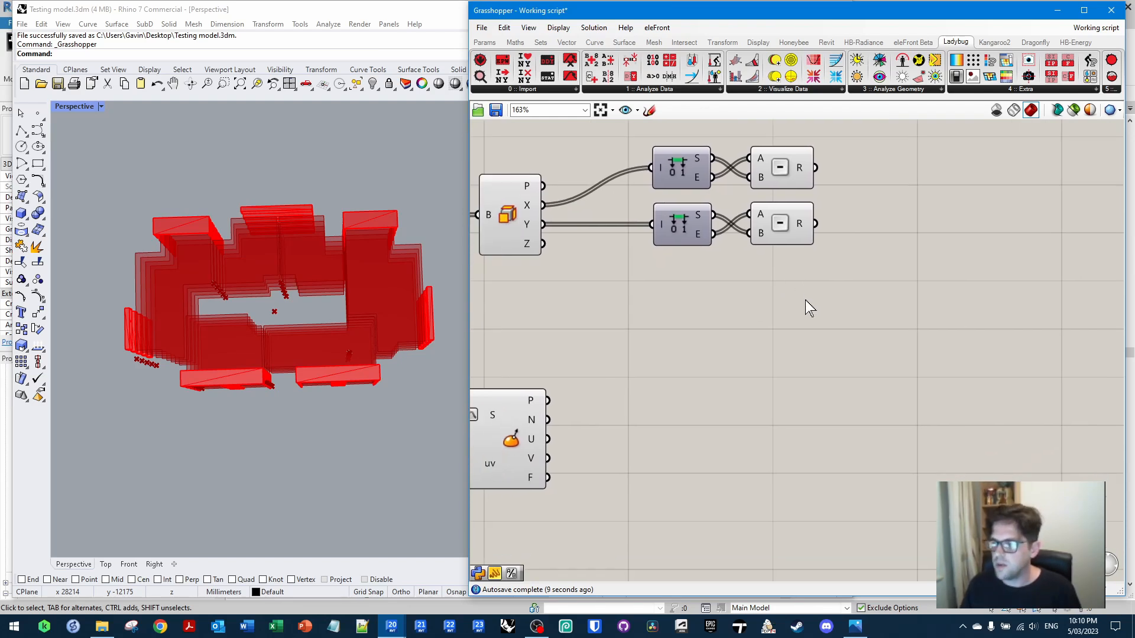
pyautogui.doubleClick(793, 325)
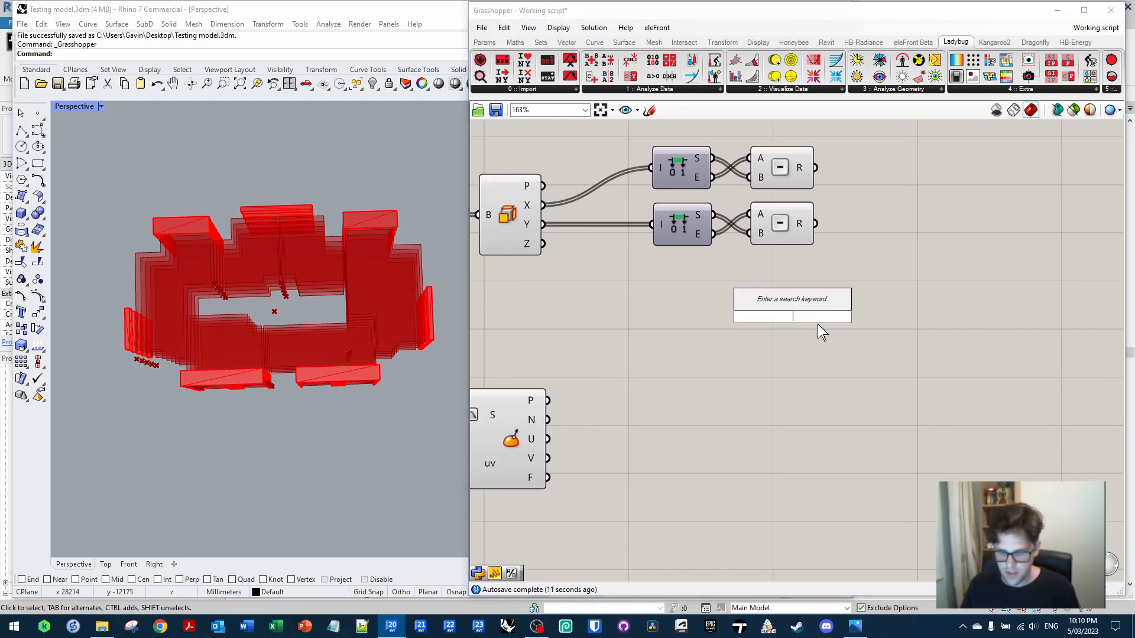
pyautogui.write('//')
pyautogui.press('Return')
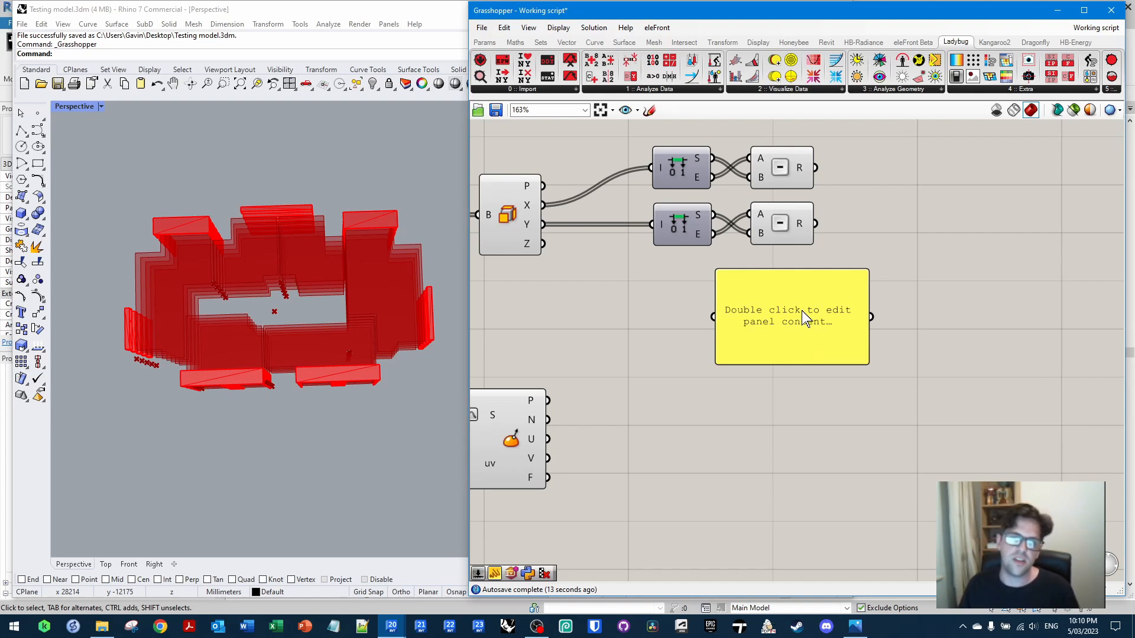
pyautogui.moveTo(801, 311); pyautogui.dragTo(724, 310)
pyautogui.doubleClick(735, 317)
pyautogui.press('BackSpace')
pyautogui.write('1000')
pyautogui.click(815, 336)
pyautogui.moveTo(793, 363); pyautogui.dragTo(791, 322)
pyautogui.moveTo(848, 306); pyautogui.dragTo(648, 313, button='right')
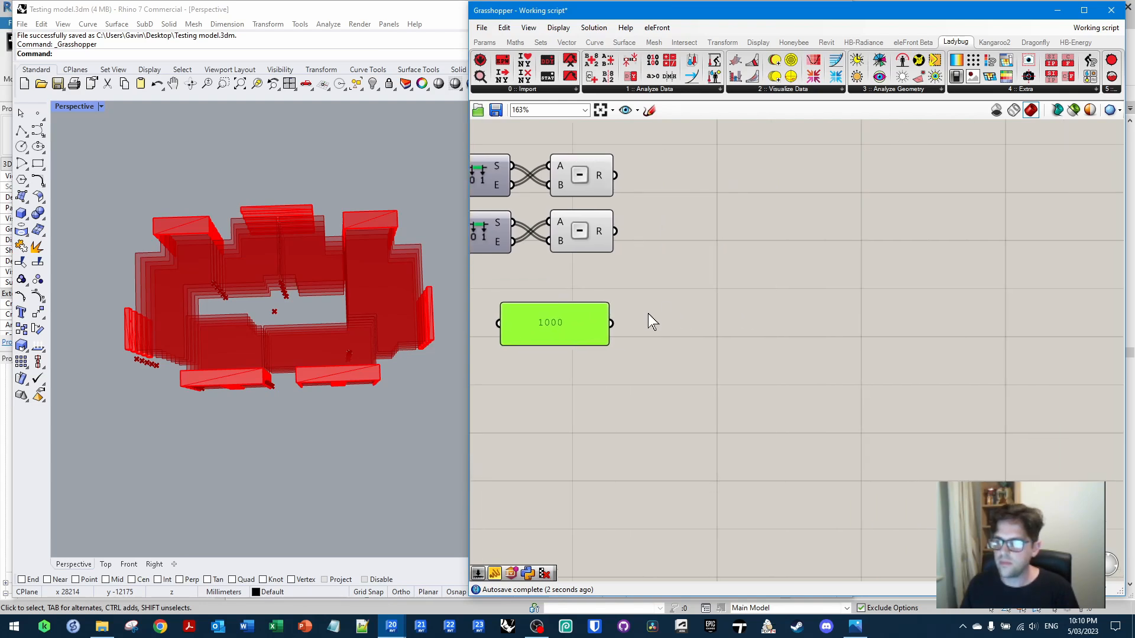
# Add a Division component with the X Subtraction result as A and the 1000 panel as B
pyautogui.doubleClick(754, 258)
pyautogui.write('/')
pyautogui.press('Return')
pyautogui.moveTo(754, 257); pyautogui.dragTo(772, 204)
pyautogui.moveTo(615, 175); pyautogui.dragTo(611, 324)
# Duplicate the Division component and feed the Y Subtraction result into its A input
pyautogui.moveTo(751, 171); pyautogui.dragTo(764, 178)
pyautogui.hotkey('ctrl', 'c')
pyautogui.hotkey('ctrl', 'v')
pyautogui.moveTo(614, 231); pyautogui.dragTo(768, 240)
pyautogui.moveTo(768, 239); pyautogui.dragTo(659, 238, button='right')
pyautogui.moveTo(660, 239)
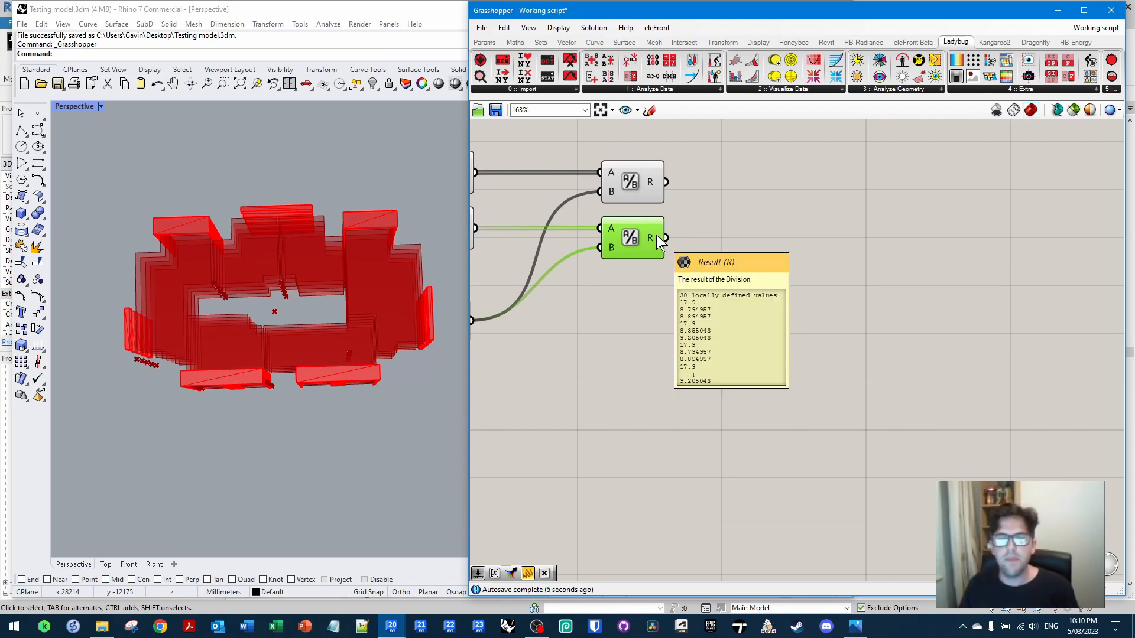
# Add a Round component and connect the X Division result to it
pyautogui.doubleClick(734, 206)
pyautogui.write('ROUN')
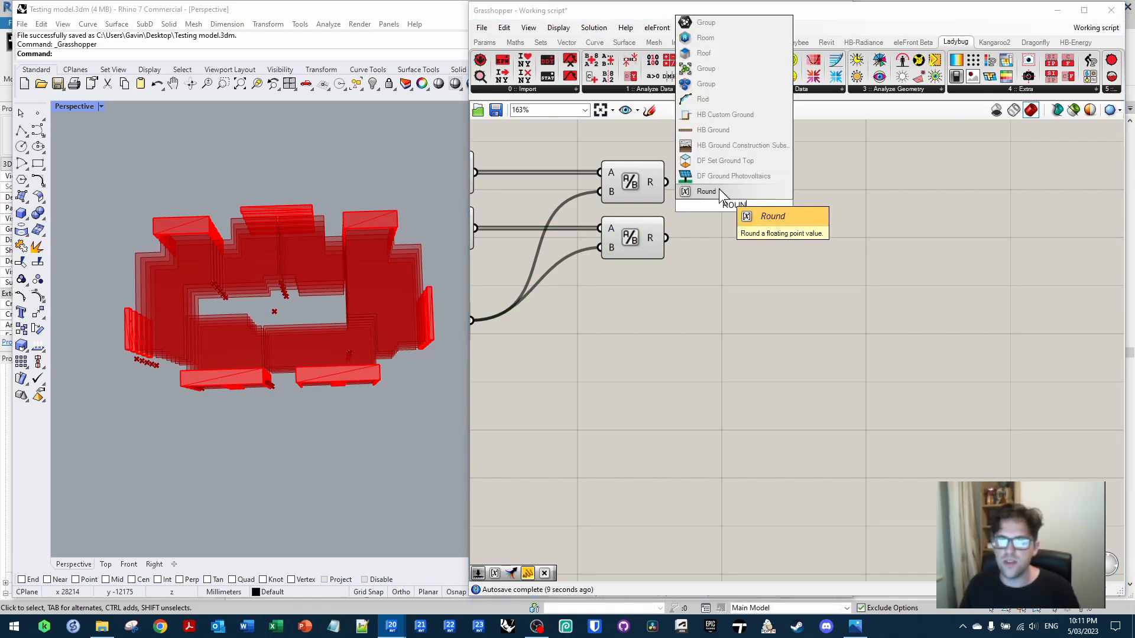
pyautogui.click(719, 190)
pyautogui.moveTo(667, 182); pyautogui.dragTo(722, 186)
# Duplicate the Round component for the Y Division result and inspect both Ceiling outputs
pyautogui.hotkey('ctrl', 'c')
pyautogui.hotkey('ctrl', 'v')
pyautogui.moveTo(668, 239); pyautogui.dragTo(733, 231)
pyautogui.moveTo(803, 185); pyautogui.dragTo(632, 161)
pyautogui.moveTo(835, 201); pyautogui.dragTo(891, 179, button='right')
pyautogui.click(849, 200)
pyautogui.moveTo(714, 189)
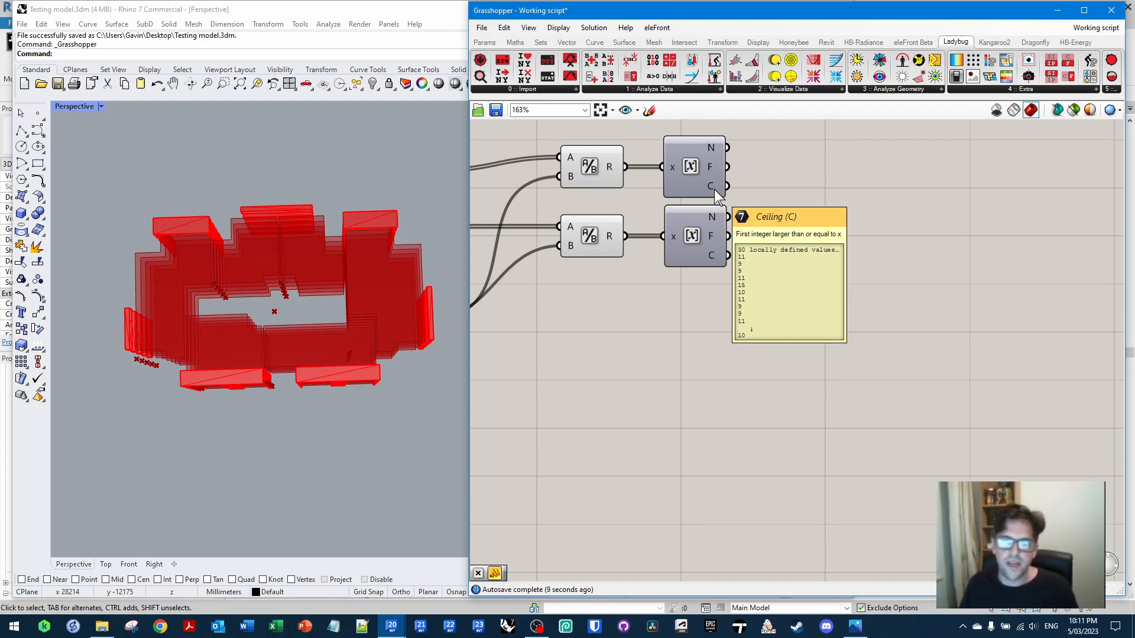
pyautogui.moveTo(714, 254)
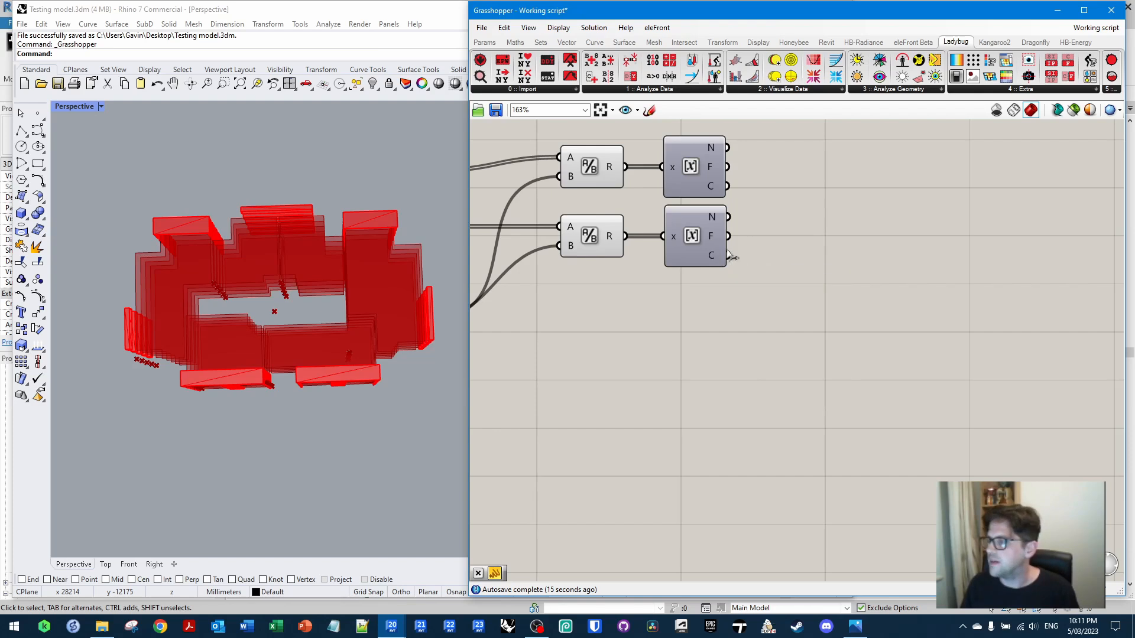
# Add two Multiplication components below the Division components and connect the 1000 panel to both A inputs
pyautogui.moveTo(746, 291); pyautogui.dragTo(823, 278, button='right')
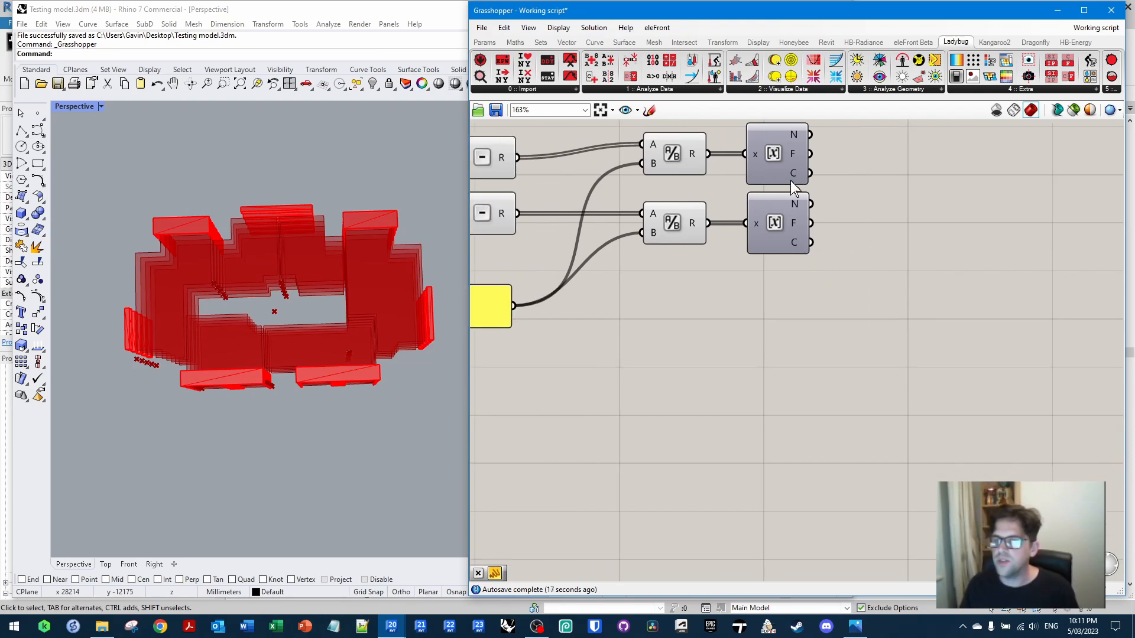
pyautogui.scroll(-2, 786, 184)
pyautogui.moveTo(677, 319); pyautogui.dragTo(794, 255, button='right')
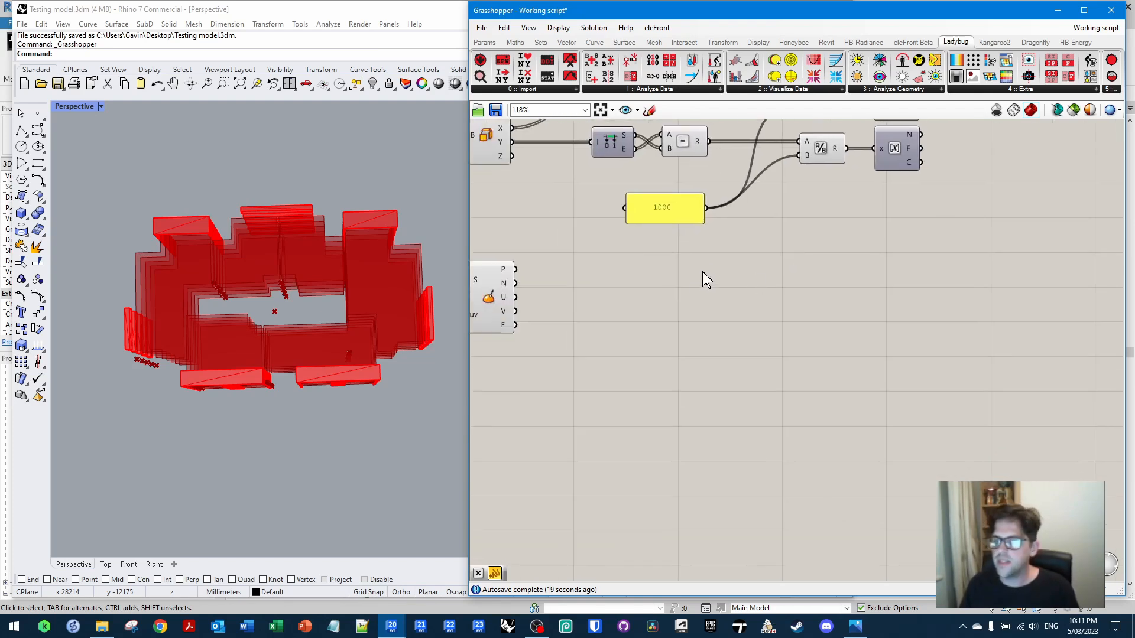
pyautogui.click(686, 203)
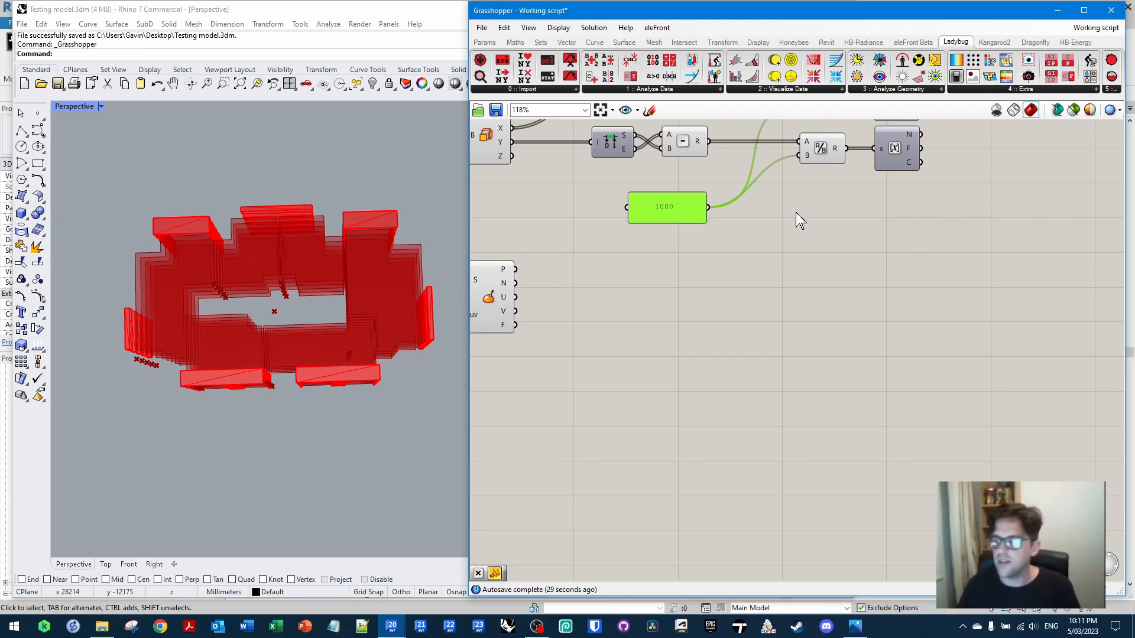
pyautogui.moveTo(772, 241); pyautogui.dragTo(729, 282, button='right')
pyautogui.scroll(3, 749, 274)
pyautogui.doubleClick(770, 270)
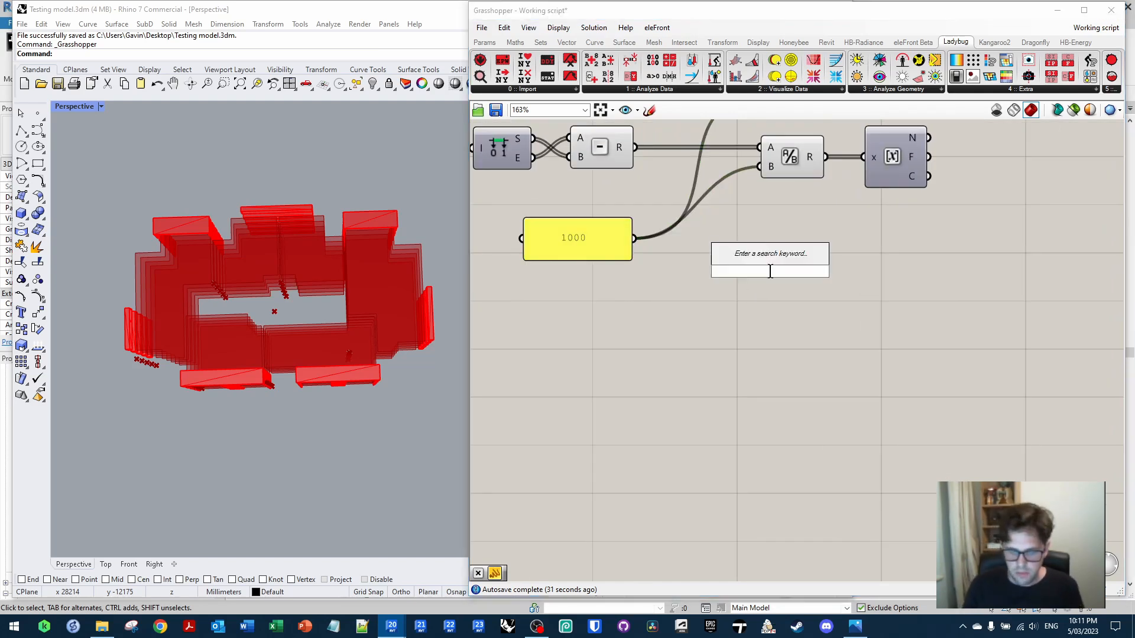
pyautogui.write('*')
pyautogui.press('Return')
pyautogui.moveTo(634, 239); pyautogui.dragTo(791, 290)
pyautogui.click(707, 307)
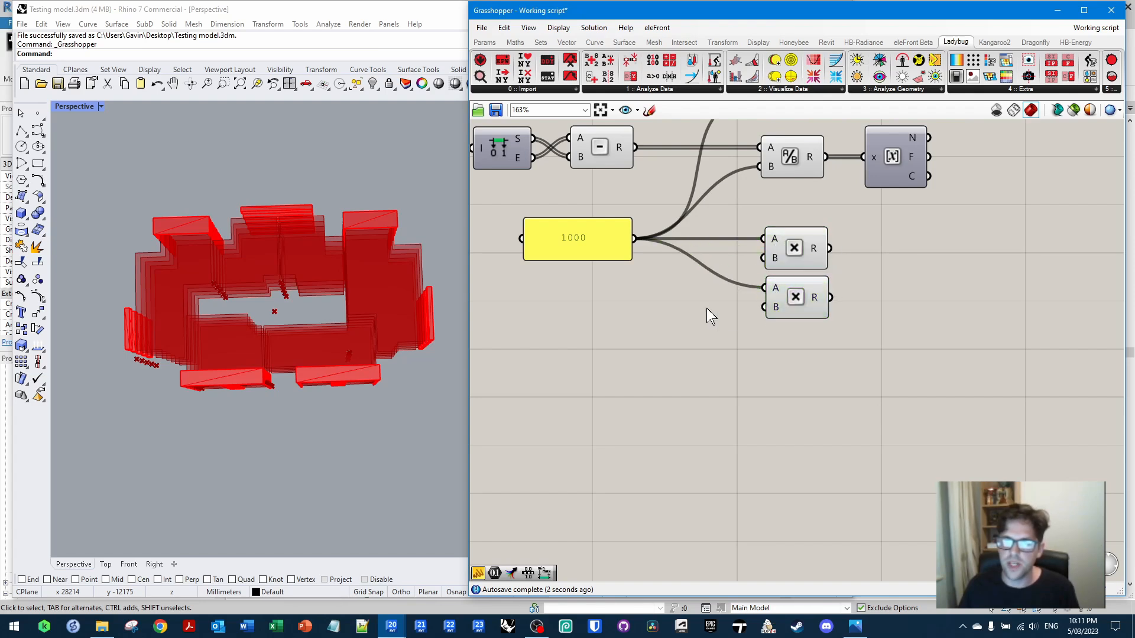
# Add a panel containing -0.5 and connect it to the upper Multiplication's B input
pyautogui.doubleClick(667, 303)
pyautogui.write('//-0')
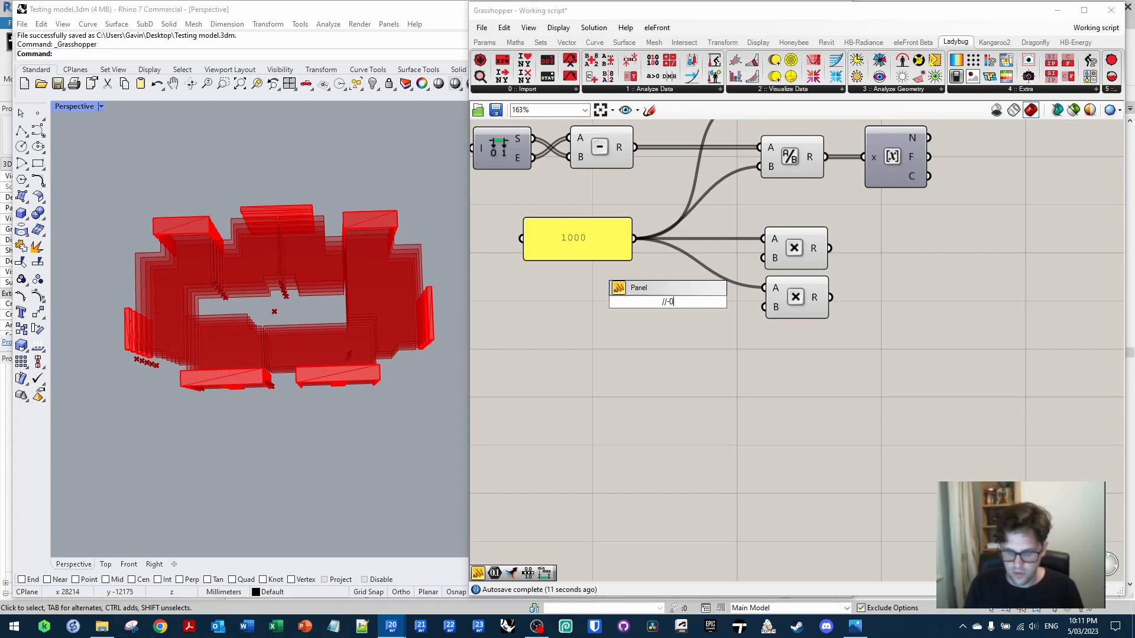
pyautogui.write('.5')
pyautogui.press('Return')
pyautogui.moveTo(695, 302); pyautogui.dragTo(665, 286)
# Duplicate the -0.5 panel, set the copy to 0.5, and connect it to the lower Multiplication's B input
pyautogui.hotkey('ctrl', 'c')
pyautogui.hotkey('ctrl', 'v')
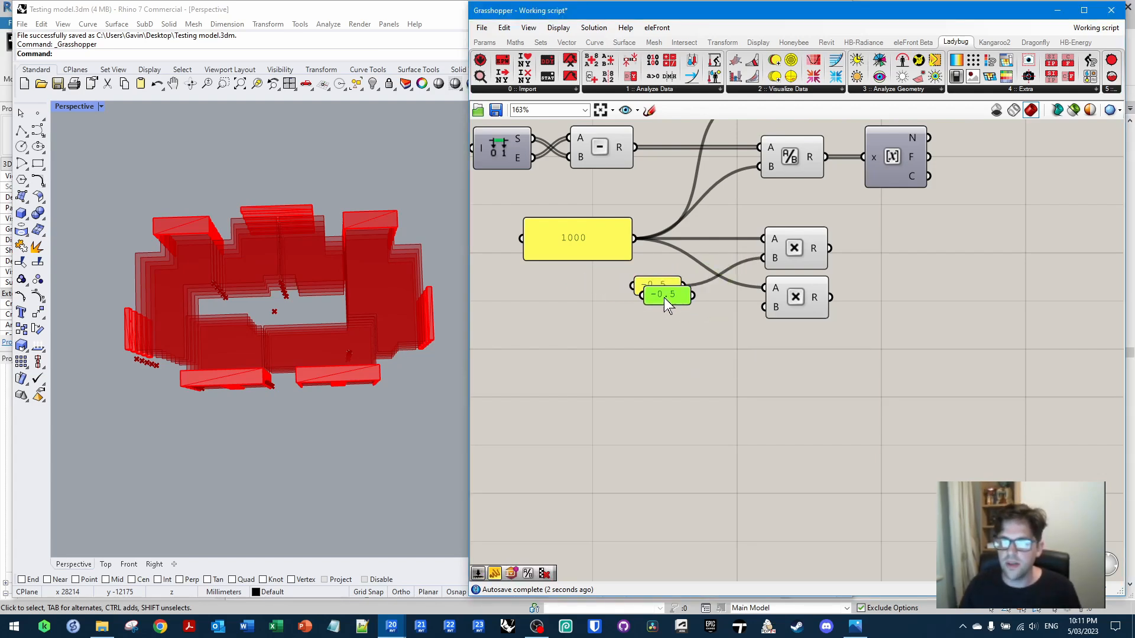
pyautogui.doubleClick(653, 310)
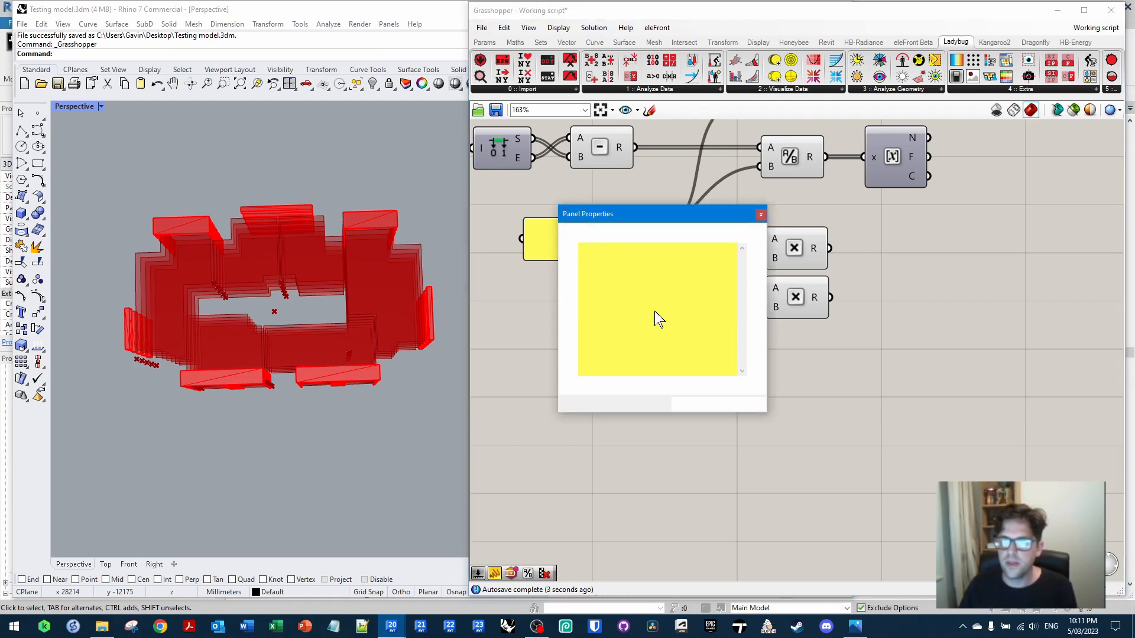
pyautogui.click(582, 249)
pyautogui.press('Delete')
pyautogui.click(694, 403)
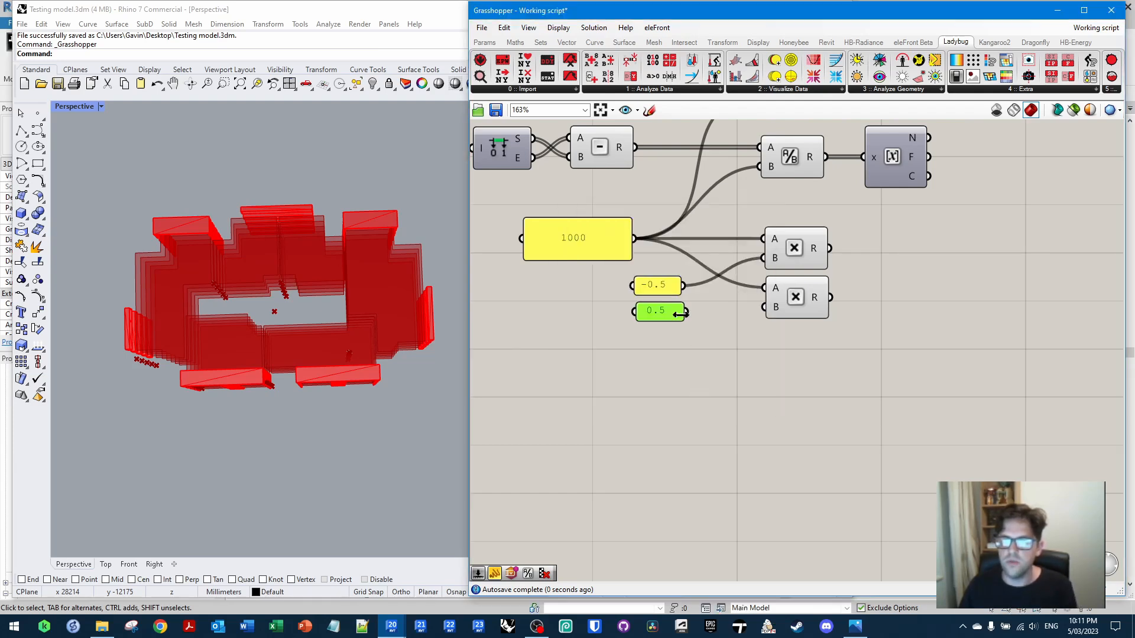
pyautogui.moveTo(684, 312); pyautogui.dragTo(764, 308)
# Add a Construct Domain component with the -0.5 product as A and the 0.5 product as B
pyautogui.moveTo(849, 336); pyautogui.dragTo(691, 339, button='right')
pyautogui.doubleClick(760, 278)
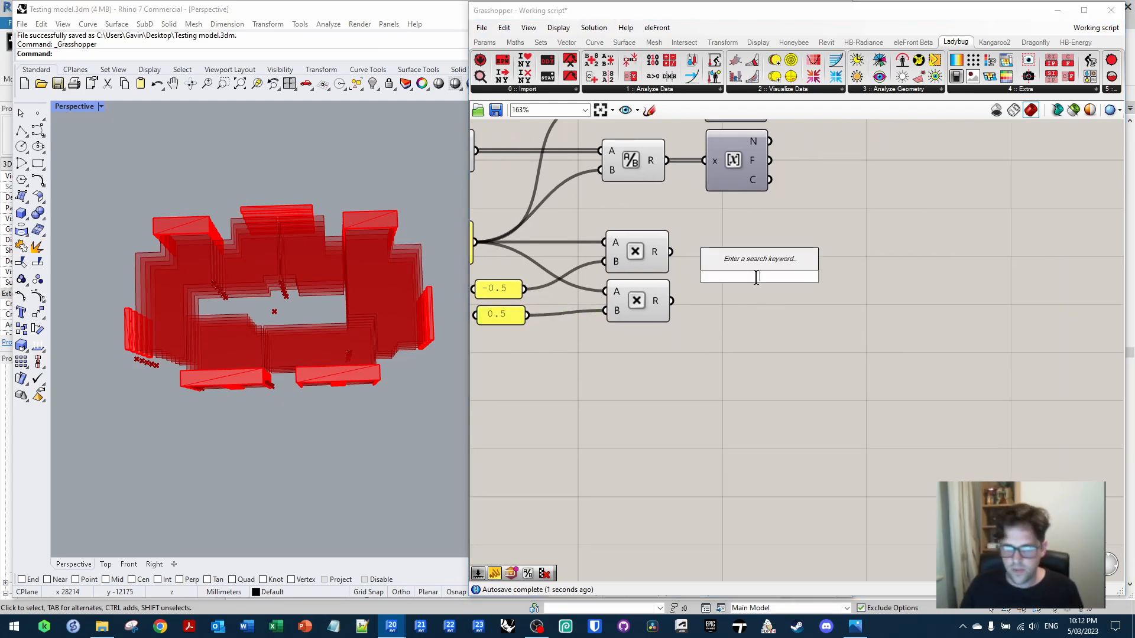
pyautogui.write('CONSTRUCT DOMA')
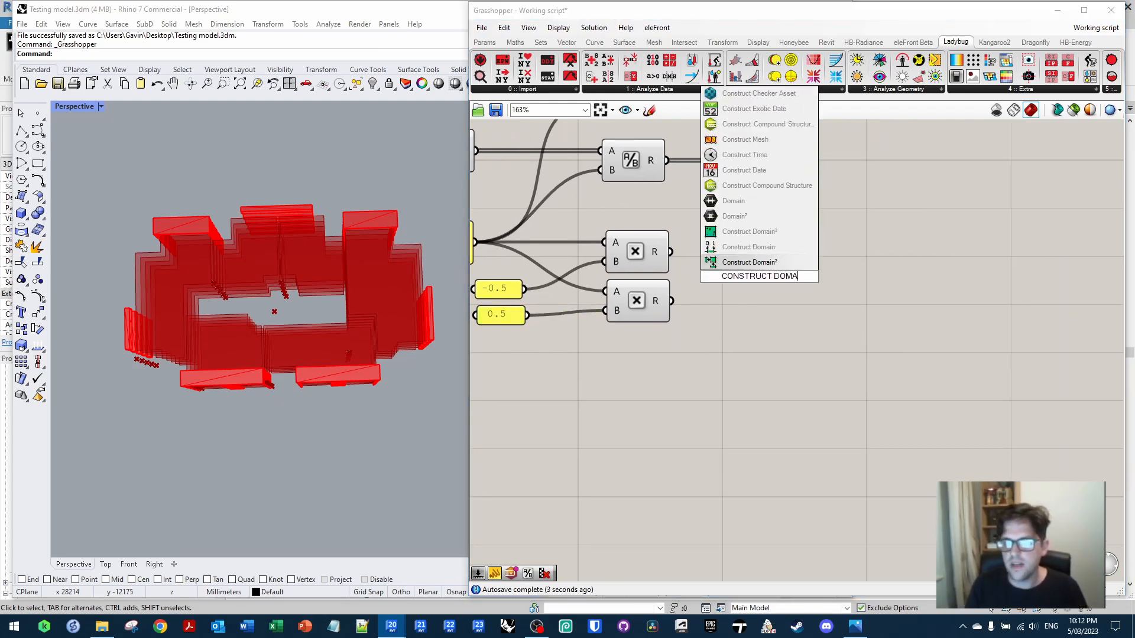
pyautogui.click(748, 246)
pyautogui.moveTo(756, 276); pyautogui.dragTo(737, 272)
pyautogui.moveTo(671, 251); pyautogui.dragTo(705, 265)
pyautogui.moveTo(671, 301); pyautogui.dragTo(705, 284)
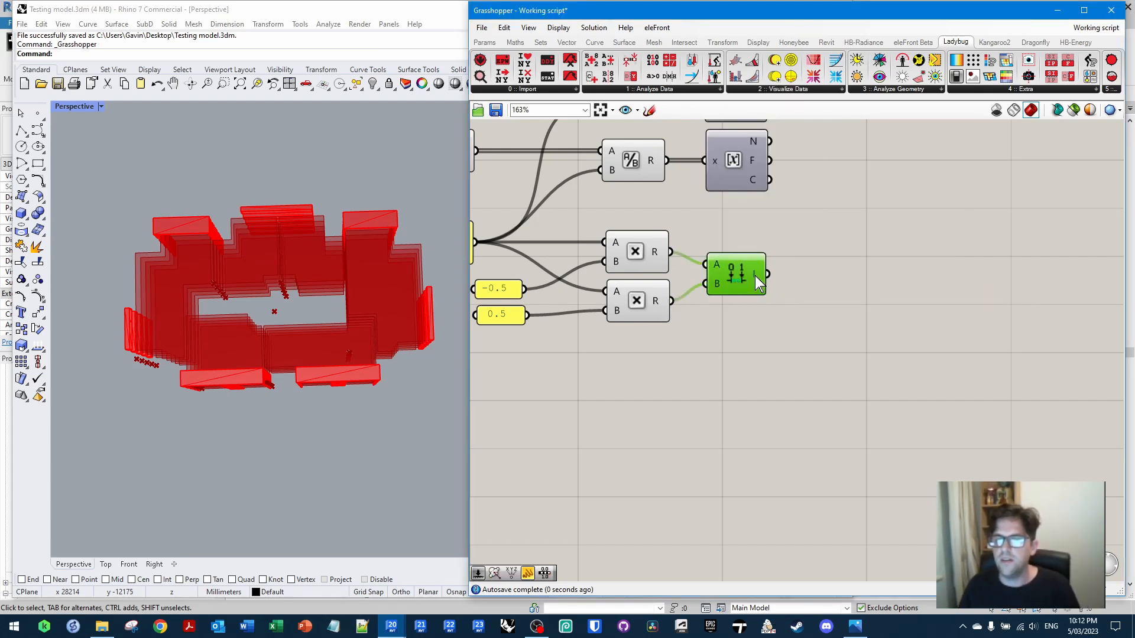
pyautogui.moveTo(753, 275)
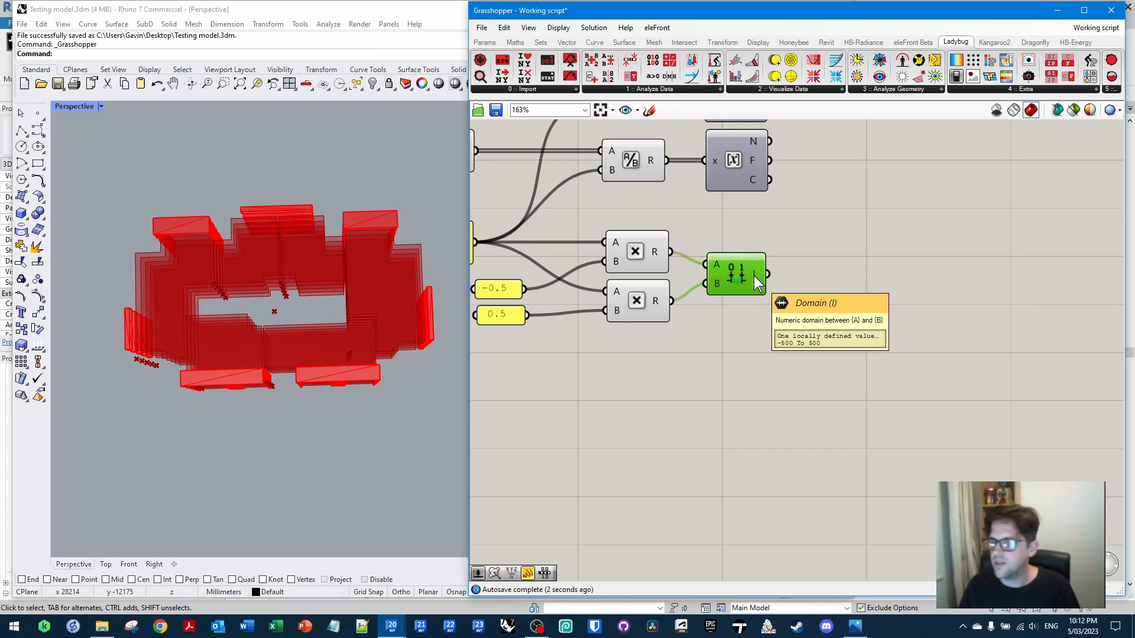
# Move the 1000 panel below Deconstruct Box and cluster all components from Deconstruct Domain through Round and Construct Domain
pyautogui.scroll(-5, 882, 283)
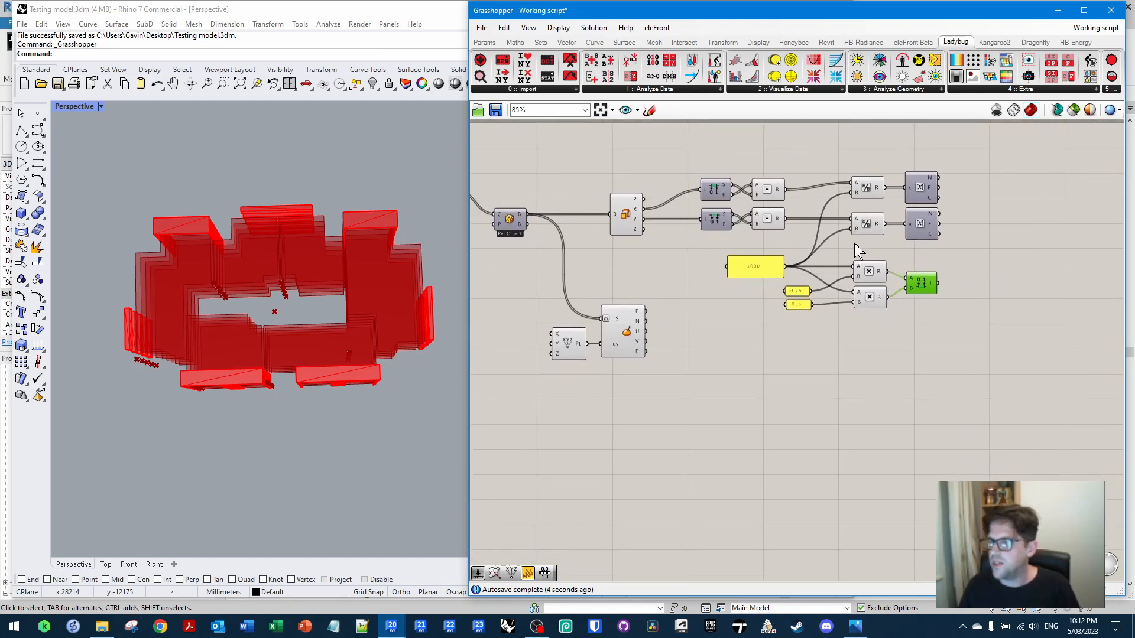
pyautogui.moveTo(762, 264); pyautogui.dragTo(645, 262)
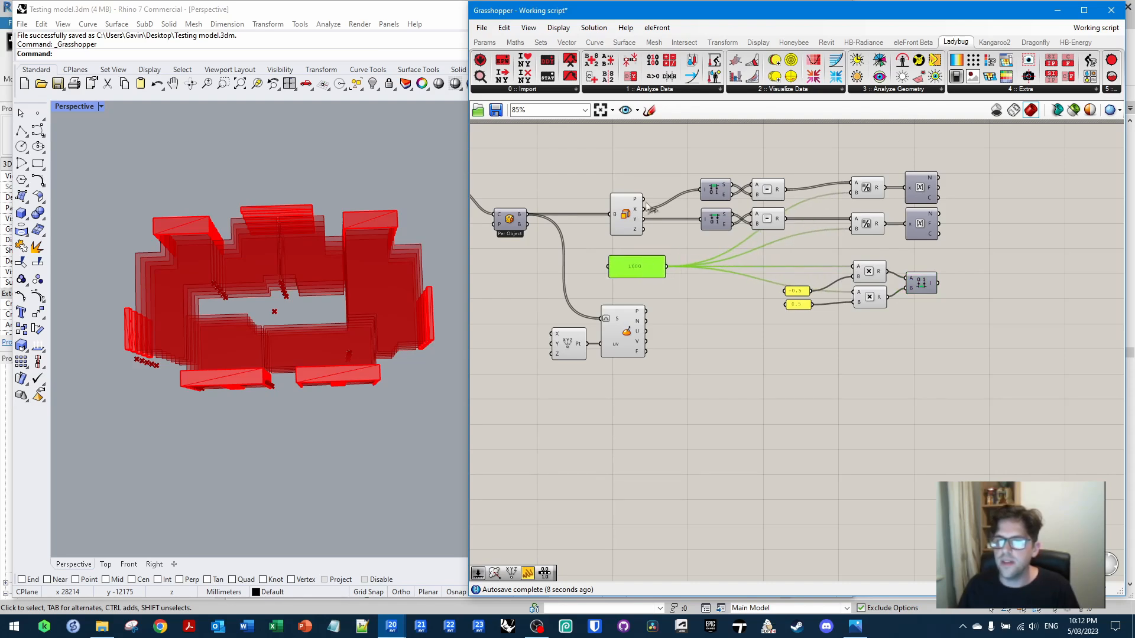
pyautogui.moveTo(1006, 324); pyautogui.dragTo(696, 140)
pyautogui.rightClick(773, 143)
pyautogui.click(819, 239)
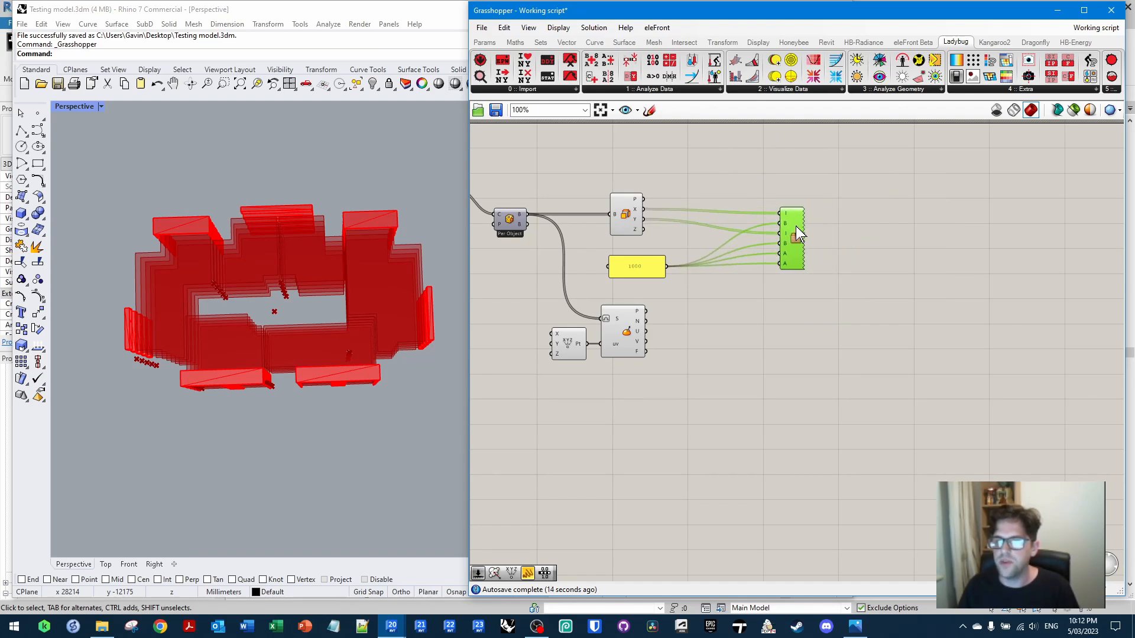
# Open the cluster, feed both Divisions and both Multiplications from a single B cluster input, and delete the redundant inputs
pyautogui.scroll(3, 818, 234)
pyautogui.doubleClick(821, 236)
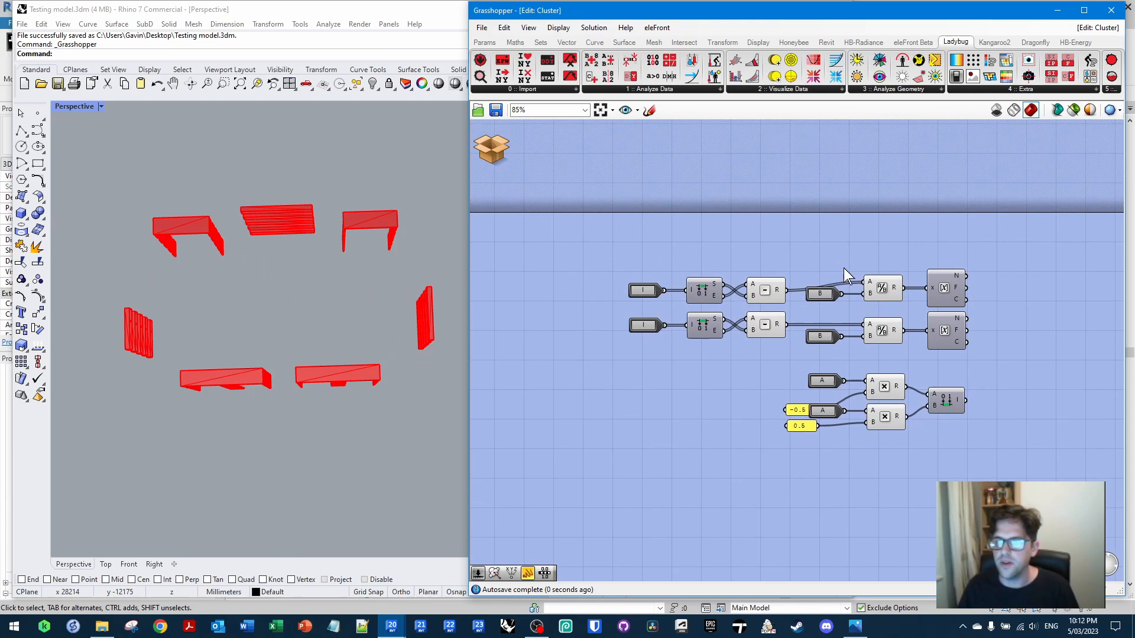
pyautogui.moveTo(706, 307); pyautogui.dragTo(652, 331)
pyautogui.moveTo(759, 245); pyautogui.dragTo(805, 287)
pyautogui.click(663, 331)
pyautogui.moveTo(664, 313); pyautogui.dragTo(753, 329)
pyautogui.scroll(3, 783, 336)
pyautogui.click(749, 328)
pyautogui.moveTo(597, 309); pyautogui.dragTo(786, 382)
pyautogui.click(769, 378)
pyautogui.press('Delete')
pyautogui.click(755, 331)
pyautogui.press('Delete')
pyautogui.scroll(-2, 759, 331)
# Add a Cluster Output component and connect the X Round's C output to it
pyautogui.moveTo(821, 305); pyautogui.dragTo(660, 300, button='right')
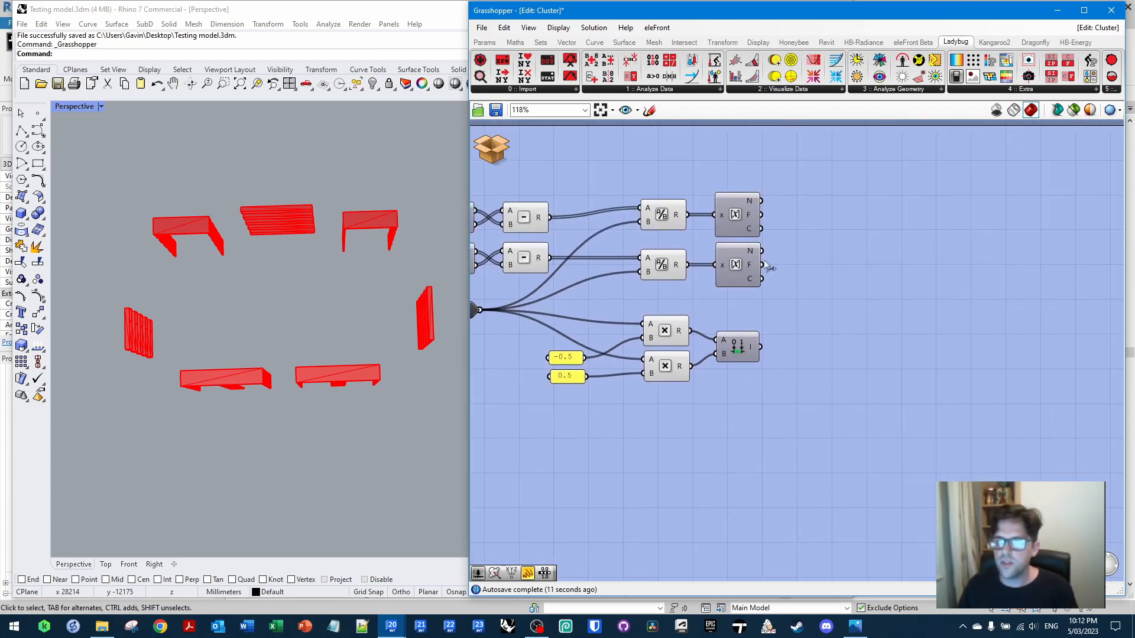
pyautogui.moveTo(813, 238); pyautogui.dragTo(752, 241, button='right')
pyautogui.doubleClick(757, 241)
pyautogui.write('OUI')
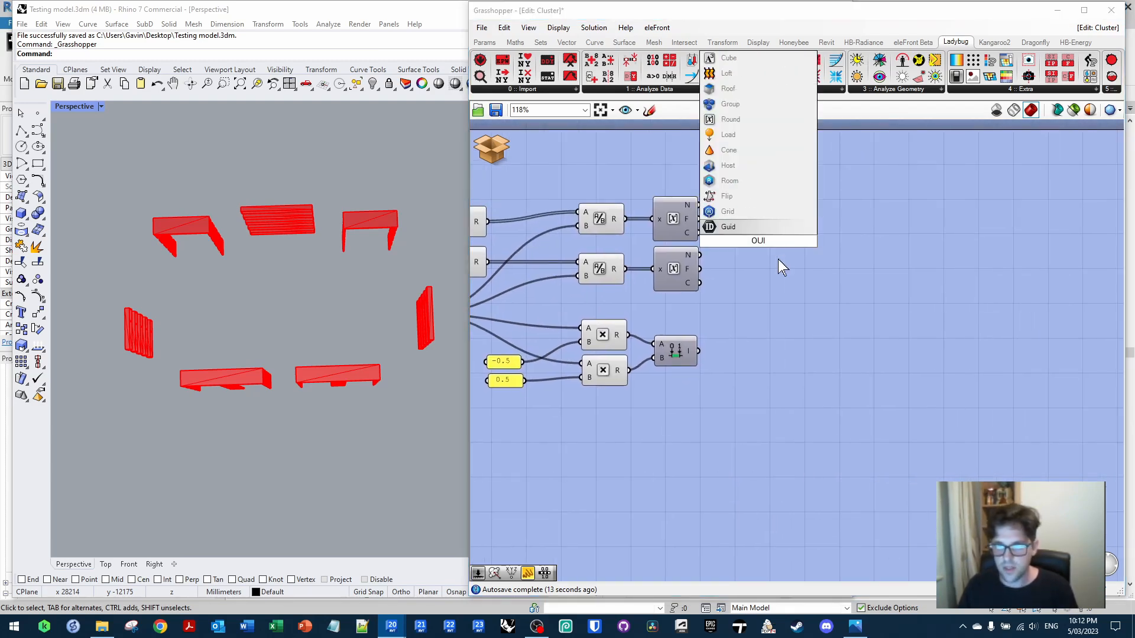
pyautogui.press('BackSpace')
pyautogui.write('T')
pyautogui.click(761, 226)
pyautogui.moveTo(700, 232); pyautogui.dragTo(751, 240)
# Add Cluster Outputs for the Y Round's C and Construct Domain's I, and save and close the cluster
pyautogui.keyDown('shift'); pyautogui.moveTo(701, 283); pyautogui.dragTo(758, 240); pyautogui.keyUp('shift')
pyautogui.moveTo(764, 242); pyautogui.dragTo(756, 284)
pyautogui.hotkey('ctrl', 'c')
pyautogui.hotkey('ctrl', 'v')
pyautogui.moveTo(698, 351); pyautogui.dragTo(747, 365)
pyautogui.click(505, 157)
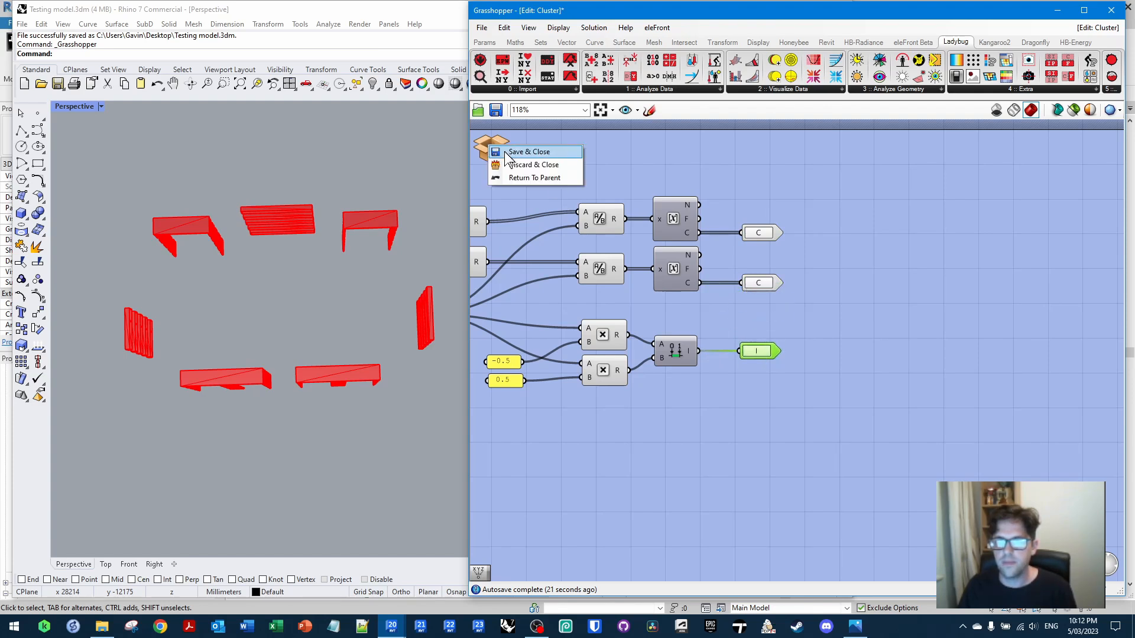
pyautogui.click(509, 153)
# Rename the cluster's first input, fed by Deconstruct Box's X output, as Xlen
pyautogui.scroll(3, 757, 236)
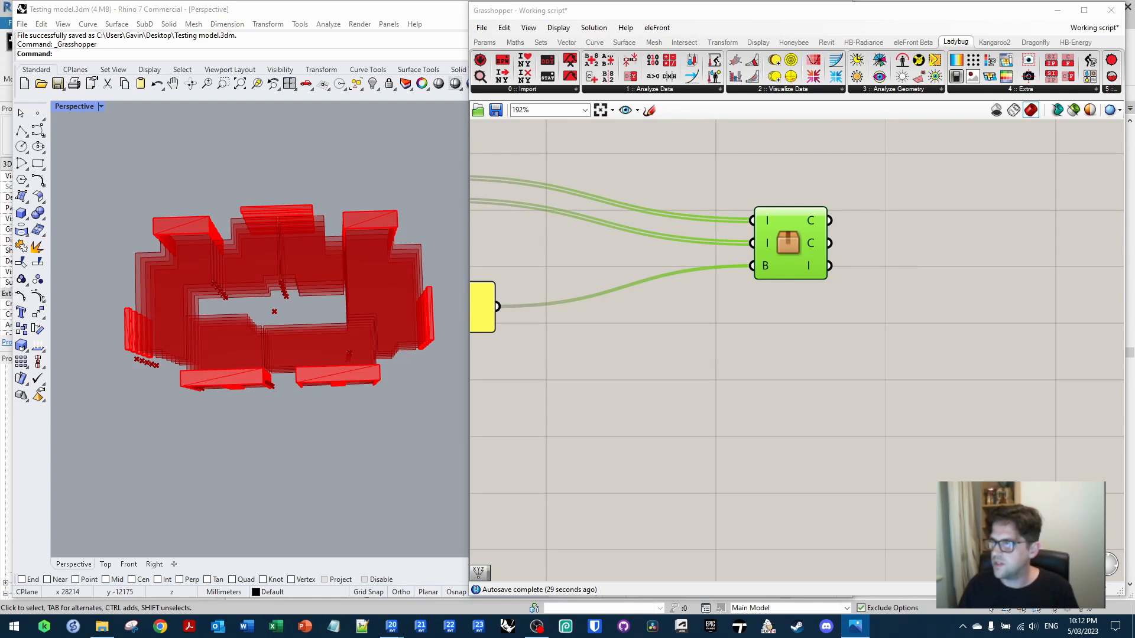
pyautogui.rightClick(762, 218)
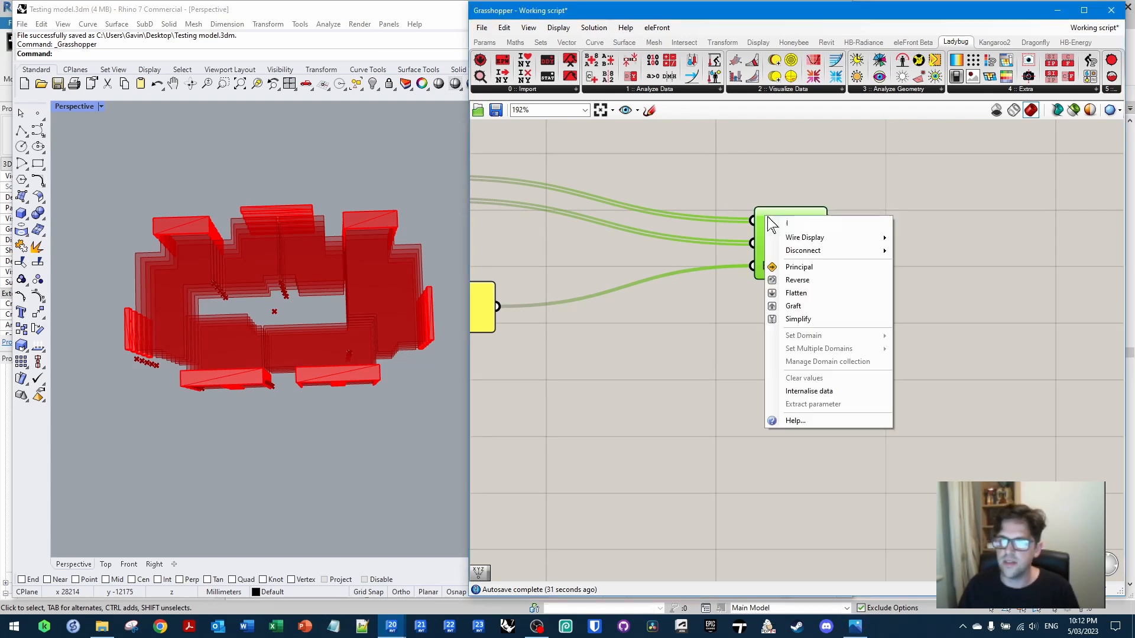
pyautogui.write('xKEB')
pyautogui.press('BackSpace')
pyautogui.press('BackSpace')
pyautogui.press('BackSpace')
pyautogui.press('BackSpace')
pyautogui.write('Xlen')
pyautogui.hotkey('ctrl', 'a')
pyautogui.click(701, 177)
# Rename the cluster's first two inputs, fed by Deconstruct Box's X and Y outputs, as Xdom and Ydom
pyautogui.moveTo(673, 200); pyautogui.dragTo(873, 188, button='right')
pyautogui.scroll(-1, 796, 188)
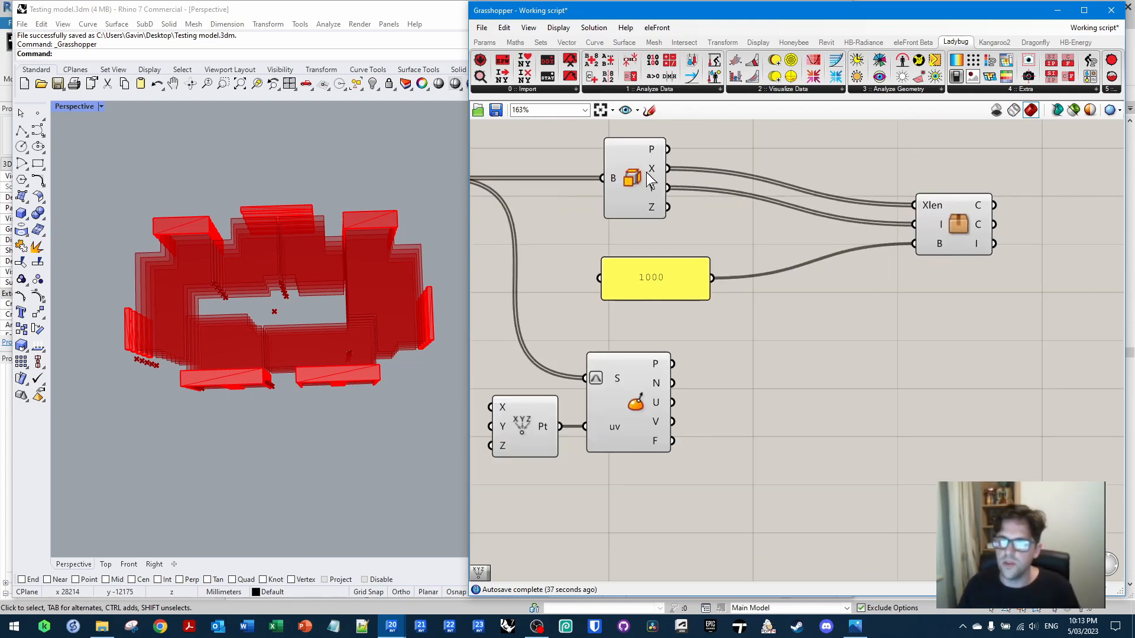
pyautogui.moveTo(648, 173)
pyautogui.rightClick(939, 226)
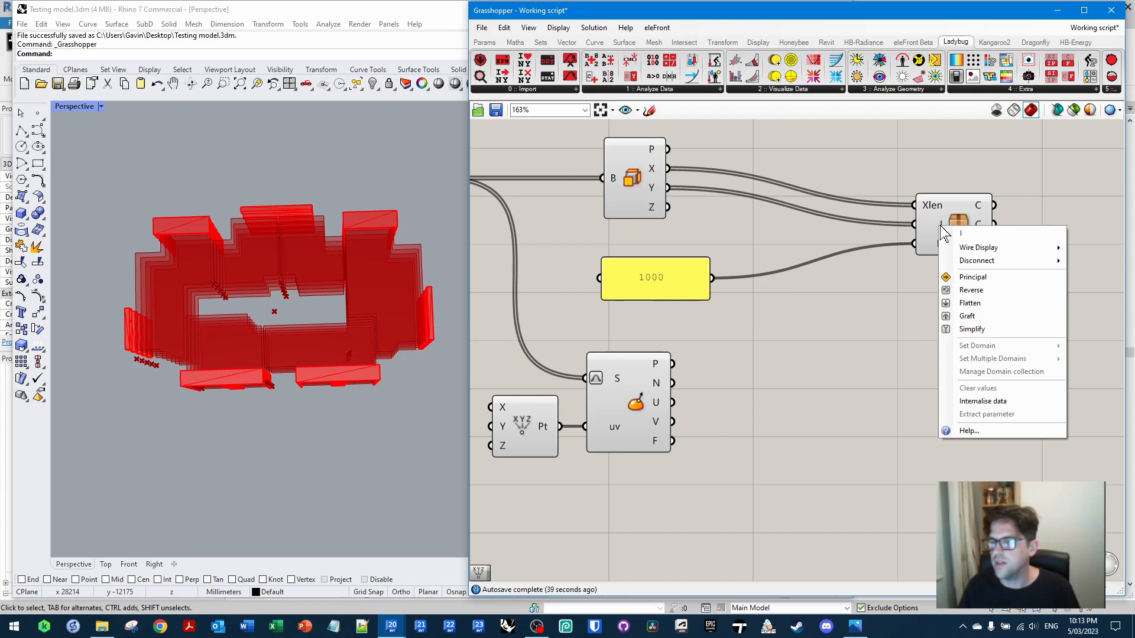
pyautogui.press('BackSpace')
pyautogui.write('Ydom')
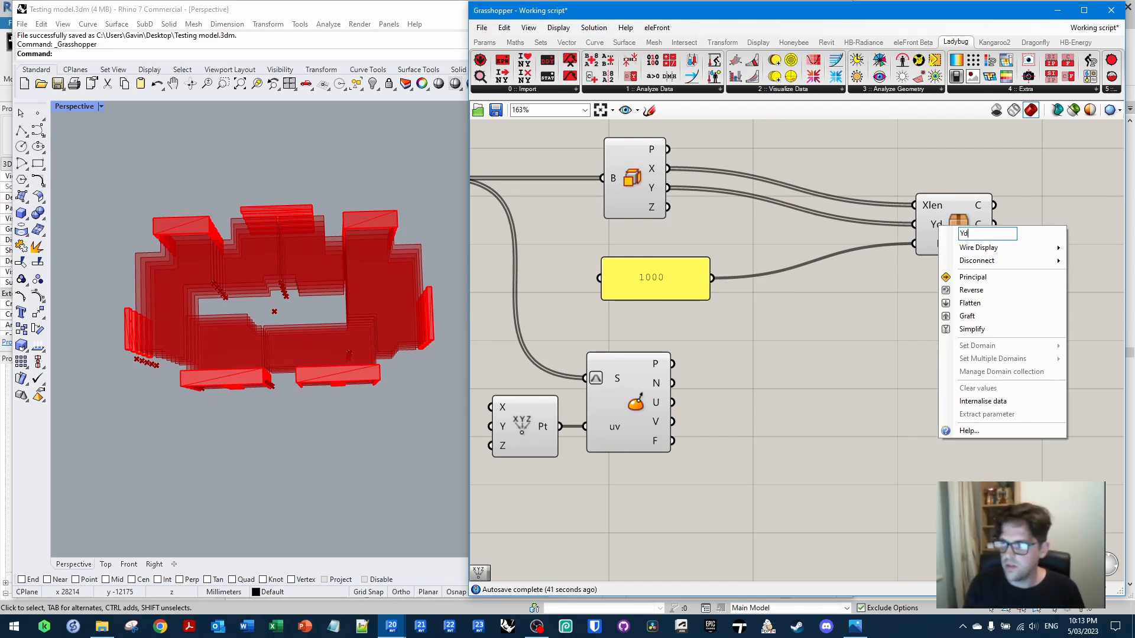
pyautogui.hotkey('ctrl', 'a')
pyautogui.rightClick(920, 201)
pyautogui.moveTo(961, 209); pyautogui.dragTo(938, 200)
pyautogui.hotkey('ctrl', 'v')
pyautogui.write('X')
pyautogui.moveTo(928, 163); pyautogui.dragTo(857, 159, button='right')
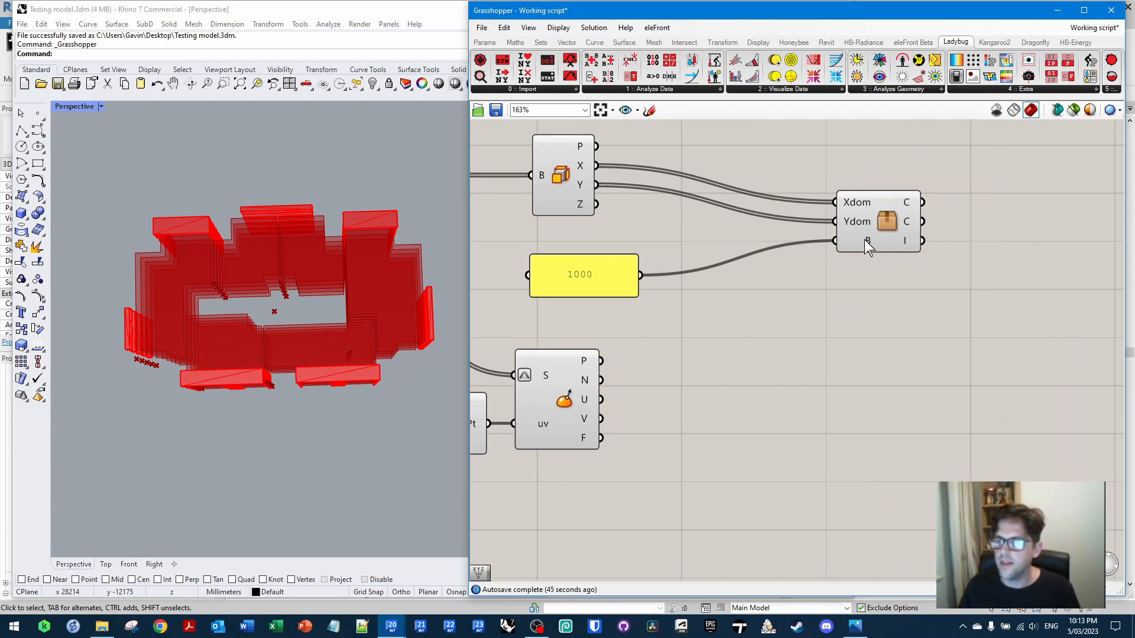
# Rename the cluster's third input, fed by the 1000 panel, as tileSize
pyautogui.rightClick(864, 240)
pyautogui.moveTo(900, 247); pyautogui.dragTo(850, 252)
pyautogui.write('tileSize')
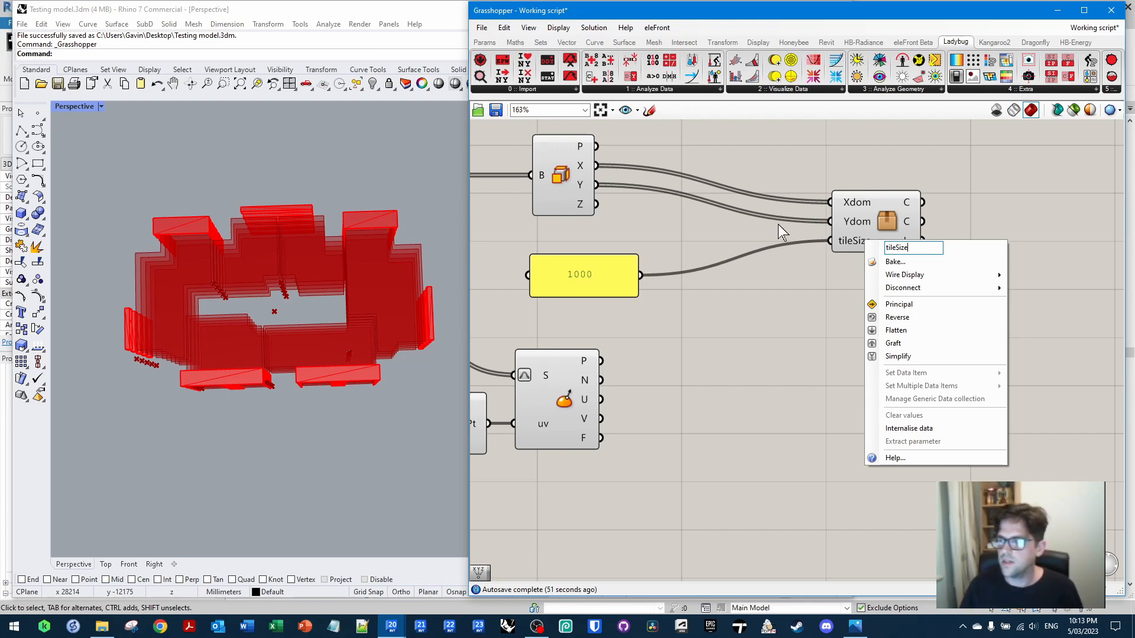
pyautogui.press('Return')
# Rename the cluster's first two outputs as Xdiv and Ydiv
pyautogui.moveTo(892, 288); pyautogui.dragTo(813, 290, button='right')
pyautogui.rightClick(839, 205)
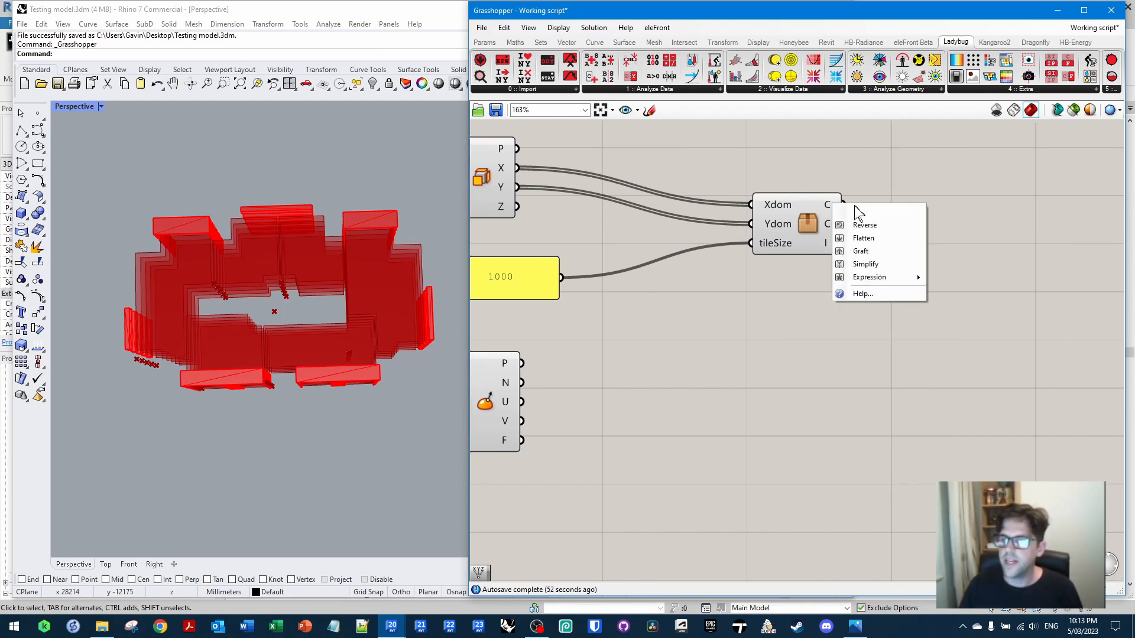
pyautogui.write('Xdivd')
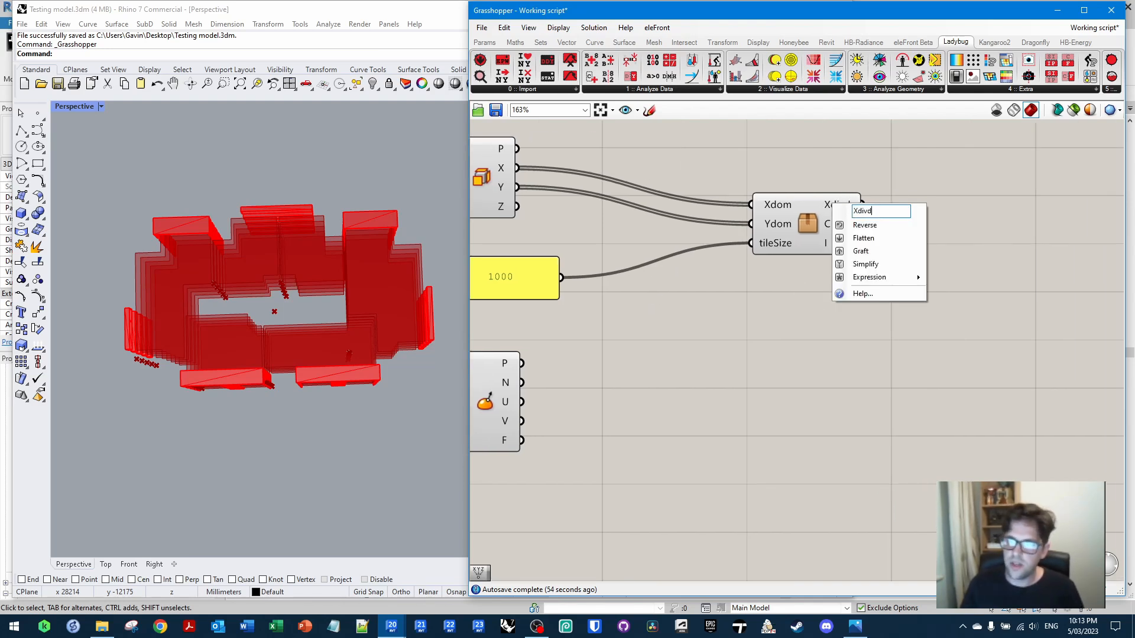
pyautogui.press('BackSpace')
pyautogui.press('Return')
pyautogui.rightClick(840, 228)
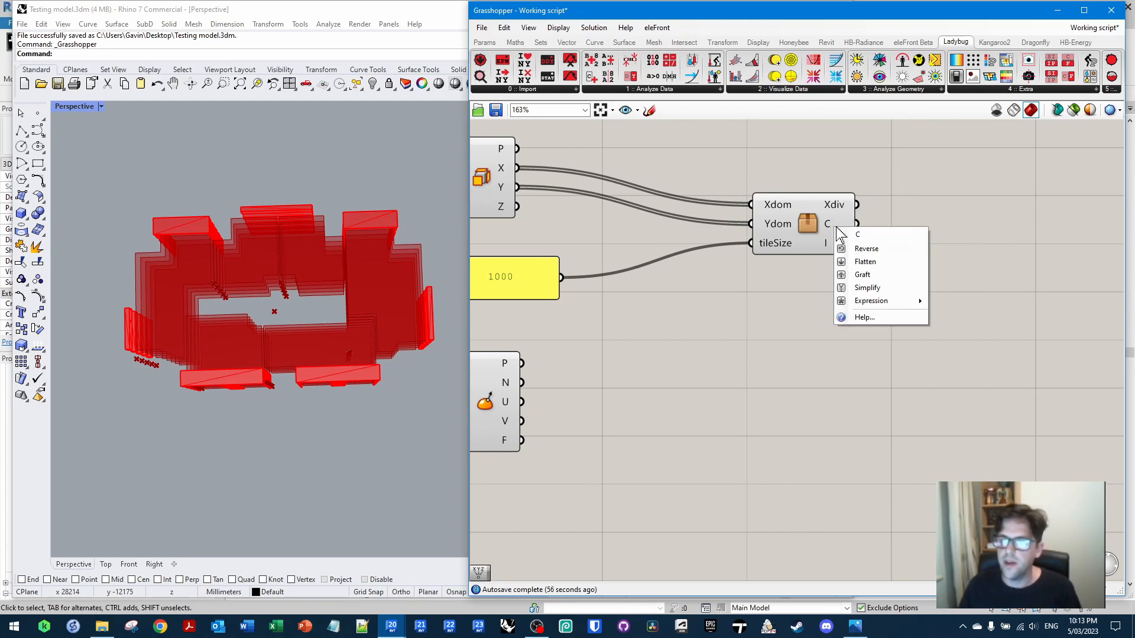
pyautogui.write('Ydiv')
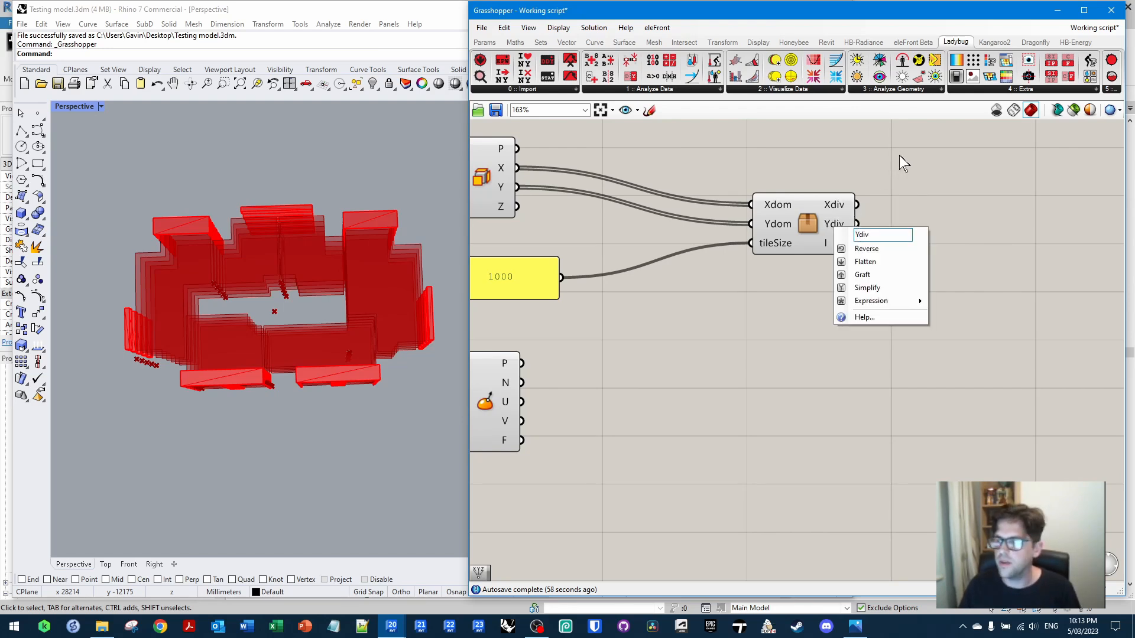
pyautogui.press('Return')
# Rename the cluster's third output as tileDomain and move the cluster closer to Deconstruct Box
pyautogui.rightClick(832, 246)
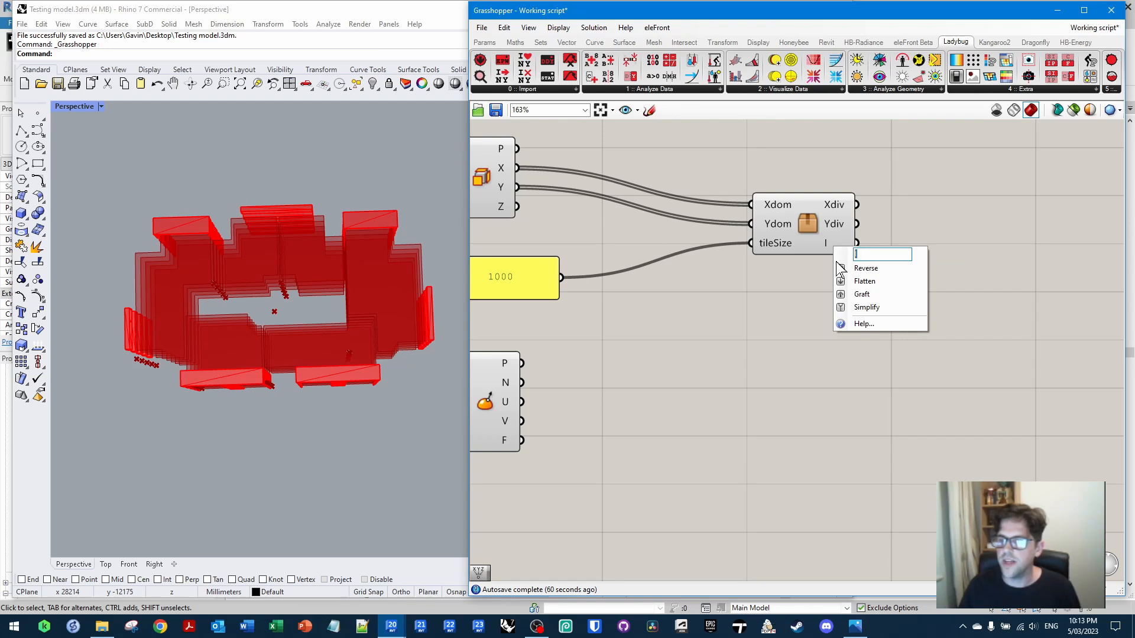
pyautogui.write('tileDomain')
pyautogui.press('Return')
pyautogui.moveTo(760, 332); pyautogui.dragTo(901, 352, button='right')
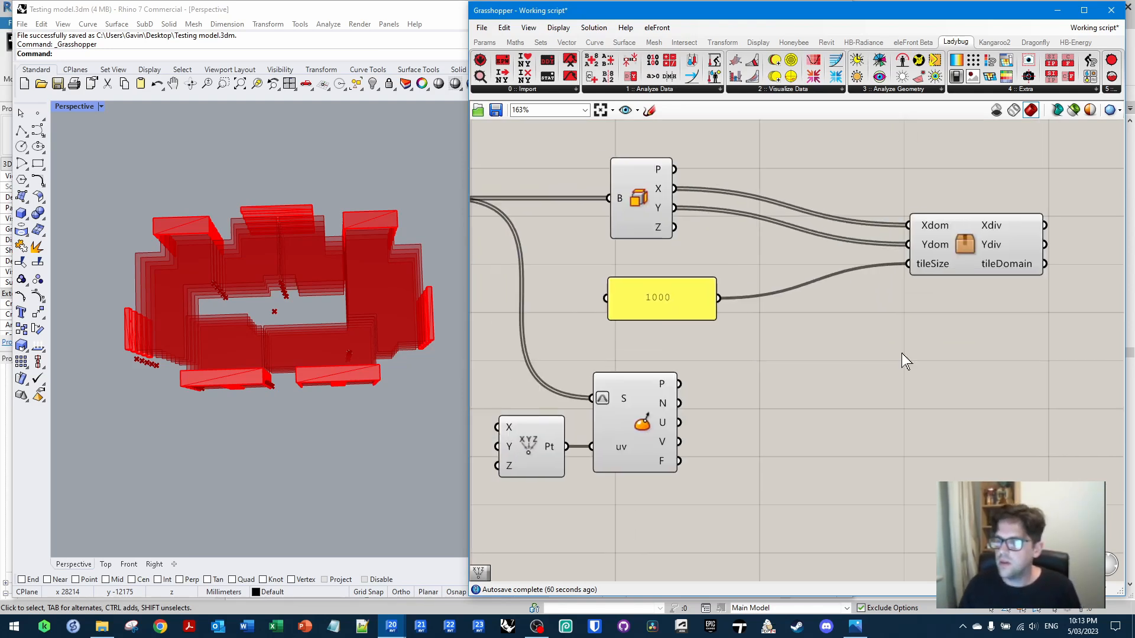
pyautogui.moveTo(965, 246); pyautogui.dragTo(879, 250)
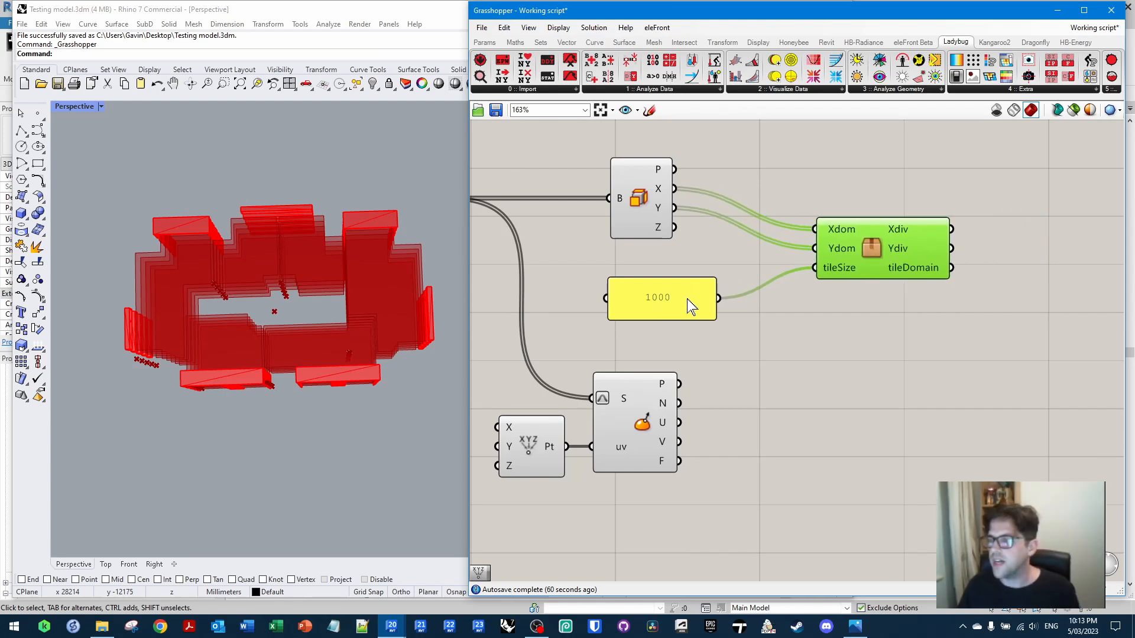
# Add a Value List below the cluster with entries 0.25 x 0.25m = 250, 0.5 x 0.5m = 500 and a 1 x 1m option
pyautogui.doubleClick(834, 323)
pyautogui.write('value li')
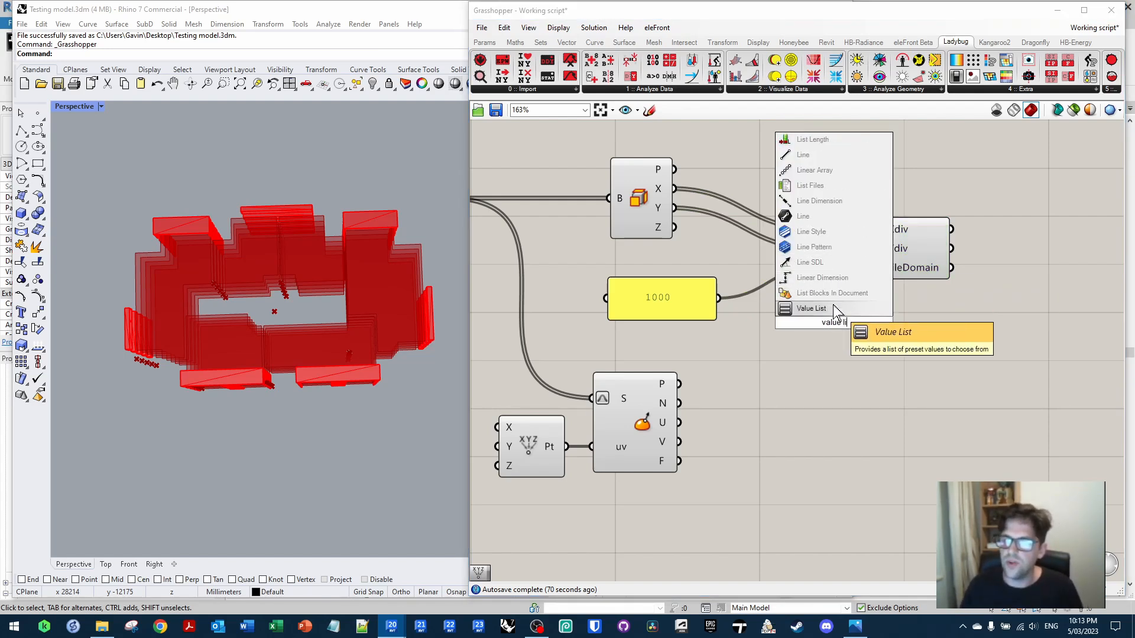
pyautogui.click(832, 305)
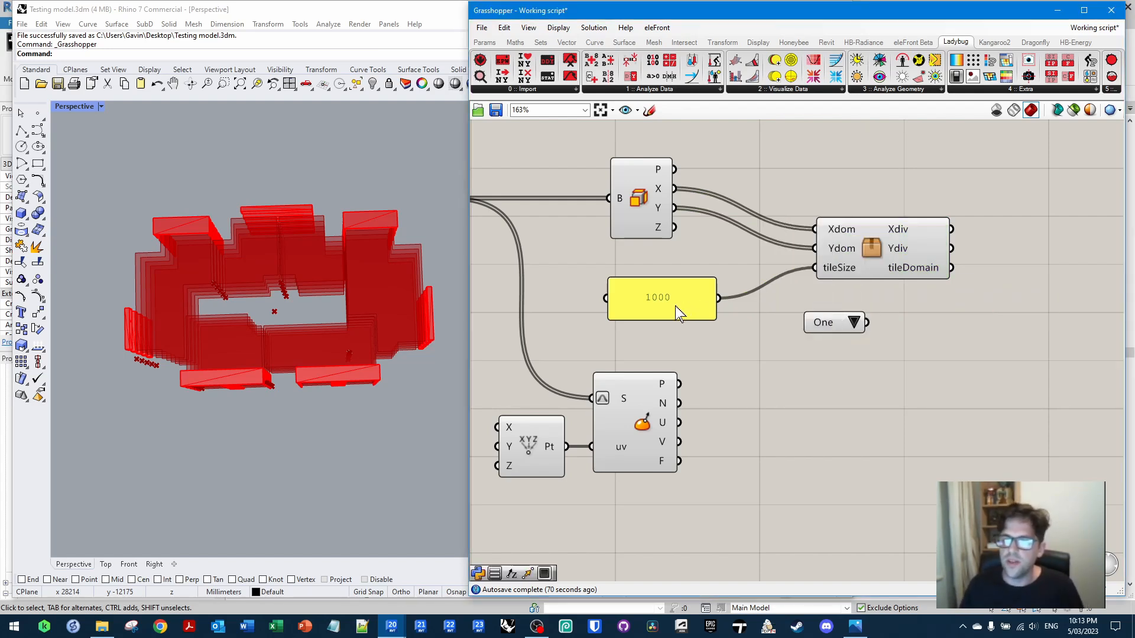
pyautogui.doubleClick(825, 326)
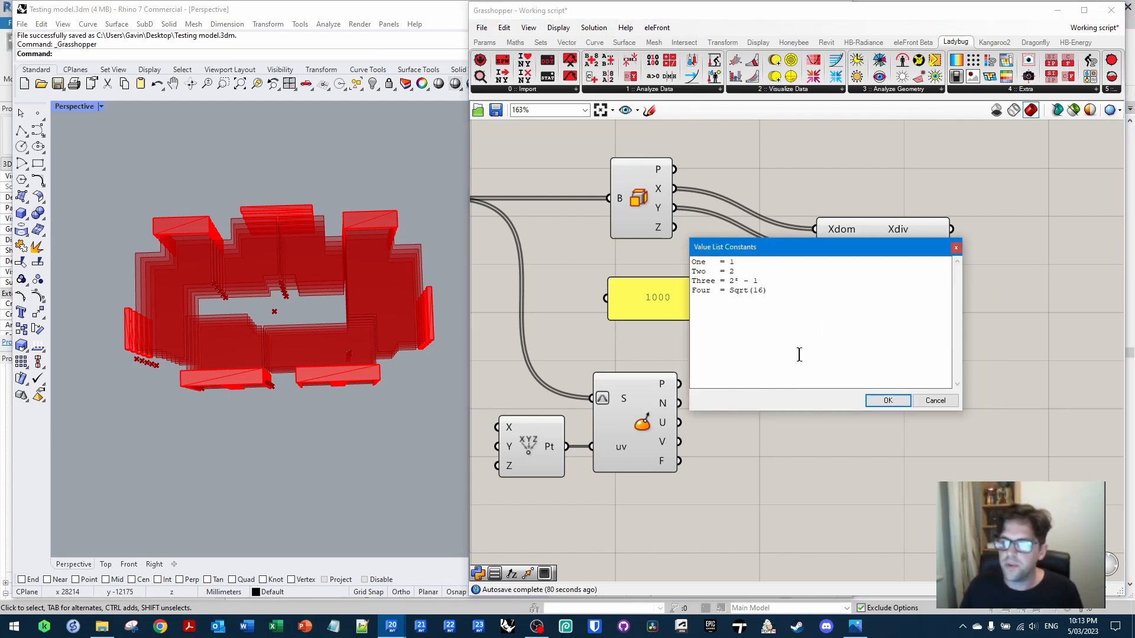
pyautogui.write('0.25')
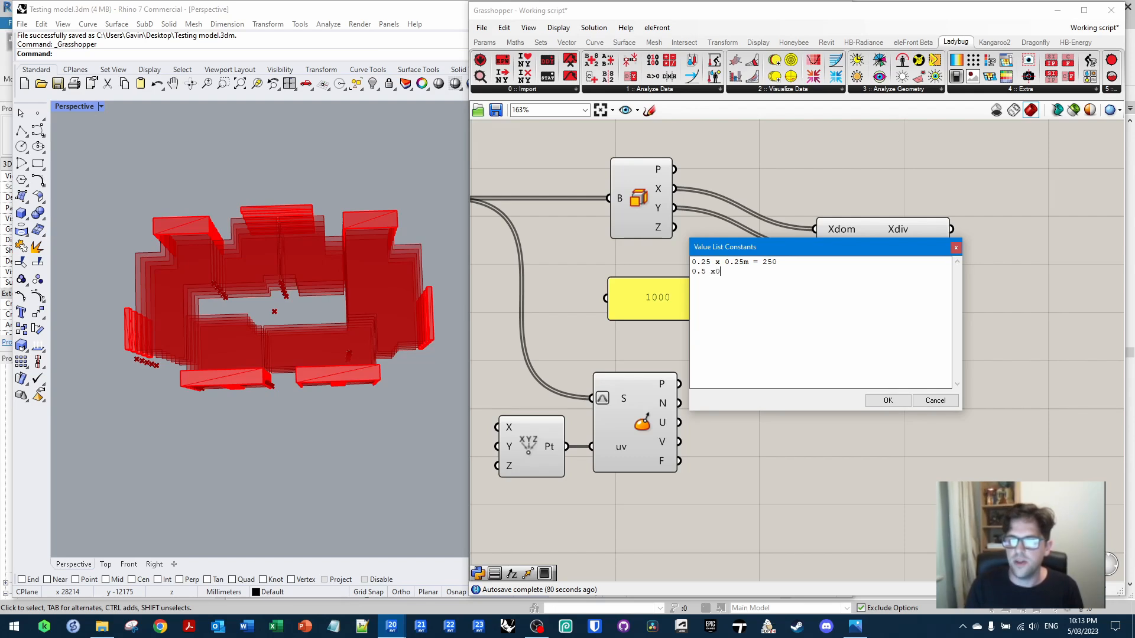
pyautogui.write('500')
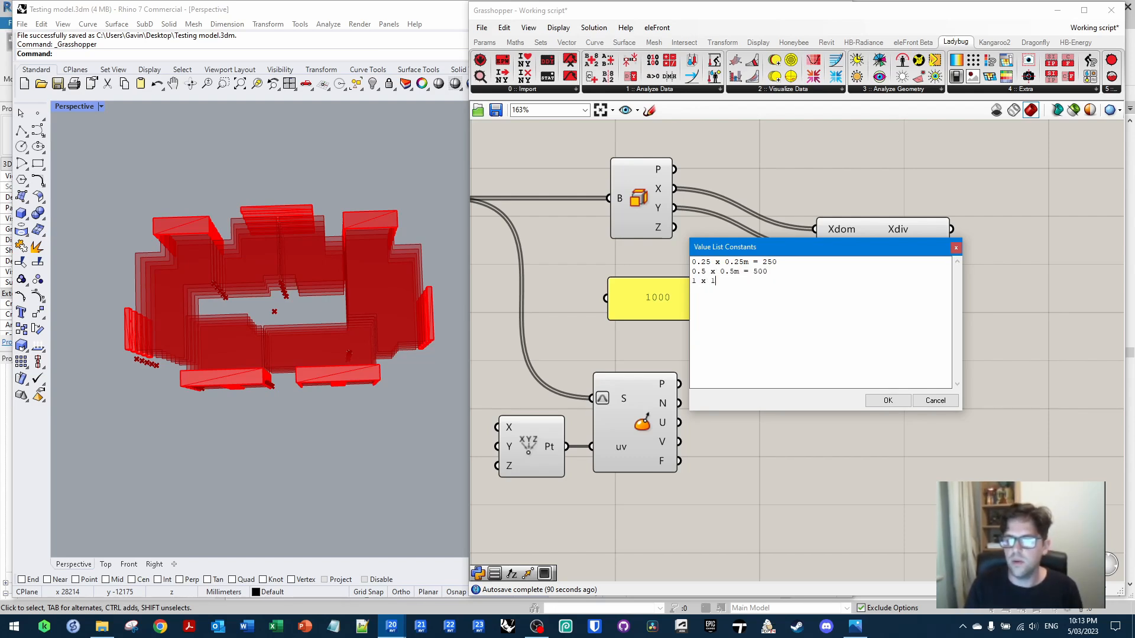
pyautogui.click(886, 400)
# Shift the value list slightly and name it Tile grid
pyautogui.moveTo(835, 327); pyautogui.dragTo(797, 327)
pyautogui.rightClick(796, 328)
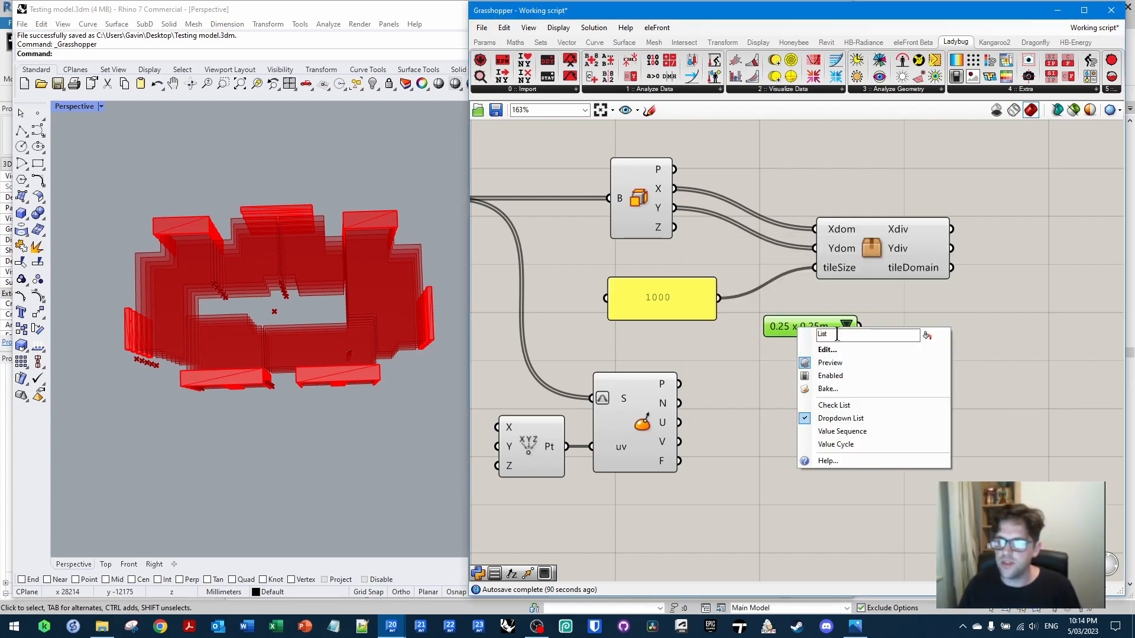
pyautogui.write('Tile grid')
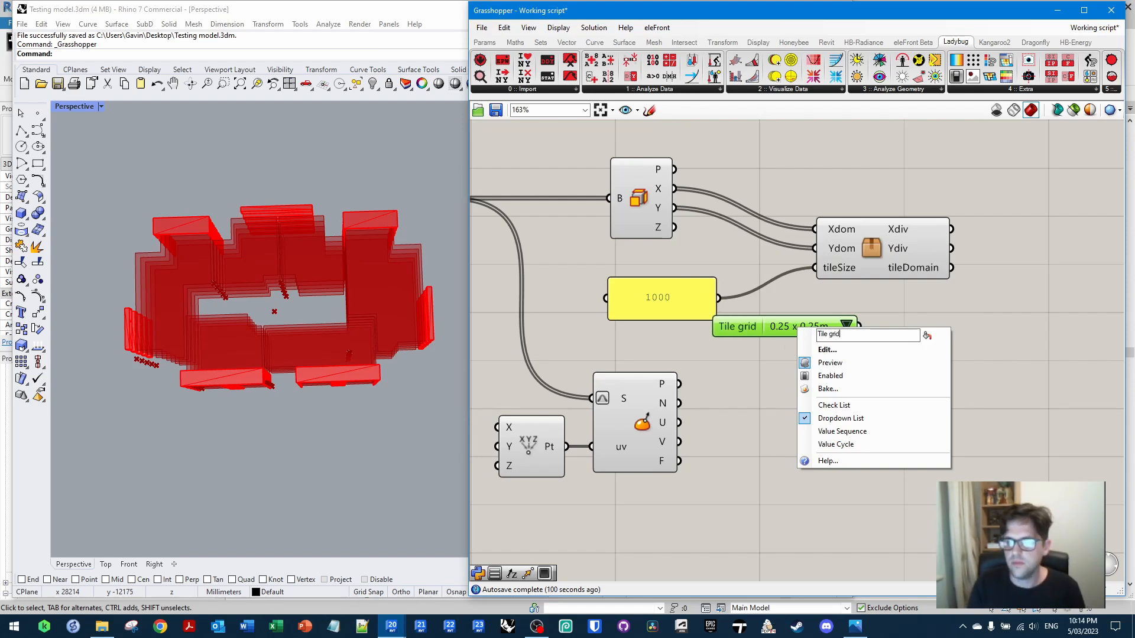
pyautogui.press('Return')
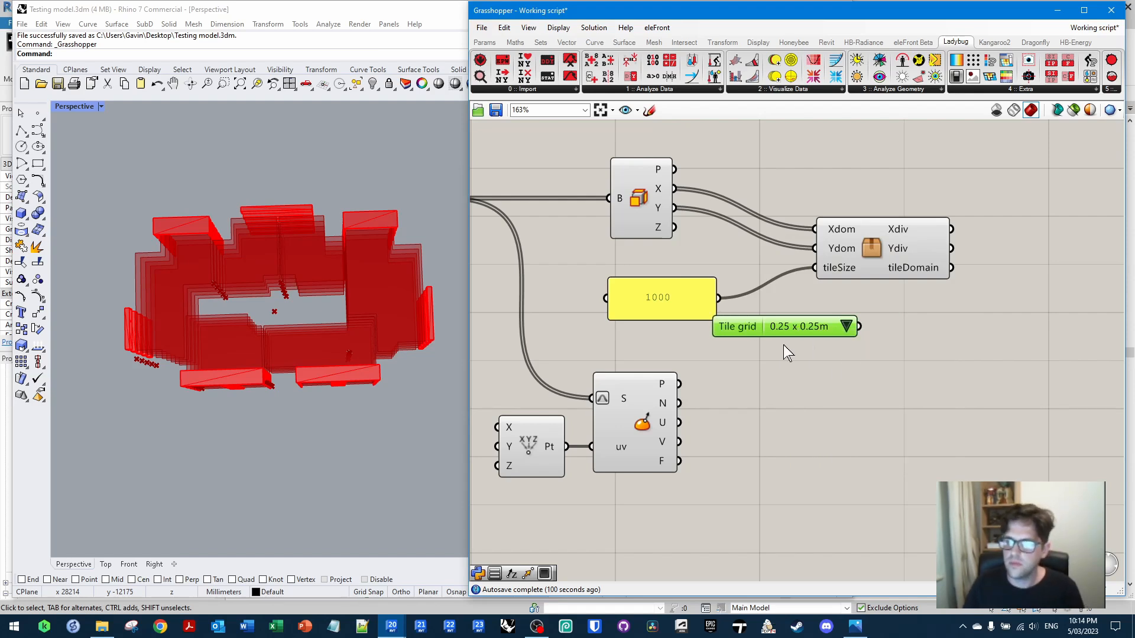
# Choose 1 x 1m in the Tile grid list, connect it to the cluster's tileSize input, and put it in place of the deleted 1000 panel
pyautogui.click(846, 325)
pyautogui.click(871, 359)
pyautogui.moveTo(859, 327); pyautogui.dragTo(814, 268)
pyautogui.click(674, 296)
pyautogui.press('Delete')
pyautogui.moveTo(759, 326); pyautogui.dragTo(640, 279)
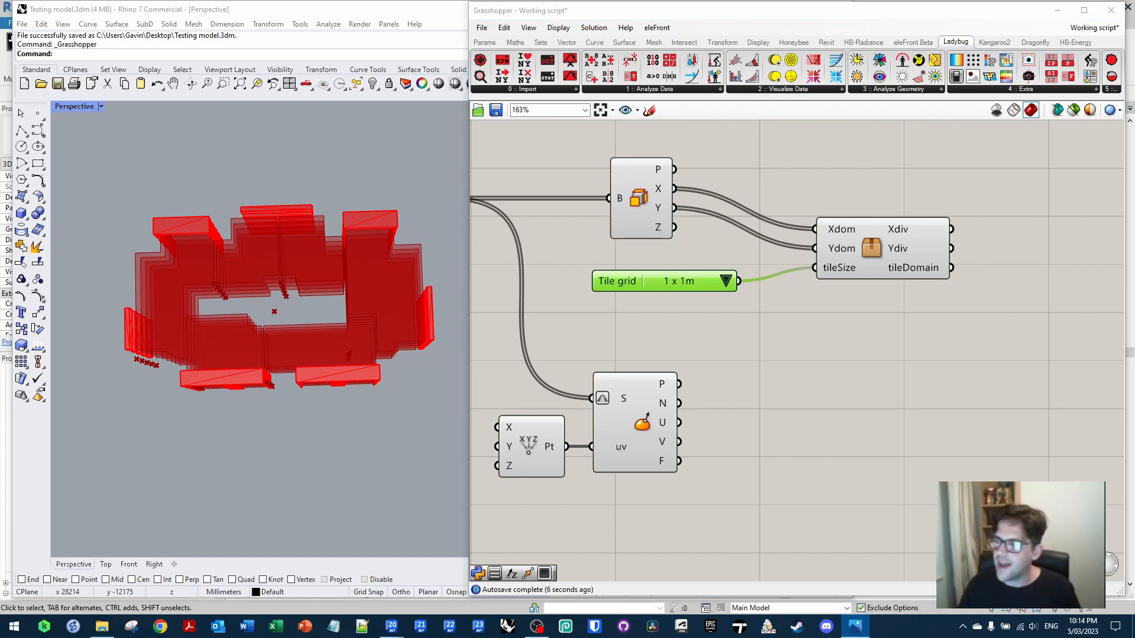
# Tidy the position of the Tile grid list between Deconstruct Box and Evaluate Surface, and save the script
pyautogui.rightClick(834, 377)
pyautogui.click(833, 350)
pyautogui.scroll(-2, 833, 349)
pyautogui.moveTo(801, 367); pyautogui.dragTo(842, 343, button='right')
pyautogui.moveTo(732, 270); pyautogui.dragTo(735, 289)
pyautogui.moveTo(892, 298); pyautogui.dragTo(753, 302, button='right')
pyautogui.click(792, 307)
pyautogui.hotkey('ctrl', 's')
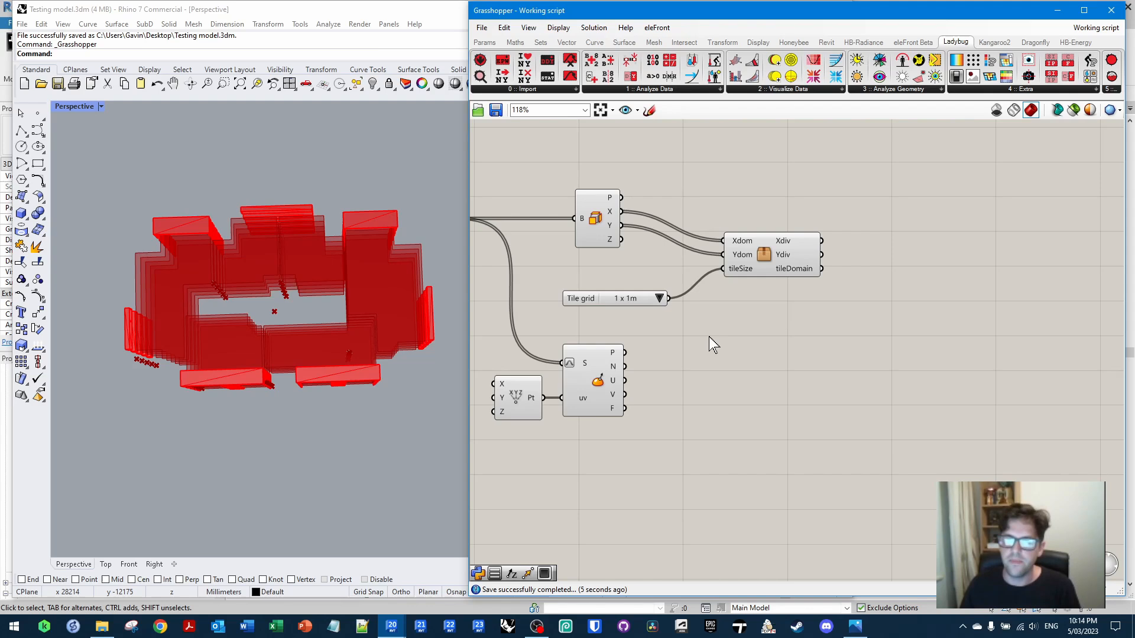
pyautogui.moveTo(714, 344); pyautogui.dragTo(777, 319, button='right')
pyautogui.moveTo(718, 276); pyautogui.dragTo(714, 278)
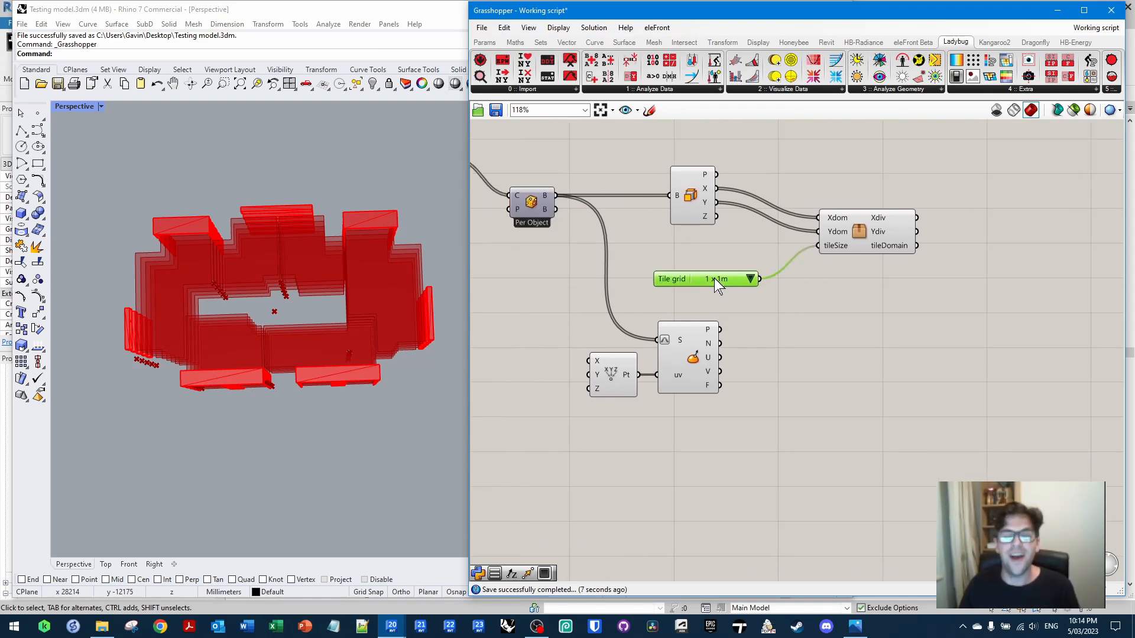
pyautogui.doubleClick(843, 311)
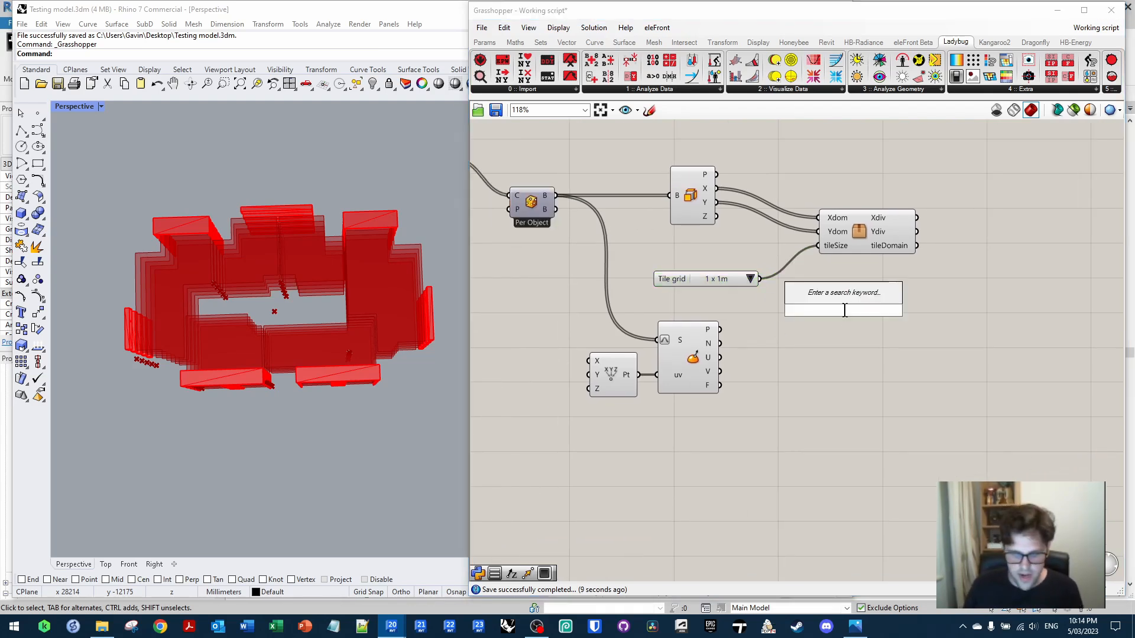
pyautogui.write('vector')
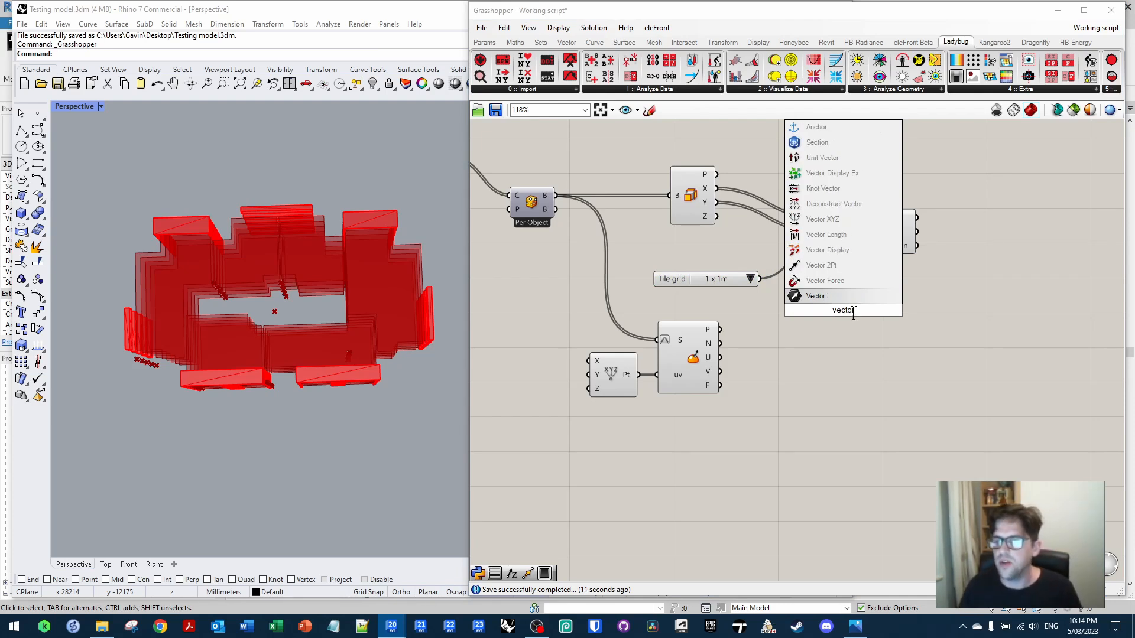
pyautogui.click(849, 345)
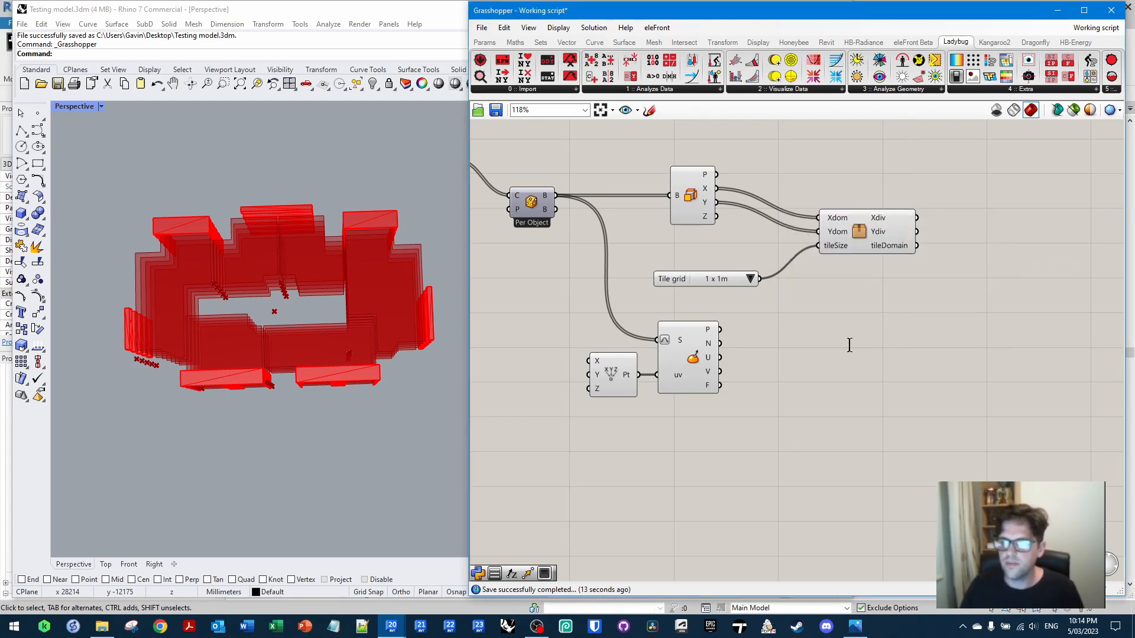
# Add a Vector XYZ component and place it directly below the cluster
pyautogui.doubleClick(849, 345)
pyautogui.write('construct c')
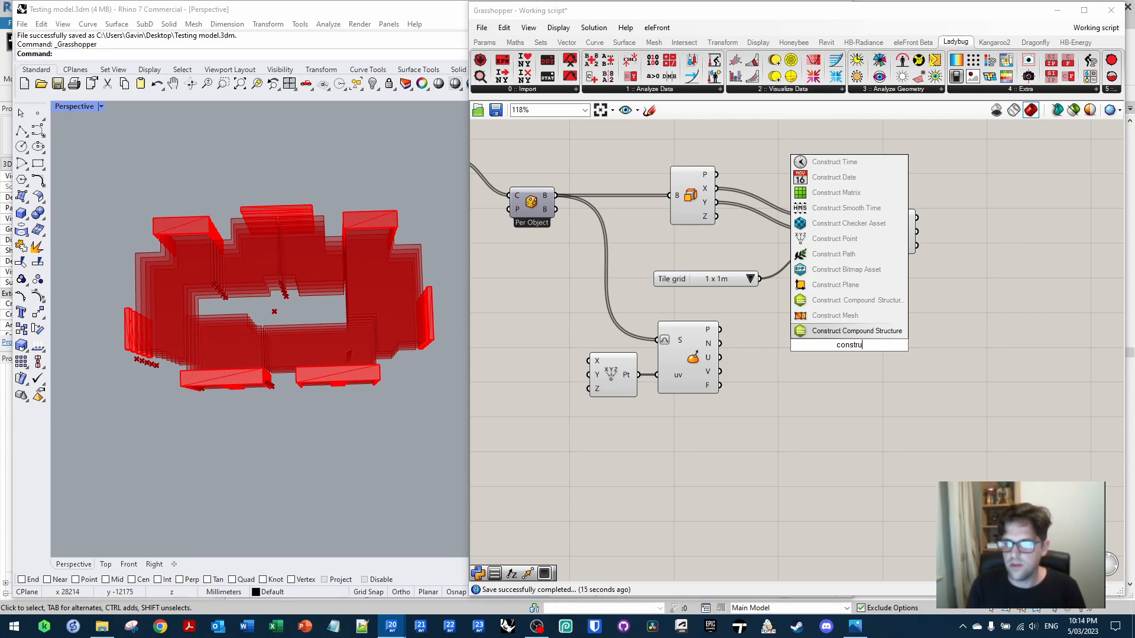
pyautogui.press('BackSpace')
pyautogui.write('vec')
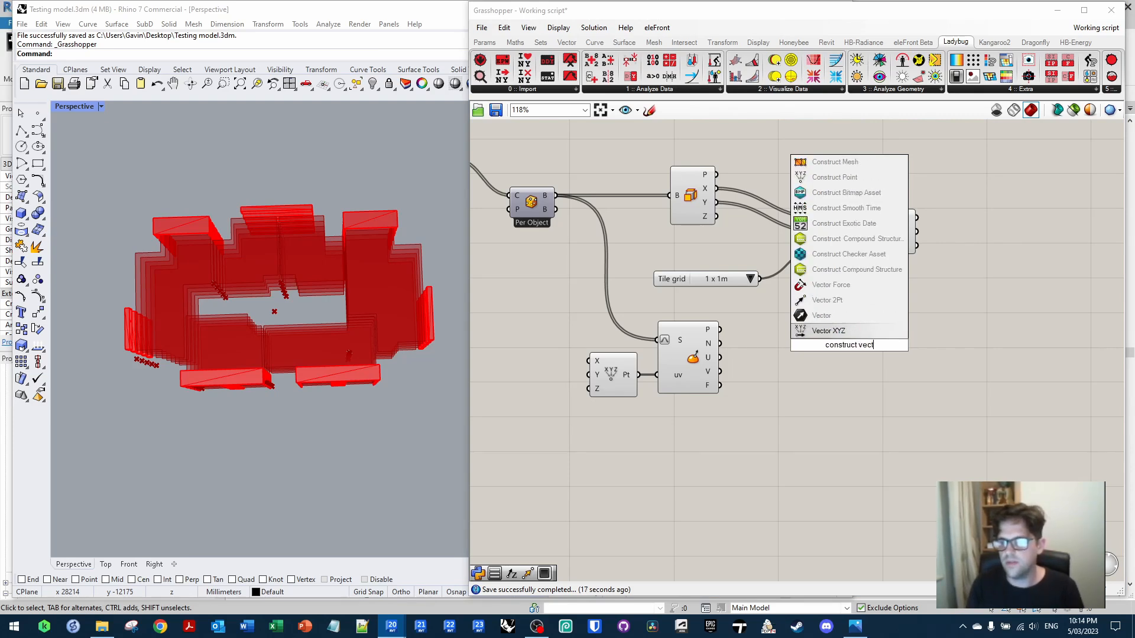
pyautogui.click(839, 330)
pyautogui.moveTo(843, 348); pyautogui.dragTo(861, 298)
pyautogui.scroll(3, 860, 298)
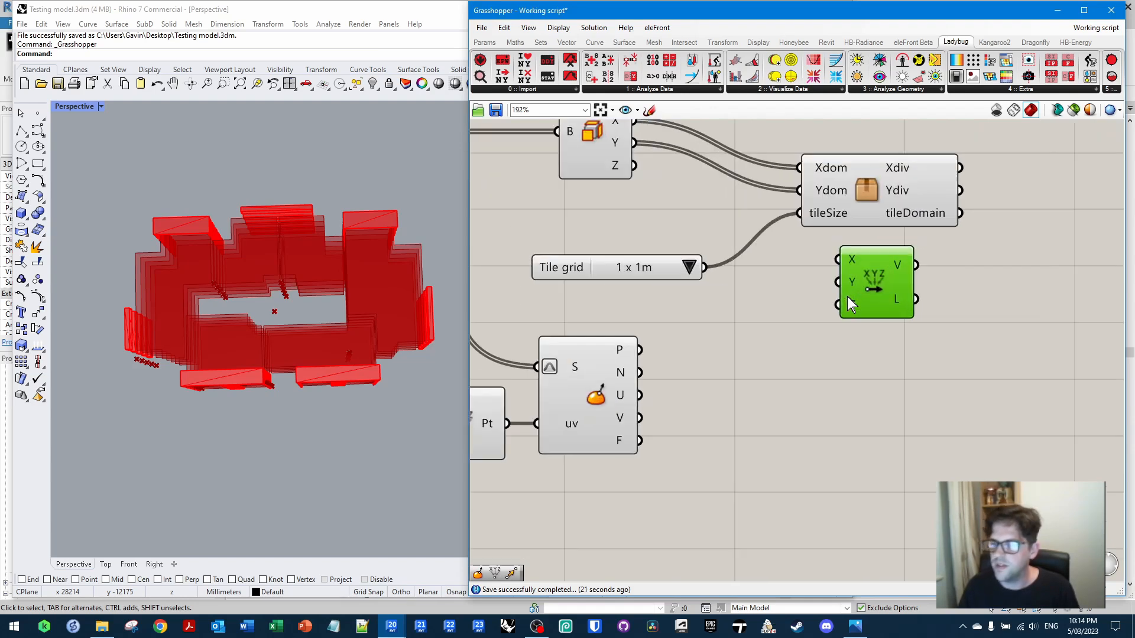
# Set the expression 0.5 * x on both the X and Y inputs of the Vector XYZ component
pyautogui.rightClick(850, 260)
pyautogui.moveTo(930, 359)
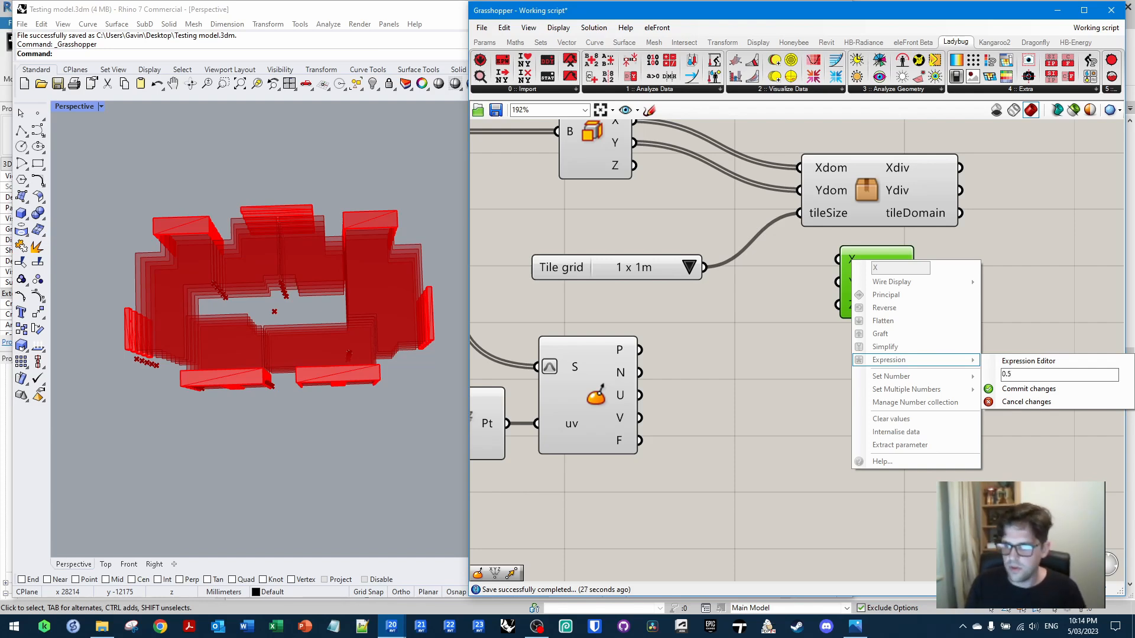
pyautogui.click(1028, 389)
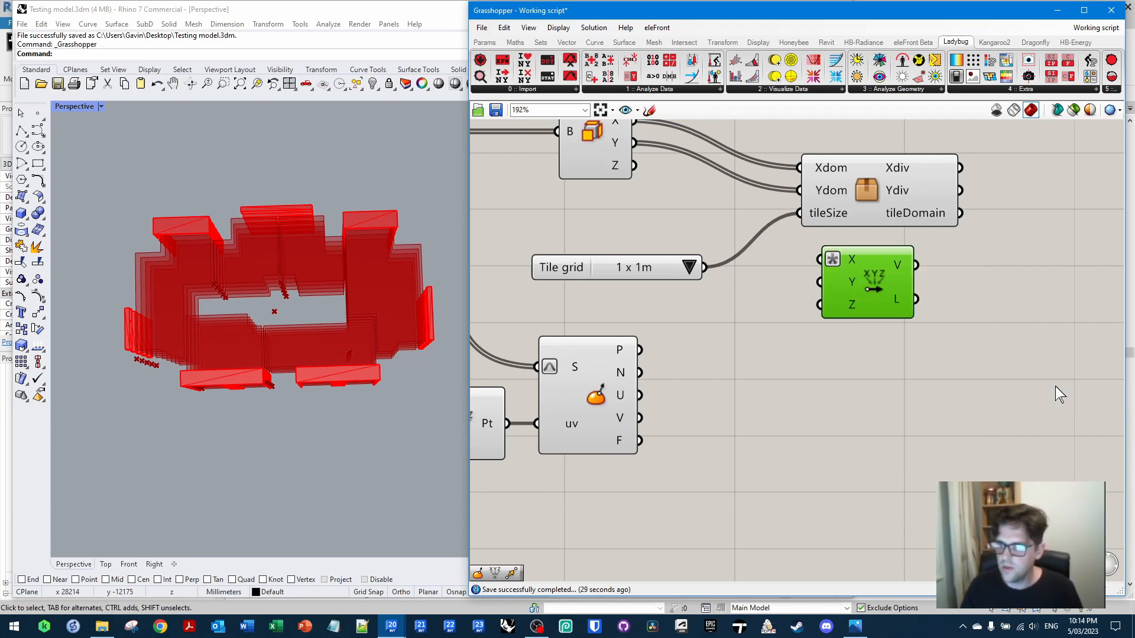
pyautogui.rightClick(844, 277)
pyautogui.moveTo(934, 391)
pyautogui.click(1005, 390)
pyautogui.write('0.5 * x')
pyautogui.click(1022, 403)
pyautogui.rightClick(842, 279)
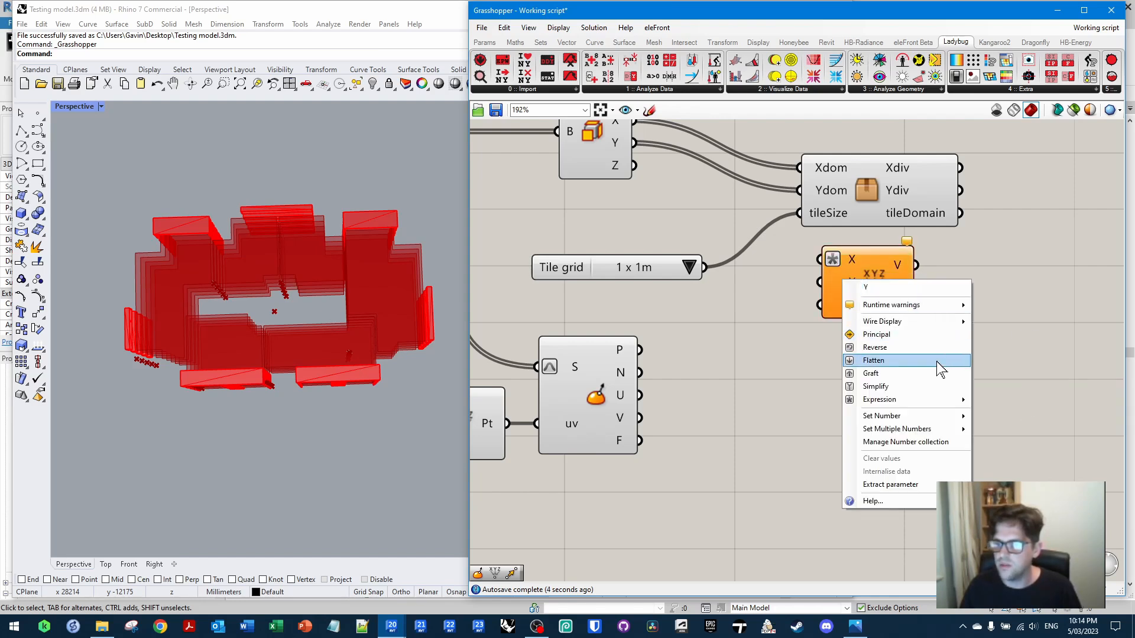
pyautogui.hotkey('ctrl', 'v')
pyautogui.press('Return')
# Connect the Tile grid value list to the X and Y inputs of Vector XYZ
pyautogui.moveTo(705, 267); pyautogui.dragTo(849, 296)
pyautogui.moveTo(870, 363); pyautogui.dragTo(844, 350, button='right')
pyautogui.click(843, 349)
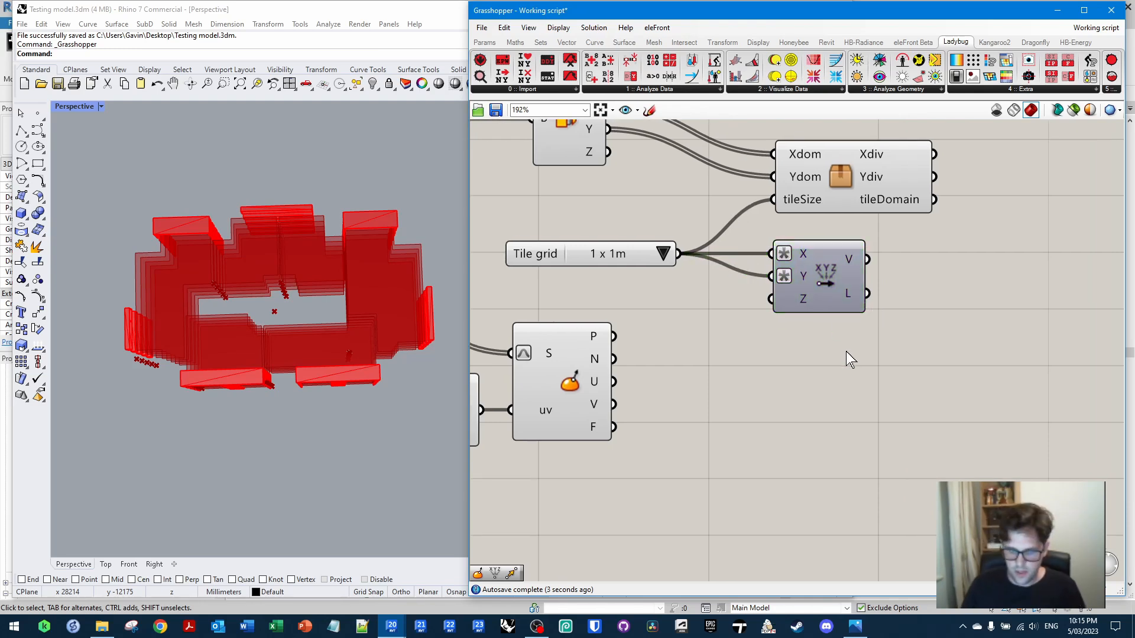
# Add a Move component, connecting Vector XYZ's V output to T and Evaluate Surface's P output to G
pyautogui.doubleClick(815, 351)
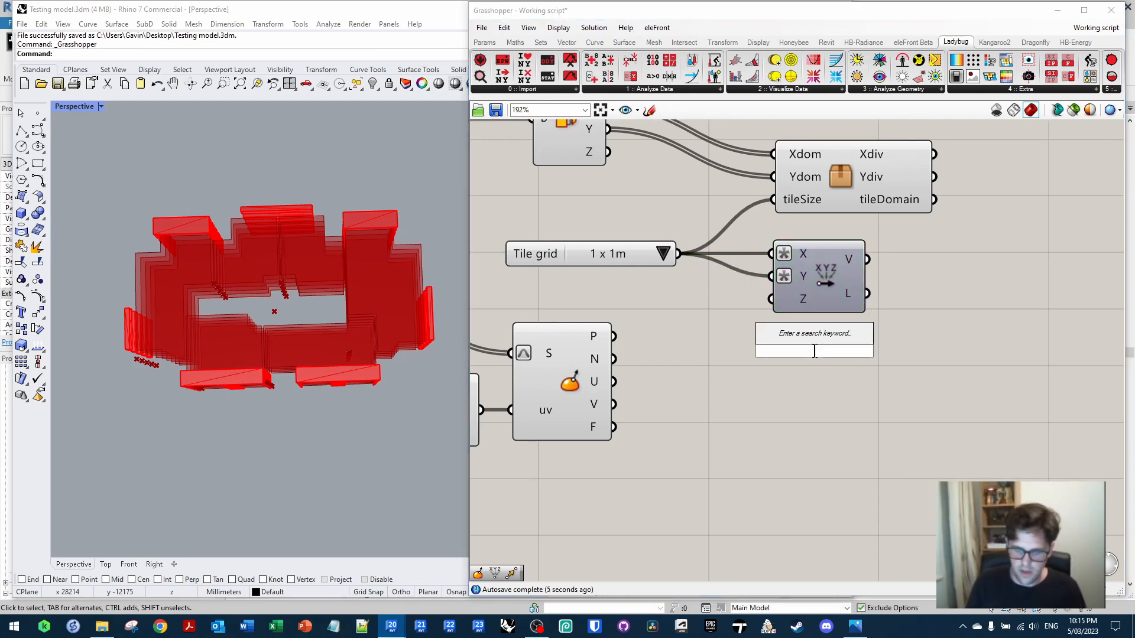
pyautogui.write('move')
pyautogui.press('Return')
pyautogui.moveTo(812, 351); pyautogui.dragTo(938, 356)
pyautogui.moveTo(867, 259)
pyautogui.mouseDown()
pyautogui.moveTo(888, 260)
pyautogui.moveTo(926, 354)
pyautogui.moveTo(615, 336)
pyautogui.mouseUp()
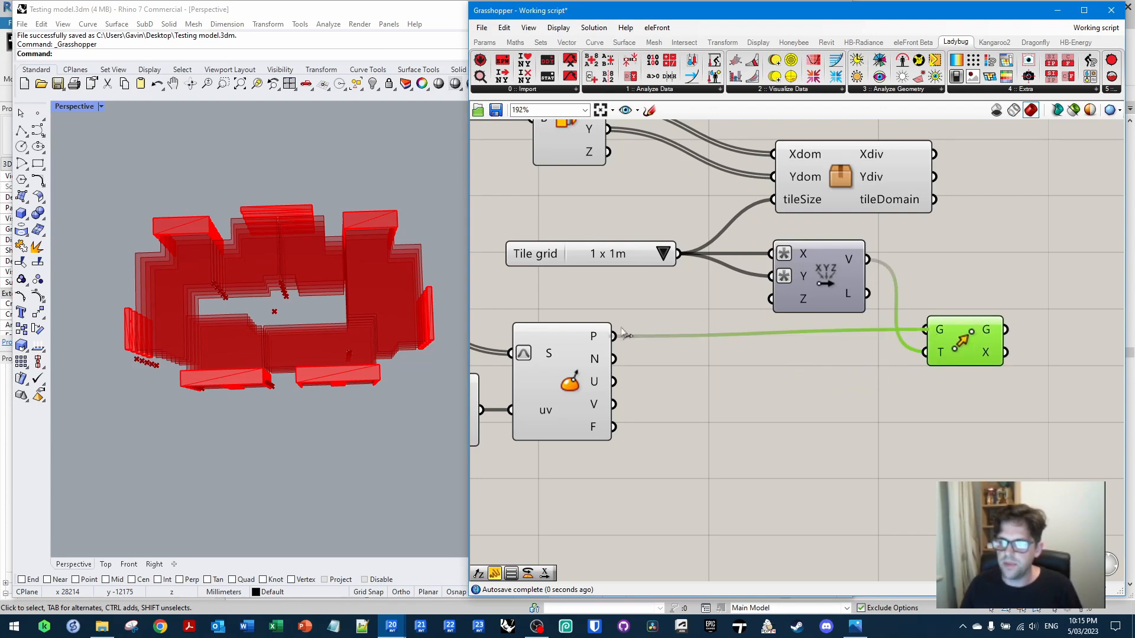
# Turn off the Evaluate Surface component's preview and shift the Move component slightly farther from Vector XYZ
pyautogui.click(782, 386)
pyautogui.click(564, 374)
pyautogui.rightClick(564, 371)
pyautogui.click(603, 392)
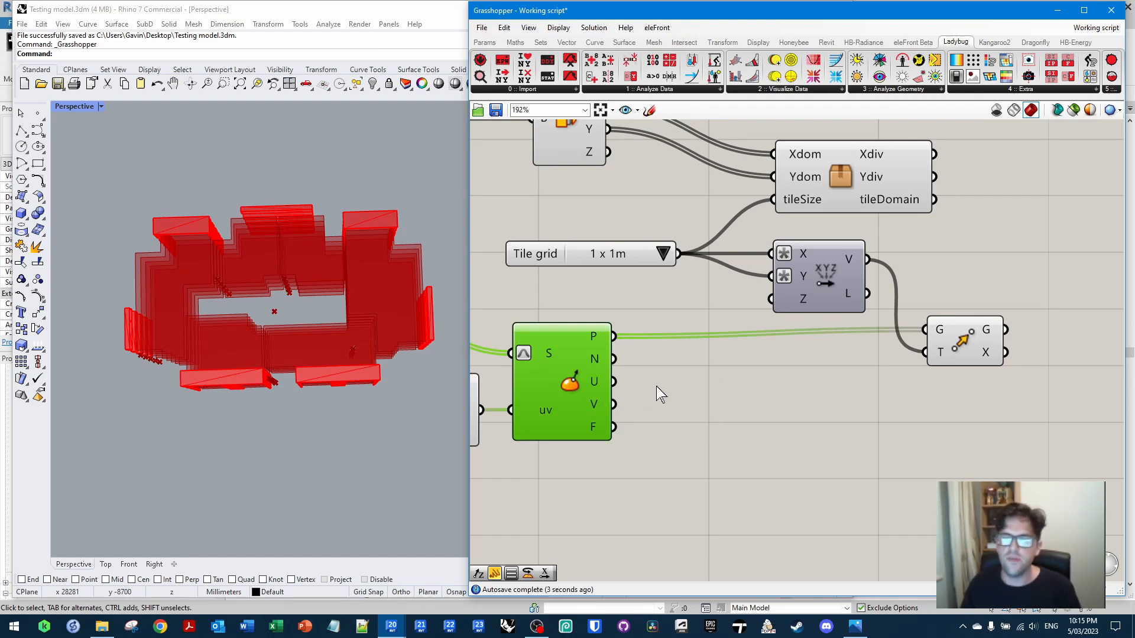
pyautogui.moveTo(959, 336); pyautogui.dragTo(971, 349)
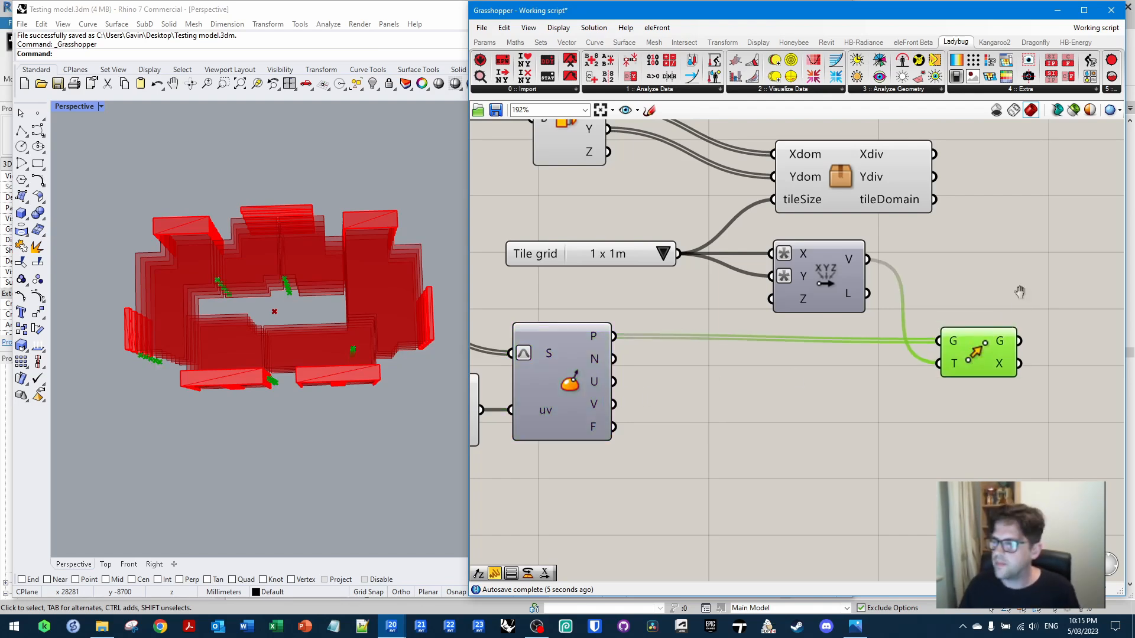
# Add a Rectangular Array component beyond the Move component and connect Move's G output to its G input
pyautogui.moveTo(1019, 292); pyautogui.dragTo(868, 299, button='right')
pyautogui.moveTo(846, 261); pyautogui.dragTo(777, 283, button='right')
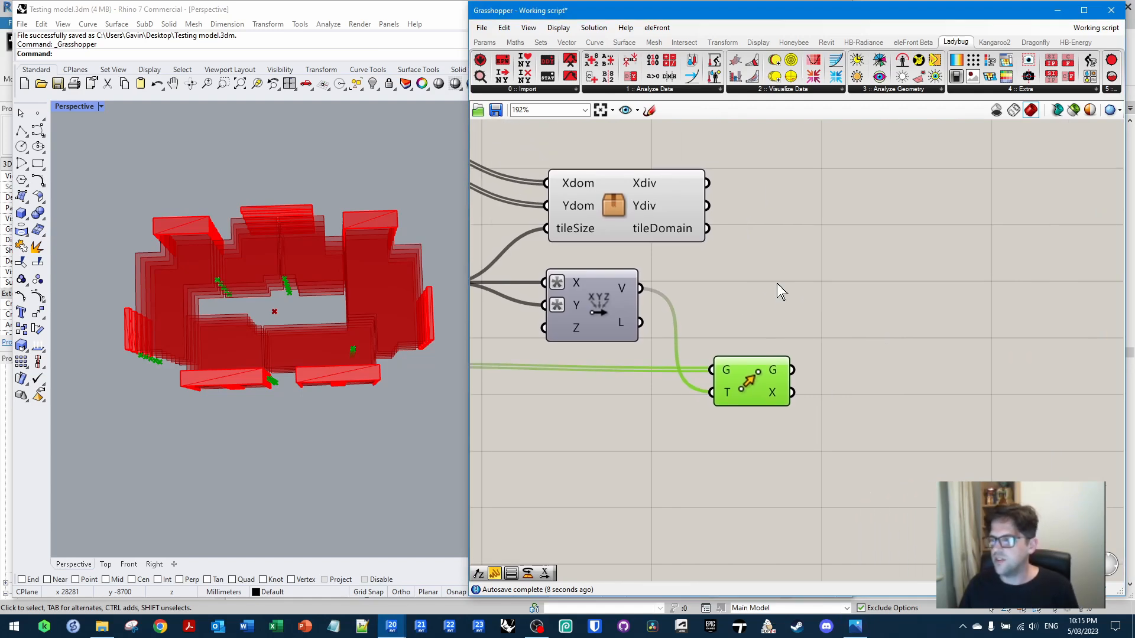
pyautogui.doubleClick(860, 293)
pyautogui.write('rect')
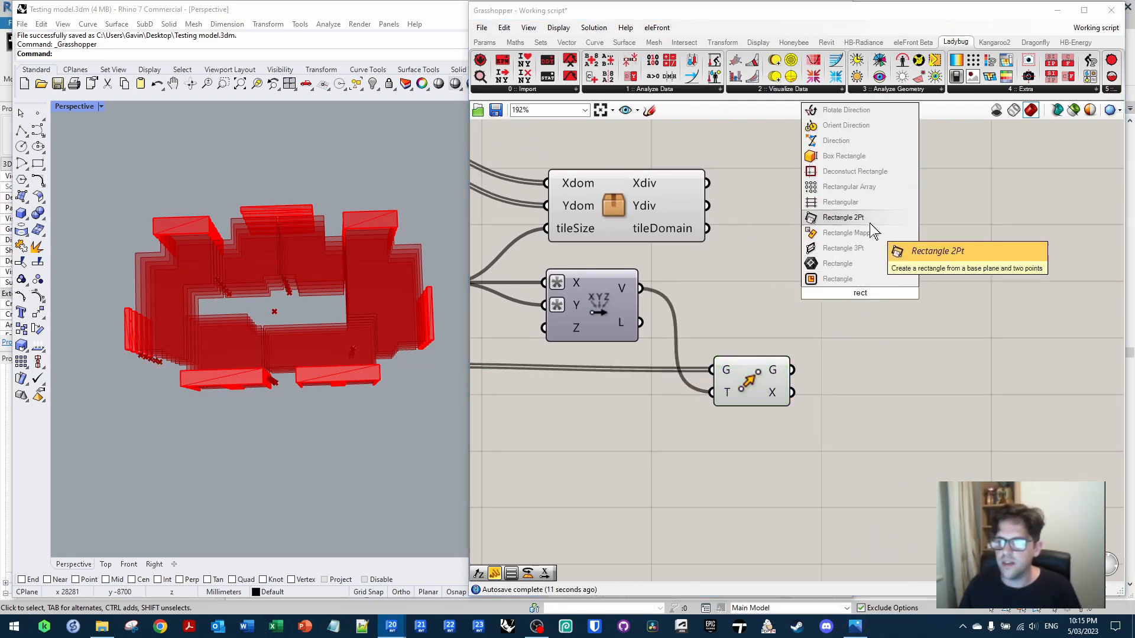
pyautogui.click(863, 187)
pyautogui.moveTo(858, 293); pyautogui.dragTo(952, 306)
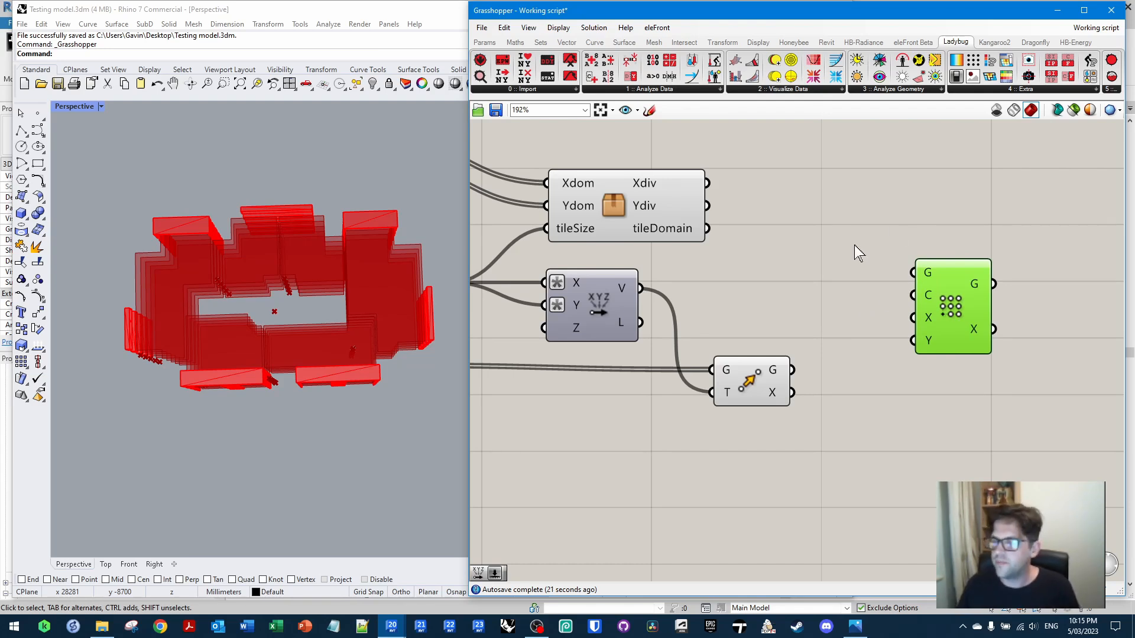
pyautogui.moveTo(853, 244); pyautogui.dragTo(751, 237, button='right')
pyautogui.click(639, 363)
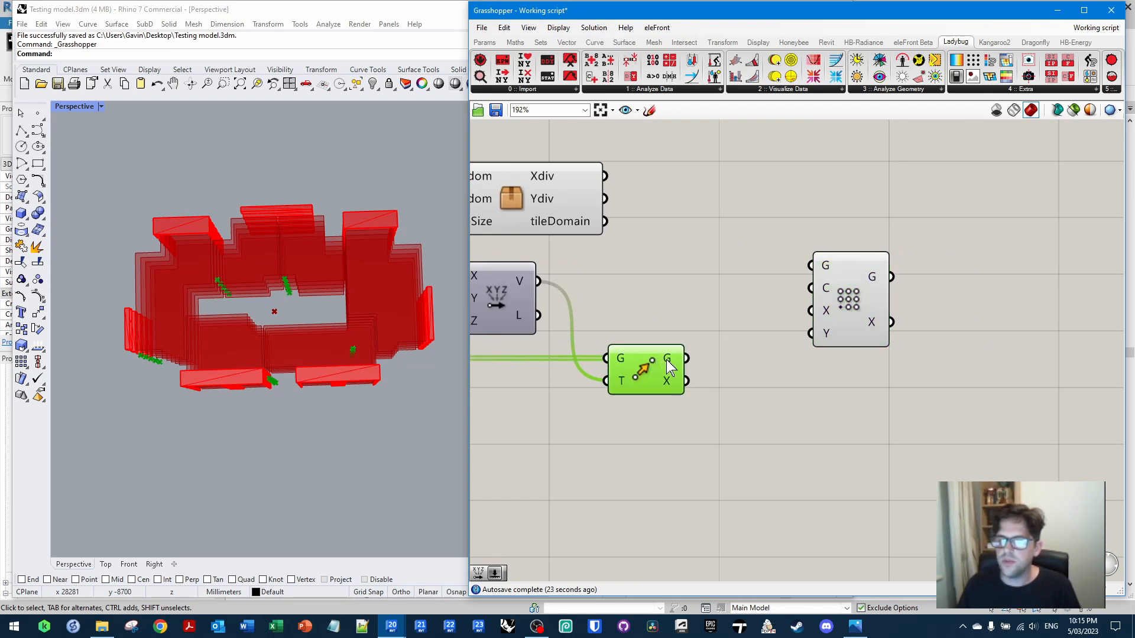
pyautogui.moveTo(667, 366)
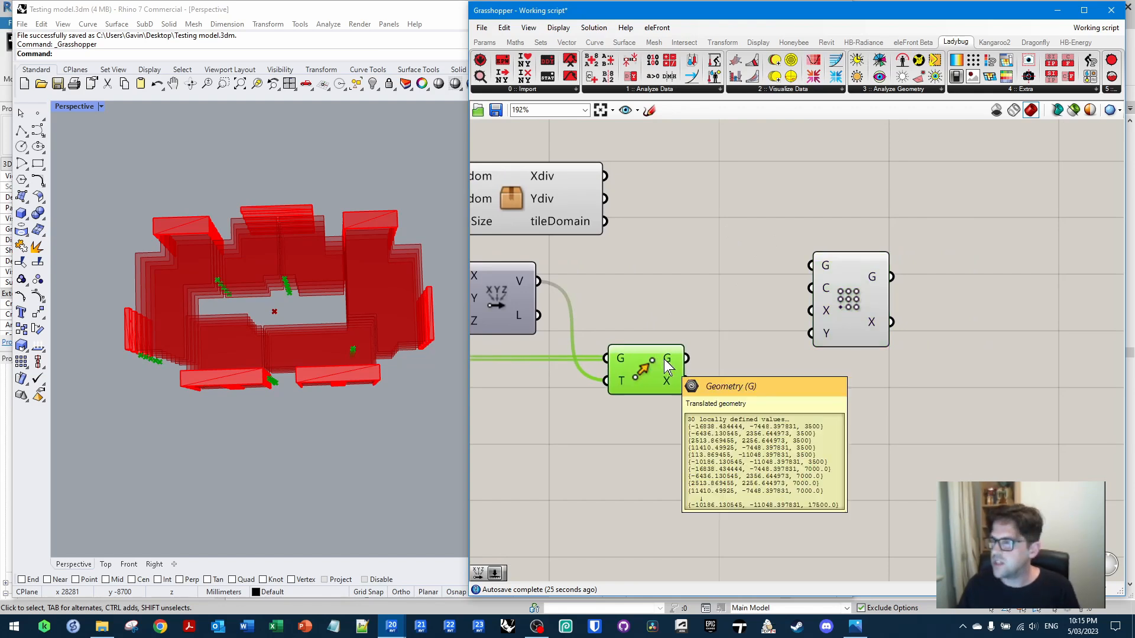
pyautogui.moveTo(689, 360); pyautogui.dragTo(965, 292)
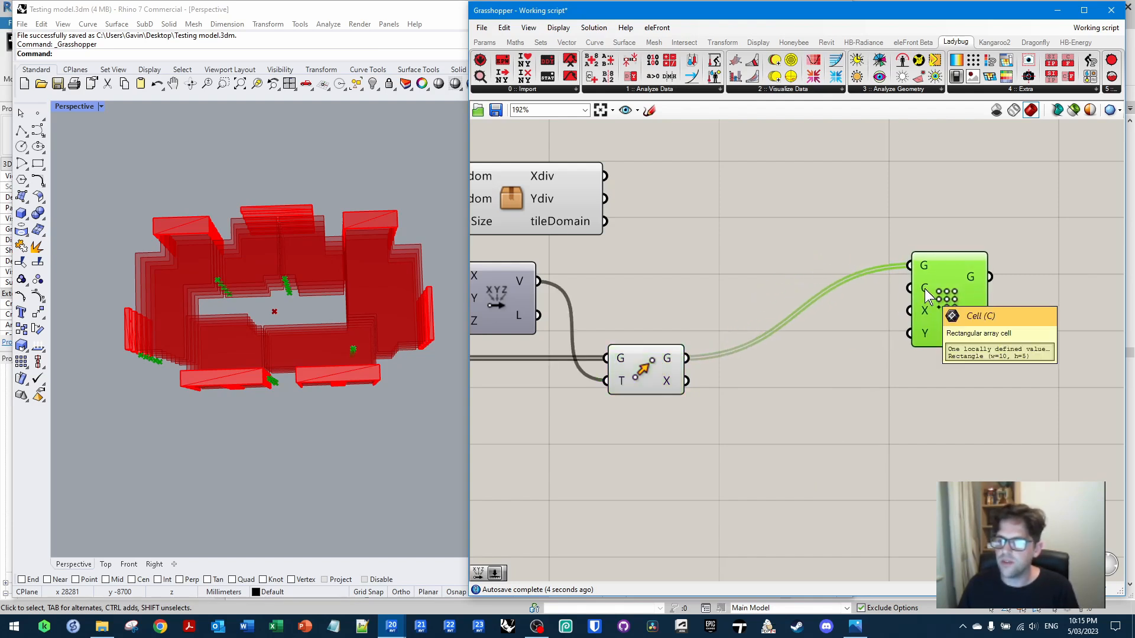
# Add a Rectangle component between Move and Rectangular Array, connecting the cluster's tileDomain output to its X and Y inputs
pyautogui.doubleClick(767, 388)
pyautogui.write('re')
pyautogui.press('Return')
pyautogui.write('re')
pyautogui.doubleClick(791, 383)
pyautogui.write('recta')
pyautogui.doubleClick(809, 352)
pyautogui.write('rectang')
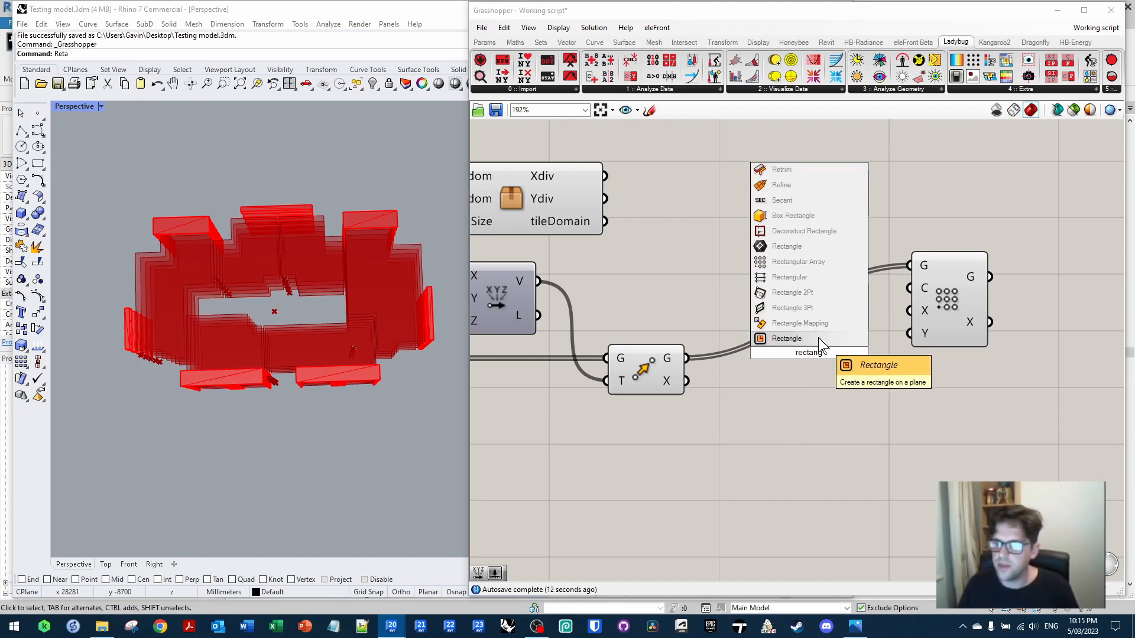
pyautogui.click(818, 338)
pyautogui.moveTo(603, 222)
pyautogui.mouseDown()
pyautogui.moveTo(799, 332)
pyautogui.moveTo(795, 348)
pyautogui.moveTo(625, 248)
pyautogui.moveTo(604, 223)
pyautogui.mouseUp()
pyautogui.click(789, 226)
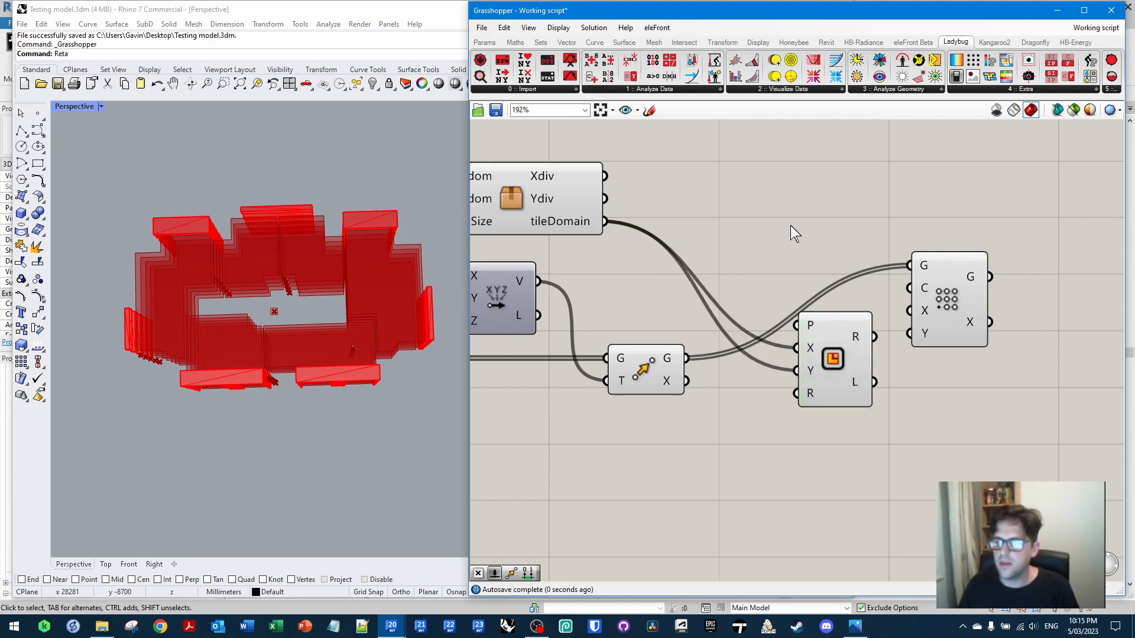
# Reposition the Rectangle component and connect Move's G output to its P input
pyautogui.moveTo(848, 346); pyautogui.dragTo(863, 370)
pyautogui.moveTo(692, 359); pyautogui.dragTo(850, 364)
pyautogui.scroll(4, 405, 342)
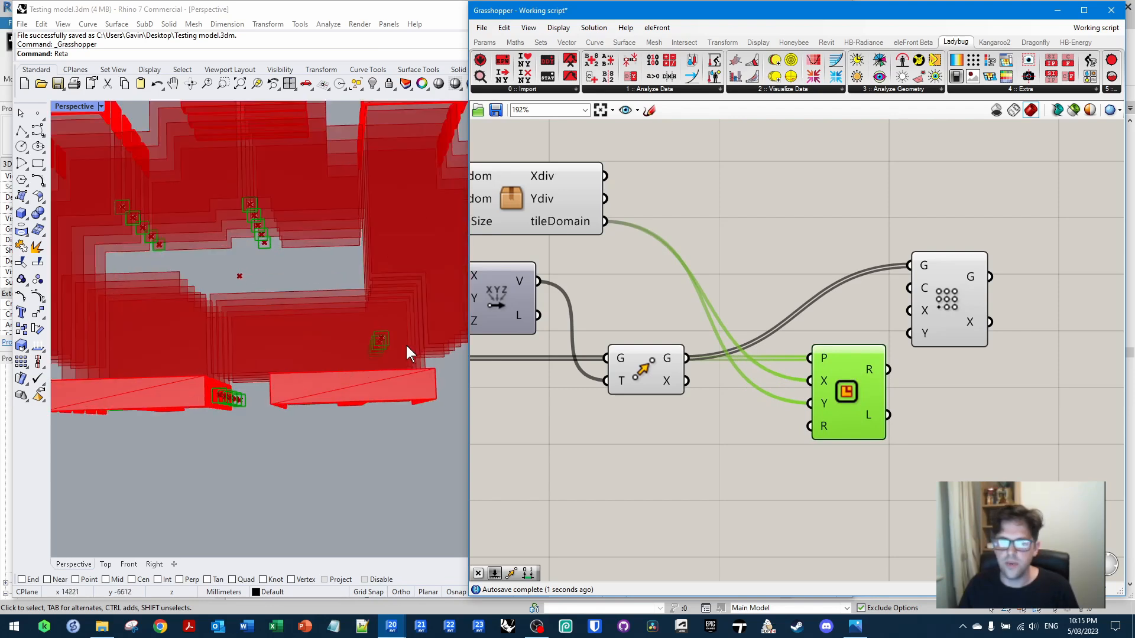
pyautogui.scroll(-1, 367, 340)
pyautogui.scroll(-3, 360, 335)
# Connect Rectangle's R output to Rectangular Array's C input, and the cluster's Xdiv and Ydiv outputs to its X and Y inputs
pyautogui.moveTo(766, 303); pyautogui.dragTo(637, 300, button='right')
pyautogui.moveTo(813, 288); pyautogui.dragTo(854, 291)
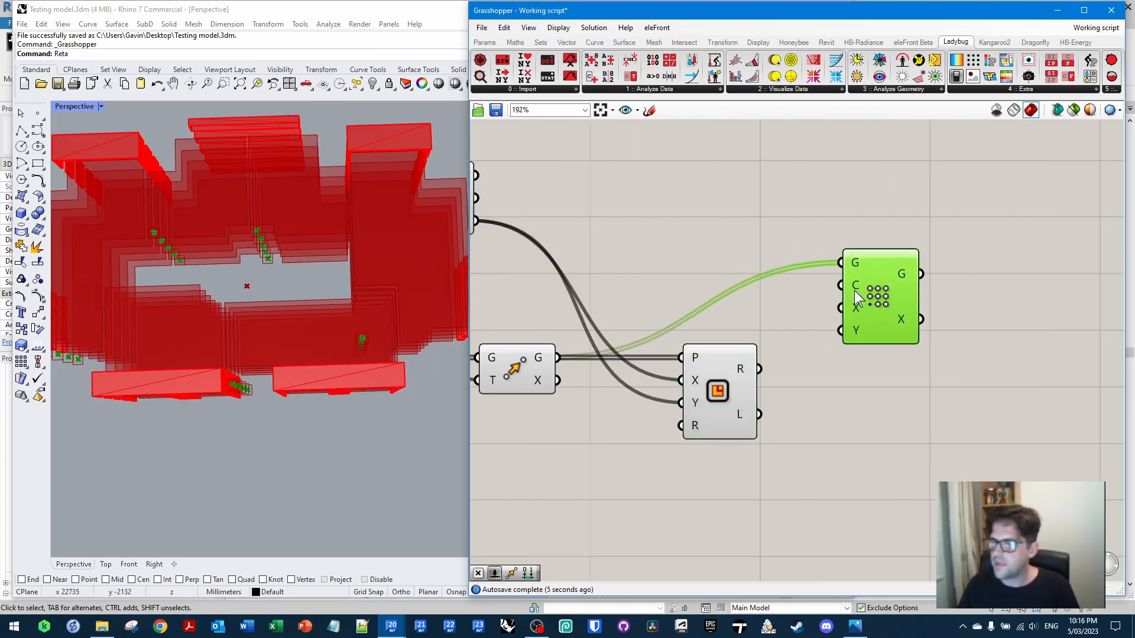
pyautogui.moveTo(760, 369); pyautogui.dragTo(840, 285)
pyautogui.click(917, 415)
pyautogui.scroll(-1, 918, 412)
pyautogui.moveTo(632, 227); pyautogui.dragTo(732, 249, button='right')
pyautogui.moveTo(641, 234); pyautogui.dragTo(649, 258)
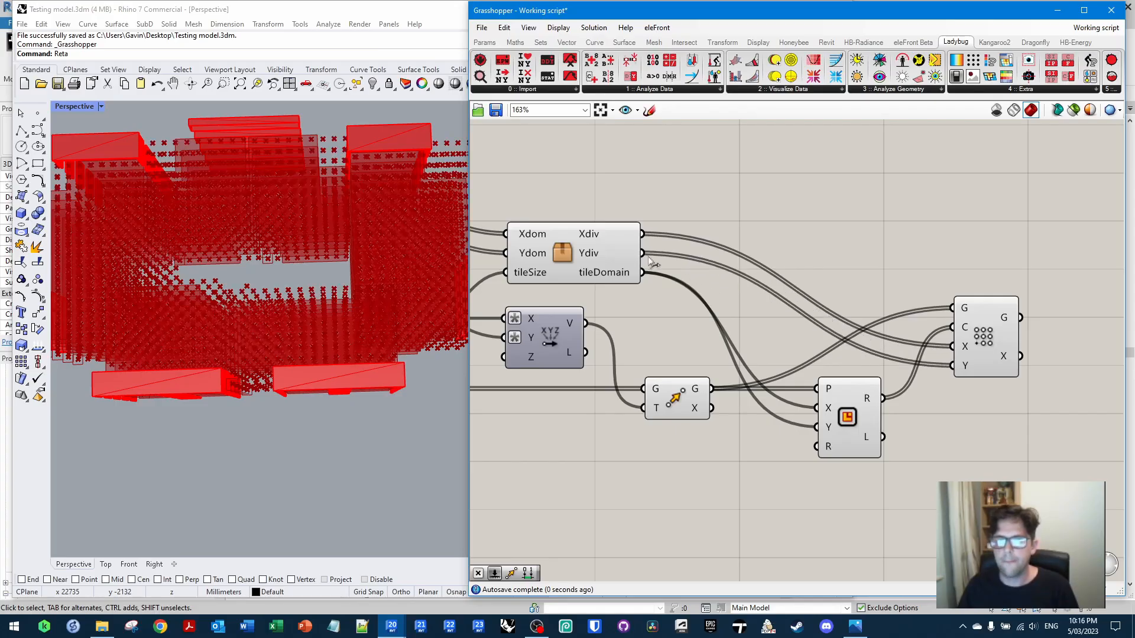
# Examine how the Rectangular Array's points cover the floors in the Rhino perspective view
pyautogui.moveTo(193, 369); pyautogui.dragTo(290, 328, button='right')
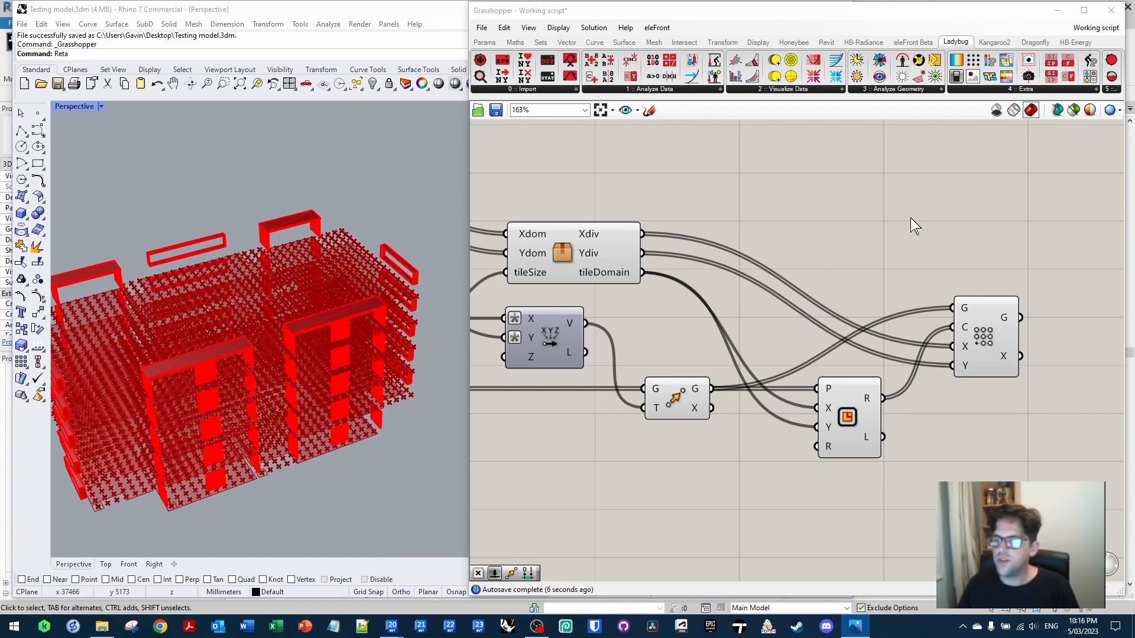
pyautogui.moveTo(980, 321); pyautogui.dragTo(984, 312)
pyautogui.moveTo(238, 296); pyautogui.dragTo(263, 240, button='right')
pyautogui.scroll(6, 229, 262)
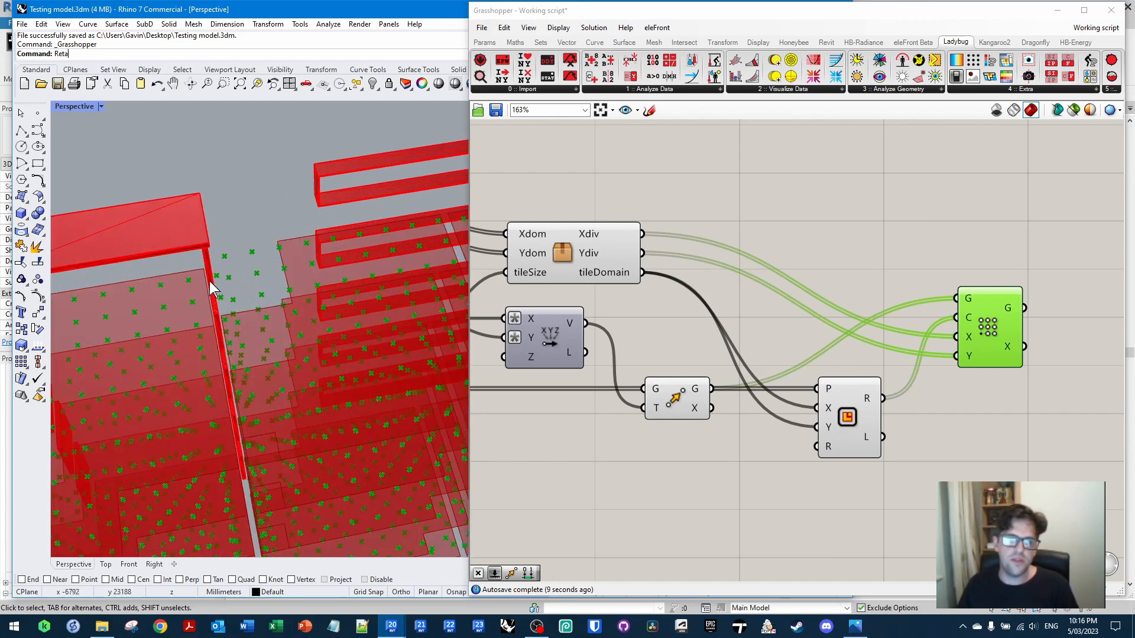
pyautogui.scroll(-8, 259, 255)
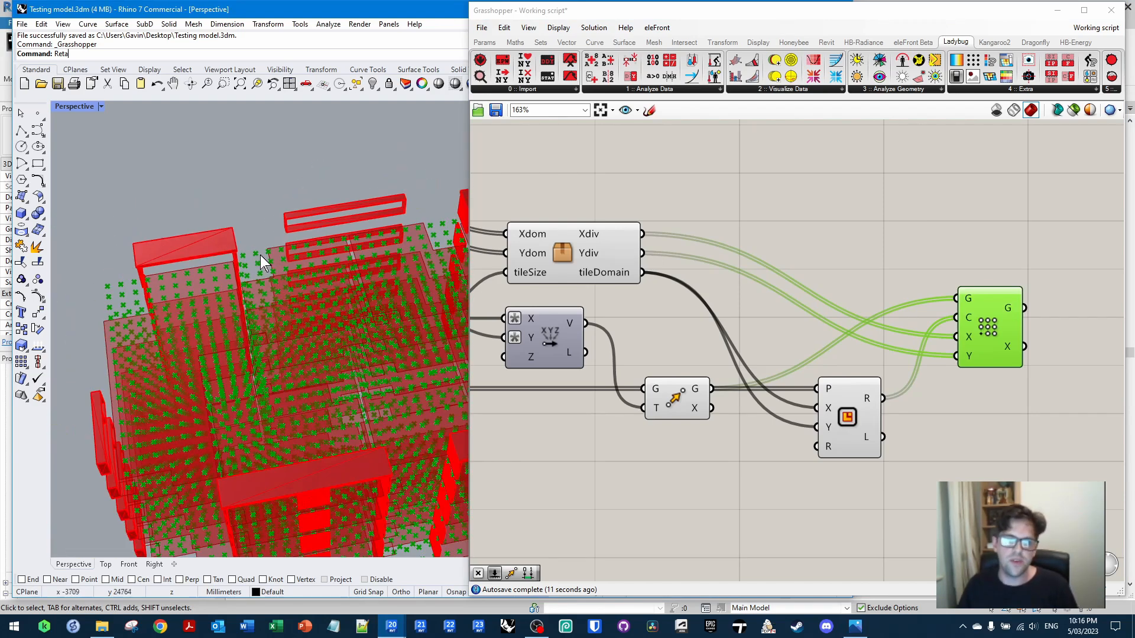
pyautogui.press('Return')
pyautogui.moveTo(299, 299); pyautogui.dragTo(258, 282, button='right')
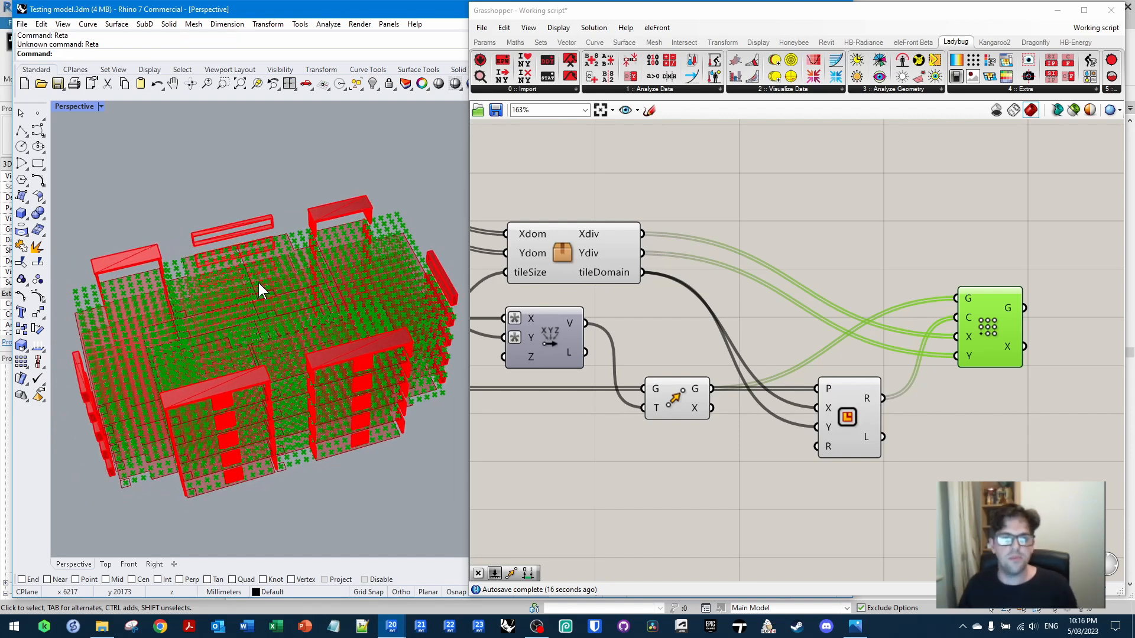
# Add a Mesh Brep component fed by the stream filter's S(1) output and place it above Rectangular Array
pyautogui.click(997, 252)
pyautogui.scroll(-2, 946, 258)
pyautogui.moveTo(786, 214); pyautogui.dragTo(943, 237, button='right')
pyautogui.moveTo(751, 195); pyautogui.dragTo(820, 202, button='right')
pyautogui.doubleClick(820, 202)
pyautogui.write('brep me')
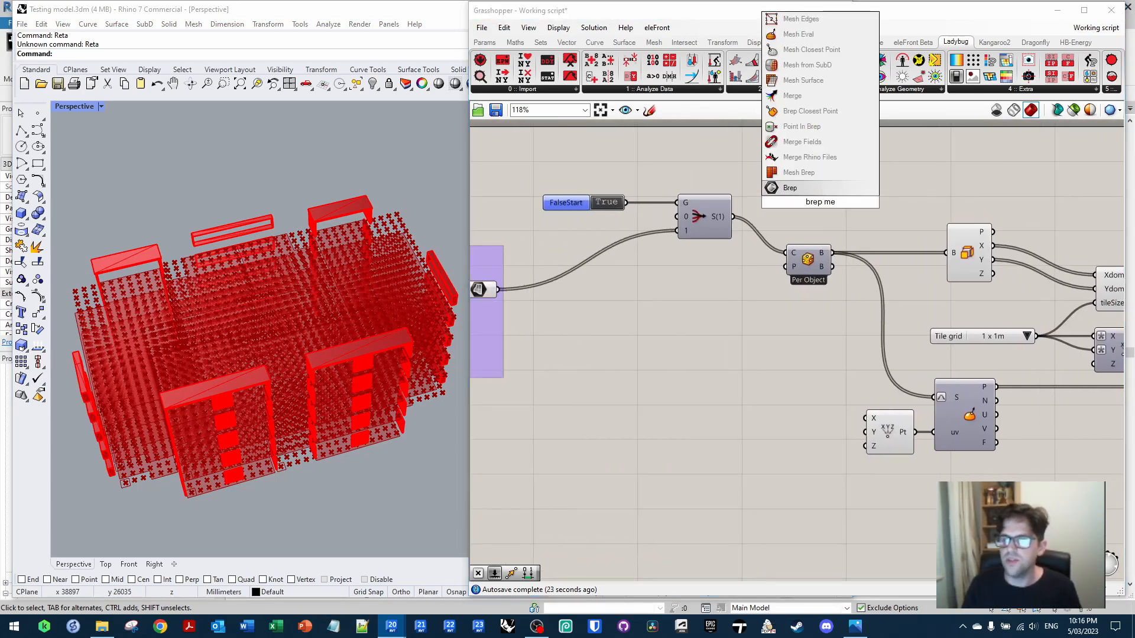
pyautogui.click(845, 173)
pyautogui.moveTo(734, 216); pyautogui.dragTo(869, 210)
pyautogui.moveTo(907, 215); pyautogui.dragTo(683, 207, button='right')
pyautogui.scroll(-2, 683, 207)
pyautogui.moveTo(678, 207); pyautogui.dragTo(1070, 210)
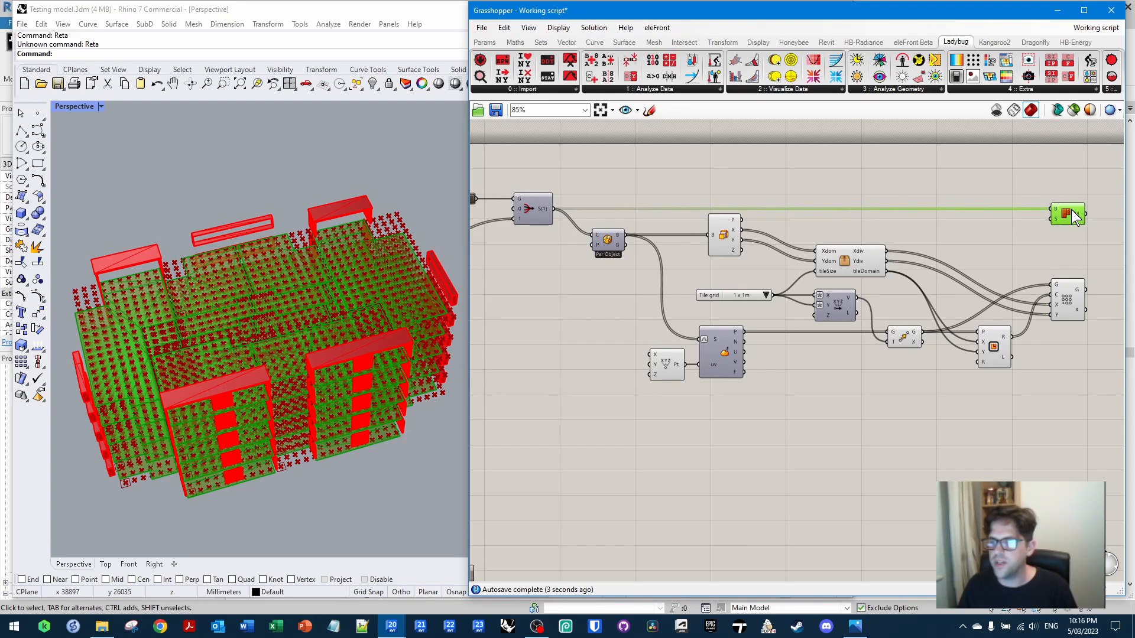
# Add a Settings (Speed) component and connect it to Mesh Brep's S input
pyautogui.scroll(5, 1044, 226)
pyautogui.doubleClick(824, 244)
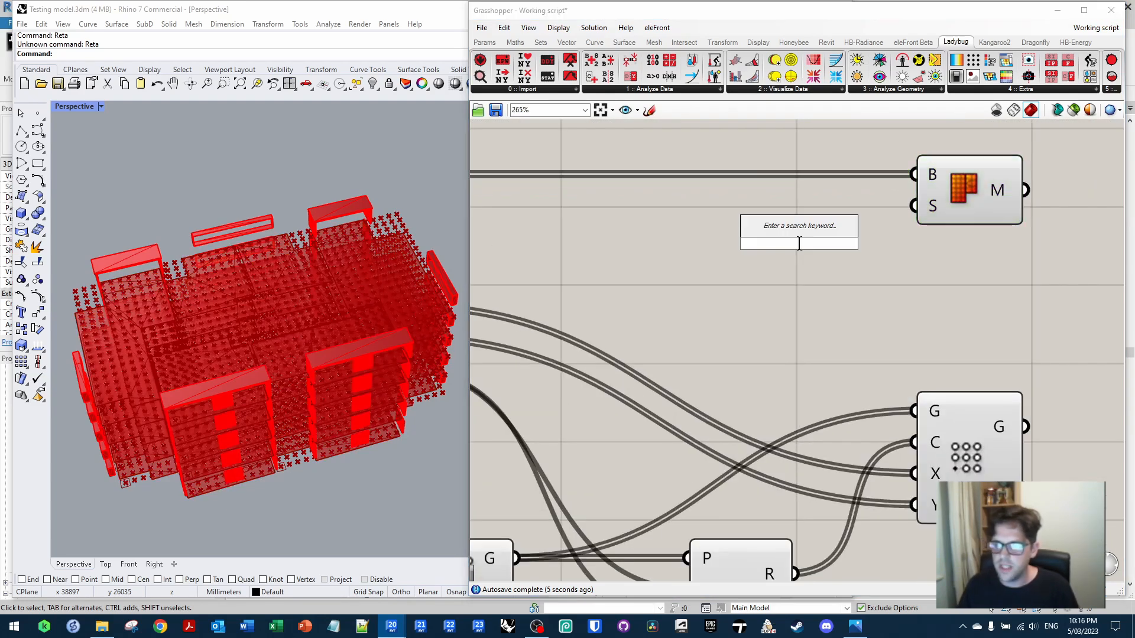
pyautogui.write('speed')
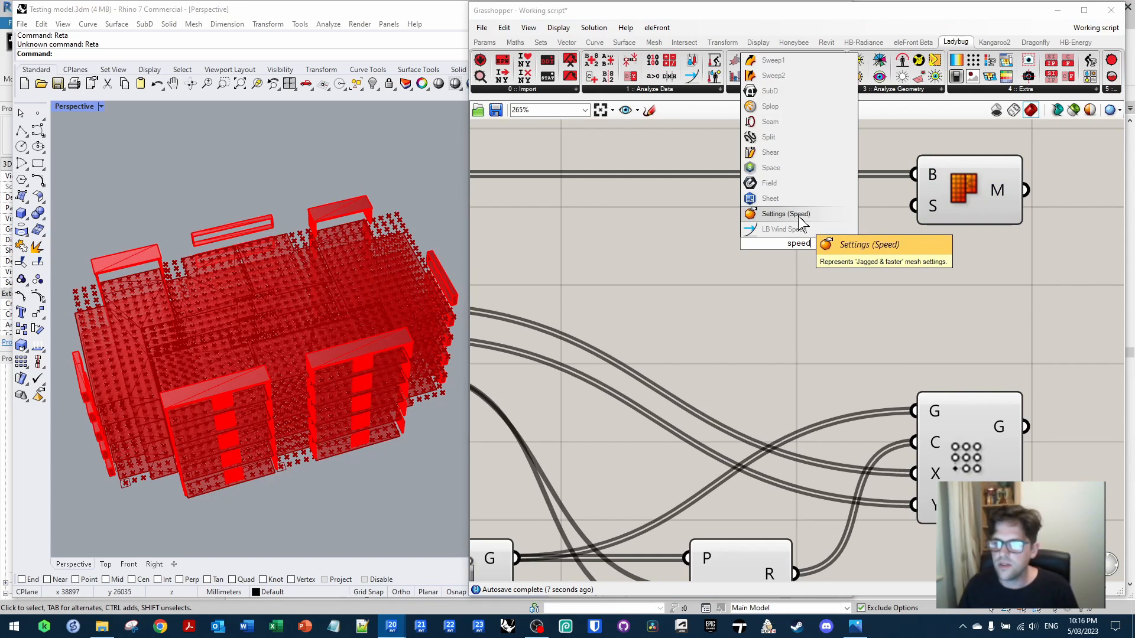
pyautogui.click(780, 213)
pyautogui.moveTo(806, 240); pyautogui.dragTo(824, 203)
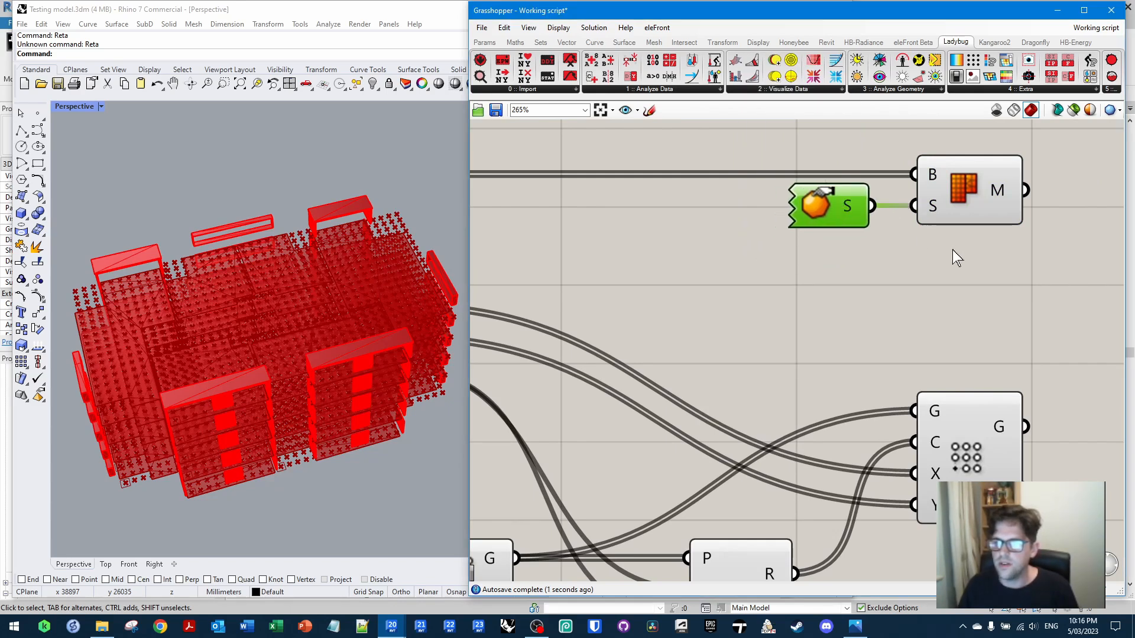
pyautogui.click(952, 250)
pyautogui.moveTo(952, 249); pyautogui.dragTo(735, 258, button='right')
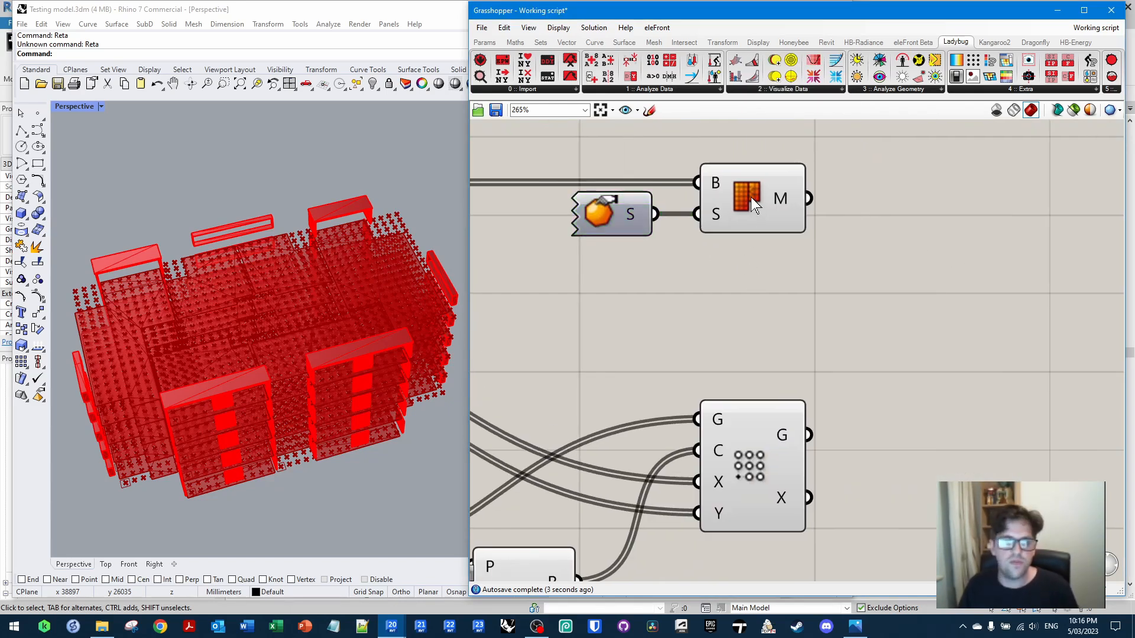
pyautogui.moveTo(381, 282); pyautogui.dragTo(298, 250, button='right')
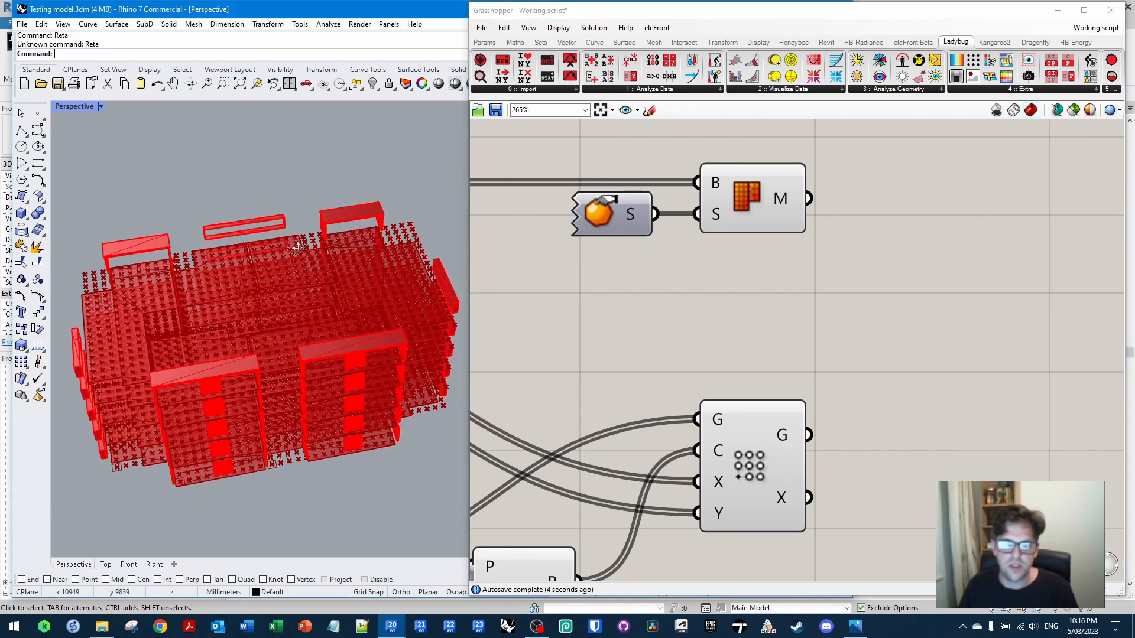
pyautogui.moveTo(736, 200); pyautogui.dragTo(707, 236, button='right')
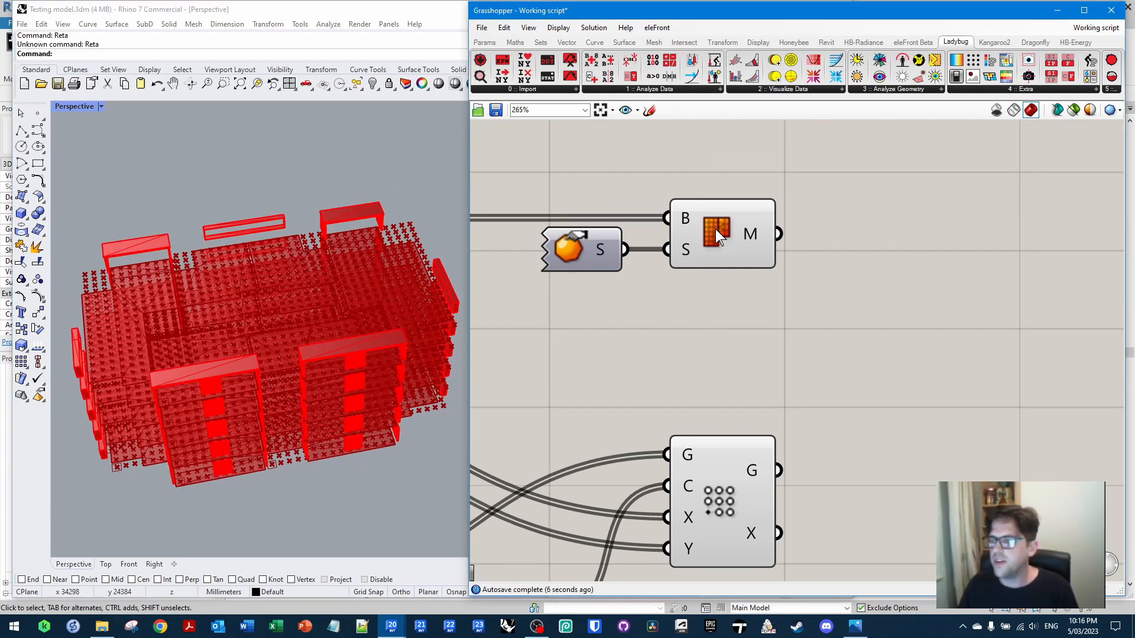
# Add a panel containing 1 and connect it to the Z input of Vector XYZ
pyautogui.scroll(-5, 831, 310)
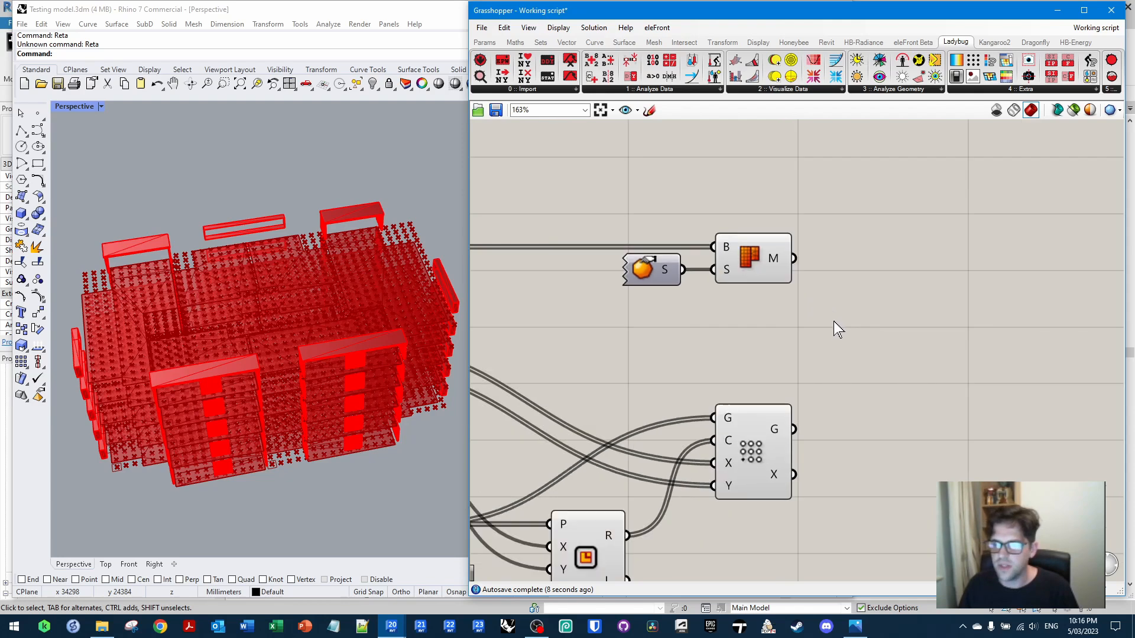
pyautogui.scroll(3, 827, 342)
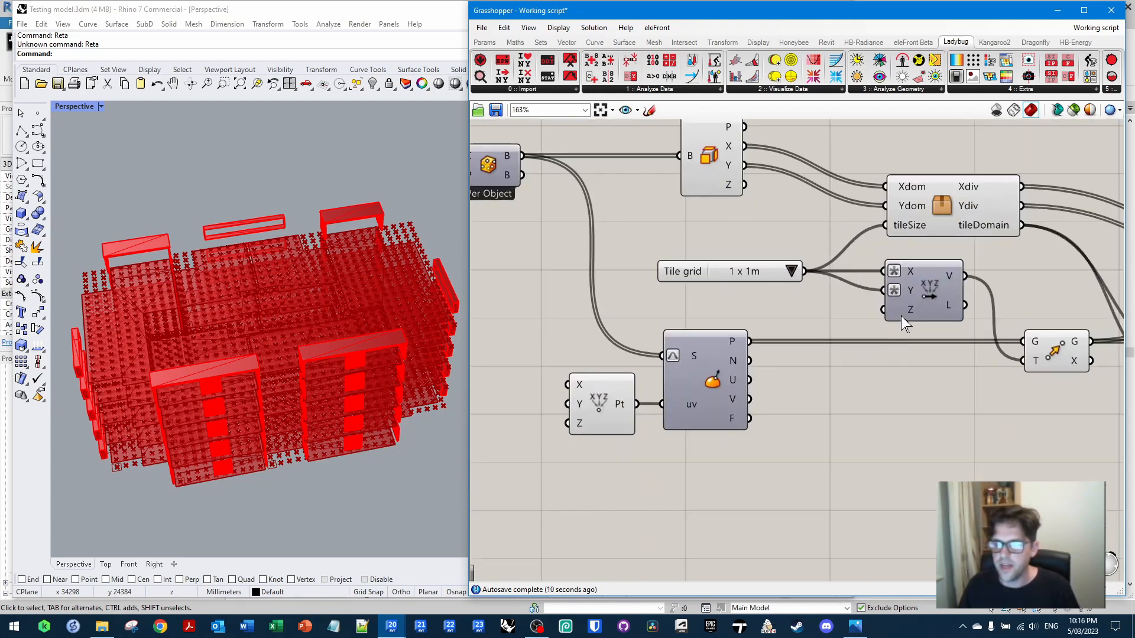
pyautogui.doubleClick(807, 315)
pyautogui.write('//1')
pyautogui.press('Return')
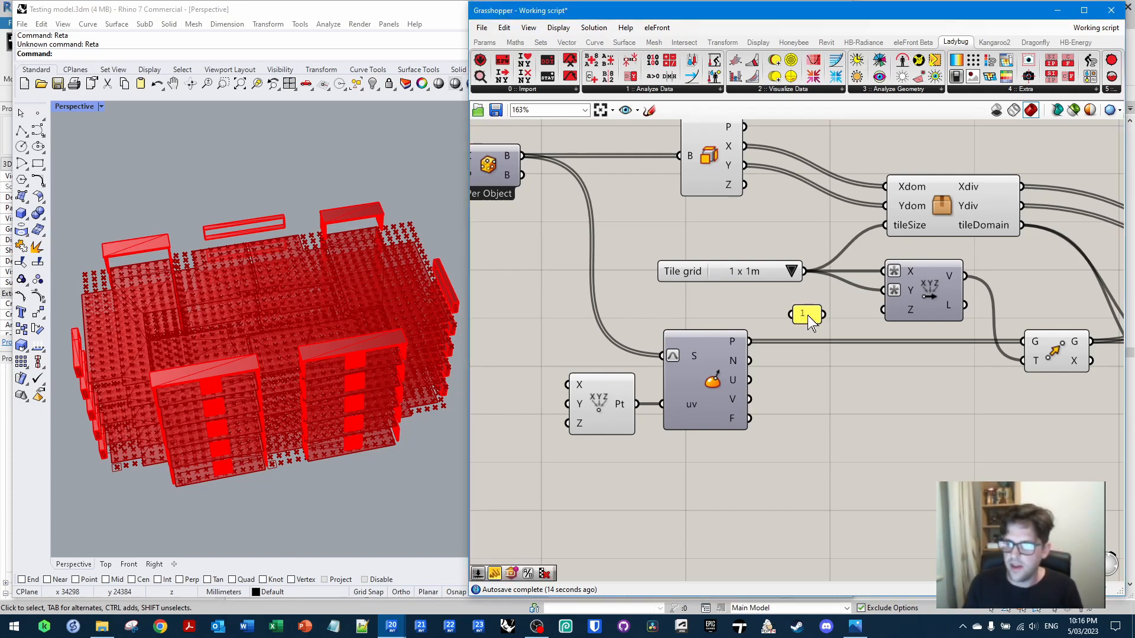
pyautogui.moveTo(826, 315); pyautogui.dragTo(884, 309)
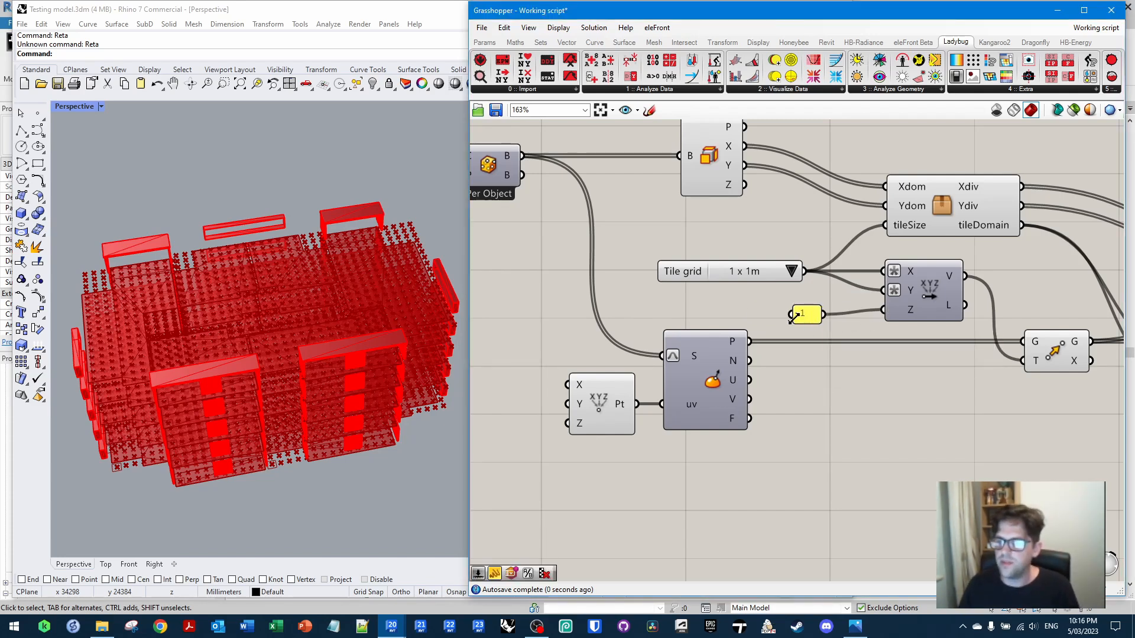
pyautogui.moveTo(795, 314)
pyautogui.mouseDown()
pyautogui.moveTo(775, 314)
pyautogui.moveTo(785, 306)
pyautogui.mouseUp()
# Examine the height of the offset start points and array points relative to the floors in a low-angle view
pyautogui.moveTo(254, 394); pyautogui.dragTo(301, 304, button='right')
pyautogui.moveTo(851, 310); pyautogui.dragTo(710, 307, button='right')
pyautogui.click(917, 355)
pyautogui.click(852, 288)
pyautogui.moveTo(402, 361); pyautogui.dragTo(316, 368, button='right')
pyautogui.moveTo(736, 308); pyautogui.dragTo(594, 314, button='right')
pyautogui.scroll(-1, 653, 311)
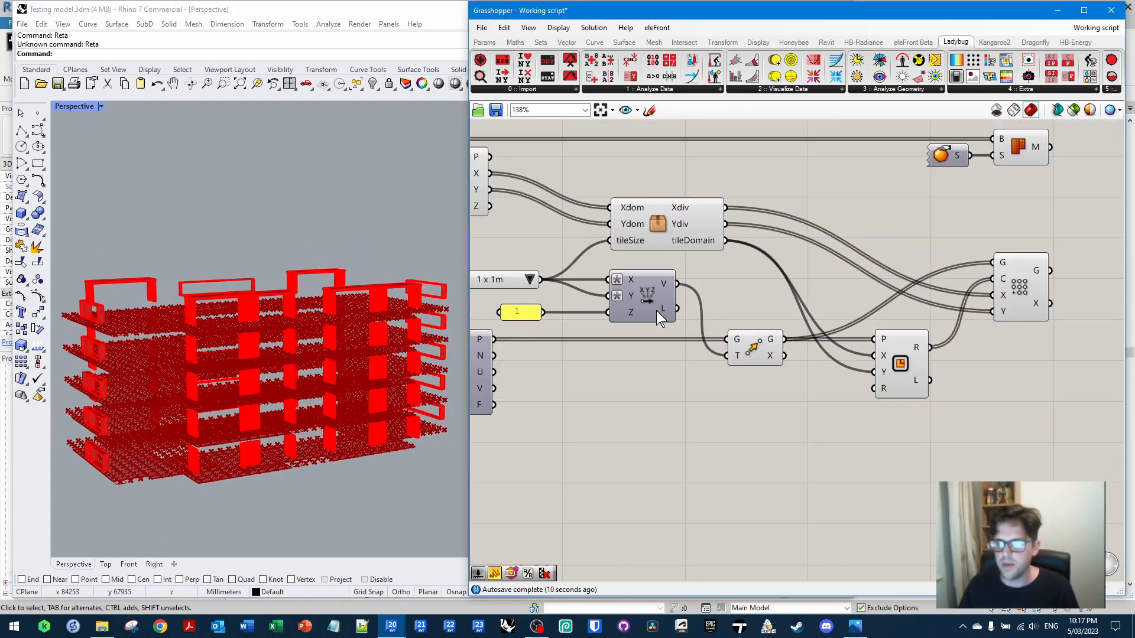
pyautogui.moveTo(750, 304); pyautogui.dragTo(809, 298, button='right')
pyautogui.click(830, 340)
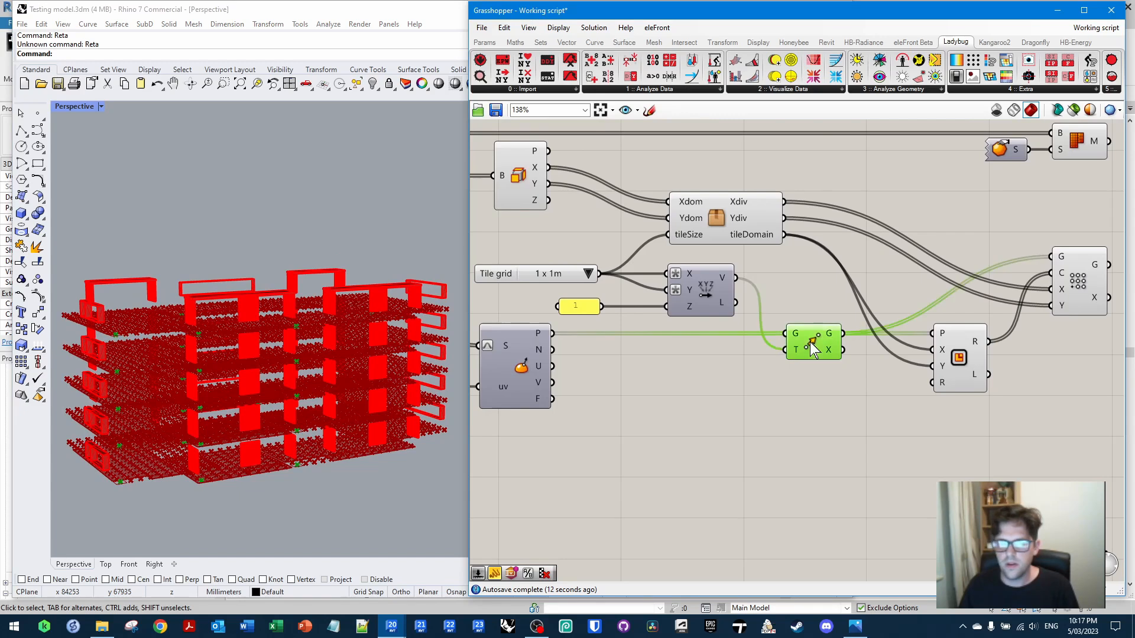
pyautogui.moveTo(840, 378); pyautogui.dragTo(746, 337, button='right')
pyautogui.click(982, 260)
# Set the panel feeding Vector XYZ's Z input to 1000
pyautogui.moveTo(438, 358); pyautogui.dragTo(614, 300, button='right')
pyautogui.scroll(2, 496, 292)
pyautogui.click(576, 286)
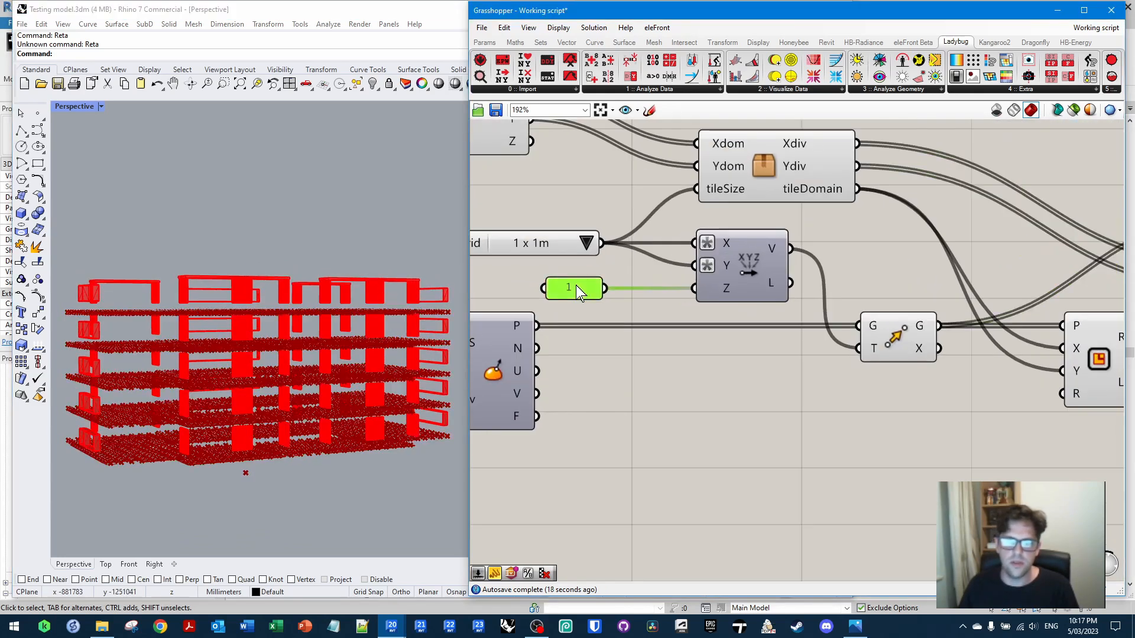
pyautogui.doubleClick(575, 285)
pyautogui.write('1000')
pyautogui.click(608, 380)
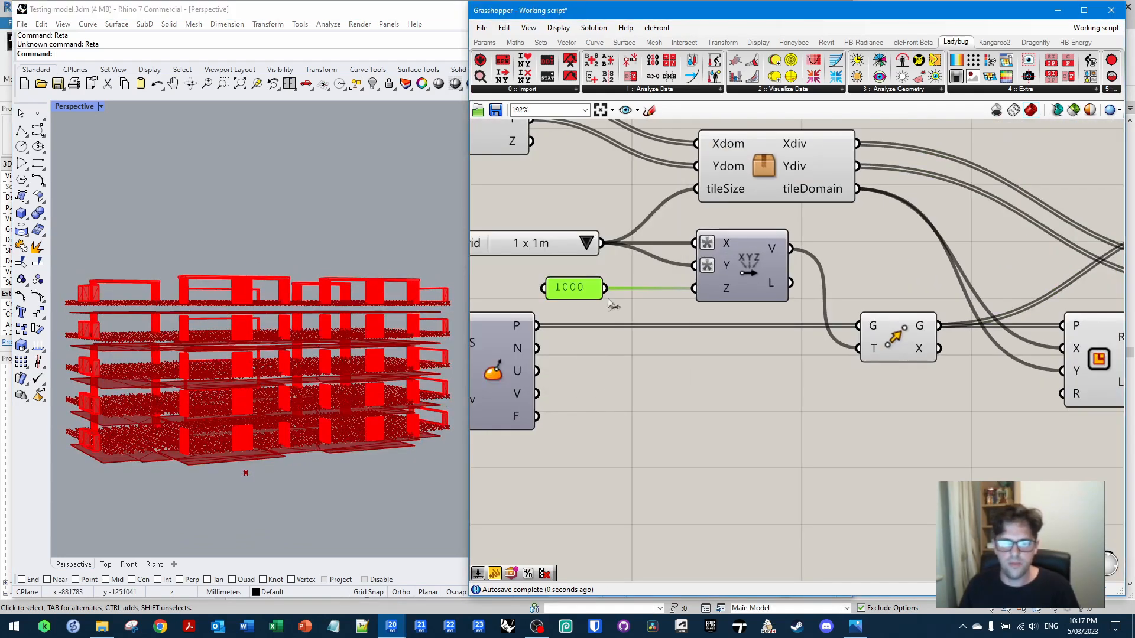
# Reopen the Z offset panel's value, accept it, and check the point grid against the floors
pyautogui.doubleClick(576, 288)
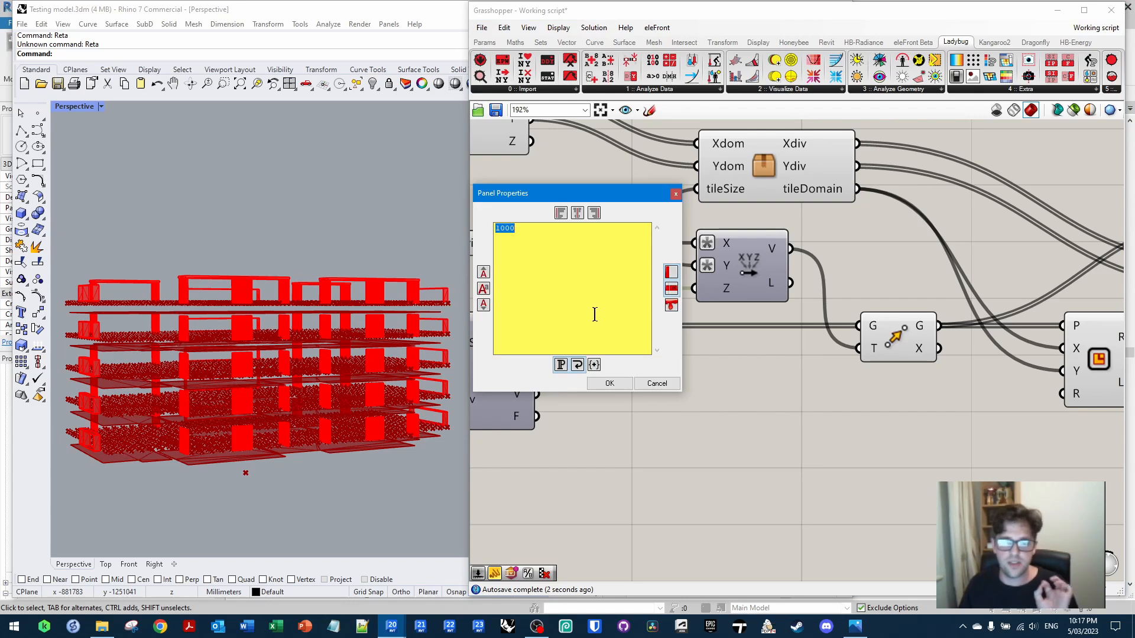
pyautogui.click(612, 383)
pyautogui.scroll(-4, 721, 396)
pyautogui.moveTo(369, 350); pyautogui.dragTo(317, 389, button='right')
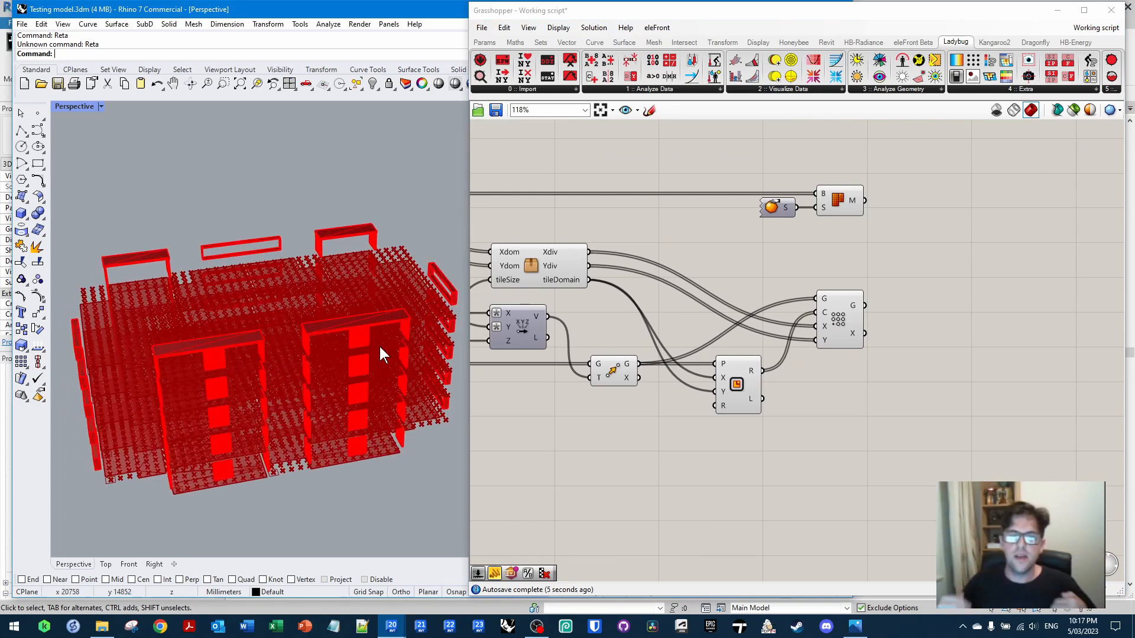
# Add a Mesh | Ray component, connect the Mesh Brep output to its M input, and graft that input
pyautogui.moveTo(949, 259); pyautogui.dragTo(886, 268, button='right')
pyautogui.doubleClick(885, 261)
pyautogui.write('mesh ray')
pyautogui.click(889, 236)
pyautogui.moveTo(888, 253); pyautogui.dragTo(710, 261, button='right')
pyautogui.moveTo(711, 266); pyautogui.dragTo(808, 271)
pyautogui.moveTo(624, 231); pyautogui.dragTo(782, 262)
pyautogui.rightClick(786, 262)
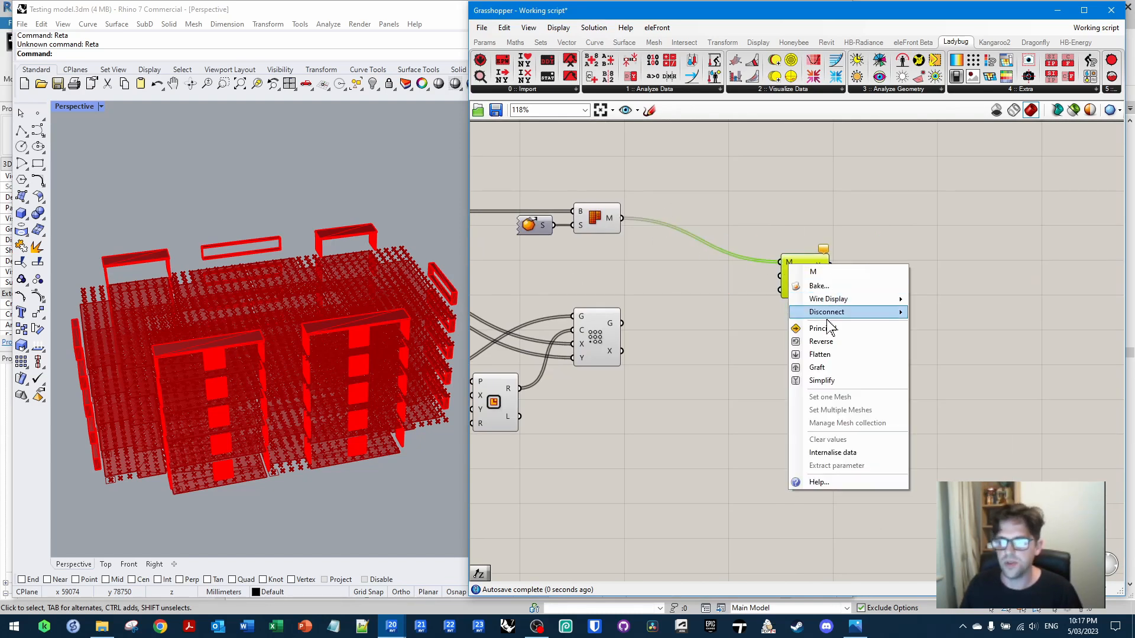
pyautogui.click(823, 364)
# Add a Unit Z vector and feed its F input from a new panel containing -1
pyautogui.moveTo(631, 326); pyautogui.dragTo(680, 305, button='right')
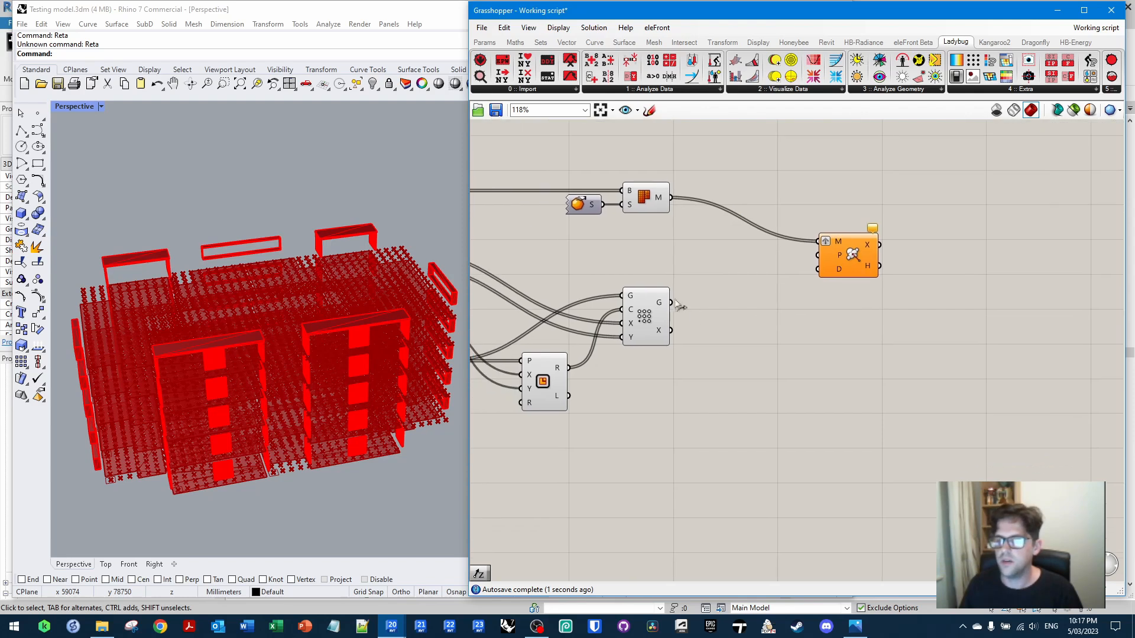
pyautogui.doubleClick(686, 232)
pyautogui.write('z')
pyautogui.click(682, 221)
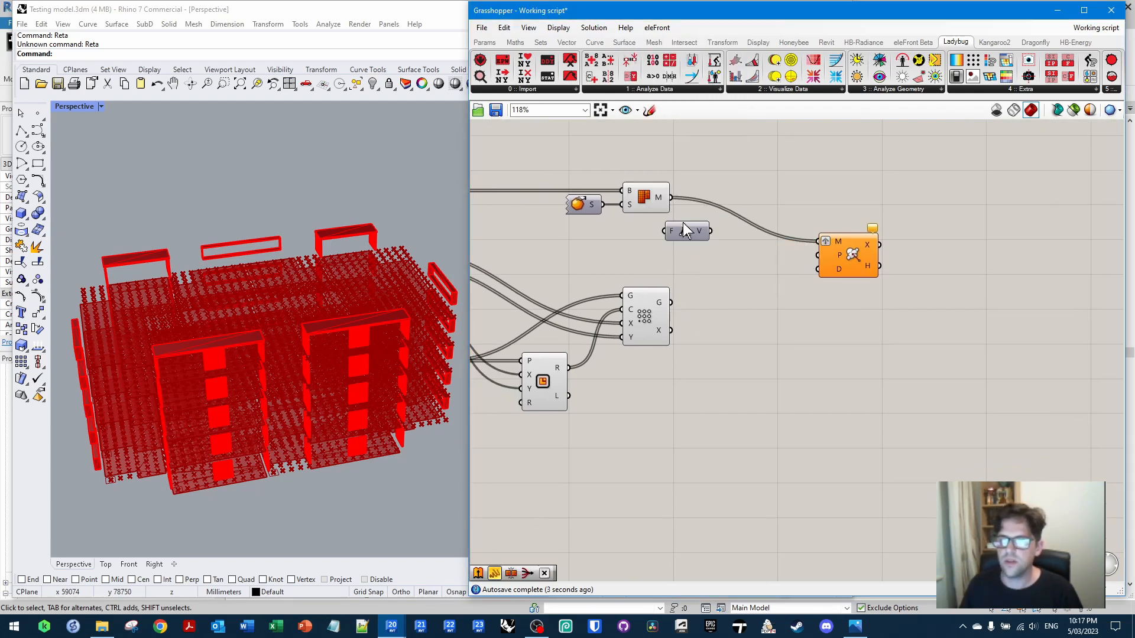
pyautogui.scroll(3, 653, 255)
pyautogui.doubleClick(604, 243)
pyautogui.write('//-1')
pyautogui.press('Return')
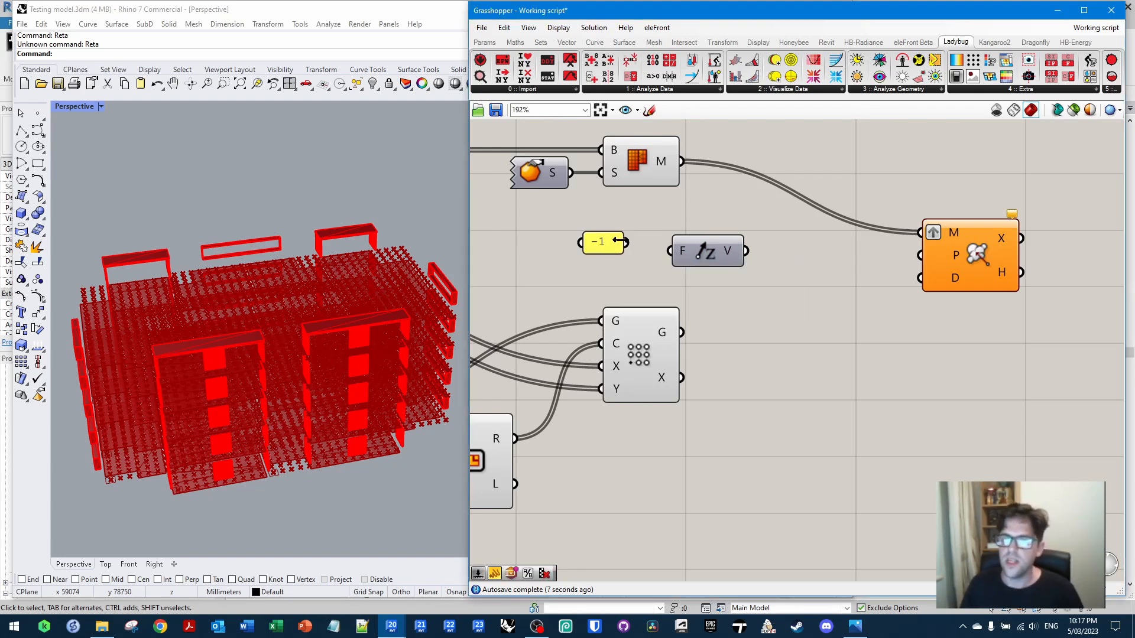
pyautogui.moveTo(669, 251); pyautogui.dragTo(634, 251)
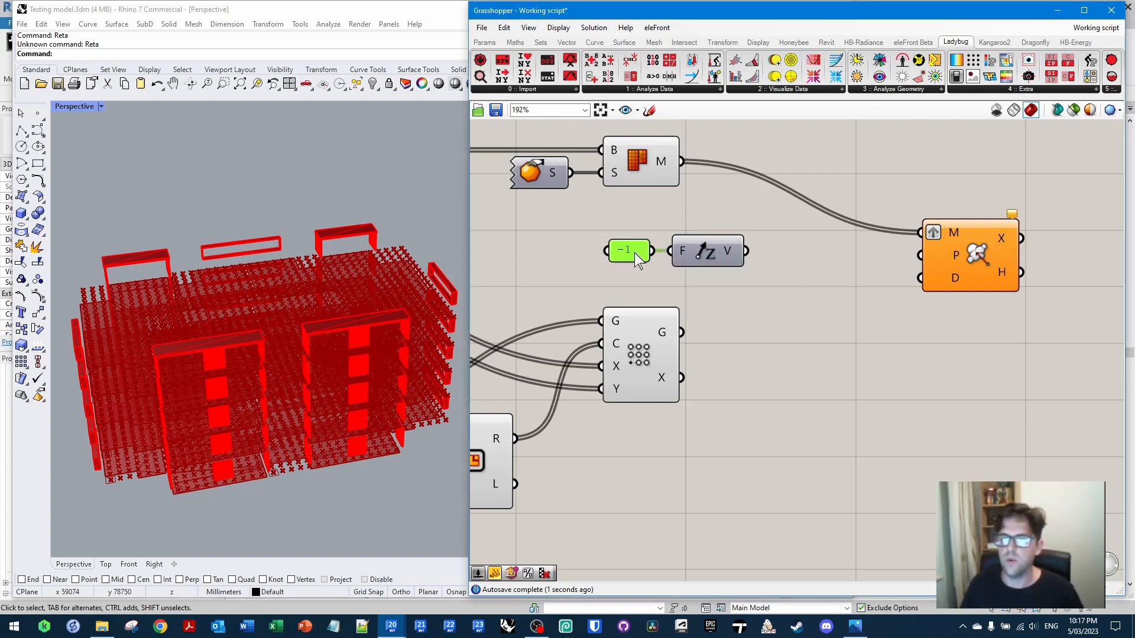
# Connect the Unit Z vector to the D input of Mesh | Ray and align it with its panel above the rectangular array
pyautogui.moveTo(793, 254); pyautogui.dragTo(689, 251, button='right')
pyautogui.moveTo(641, 248); pyautogui.dragTo(815, 275)
pyautogui.moveTo(631, 277); pyautogui.dragTo(789, 277, button='right')
pyautogui.moveTo(801, 280); pyautogui.dragTo(620, 274)
# Simplify the rectangular array's G output and connect it to the P input of Mesh | Ray
pyautogui.click(717, 218)
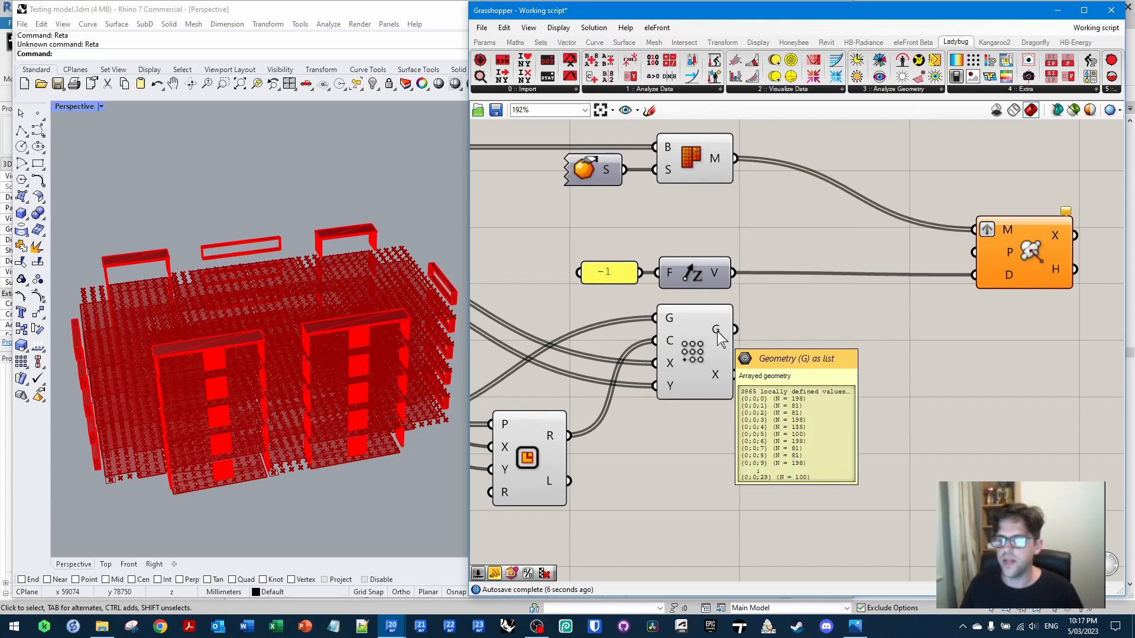
pyautogui.moveTo(735, 329); pyautogui.dragTo(863, 306)
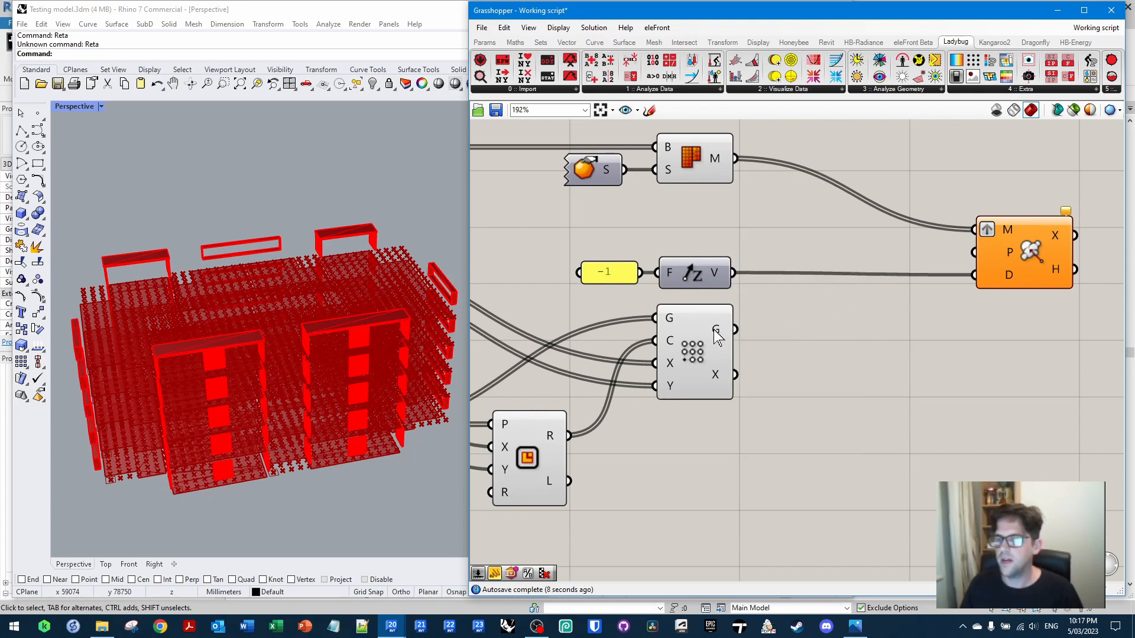
pyautogui.rightClick(736, 329)
pyautogui.click(768, 403)
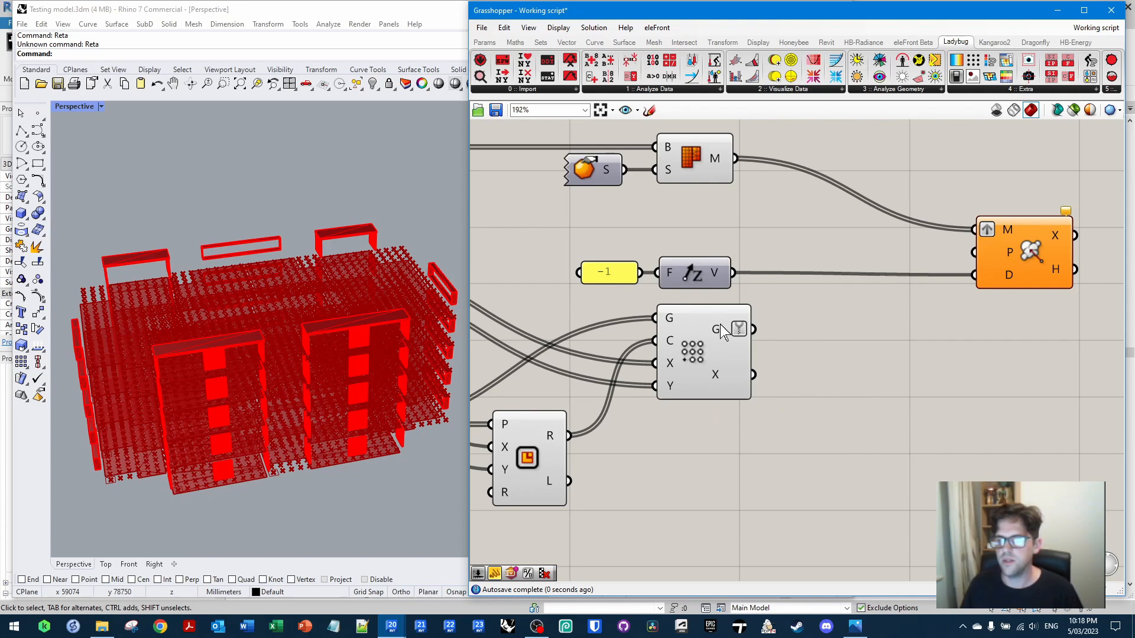
pyautogui.moveTo(757, 331); pyautogui.dragTo(974, 252)
pyautogui.moveTo(980, 343); pyautogui.dragTo(750, 357, button='right')
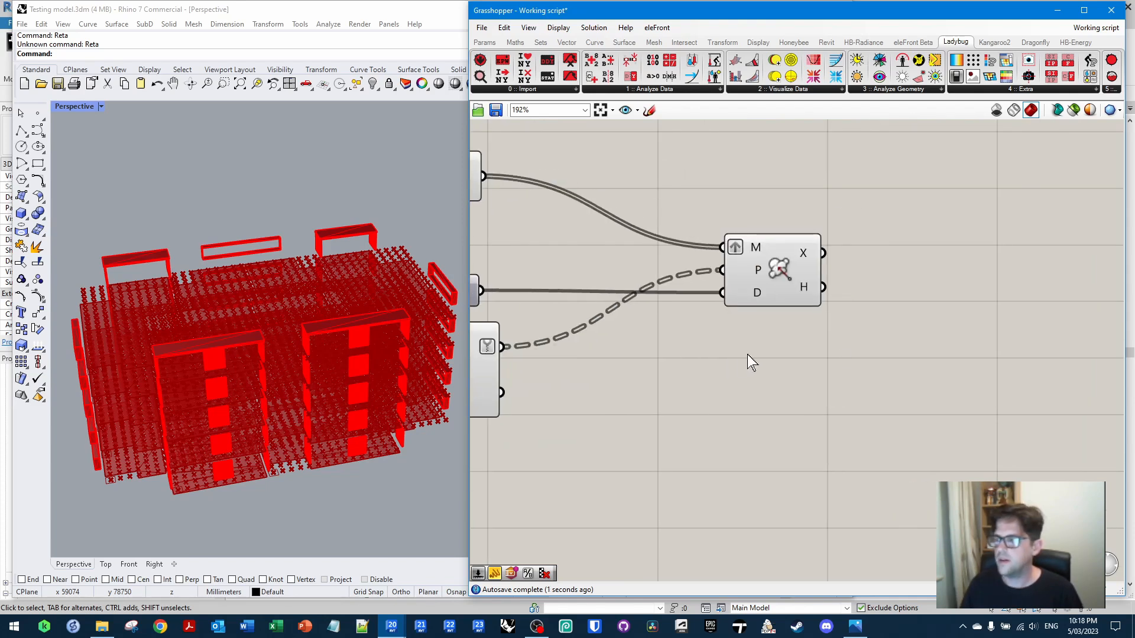
# Examine the Mesh | Ray hit points against the floor outlines in the model
pyautogui.click(761, 259)
pyautogui.moveTo(144, 325); pyautogui.dragTo(219, 355, button='right')
pyautogui.scroll(5, 178, 250)
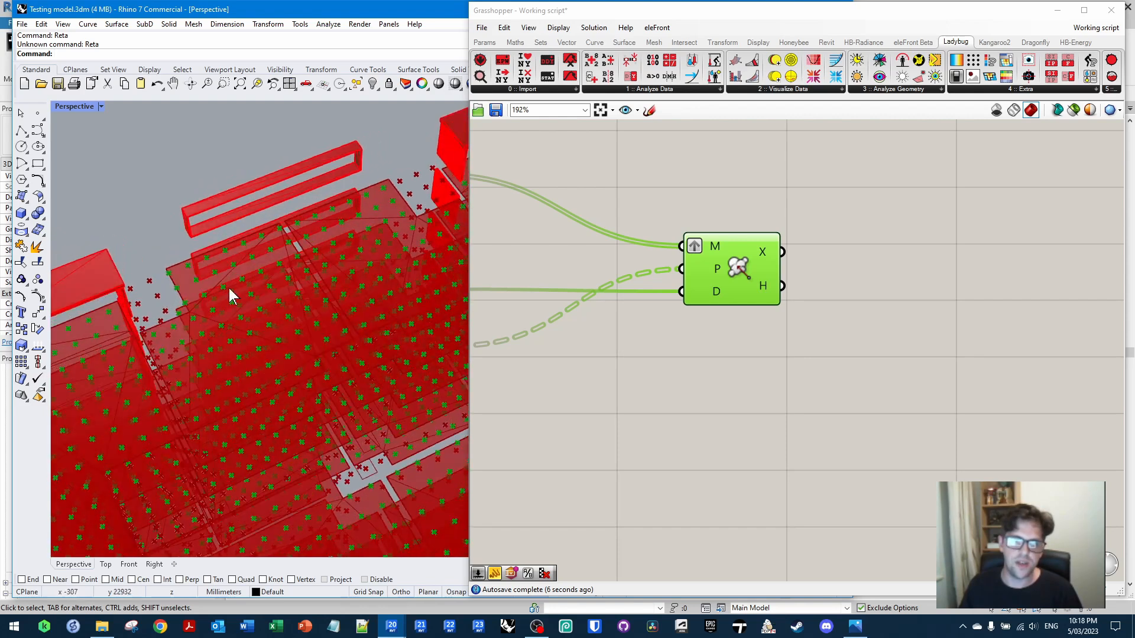
pyautogui.scroll(-5, 266, 293)
pyautogui.scroll(6, 220, 286)
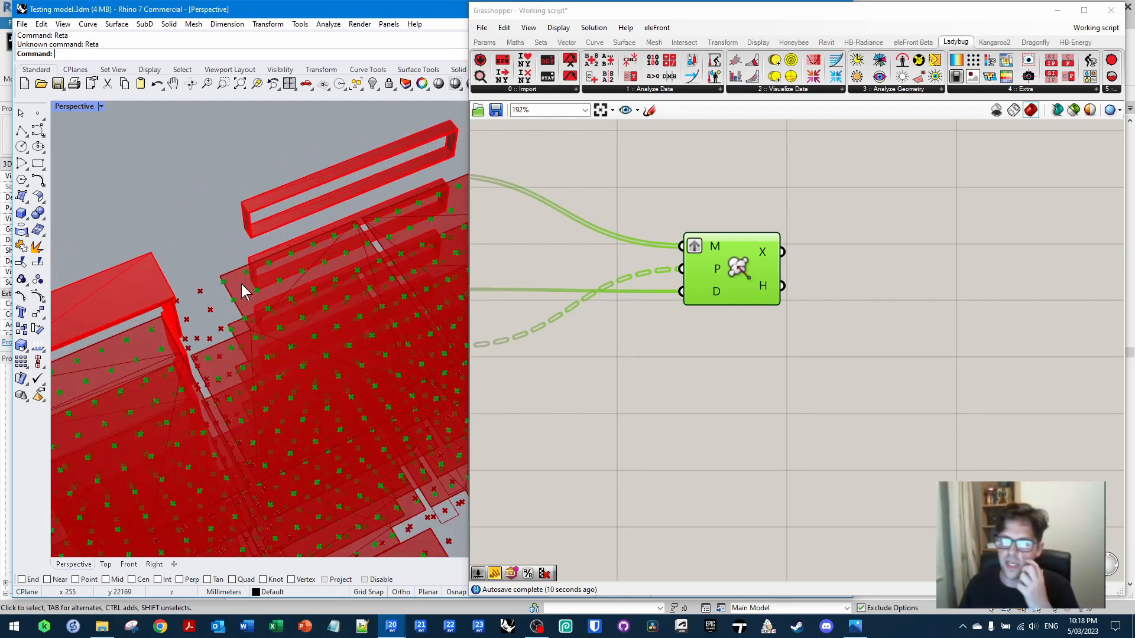
pyautogui.scroll(-2, 246, 281)
pyautogui.scroll(-3, 245, 279)
# Add a Rectangle component after Mesh | Ray and connect the hit points X to its P input
pyautogui.click(796, 381)
pyautogui.scroll(-2, 800, 341)
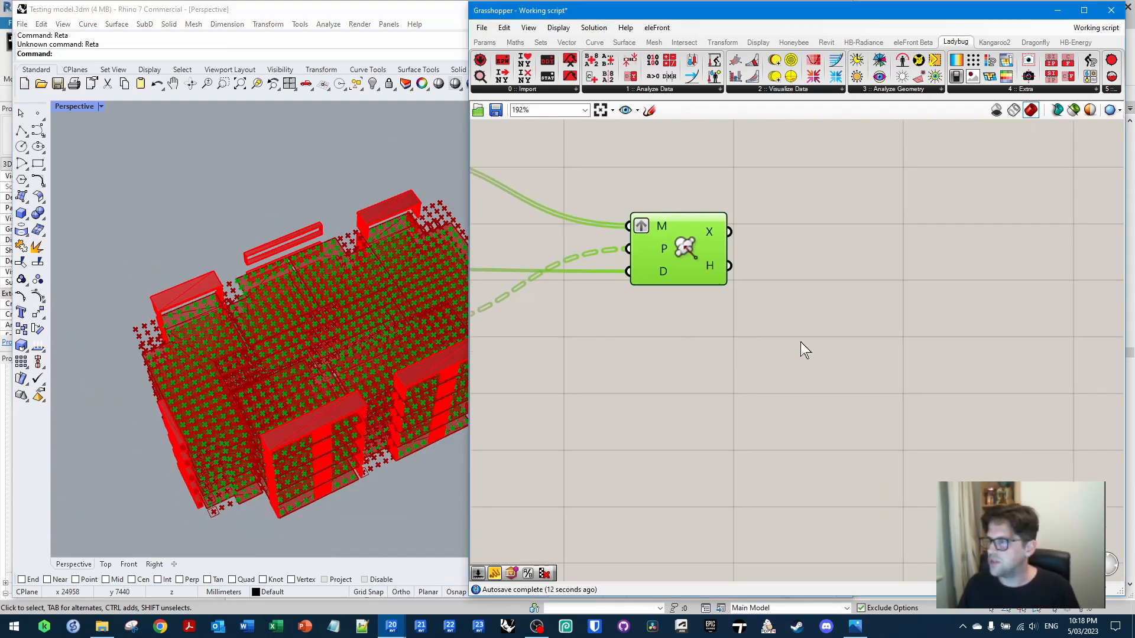
pyautogui.doubleClick(820, 333)
pyautogui.write('rect')
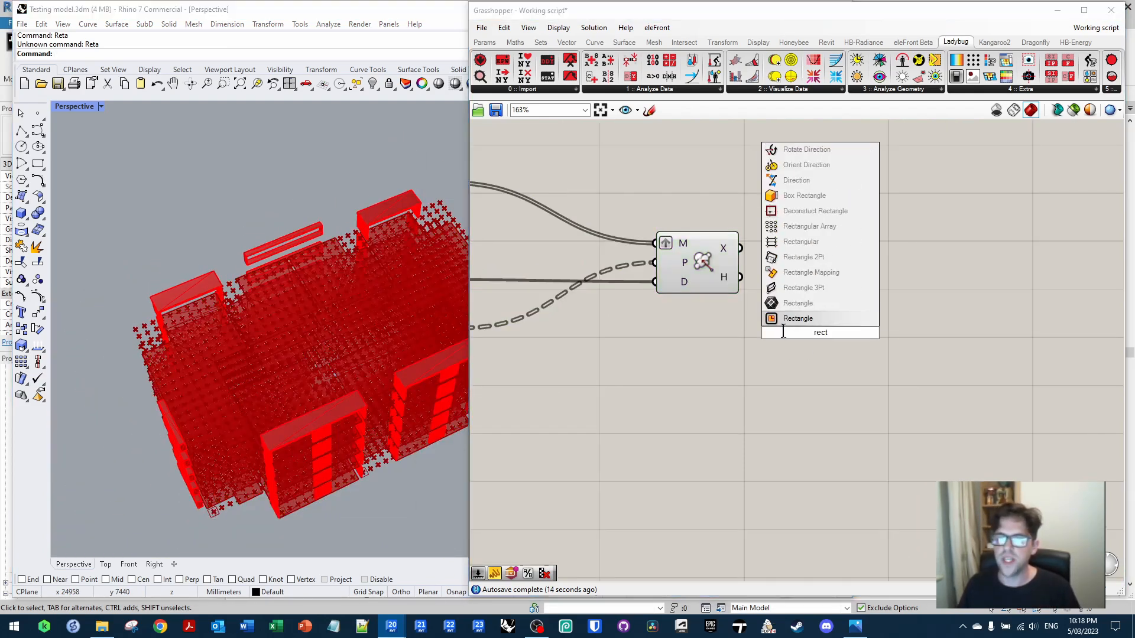
pyautogui.press('Return')
pyautogui.moveTo(800, 330); pyautogui.dragTo(826, 321, button='right')
pyautogui.moveTo(826, 322); pyautogui.dragTo(861, 324)
pyautogui.moveTo(766, 240); pyautogui.dragTo(875, 290)
# Connect the cluster's tileDomain output to the new Rectangle's X and Y inputs and check the tiles on the floors
pyautogui.scroll(-2, 650, 342)
pyautogui.moveTo(650, 343); pyautogui.dragTo(838, 307, button='right')
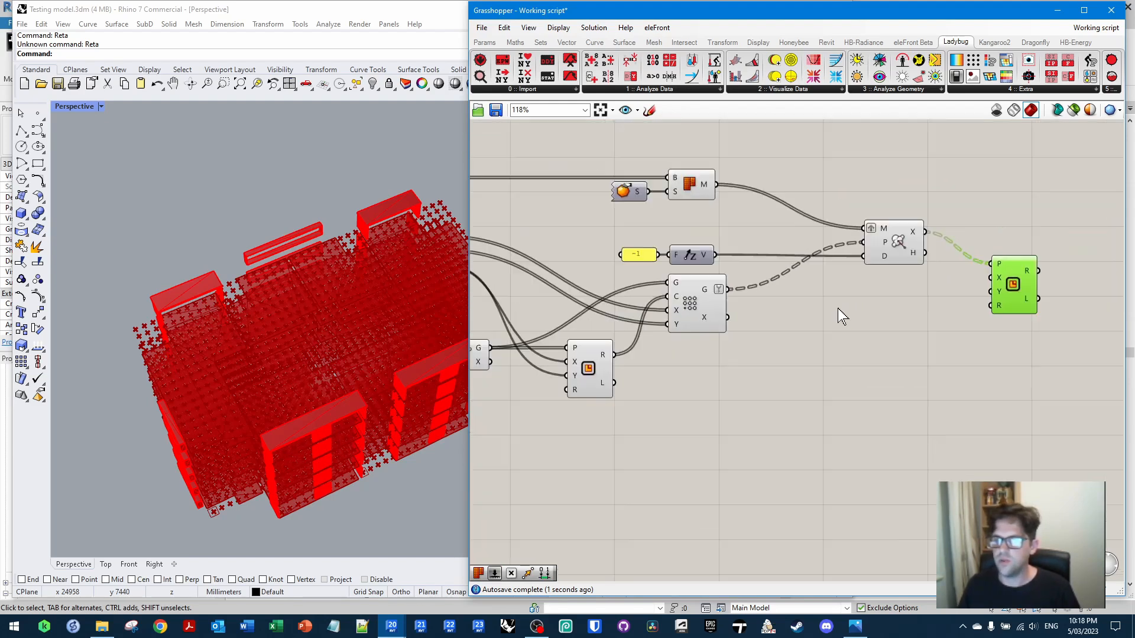
pyautogui.moveTo(605, 313); pyautogui.dragTo(749, 283, button='right')
pyautogui.scroll(-1, 596, 233)
pyautogui.moveTo(516, 235)
pyautogui.mouseDown()
pyautogui.moveTo(972, 246)
pyautogui.moveTo(986, 269)
pyautogui.moveTo(580, 228)
pyautogui.moveTo(517, 235)
pyautogui.mouseUp()
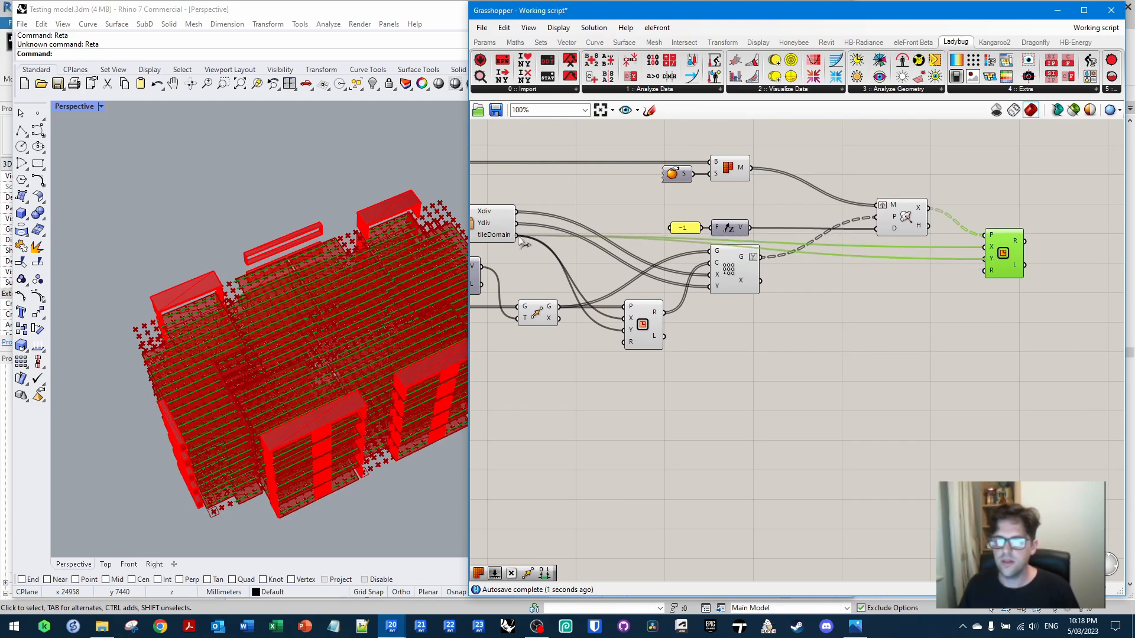
pyautogui.scroll(4, 257, 318)
pyautogui.scroll(5, 256, 316)
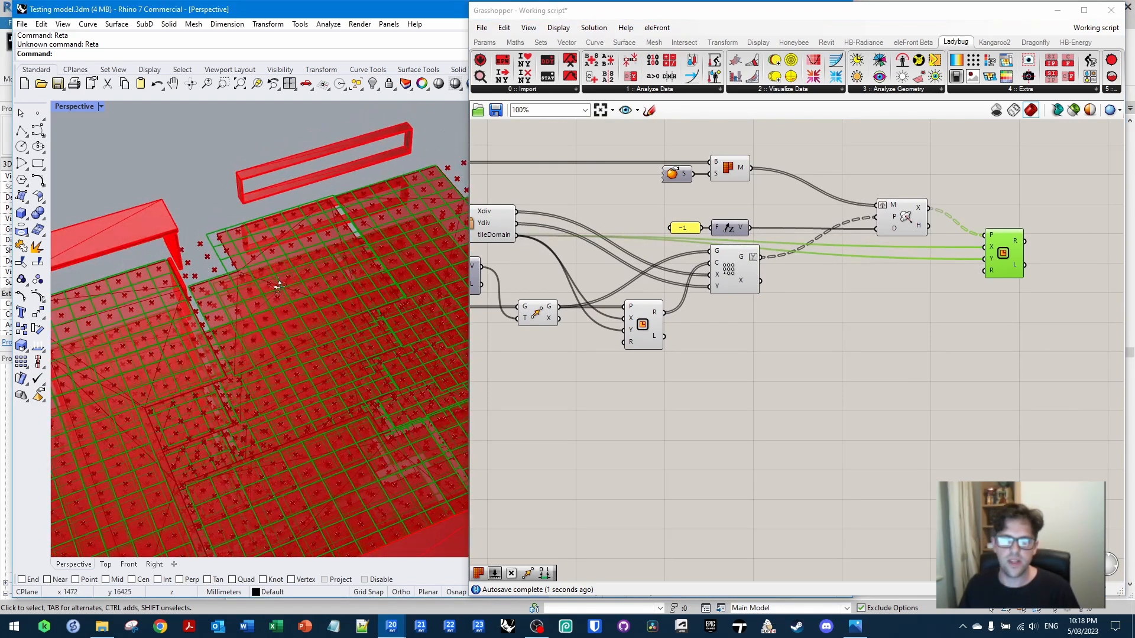
# Turn off the preview of the Mesh Brep and Mesh | Ray components
pyautogui.moveTo(699, 314); pyautogui.dragTo(784, 320, button='right')
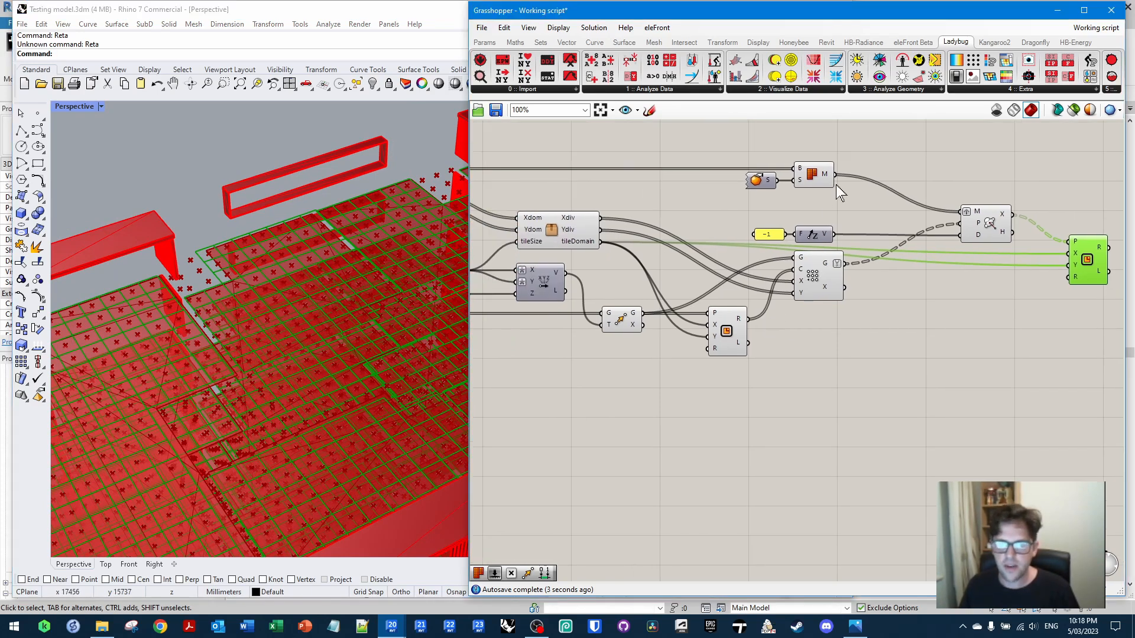
pyautogui.click(818, 177)
pyautogui.rightClick(816, 174)
pyautogui.click(848, 197)
pyautogui.moveTo(903, 197); pyautogui.dragTo(830, 198, button='right')
pyautogui.click(917, 221)
pyautogui.rightClick(918, 221)
pyautogui.click(951, 241)
# Turn off the preview of the rectangular array and of the Rectangle component that feeds its cell input
pyautogui.moveTo(807, 272); pyautogui.dragTo(898, 244, button='right')
pyautogui.click(840, 247)
pyautogui.rightClick(833, 249)
pyautogui.click(843, 268)
pyautogui.click(572, 204)
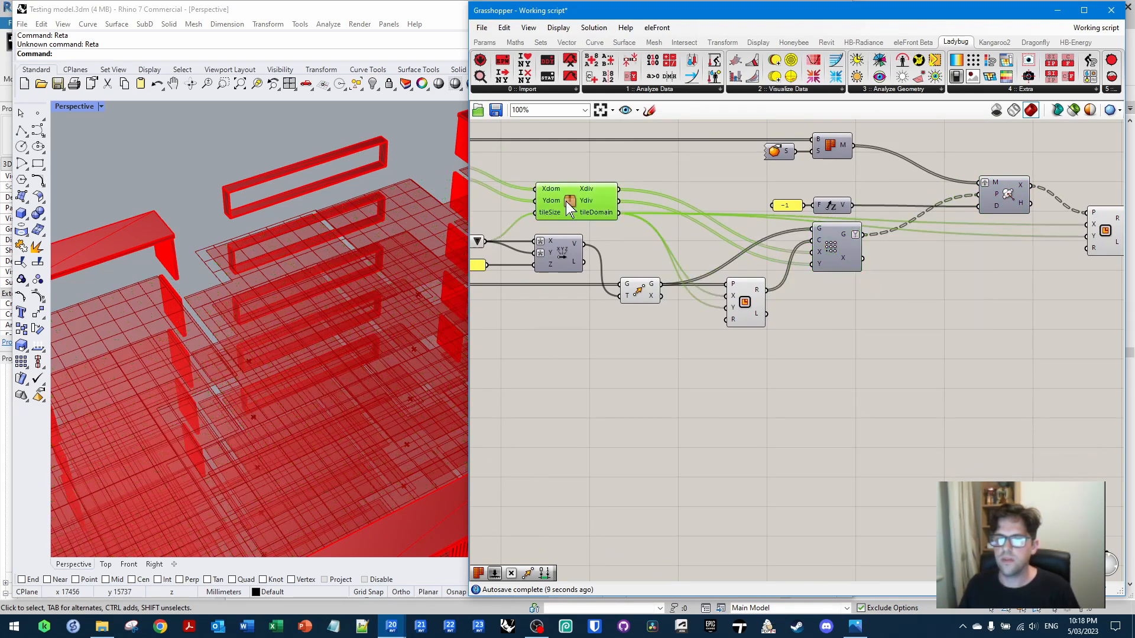
pyautogui.click(744, 301)
pyautogui.rightClick(744, 302)
pyautogui.click(774, 319)
# Turn off the preview of the Move component and the Construct Point component
pyautogui.click(640, 290)
pyautogui.rightClick(641, 292)
pyautogui.click(674, 302)
pyautogui.moveTo(622, 288); pyautogui.dragTo(813, 254, button='right')
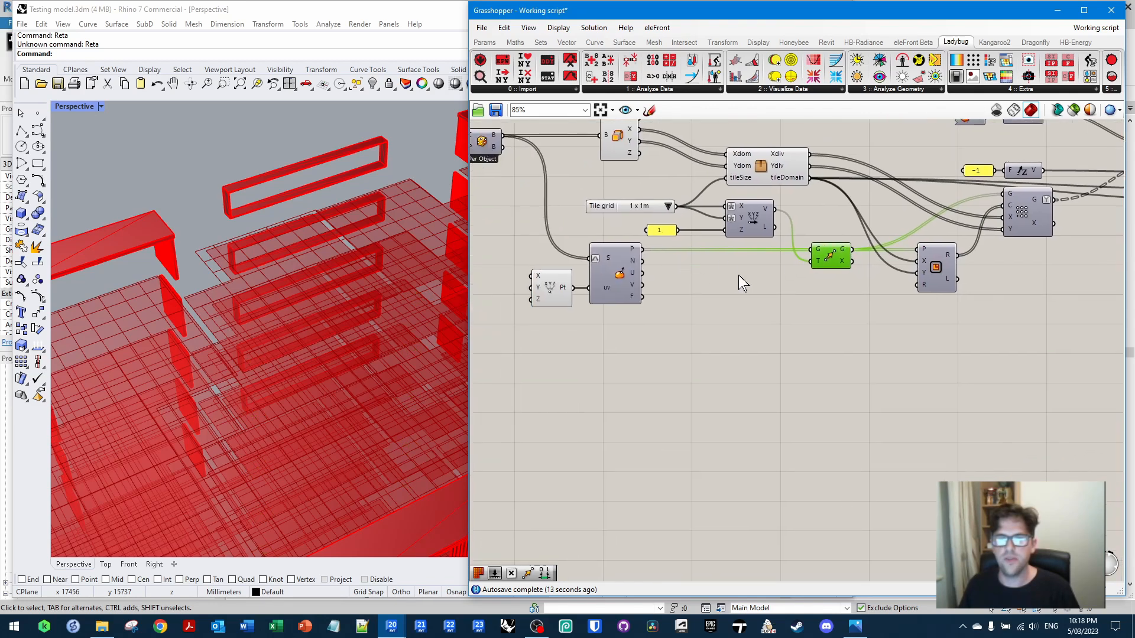
pyautogui.scroll(-1, 739, 275)
pyautogui.moveTo(739, 275); pyautogui.dragTo(763, 312, button='right')
pyautogui.scroll(-8, 221, 347)
pyautogui.moveTo(221, 346); pyautogui.dragTo(260, 304, button='right')
pyautogui.rightClick(604, 322)
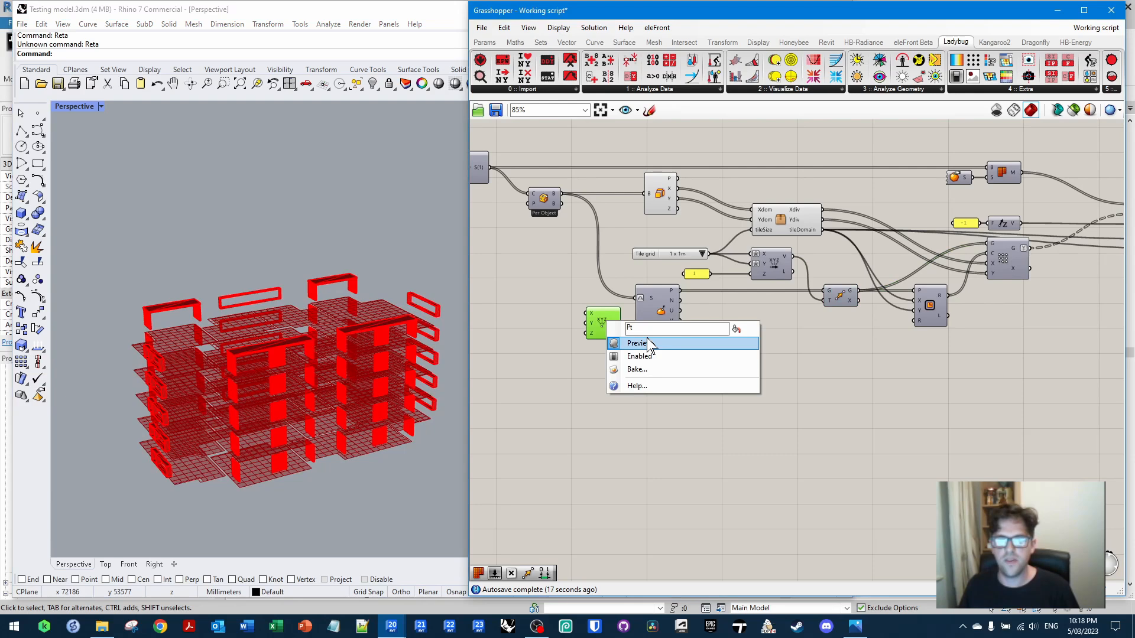
pyautogui.click(637, 343)
# Set the Tile grid value list to 0.5 x 0.5m and check the denser tiles on the floors
pyautogui.scroll(3, 681, 257)
pyautogui.click(717, 253)
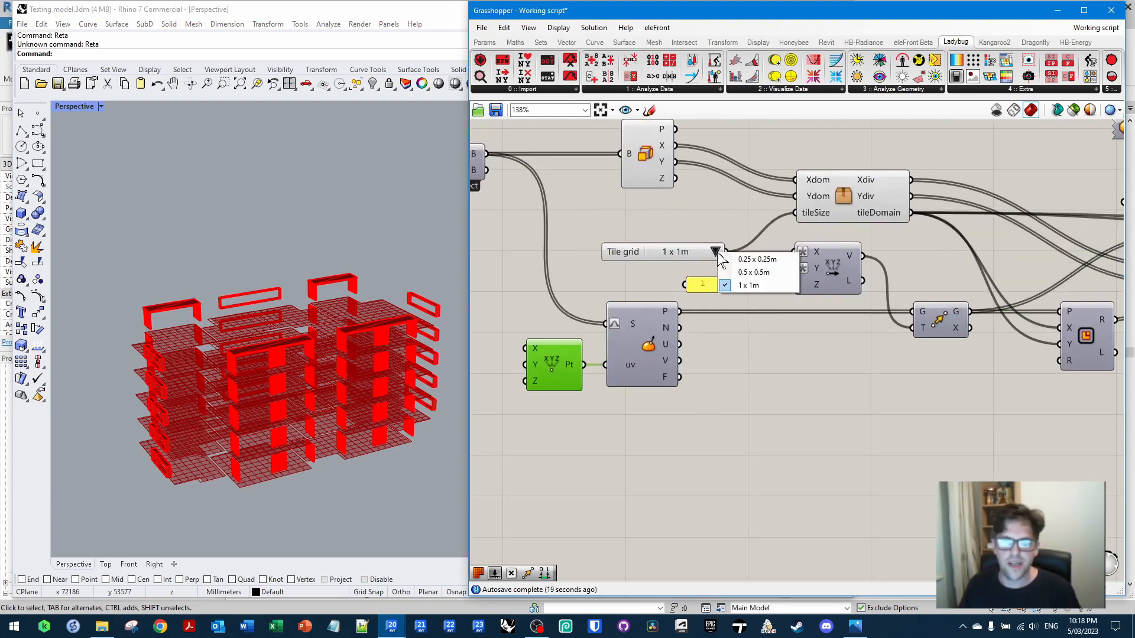
pyautogui.click(760, 256)
pyautogui.moveTo(264, 303); pyautogui.dragTo(238, 325, button='right')
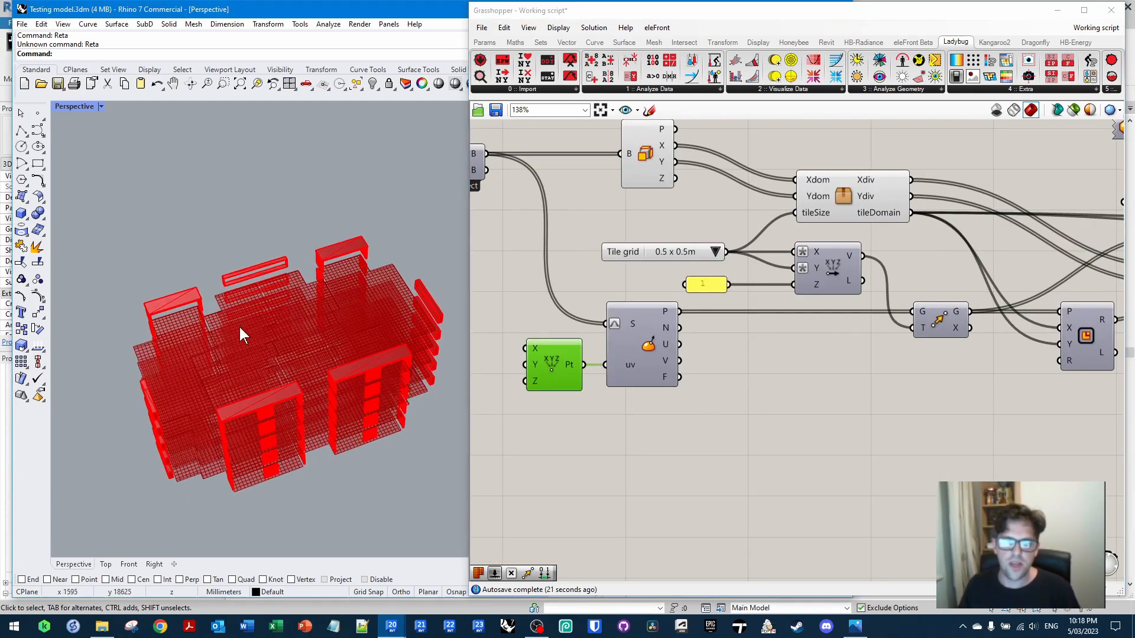
pyautogui.scroll(5, 242, 327)
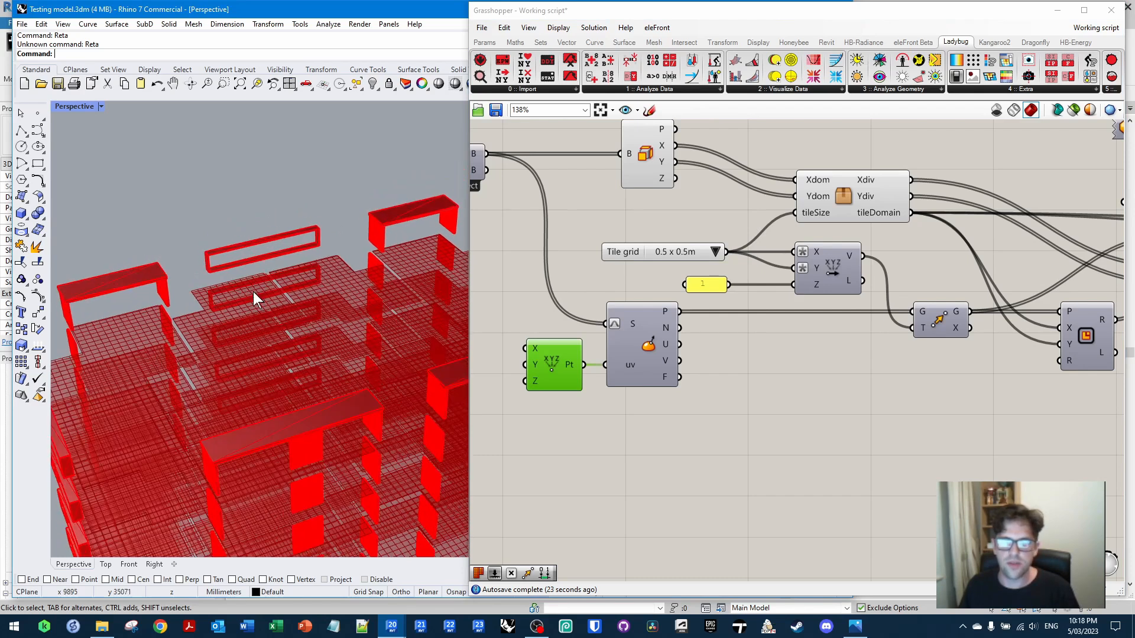
pyautogui.scroll(-3, 774, 286)
# Add a Mesh Join component and connect the final Rectangle's R output to its M input
pyautogui.moveTo(874, 296); pyautogui.dragTo(589, 325, button='right')
pyautogui.scroll(2, 825, 275)
pyautogui.moveTo(1013, 272); pyautogui.dragTo(714, 274, button='right')
pyautogui.scroll(1, 825, 275)
pyautogui.click(788, 285)
pyautogui.doubleClick(727, 270)
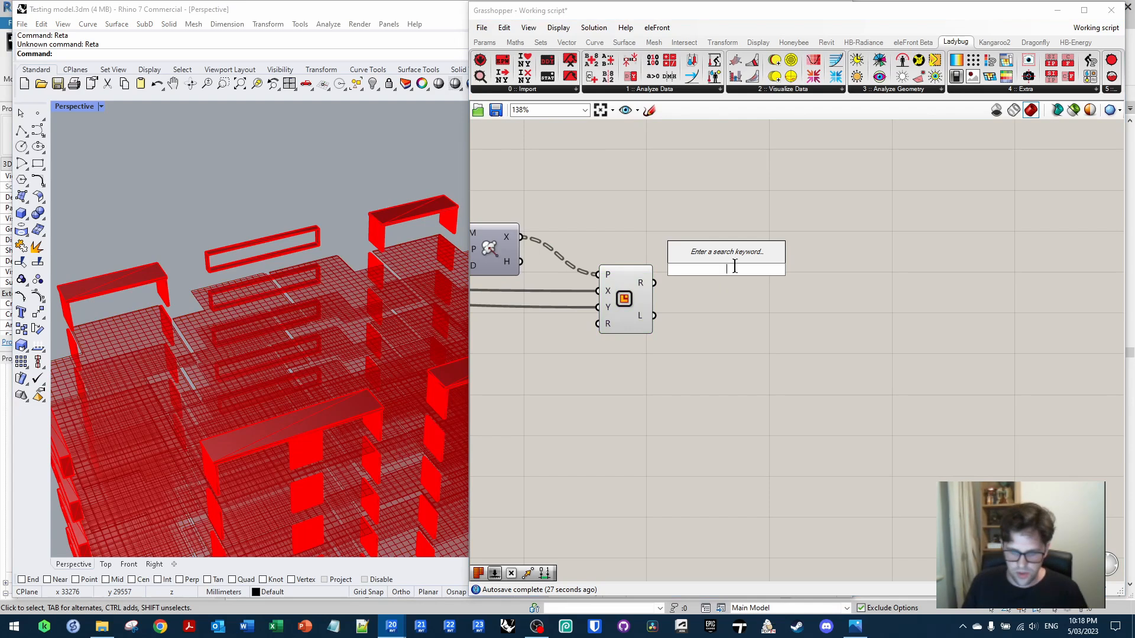
pyautogui.write('mesh joi')
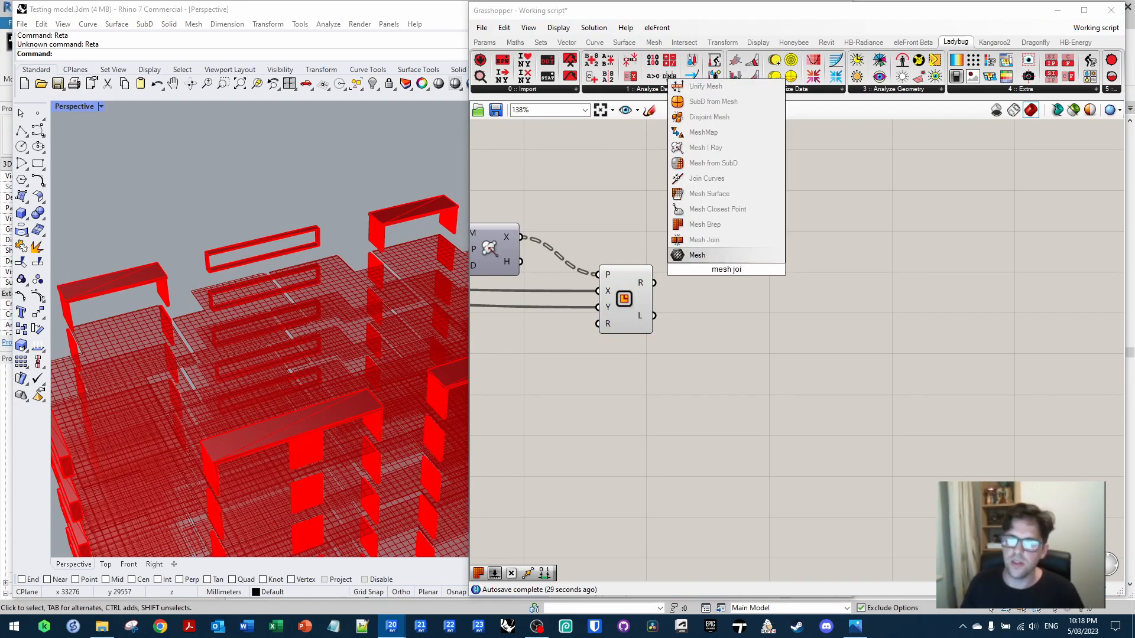
pyautogui.click(753, 233)
pyautogui.moveTo(645, 285)
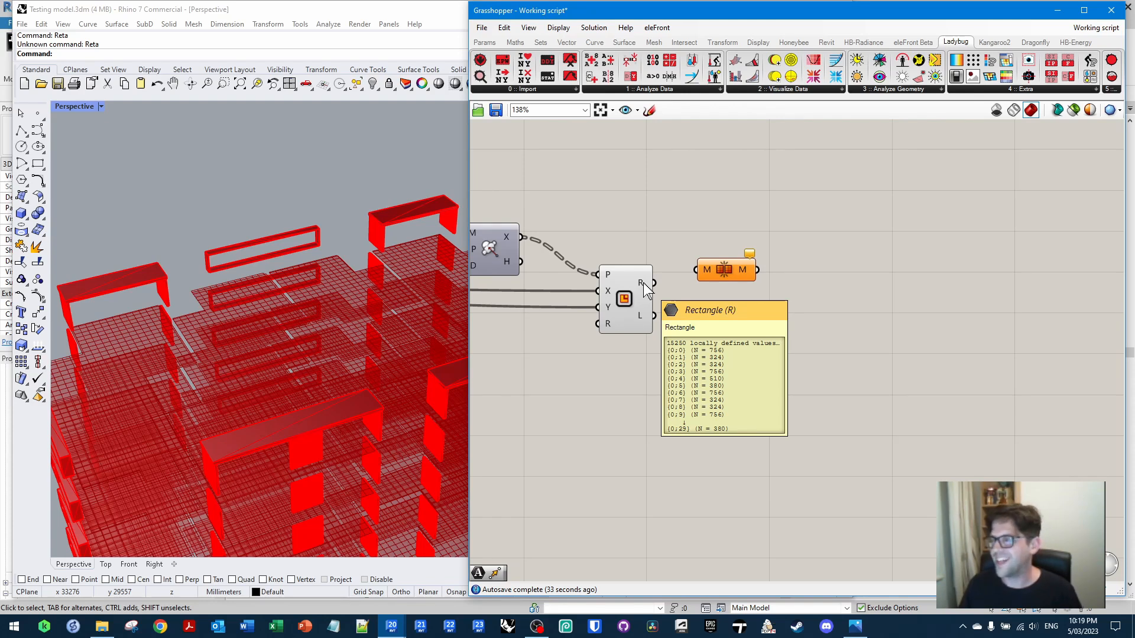
pyautogui.moveTo(645, 283); pyautogui.dragTo(705, 271)
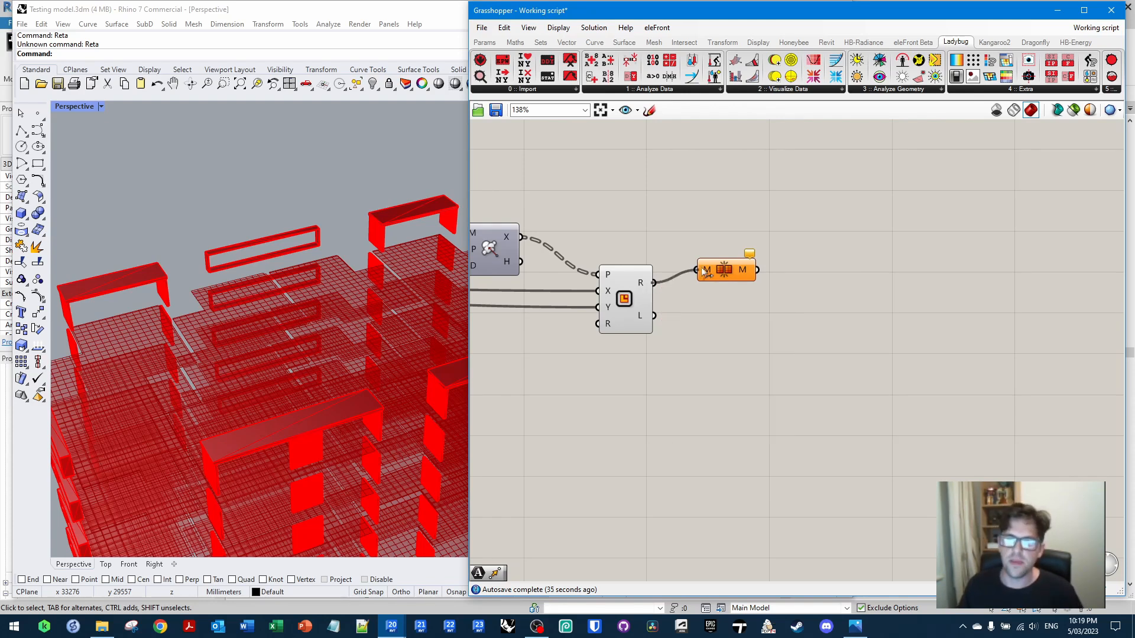
# Line up Mesh Join with the final Rectangle's output and flatten its M output
pyautogui.moveTo(721, 286); pyautogui.dragTo(711, 286, button='right')
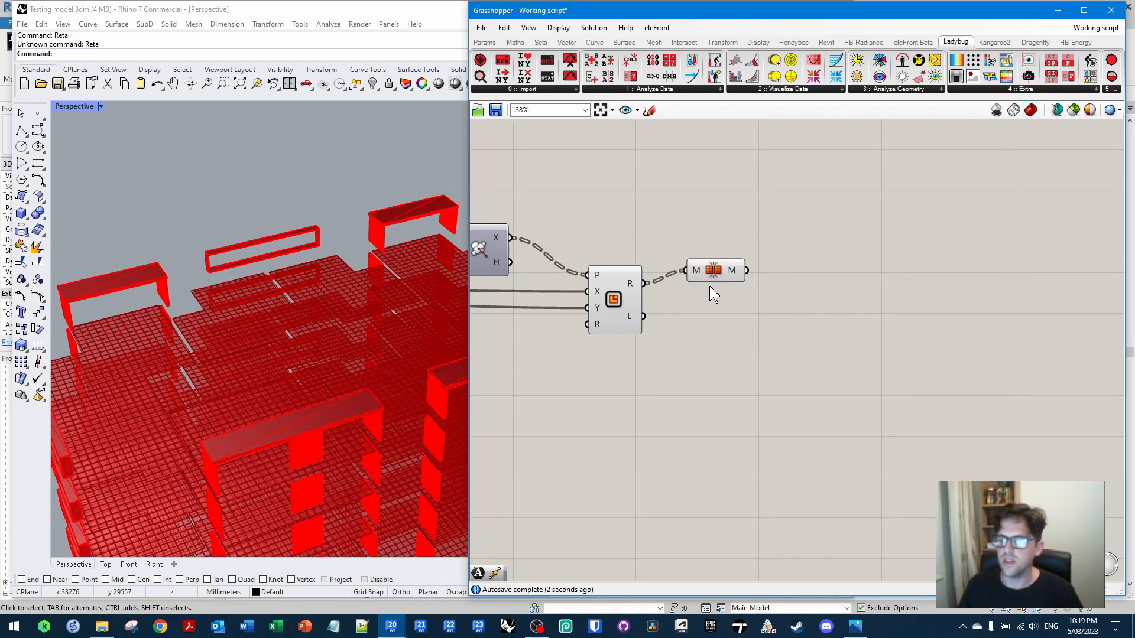
pyautogui.moveTo(727, 276); pyautogui.dragTo(727, 288)
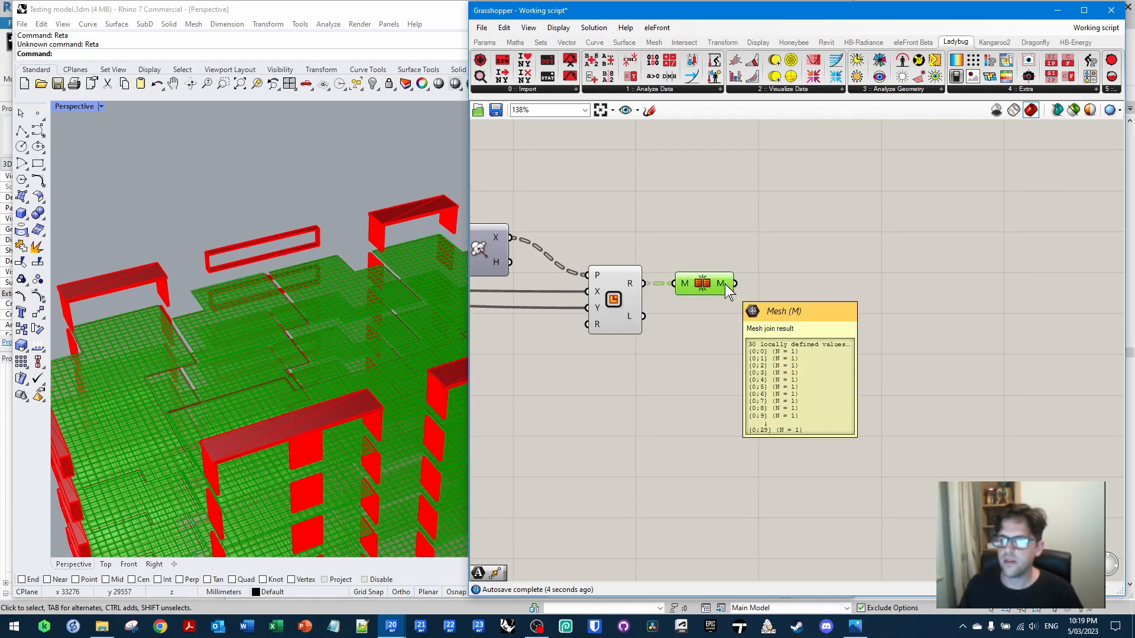
pyautogui.rightClick(728, 290)
pyautogui.click(771, 330)
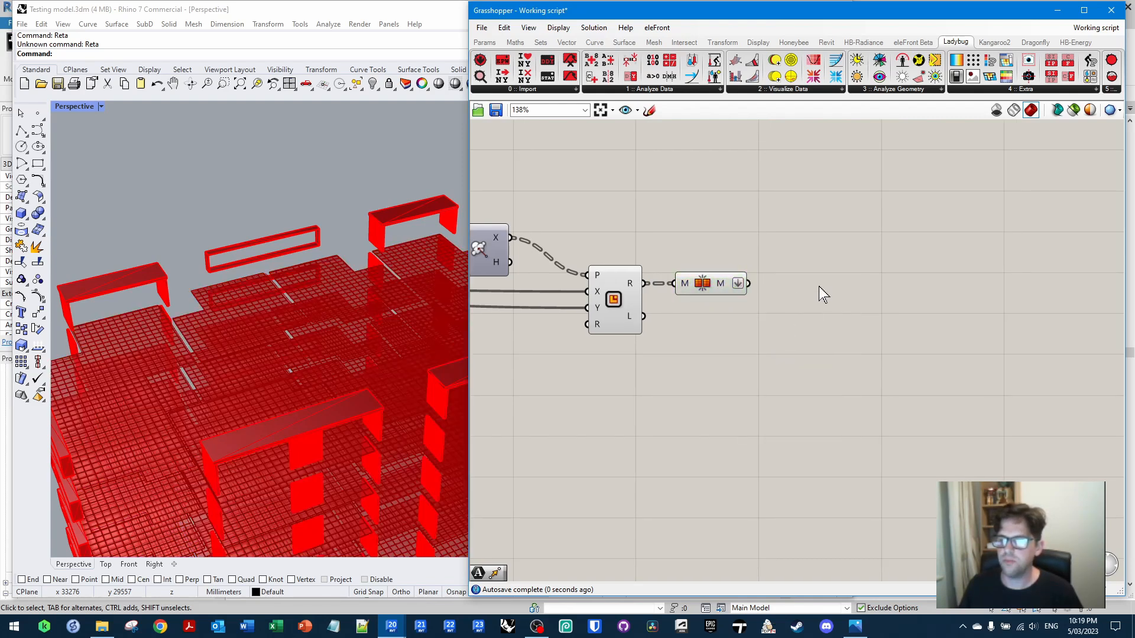
# Turn off the final Rectangle's preview, check the Mesh Join output, and save the definition
pyautogui.rightClick(615, 294)
pyautogui.click(744, 321)
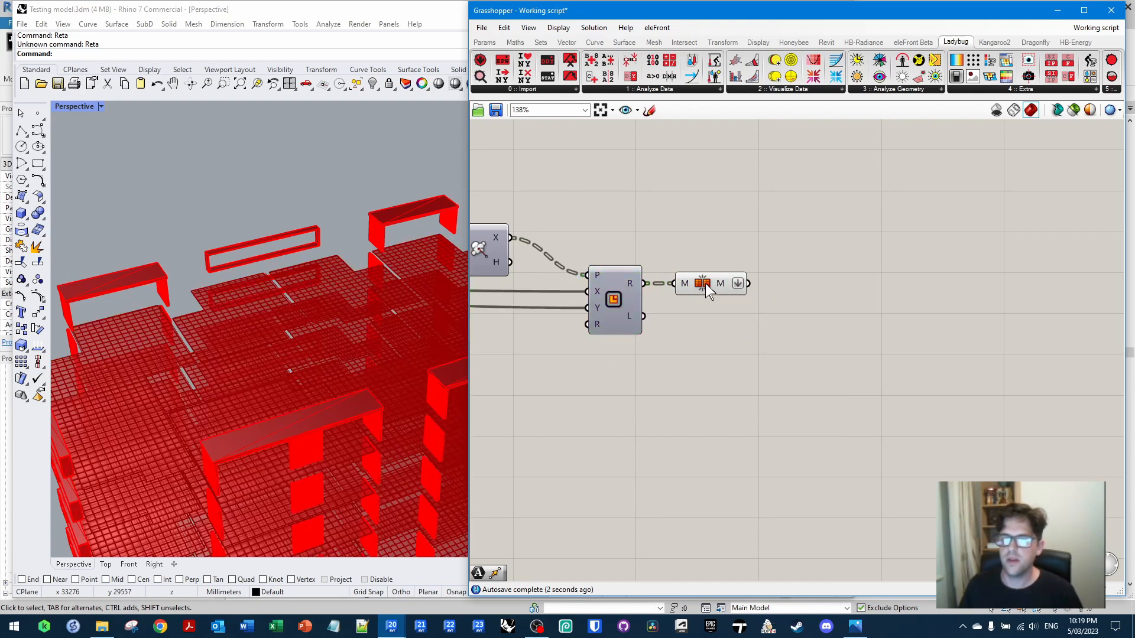
pyautogui.click(703, 282)
pyautogui.moveTo(722, 282)
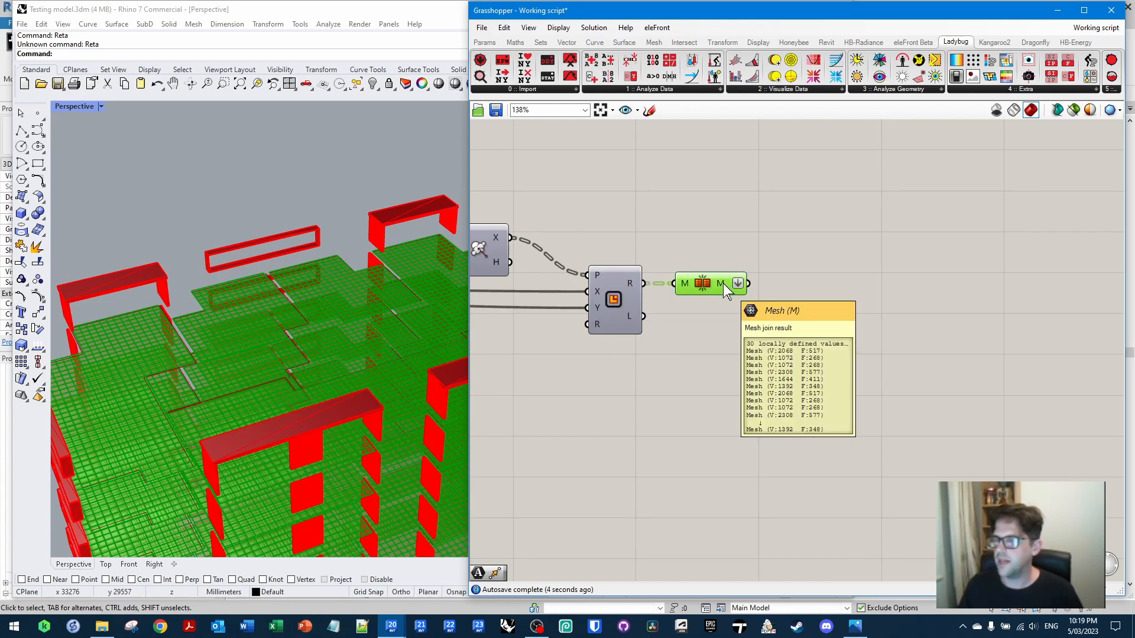
pyautogui.moveTo(765, 247); pyautogui.dragTo(658, 259, button='right')
pyautogui.click(495, 111)
# Add Ladybug's Generate Point Grid component and connect a panel containing 1000 to its _grid_size input
pyautogui.moveTo(973, 61); pyautogui.dragTo(847, 325)
pyautogui.doubleClick(717, 338)
pyautogui.write('//1000')
pyautogui.press('Return')
pyautogui.moveTo(739, 345); pyautogui.dragTo(795, 311)
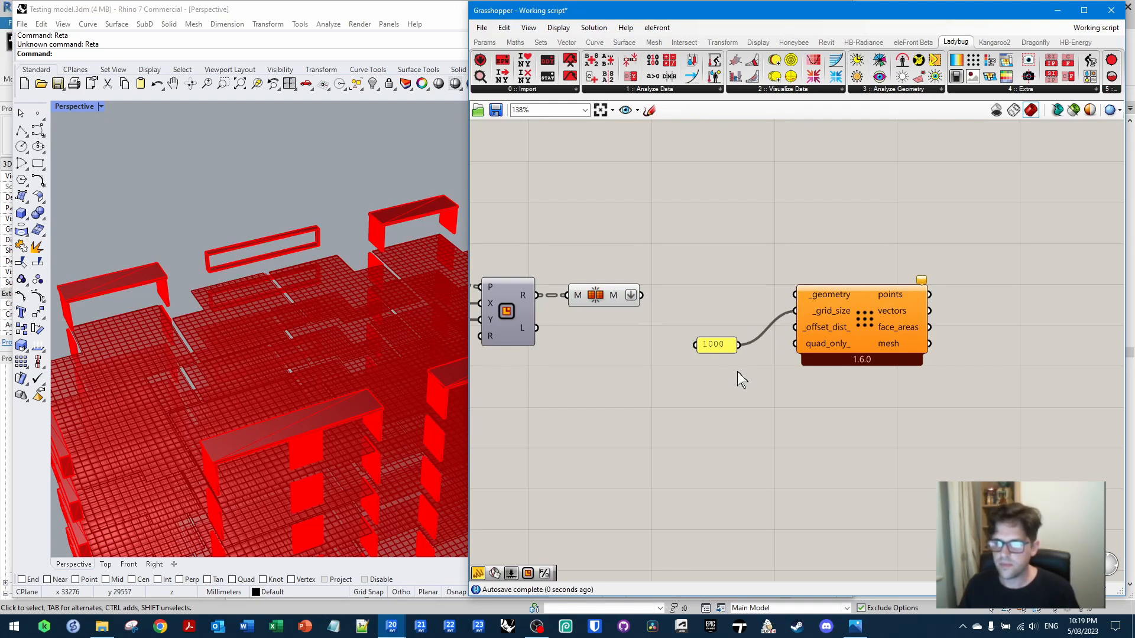
# Connect a panel containing 0 to _offset_dist_ and the Mesh Join output to _geometry on the point grid component
pyautogui.write('0')
pyautogui.press('Return')
pyautogui.doubleClick(717, 370)
pyautogui.write('//')
pyautogui.press('Return')
pyautogui.moveTo(731, 369); pyautogui.dragTo(642, 294)
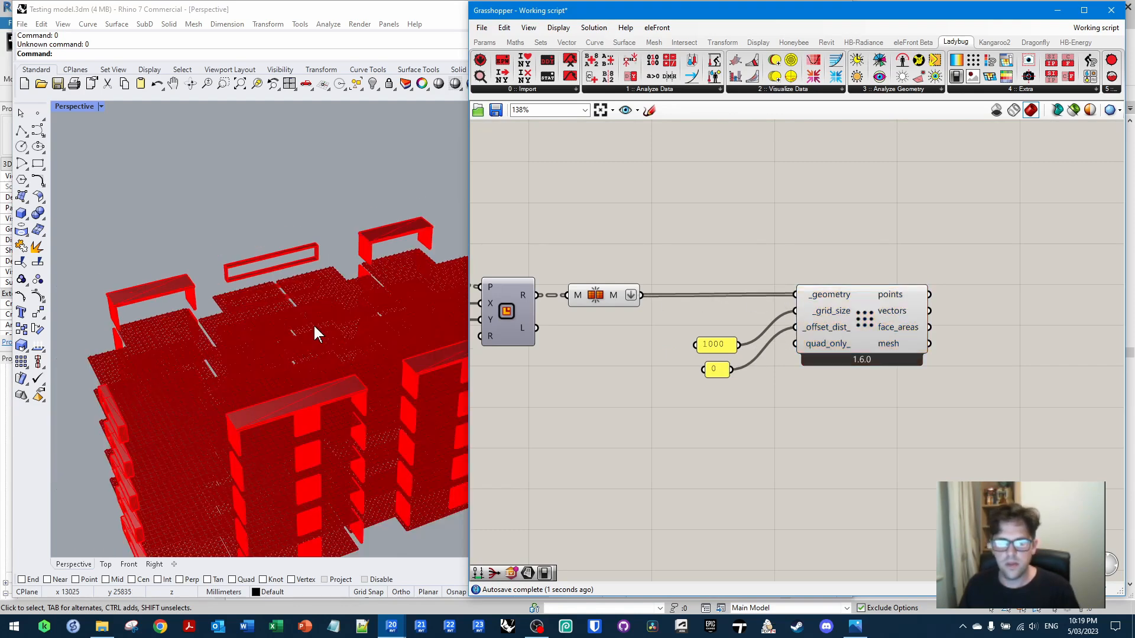
# Examine the generated grid points on the building's floors from several angles
pyautogui.scroll(5, 142, 362)
pyautogui.moveTo(186, 349); pyautogui.dragTo(190, 325, button='right')
pyautogui.scroll(-4, 190, 325)
pyautogui.scroll(-4, 190, 325)
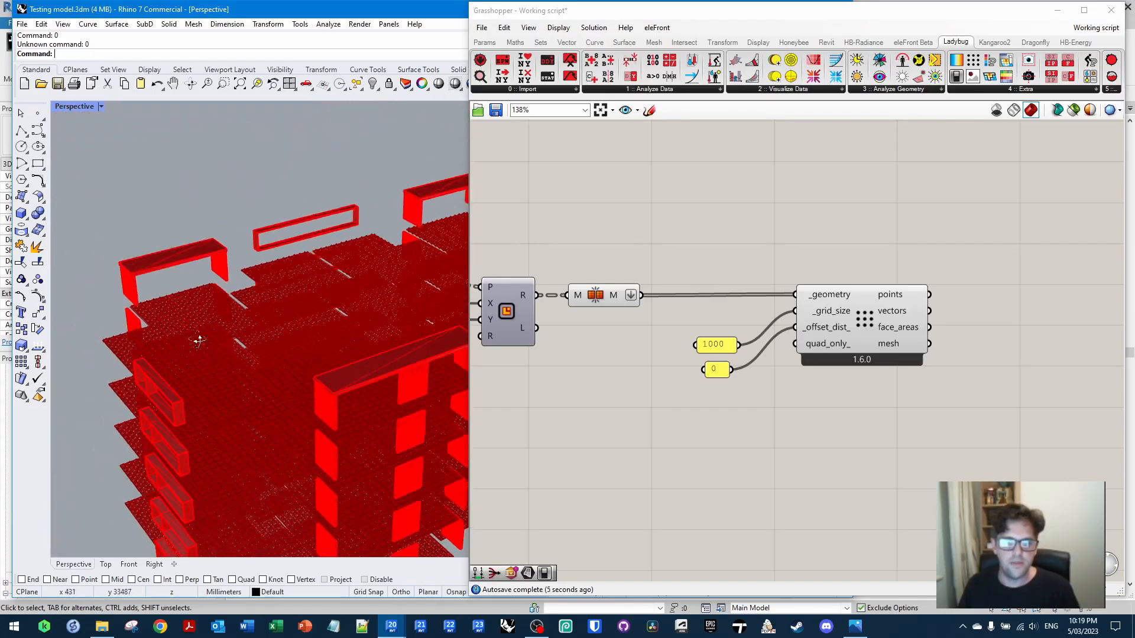
pyautogui.scroll(6, 306, 360)
pyautogui.moveTo(276, 377); pyautogui.dragTo(379, 308, button='right')
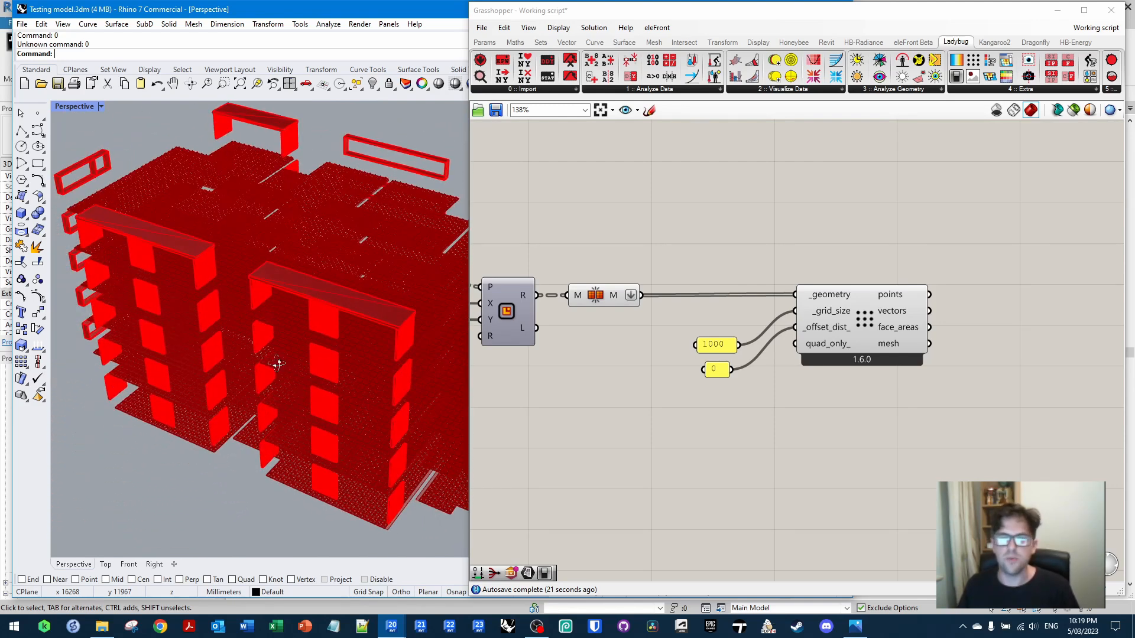
# Delete the Generate Point Grid component together with its 1000 and 0 panels, and select Mesh Join
pyautogui.moveTo(632, 231); pyautogui.dragTo(708, 226, button='right')
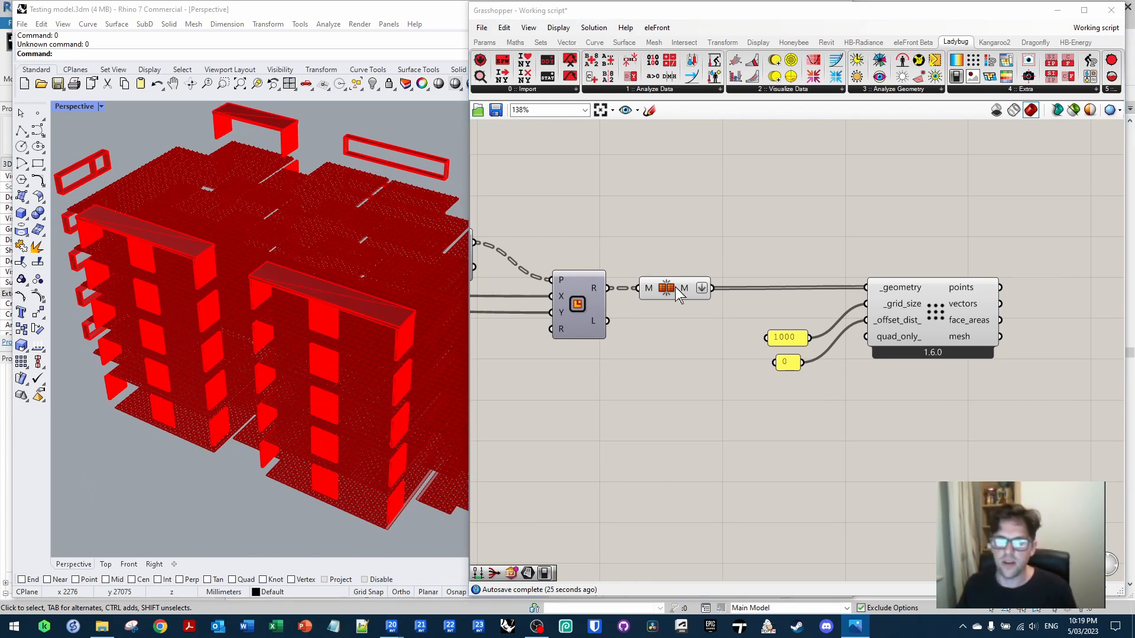
pyautogui.click(718, 229)
pyautogui.moveTo(759, 251); pyautogui.dragTo(1063, 429)
pyautogui.press('Delete')
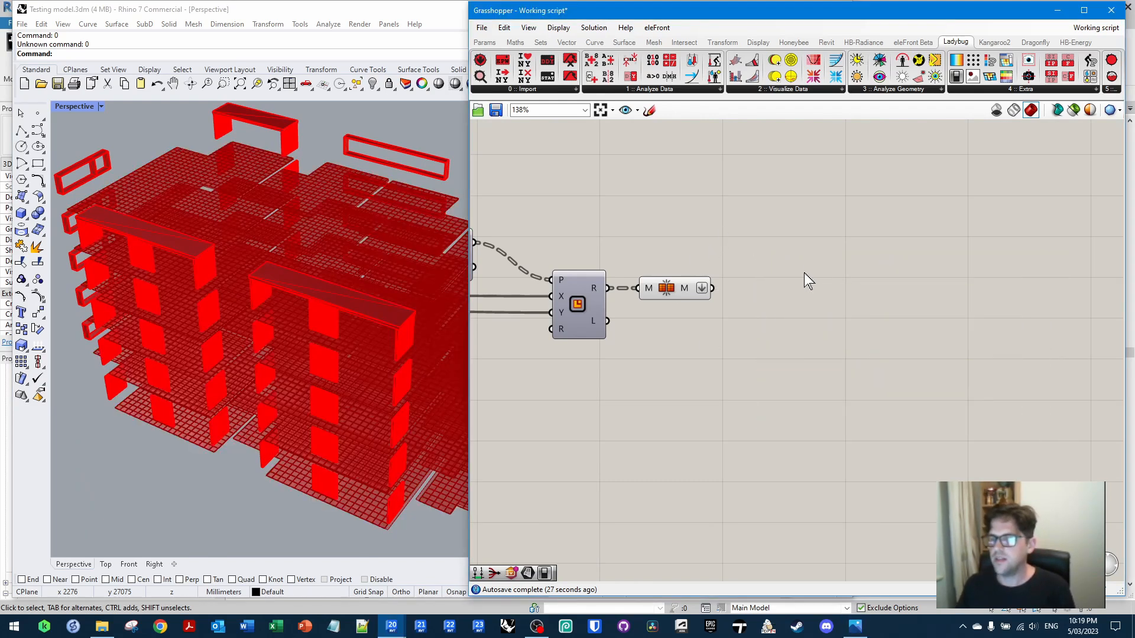
pyautogui.click(676, 292)
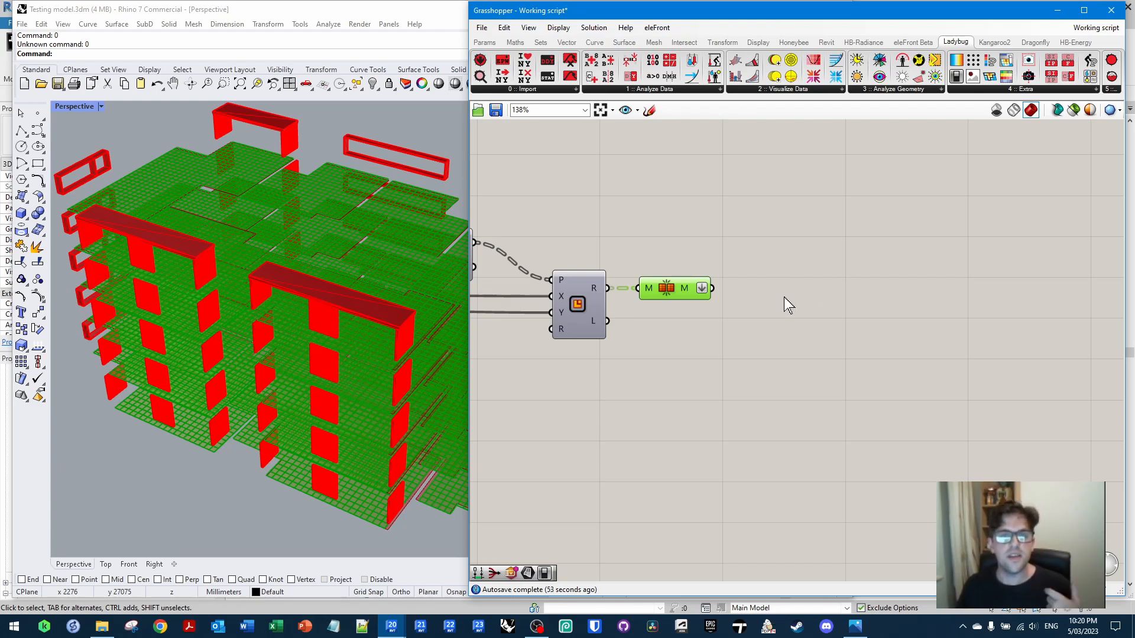
pyautogui.scroll(-5, 922, 311)
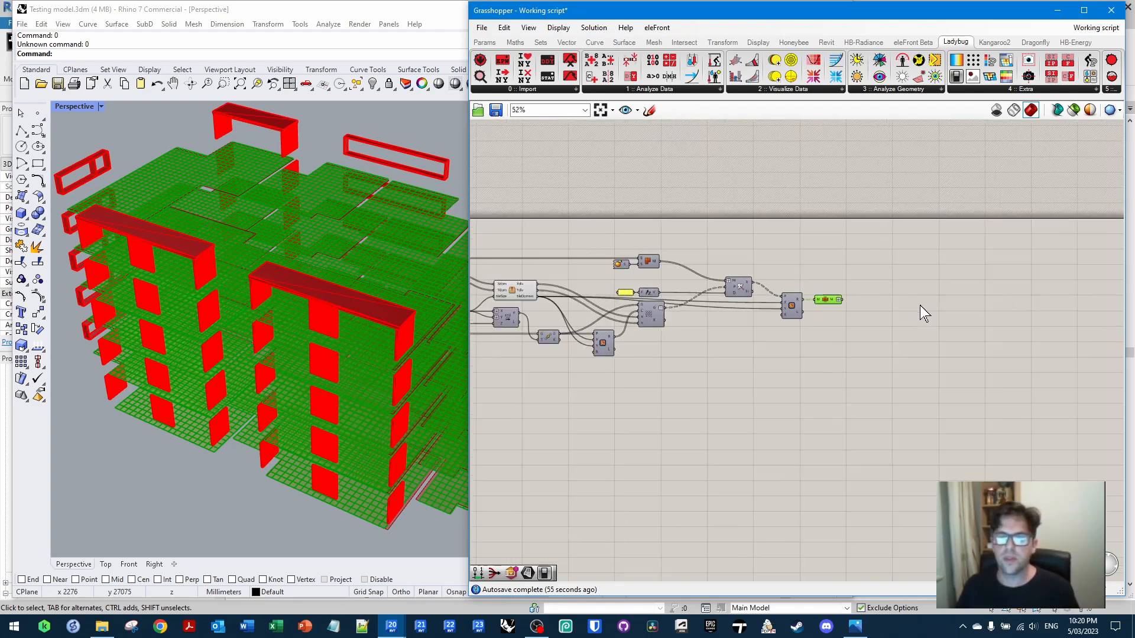
# Group the mesh-generating components at the end of the definition
pyautogui.moveTo(1055, 351); pyautogui.dragTo(604, 242)
pyautogui.rightClick(616, 236)
pyautogui.click(662, 335)
pyautogui.click(748, 287)
# Add an eleFront Bake Objects component to the empty canvas beyond the grouped components
pyautogui.scroll(4, 821, 277)
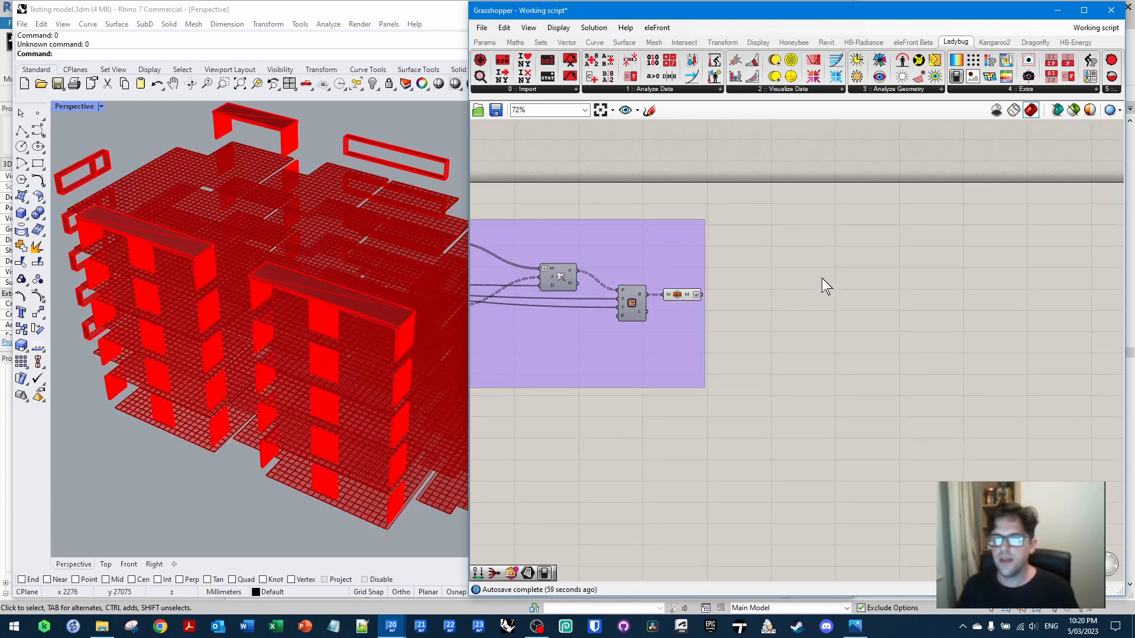
pyautogui.scroll(1, 717, 274)
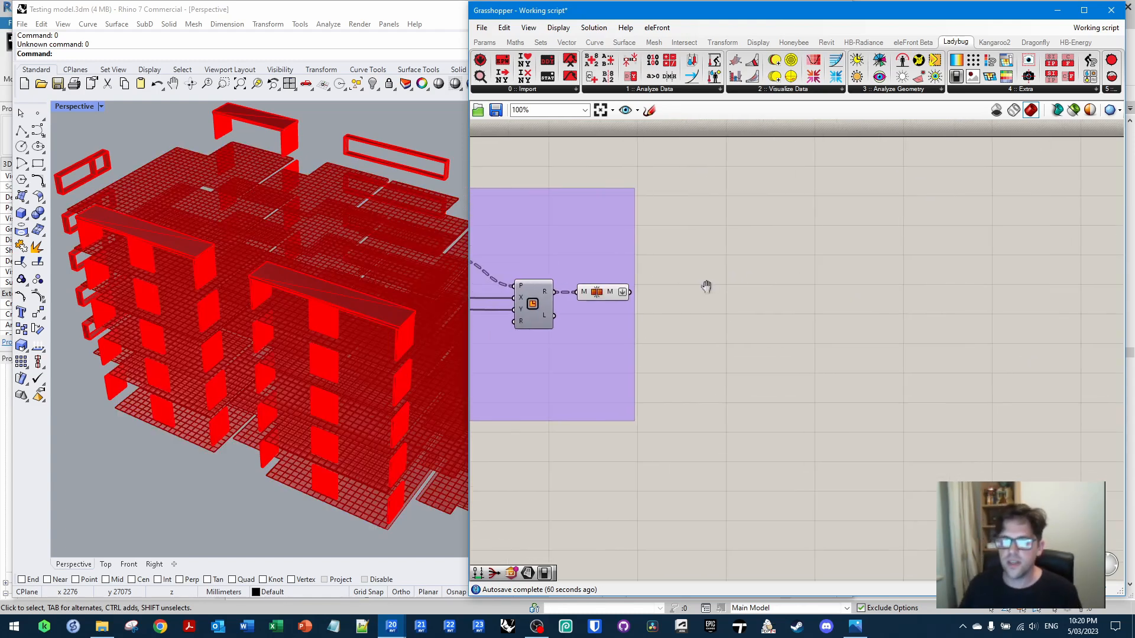
pyautogui.doubleClick(764, 280)
pyautogui.write('bake')
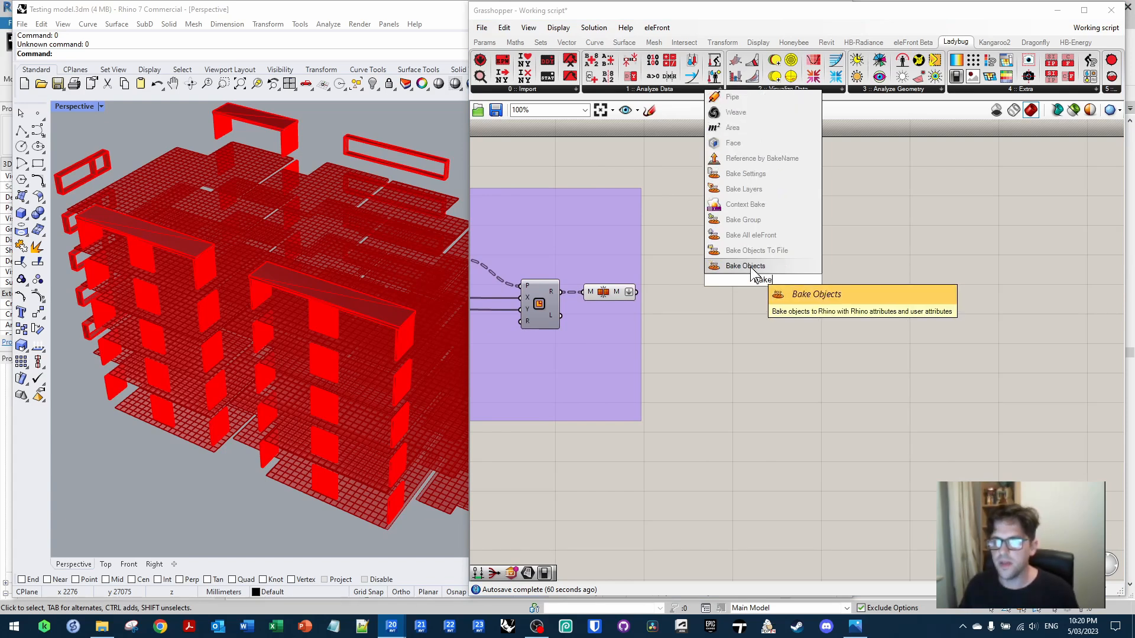
pyautogui.click(746, 268)
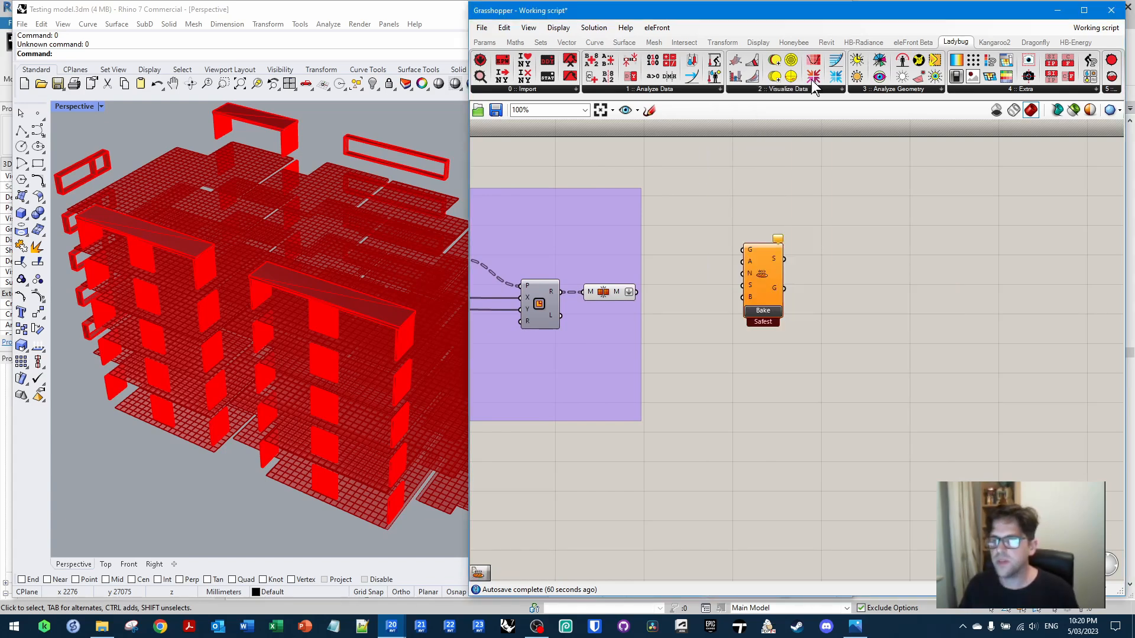
pyautogui.click(920, 42)
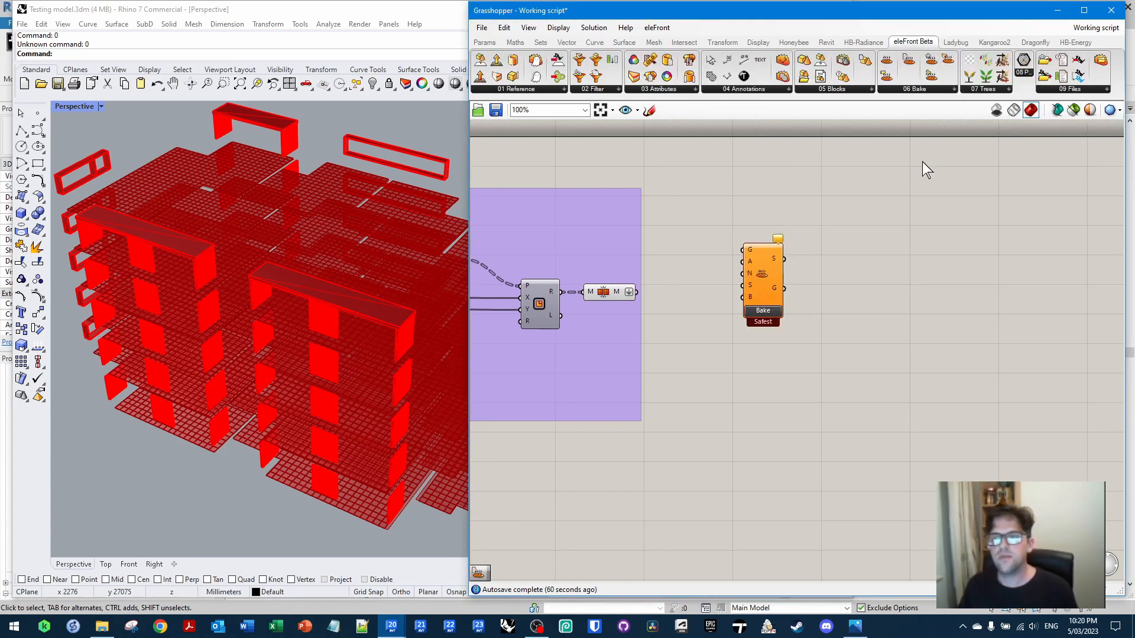
pyautogui.moveTo(760, 282); pyautogui.dragTo(853, 281)
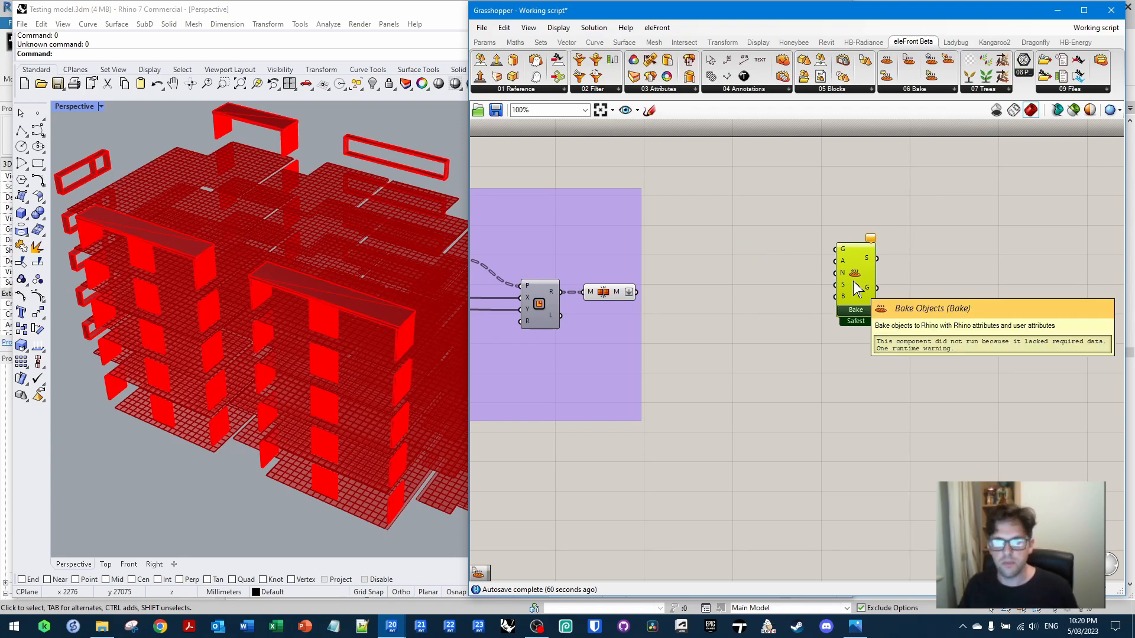
# Move the Bake Objects component farther from the group and connect the final mesh output to its G (geometry) input
pyautogui.click(761, 270)
pyautogui.rightClick(855, 275)
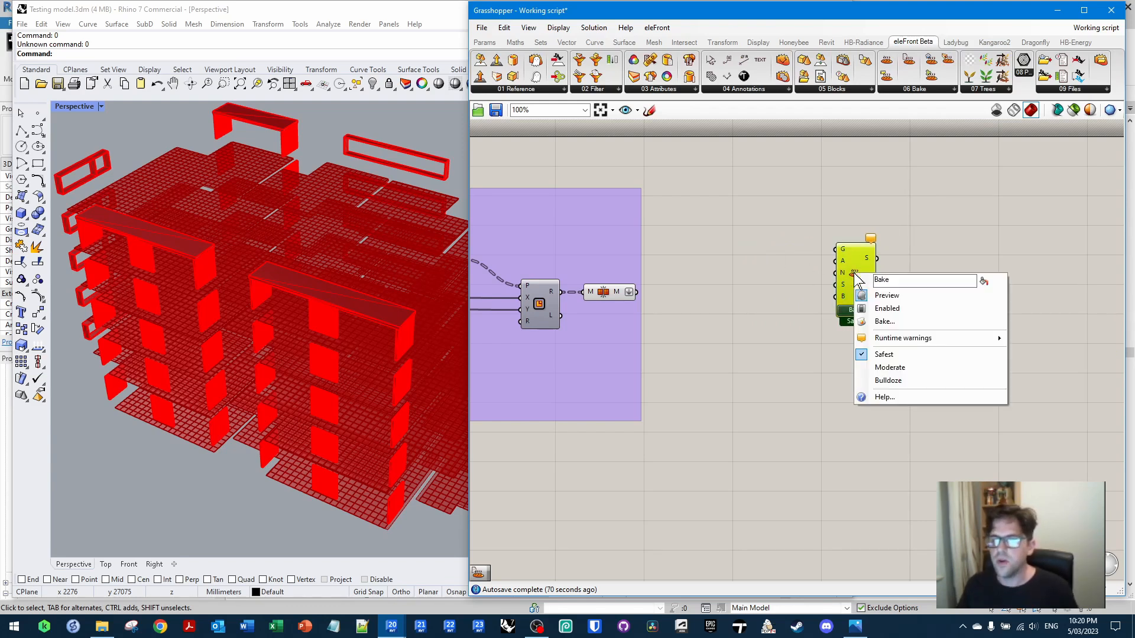
pyautogui.click(802, 294)
pyautogui.moveTo(853, 283); pyautogui.dragTo(897, 282)
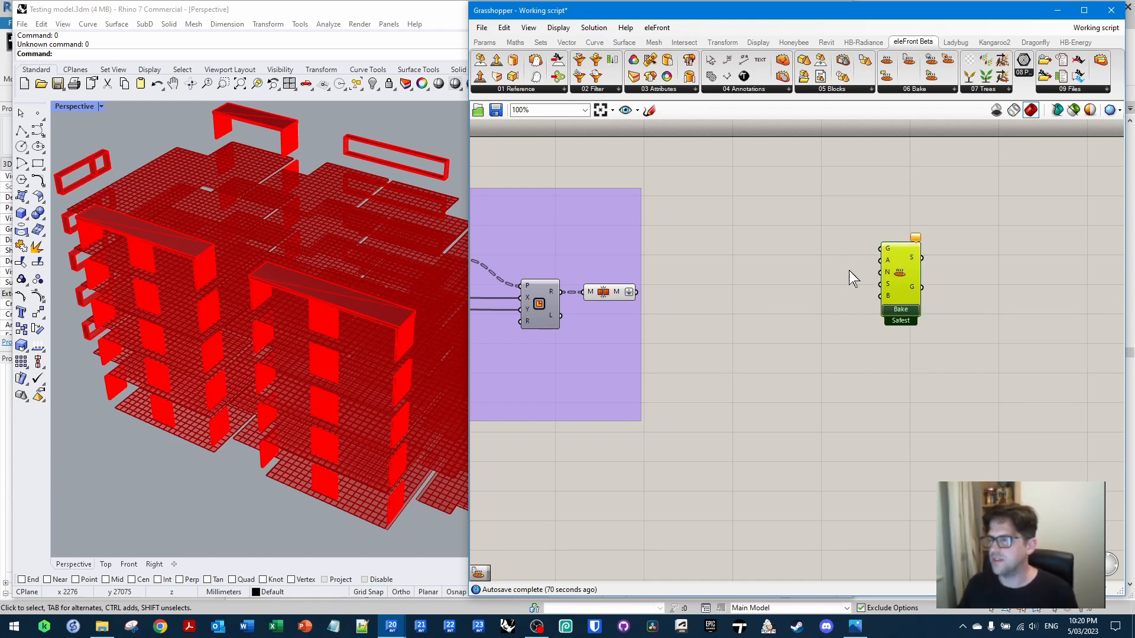
pyautogui.moveTo(796, 283); pyautogui.dragTo(763, 248, button='right')
pyautogui.moveTo(602, 256); pyautogui.dragTo(943, 287)
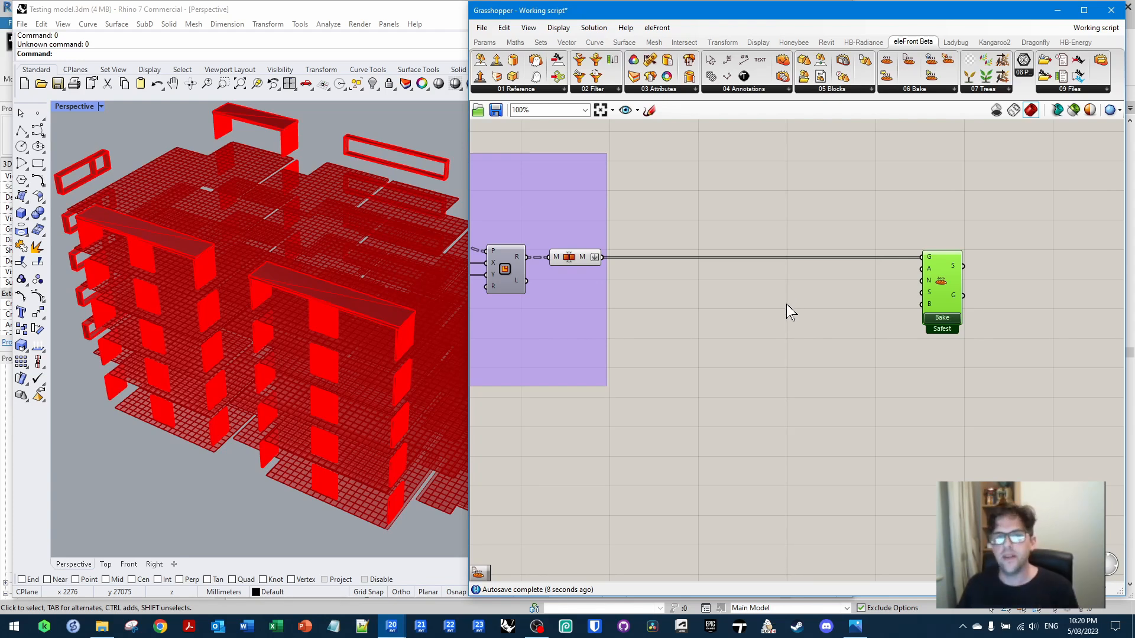
# Add an Element Name component below the BED filter and connect the culled element list to its element input
pyautogui.scroll(-5, 799, 295)
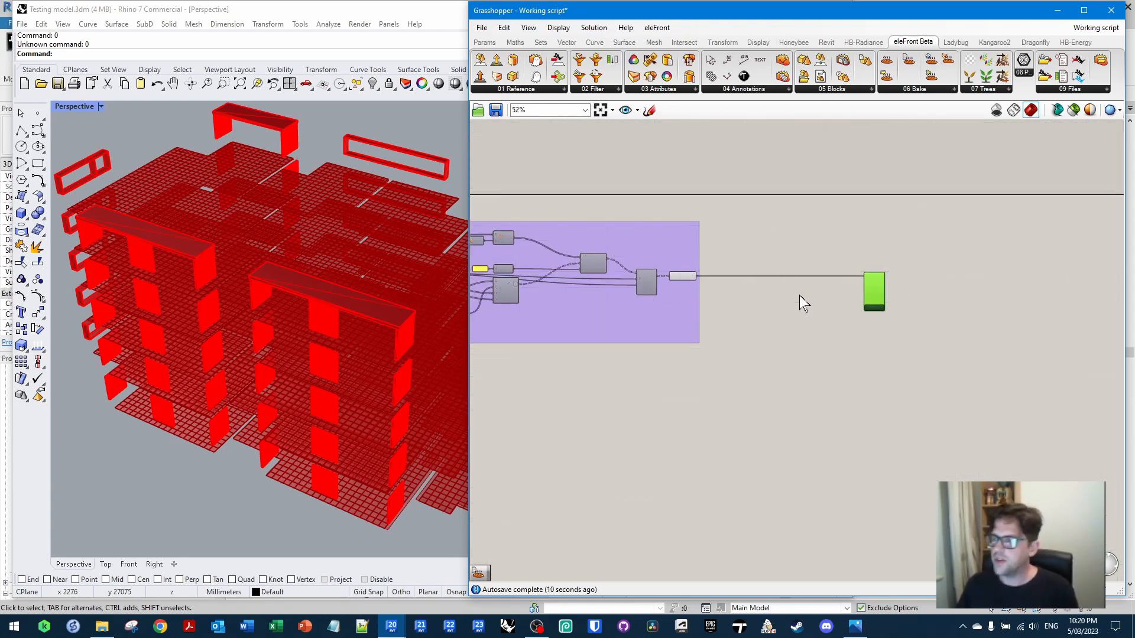
pyautogui.moveTo(747, 321); pyautogui.dragTo(903, 311, button='right')
pyautogui.moveTo(559, 302); pyautogui.dragTo(785, 322, button='right')
pyautogui.scroll(7, 724, 281)
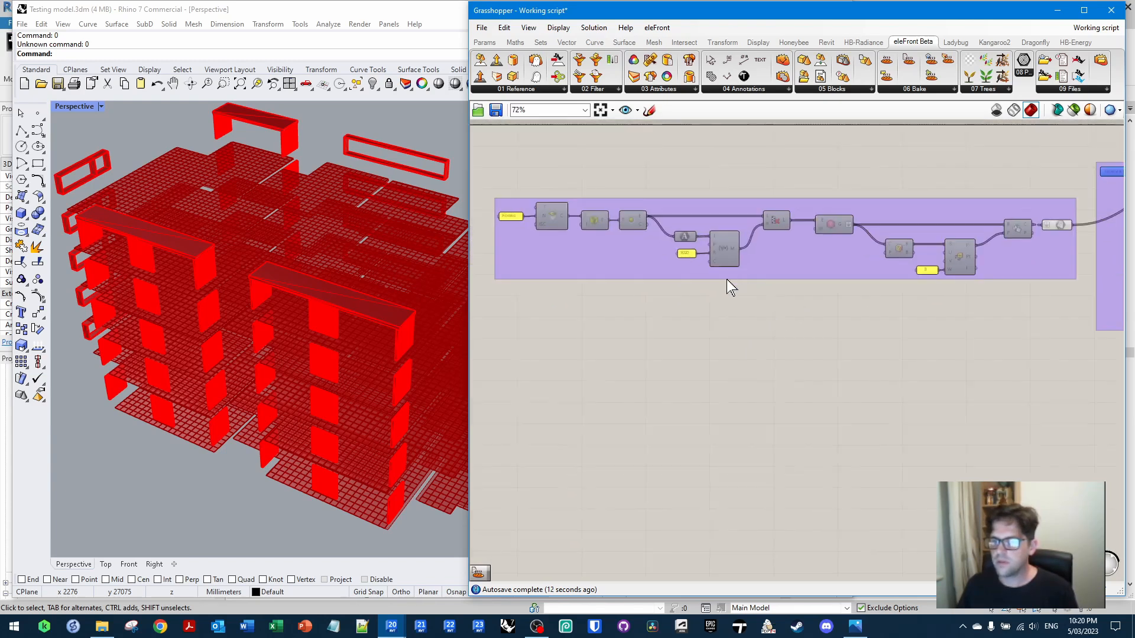
pyautogui.click(641, 218)
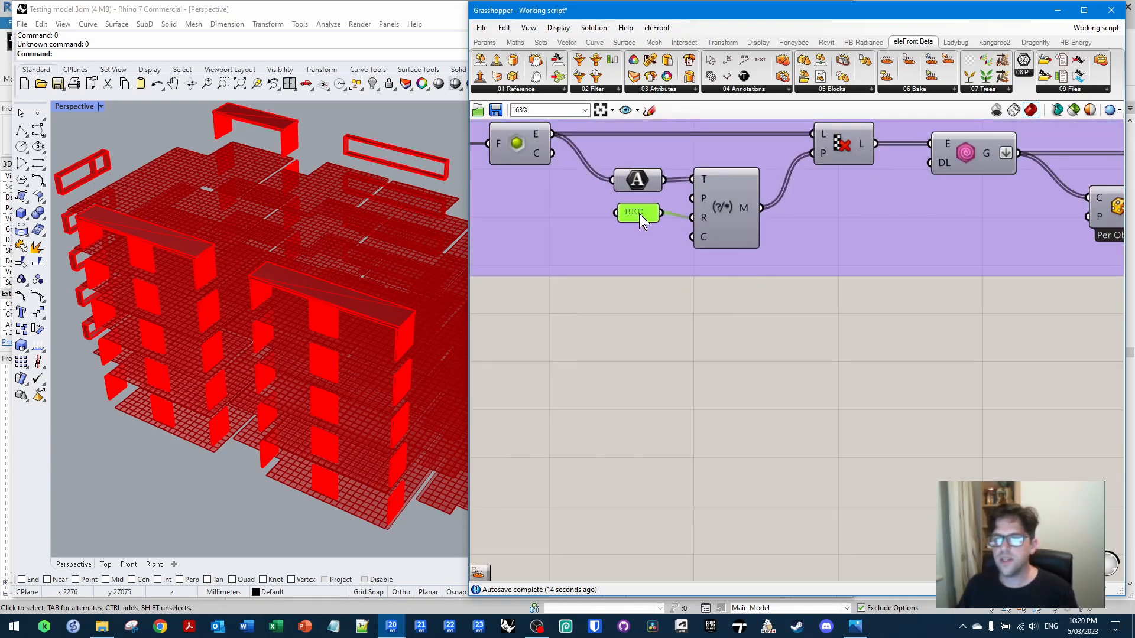
pyautogui.doubleClick(746, 347)
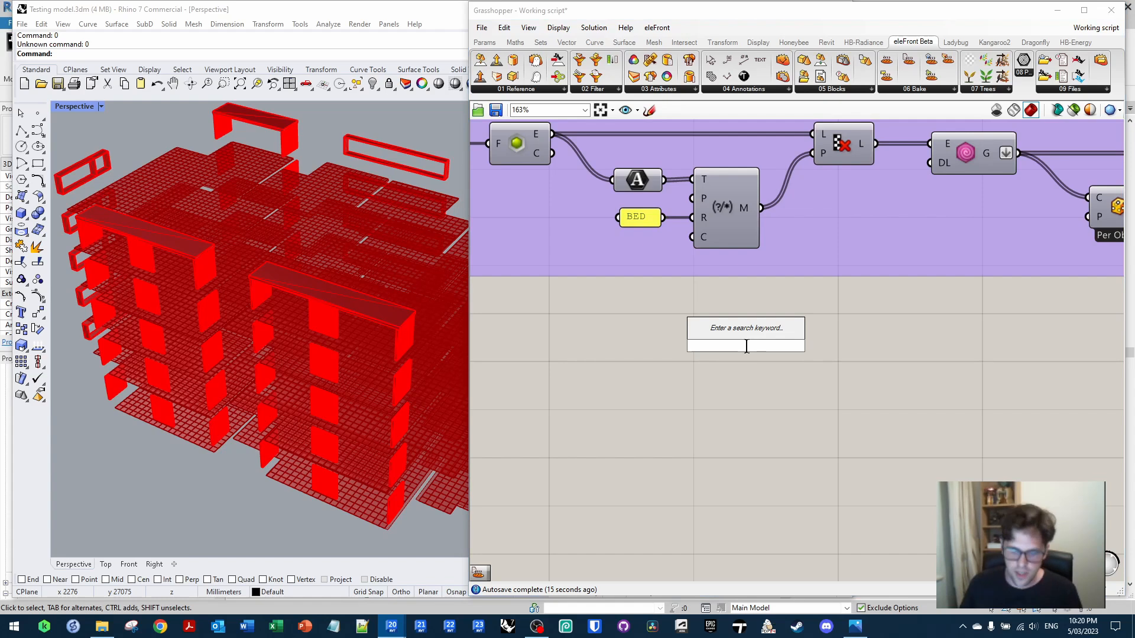
pyautogui.write('element name')
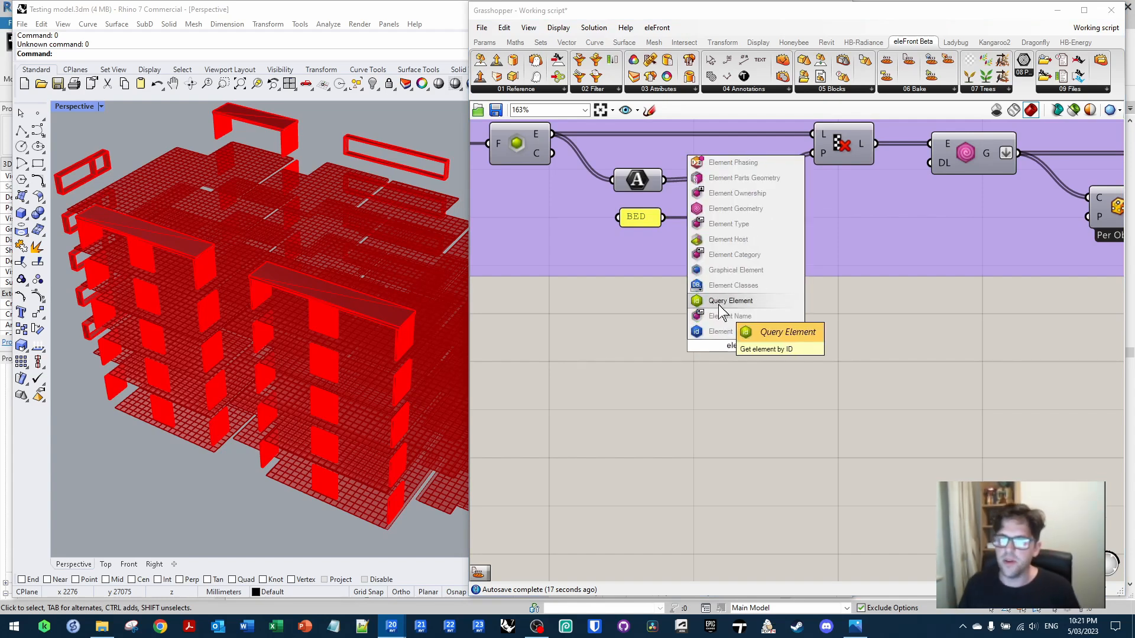
pyautogui.click(722, 310)
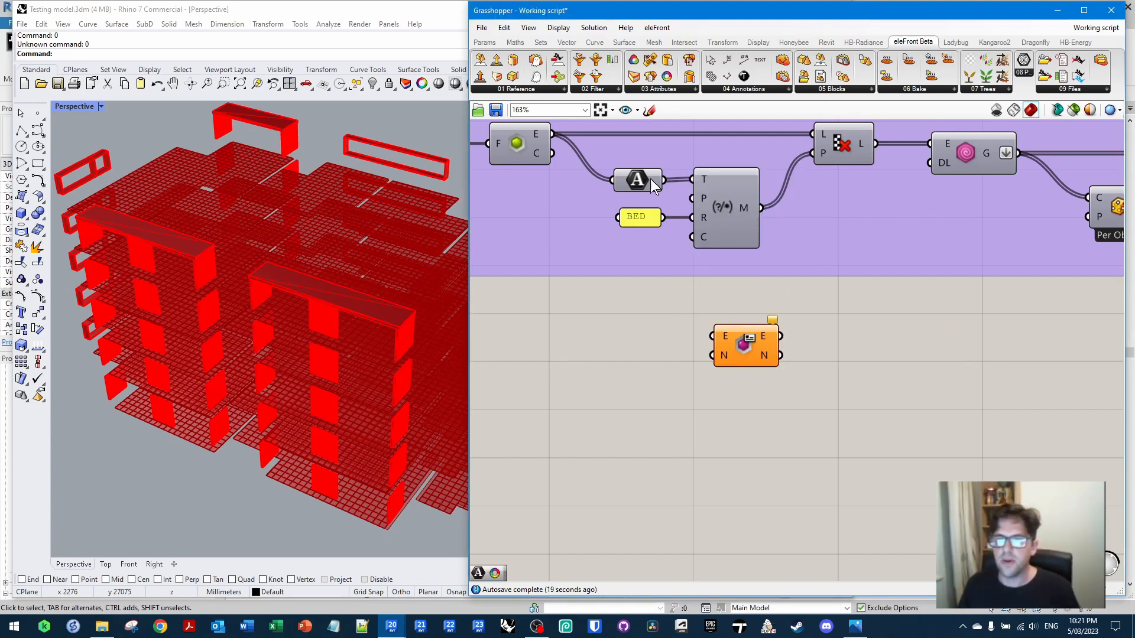
pyautogui.moveTo(881, 150); pyautogui.dragTo(713, 336)
pyautogui.moveTo(751, 340); pyautogui.dragTo(924, 336)
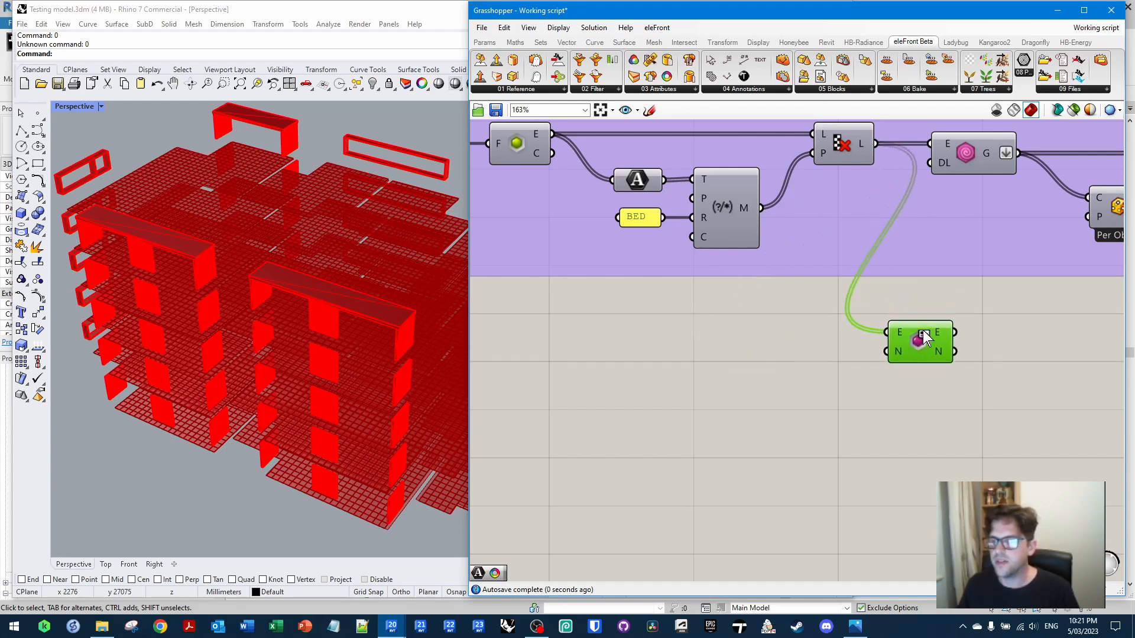
# Hide the wire entering the Element Name component's element input and move the component near the Bake Objects component
pyautogui.moveTo(945, 354); pyautogui.dragTo(842, 359, button='right')
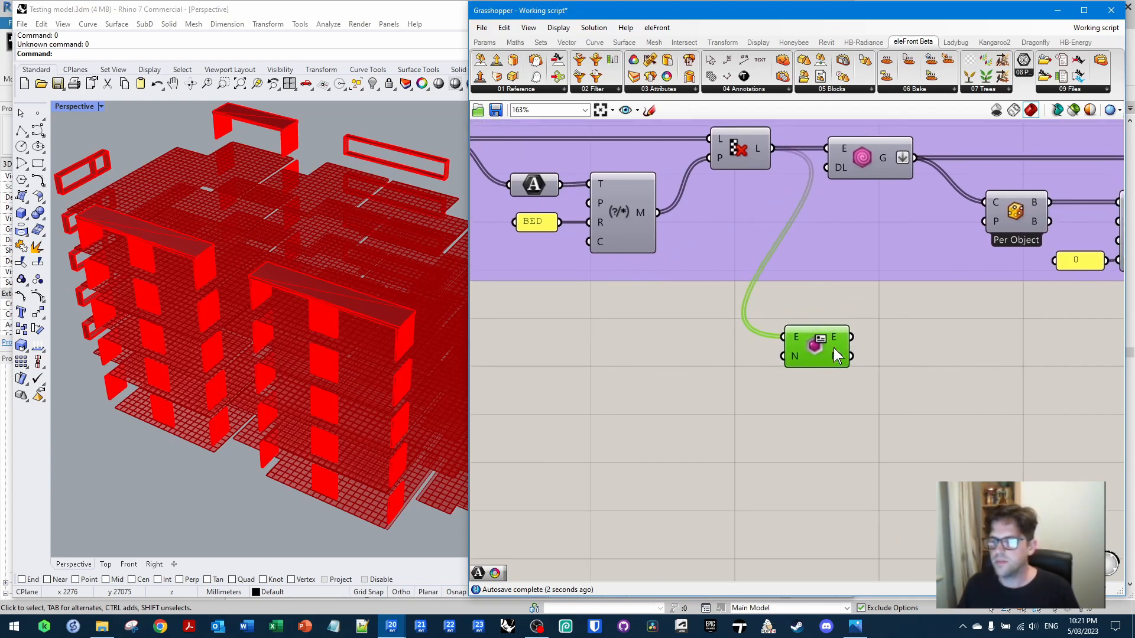
pyautogui.rightClick(795, 337)
pyautogui.moveTo(865, 371)
pyautogui.click(949, 385)
pyautogui.moveTo(819, 359); pyautogui.dragTo(714, 352)
pyautogui.scroll(-5, 662, 378)
pyautogui.moveTo(607, 378); pyautogui.dragTo(807, 351)
pyautogui.scroll(3, 945, 360)
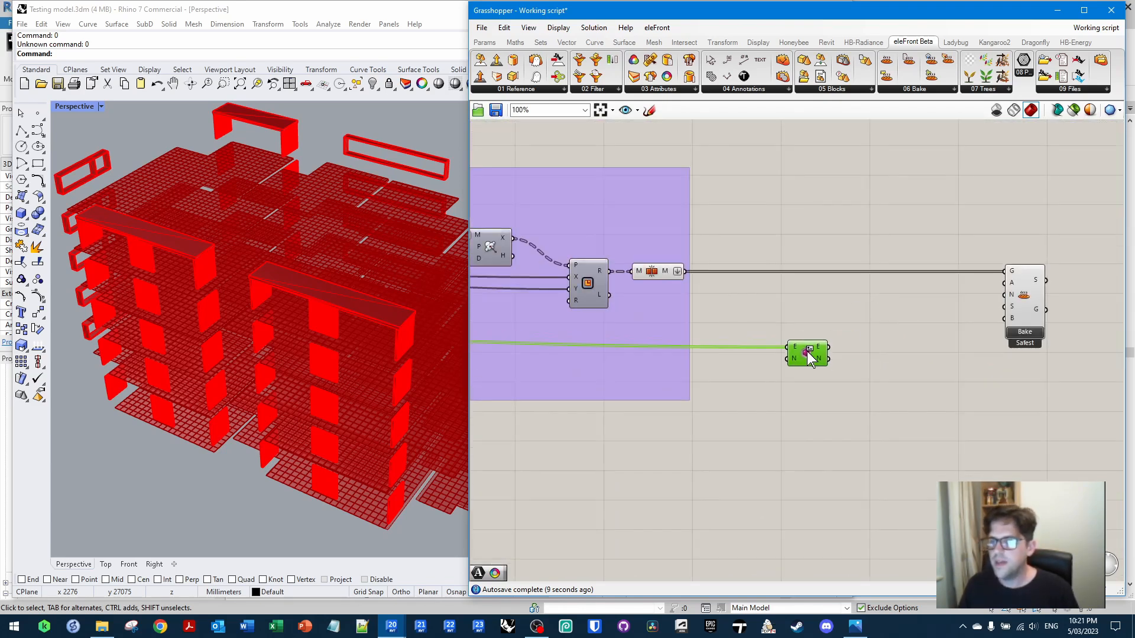
# Add an eleFront Define Object Attributes component between the Element Name and Bake Objects components
pyautogui.click(658, 87)
pyautogui.moveTo(682, 123); pyautogui.dragTo(890, 346)
pyautogui.click(935, 307)
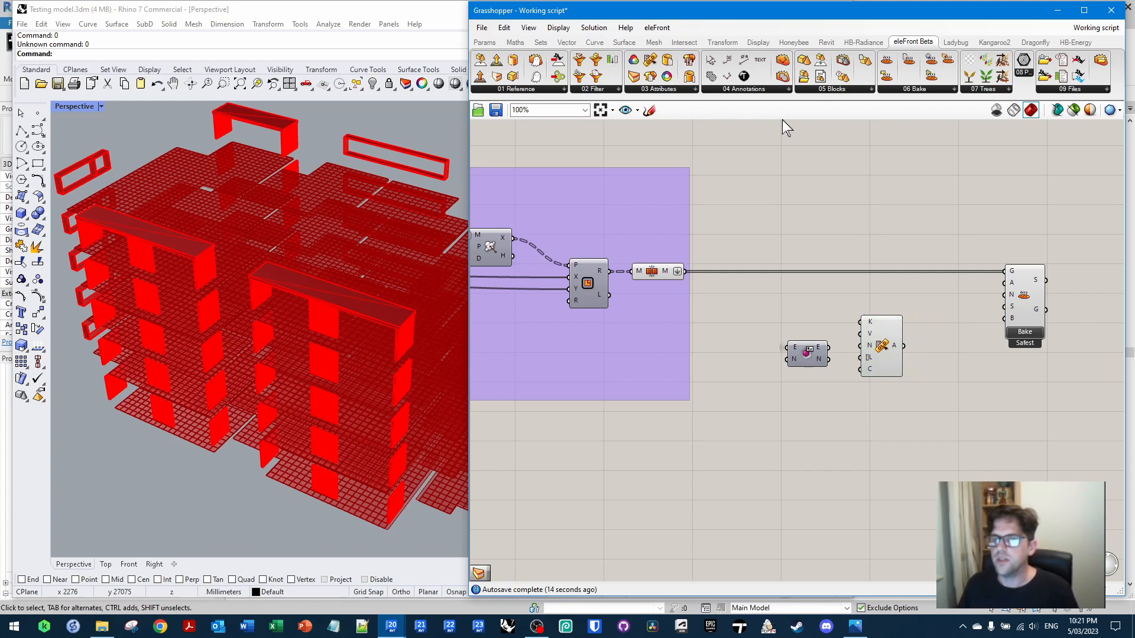
pyautogui.click(675, 88)
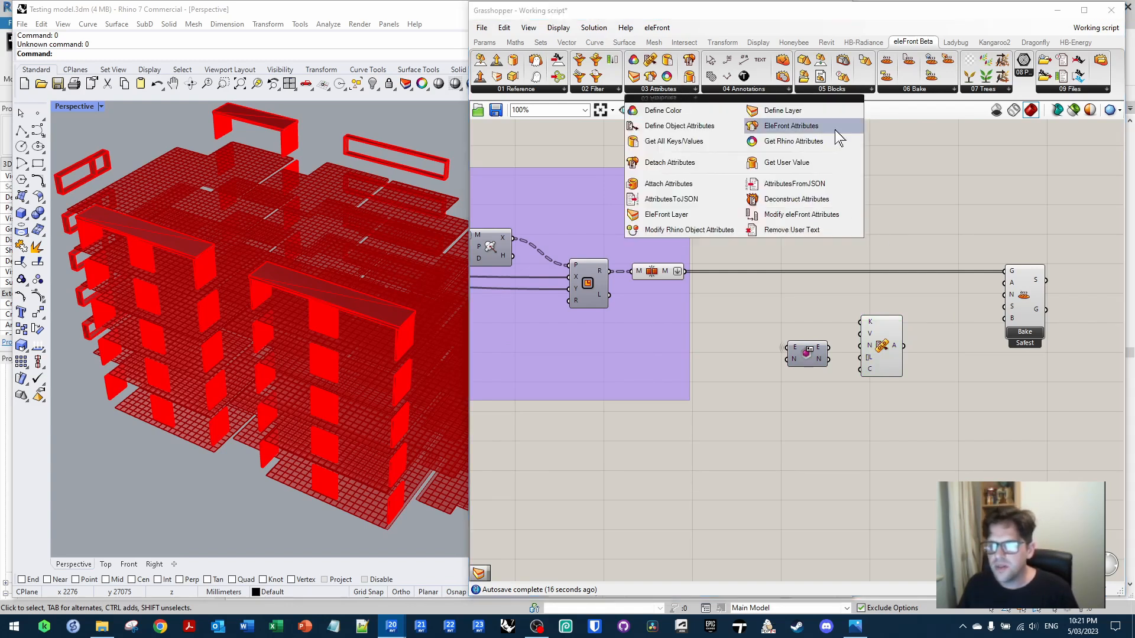
pyautogui.moveTo(833, 130); pyautogui.dragTo(906, 195)
pyautogui.moveTo(936, 313); pyautogui.dragTo(857, 293, button='right')
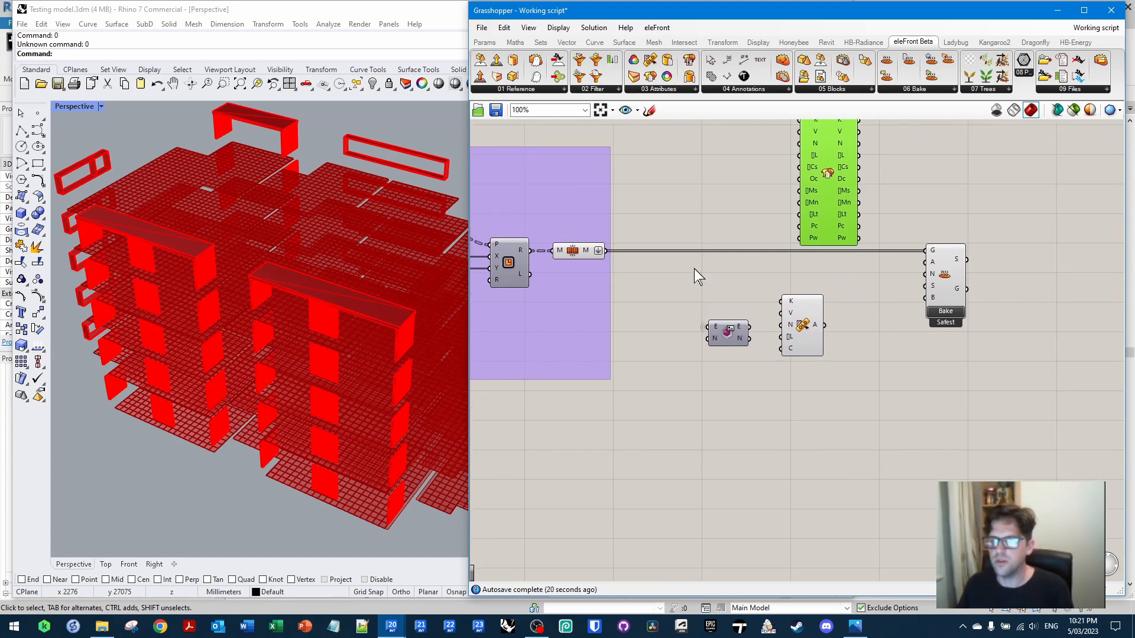
pyautogui.scroll(1, 753, 288)
pyautogui.press('Delete')
# Connect the Element Name component's name output to the N input of the Define Object Attributes component
pyautogui.moveTo(722, 339); pyautogui.dragTo(787, 331)
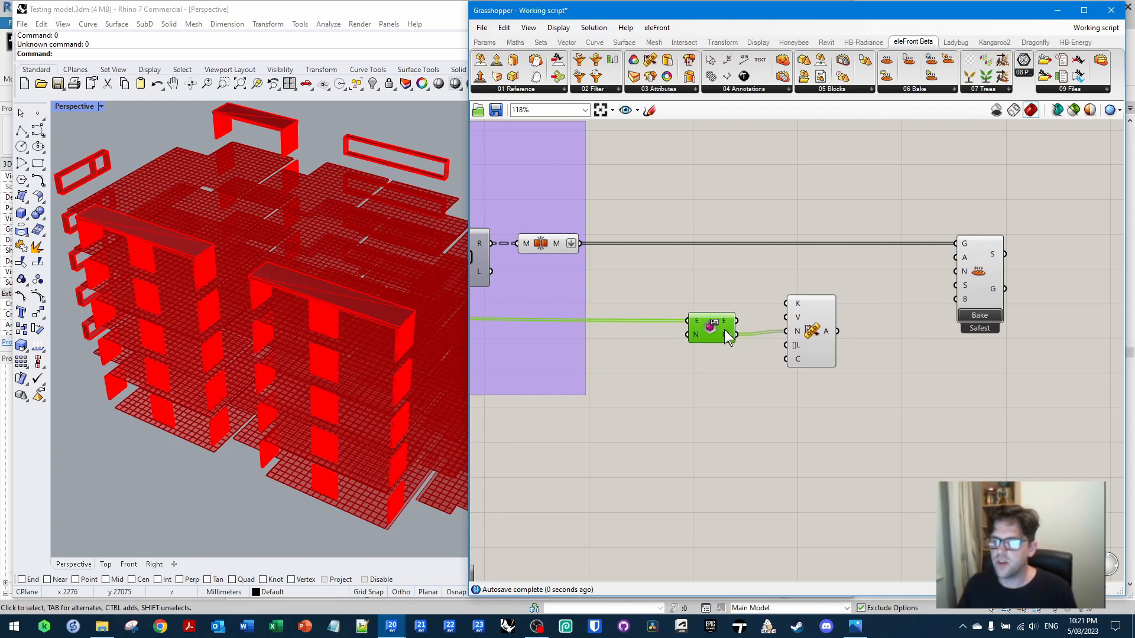
pyautogui.scroll(3, 762, 325)
pyautogui.click(793, 322)
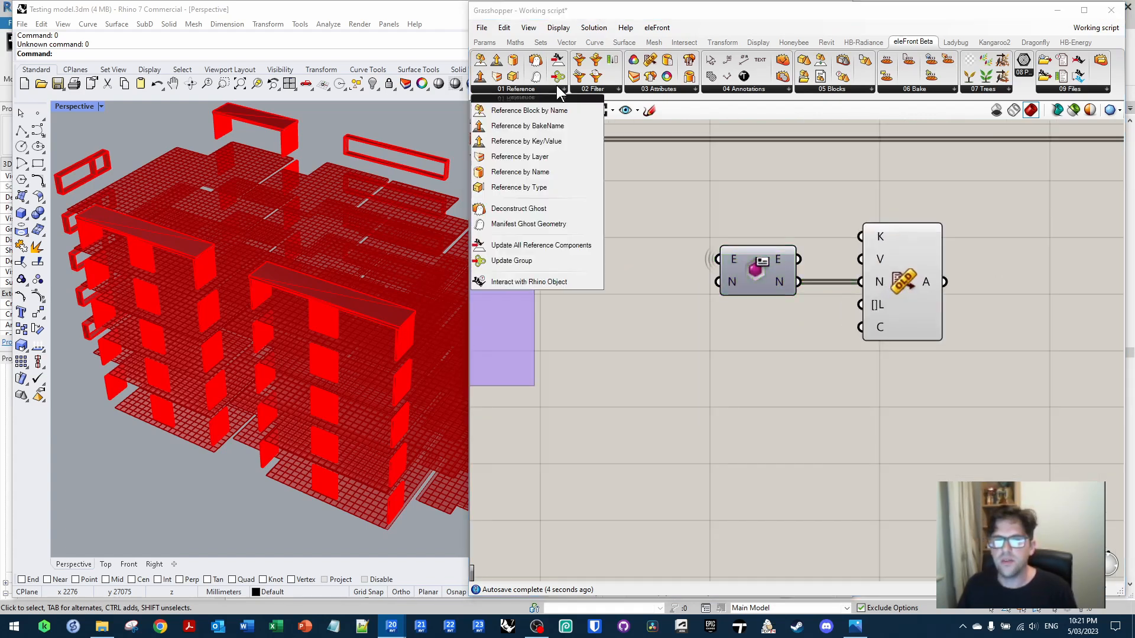
# Add a Define Layer component below Element Name and connect its output to the attributes component's layer input
pyautogui.moveTo(653, 89)
pyautogui.moveTo(781, 110); pyautogui.dragTo(861, 304)
pyautogui.moveTo(894, 313); pyautogui.dragTo(929, 304, button='right')
pyautogui.moveTo(929, 303); pyautogui.dragTo(941, 303)
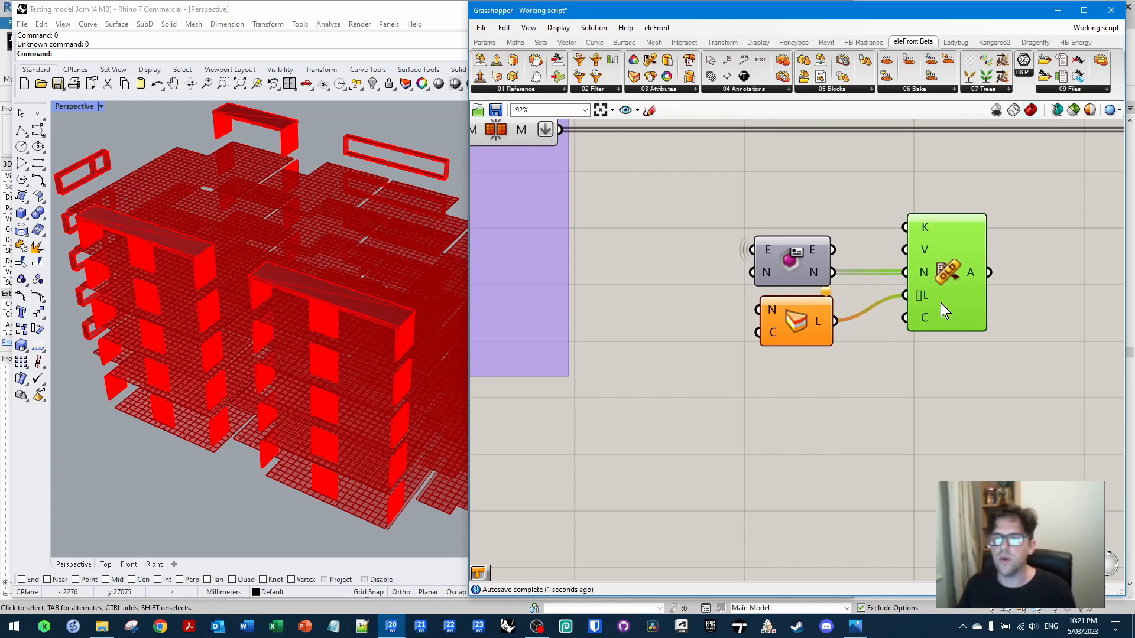
# Create a text panel reading "Test surfaces" and connect it to the Define Layer name input
pyautogui.doubleClick(683, 313)
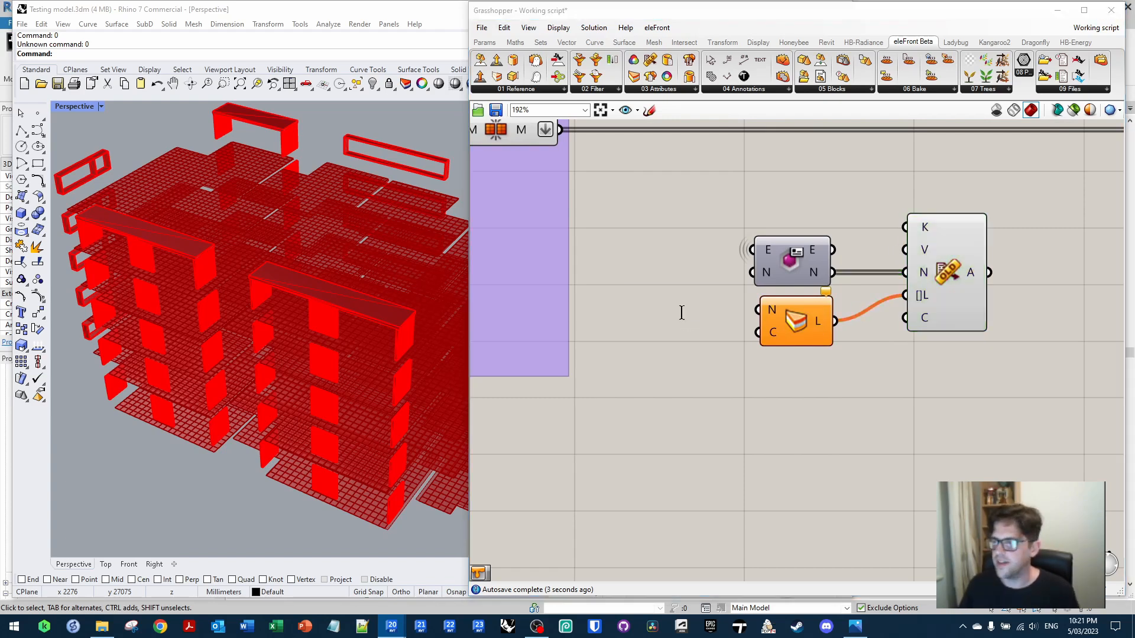
pyautogui.write('//Test surfaces')
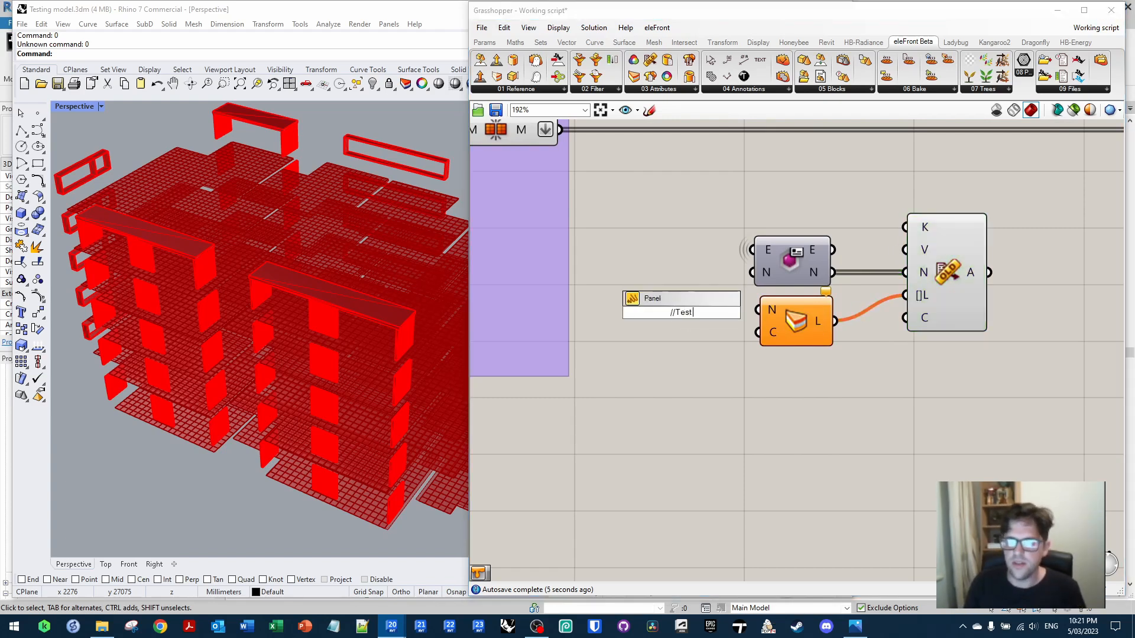
pyautogui.click(748, 324)
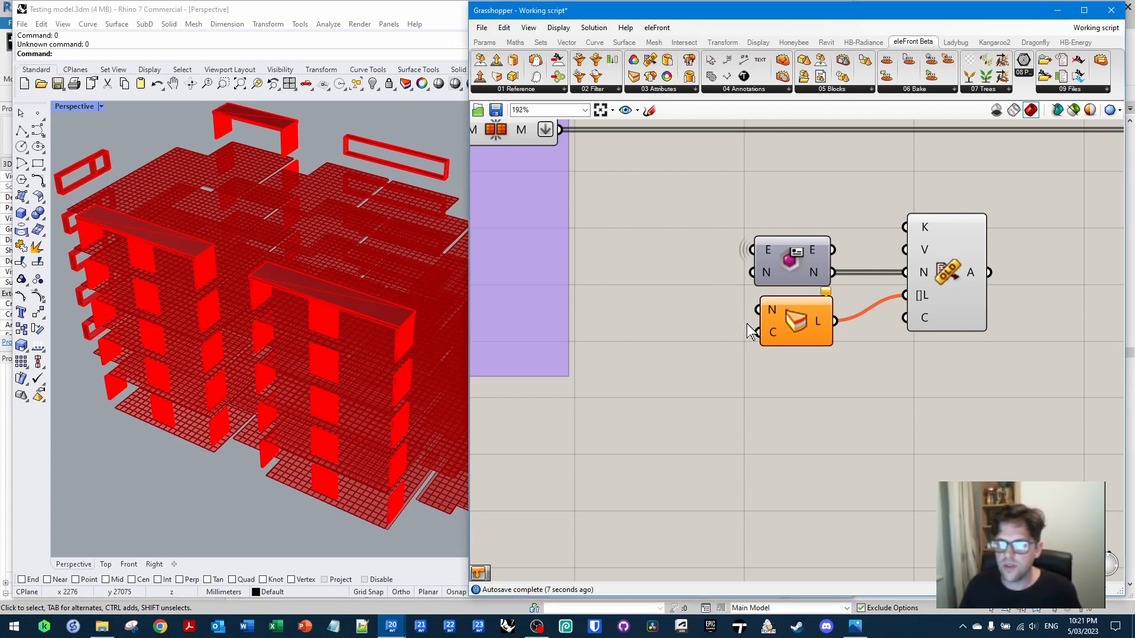
pyautogui.doubleClick(693, 308)
pyautogui.write('//Test surfaces')
pyautogui.press('Return')
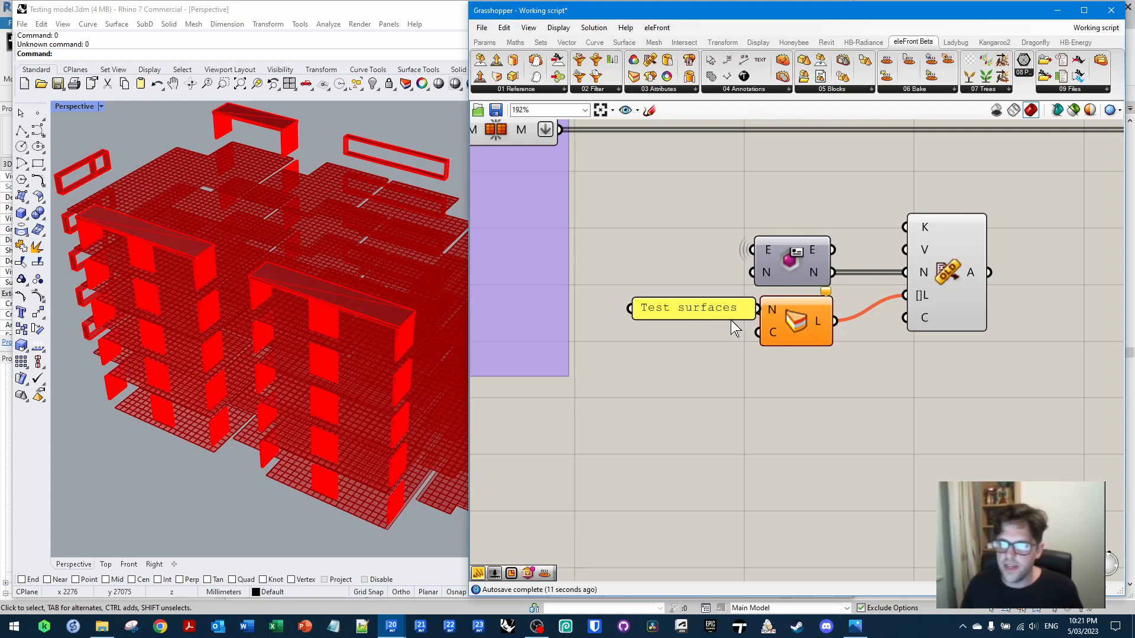
pyautogui.moveTo(722, 305); pyautogui.dragTo(755, 312)
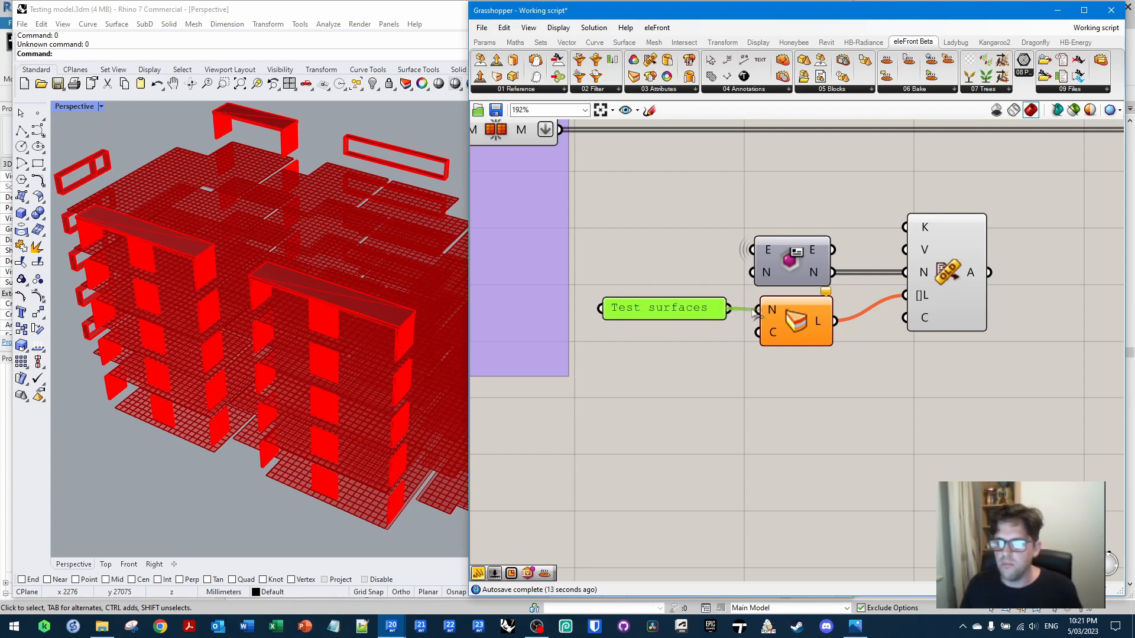
# Add a Colour Swatch below the panel and set it to blue (R 0, G 0, B 255) with alpha 128
pyautogui.doubleClick(679, 360)
pyautogui.write('swat')
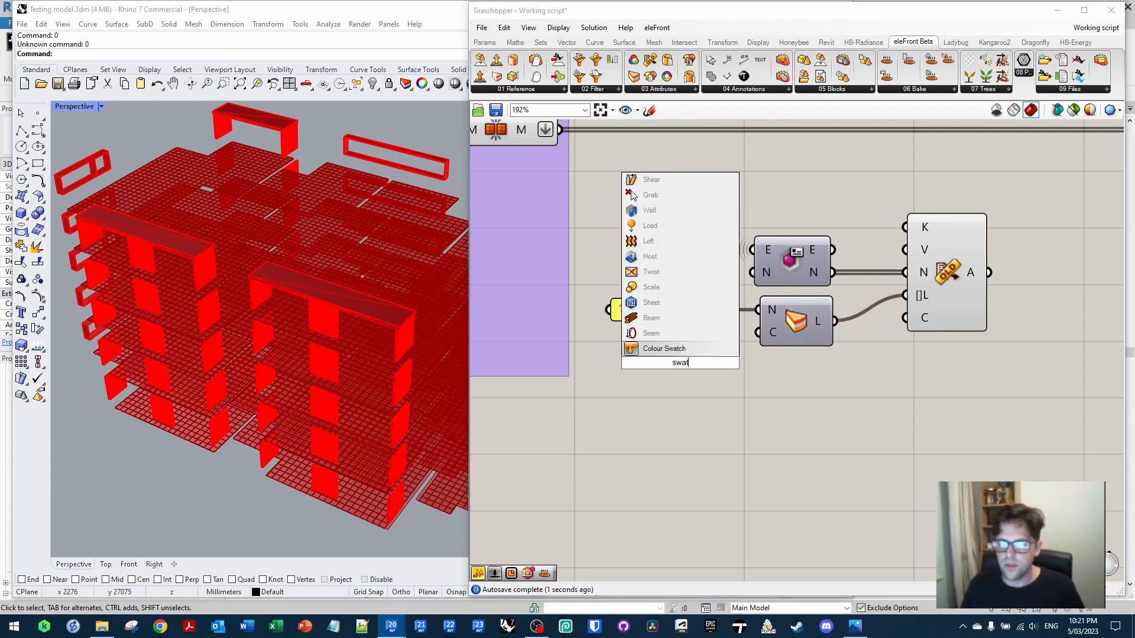
pyautogui.click(663, 349)
pyautogui.click(707, 362)
pyautogui.moveTo(778, 406); pyautogui.dragTo(744, 450)
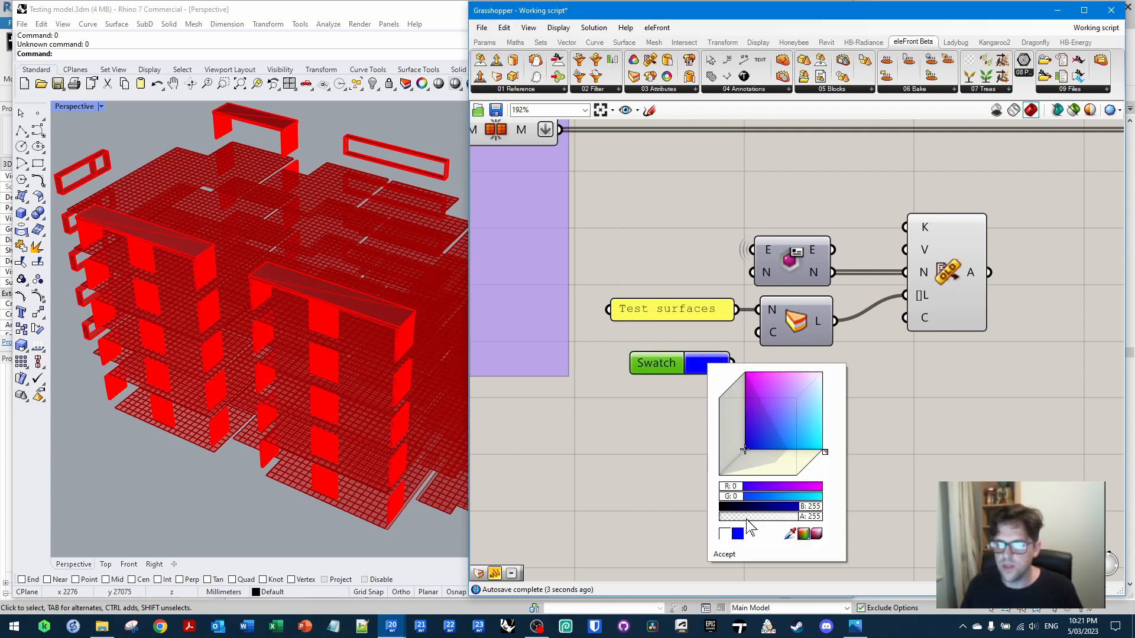
pyautogui.moveTo(802, 516); pyautogui.dragTo(767, 519)
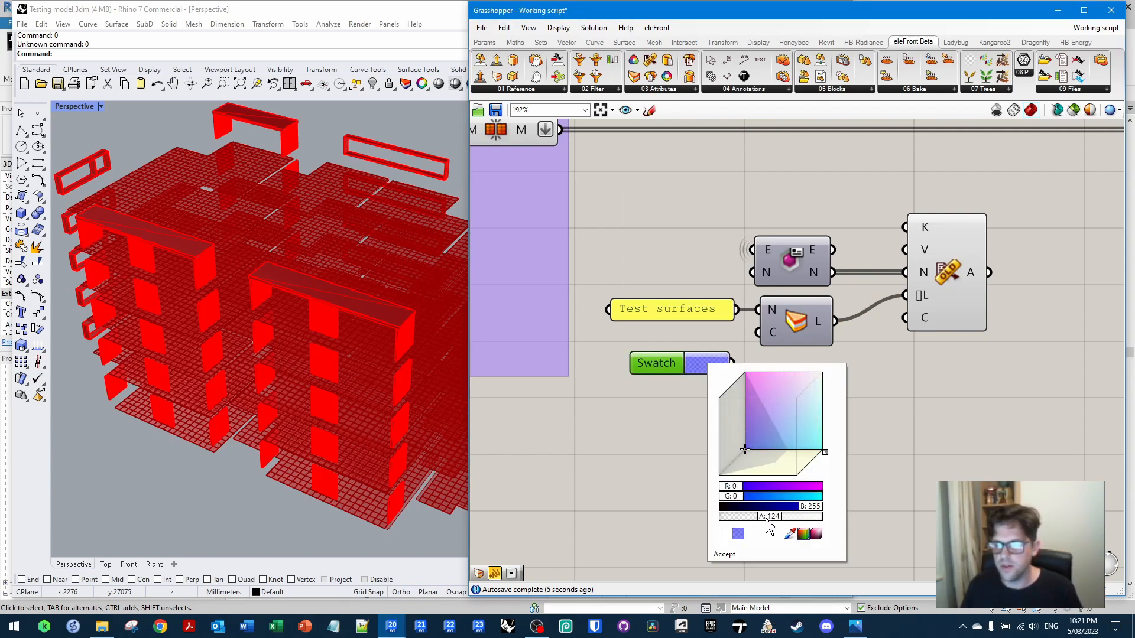
pyautogui.doubleClick(768, 519)
pyautogui.write('128')
pyautogui.click(804, 517)
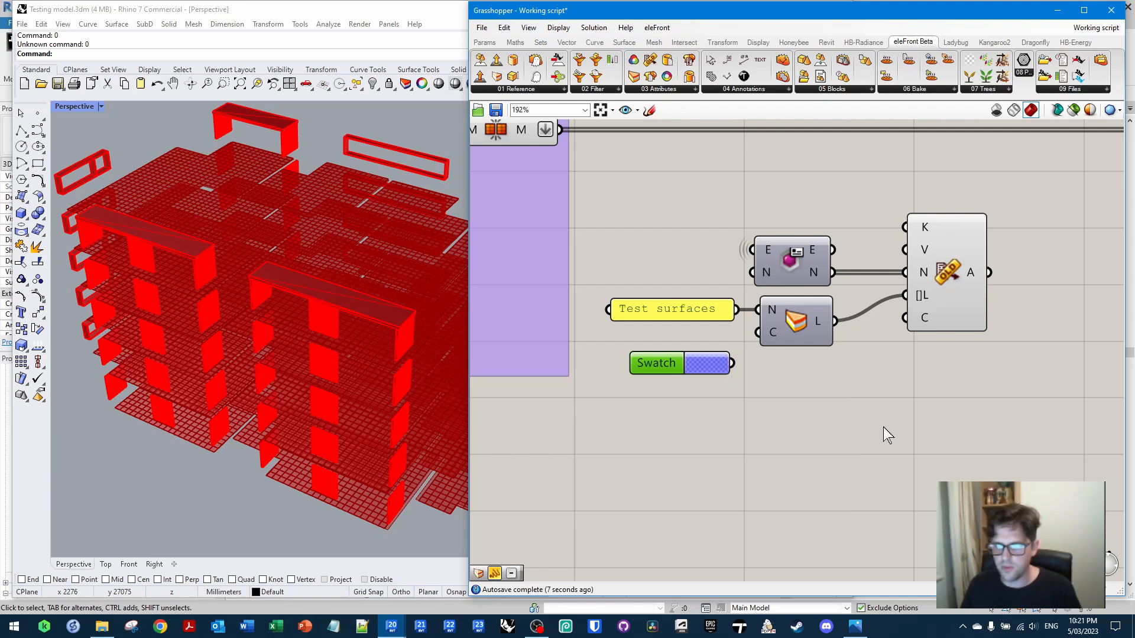
# Align the colour swatch under the Test surfaces panel and connect it to the Define Layer colour input
pyautogui.moveTo(647, 364); pyautogui.dragTo(644, 339)
pyautogui.moveTo(731, 338); pyautogui.dragTo(754, 335)
pyautogui.moveTo(658, 339); pyautogui.dragTo(665, 337)
# Connect the defined attributes to the Bake Objects A input and move the attribute components up closer to it
pyautogui.moveTo(824, 343); pyautogui.dragTo(636, 384, button='right')
pyautogui.scroll(-1, 905, 337)
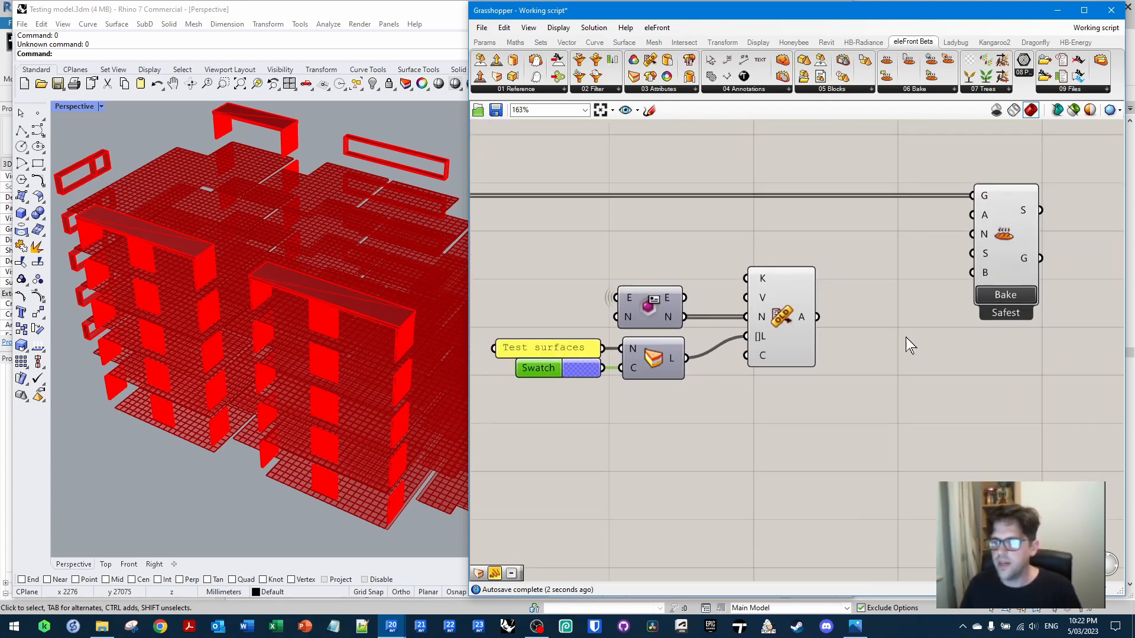
pyautogui.moveTo(817, 316); pyautogui.dragTo(972, 214)
pyautogui.moveTo(906, 389); pyautogui.dragTo(731, 254)
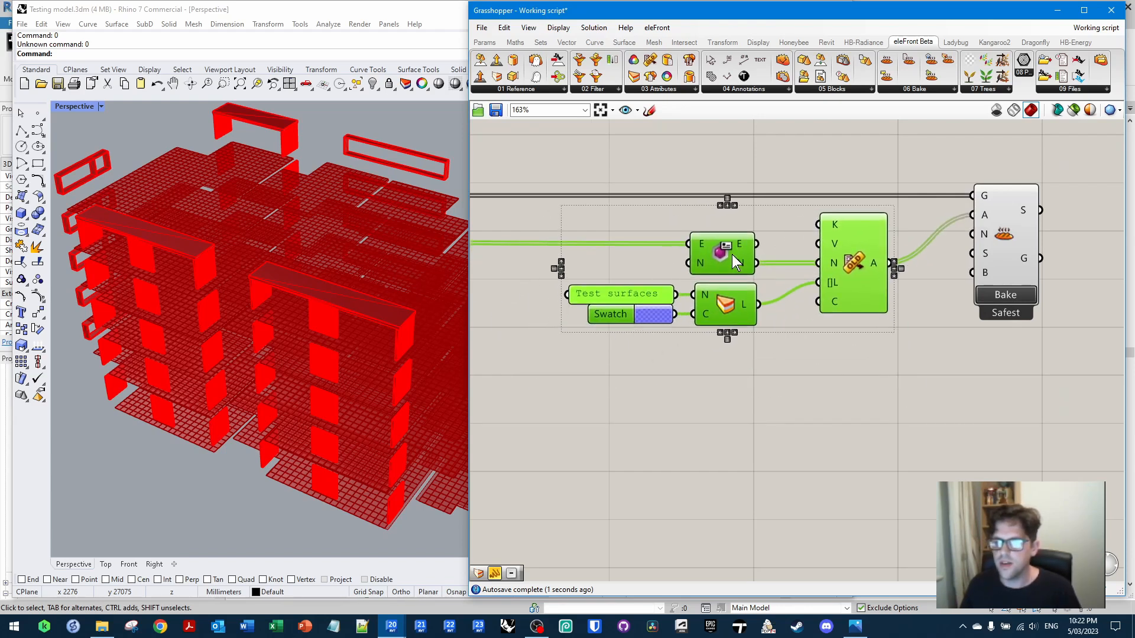
# Connect the Test surfaces panel to the BakeName input of Bake Objects and bake the meshes into Rhino
pyautogui.click(851, 359)
pyautogui.moveTo(983, 242)
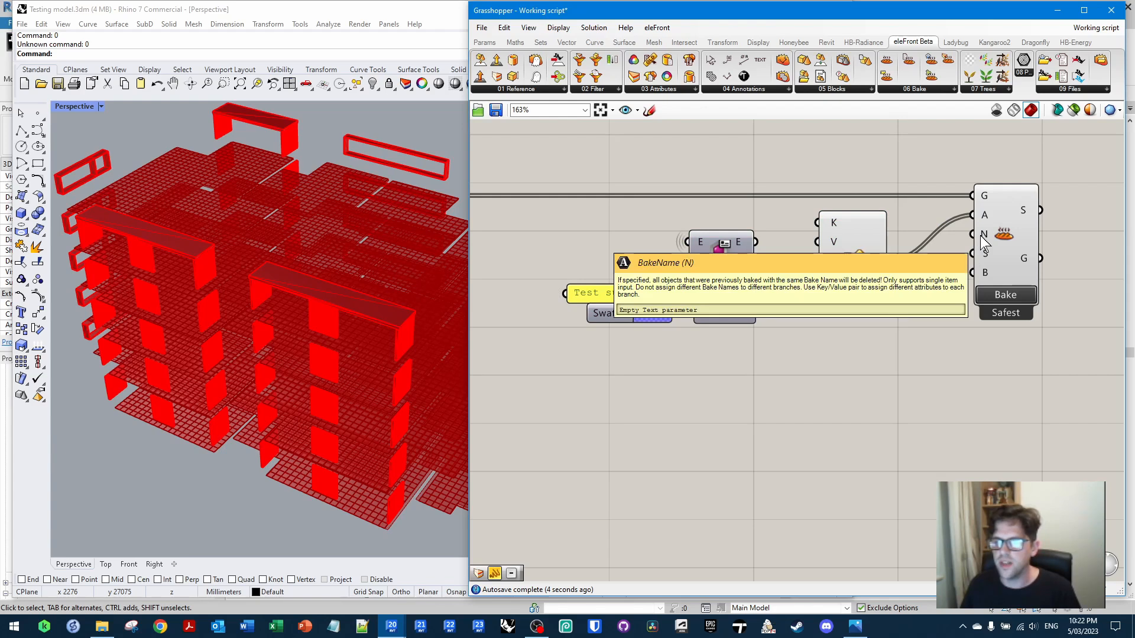
pyautogui.moveTo(972, 234); pyautogui.dragTo(668, 298)
pyautogui.moveTo(880, 329); pyautogui.dragTo(741, 358, button='right')
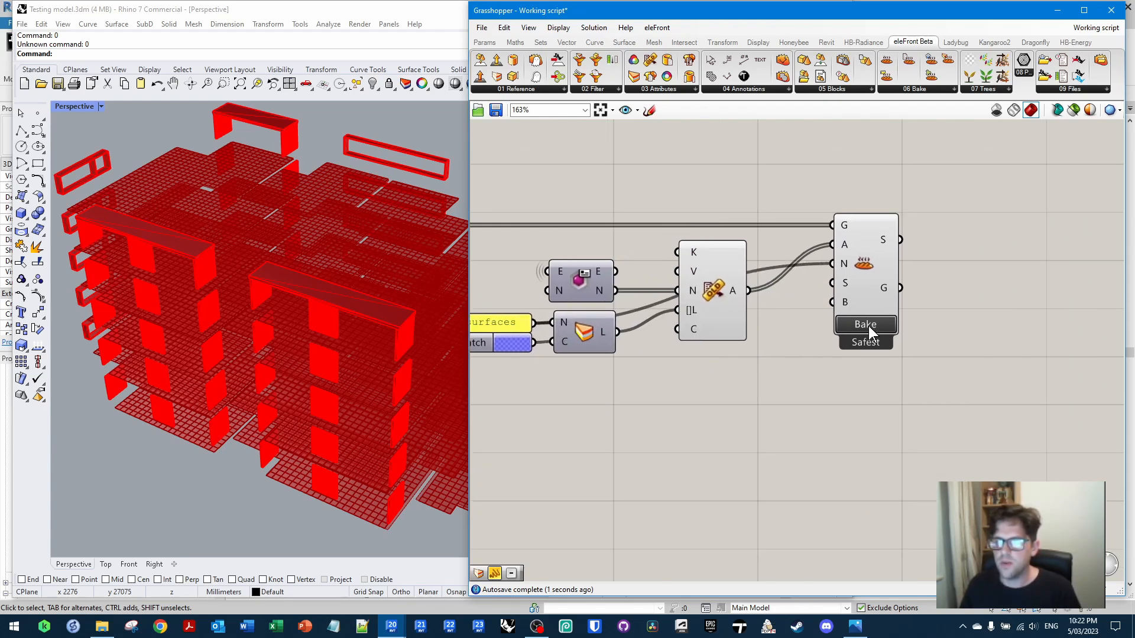
pyautogui.click(867, 324)
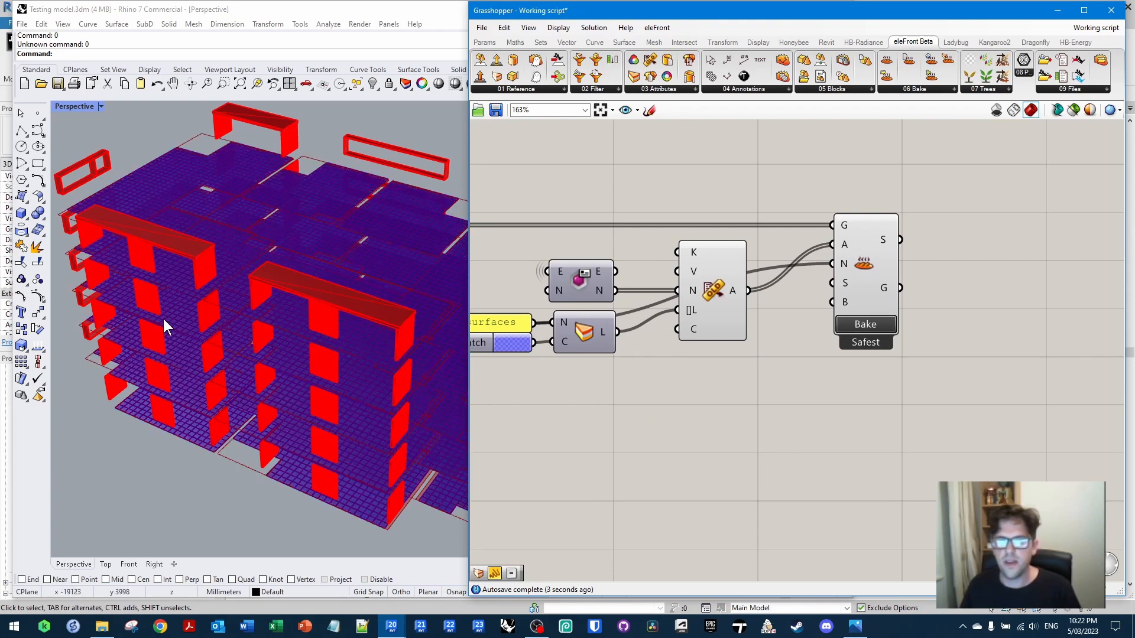
pyautogui.moveTo(176, 269); pyautogui.dragTo(339, 235, button='right')
# Group the Test surfaces panel, swatch, attribute components and Bake Objects component
pyautogui.scroll(-3, 963, 205)
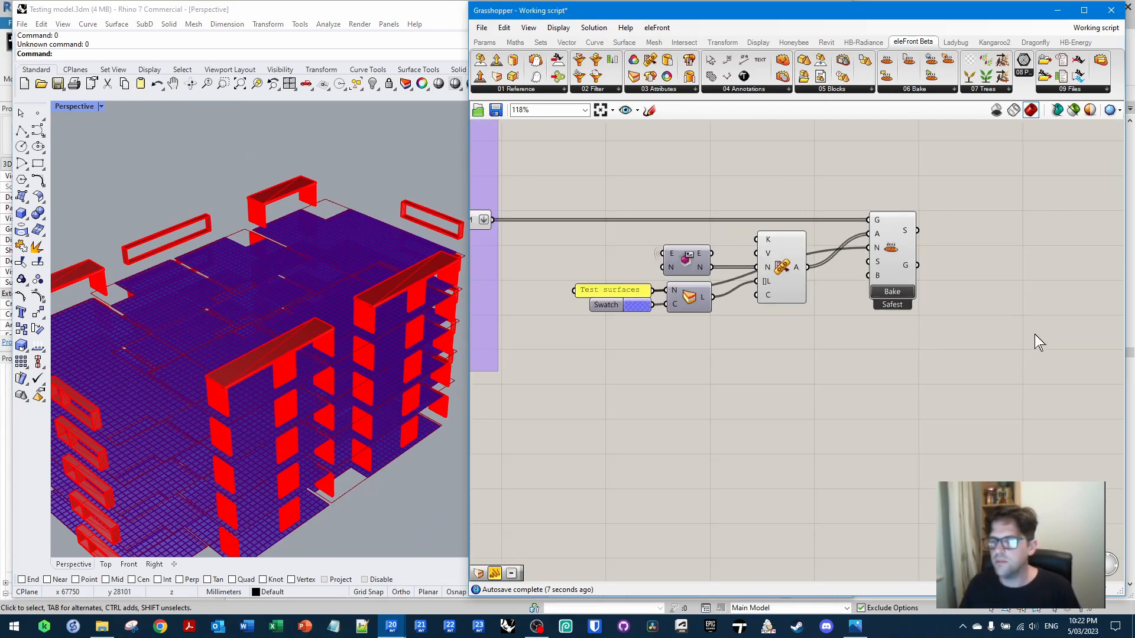
pyautogui.moveTo(1034, 335); pyautogui.dragTo(601, 207)
pyautogui.rightClick(634, 154)
pyautogui.click(685, 246)
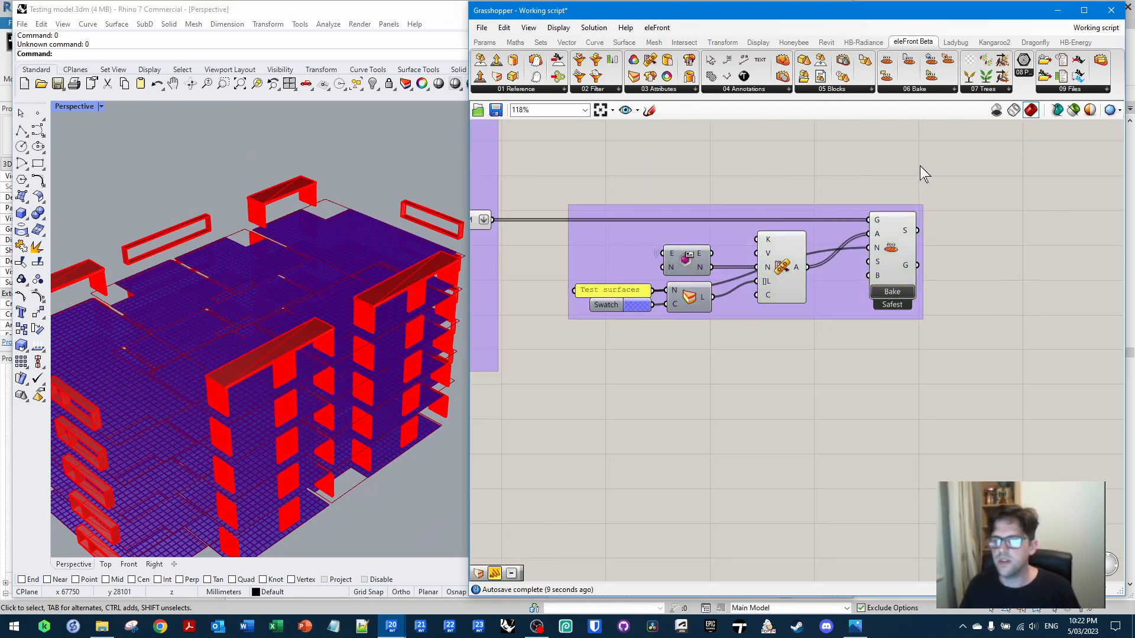
# Inspect the object name, layer and attribute user text of the baked roof-level meshes in Rhino
pyautogui.click(1057, 10)
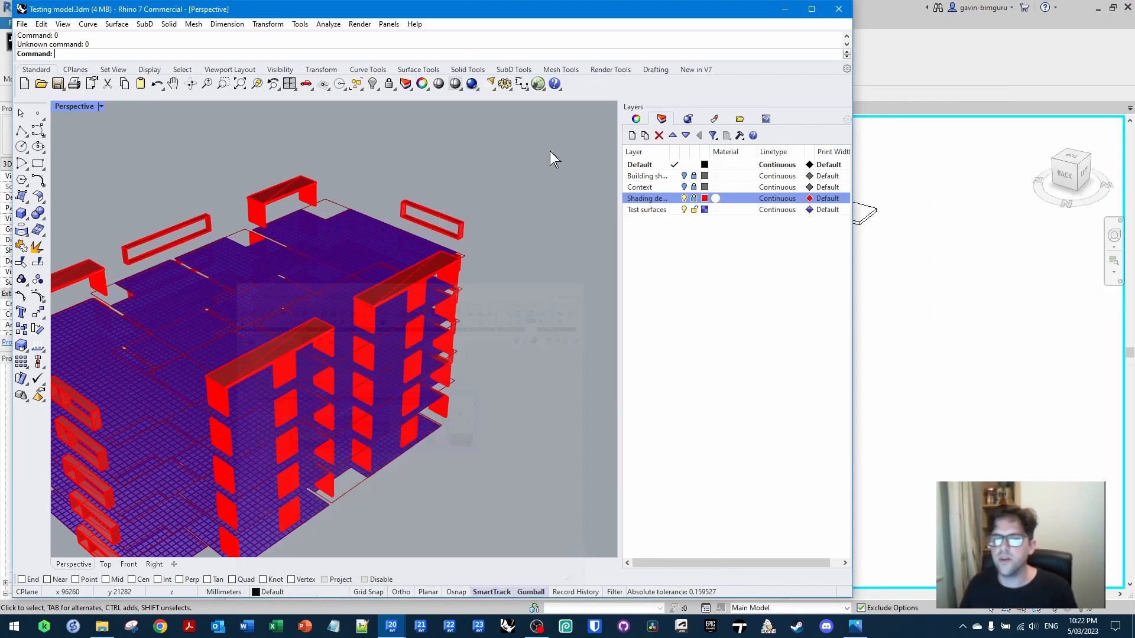
pyautogui.scroll(5, 349, 233)
pyautogui.click(372, 236)
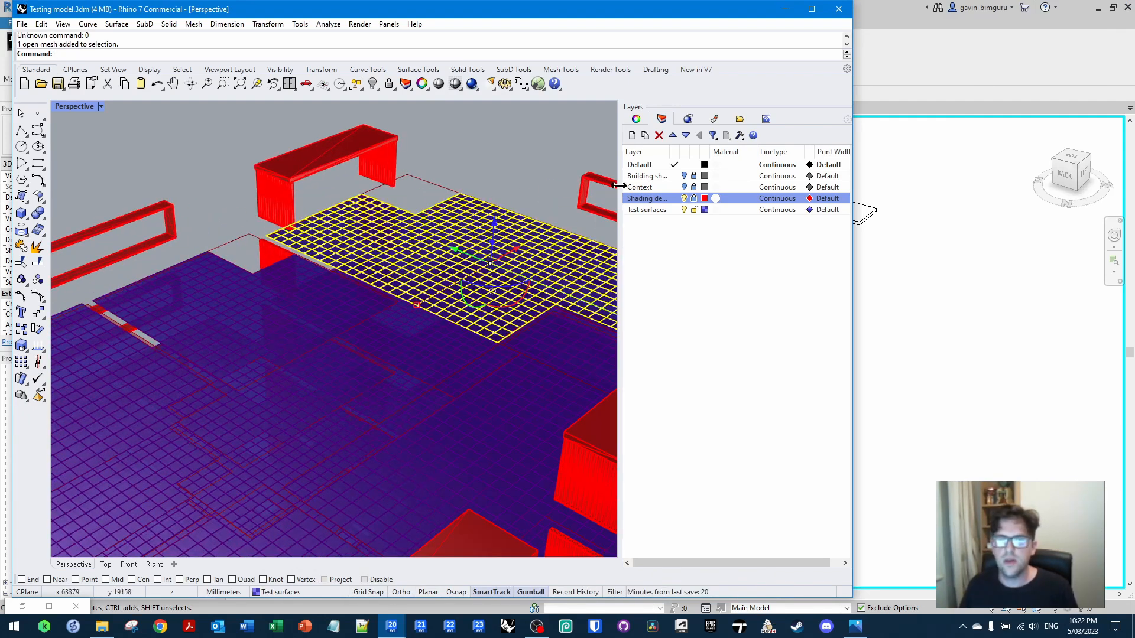
pyautogui.click(635, 119)
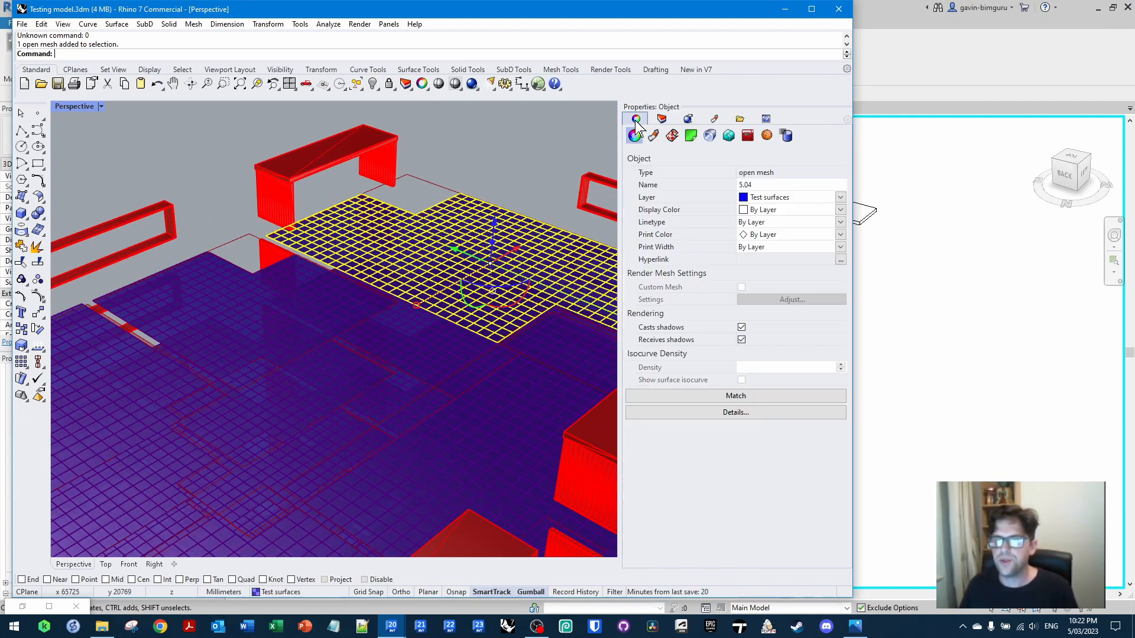
pyautogui.click(786, 136)
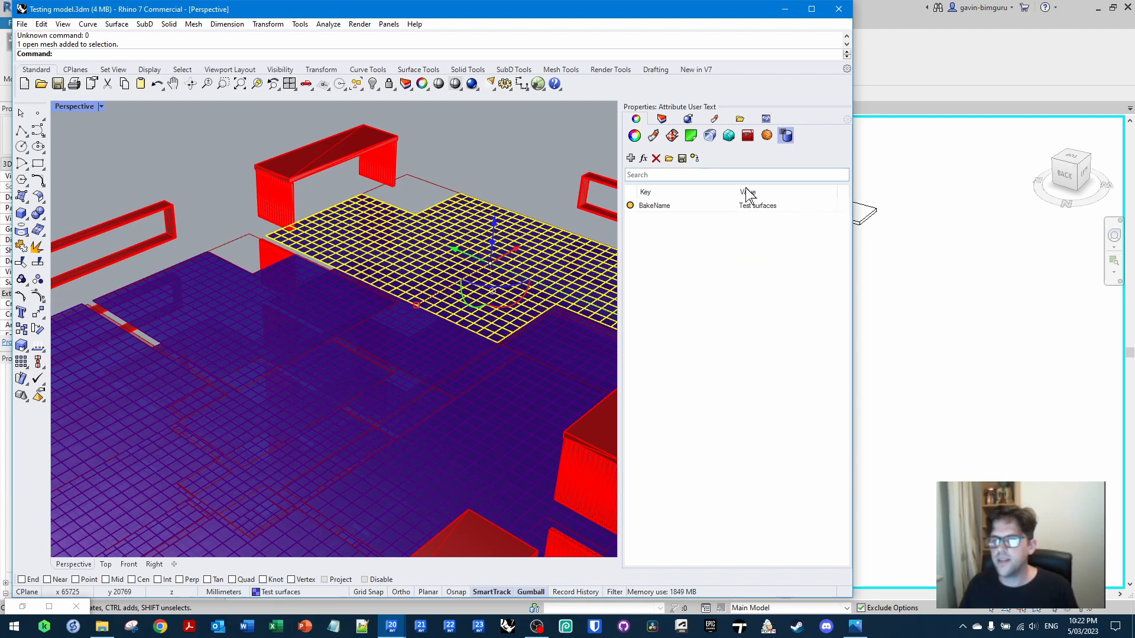
pyautogui.click(634, 136)
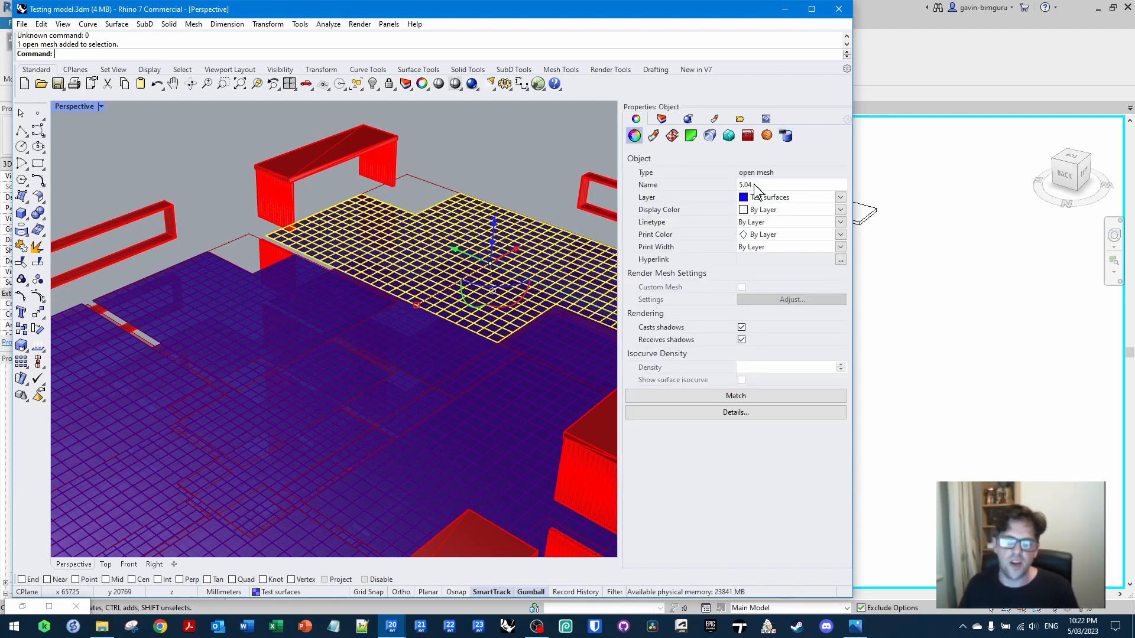
pyautogui.click(237, 318)
pyautogui.click(122, 358)
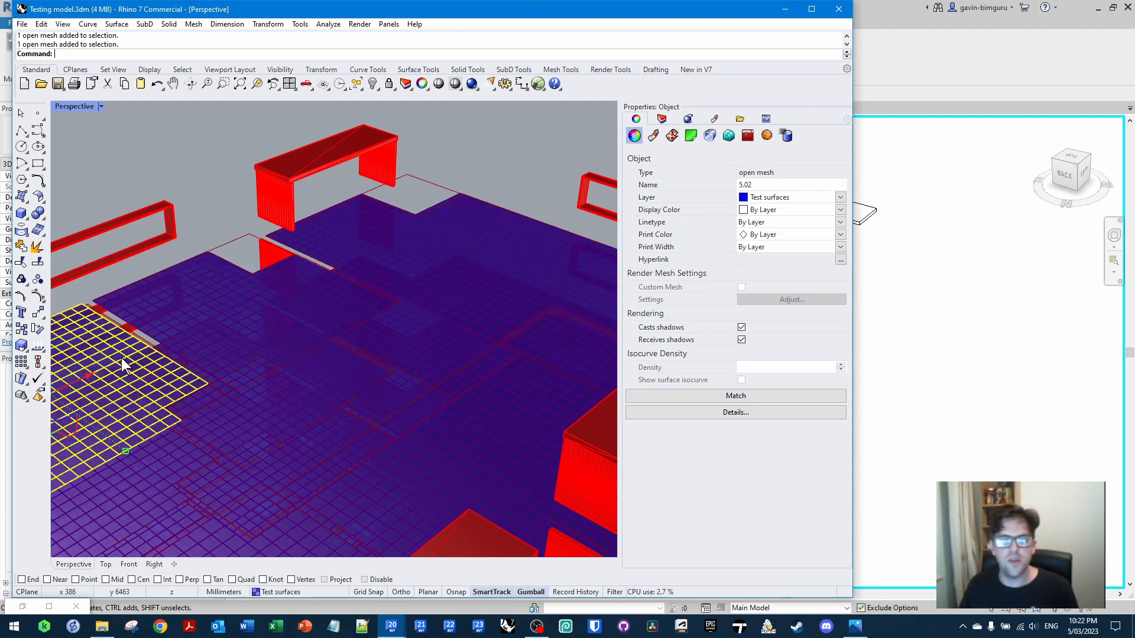
pyautogui.scroll(-5, 283, 335)
pyautogui.moveTo(347, 346); pyautogui.dragTo(328, 273, button='right')
pyautogui.scroll(3, 210, 332)
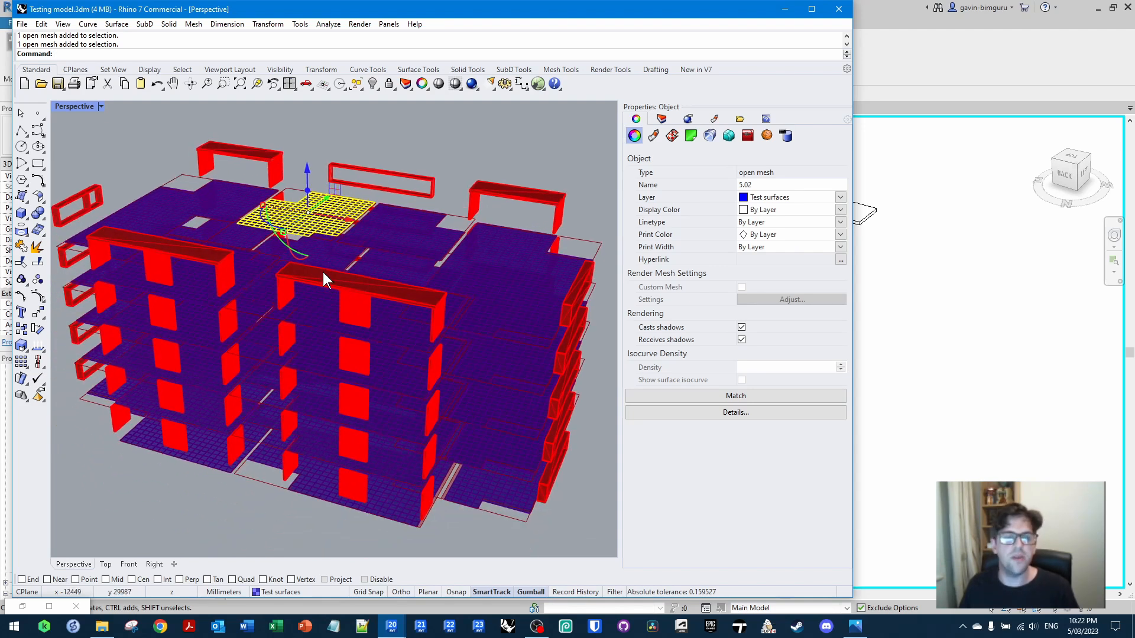
# Deselect the baked mesh in Rhino and bring the Grasshopper script window back up
pyautogui.click(434, 150)
pyautogui.click(531, 85)
pyautogui.click(689, 367)
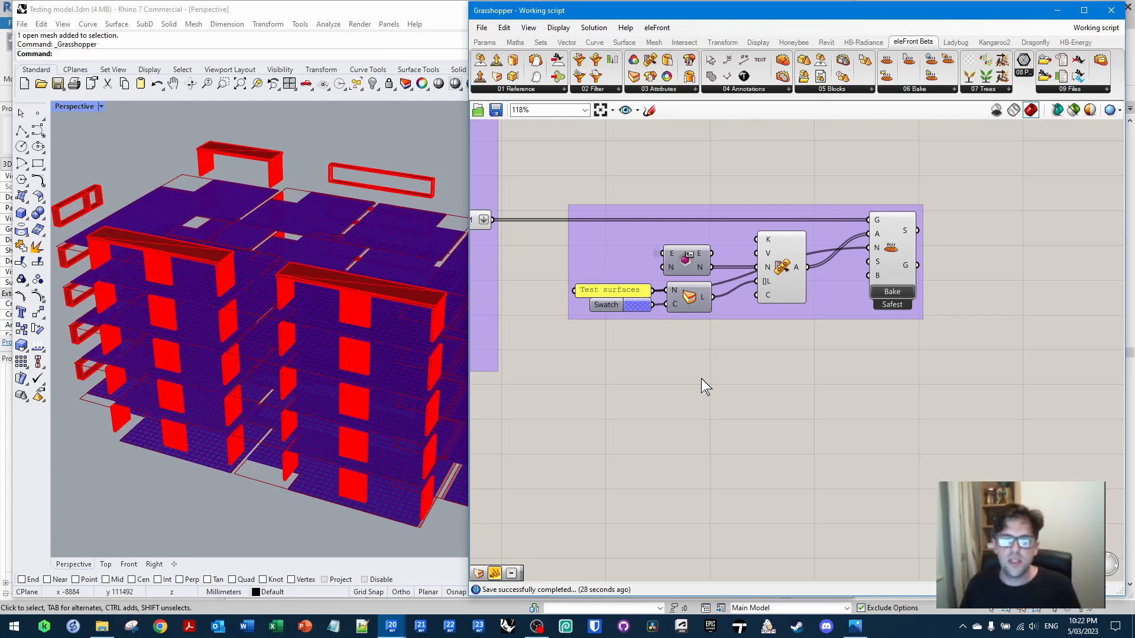
# Add a Stream Filter component in the empty canvas area below the first group of the script
pyautogui.scroll(-3, 938, 353)
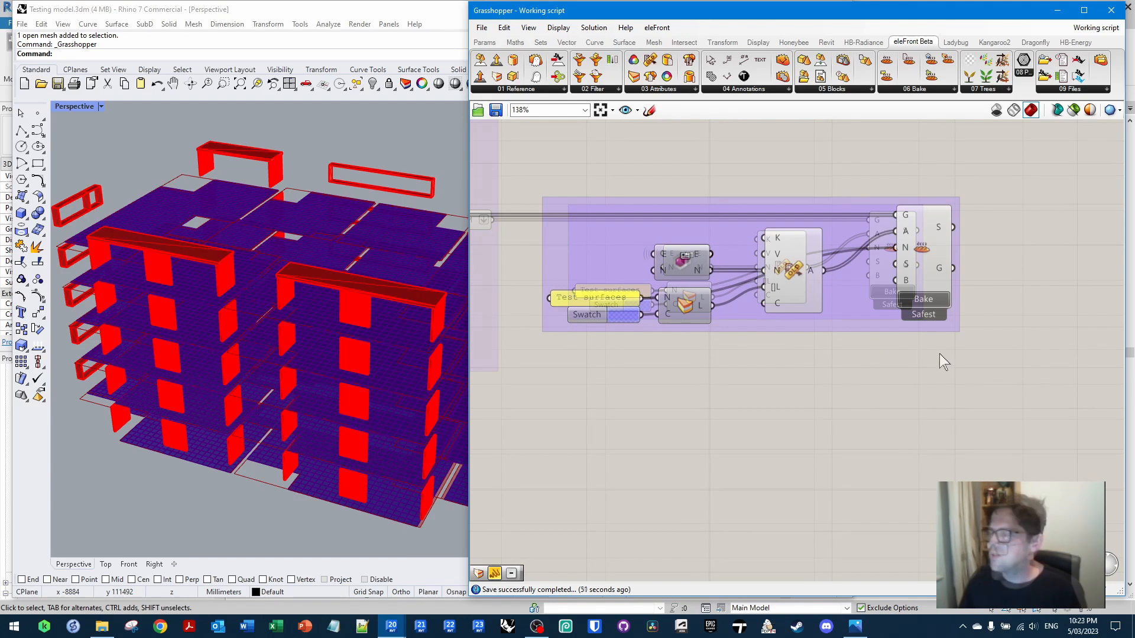
pyautogui.scroll(-4, 943, 340)
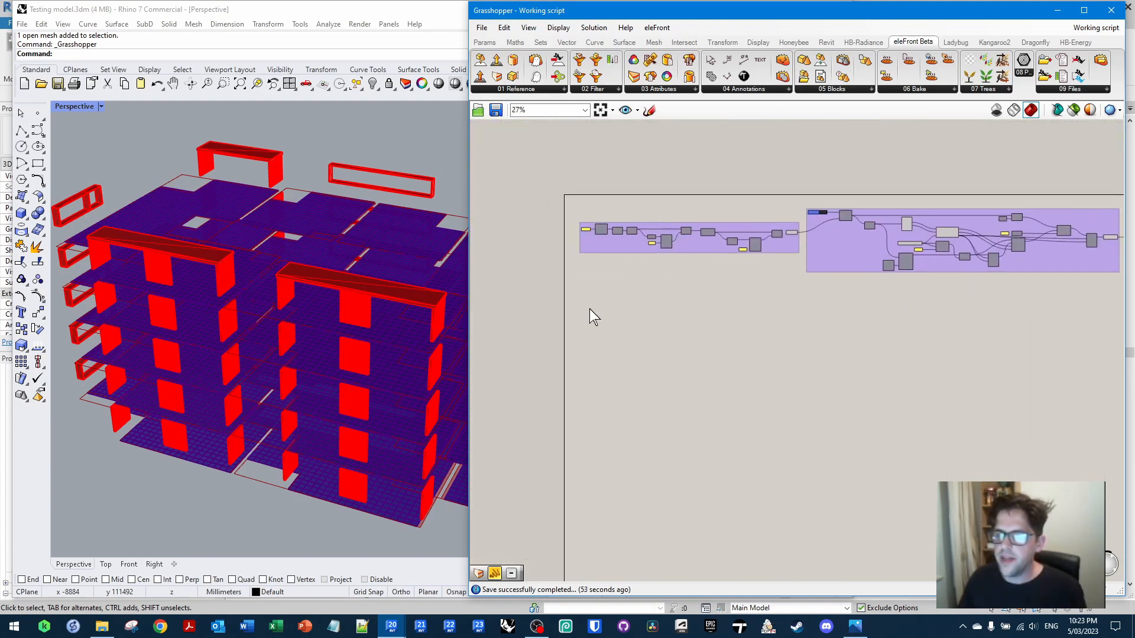
pyautogui.scroll(1, 591, 314)
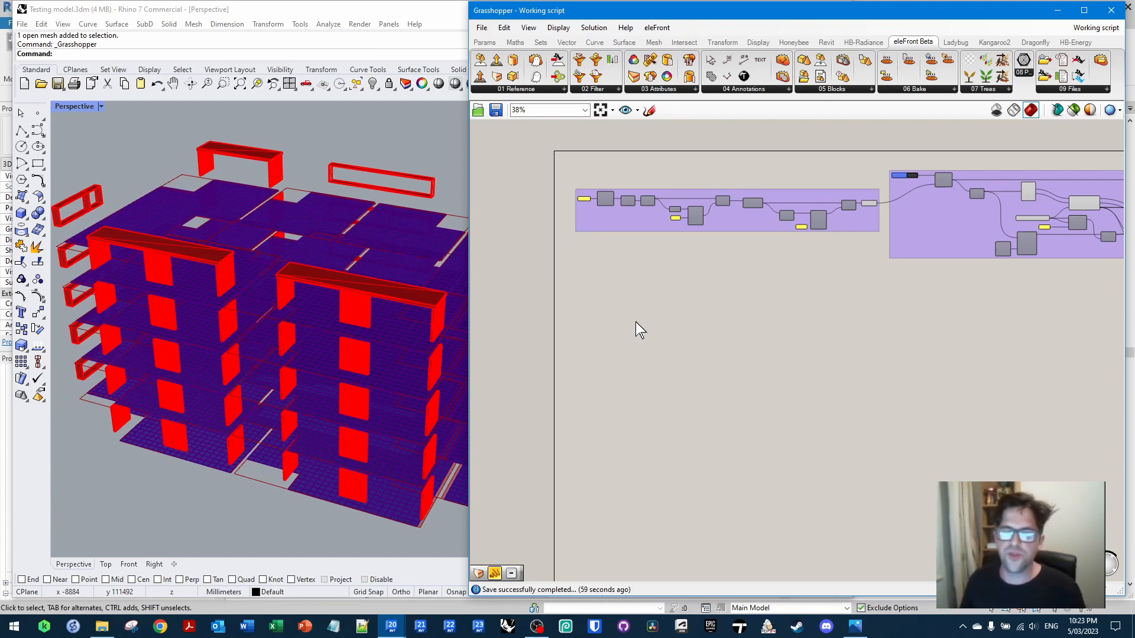
pyautogui.scroll(3, 635, 322)
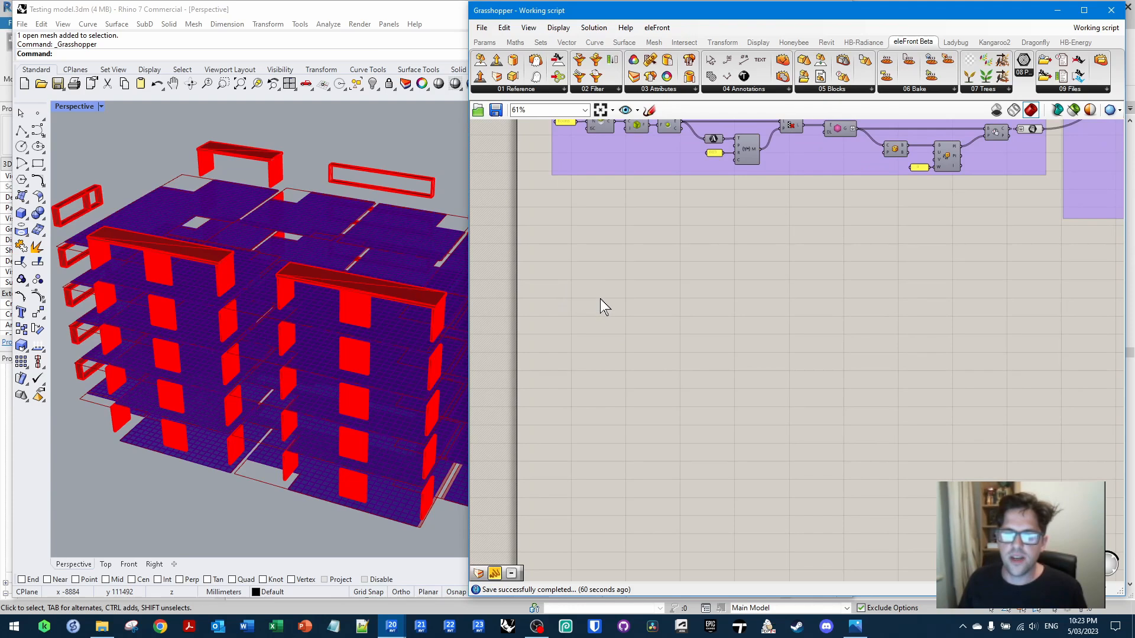
pyautogui.doubleClick(602, 301)
pyautogui.write('stream fil')
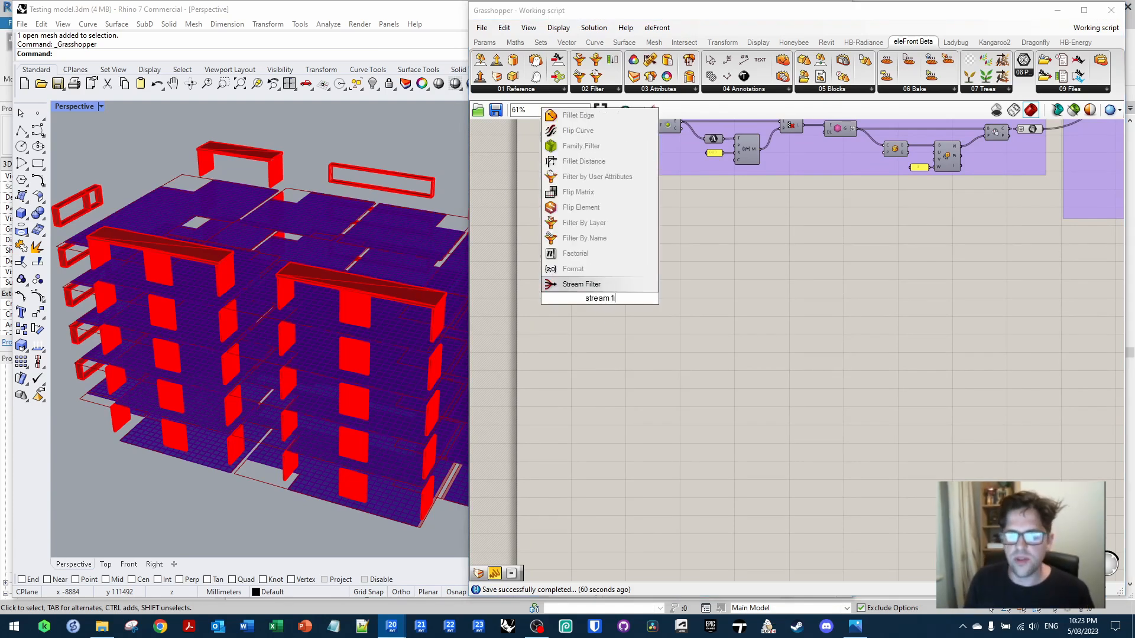
pyautogui.press('Return')
pyautogui.scroll(3, 610, 290)
pyautogui.moveTo(594, 307); pyautogui.dragTo(643, 299)
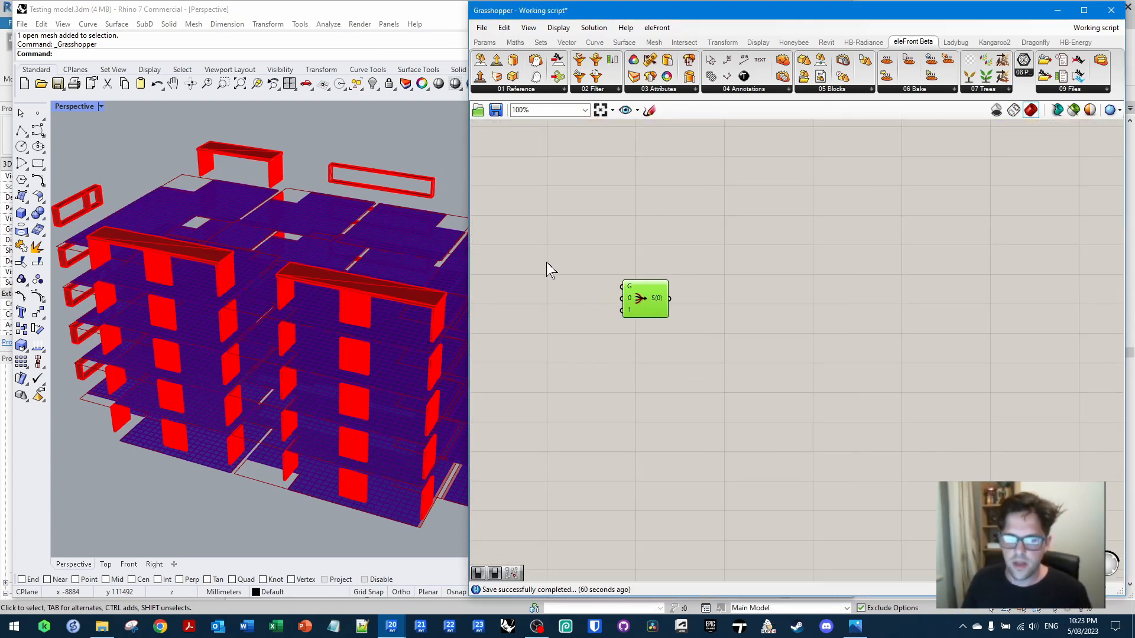
# Add a Button component and connect it to the Stream Filter's gate input
pyautogui.doubleClick(546, 261)
pyautogui.write('button')
pyautogui.press('Return')
pyautogui.moveTo(579, 262); pyautogui.dragTo(652, 274)
pyautogui.click(789, 206)
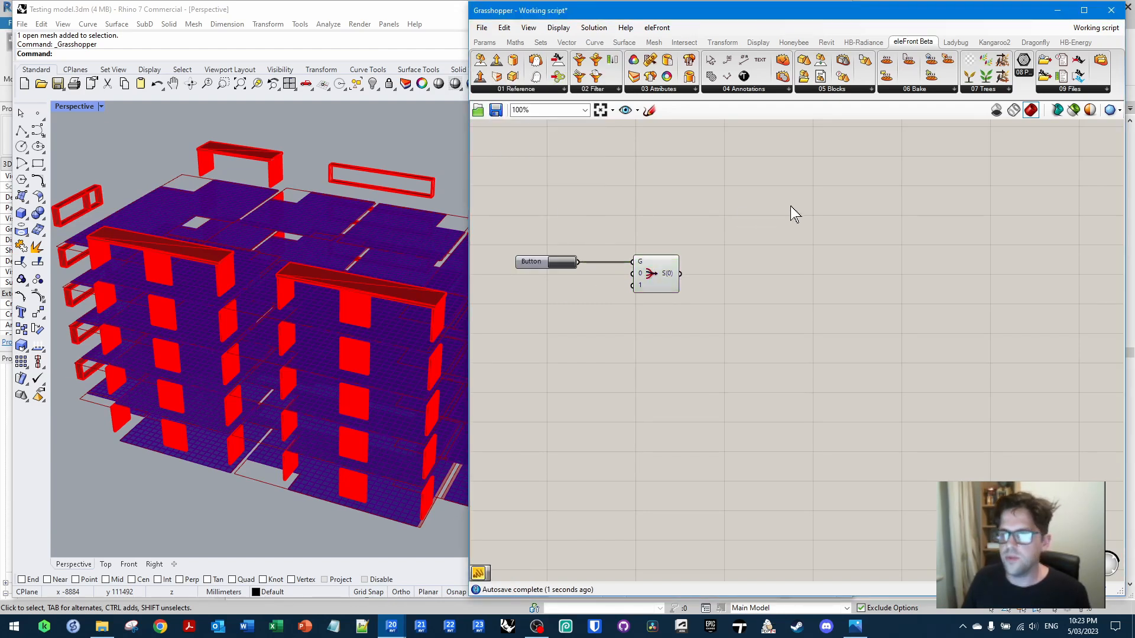
# Create a text panel reading "Test surfaces" below the button and connect it to Stream Filter inputs 0 and 1
pyautogui.moveTo(665, 256); pyautogui.dragTo(717, 246, button='right')
pyautogui.scroll(1, 716, 246)
pyautogui.doubleClick(648, 301)
pyautogui.write('//Test u')
pyautogui.press('BackSpace')
pyautogui.write('surfaces')
pyautogui.press('Return')
pyautogui.scroll(2, 669, 280)
pyautogui.moveTo(691, 302); pyautogui.dragTo(690, 275)
pyautogui.moveTo(846, 264); pyautogui.dragTo(803, 265)
pyautogui.click(825, 201)
pyautogui.moveTo(859, 202); pyautogui.dragTo(751, 205, button='right')
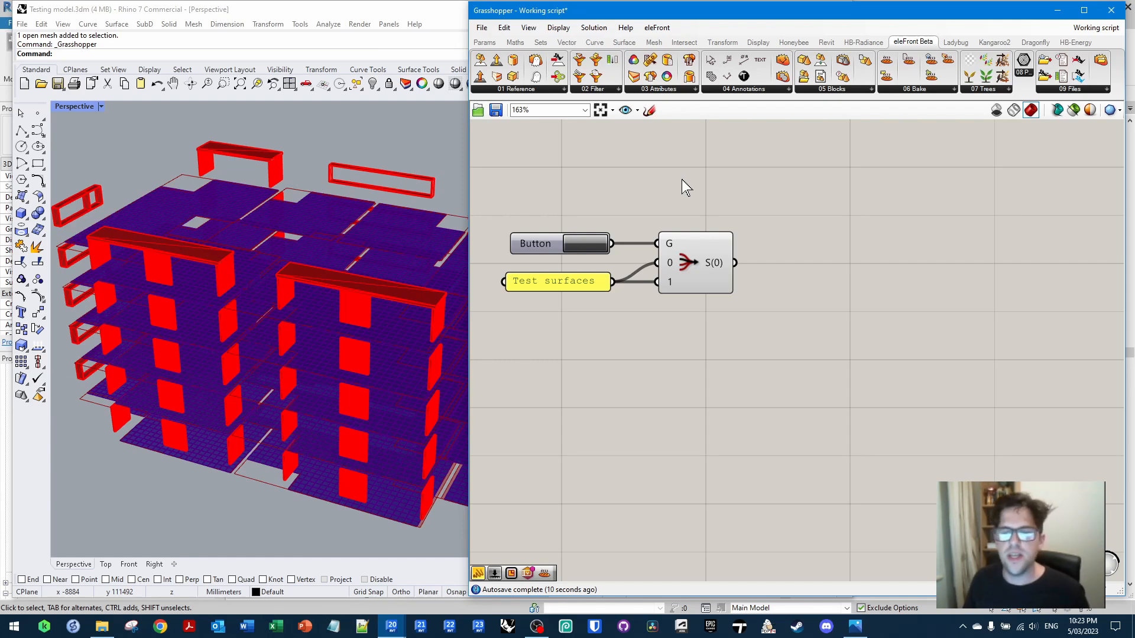
# Add the eleFront component that references geometry by layer and connect the Stream Filter output to its L input
pyautogui.scroll(-3, 653, 208)
pyautogui.scroll(-6, 653, 207)
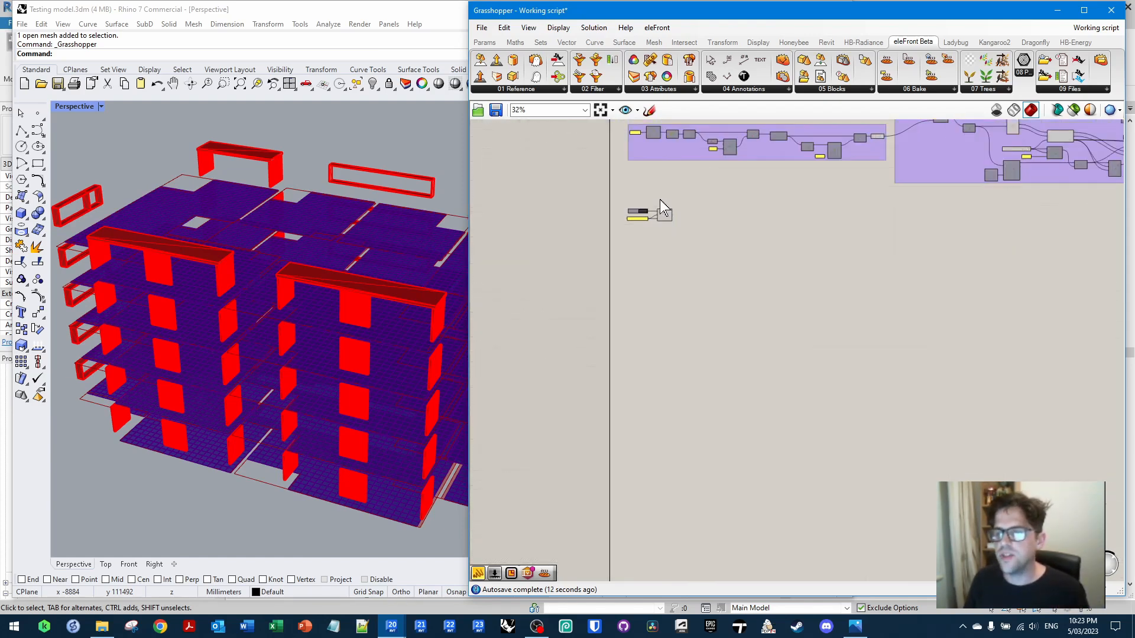
pyautogui.moveTo(640, 224); pyautogui.dragTo(842, 224, button='right')
pyautogui.scroll(8, 631, 227)
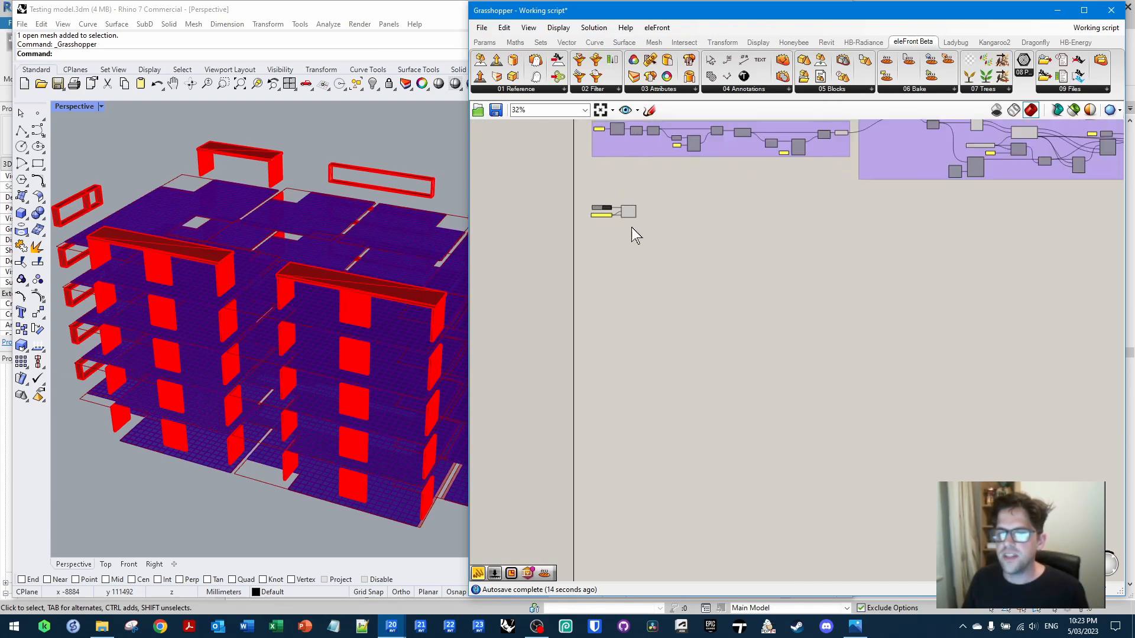
pyautogui.moveTo(691, 201)
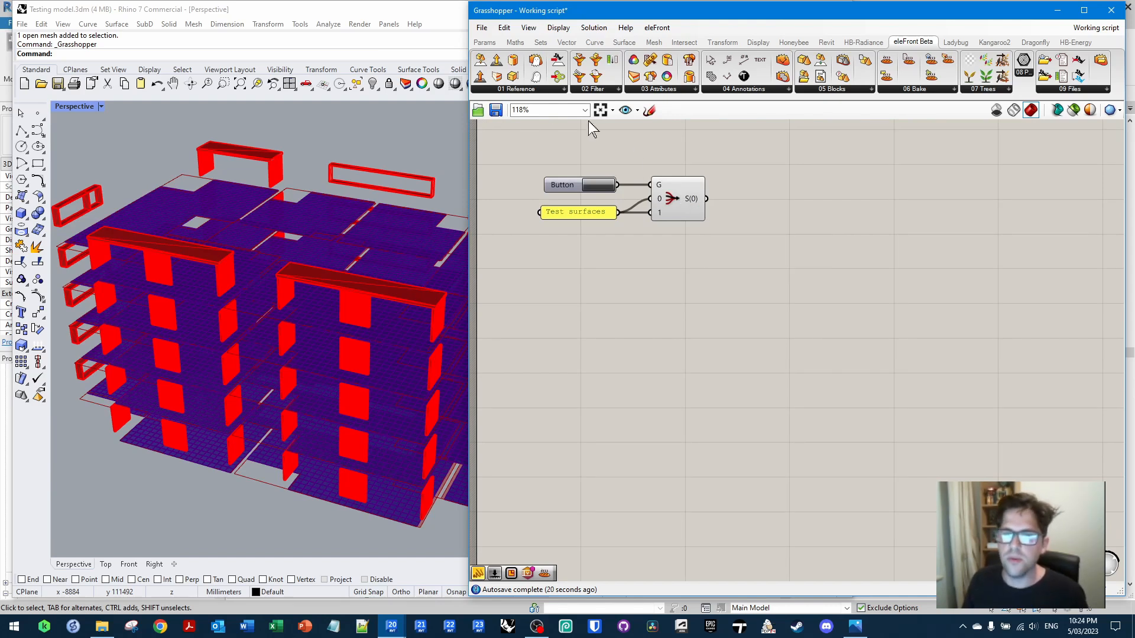
pyautogui.click(540, 90)
pyautogui.click(559, 156)
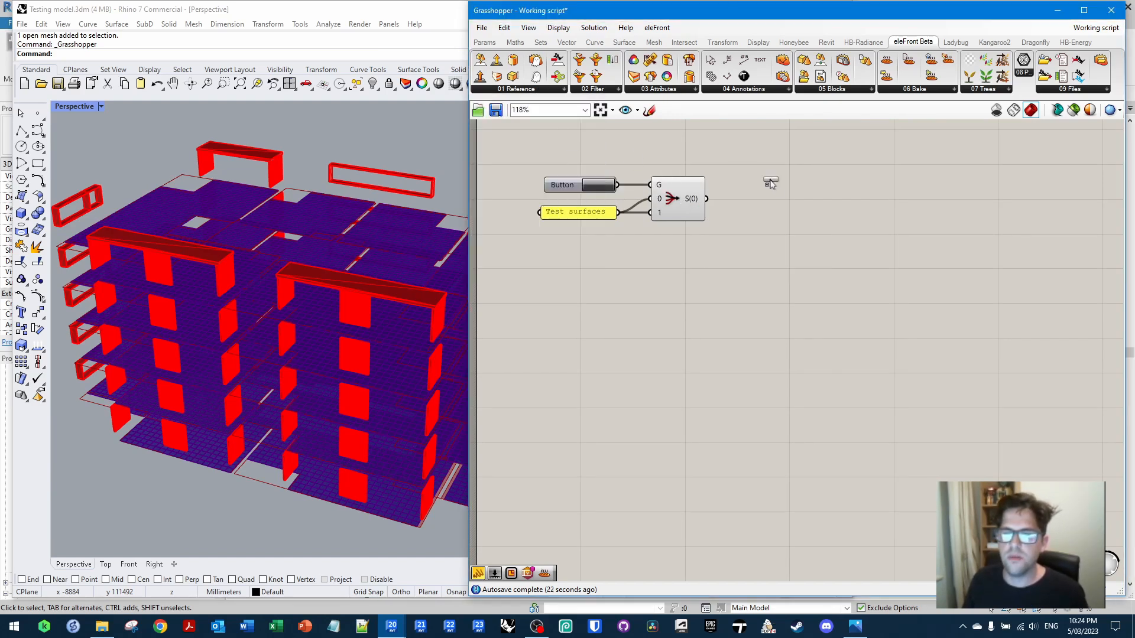
pyautogui.click(773, 201)
pyautogui.moveTo(706, 198); pyautogui.dragTo(766, 201)
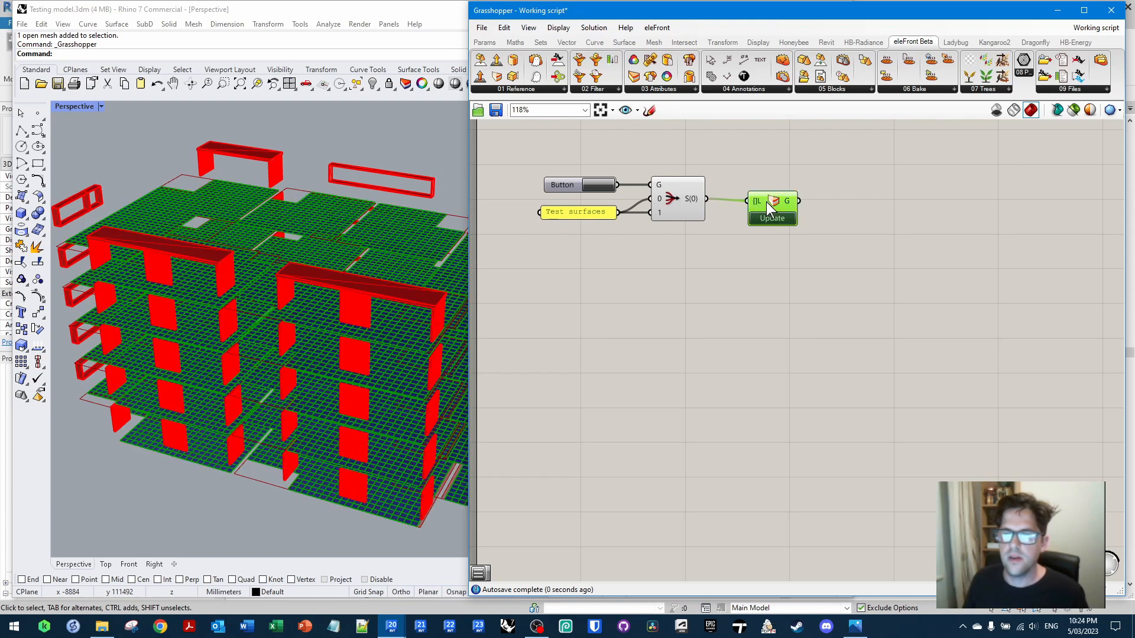
pyautogui.moveTo(767, 202)
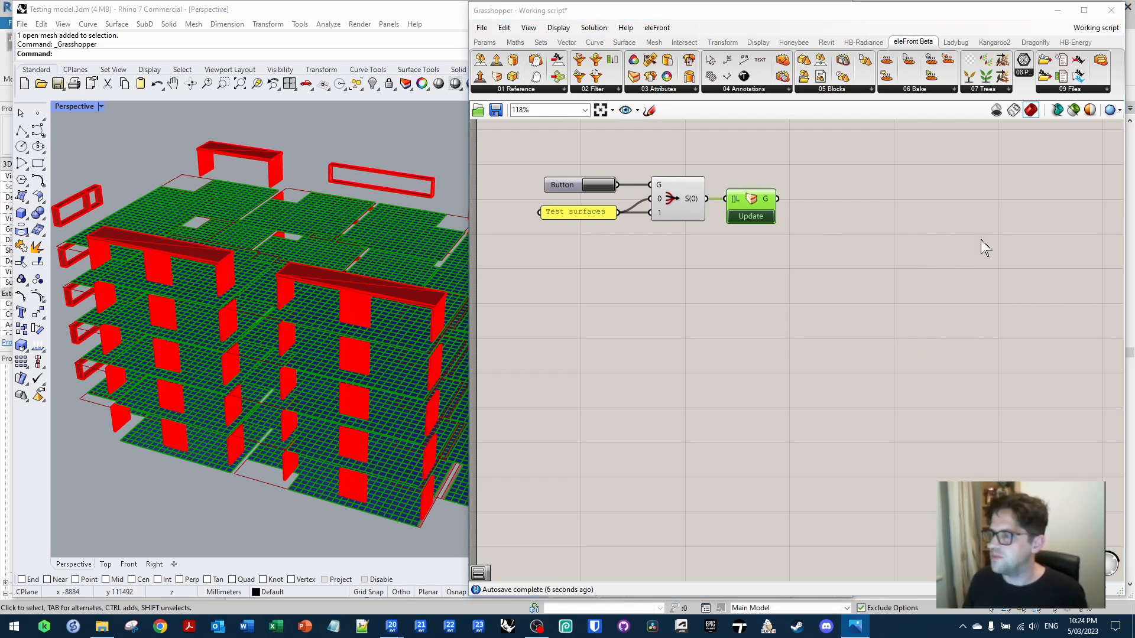
pyautogui.rightClick(602, 236)
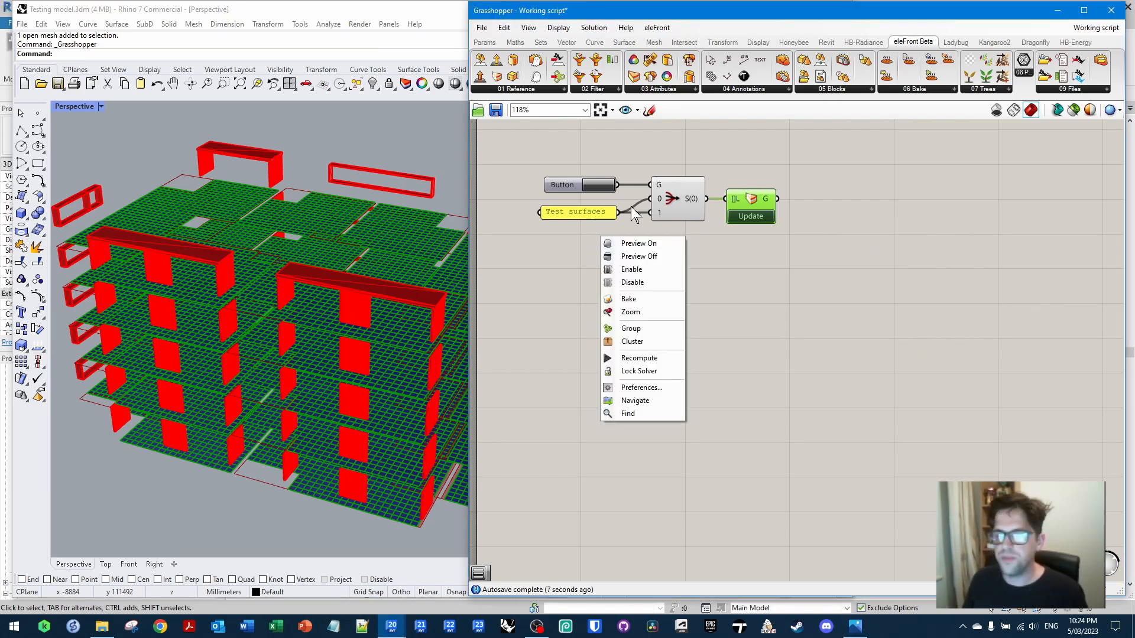
pyautogui.click(771, 250)
pyautogui.moveTo(842, 259); pyautogui.dragTo(811, 268, button='right')
pyautogui.scroll(-3, 811, 268)
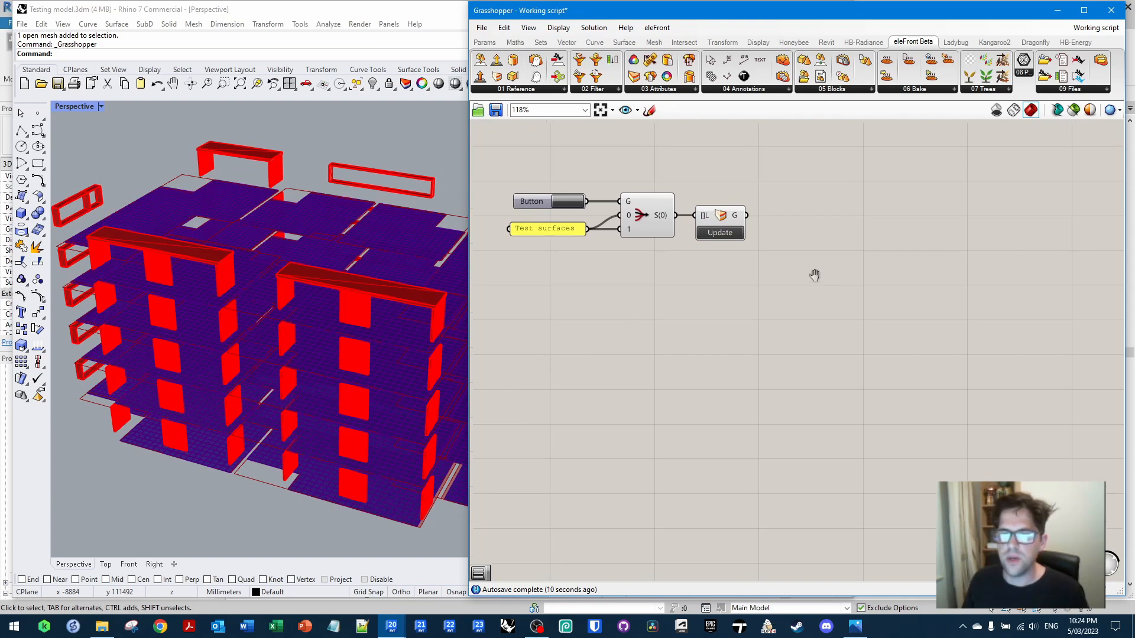
pyautogui.moveTo(835, 286); pyautogui.dragTo(640, 226)
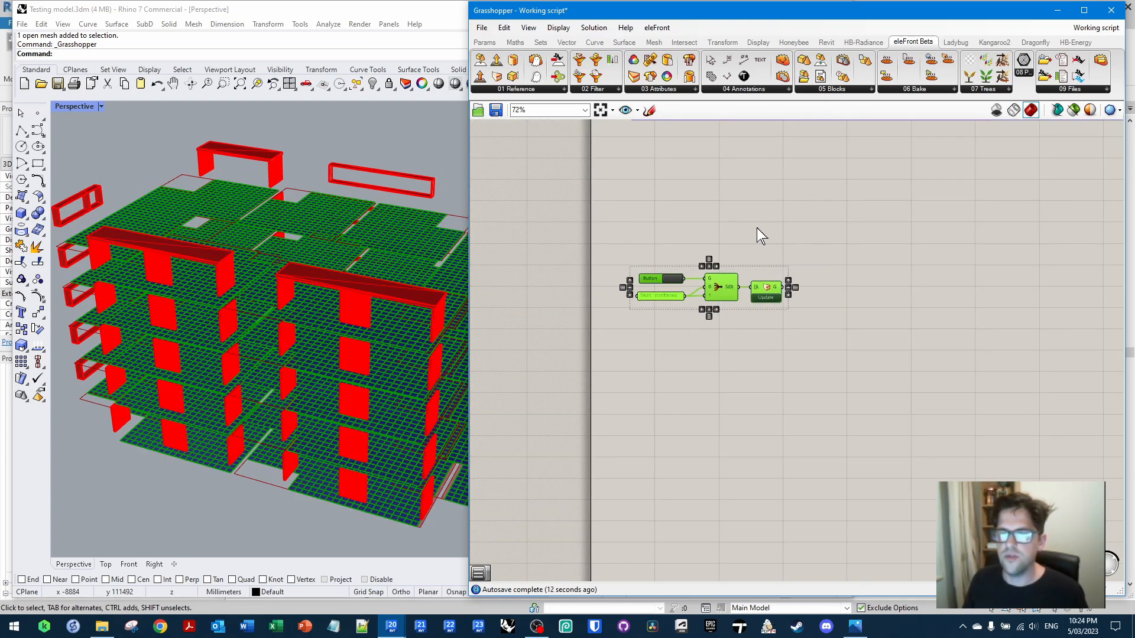
pyautogui.click(756, 228)
# Add the Ladybug point grid component and connect the referenced layer geometry to its _geometry input
pyautogui.moveTo(898, 267); pyautogui.dragTo(812, 219, button='right')
pyautogui.scroll(2, 812, 219)
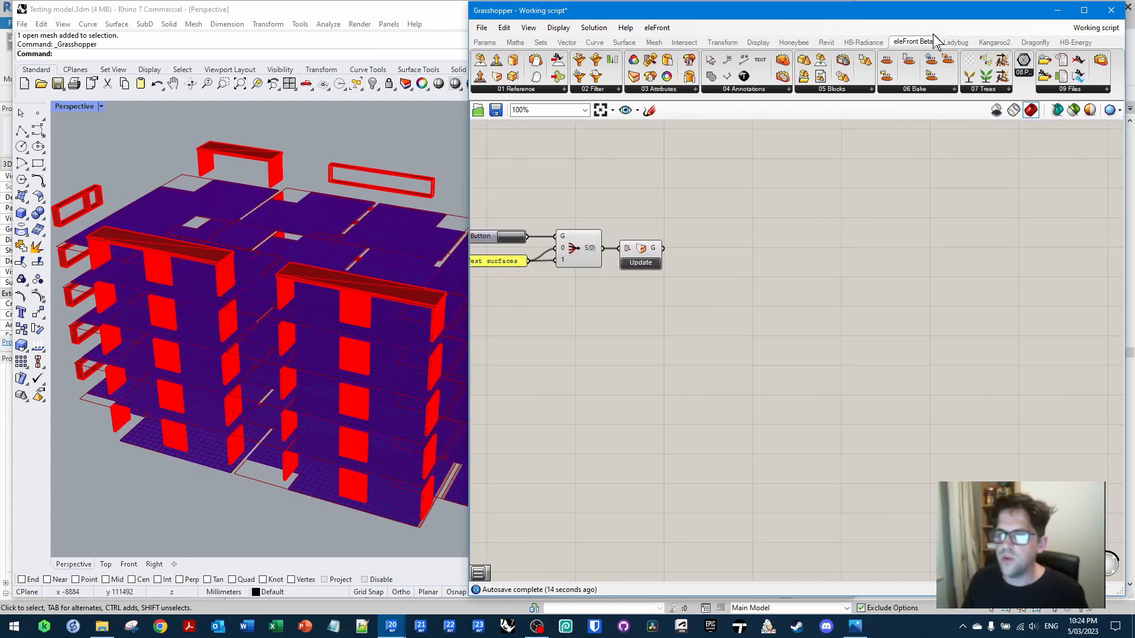
pyautogui.click(955, 42)
pyautogui.moveTo(978, 75); pyautogui.dragTo(805, 263)
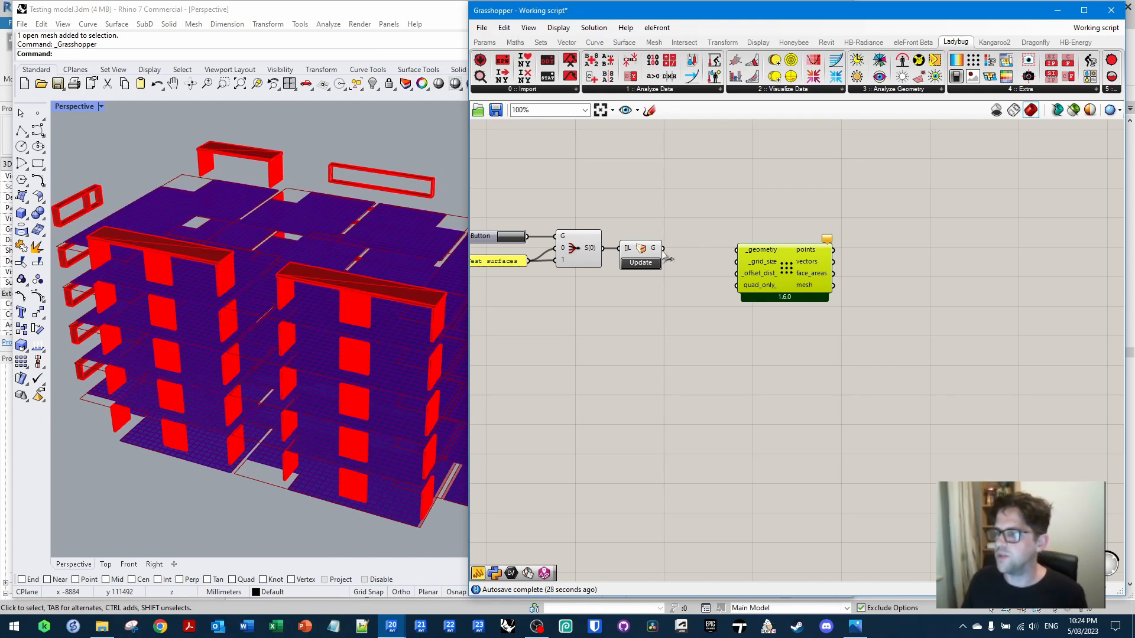
pyautogui.moveTo(662, 251); pyautogui.dragTo(742, 253)
# Create a text panel with the value 1000 and connect it to the _grid_size and _offset_dist_ inputs
pyautogui.scroll(3, 684, 288)
pyautogui.doubleClick(629, 292)
pyautogui.write('//1000')
pyautogui.press('Return')
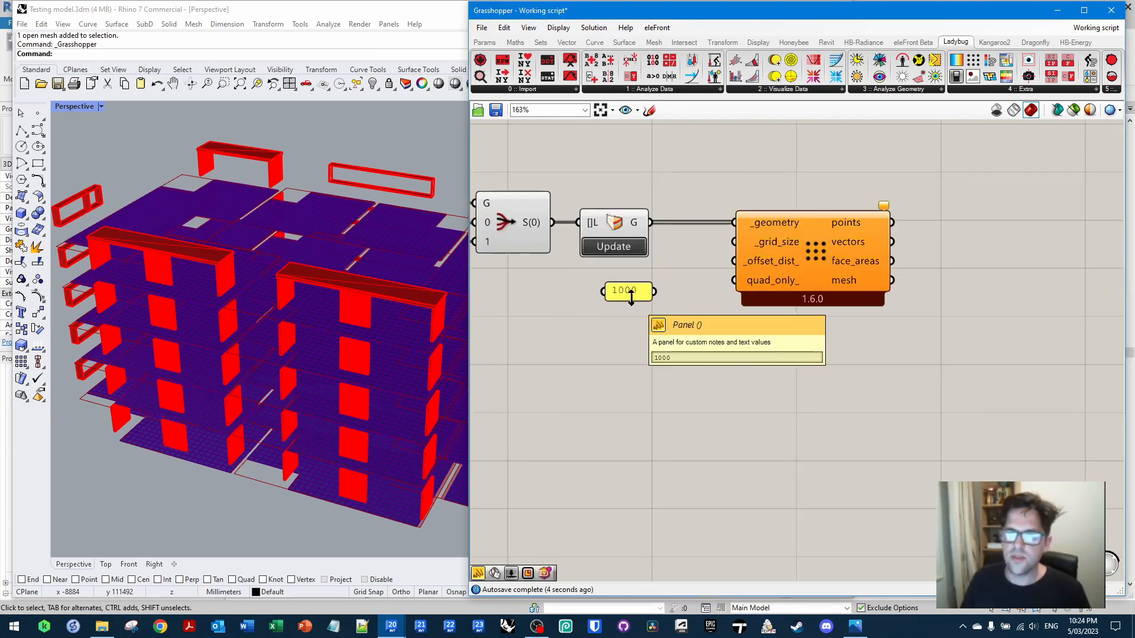
pyautogui.moveTo(630, 287); pyautogui.dragTo(630, 278)
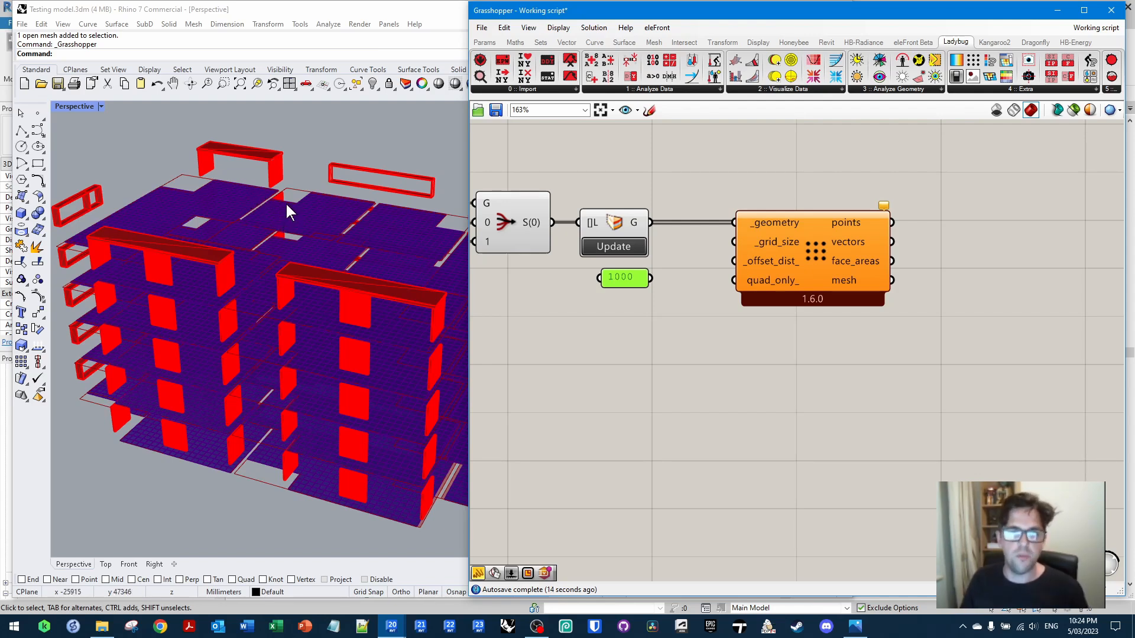
pyautogui.moveTo(648, 279)
pyautogui.mouseDown()
pyautogui.moveTo(734, 241)
pyautogui.moveTo(651, 279)
pyautogui.mouseUp()
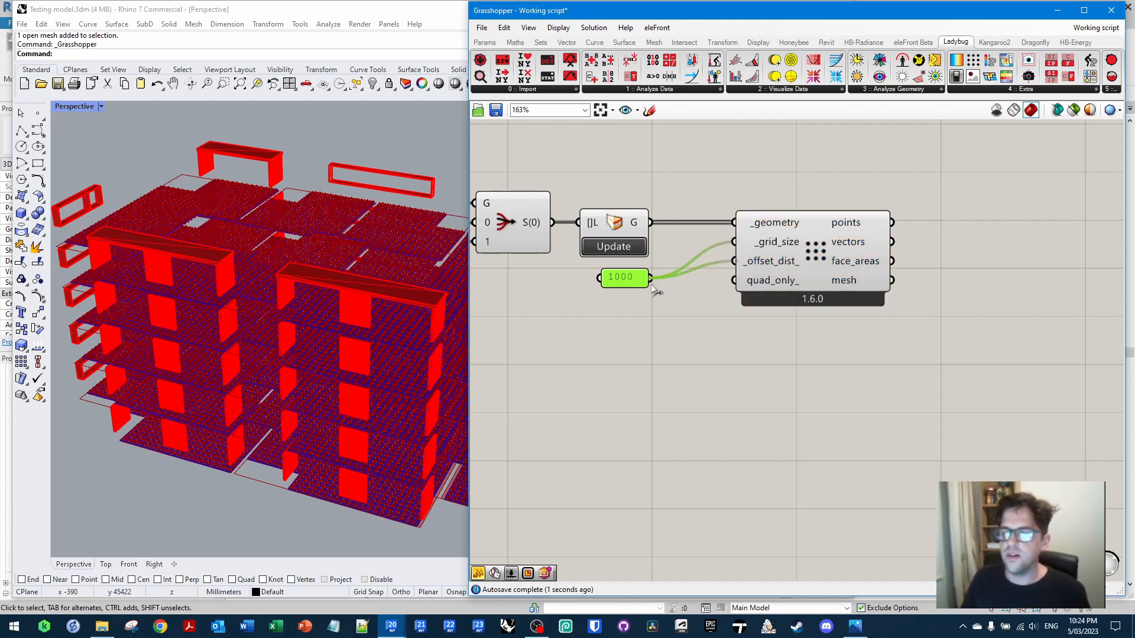
# Examine the generated grid points against the floor surfaces in the Rhino viewport, highlighting the point grid component and its 1000 panel
pyautogui.click(702, 367)
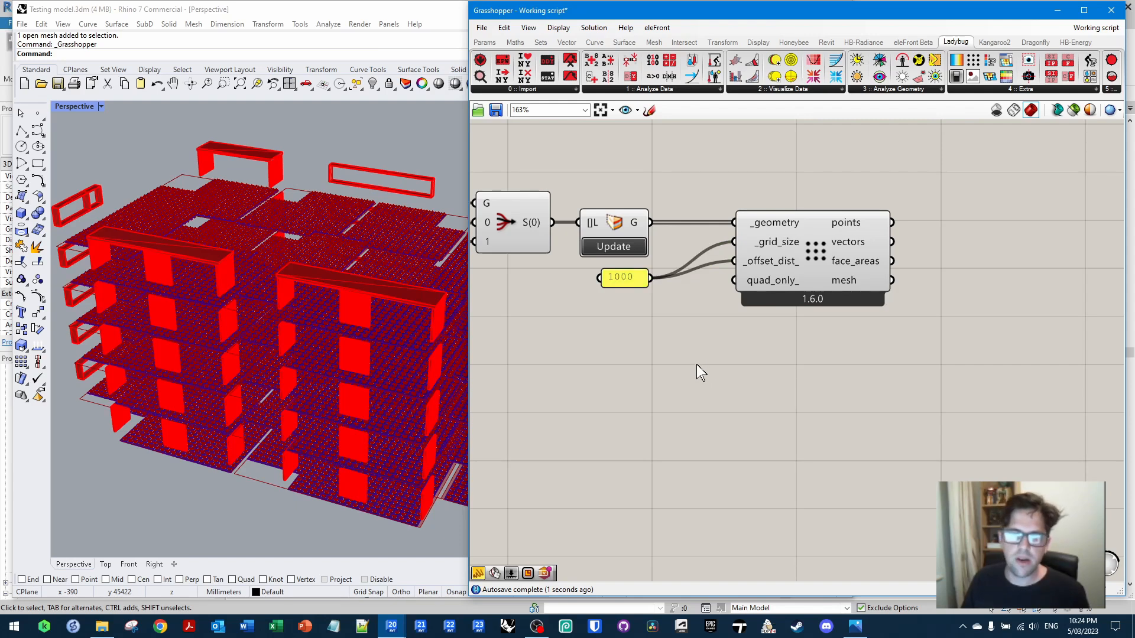
pyautogui.moveTo(605, 323); pyautogui.dragTo(607, 310, button='right')
pyautogui.moveTo(282, 378); pyautogui.dragTo(333, 185, button='right')
pyautogui.click(612, 322)
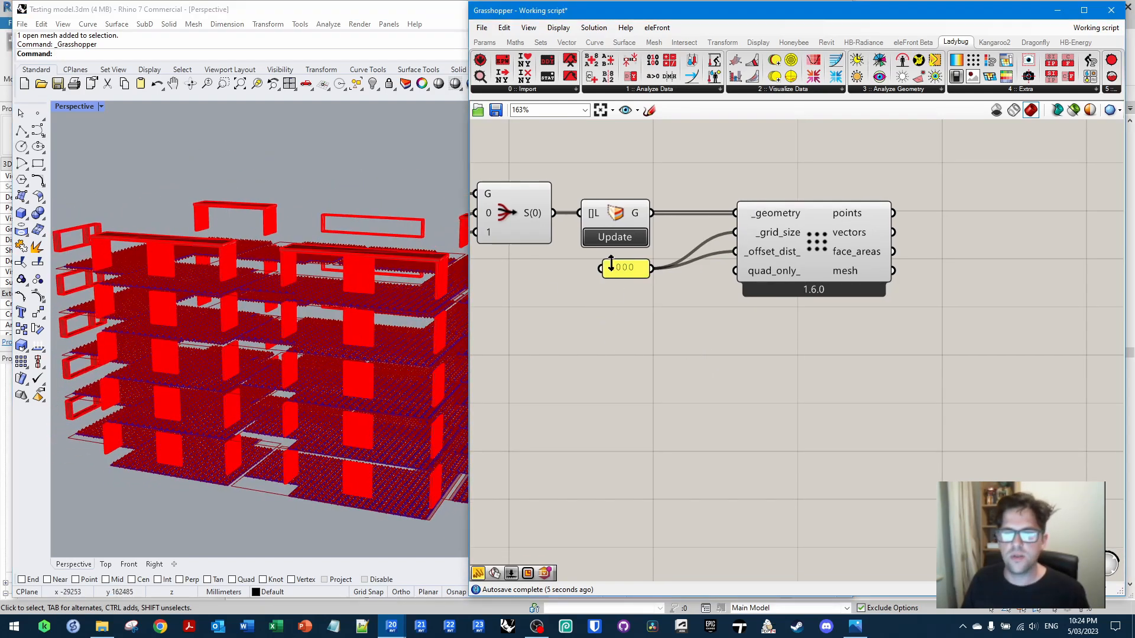
pyautogui.click(627, 270)
pyautogui.moveTo(437, 324); pyautogui.dragTo(370, 305, button='right')
pyautogui.click(684, 308)
pyautogui.click(780, 242)
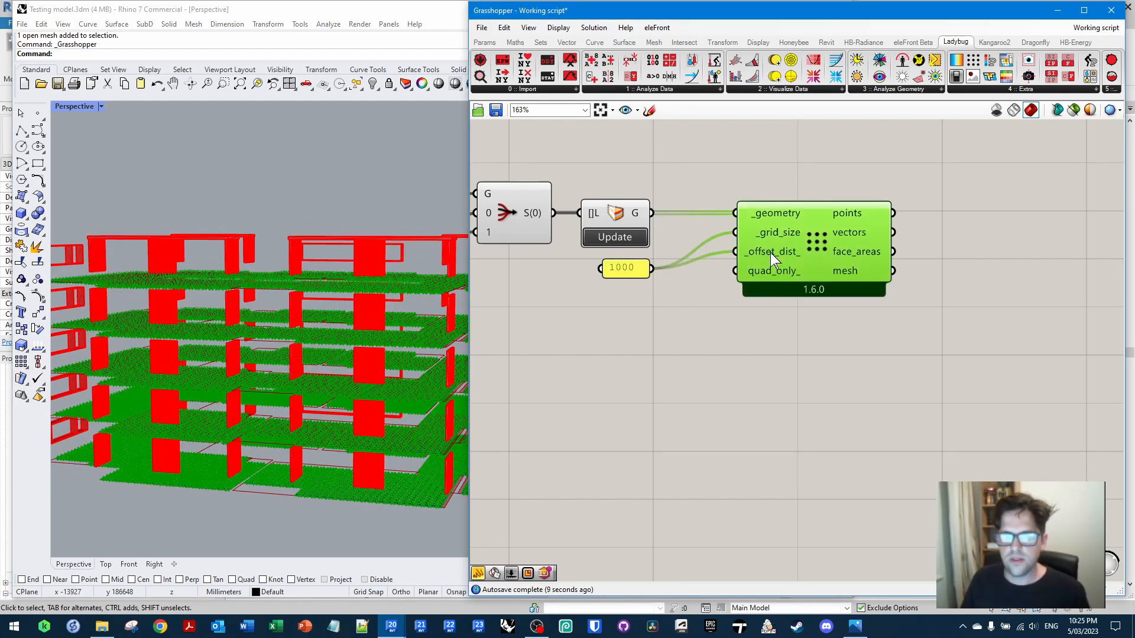
pyautogui.click(665, 310)
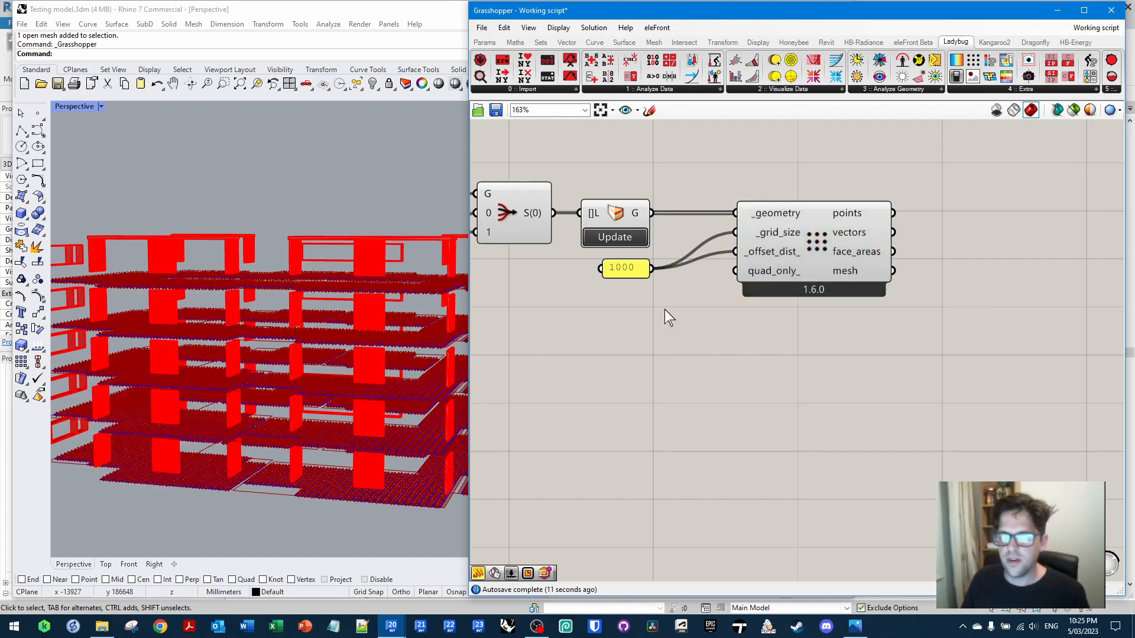
pyautogui.click(627, 266)
pyautogui.moveTo(283, 310); pyautogui.dragTo(428, 310, button='right')
pyautogui.moveTo(416, 309); pyautogui.dragTo(302, 329, button='right')
pyautogui.click(682, 303)
# Replace the panel feeding the point grid with a new panel of value 1000, connected to _offset_dist_ and _grid_size
pyautogui.moveTo(798, 262); pyautogui.dragTo(820, 272)
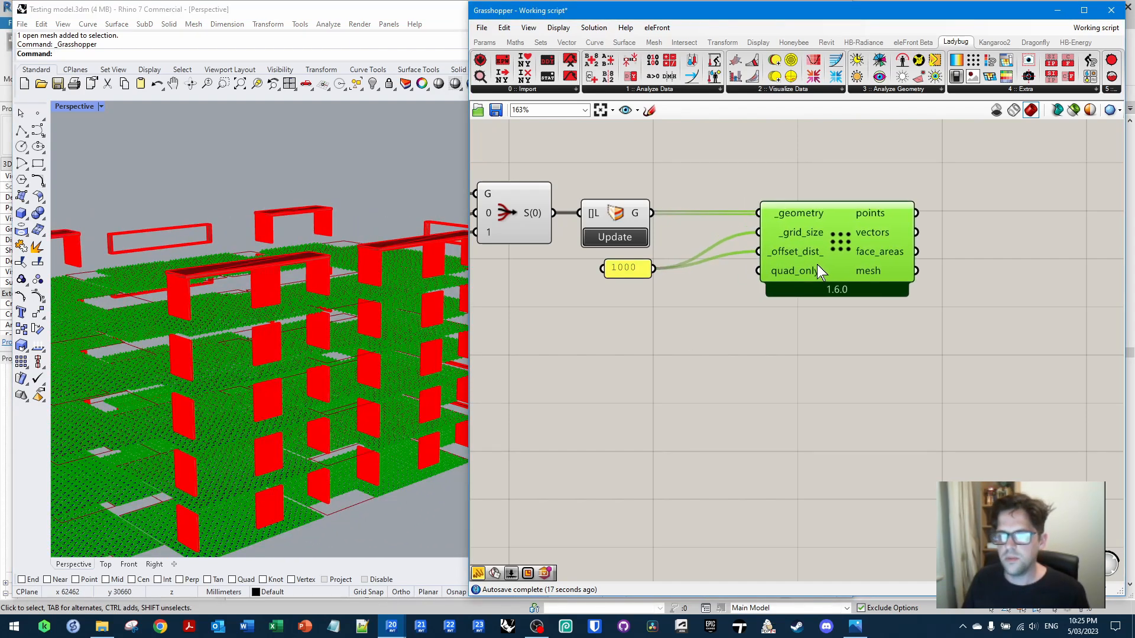
pyautogui.click(628, 266)
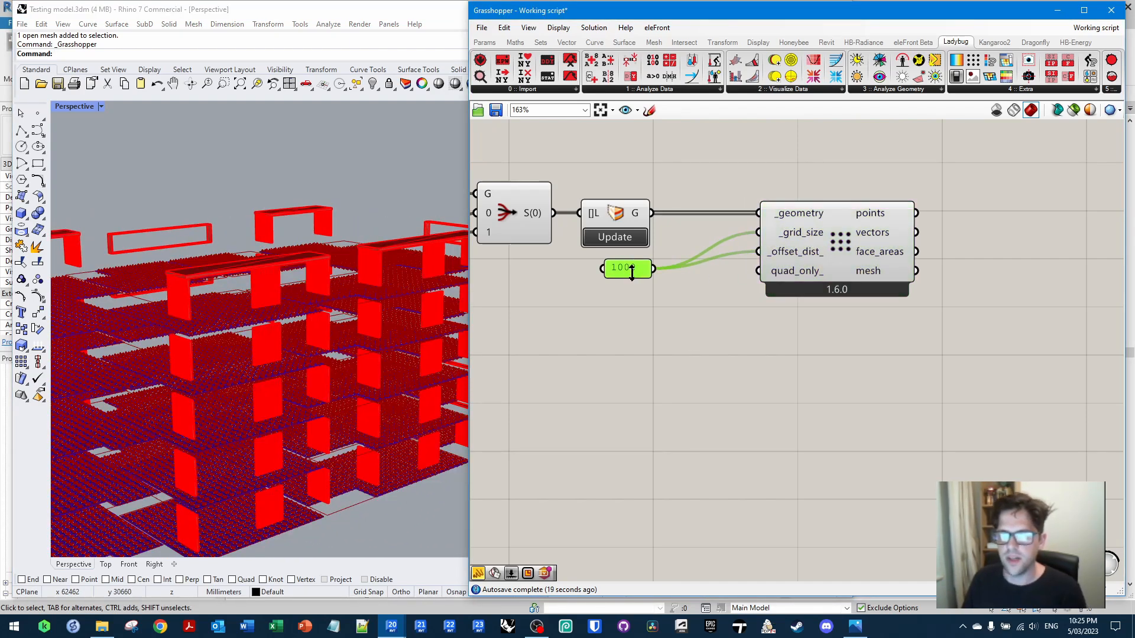
pyautogui.press('Delete')
pyautogui.doubleClick(623, 276)
pyautogui.write('//1')
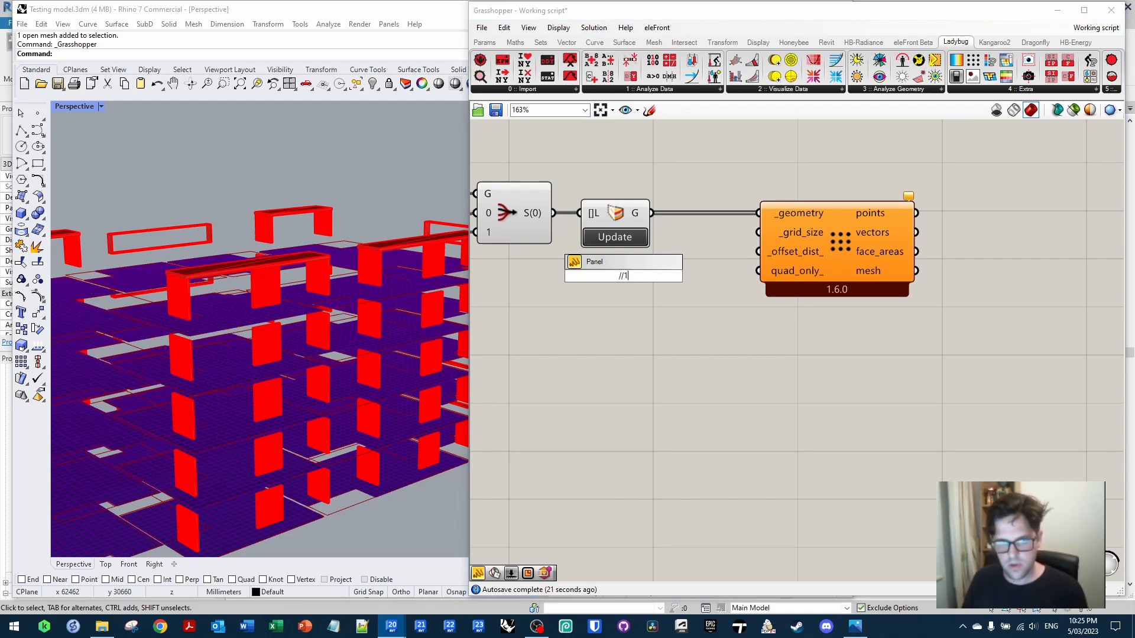
pyautogui.write('000')
pyautogui.press('Return')
pyautogui.moveTo(648, 276); pyautogui.dragTo(755, 260)
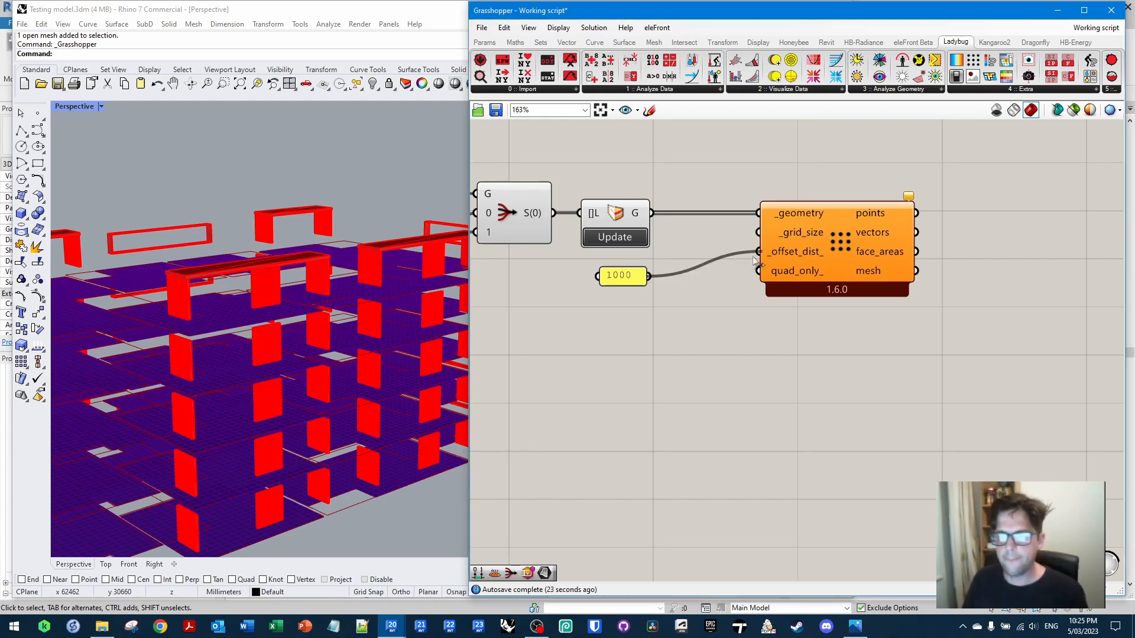
pyautogui.moveTo(649, 275); pyautogui.dragTo(758, 233)
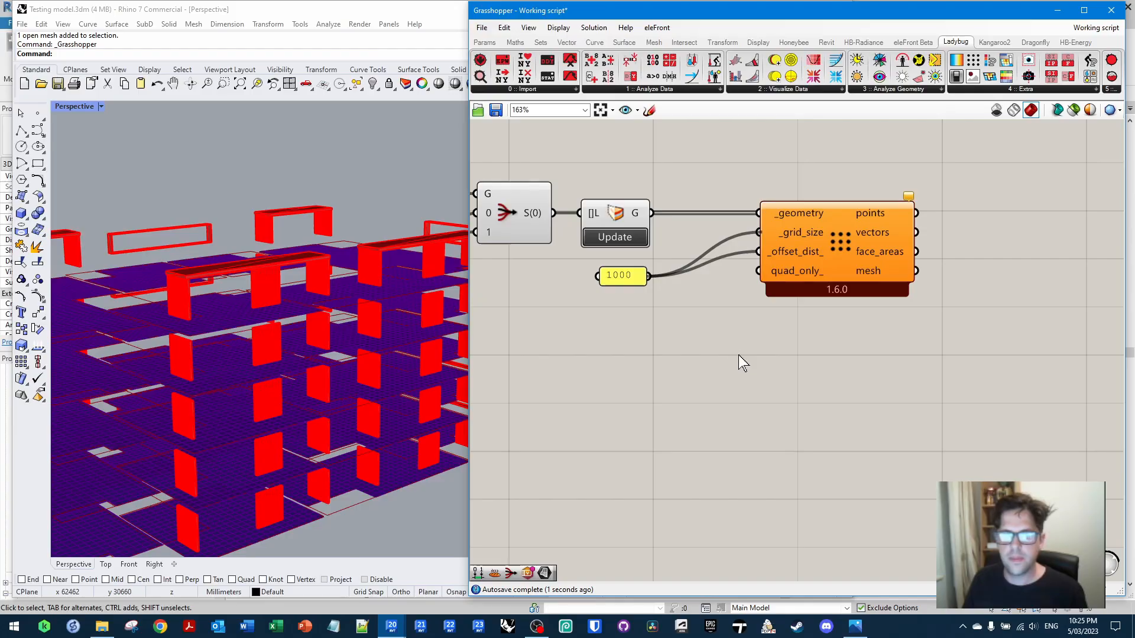
# Tidy the canvas by moving the 1000 panel and the point grid component slightly closer to the referenced geometry component
pyautogui.moveTo(306, 367); pyautogui.dragTo(163, 387, button='right')
pyautogui.moveTo(790, 388); pyautogui.dragTo(704, 396, button='right')
pyautogui.click(542, 273)
pyautogui.moveTo(543, 273); pyautogui.dragTo(540, 279)
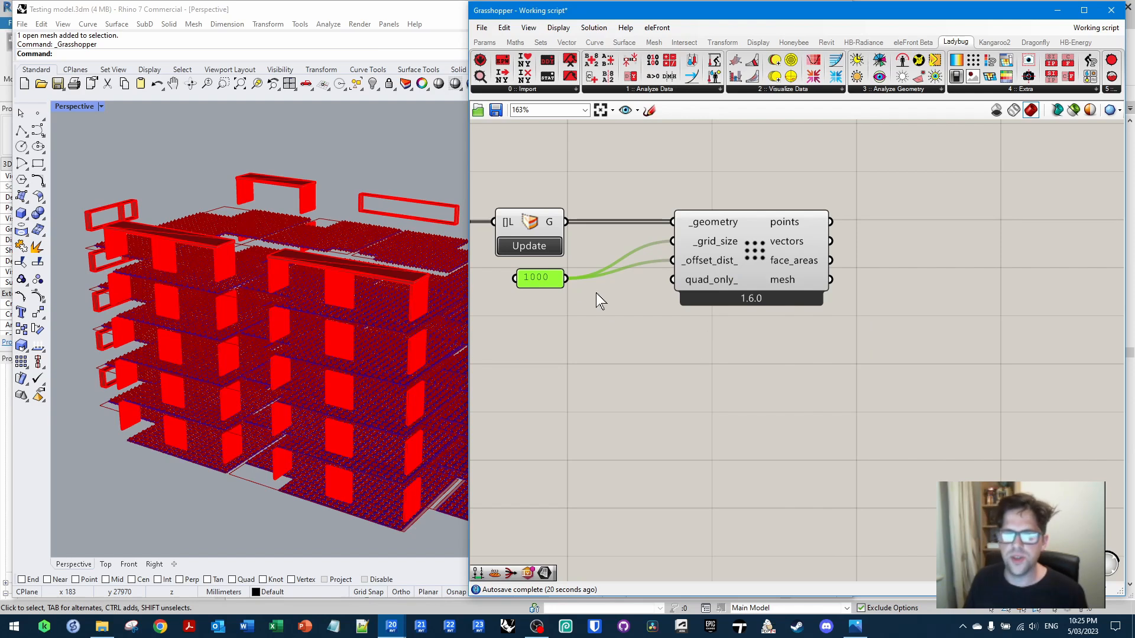
pyautogui.moveTo(753, 278); pyautogui.dragTo(739, 276)
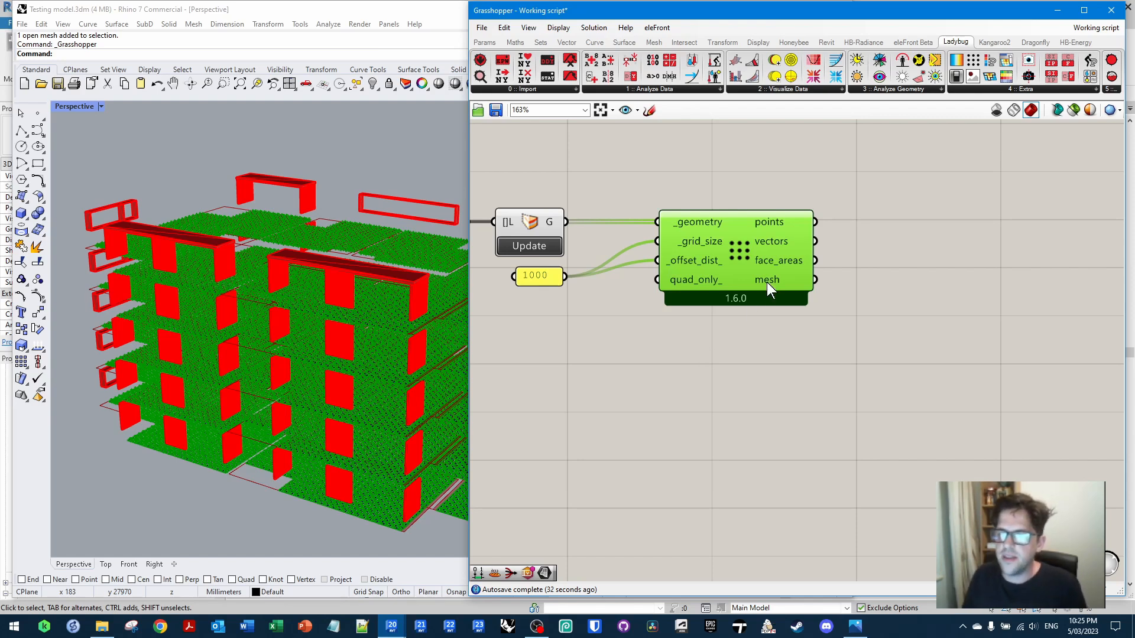
# Add a Mesh parameter beside the point grid component, fed by its mesh output, and inspect its data structure
pyautogui.doubleClick(878, 309)
pyautogui.write('mes')
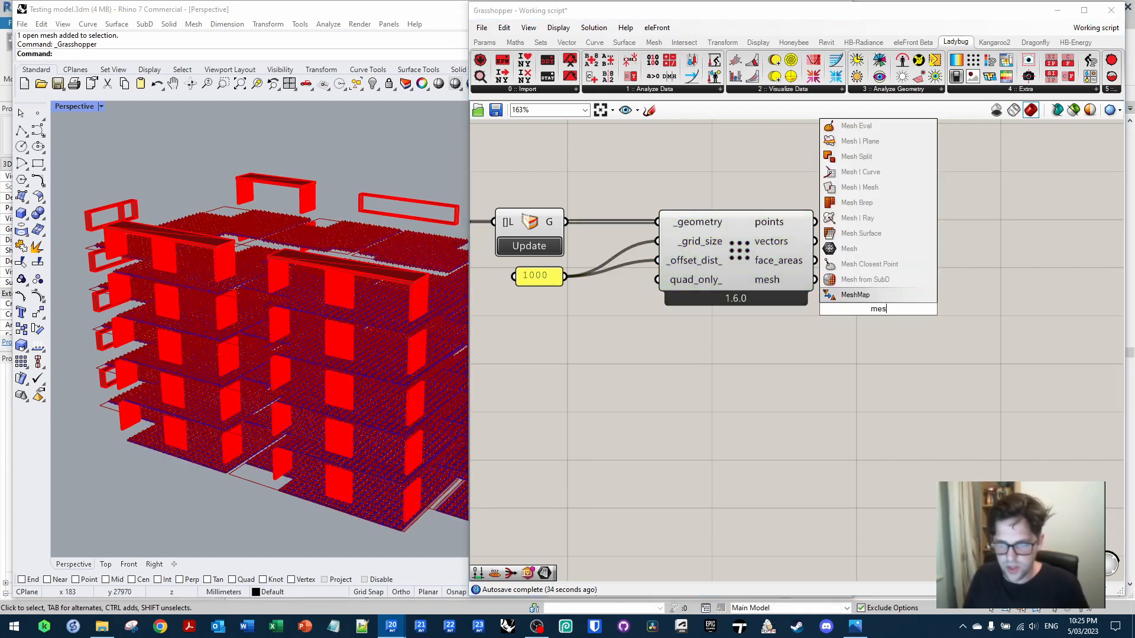
pyautogui.click(849, 248)
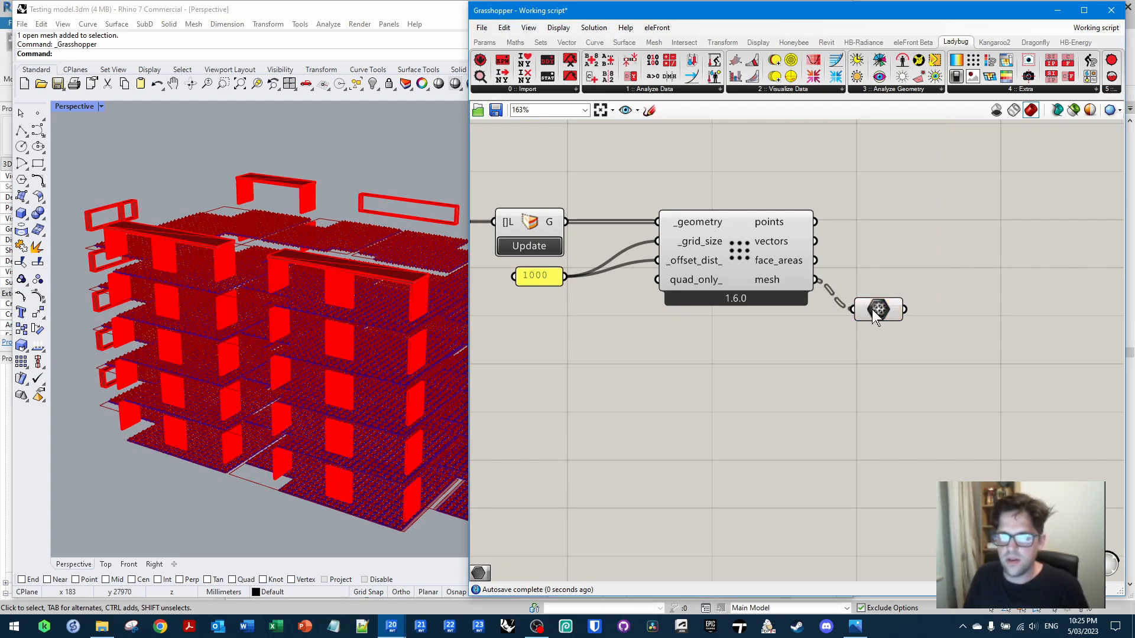
pyautogui.moveTo(872, 310); pyautogui.dragTo(874, 279)
pyautogui.moveTo(296, 349); pyautogui.dragTo(327, 351, button='right')
pyautogui.moveTo(804, 351); pyautogui.dragTo(610, 367, button='right')
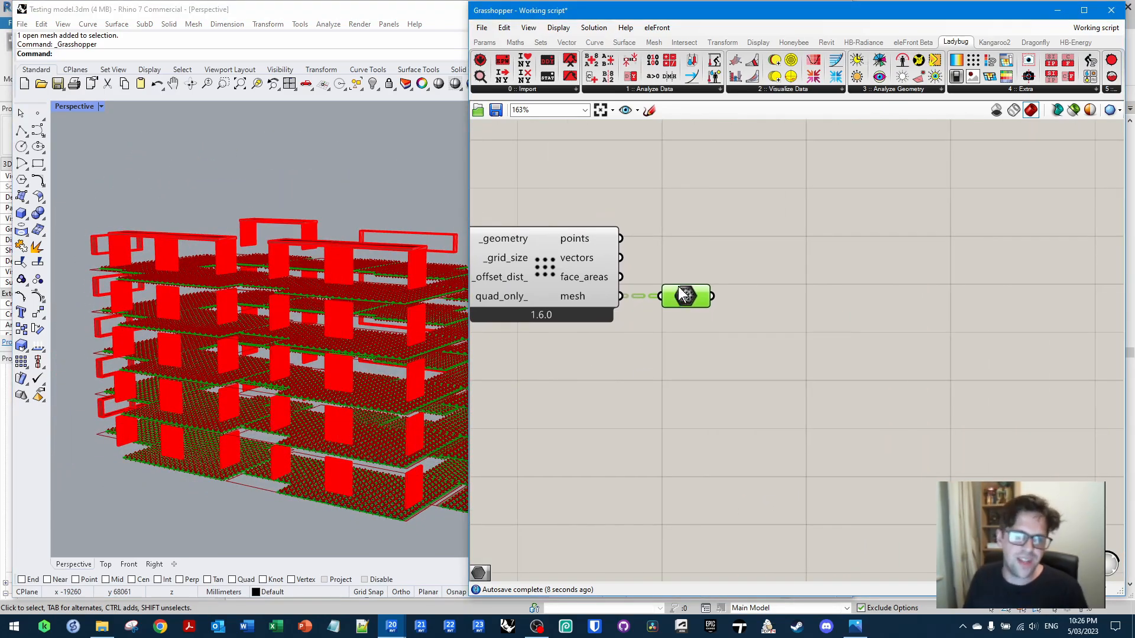
pyautogui.moveTo(694, 293)
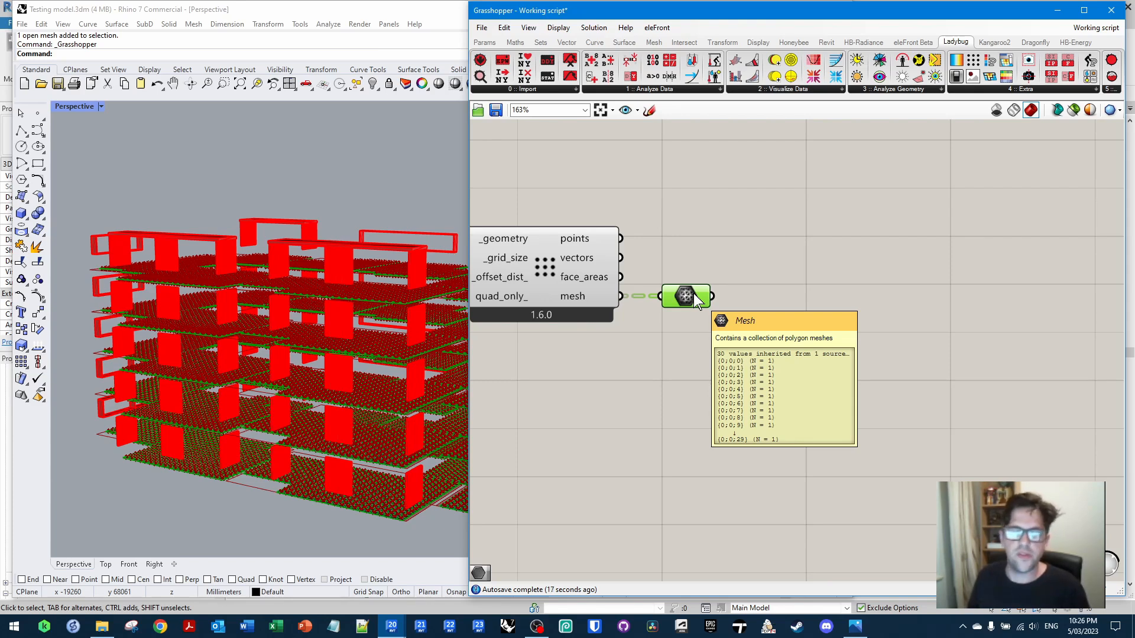
# Delete the Mesh parameter attached to the point grid's mesh output
pyautogui.moveTo(798, 363); pyautogui.dragTo(690, 239)
pyautogui.moveTo(690, 238); pyautogui.dragTo(791, 236, button='right')
pyautogui.press('Delete')
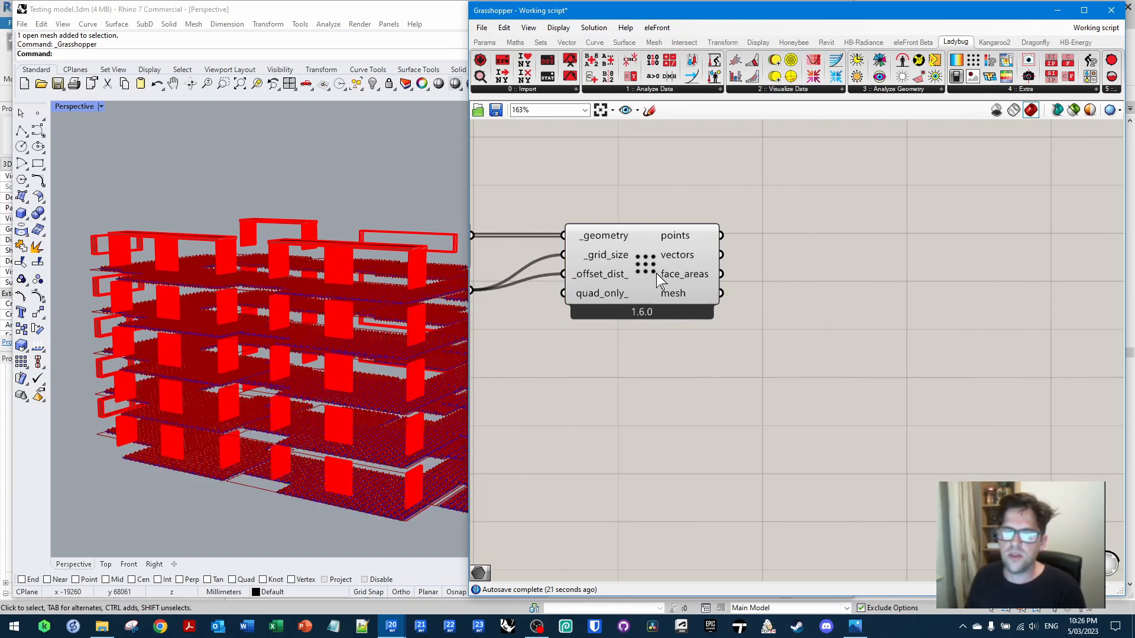
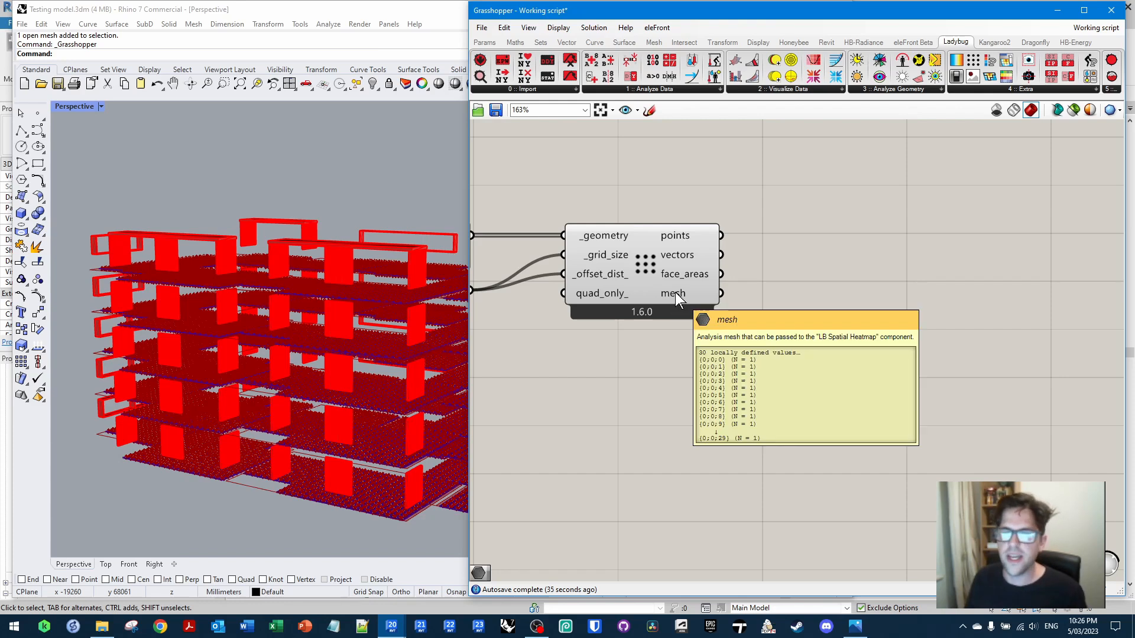
# Flatten the point grid's mesh output and add a Mesh Join component that takes the flattened meshes
pyautogui.rightClick(675, 292)
pyautogui.click(726, 341)
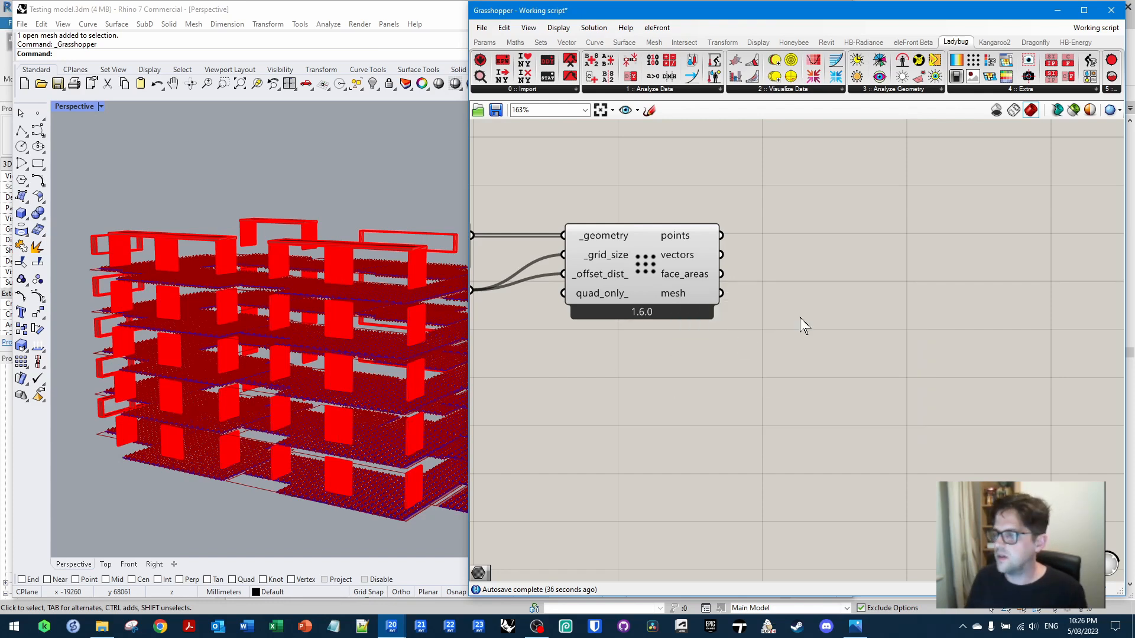
pyautogui.moveTo(838, 322); pyautogui.dragTo(700, 303, button='right')
pyautogui.doubleClick(725, 294)
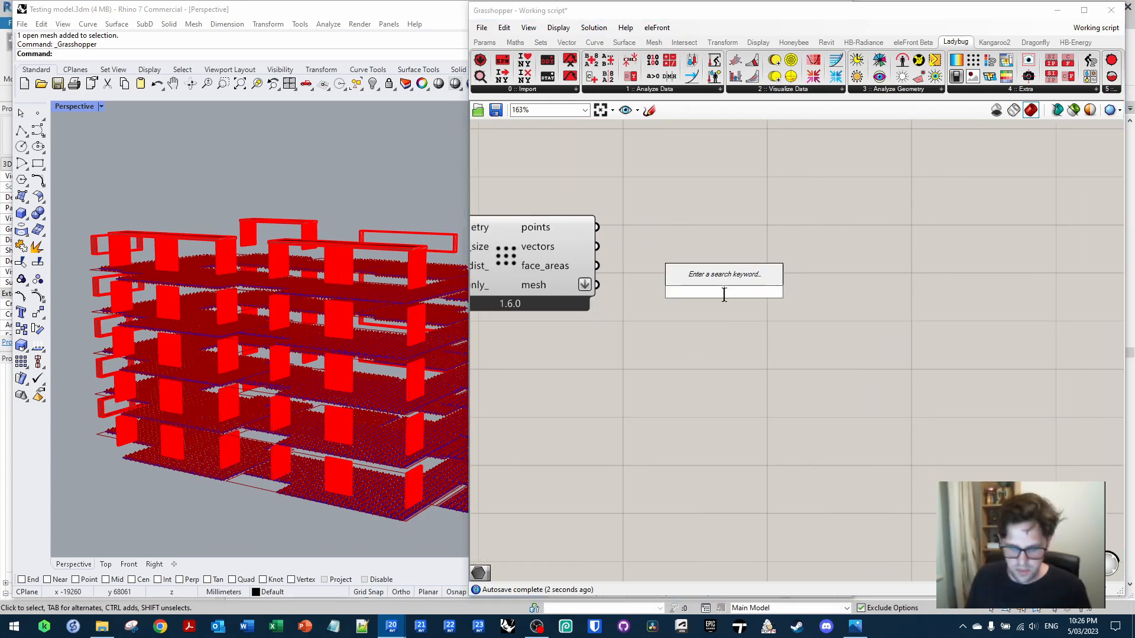
pyautogui.write('mesh joi')
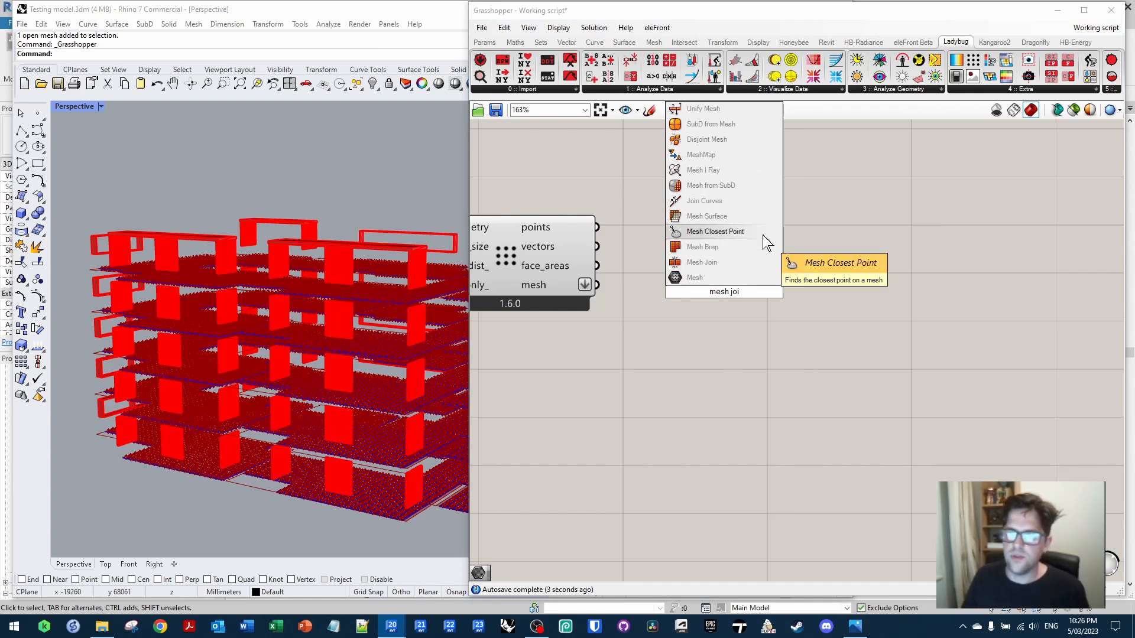
pyautogui.click(754, 263)
pyautogui.moveTo(605, 291); pyautogui.dragTo(874, 280)
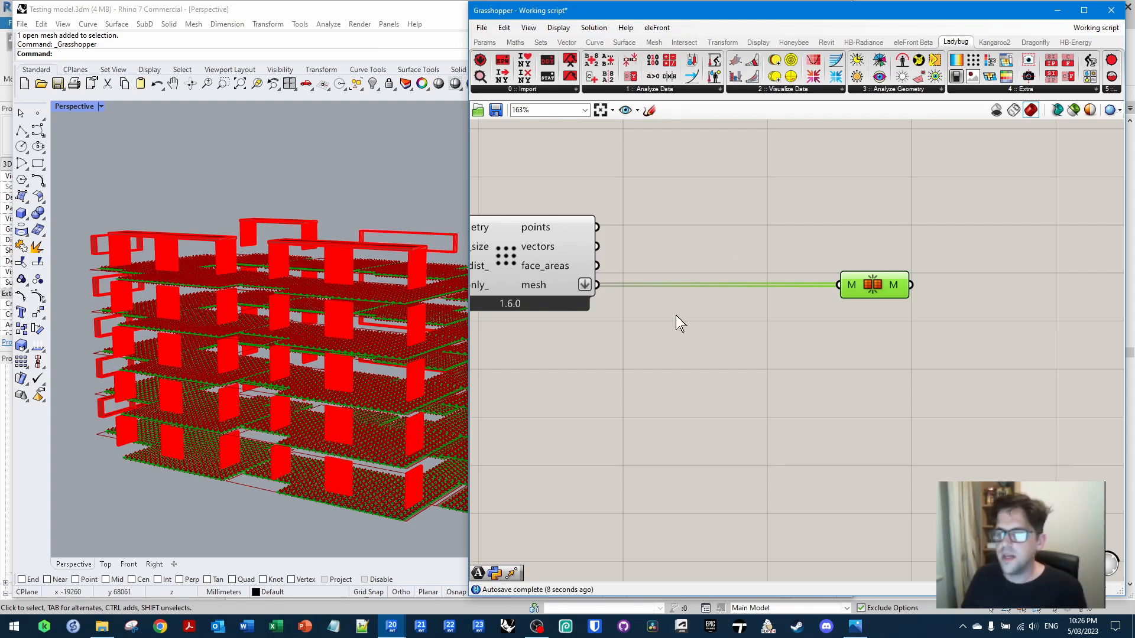
# Add a Text parameter below the mesh wire and connect the point grid's mesh output to it
pyautogui.click(572, 325)
pyautogui.moveTo(530, 285)
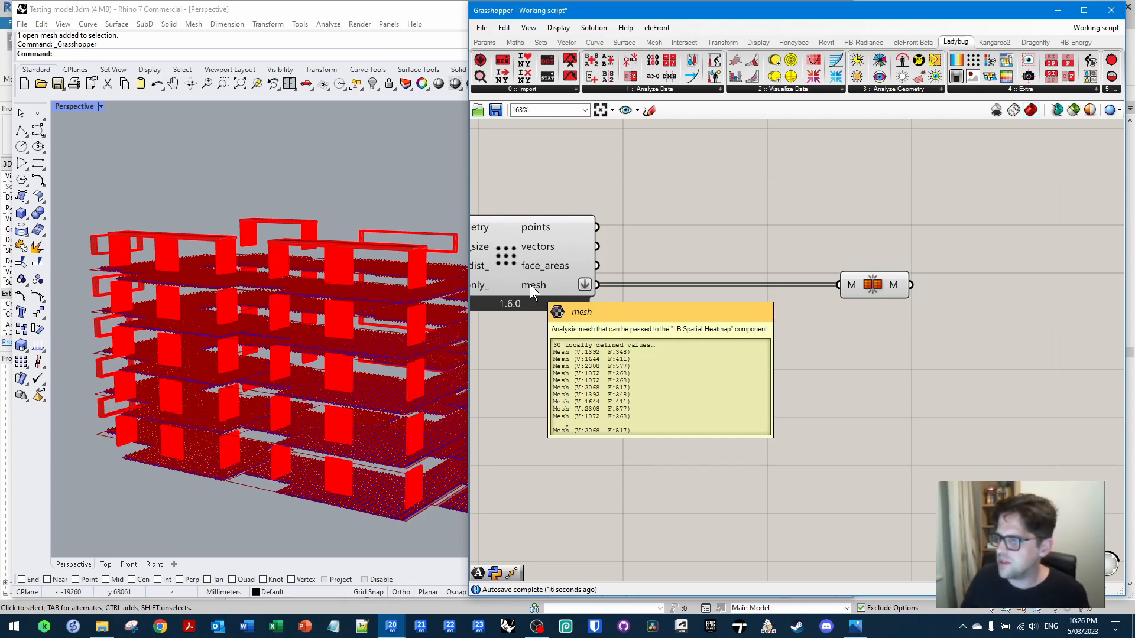
pyautogui.doubleClick(722, 346)
pyautogui.write('tx')
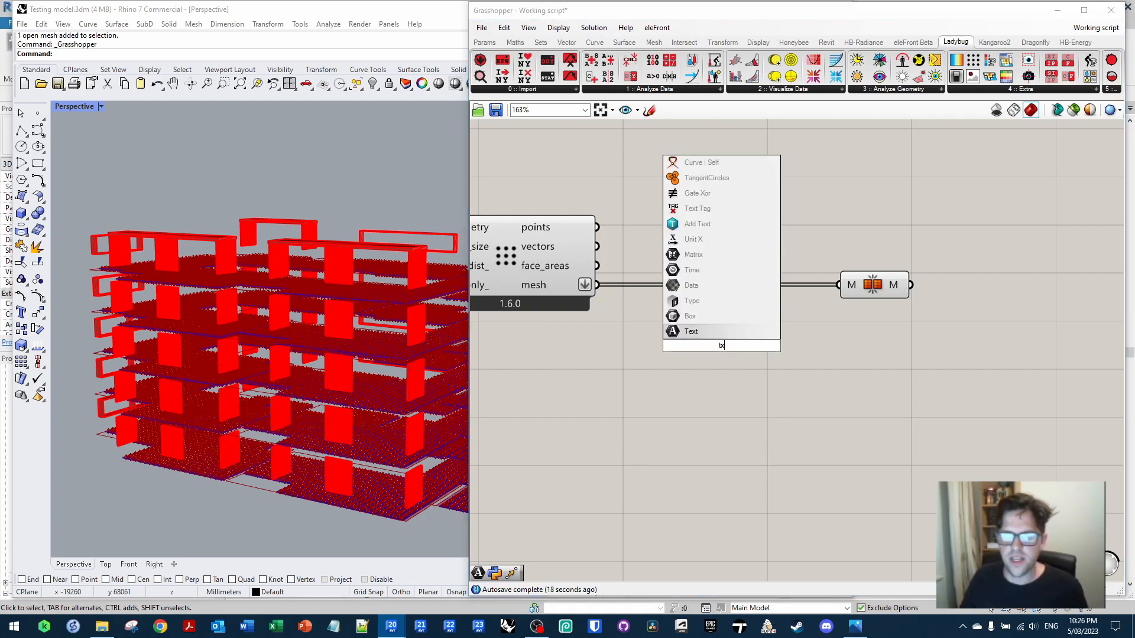
pyautogui.press('Return')
pyautogui.moveTo(596, 285); pyautogui.dragTo(702, 362)
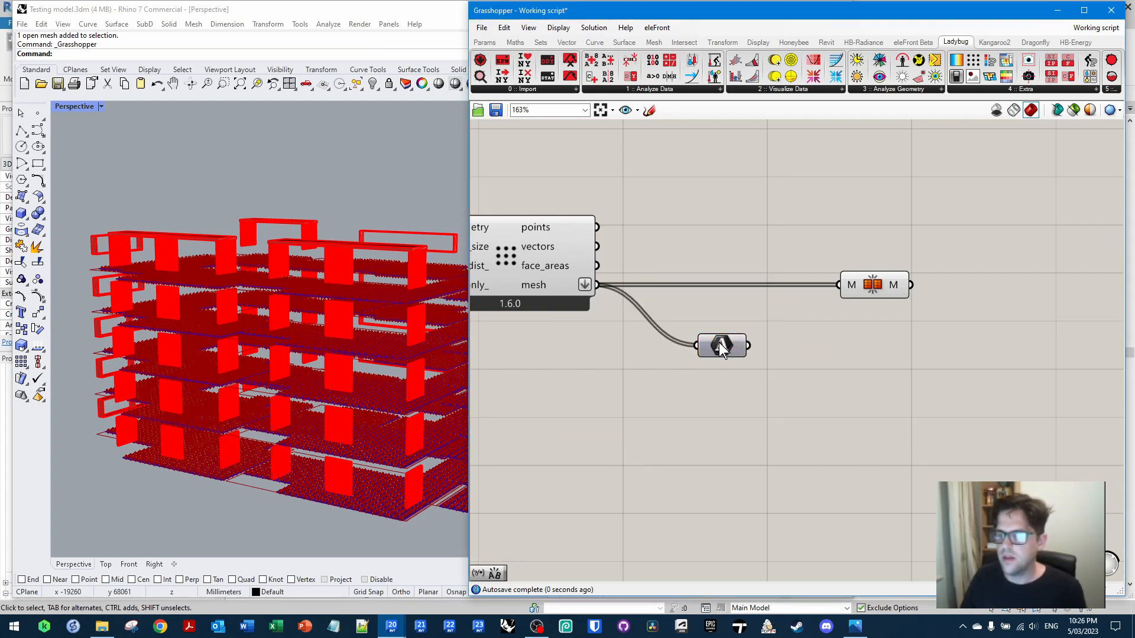
pyautogui.moveTo(735, 360)
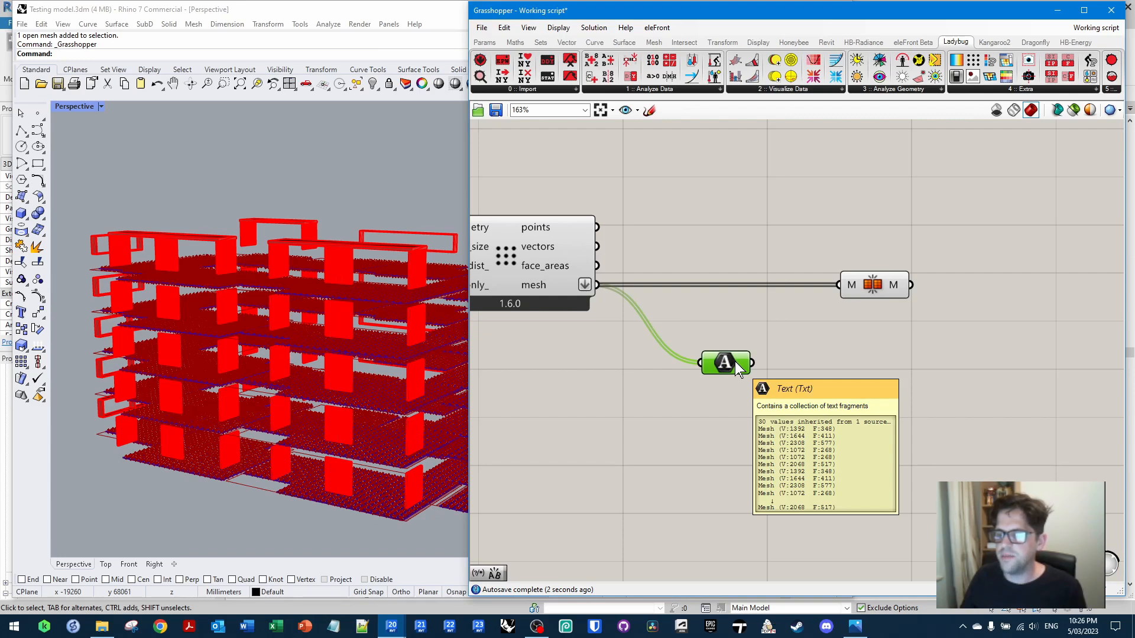
# Add a Text Split component beside the Text parameter and feed the mesh text into its T input
pyautogui.moveTo(779, 368); pyautogui.dragTo(704, 309, button='right')
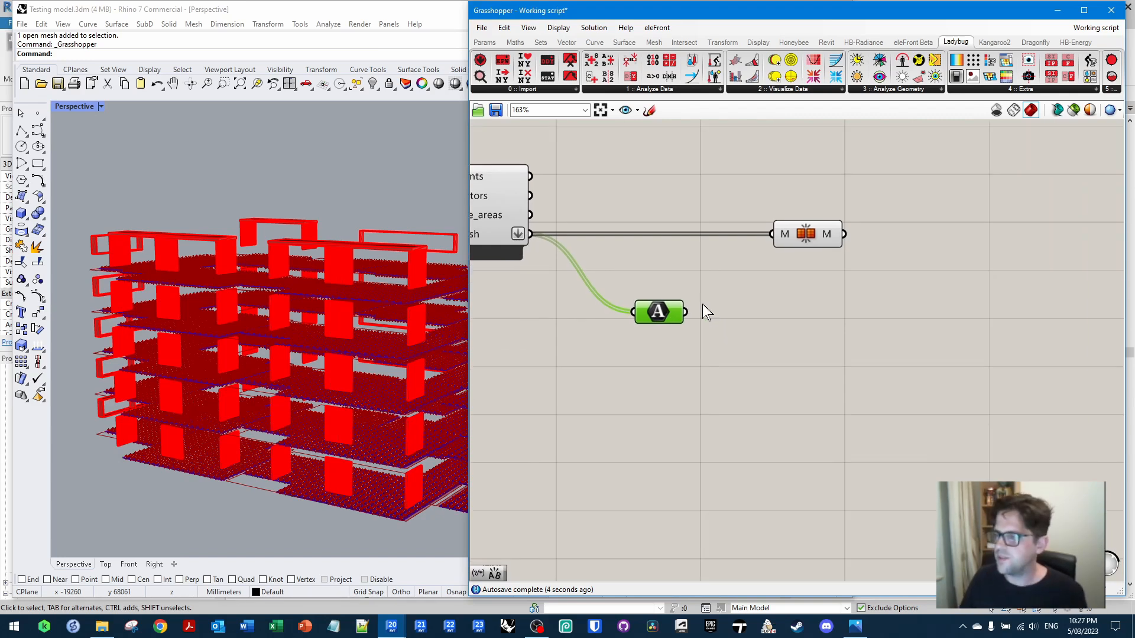
pyautogui.scroll(1, 697, 296)
pyautogui.click(730, 296)
pyautogui.doubleClick(729, 295)
pyautogui.write('text split')
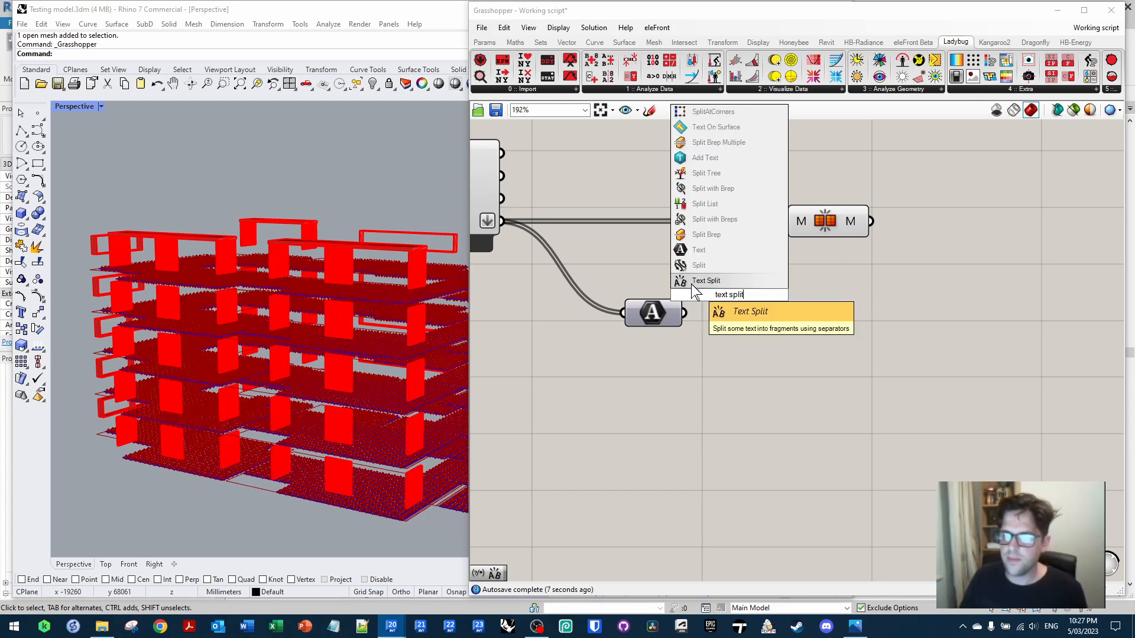
pyautogui.press('Return')
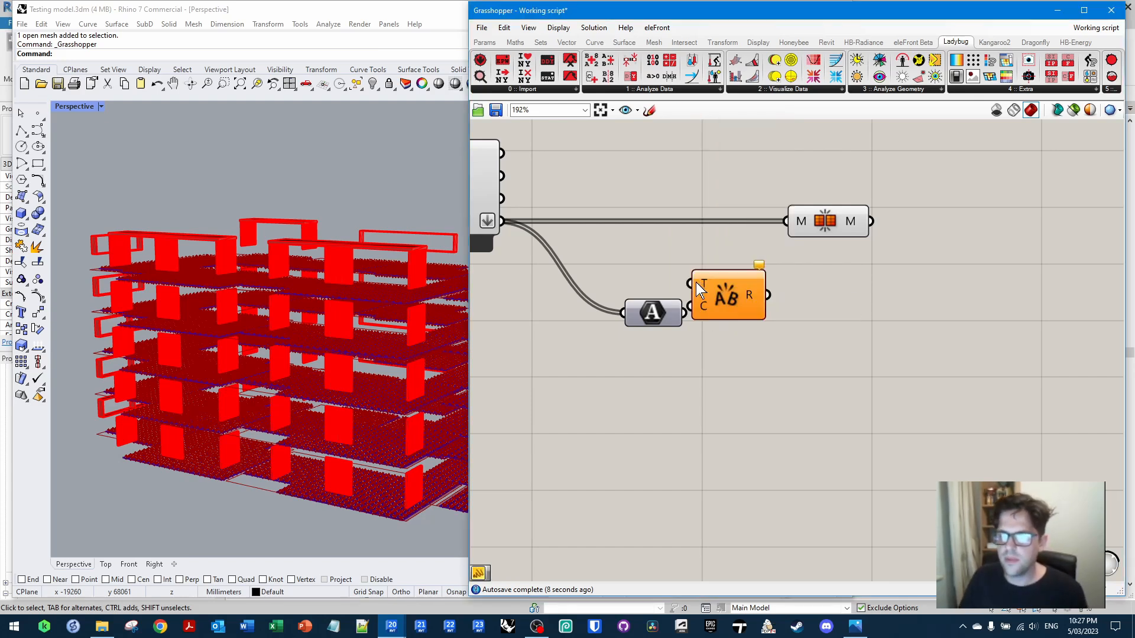
pyautogui.moveTo(742, 316); pyautogui.dragTo(742, 327)
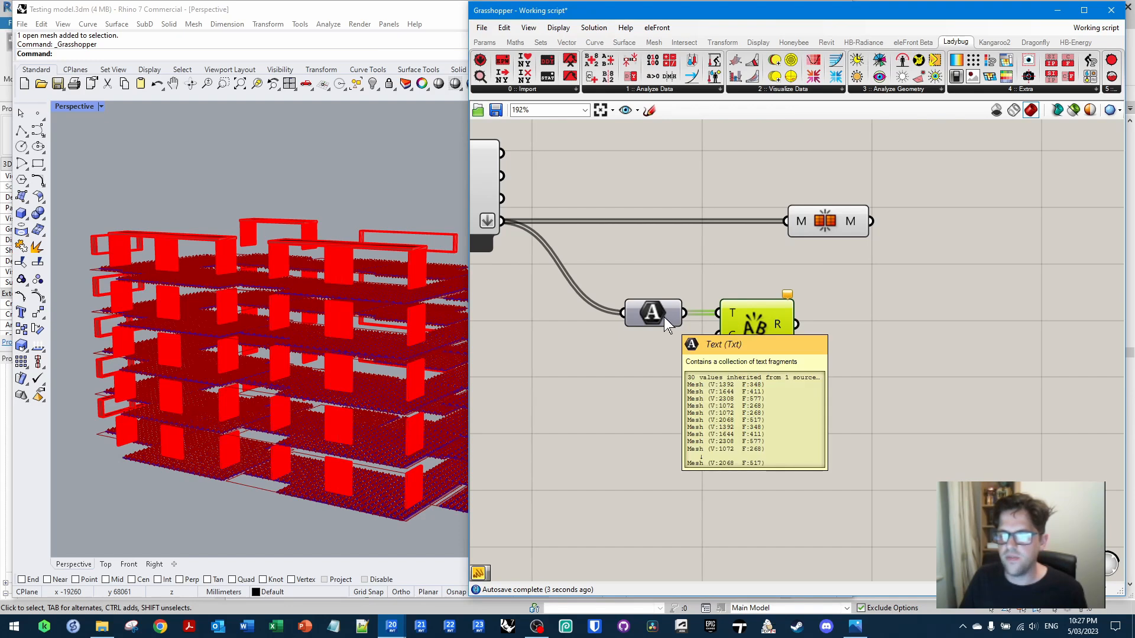
# Create a text panel reading "F:" below the Text parameter and use it as the Text Split separator
pyautogui.doubleClick(652, 367)
pyautogui.write('//F:')
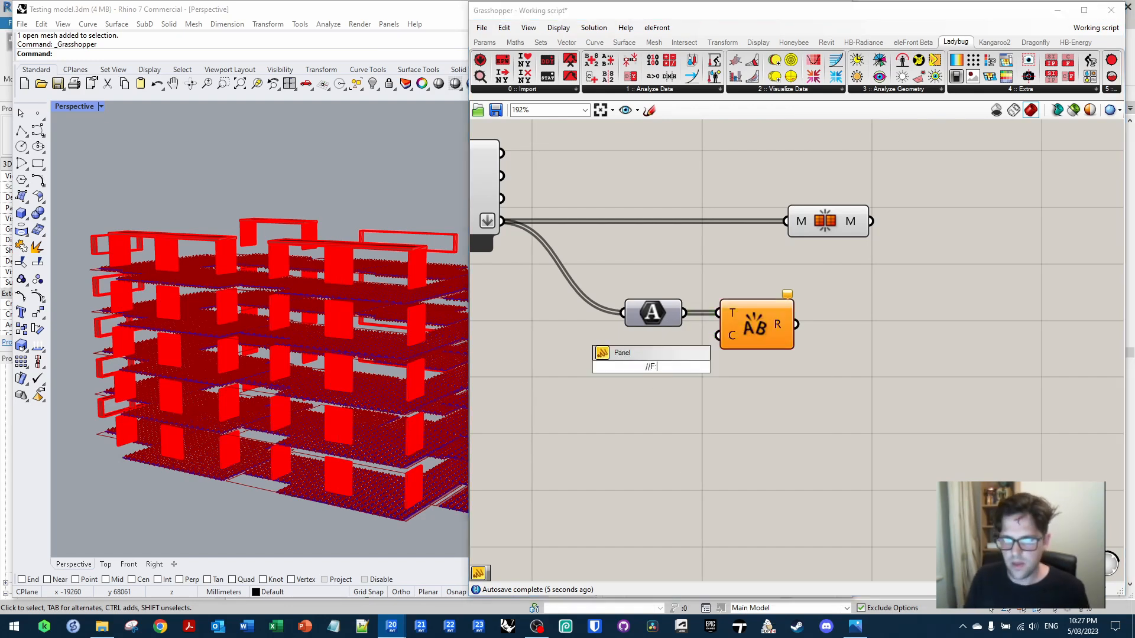
pyautogui.press('Return')
pyautogui.moveTo(675, 369); pyautogui.dragTo(663, 338)
# Add a List Item component and connect the Text Split result to its L input
pyautogui.moveTo(899, 331); pyautogui.dragTo(757, 320, button='right')
pyautogui.click(757, 320)
pyautogui.doubleClick(757, 320)
pyautogui.write('LIST ITE')
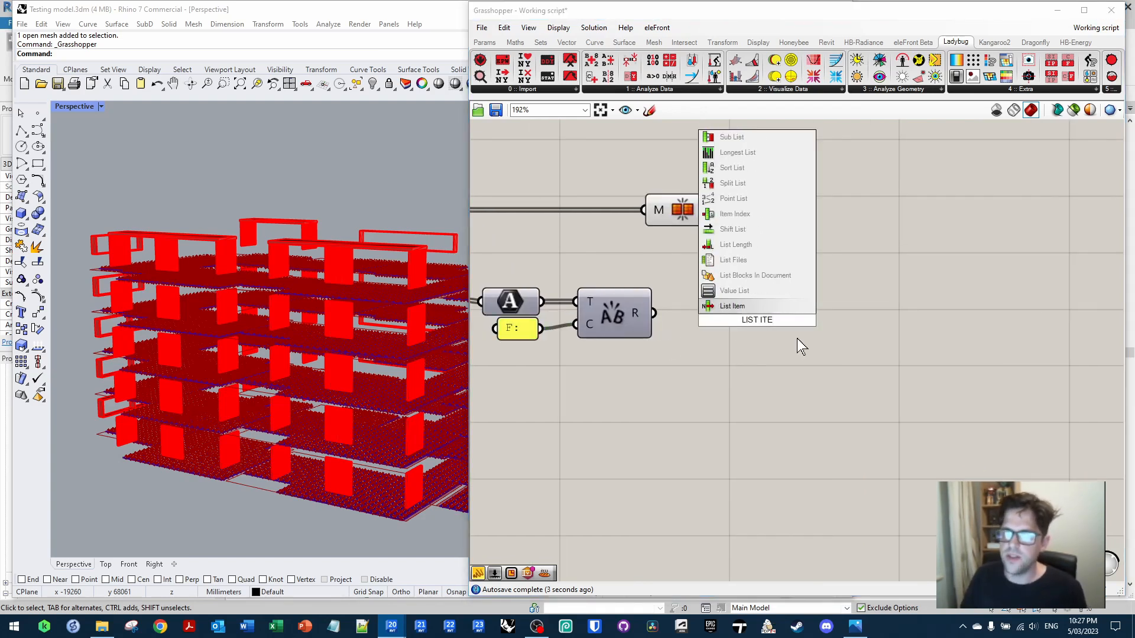
pyautogui.press('Return')
pyautogui.moveTo(654, 313); pyautogui.dragTo(695, 317)
# Create a panel with the value -1 for the List Item's index input and flatten the List Item output
pyautogui.doubleClick(625, 372)
pyautogui.write('//-1')
pyautogui.press('Return')
pyautogui.moveTo(649, 375); pyautogui.dragTo(692, 335)
pyautogui.moveTo(614, 379); pyautogui.dragTo(621, 356)
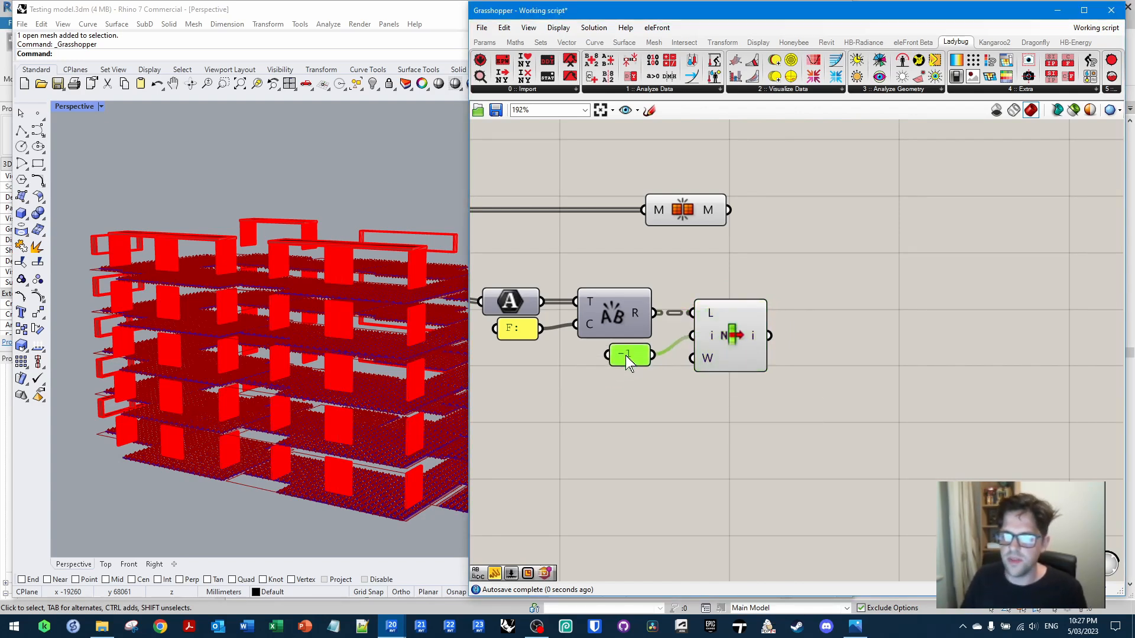
pyautogui.rightClick(768, 335)
pyautogui.click(825, 381)
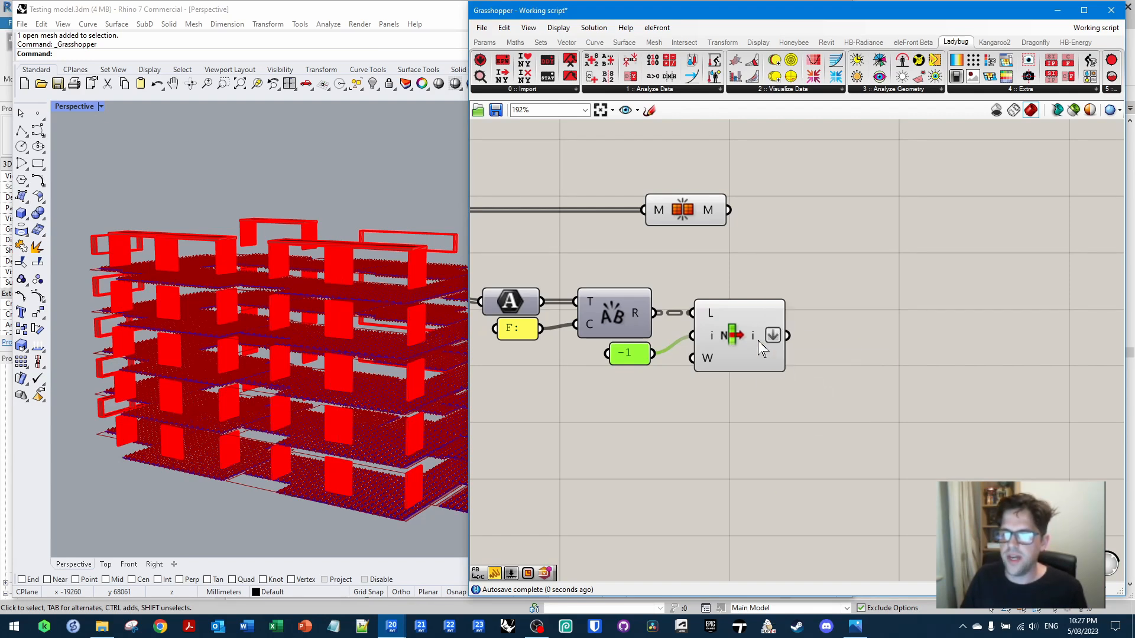
# Add a Replace Text component and feed the List Item output into its T input
pyautogui.moveTo(810, 341); pyautogui.dragTo(668, 320, button='right')
pyautogui.doubleClick(668, 320)
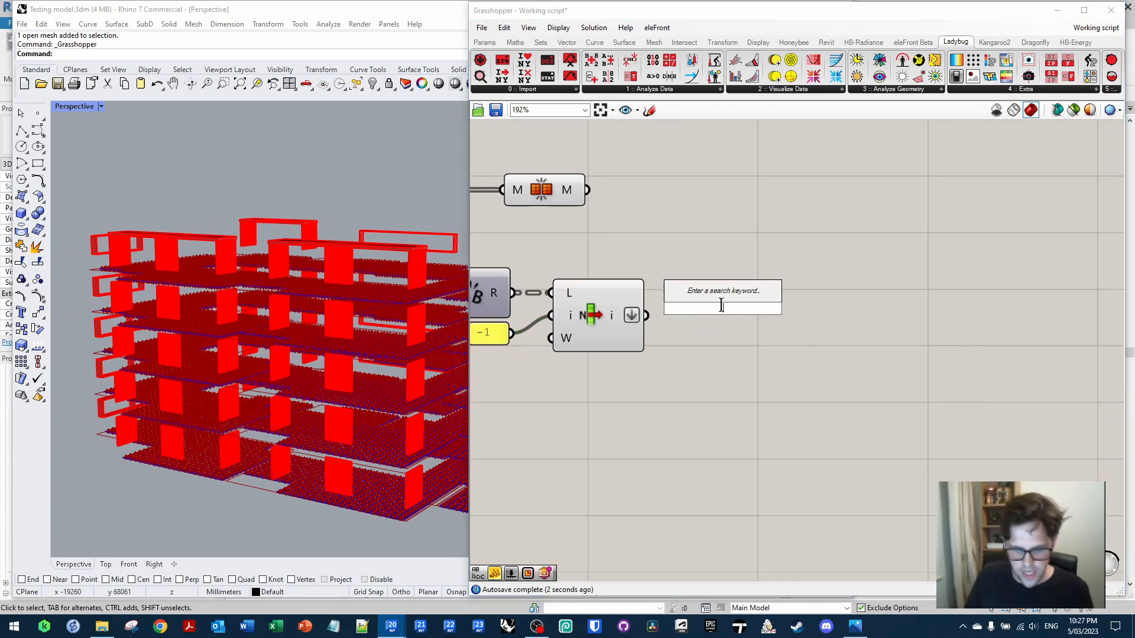
pyautogui.write('REPLACE')
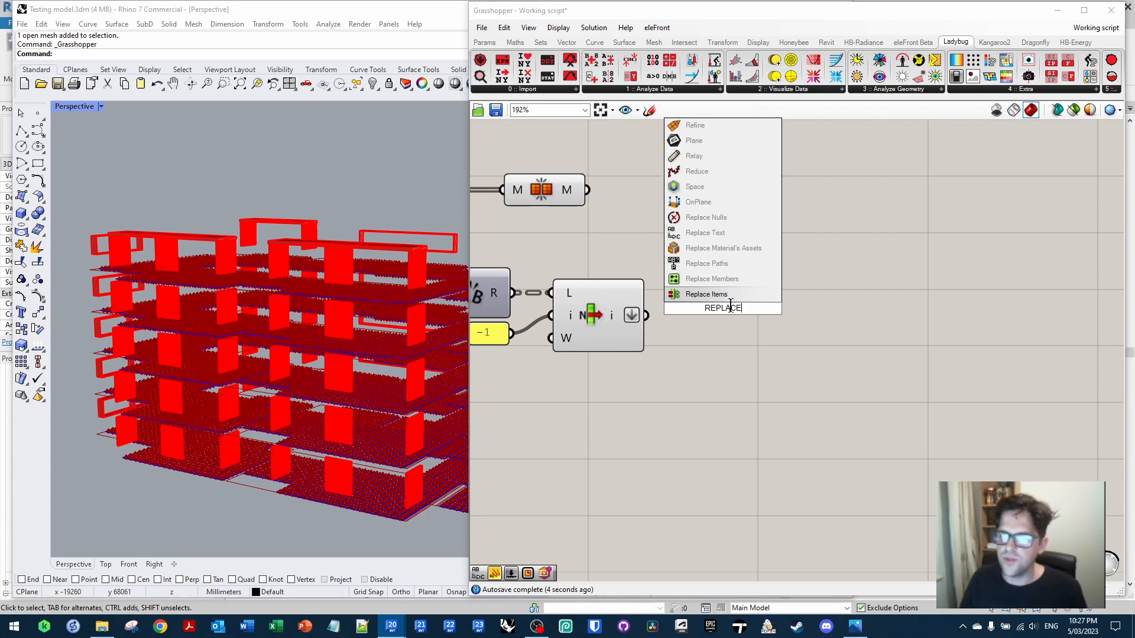
pyautogui.click(704, 264)
pyautogui.moveTo(689, 306); pyautogui.dragTo(646, 315)
pyautogui.click(723, 318)
pyautogui.moveTo(724, 318); pyautogui.dragTo(729, 327)
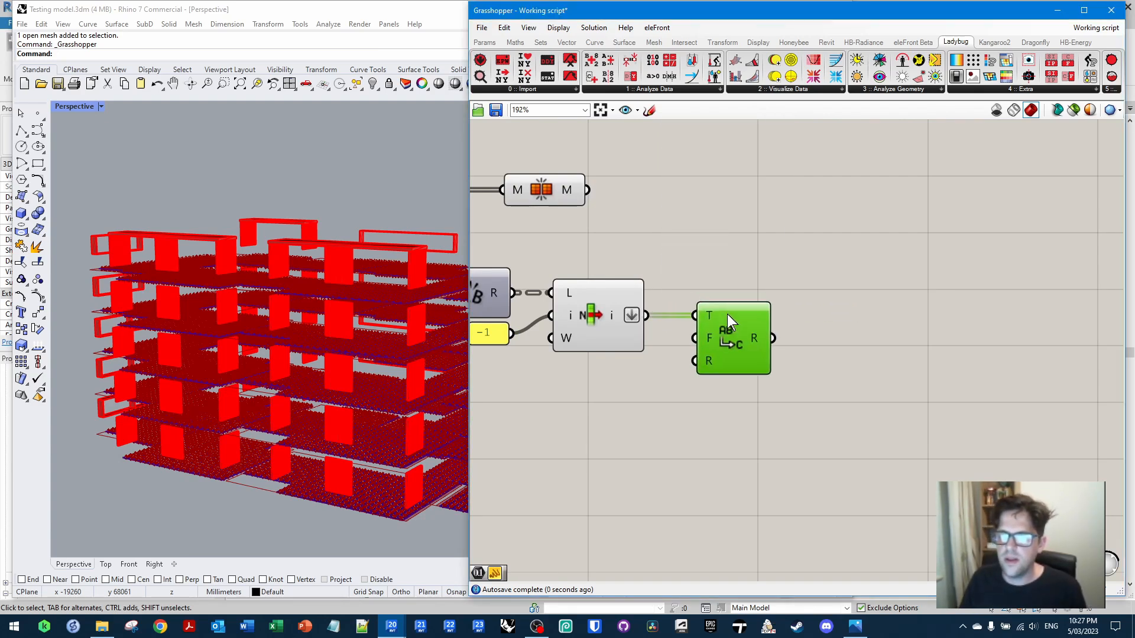
# Create a panel reading ")" and connect it to the Replace Text component's F input
pyautogui.doubleClick(671, 376)
pyautogui.write('//)')
pyautogui.press('Return')
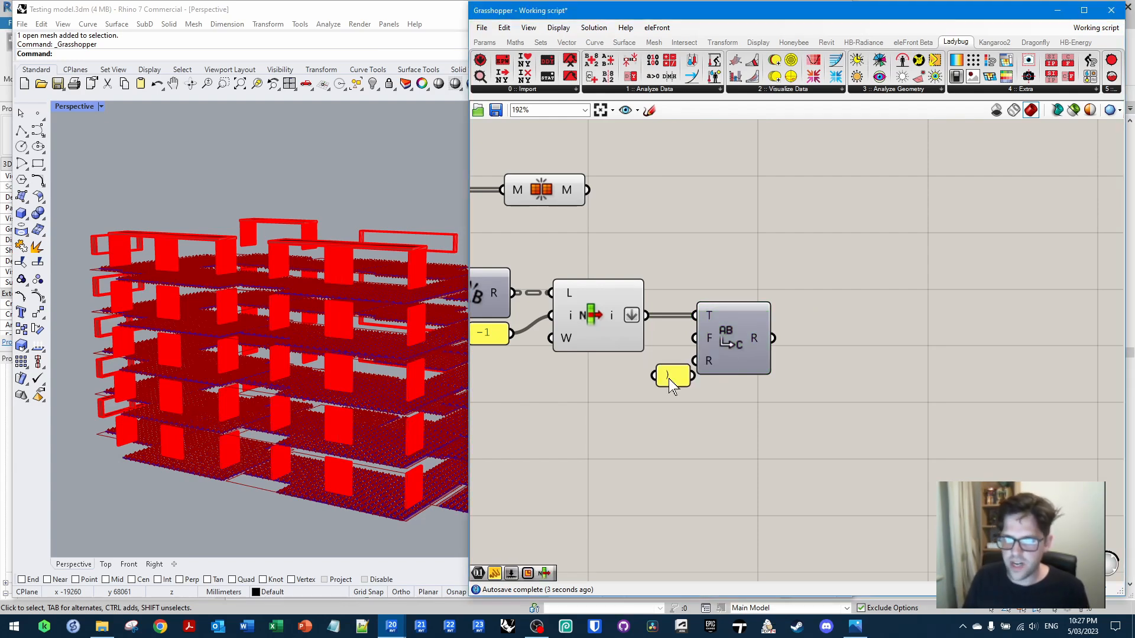
pyautogui.moveTo(695, 348); pyautogui.dragTo(621, 364)
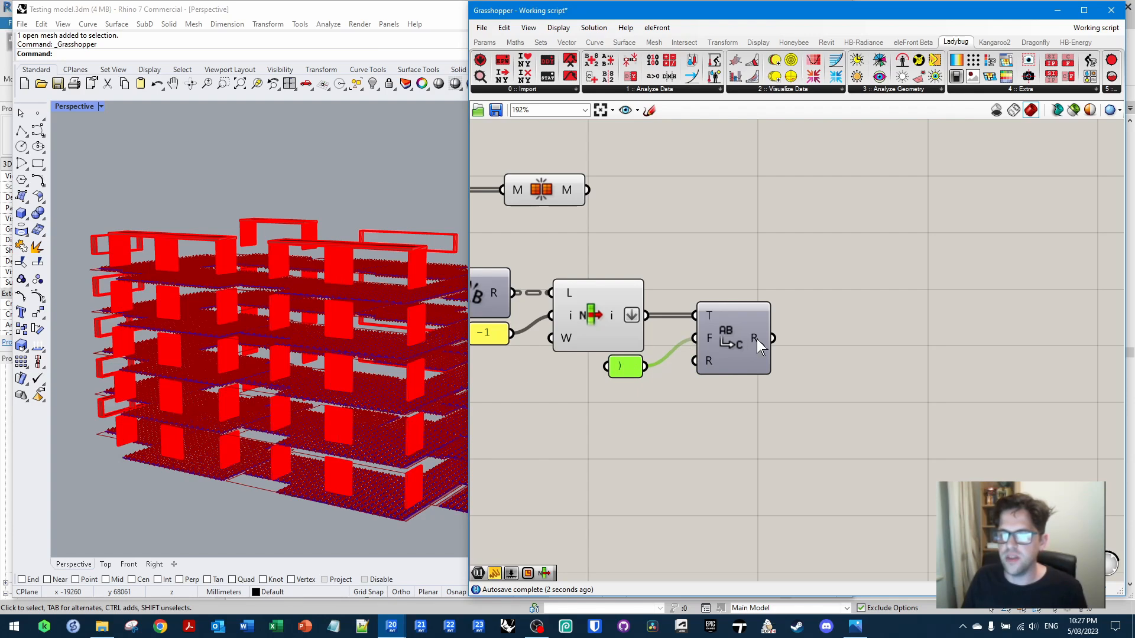
# Add a Number parameter fed by the Replace Text result and move the Mesh Join component to sit above it
pyautogui.doubleClick(831, 314)
pyautogui.write('NUM')
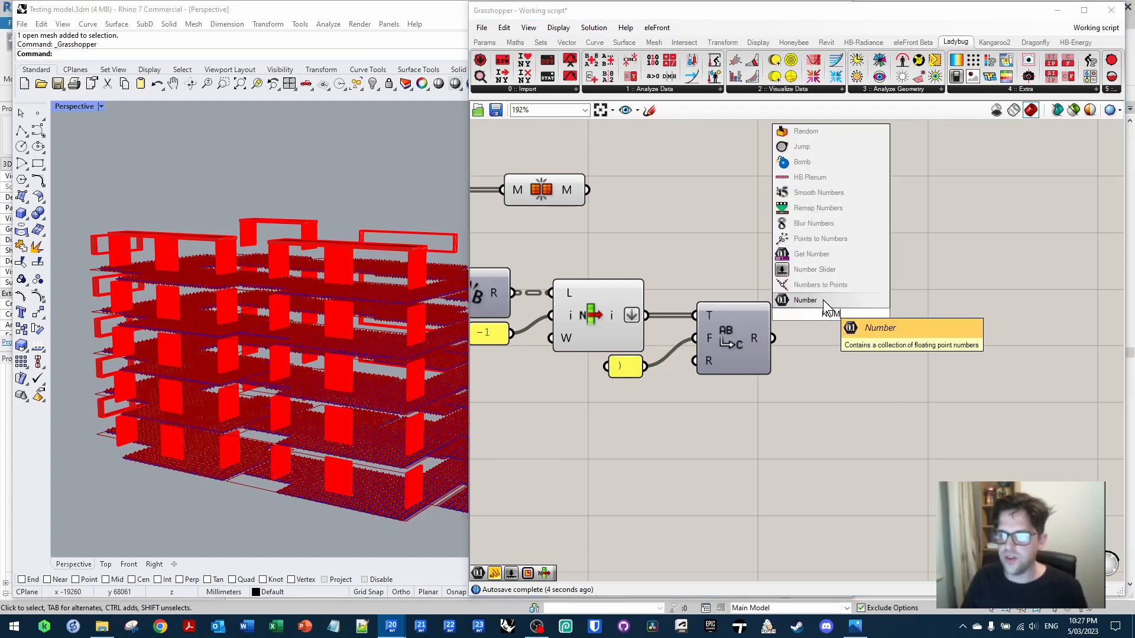
pyautogui.click(822, 301)
pyautogui.moveTo(774, 337); pyautogui.dragTo(827, 342)
pyautogui.scroll(-4, 779, 302)
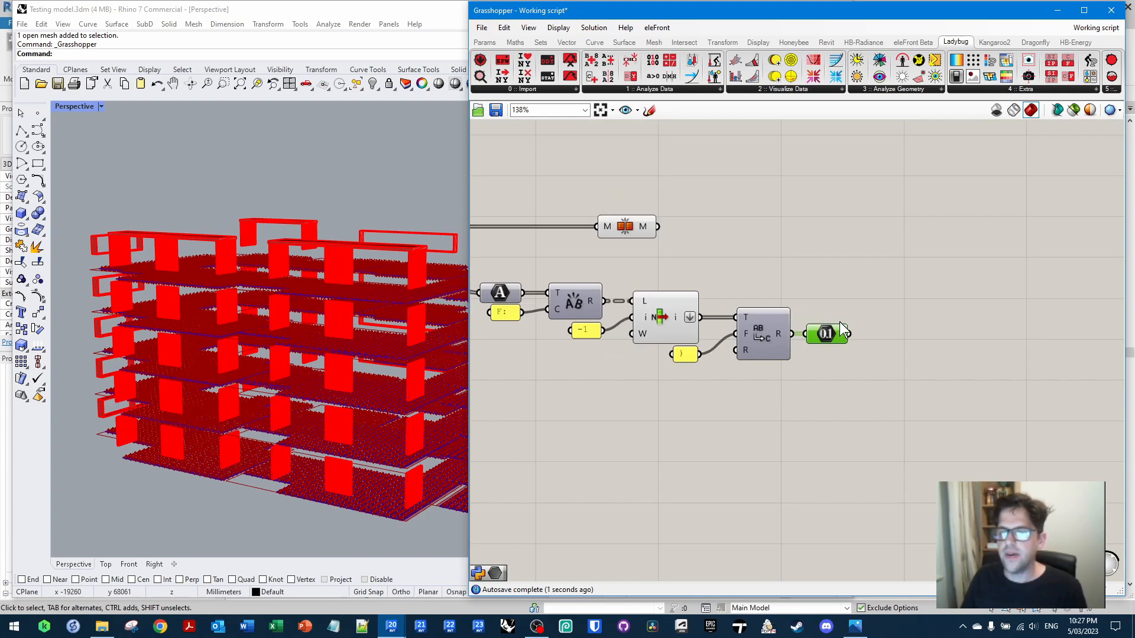
pyautogui.moveTo(660, 246); pyautogui.dragTo(799, 243)
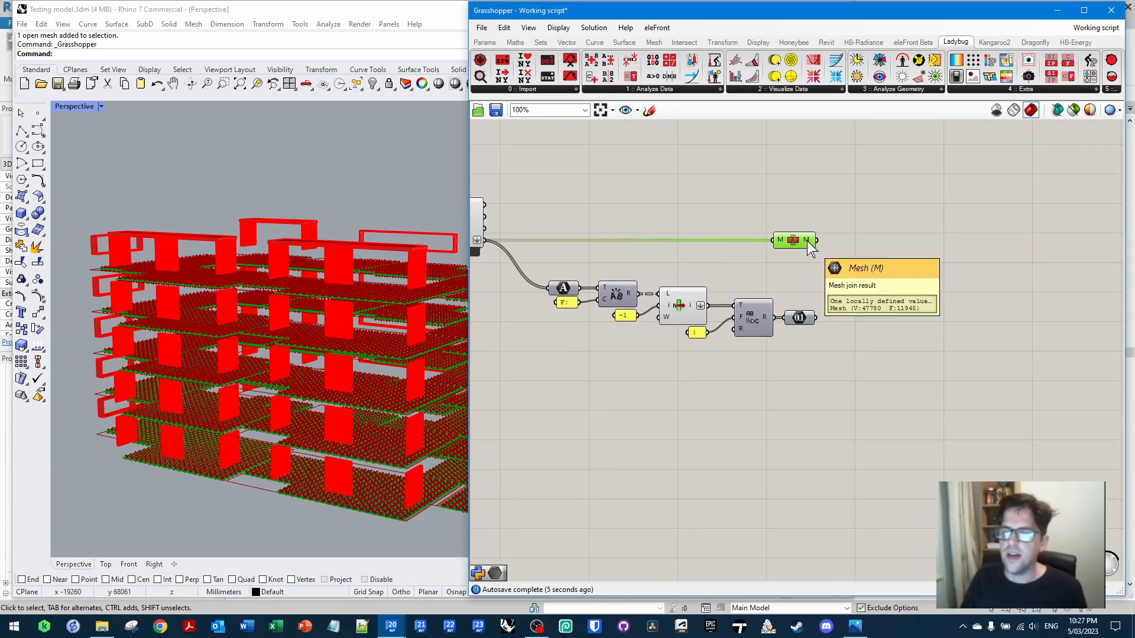
pyautogui.moveTo(810, 247)
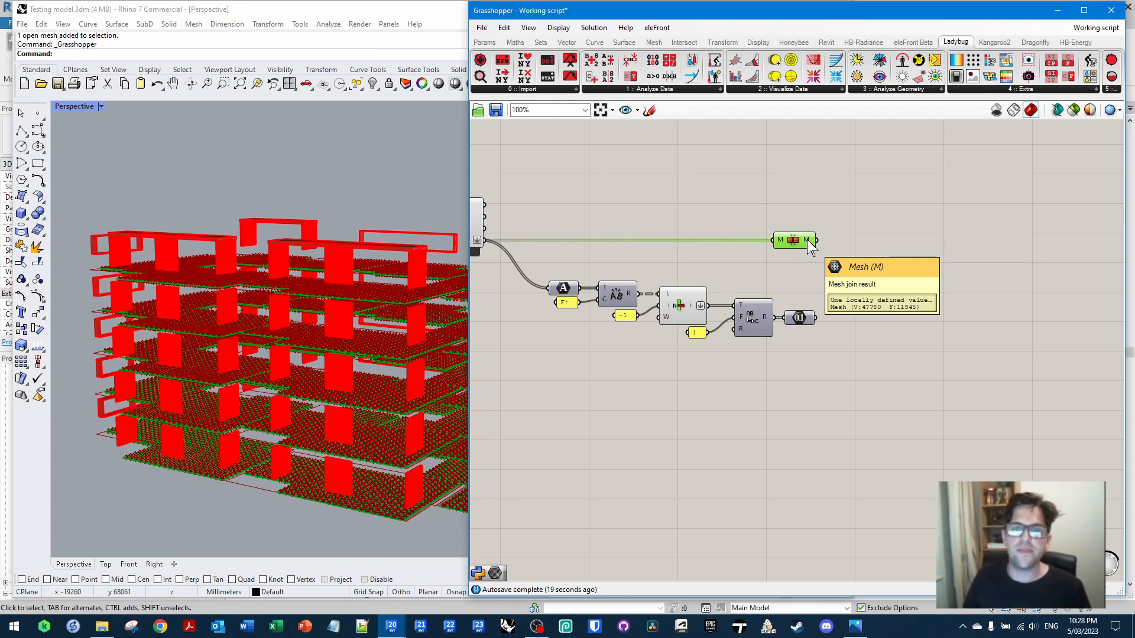
# Turn off the viewport preview of the Ladybug grid-generating component
pyautogui.moveTo(840, 324); pyautogui.dragTo(983, 285, button='right')
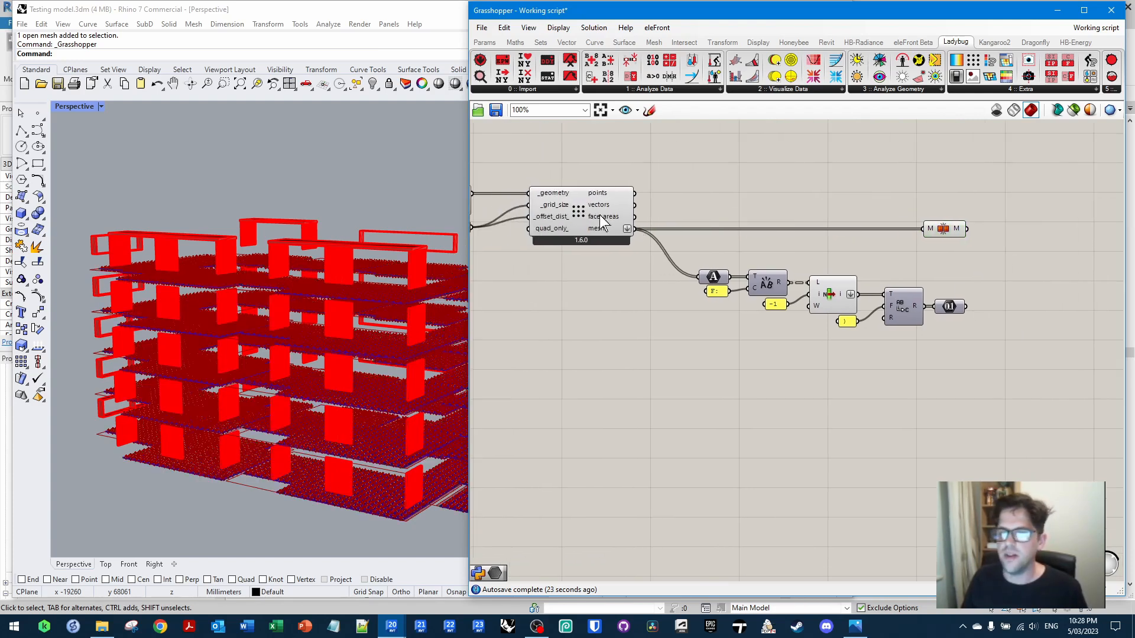
pyautogui.click(581, 216)
pyautogui.rightClick(579, 211)
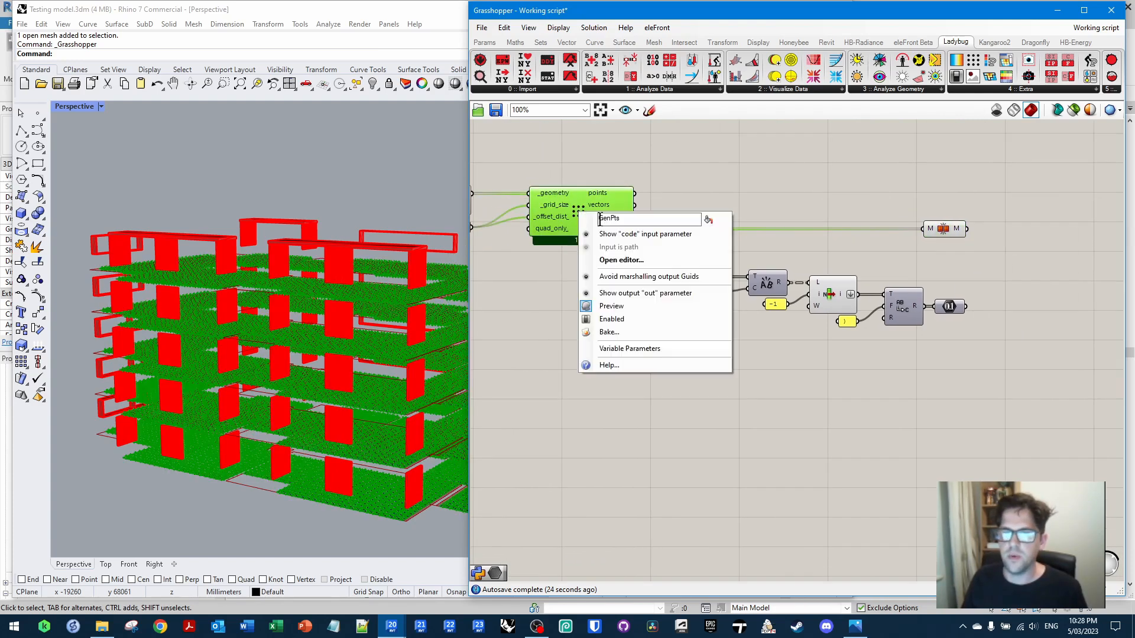
pyautogui.click(632, 307)
# Group the whole chain of components from the button to the Number parameter and save the script
pyautogui.scroll(-1, 1020, 295)
pyautogui.scroll(-2, 1014, 295)
pyautogui.moveTo(1051, 342); pyautogui.dragTo(540, 200)
pyautogui.rightClick(610, 181)
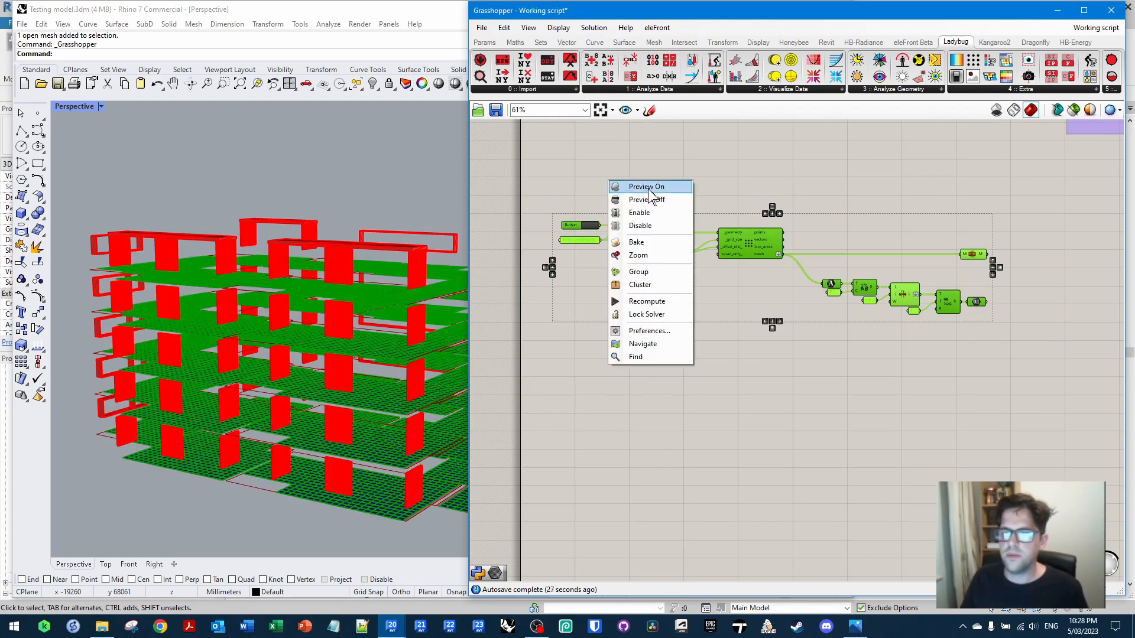
pyautogui.click(662, 271)
pyautogui.moveTo(884, 207)
pyautogui.mouseDown(button='right')
pyautogui.moveTo(760, 237)
pyautogui.moveTo(831, 206)
pyautogui.moveTo(905, 201)
pyautogui.mouseUp(button='right')
pyautogui.rightClick(779, 255)
pyautogui.rightClick(857, 256)
pyautogui.moveTo(866, 234); pyautogui.dragTo(859, 236)
pyautogui.click(901, 189)
pyautogui.hotkey('ctrl', 's')
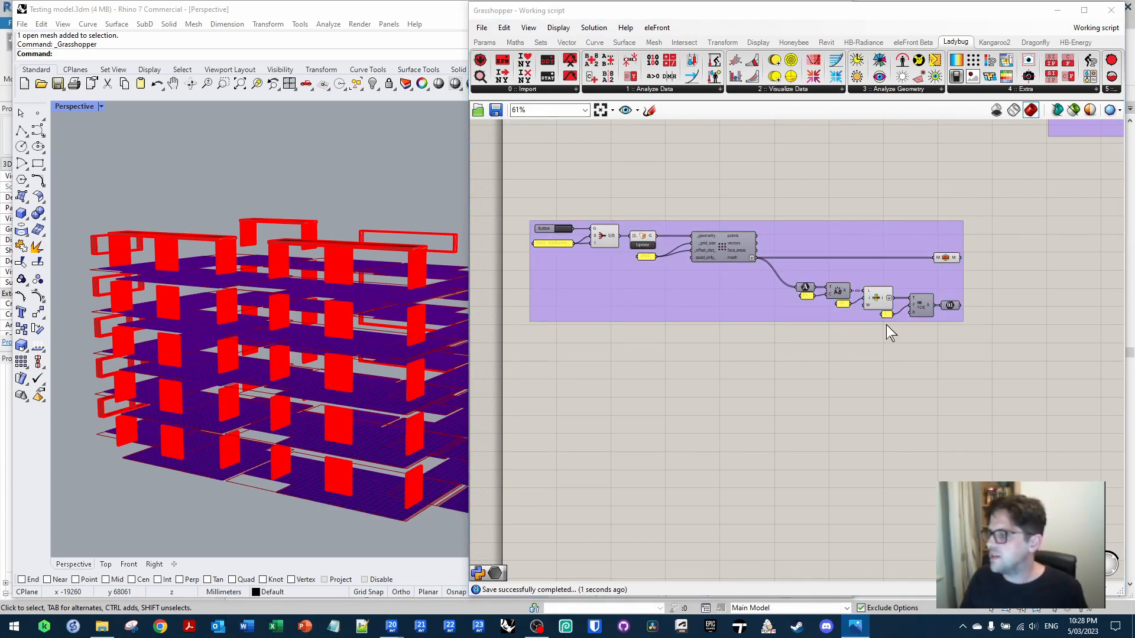
pyautogui.click(810, 226)
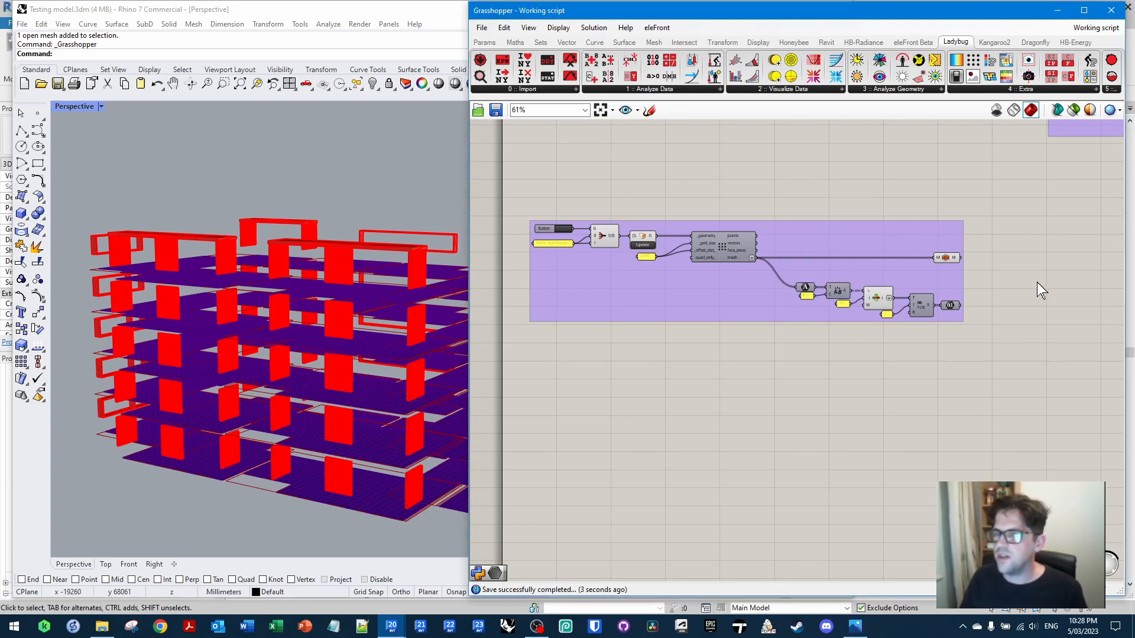
# Place an LB Analysis Period component in the empty canvas area beyond the new group
pyautogui.moveTo(1036, 282); pyautogui.dragTo(821, 85, button='right')
pyautogui.click(679, 89)
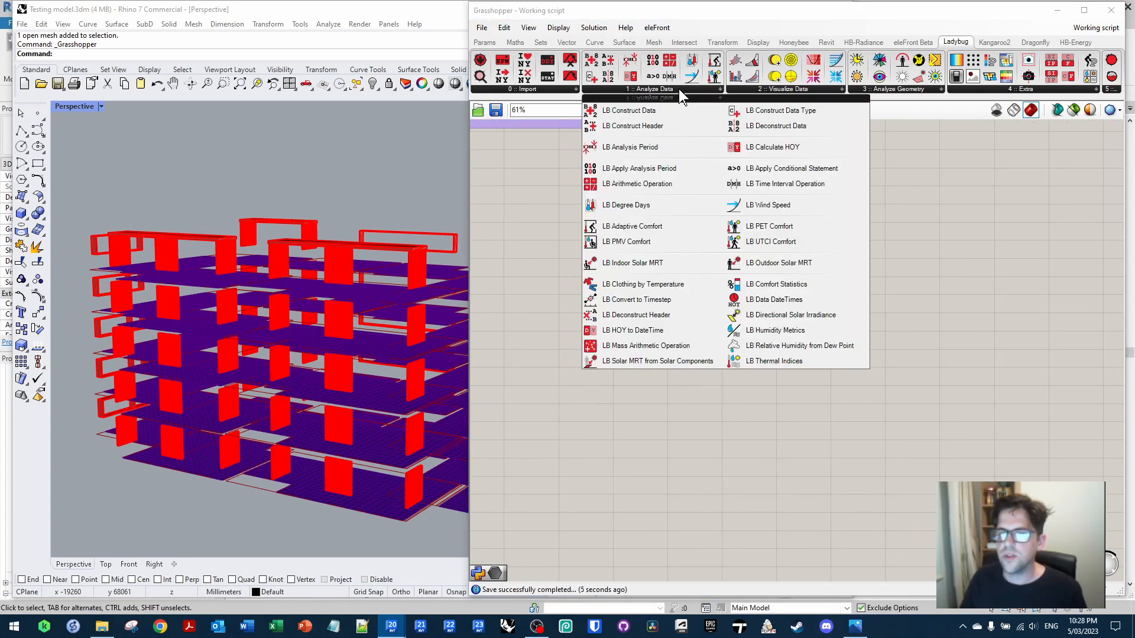
pyautogui.click(662, 149)
pyautogui.click(709, 214)
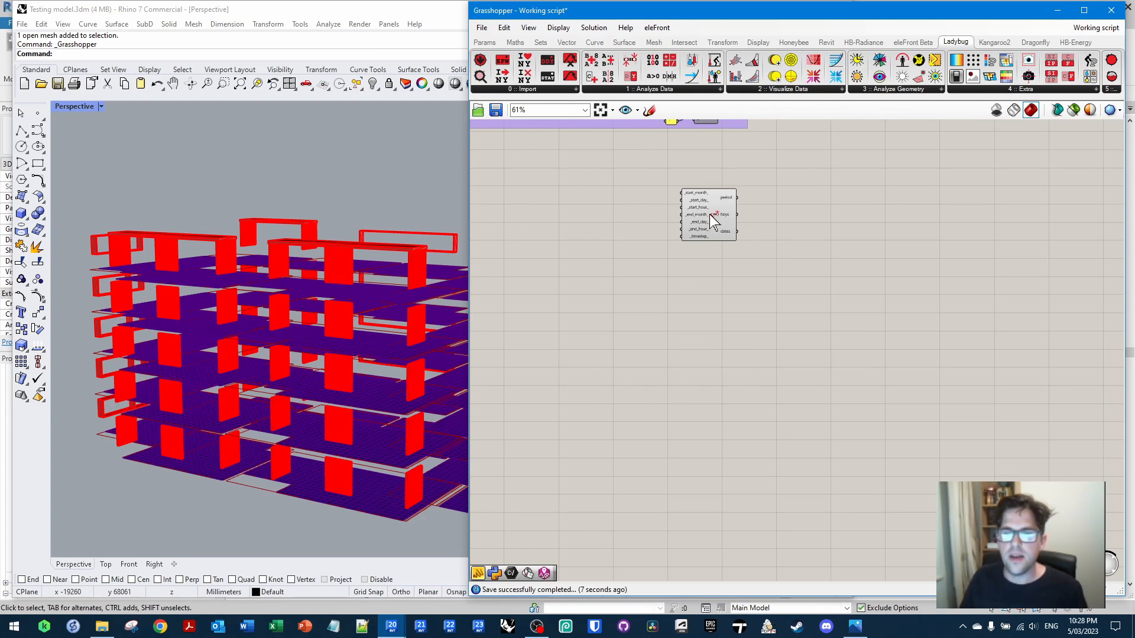
pyautogui.scroll(5, 711, 215)
pyautogui.moveTo(520, 197); pyautogui.dragTo(749, 205, button='right')
pyautogui.doubleClick(742, 184)
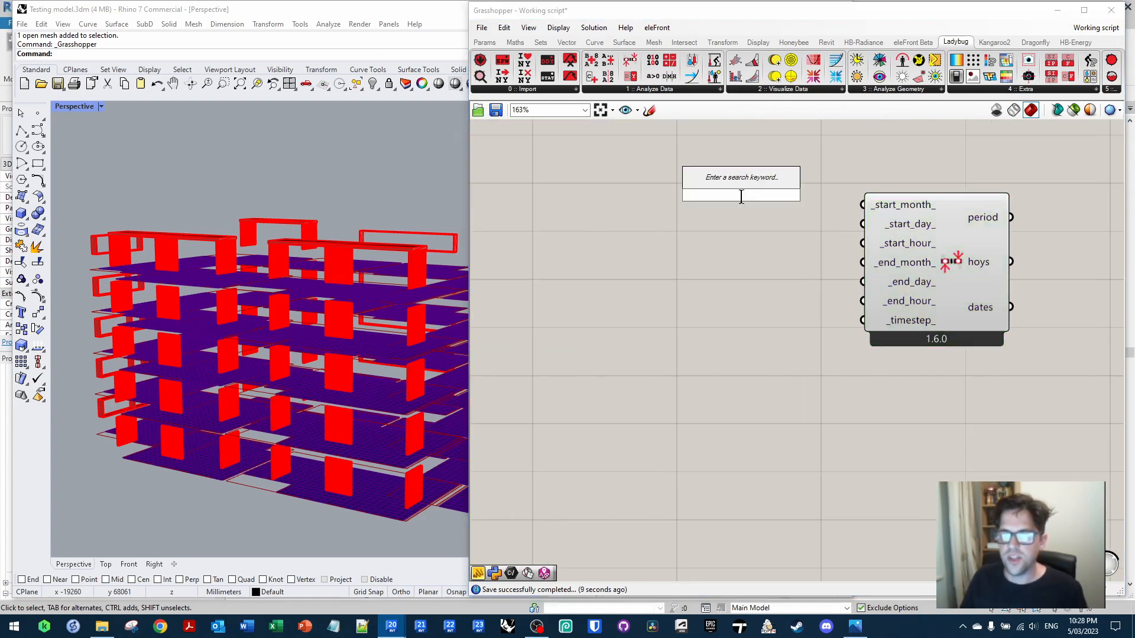
pyautogui.write('//1<6<12')
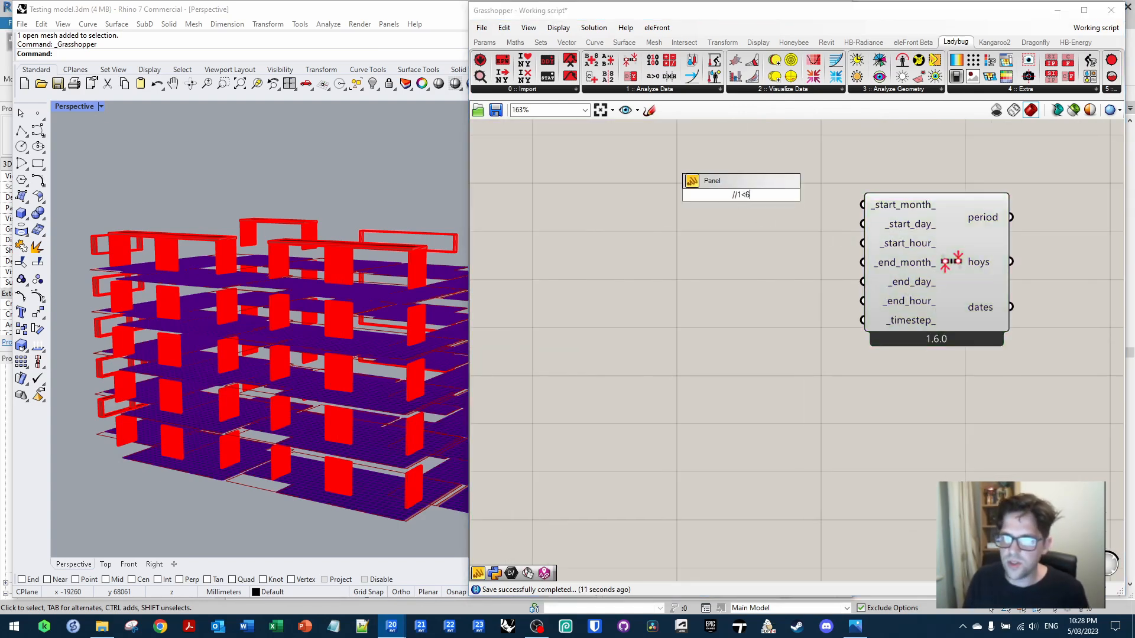
pyautogui.press('Return')
pyautogui.press('Delete')
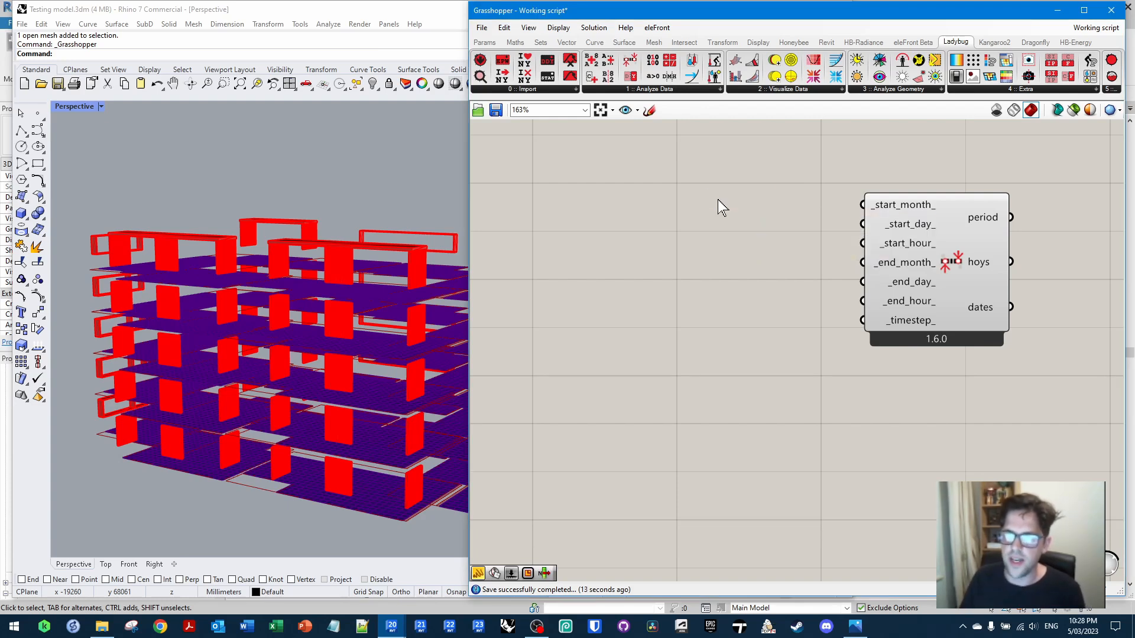
# Create a number slider from 1 to 12 set to 6 and connect it to both _start_month_ and _end_month_
pyautogui.doubleClick(717, 200)
pyautogui.write('1<6<')
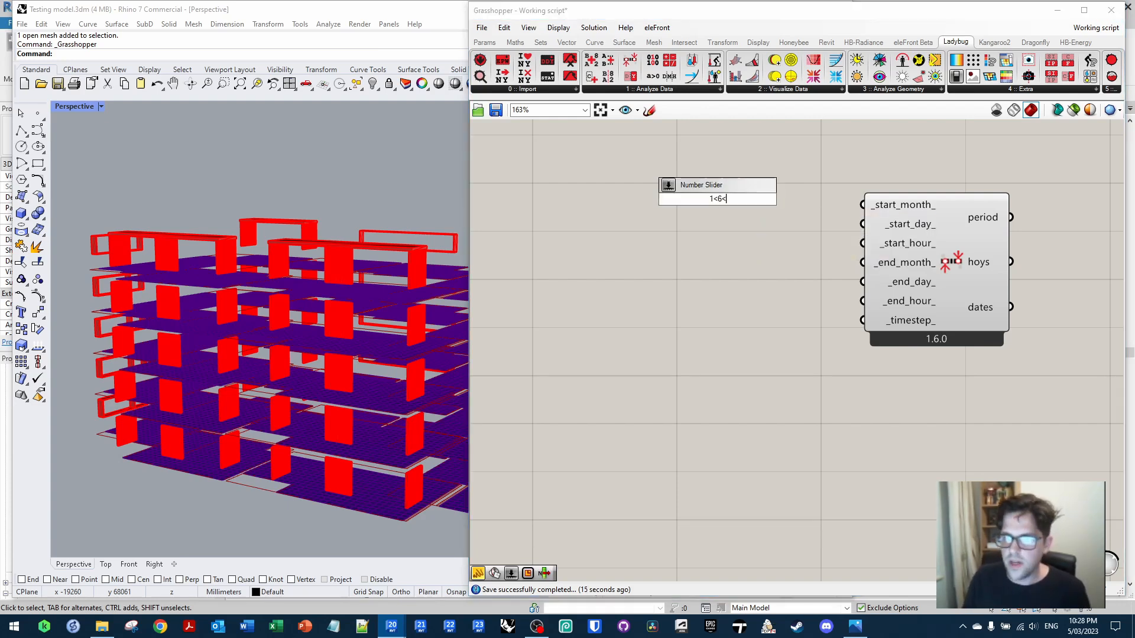
pyautogui.write('12')
pyautogui.press('Return')
pyautogui.moveTo(796, 199); pyautogui.dragTo(869, 204)
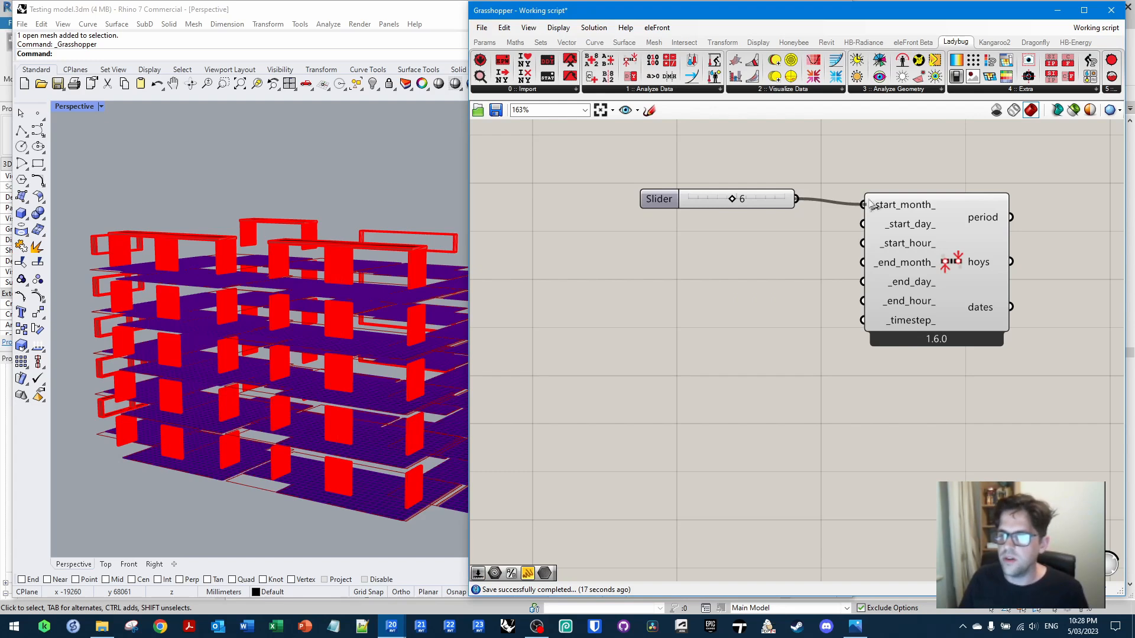
pyautogui.moveTo(863, 262); pyautogui.dragTo(838, 201)
pyautogui.moveTo(663, 204); pyautogui.dragTo(643, 209)
pyautogui.click(707, 232)
# Create a number slider from 1 to 31 set to 21 and connect it to both _start_day_ and _end_day_
pyautogui.doubleClick(677, 272)
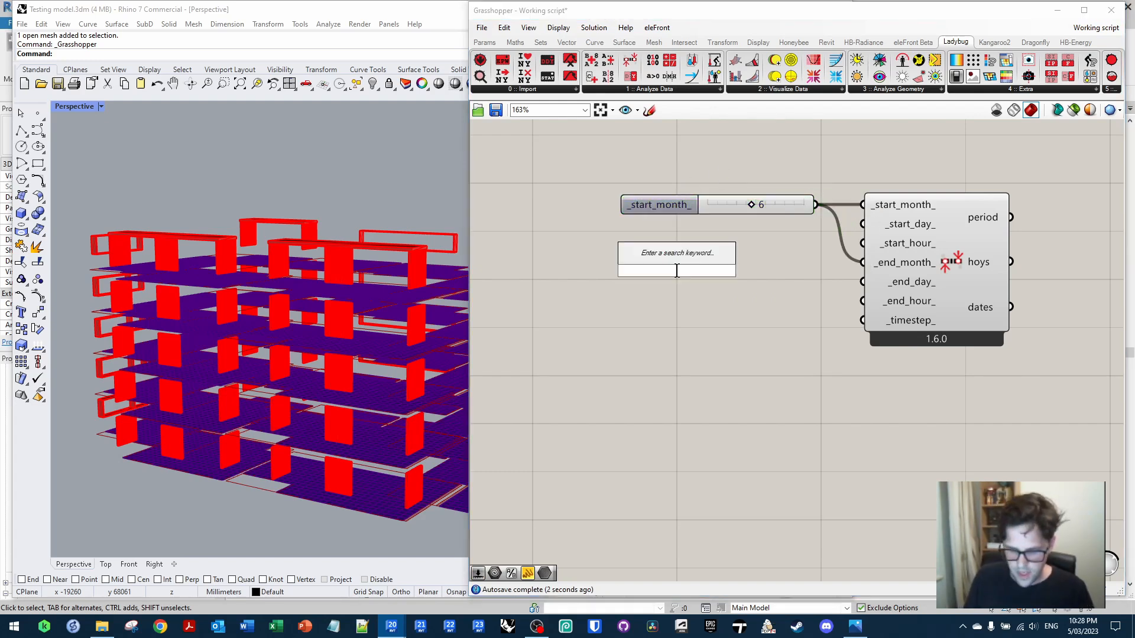
pyautogui.write('1<2')
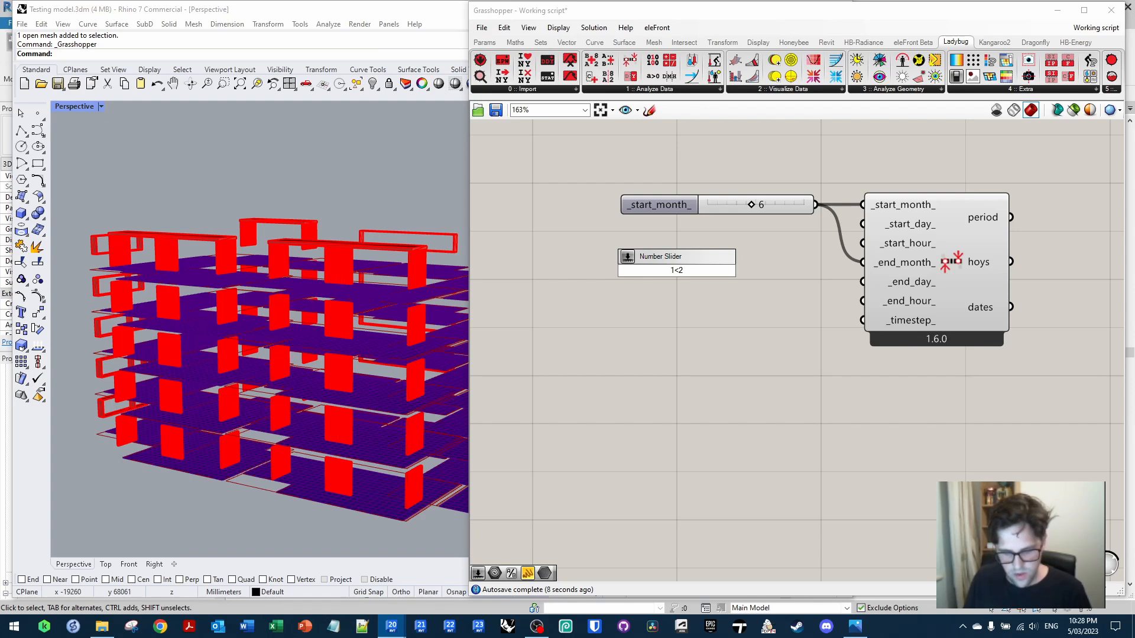
pyautogui.write('1<31')
pyautogui.press('Return')
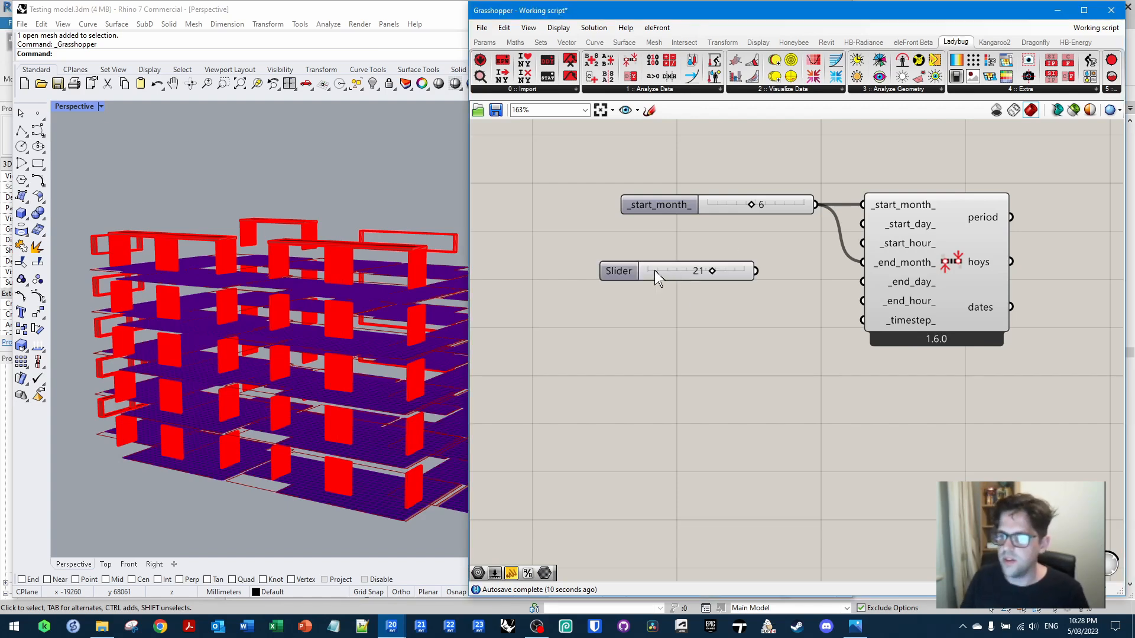
pyautogui.moveTo(755, 270); pyautogui.dragTo(862, 281)
pyautogui.moveTo(652, 266); pyautogui.dragTo(681, 230)
pyautogui.moveTo(926, 258); pyautogui.dragTo(952, 258)
pyautogui.click(658, 228)
# Create a number slider from 1 to 24 set to 9, connect it to _start_hour_ and place it below the day slider
pyautogui.doubleClick(722, 278)
pyautogui.write('1')
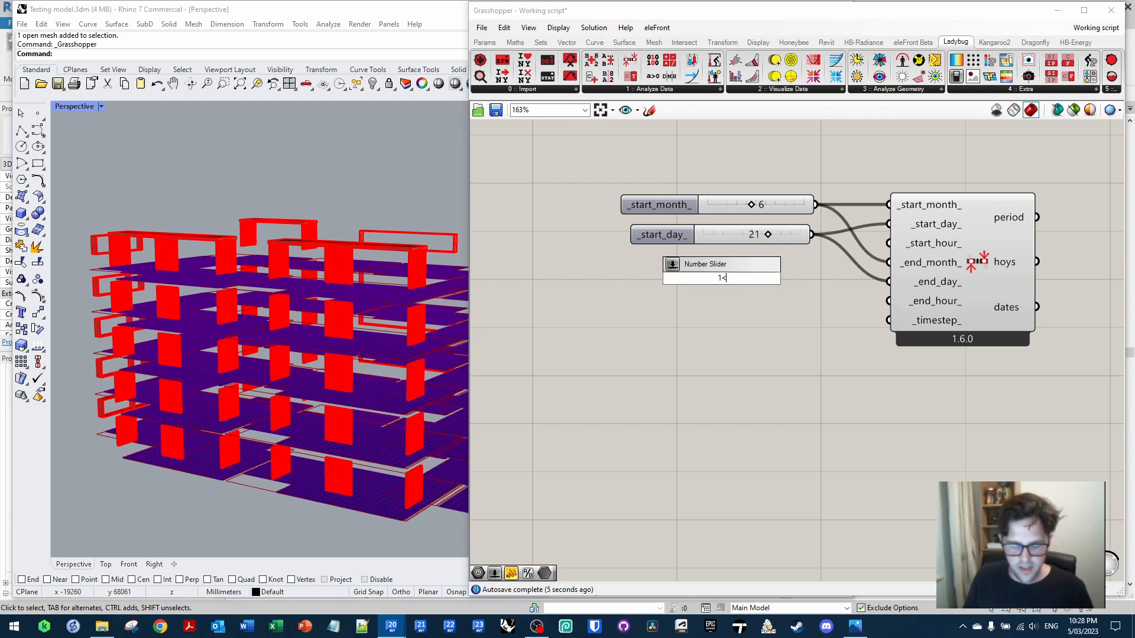
pyautogui.write('<9<24')
pyautogui.press('Return')
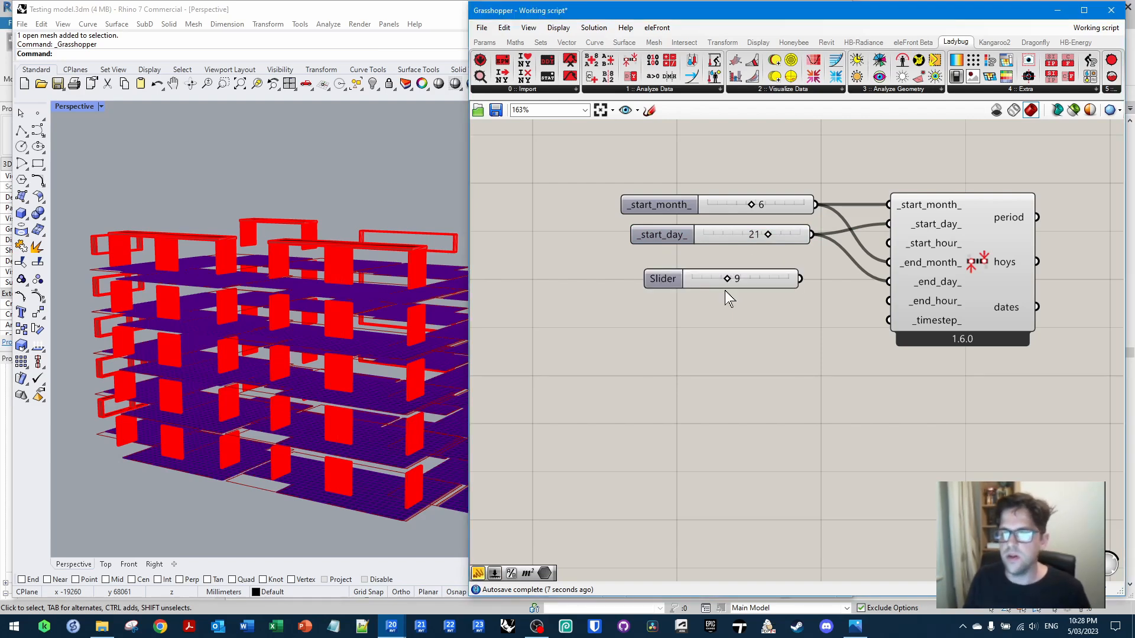
pyautogui.moveTo(804, 282); pyautogui.dragTo(888, 243)
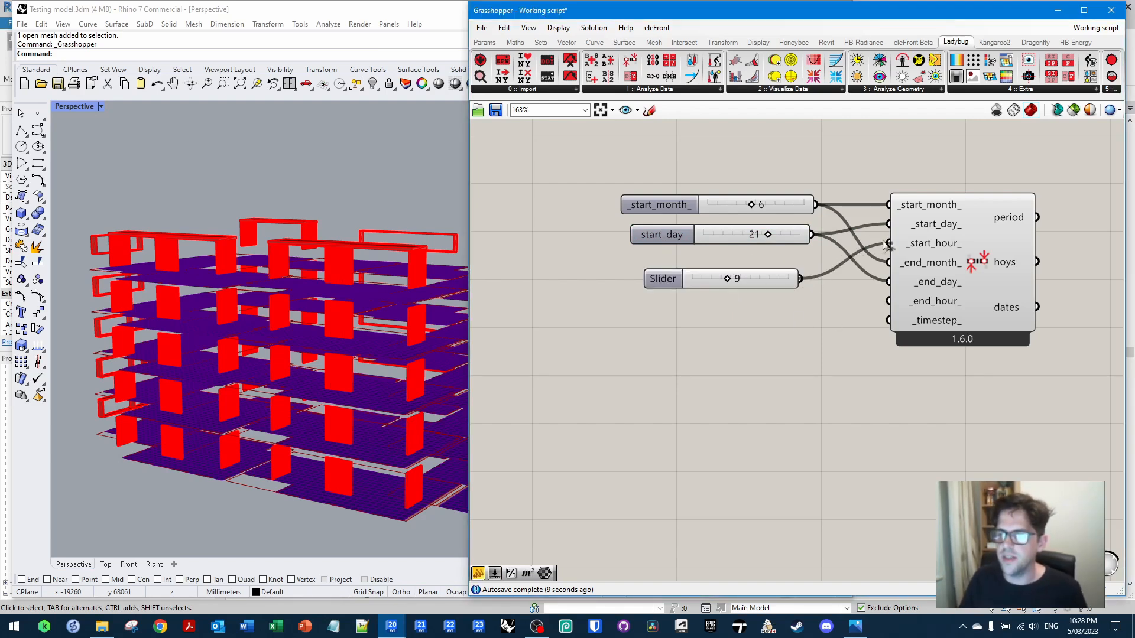
pyautogui.moveTo(689, 283); pyautogui.dragTo(658, 296)
# Duplicate the start hour slider, connect the copy to _end_hour_ and tidy the column of sliders
pyautogui.hotkey('ctrl', 'c')
pyautogui.hotkey('ctrl', 'v')
pyautogui.moveTo(814, 295); pyautogui.dragTo(888, 301)
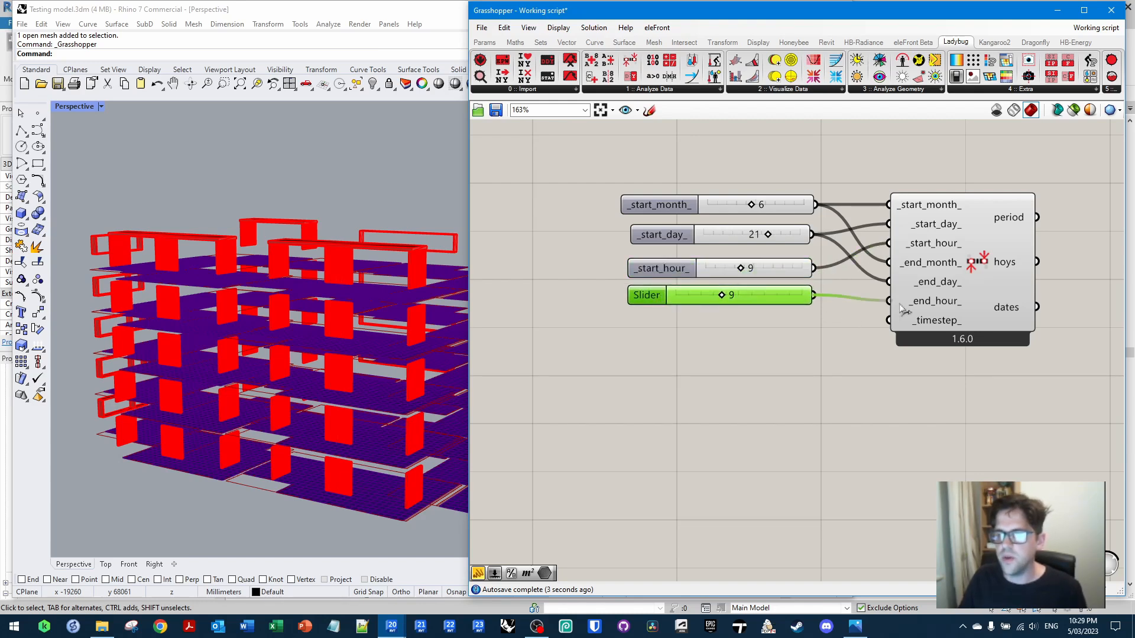
pyautogui.moveTo(671, 293); pyautogui.dragTo(665, 281)
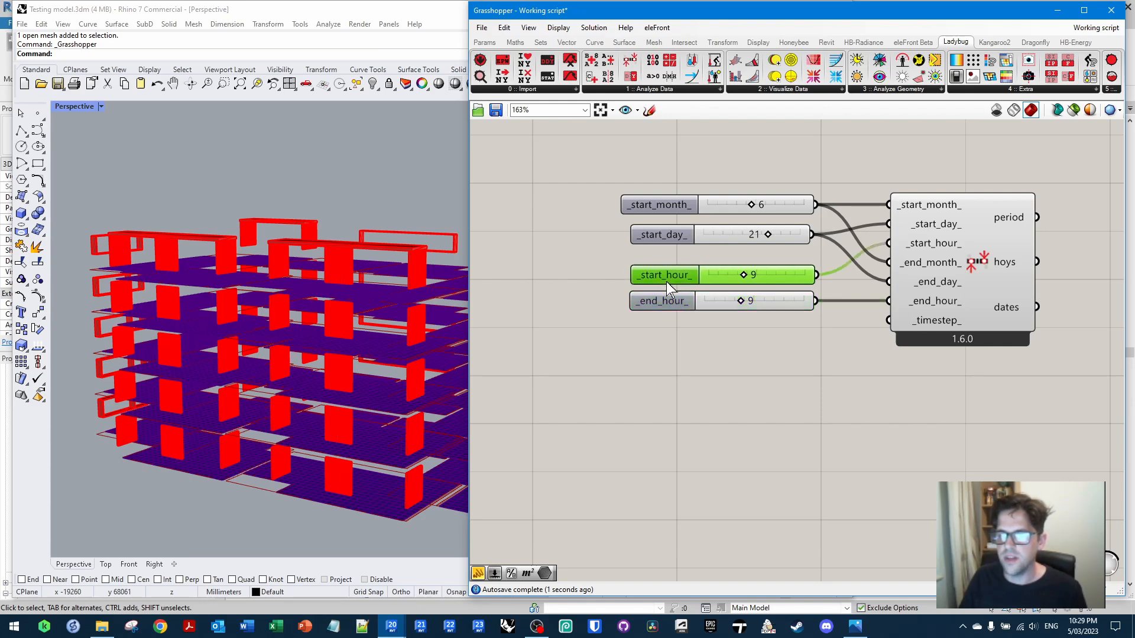
pyautogui.moveTo(669, 234)
pyautogui.mouseDown()
pyautogui.moveTo(653, 215)
pyautogui.moveTo(646, 236)
pyautogui.mouseUp()
pyautogui.click(857, 363)
# Create a panel with the value 4 and connect it to the Analysis Period's _timestep_ input
pyautogui.moveTo(925, 324); pyautogui.dragTo(872, 260, button='right')
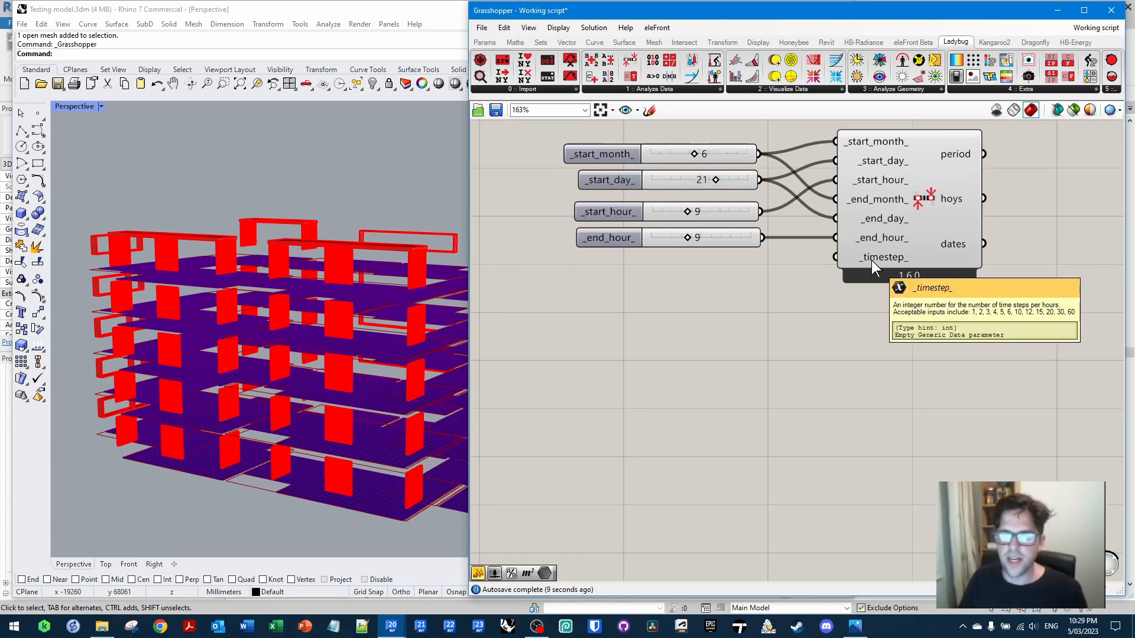
pyautogui.doubleClick(737, 297)
pyautogui.write('4')
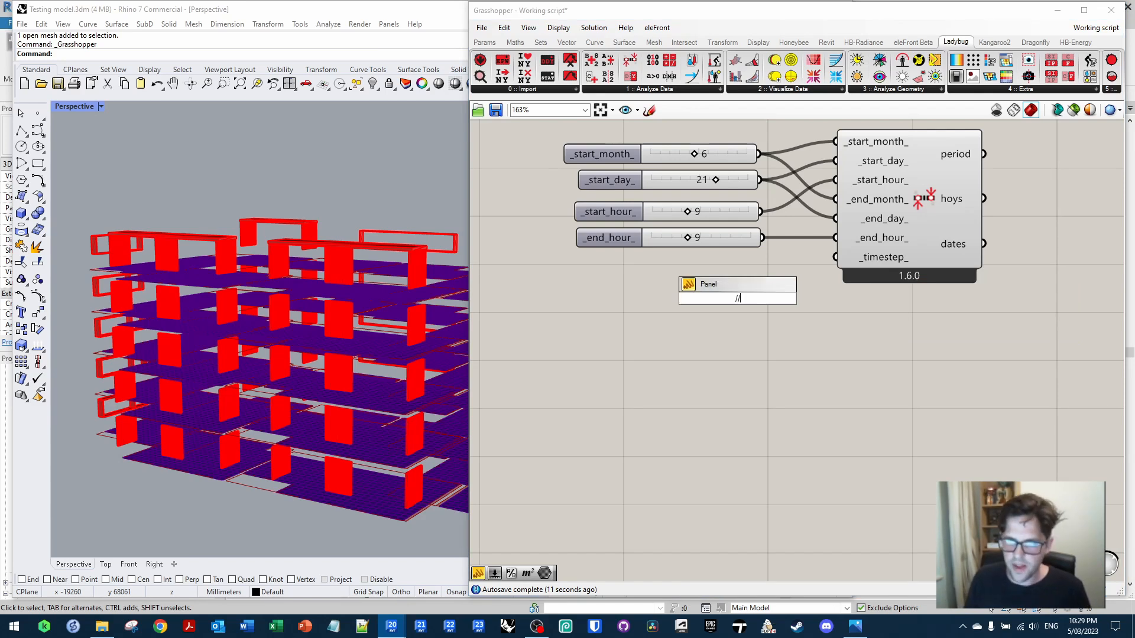
pyautogui.press('Return')
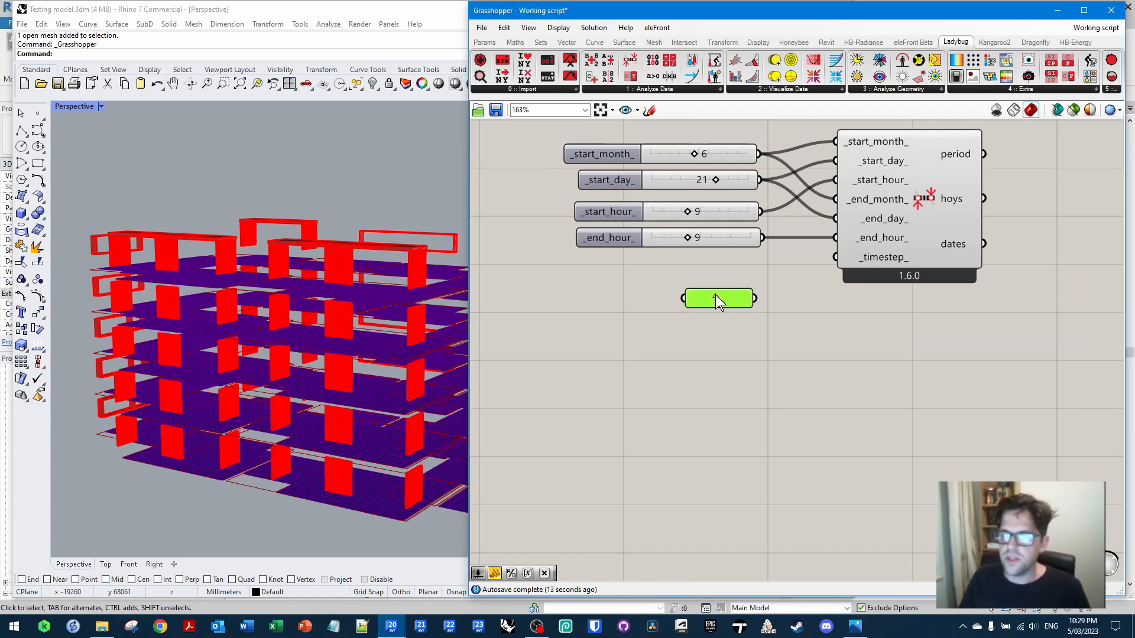
pyautogui.moveTo(761, 267); pyautogui.dragTo(835, 257)
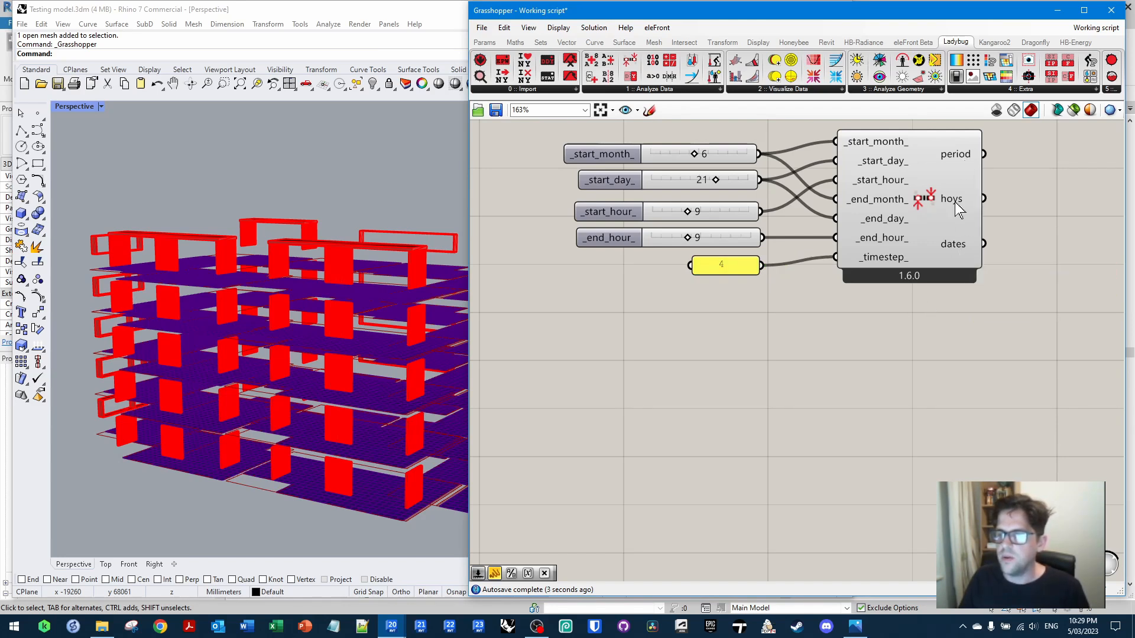
# Set the _end_hour_ slider to 15
pyautogui.moveTo(956, 196)
pyautogui.moveTo(928, 278); pyautogui.dragTo(833, 358, button='right')
pyautogui.doubleClick(621, 278)
pyautogui.write('15')
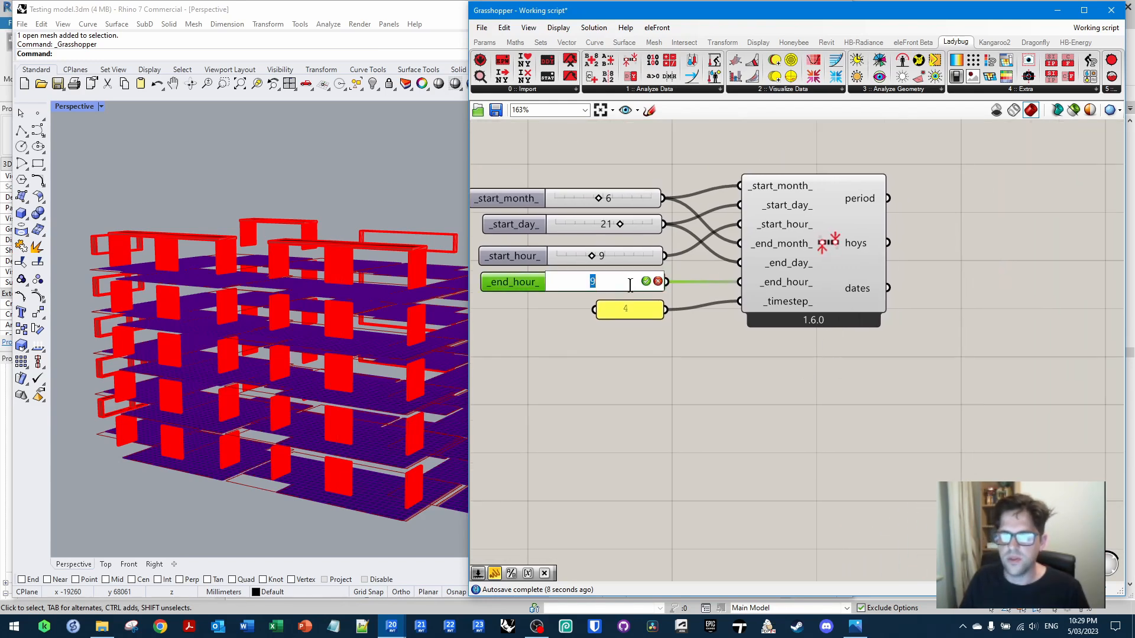
pyautogui.press('Return')
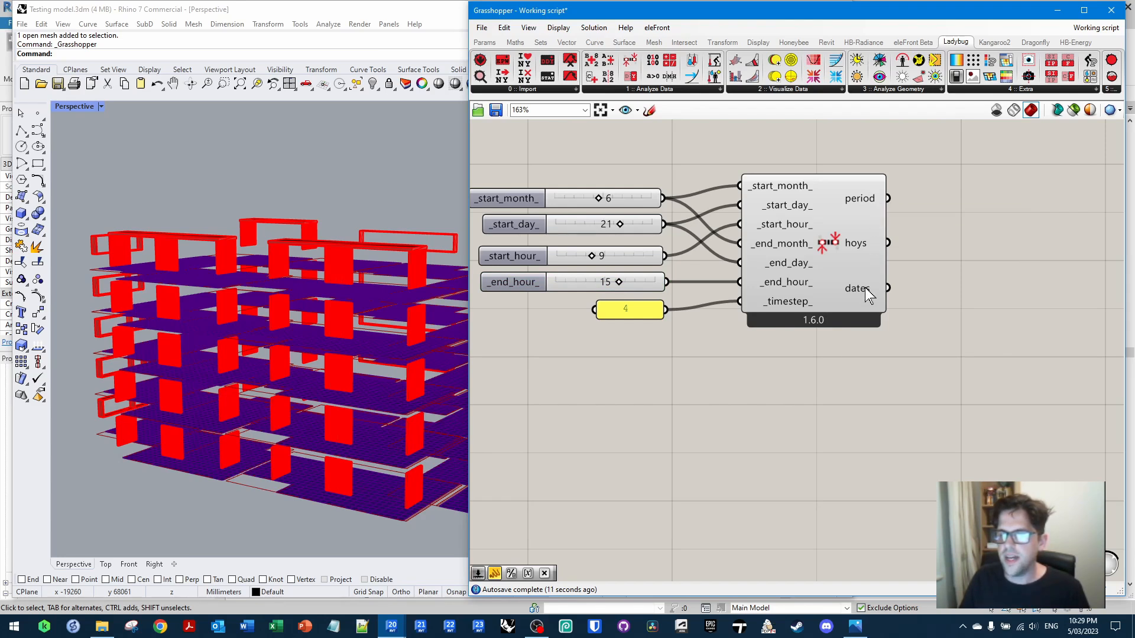
# Place a Ladybug Import EPW component on the canvas next to the Analysis Period component
pyautogui.moveTo(858, 290)
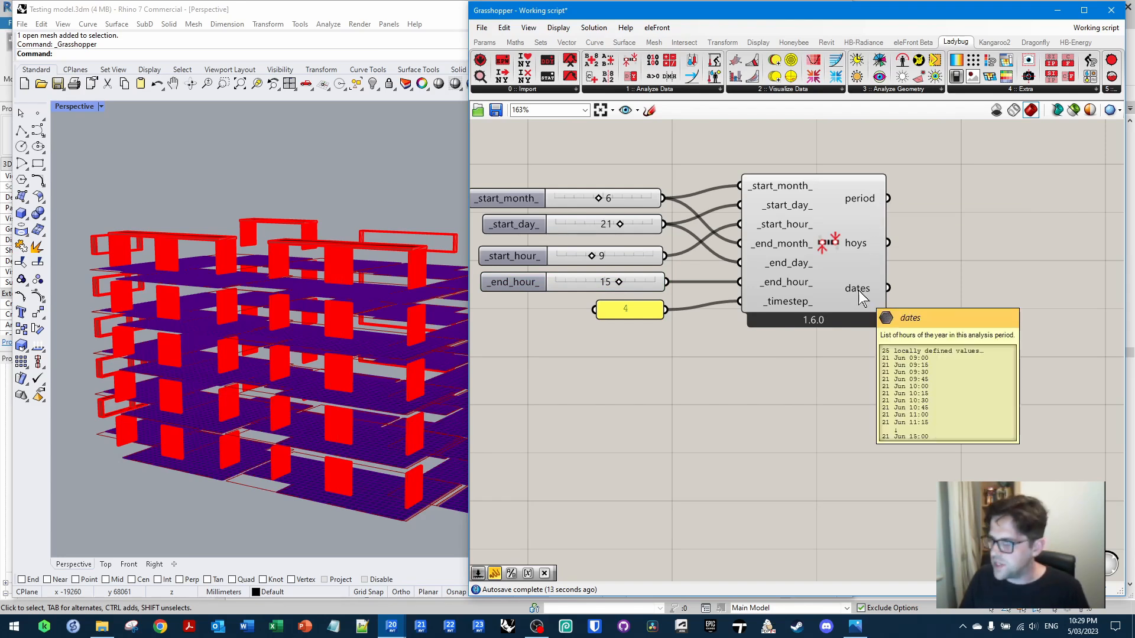
pyautogui.scroll(-2, 858, 290)
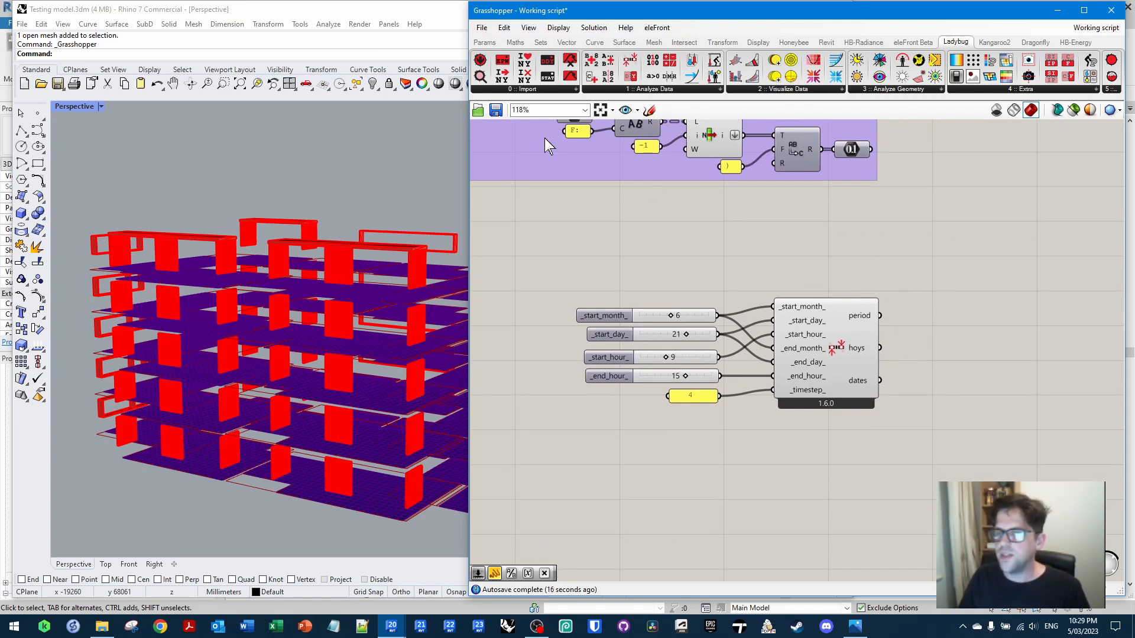
pyautogui.click(515, 87)
pyautogui.moveTo(543, 147); pyautogui.dragTo(999, 291)
pyautogui.scroll(5, 746, 210)
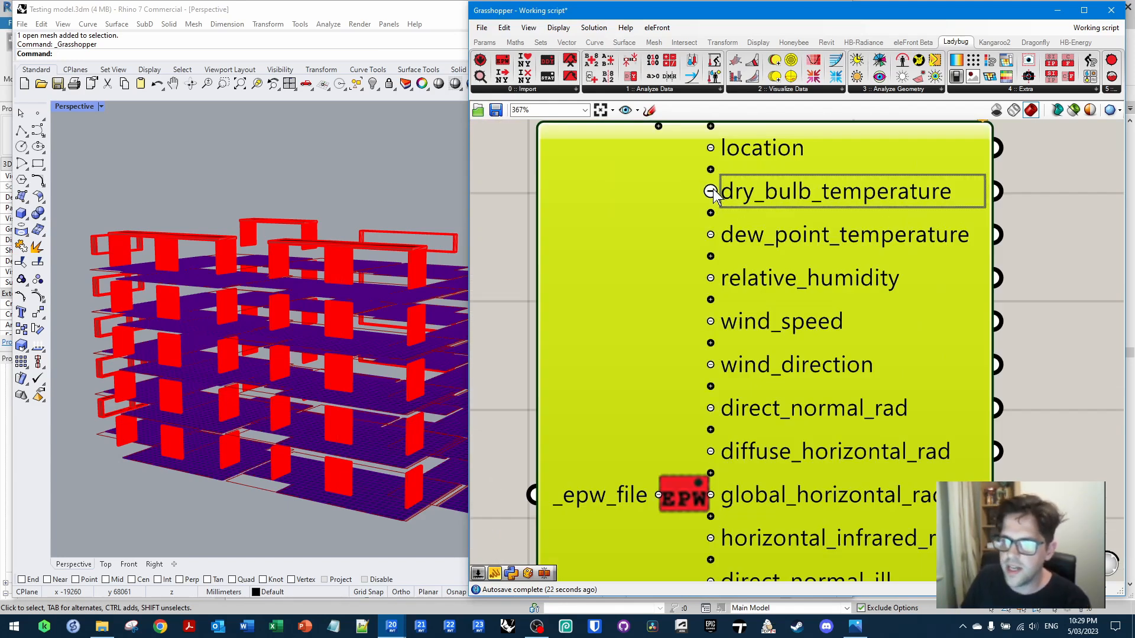
# Remove every output except location from the Import EPW component
pyautogui.click(714, 190)
pyautogui.click(712, 212)
pyautogui.click(712, 213)
pyautogui.click(711, 248)
pyautogui.click(713, 277)
pyautogui.click(714, 302)
pyautogui.click(713, 322)
pyautogui.click(711, 343)
pyautogui.click(711, 364)
pyautogui.moveTo(737, 407); pyautogui.dragTo(713, 228, button='right')
pyautogui.click(713, 230)
pyautogui.click(715, 254)
pyautogui.click(714, 274)
pyautogui.click(714, 296)
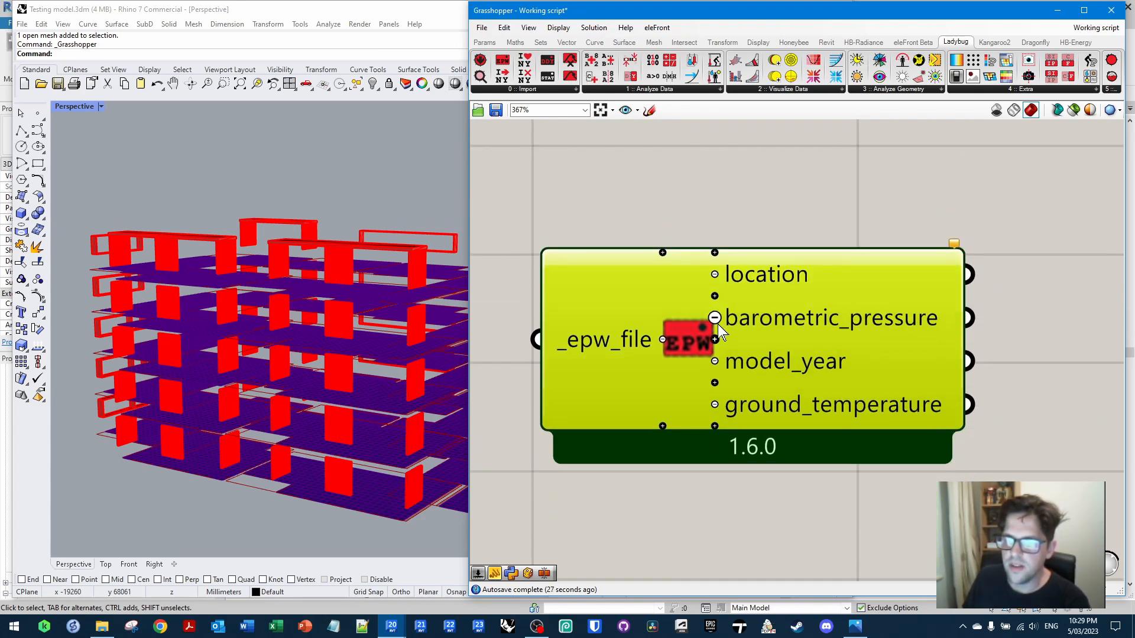
pyautogui.click(714, 317)
pyautogui.click(714, 339)
pyautogui.click(714, 361)
pyautogui.scroll(-6, 791, 335)
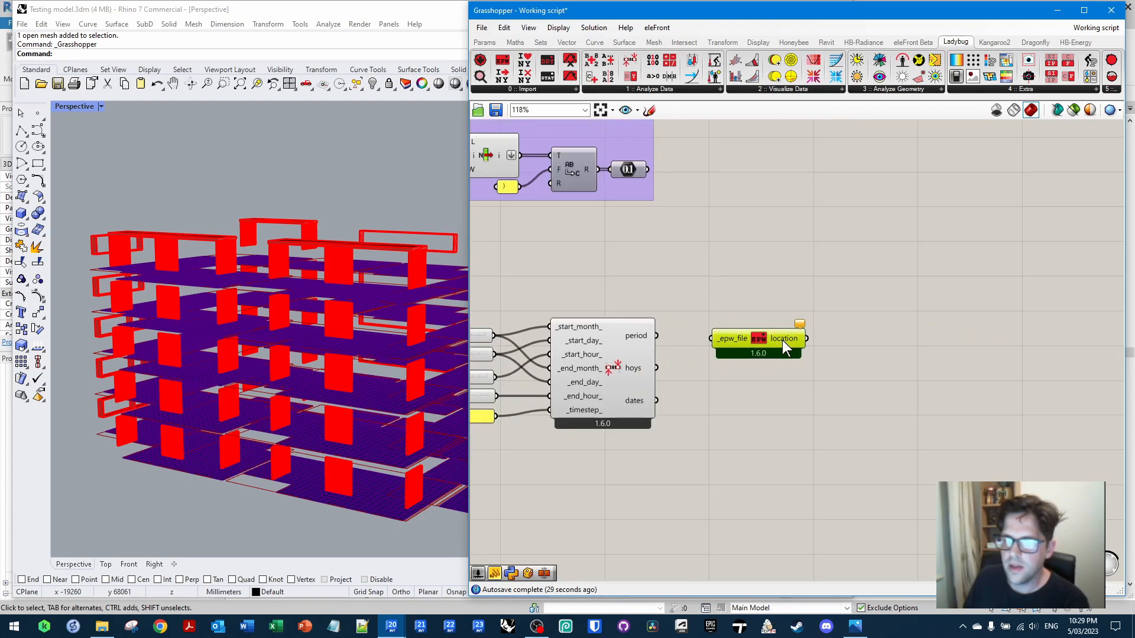
# Position the Import EPW component above the Analysis Period and add a File Path parameter beside its _epw_file input
pyautogui.moveTo(921, 327); pyautogui.dragTo(770, 267)
pyautogui.doubleClick(599, 223)
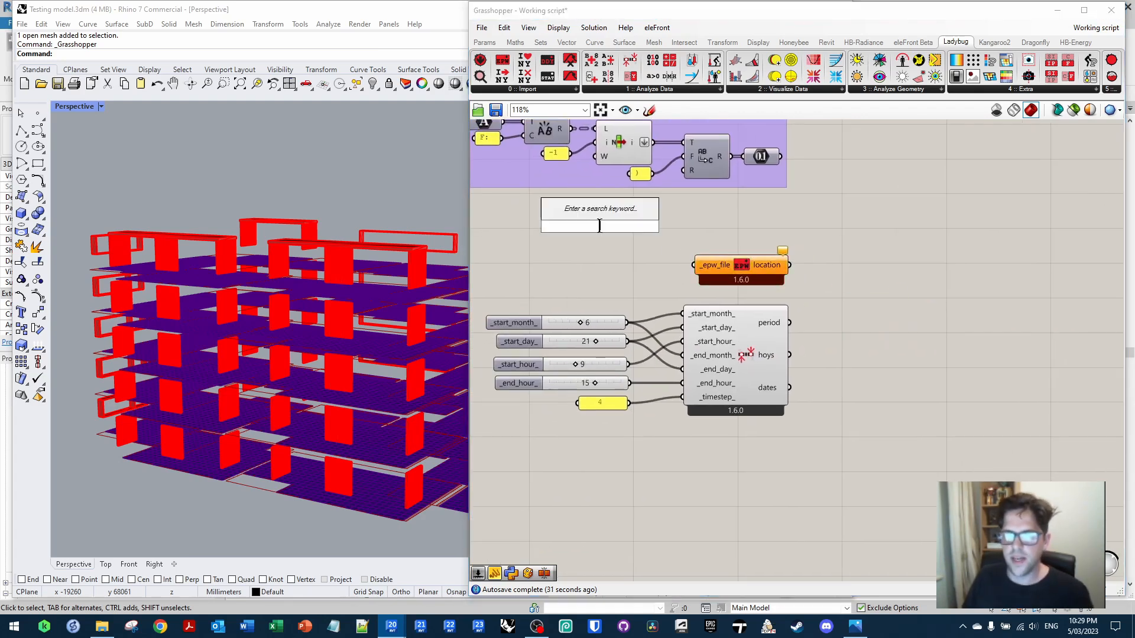
pyautogui.write('fILE PAT')
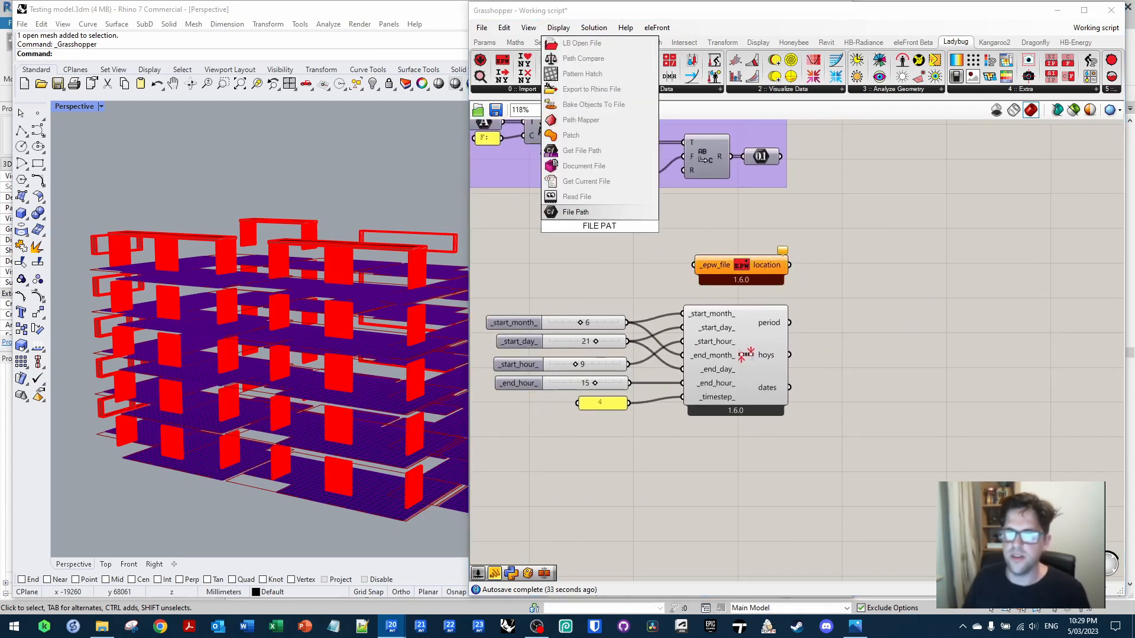
pyautogui.press('Return')
pyautogui.moveTo(596, 224); pyautogui.dragTo(642, 264)
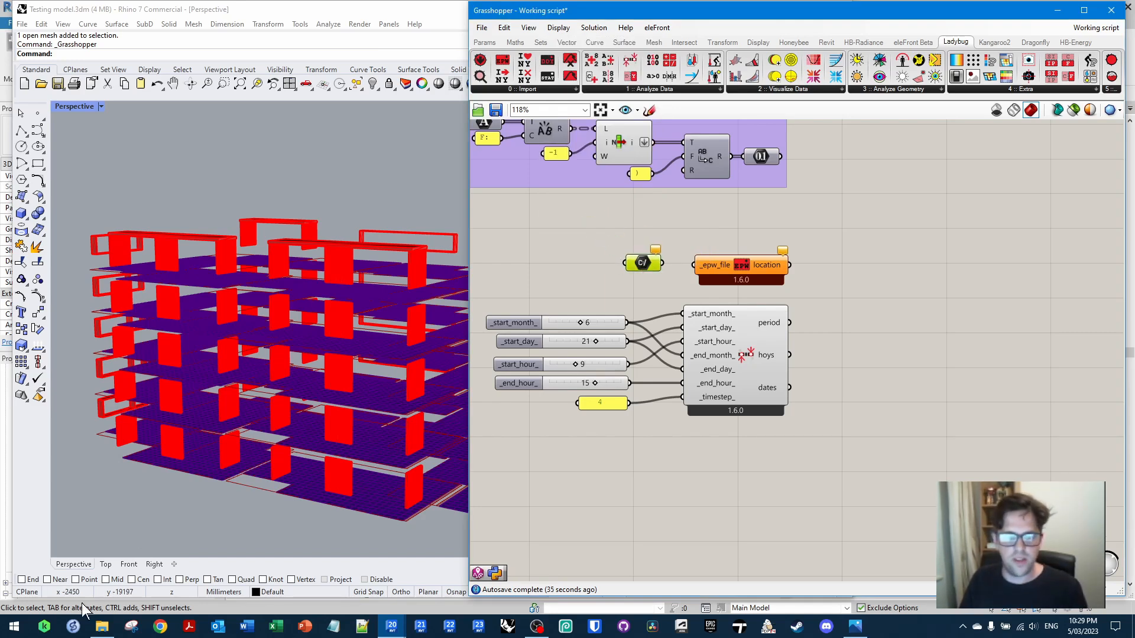
# Switch to Chrome, search for LADYBUG WEATHER FILES and open the Ladybug epwmap page
pyautogui.click(160, 626)
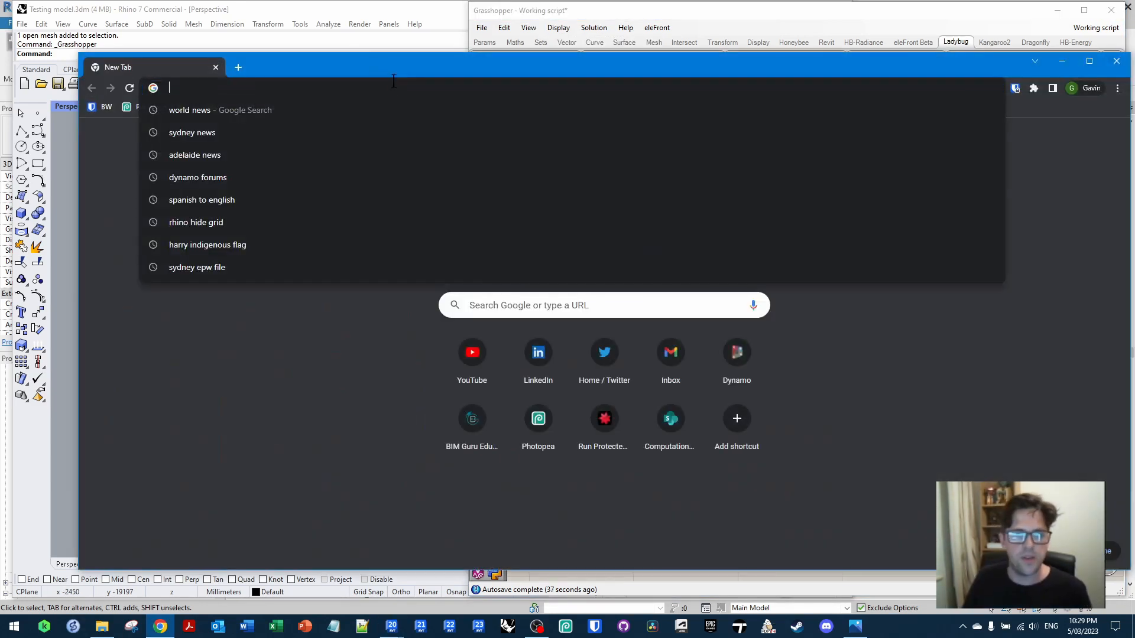
pyautogui.write('LADYBUG ')
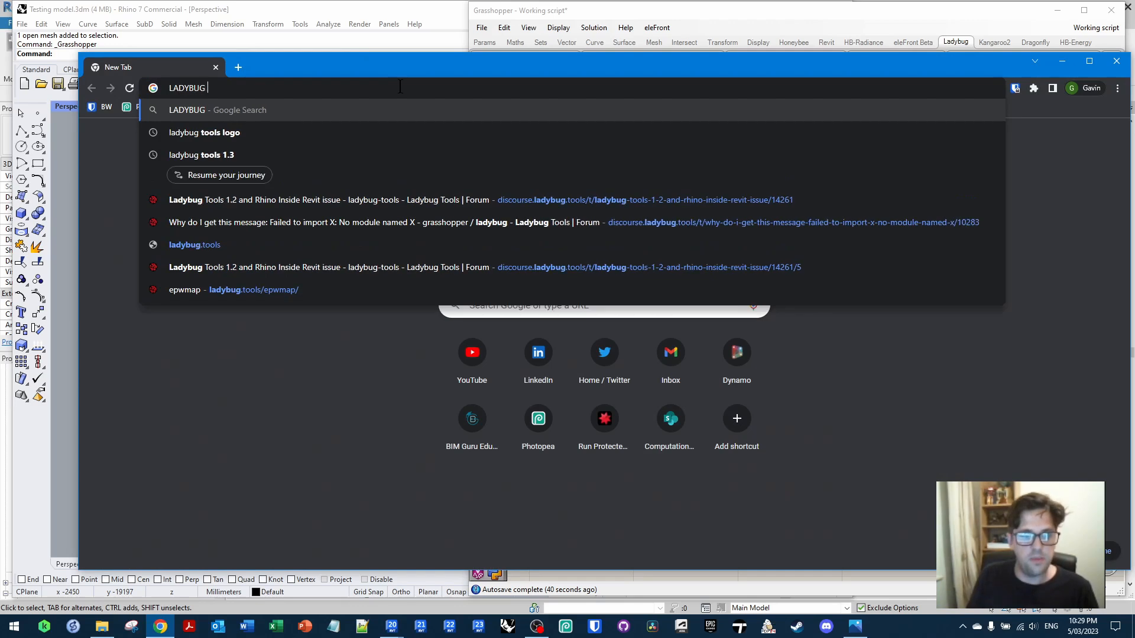
pyautogui.write('WEATHER FILES')
pyautogui.press('Return')
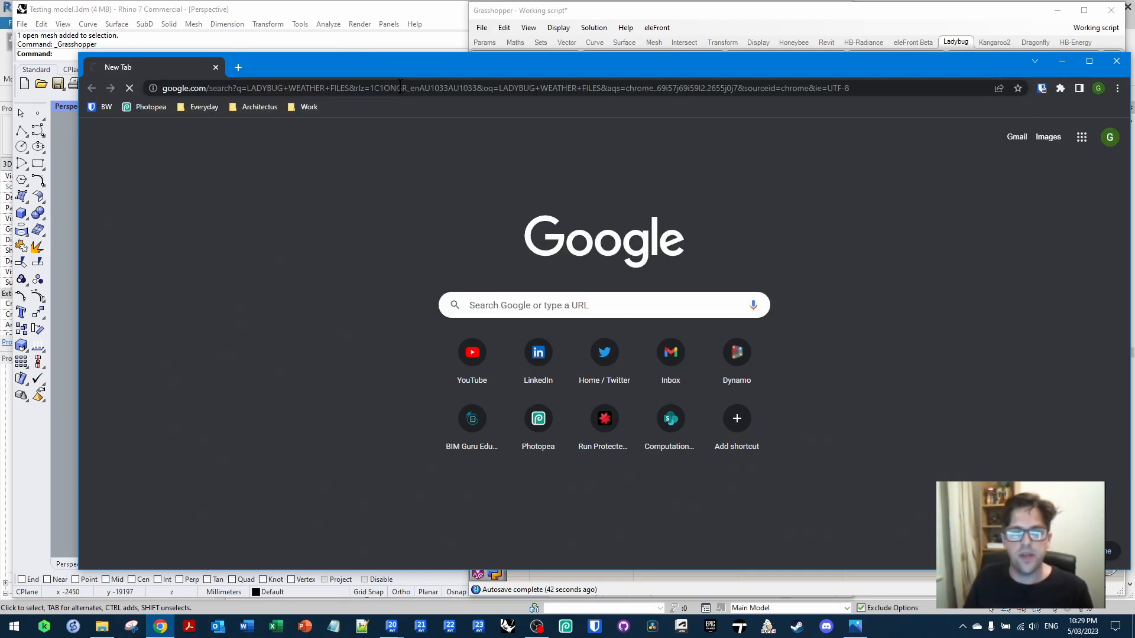
pyautogui.click(278, 260)
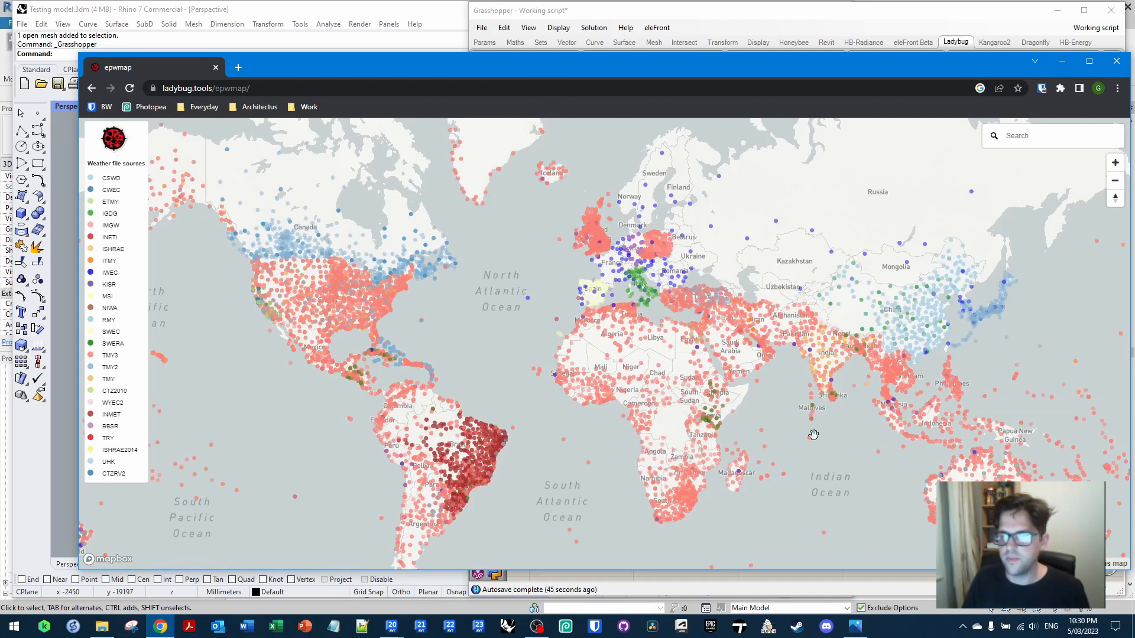
# Find the IWEC weather station at Sydney airport on the map, show its download options, and return to Grasshopper
pyautogui.moveTo(845, 486); pyautogui.dragTo(526, 319)
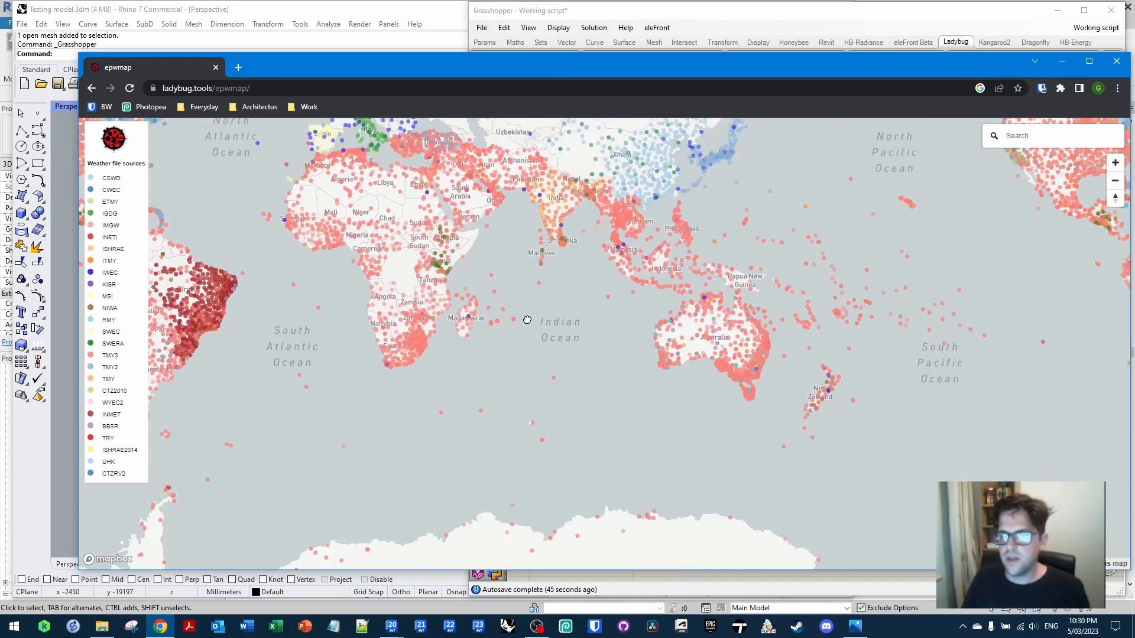
pyautogui.scroll(8, 631, 337)
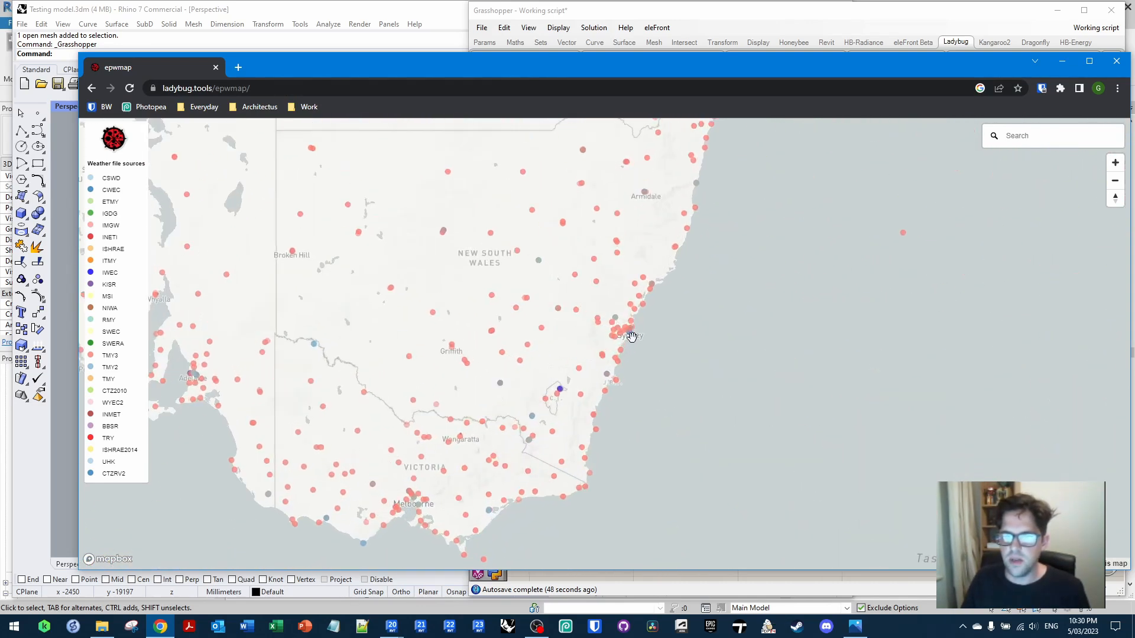
pyautogui.scroll(6, 631, 336)
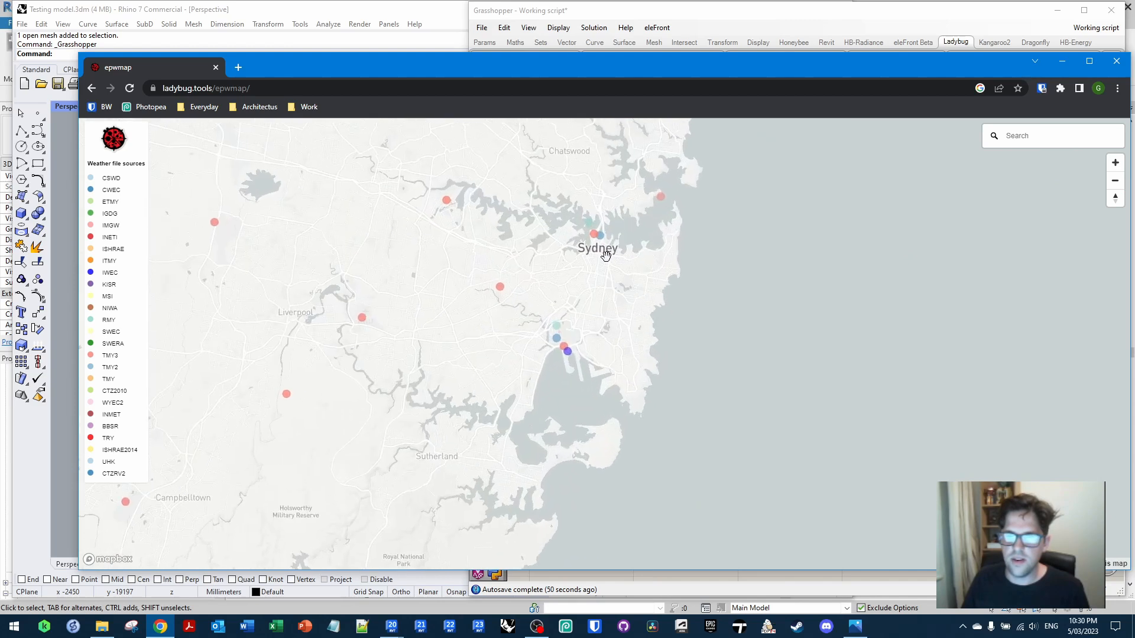
pyautogui.scroll(5, 605, 255)
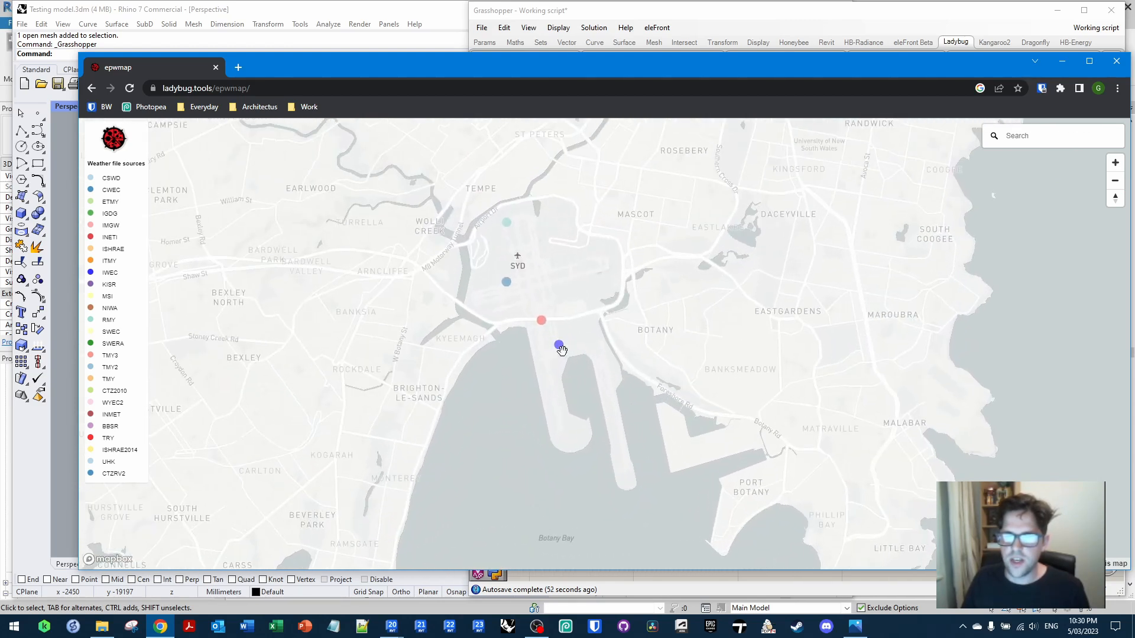
pyautogui.click(558, 348)
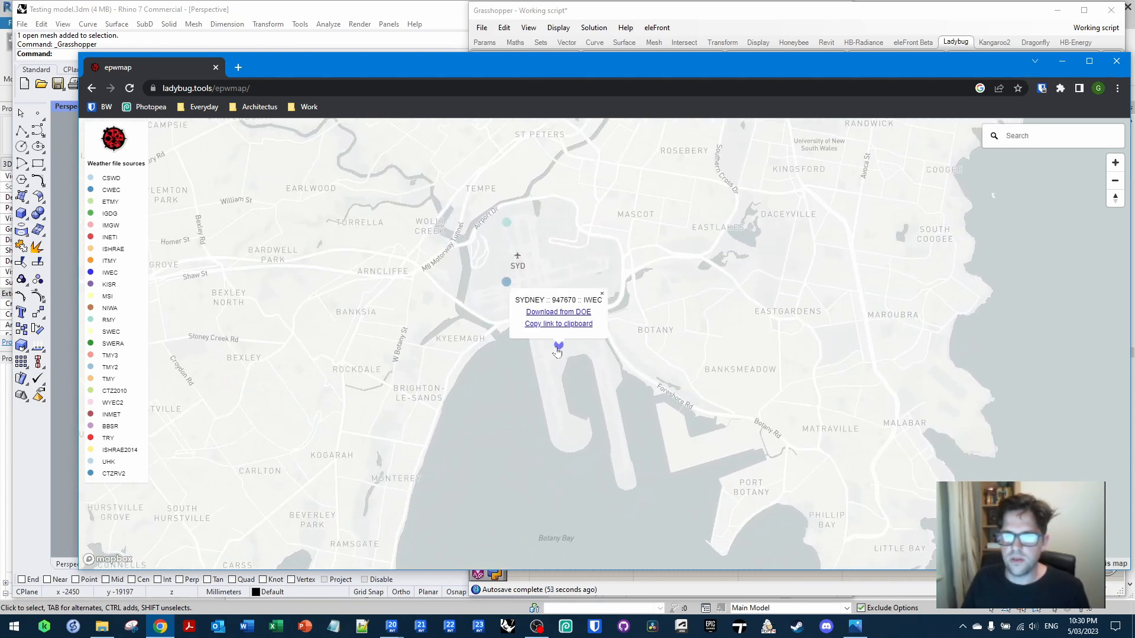
pyautogui.click(1055, 62)
# Point the File Path parameter to the weather file in Downloads, connect it to _epw_file and adjust the components' position
pyautogui.rightClick(639, 260)
pyautogui.click(715, 372)
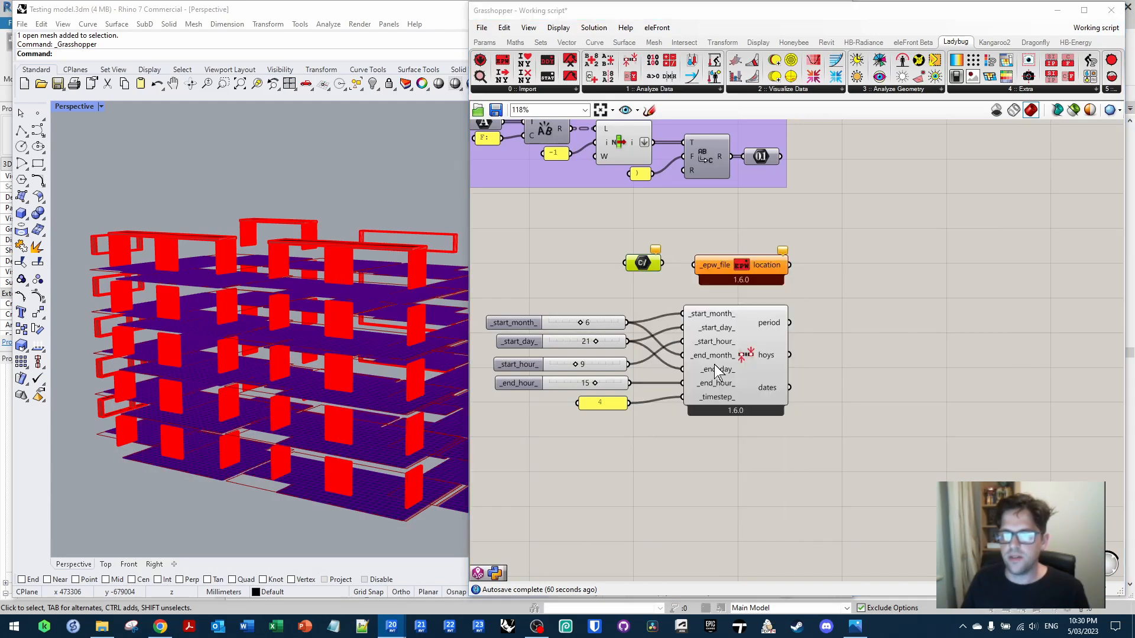
pyautogui.scroll(-3, 549, 201)
pyautogui.click(523, 240)
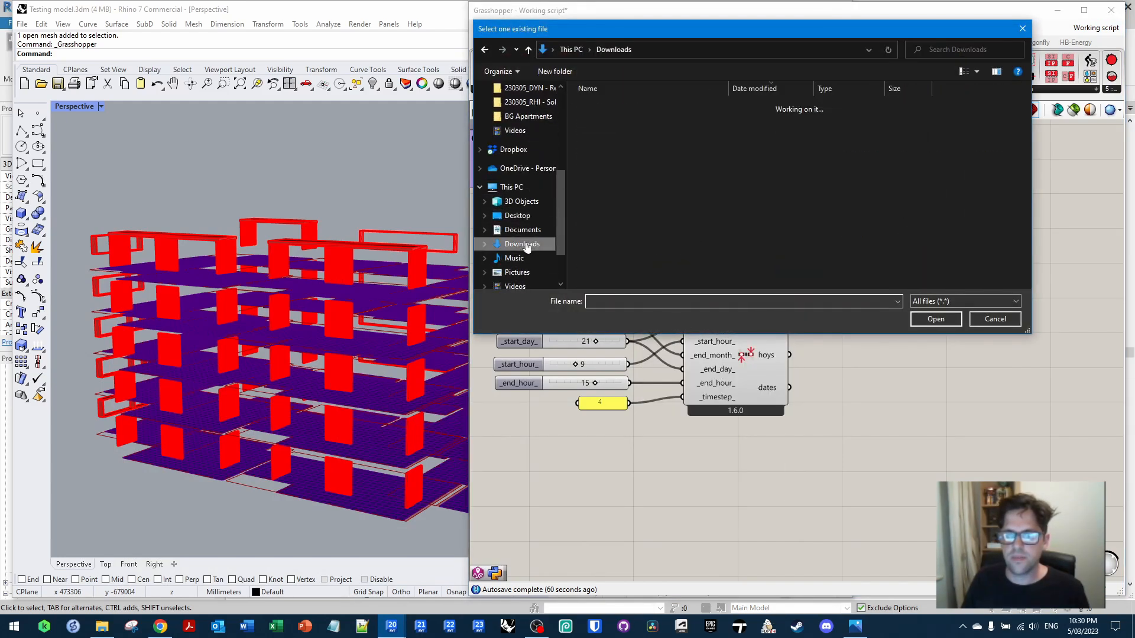
pyautogui.doubleClick(614, 124)
pyautogui.moveTo(662, 262); pyautogui.dragTo(692, 262)
pyautogui.moveTo(828, 279); pyautogui.dragTo(609, 243)
pyautogui.moveTo(742, 263); pyautogui.dragTo(747, 271)
# Add an LB SunPath component to the canvas and locate it in Ladybug's Visualize Data components
pyautogui.moveTo(902, 289); pyautogui.dragTo(746, 272, button='right')
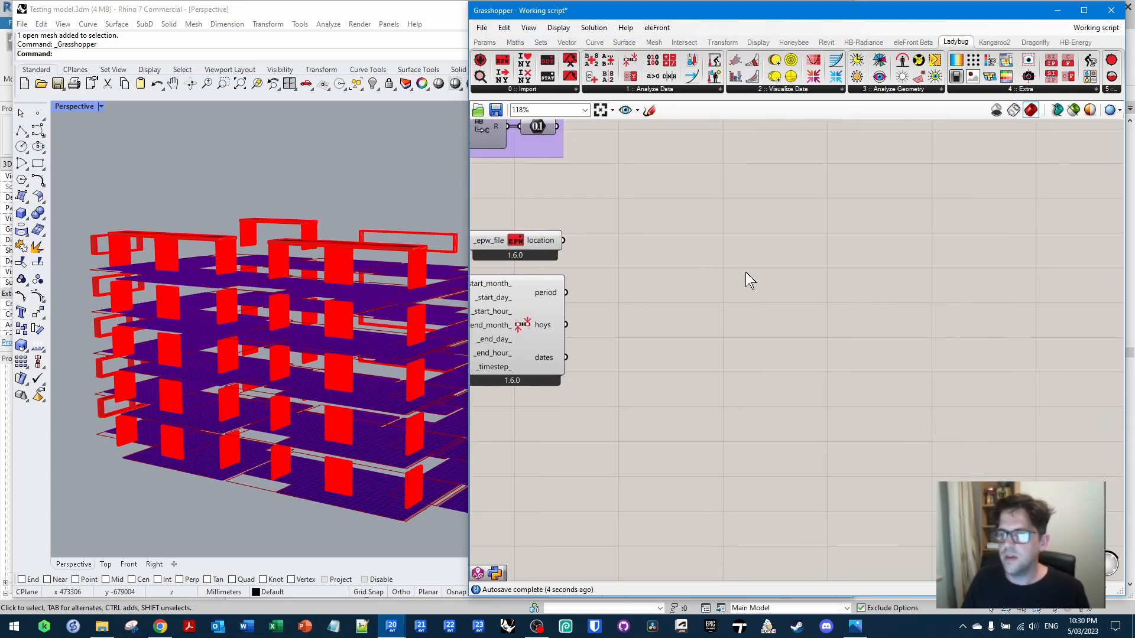
pyautogui.doubleClick(725, 267)
pyautogui.write('sunpath')
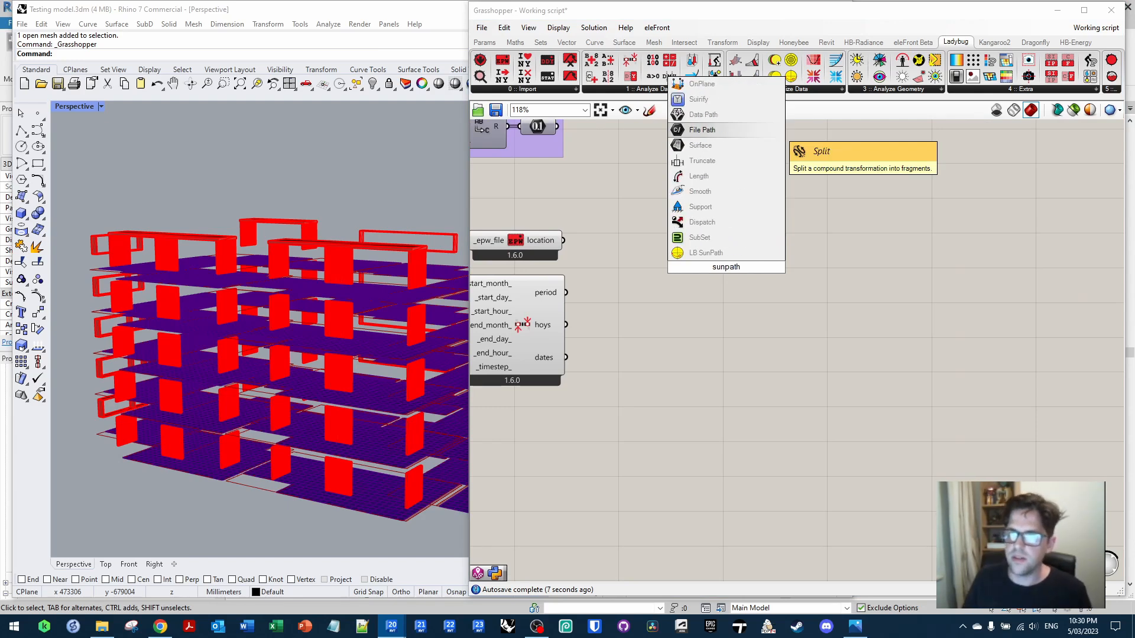
pyautogui.click(768, 252)
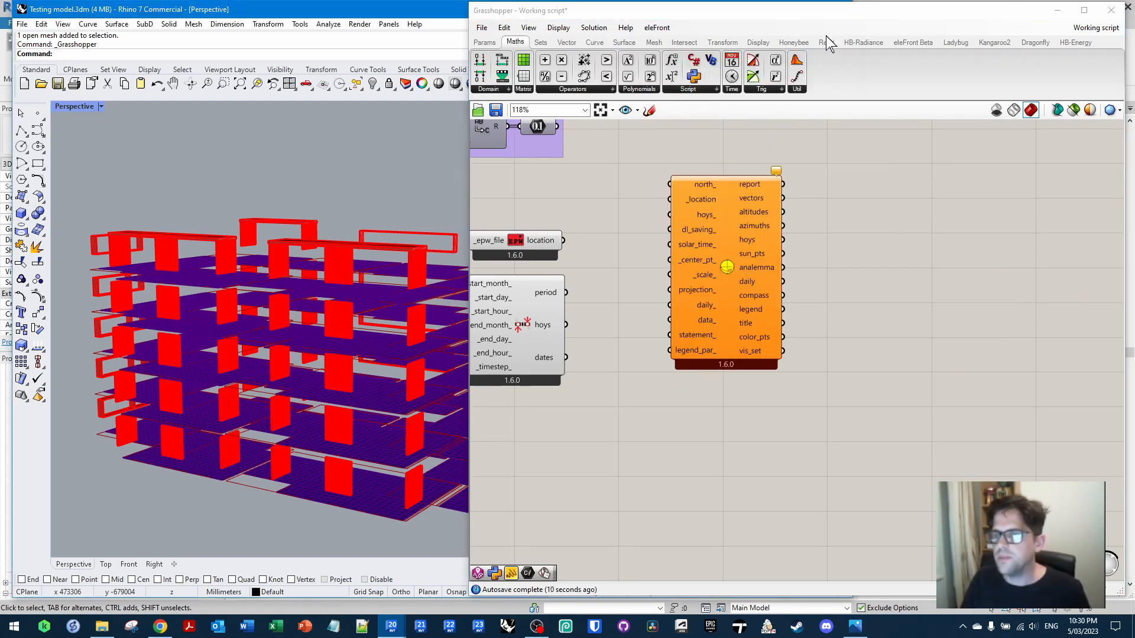
pyautogui.click(949, 43)
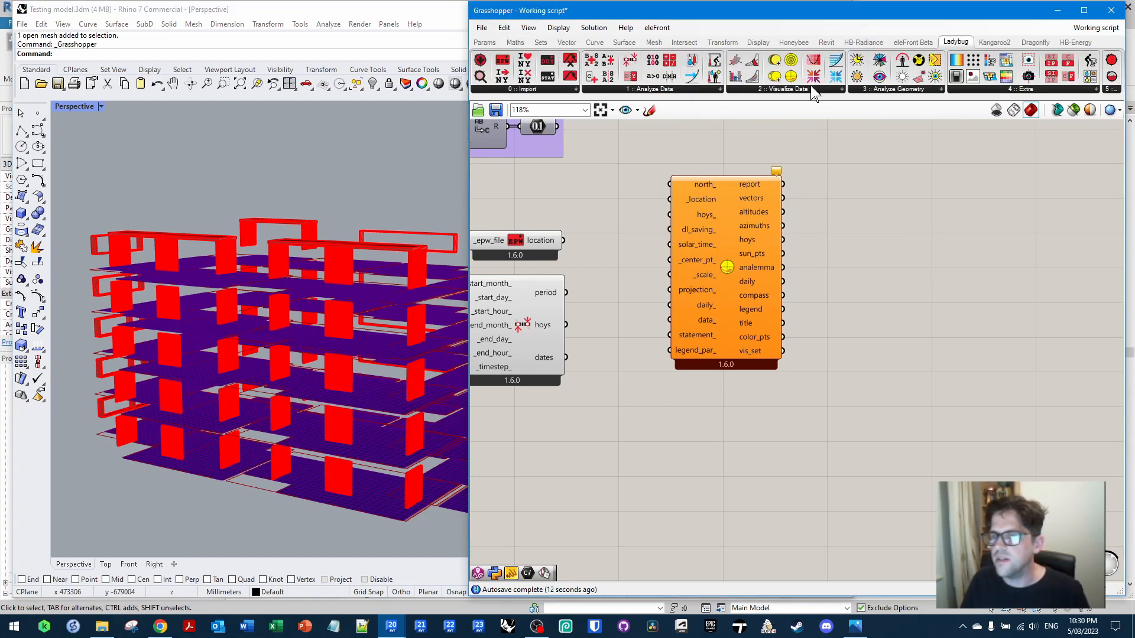
pyautogui.click(811, 88)
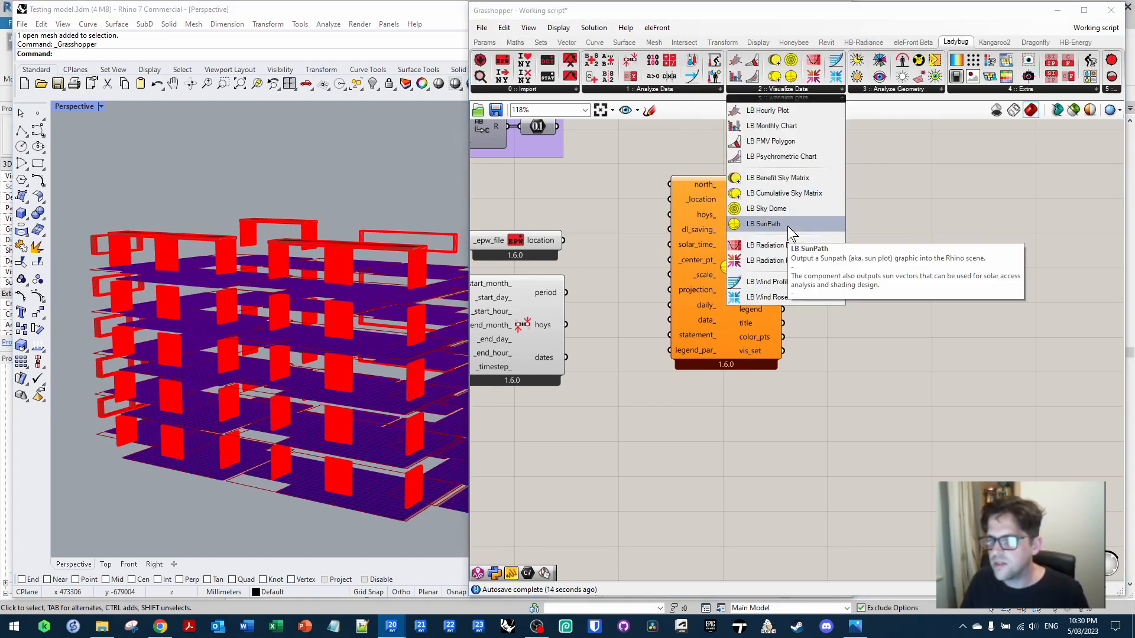
pyautogui.click(955, 200)
# Move the EPW and Analysis Period components lower on the canvas and realign the SunPath component beside them
pyautogui.moveTo(790, 276); pyautogui.dragTo(932, 269, button='right')
pyautogui.moveTo(722, 322); pyautogui.dragTo(778, 299, button='right')
pyautogui.scroll(-2, 778, 299)
pyautogui.moveTo(789, 344); pyautogui.dragTo(541, 219)
pyautogui.moveTo(732, 286); pyautogui.dragTo(736, 360)
pyautogui.moveTo(886, 242); pyautogui.dragTo(904, 337)
pyautogui.scroll(2, 783, 355)
pyautogui.moveTo(784, 355); pyautogui.dragTo(685, 320, button='right')
pyautogui.click(685, 320)
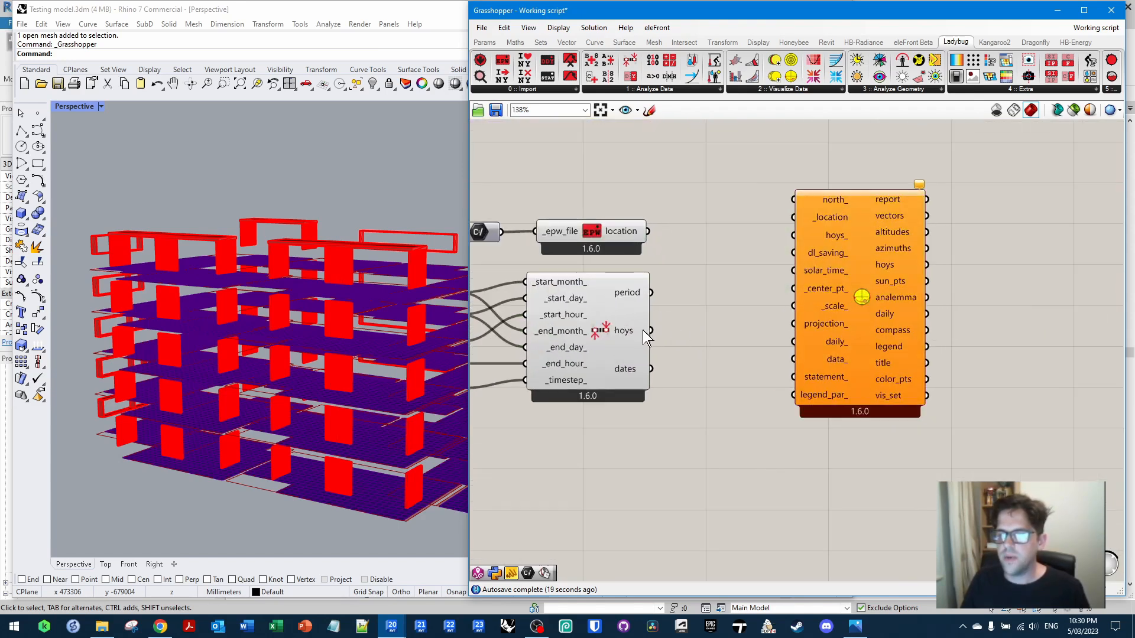
# Connect the Analysis Period's hoys to SunPath's hoys_ and the EPW location to _location, and view the sun path around the building
pyautogui.moveTo(651, 331); pyautogui.dragTo(795, 236)
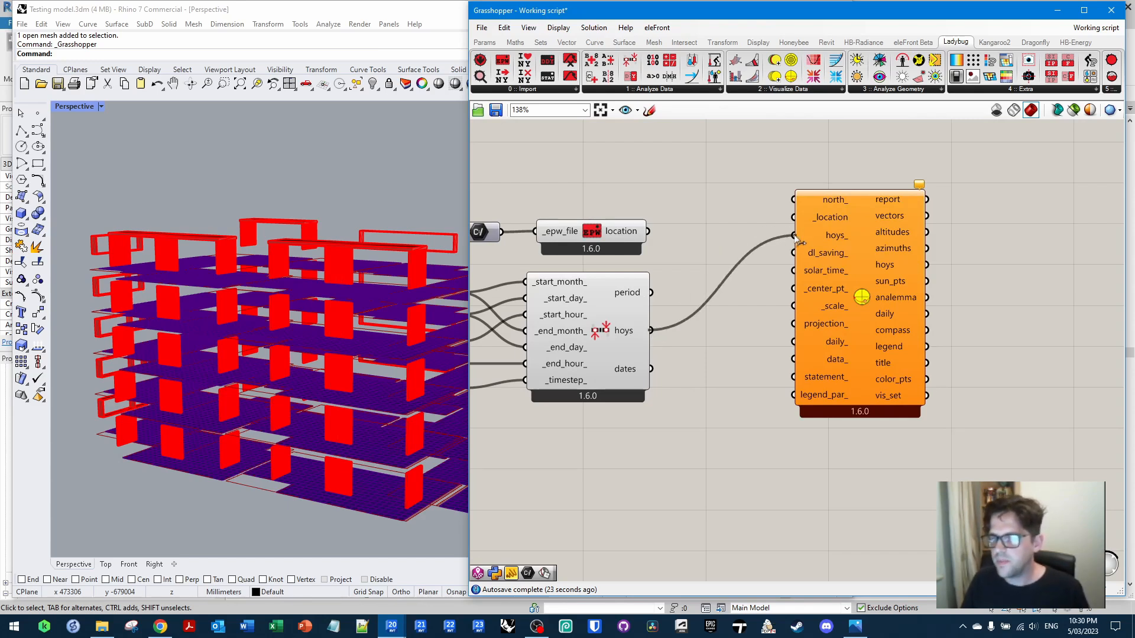
pyautogui.moveTo(648, 231); pyautogui.dragTo(804, 219)
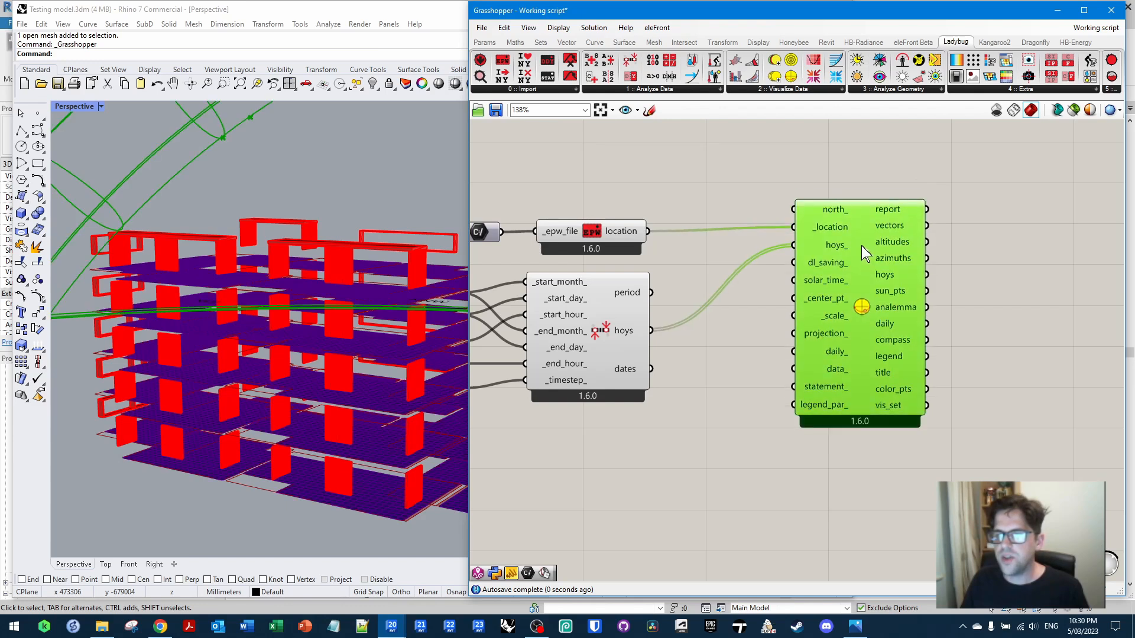
pyautogui.scroll(-5, 248, 279)
pyautogui.scroll(-6, 277, 302)
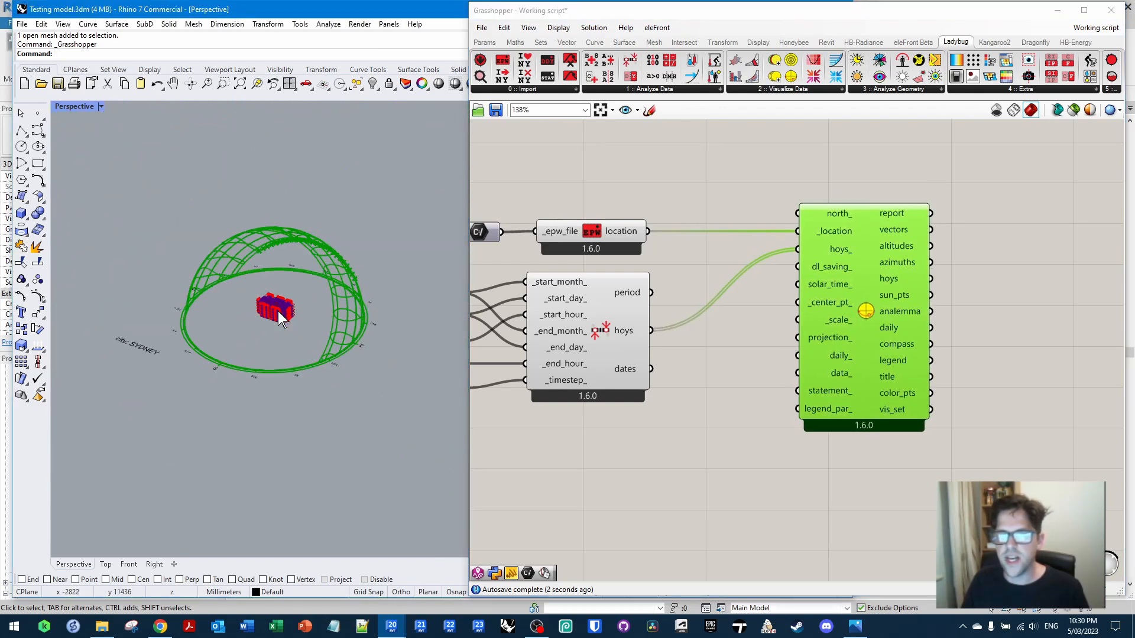
pyautogui.moveTo(255, 313); pyautogui.dragTo(251, 304, button='right')
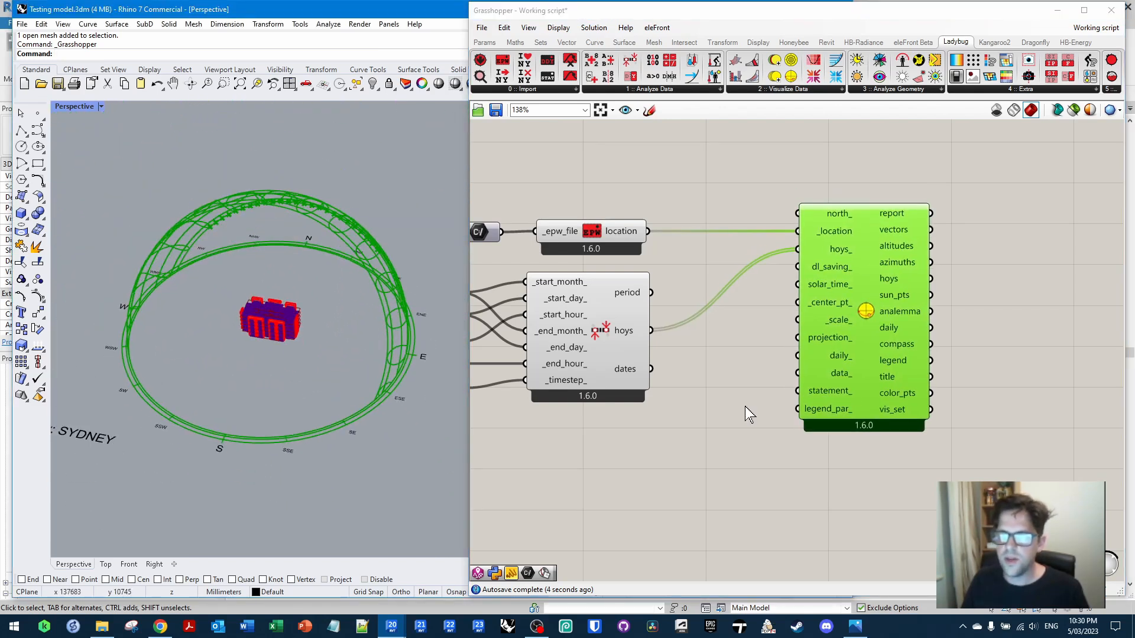
# Move the whole group of weather, period and SunPath components further below the purple mesh group
pyautogui.click(715, 354)
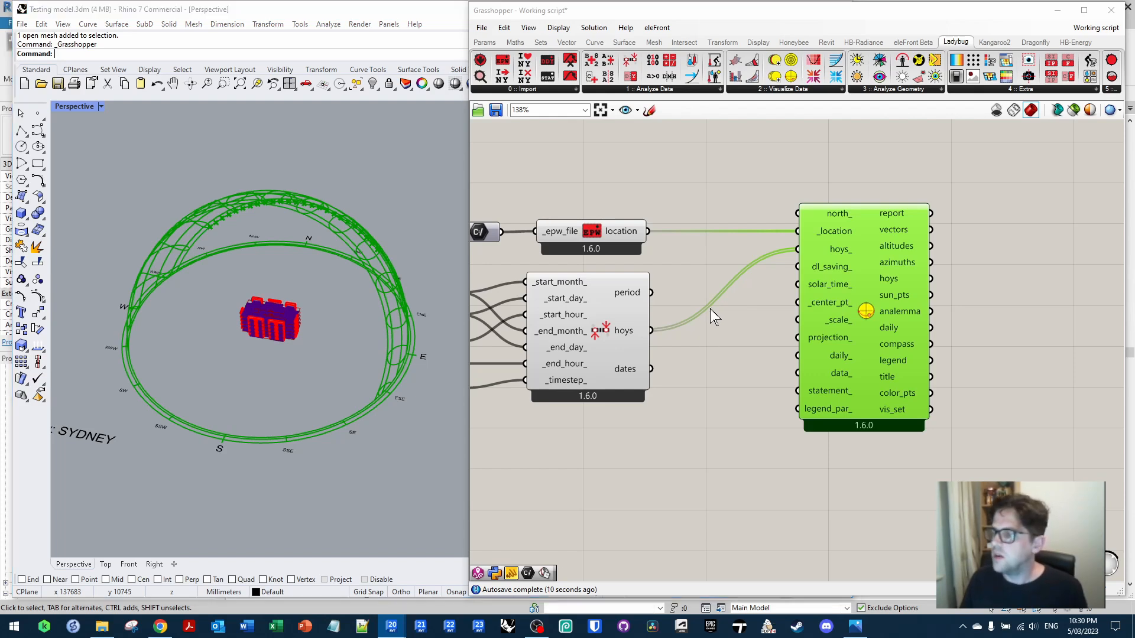
pyautogui.scroll(-5, 710, 308)
pyautogui.moveTo(920, 467); pyautogui.dragTo(473, 288)
pyautogui.moveTo(676, 381); pyautogui.dragTo(680, 433)
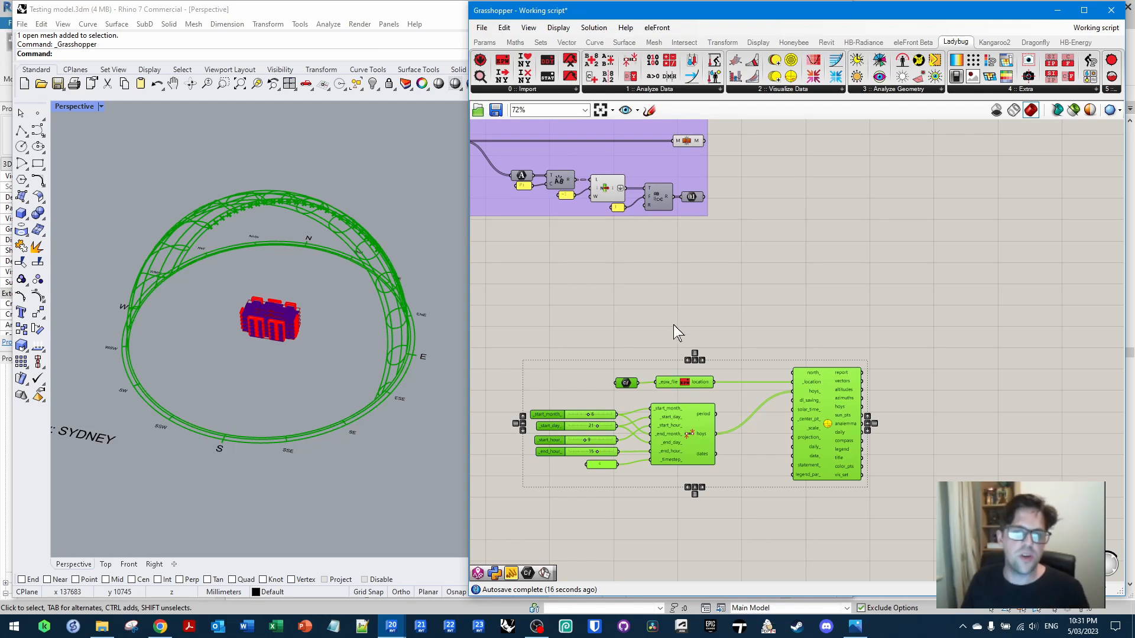
pyautogui.scroll(3, 828, 394)
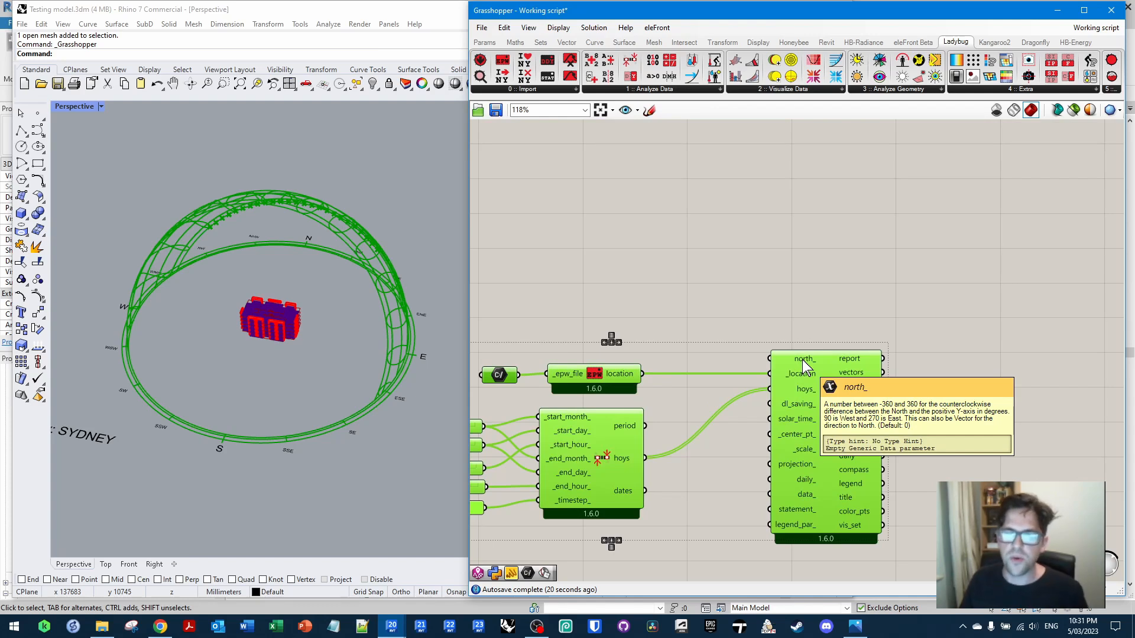
pyautogui.moveTo(713, 287); pyautogui.dragTo(849, 312, button='right')
pyautogui.click(757, 280)
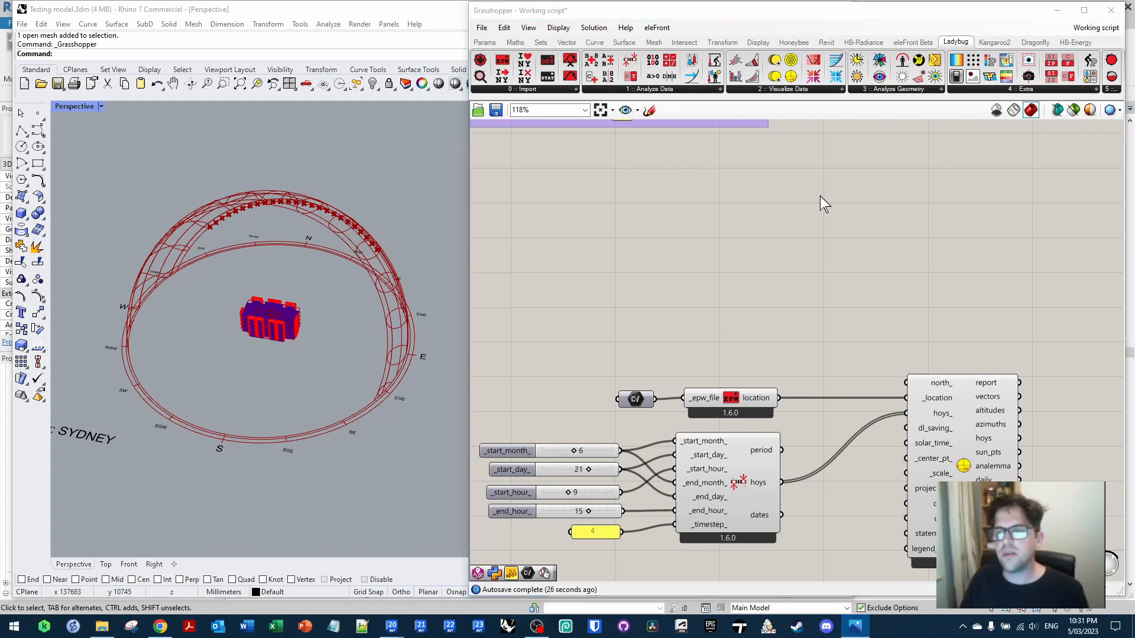
# Add Revit's Project Location component to the canvas and place it above the EPW location components
pyautogui.click(826, 44)
pyautogui.click(827, 43)
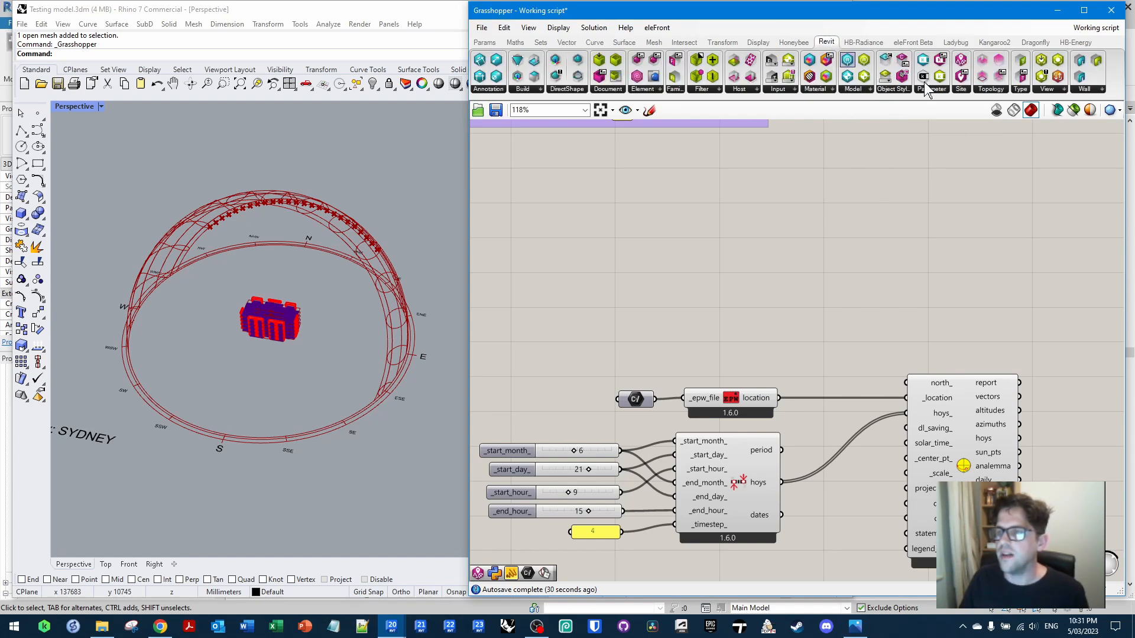
pyautogui.click(960, 89)
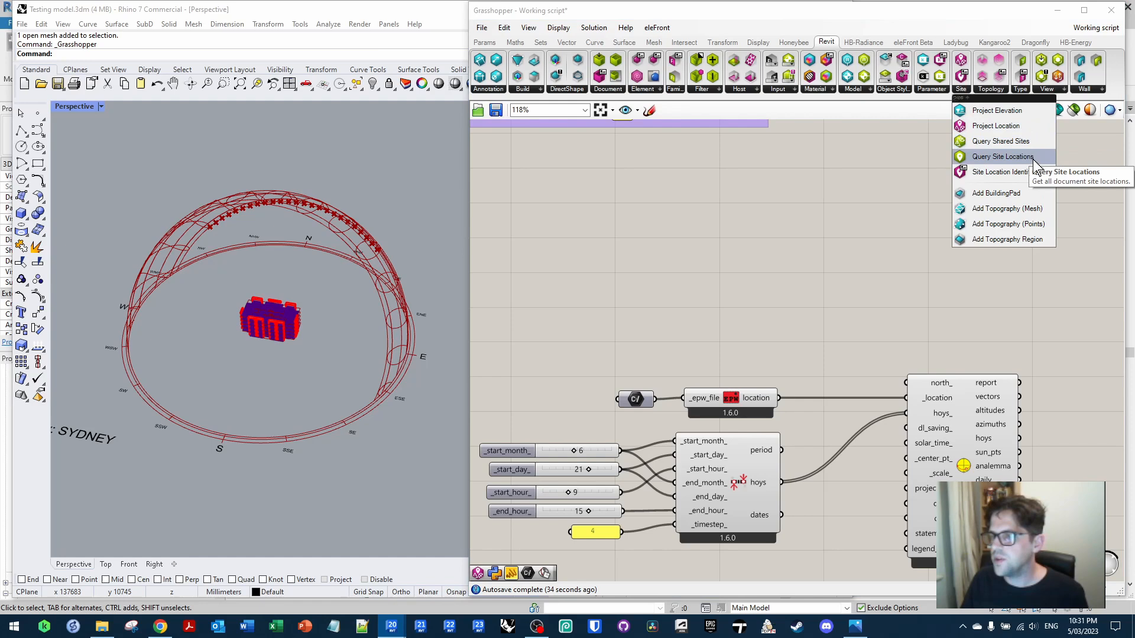
pyautogui.moveTo(1025, 133); pyautogui.dragTo(656, 261)
pyautogui.scroll(3, 661, 260)
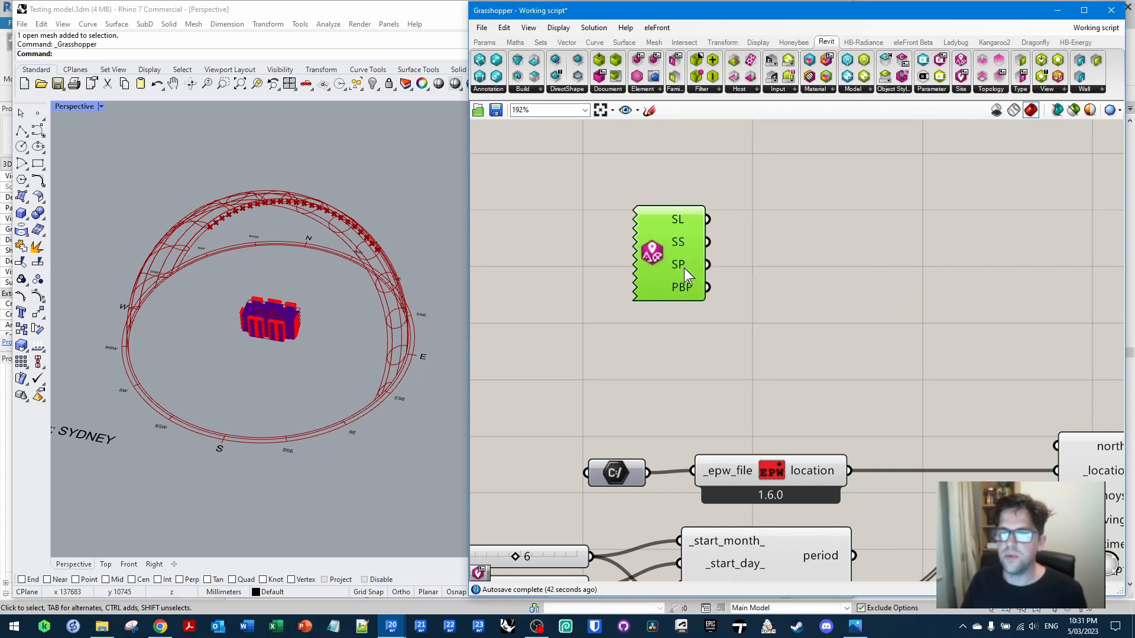
pyautogui.moveTo(667, 263); pyautogui.dragTo(681, 228)
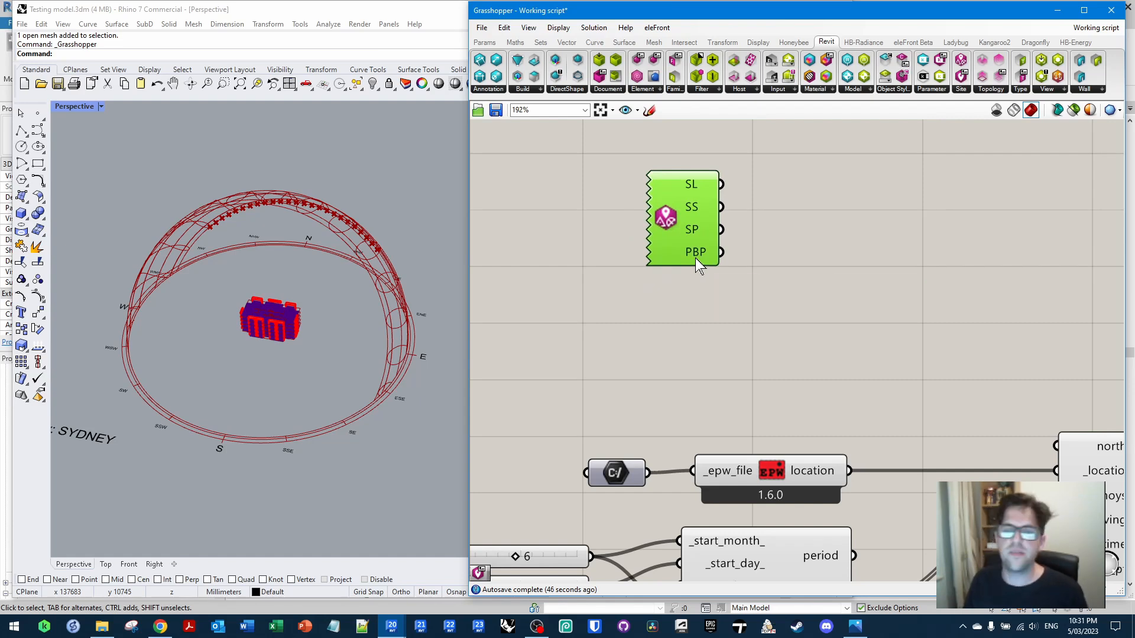
# Add a Query Element Parameters component and connect the Project Location's PBP output to its E input
pyautogui.click(647, 90)
pyautogui.moveTo(686, 389); pyautogui.dragTo(799, 298)
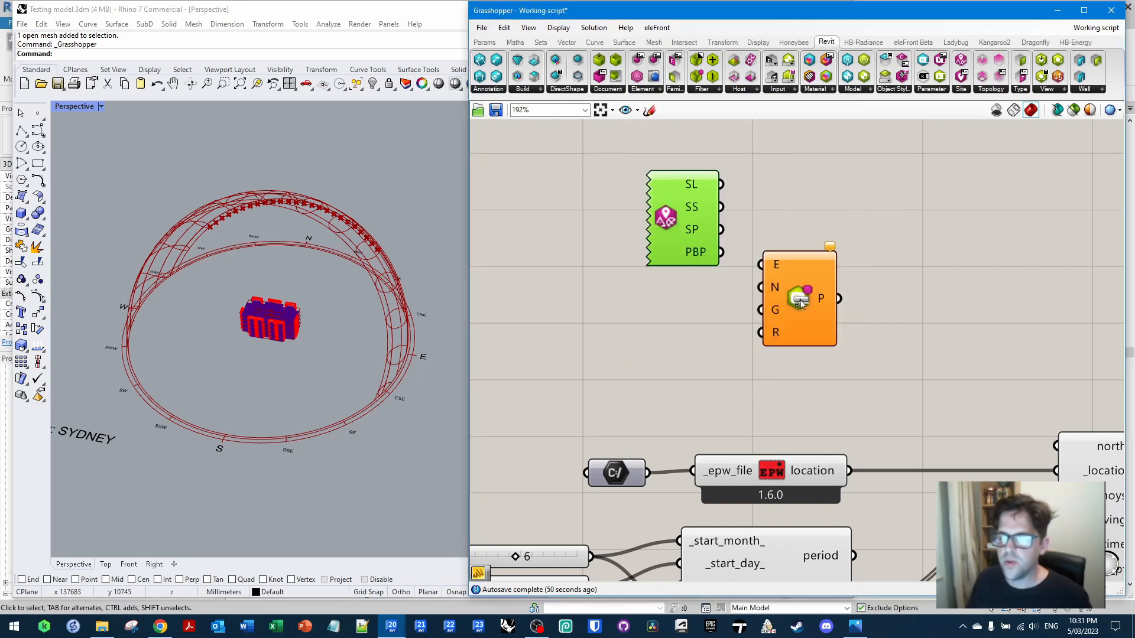
pyautogui.moveTo(729, 254); pyautogui.dragTo(760, 265)
# List the project base point's parameters in an enlarged panel and look through them for the true north parameter
pyautogui.moveTo(911, 277); pyautogui.dragTo(829, 239, button='right')
pyautogui.doubleClick(829, 240)
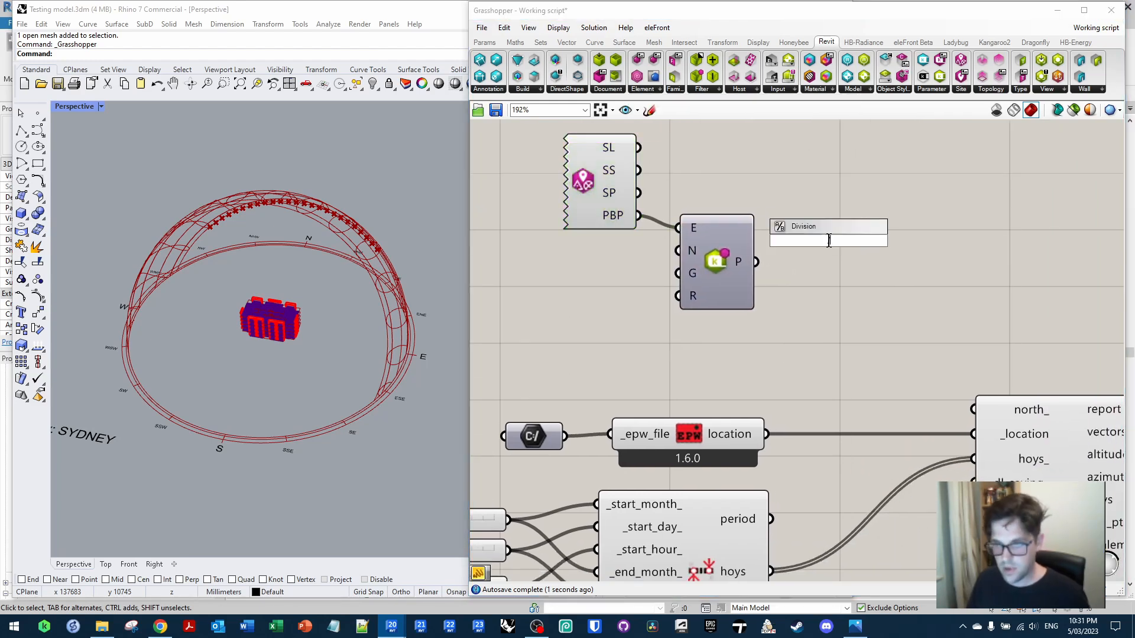
pyautogui.write('//')
pyautogui.press('Return')
pyautogui.moveTo(767, 262); pyautogui.dragTo(819, 240)
pyautogui.moveTo(1000, 265); pyautogui.dragTo(780, 237, button='right')
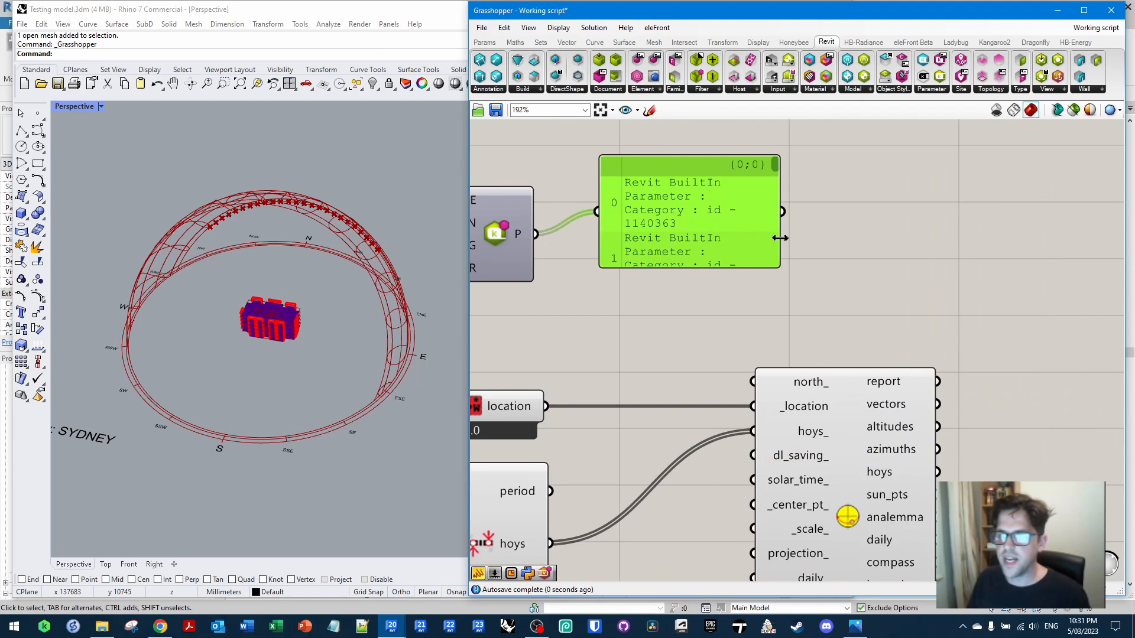
pyautogui.moveTo(780, 236); pyautogui.dragTo(990, 235)
pyautogui.moveTo(946, 267); pyautogui.dragTo(954, 321)
pyautogui.moveTo(985, 190); pyautogui.dragTo(988, 248)
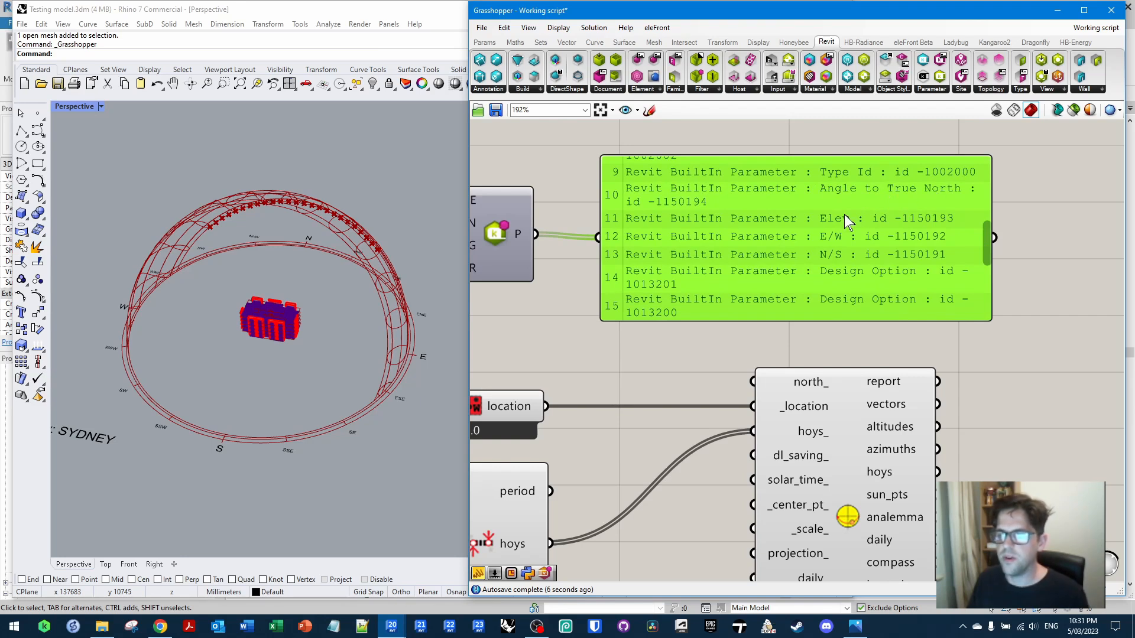
# Delete the parameter list panel and the Query Element Parameters component
pyautogui.press('Delete')
pyautogui.moveTo(687, 233); pyautogui.dragTo(1000, 256, button='right')
pyautogui.press('Delete')
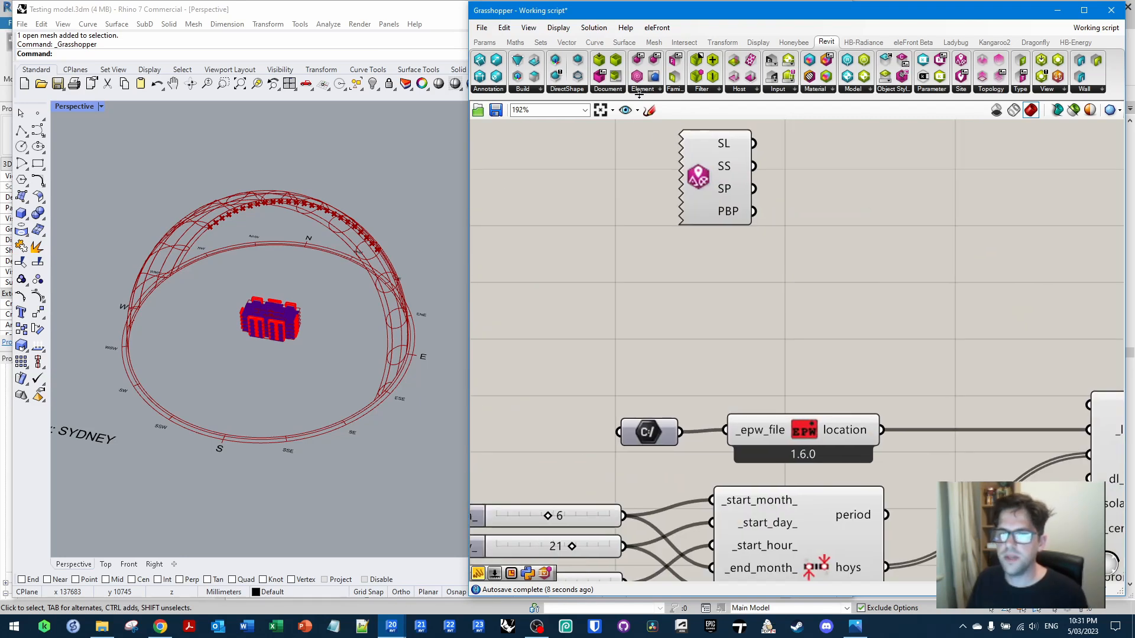
# Add an Element Parameter component and connect the Project Location's PBP output to its E input
pyautogui.click(654, 96)
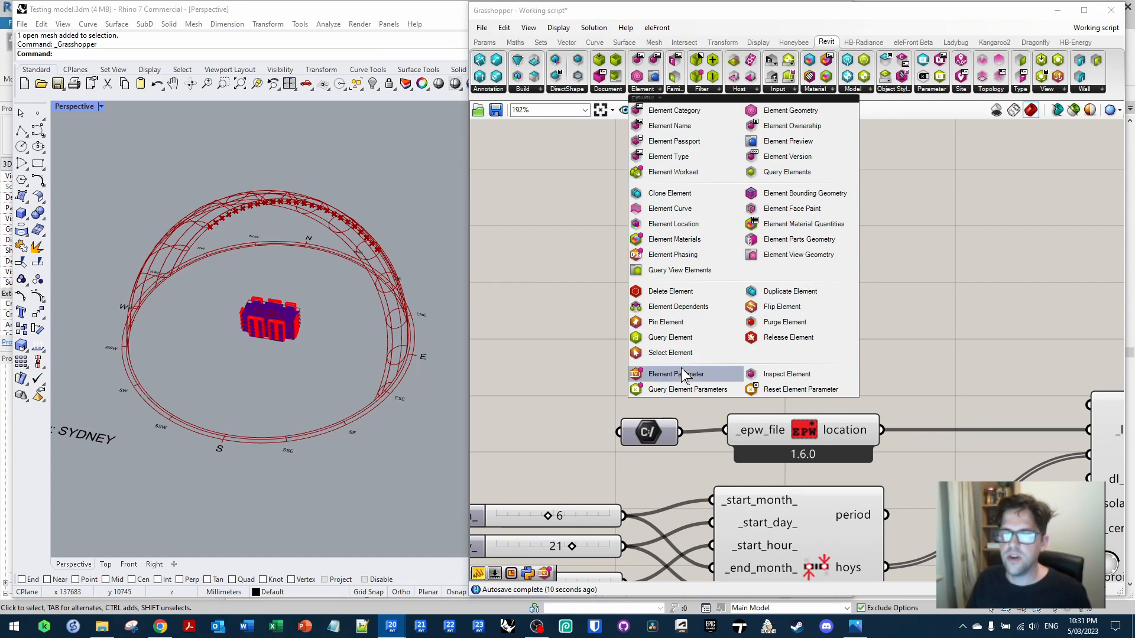
pyautogui.moveTo(680, 371); pyautogui.dragTo(866, 254)
pyautogui.scroll(3, 863, 269)
pyautogui.click(842, 266)
pyautogui.scroll(-2, 843, 267)
pyautogui.moveTo(729, 212); pyautogui.dragTo(904, 225)
pyautogui.click(771, 293)
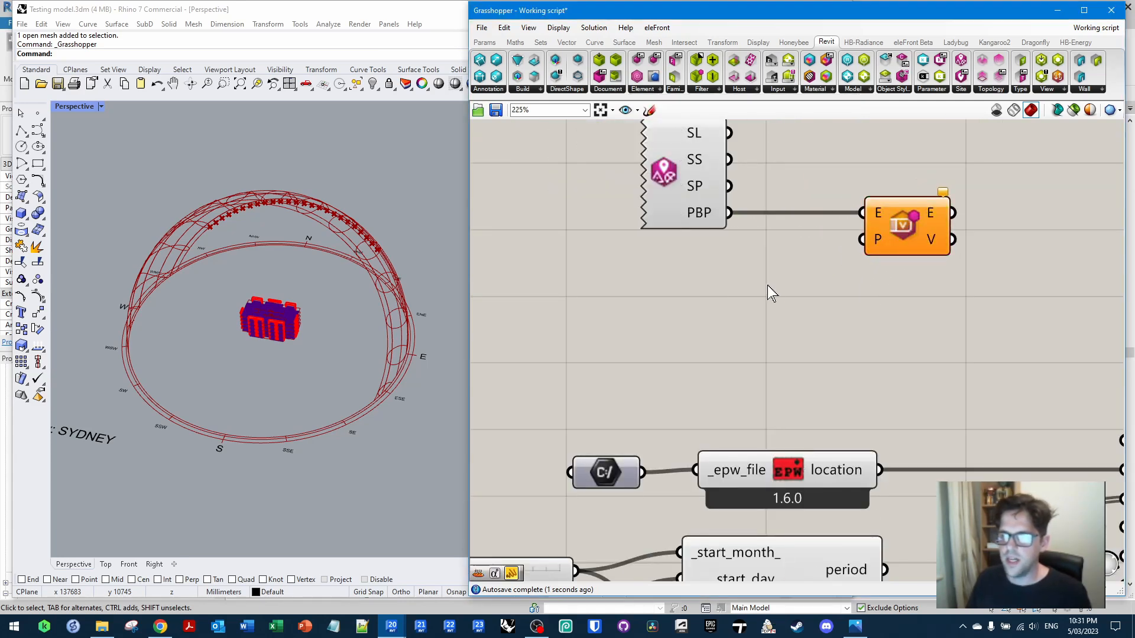
# Create a panel reading "Angle to True North" and connect it to the Element Parameter's P input
pyautogui.doubleClick(767, 282)
pyautogui.write('//Angle to T')
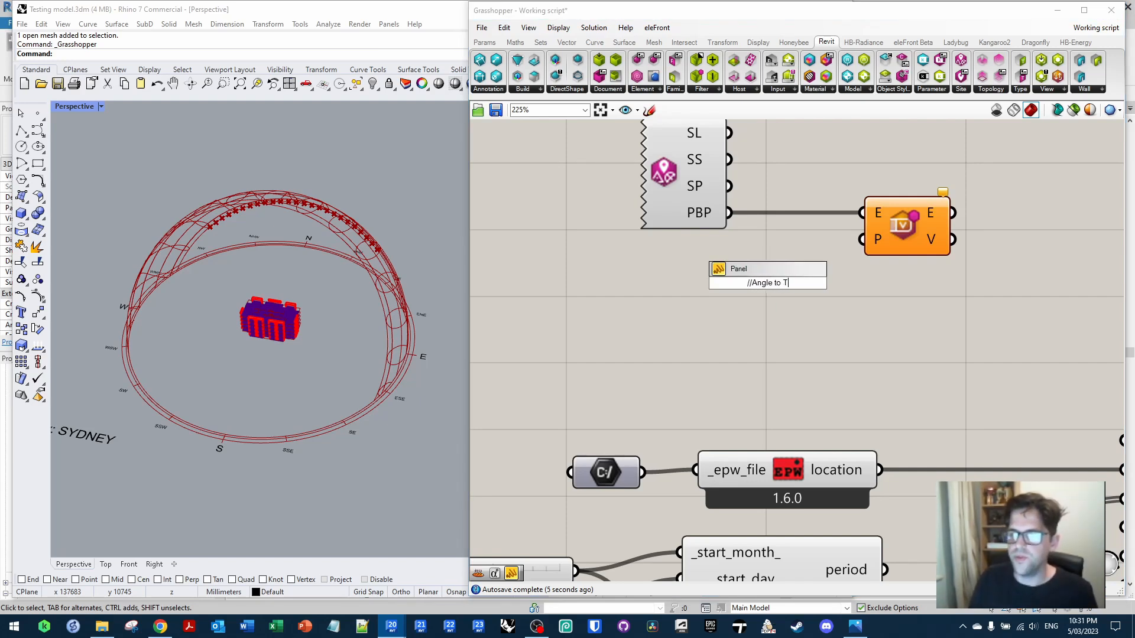
pyautogui.press('BackSpace')
pyautogui.press('BackSpace')
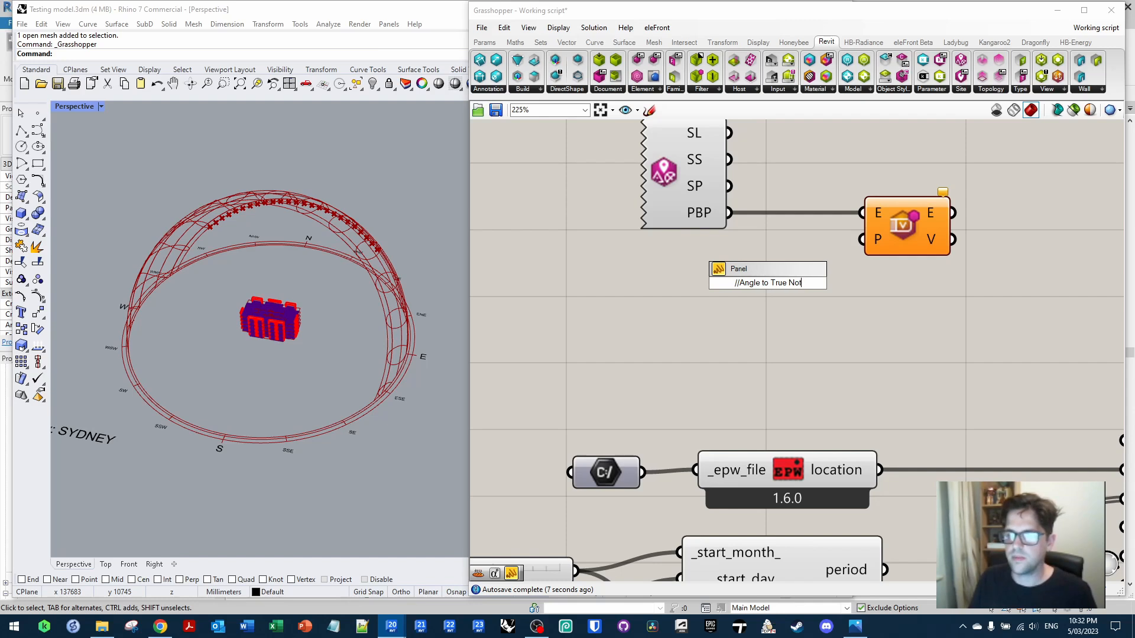
pyautogui.press('Return')
pyautogui.moveTo(767, 278); pyautogui.dragTo(712, 258)
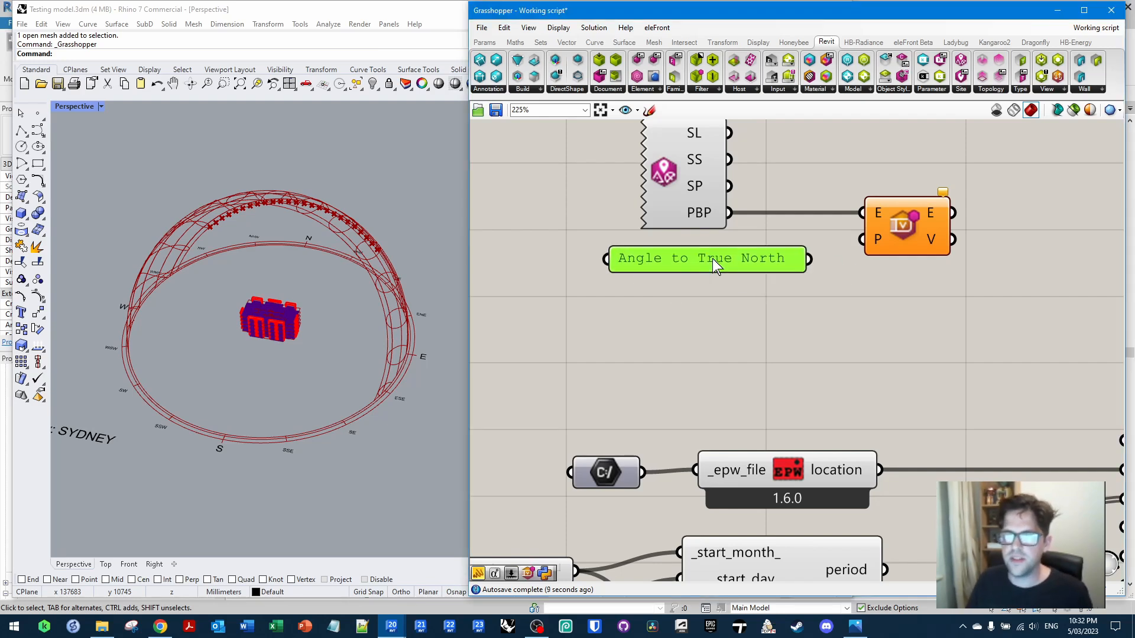
pyautogui.moveTo(808, 257); pyautogui.dragTo(862, 239)
pyautogui.moveTo(730, 263)
pyautogui.mouseDown()
pyautogui.moveTo(756, 250)
pyautogui.moveTo(747, 258)
pyautogui.mouseUp()
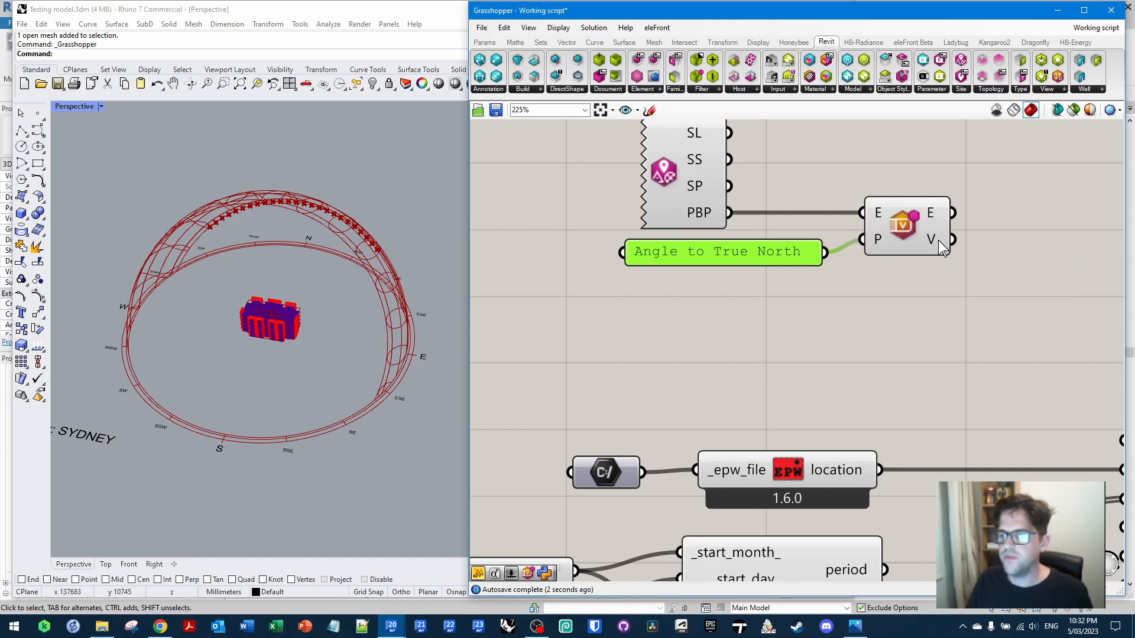
# Add a Degrees component and connect the Element Parameter's V output to its R input
pyautogui.moveTo(942, 245)
pyautogui.moveTo(942, 245); pyautogui.dragTo(800, 242, button='right')
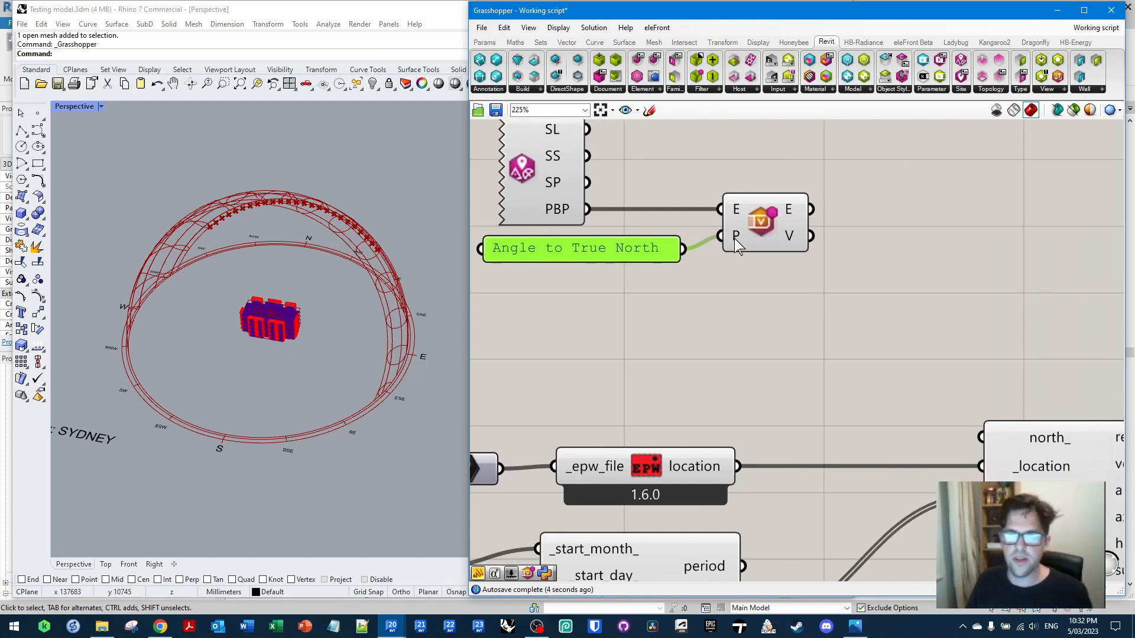
pyautogui.doubleClick(803, 237)
pyautogui.write('degre')
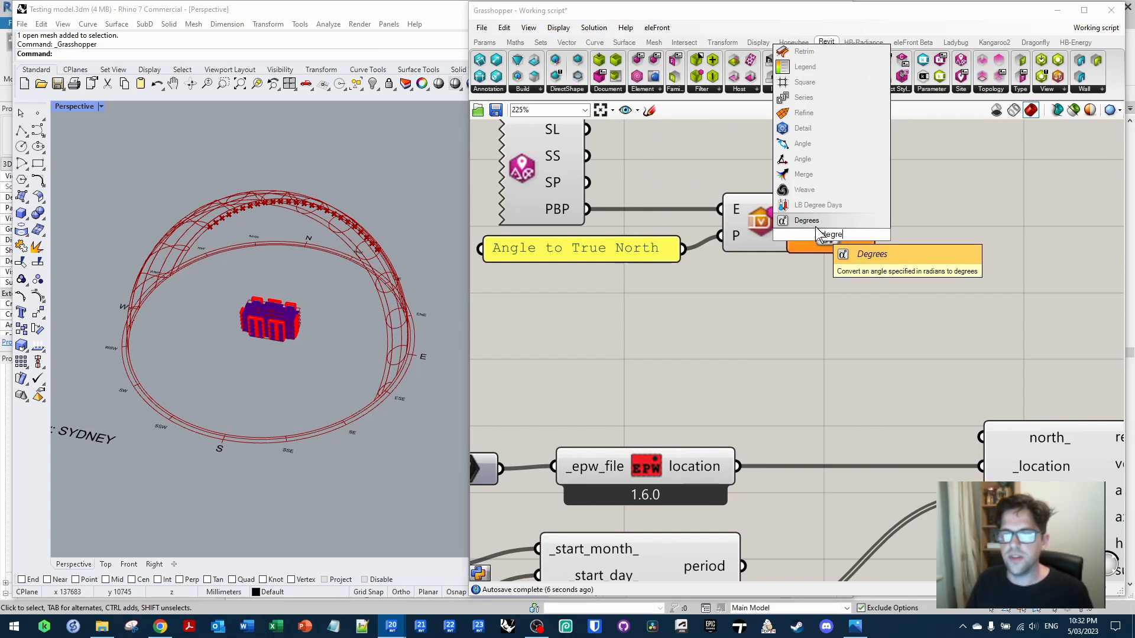
pyautogui.press('Return')
pyautogui.moveTo(811, 238); pyautogui.dragTo(849, 237)
pyautogui.moveTo(883, 238); pyautogui.dragTo(871, 237)
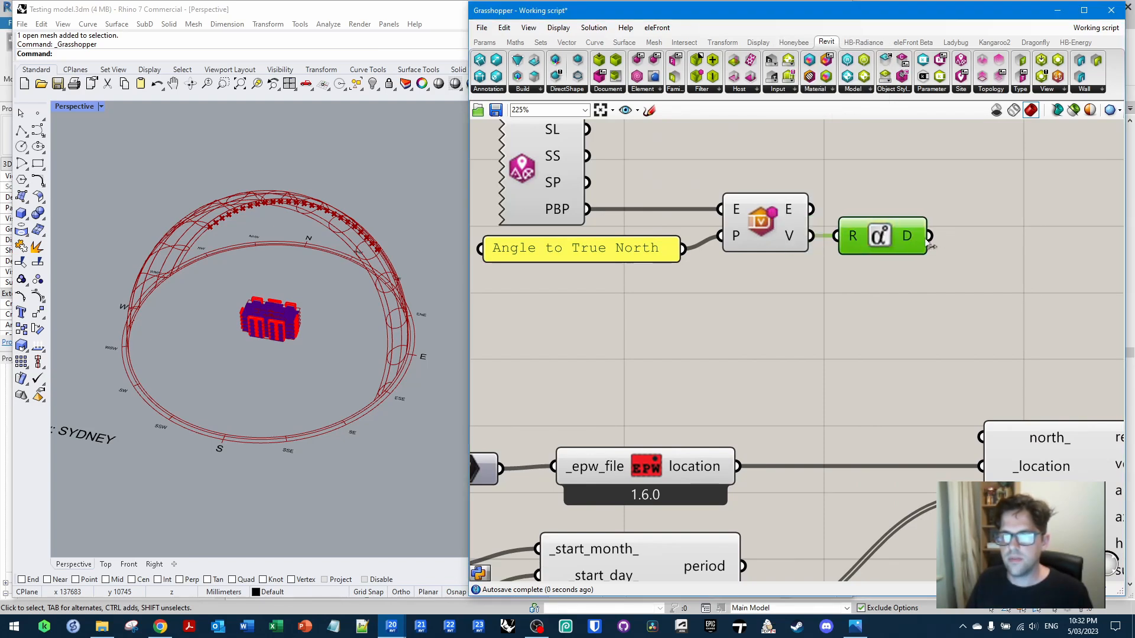
# Group the Project Location, Angle to True North panel, Element Parameter and Degrees components
pyautogui.scroll(-2, 938, 247)
pyautogui.moveTo(935, 240); pyautogui.dragTo(936, 265, button='right')
pyautogui.moveTo(986, 323); pyautogui.dragTo(562, 150)
pyautogui.rightClick(718, 167)
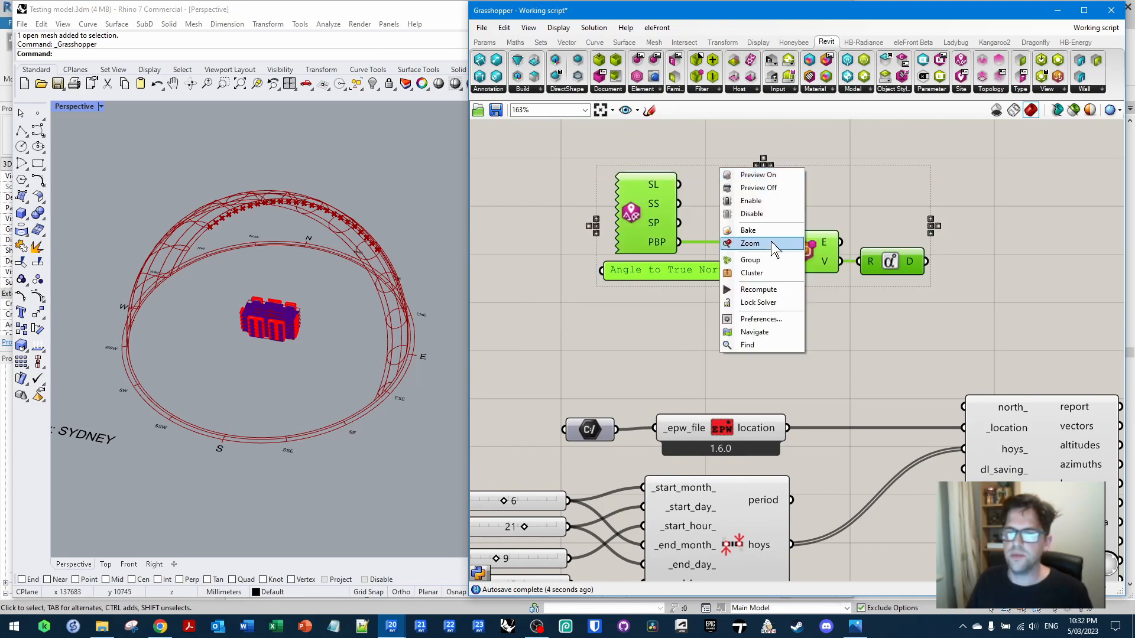
pyautogui.click(767, 260)
# Move the true north group closer, connect the Degrees output to SunPath's north_ input, and view the sun path from above
pyautogui.moveTo(882, 201); pyautogui.dragTo(736, 241)
pyautogui.scroll(-2, 808, 249)
pyautogui.moveTo(826, 275); pyautogui.dragTo(724, 235, button='right')
pyautogui.moveTo(707, 211); pyautogui.dragTo(634, 171)
pyautogui.moveTo(331, 254); pyautogui.dragTo(307, 317, button='right')
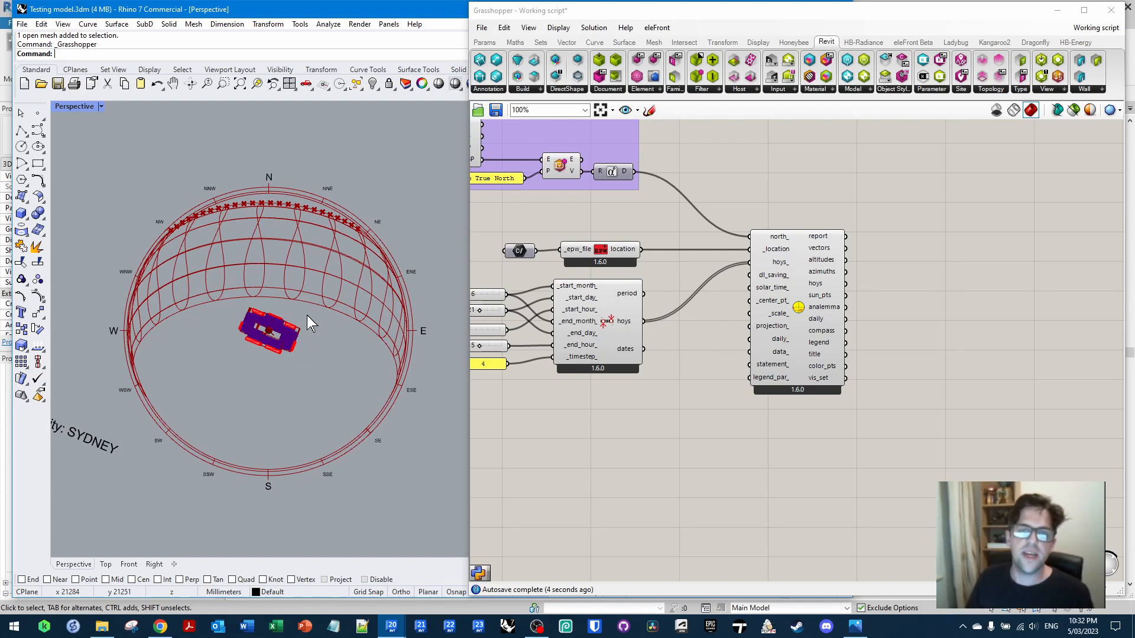
# Turn off the preview of the Project Location component
pyautogui.moveTo(691, 191); pyautogui.dragTo(831, 228, button='right')
pyautogui.click(601, 180)
pyautogui.rightClick(601, 182)
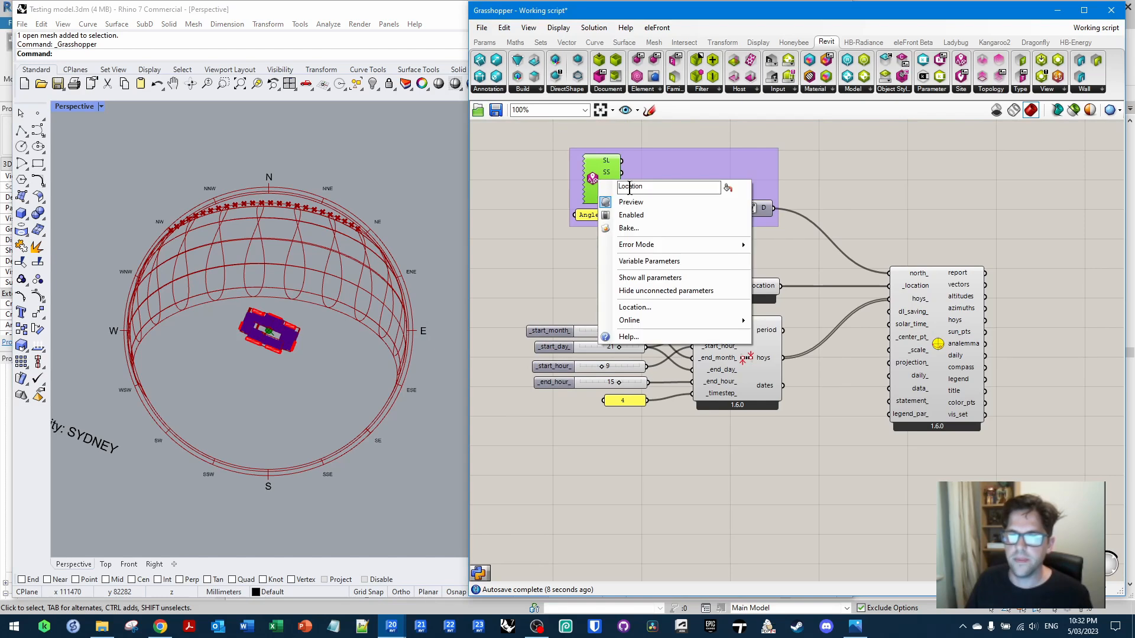
pyautogui.click(622, 202)
# Group the EPW, Analysis Period and SunPath components, and align the true north group with the new group's edge
pyautogui.moveTo(1044, 484); pyautogui.dragTo(501, 247)
pyautogui.rightClick(622, 256)
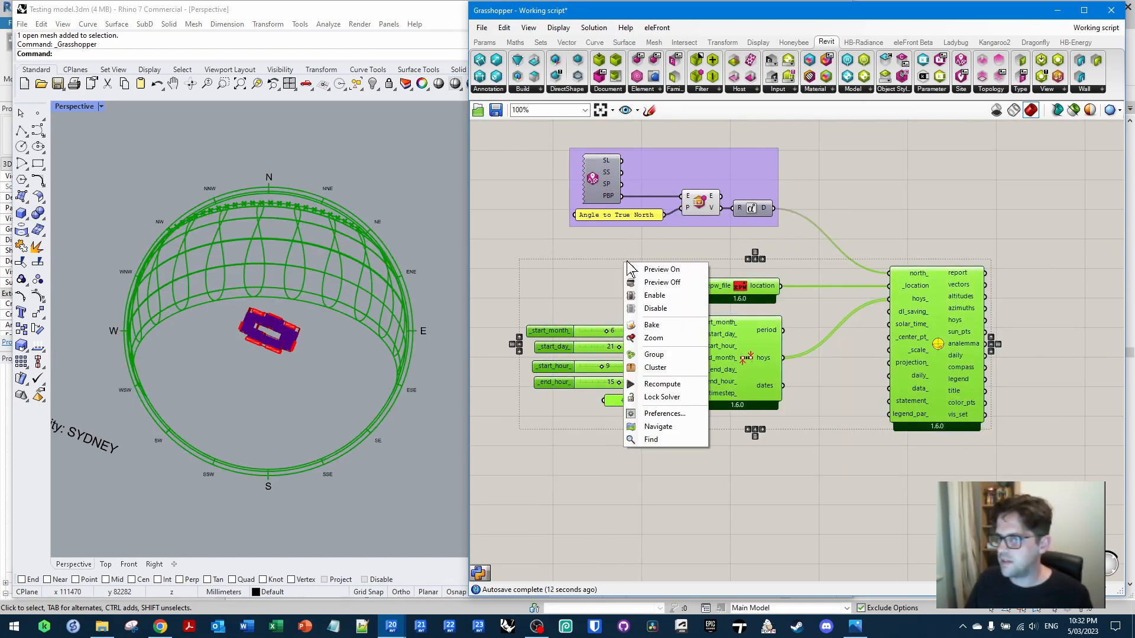
pyautogui.click(686, 335)
pyautogui.moveTo(770, 167); pyautogui.dragTo(719, 190)
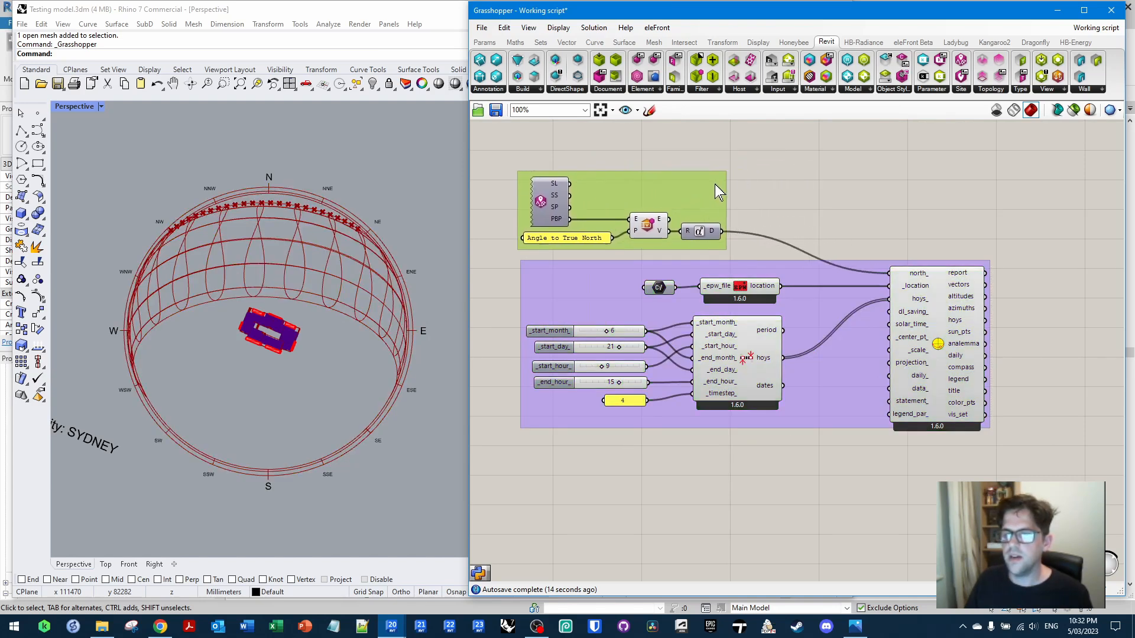
# Move the true north and SunPath groups together so they line up beneath the mesh group
pyautogui.scroll(-5, 787, 273)
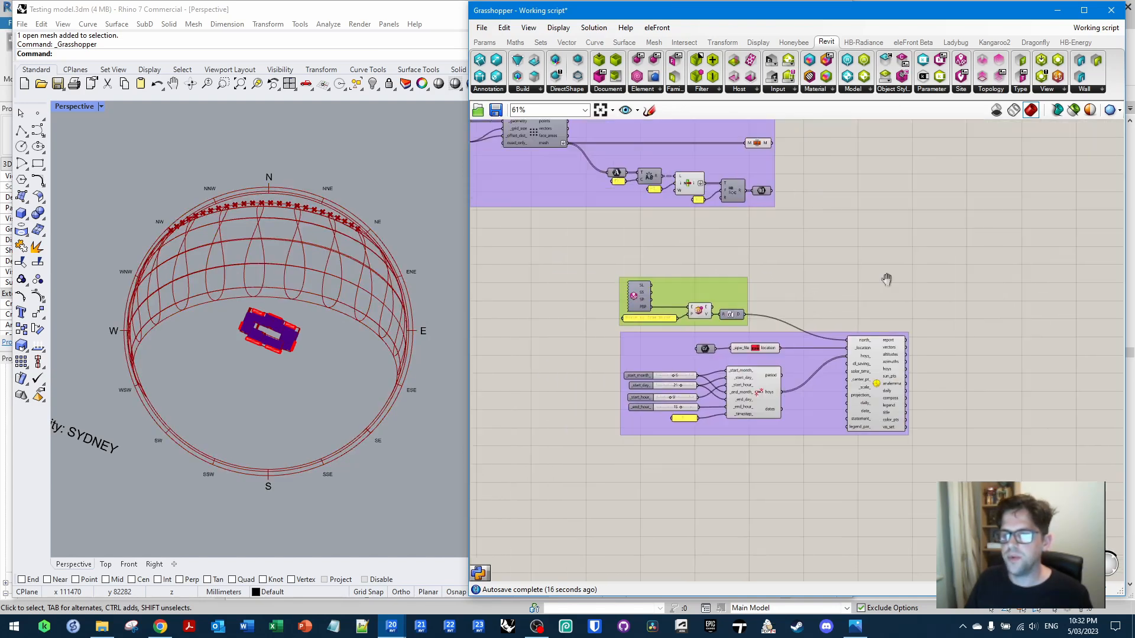
pyautogui.moveTo(1030, 445); pyautogui.dragTo(823, 301)
pyautogui.scroll(-3, 823, 300)
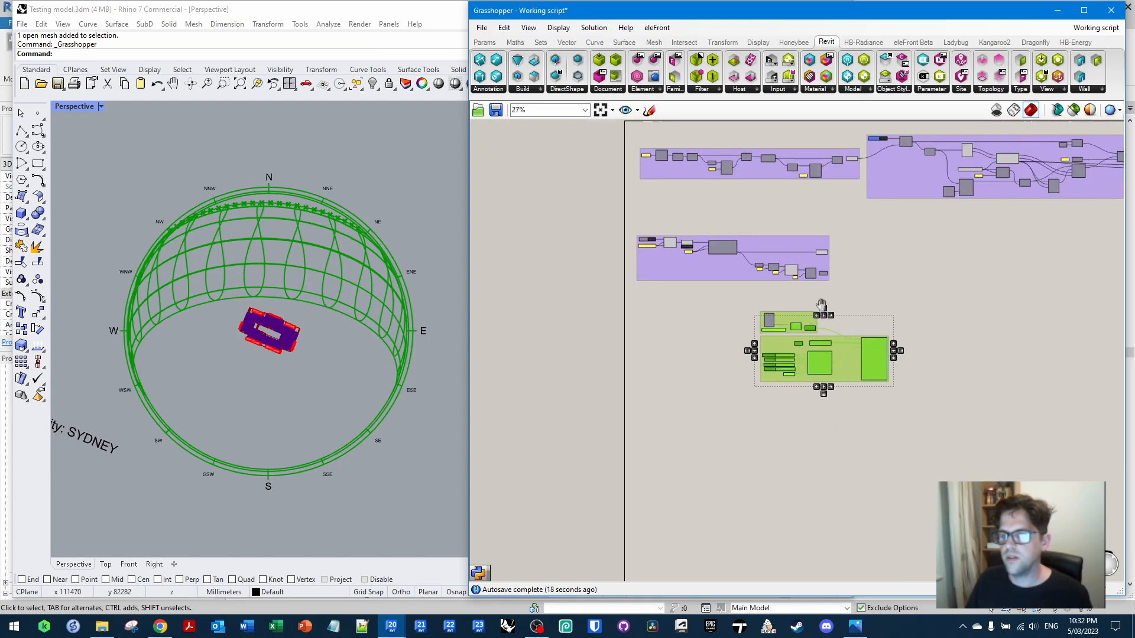
pyautogui.scroll(4, 762, 275)
pyautogui.moveTo(929, 405); pyautogui.dragTo(817, 366)
pyautogui.click(979, 300)
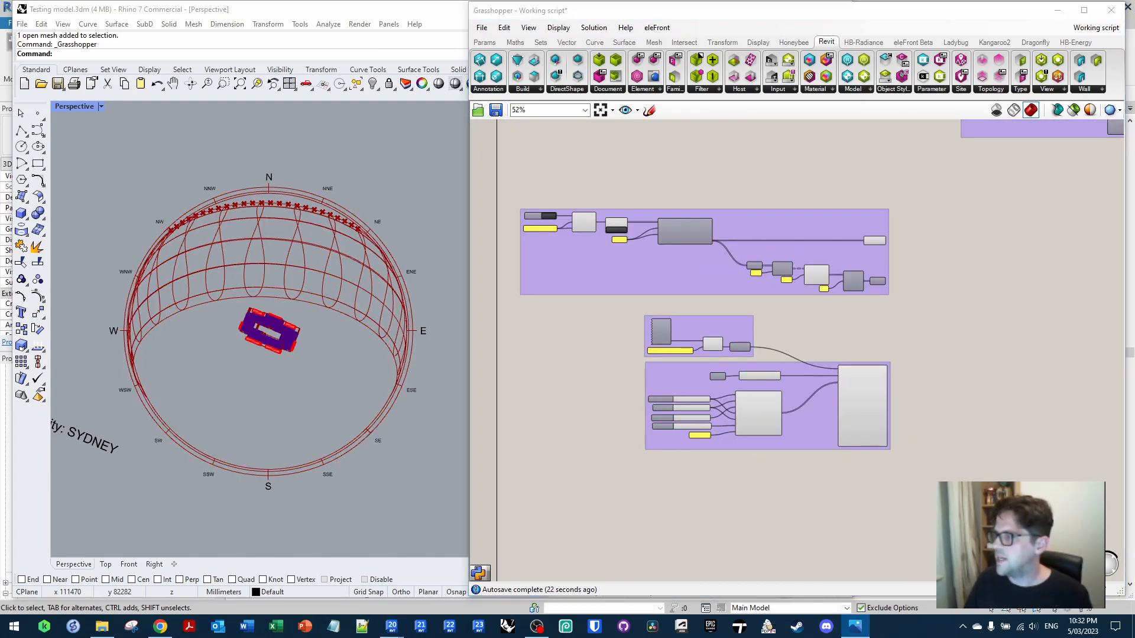
# Save the Grasshopper script
pyautogui.rightClick(845, 215)
pyautogui.moveTo(1029, 230); pyautogui.dragTo(832, 200, button='right')
pyautogui.click(500, 113)
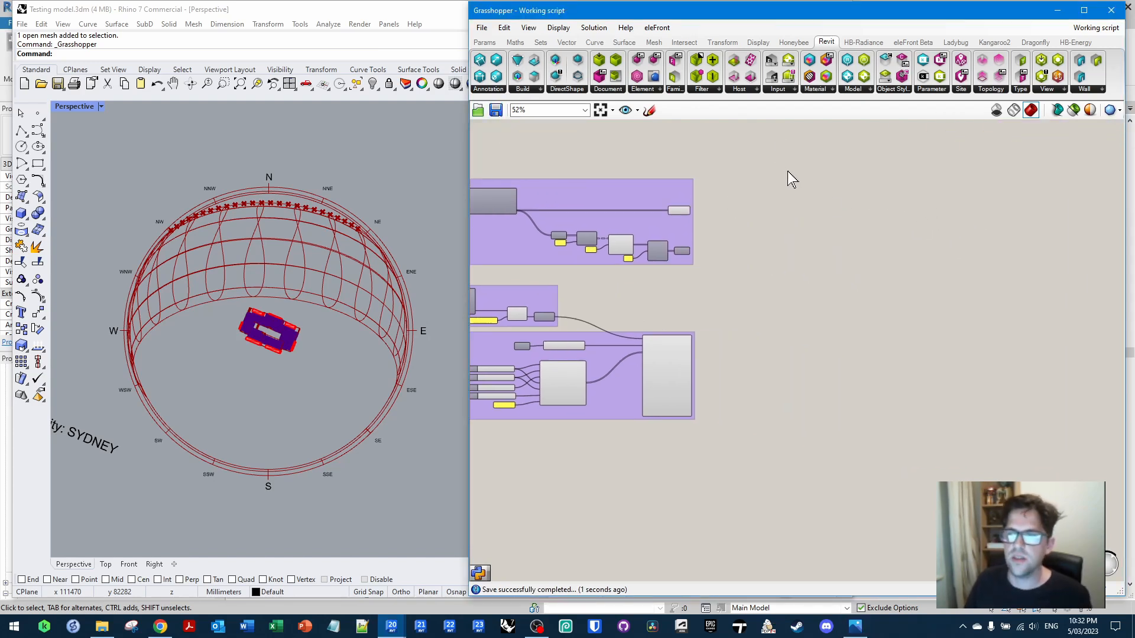
# Add an LB Direct Sun Hours component in the free space beside the groups and review its input descriptions
pyautogui.click(952, 42)
pyautogui.click(889, 89)
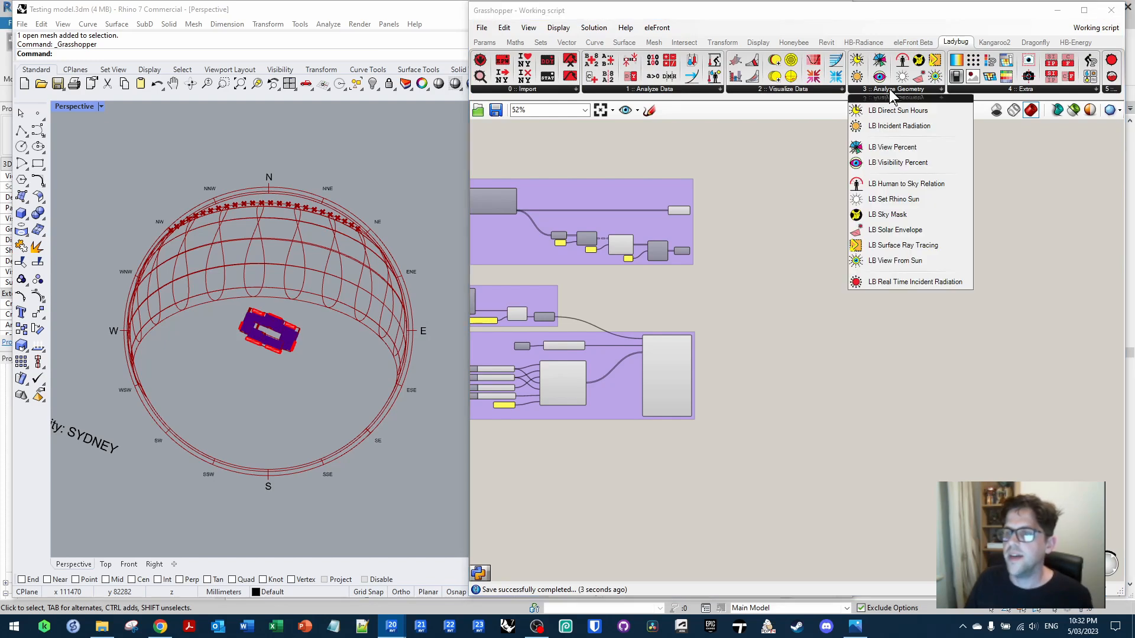
pyautogui.moveTo(910, 110); pyautogui.dragTo(853, 255)
pyautogui.scroll(5, 850, 254)
pyautogui.moveTo(850, 254); pyautogui.dragTo(889, 214, button='right')
pyautogui.moveTo(902, 200); pyautogui.dragTo(902, 292)
pyautogui.moveTo(878, 208)
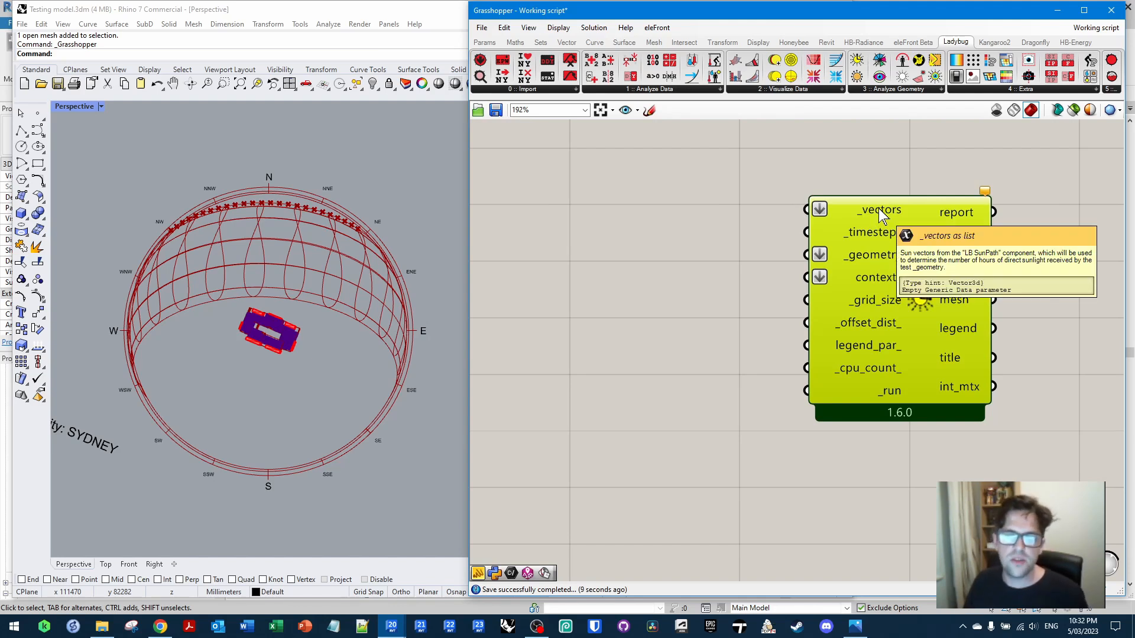
pyautogui.moveTo(878, 236)
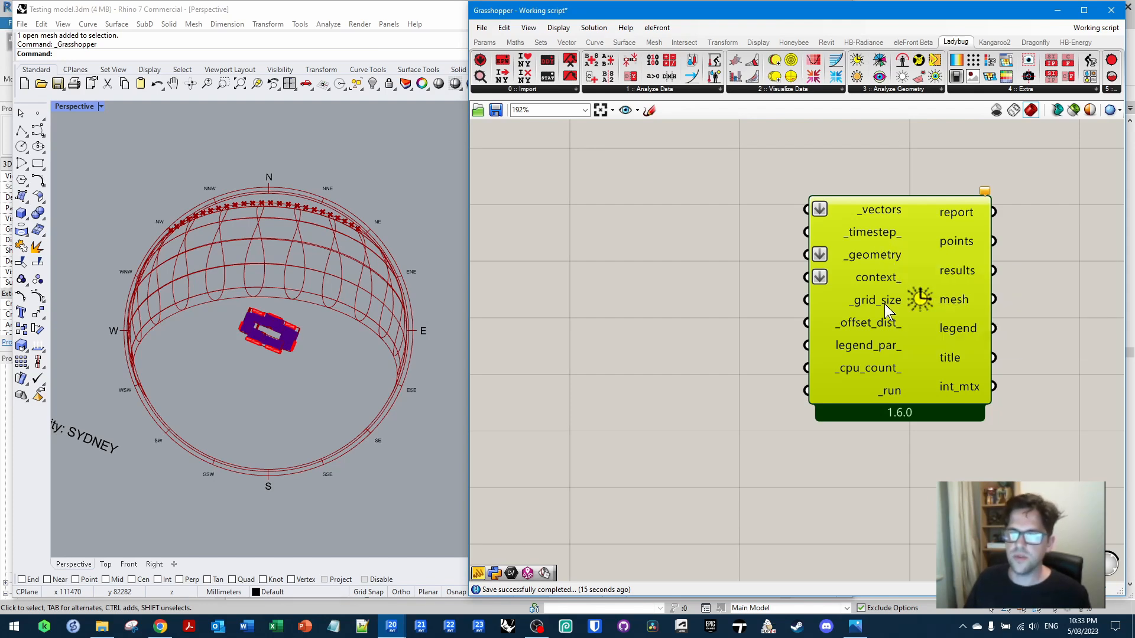
pyautogui.moveTo(878, 325)
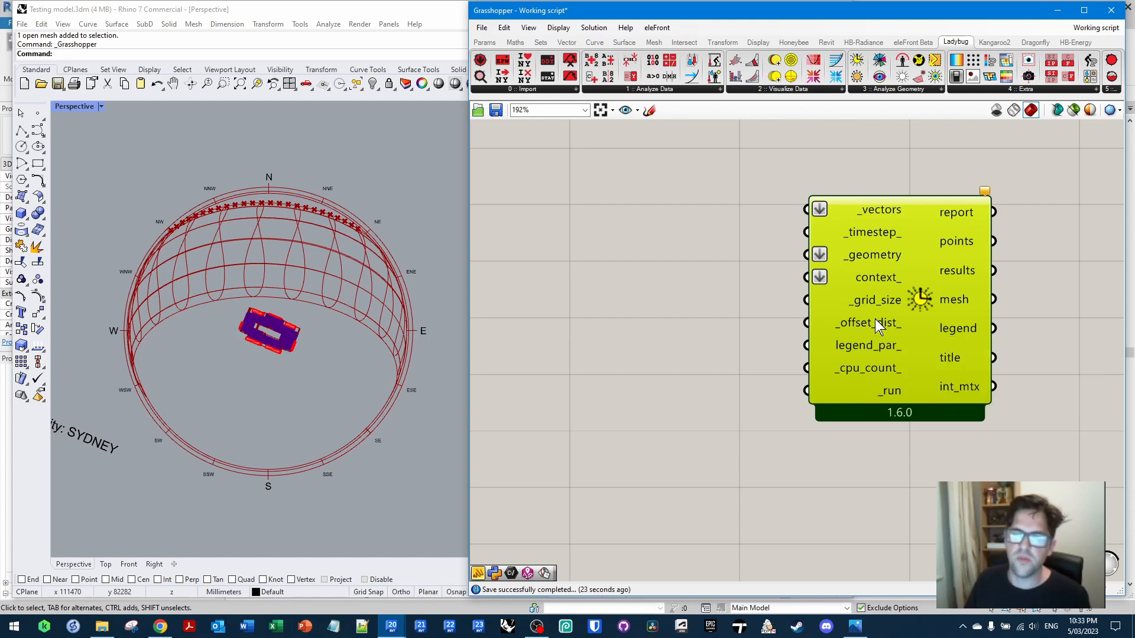
# Connect SunPath's vectors to Direct Sun Hours' _vectors and the timestep panel to _timestep_, and reposition the Direct Sun Hours component
pyautogui.scroll(-5, 860, 321)
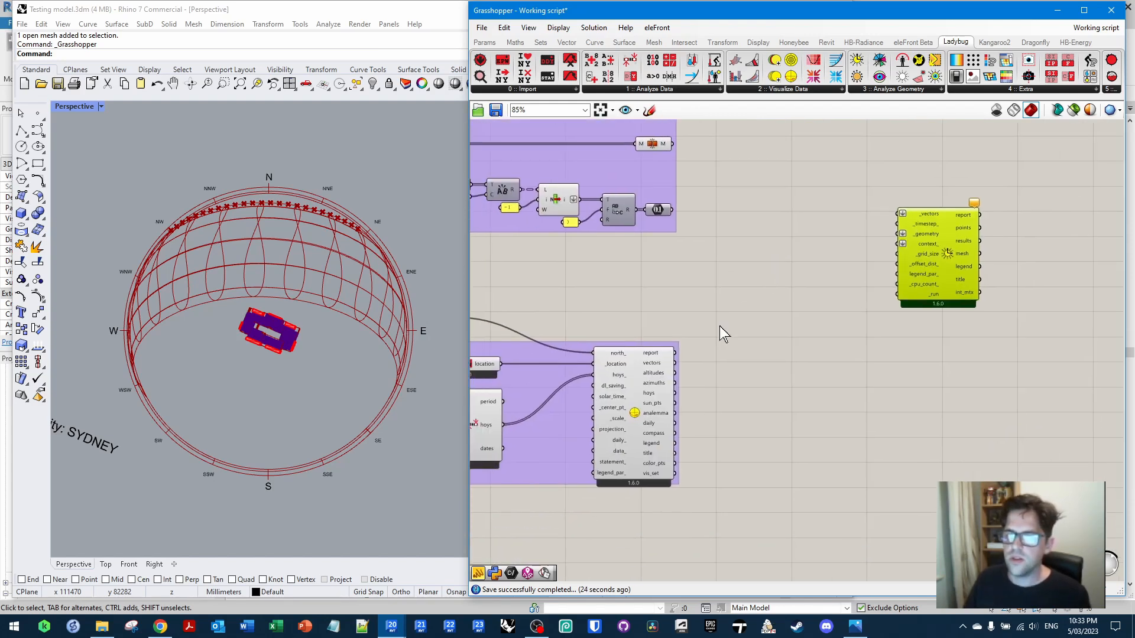
pyautogui.moveTo(676, 366); pyautogui.dragTo(516, 401)
pyautogui.scroll(-2, 842, 237)
pyautogui.scroll(1, 547, 369)
pyautogui.moveTo(868, 256); pyautogui.dragTo(769, 284, button='right')
pyautogui.scroll(2, 804, 269)
pyautogui.moveTo(914, 243); pyautogui.dragTo(955, 268)
pyautogui.click(804, 180)
pyautogui.moveTo(740, 142); pyautogui.dragTo(746, 210, button='right')
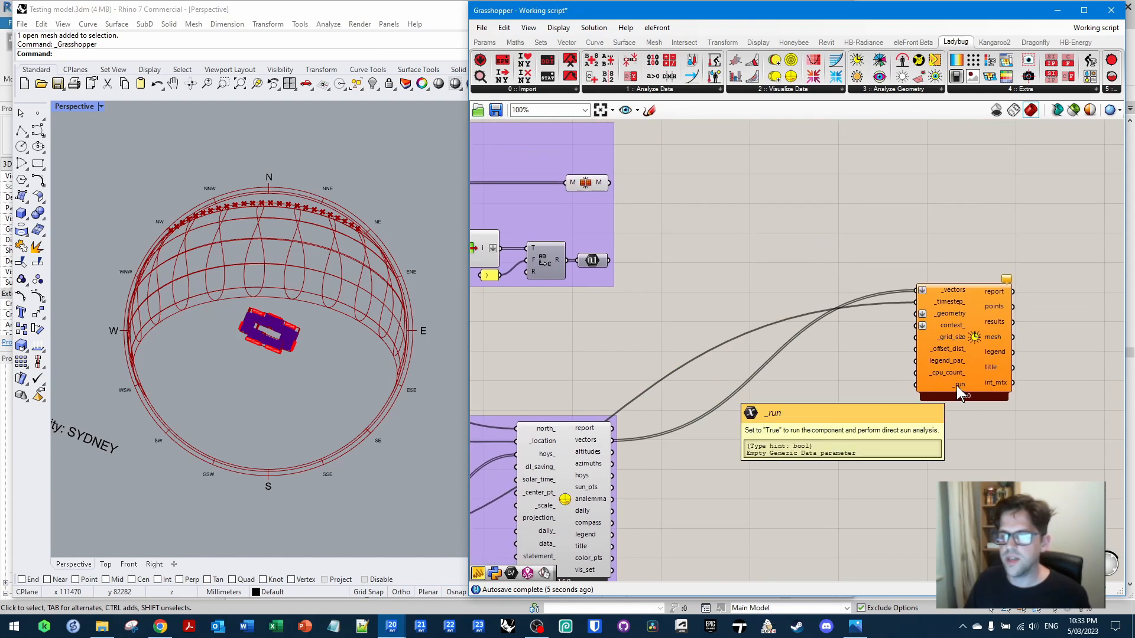
pyautogui.doubleClick(824, 388)
pyautogui.write('bool')
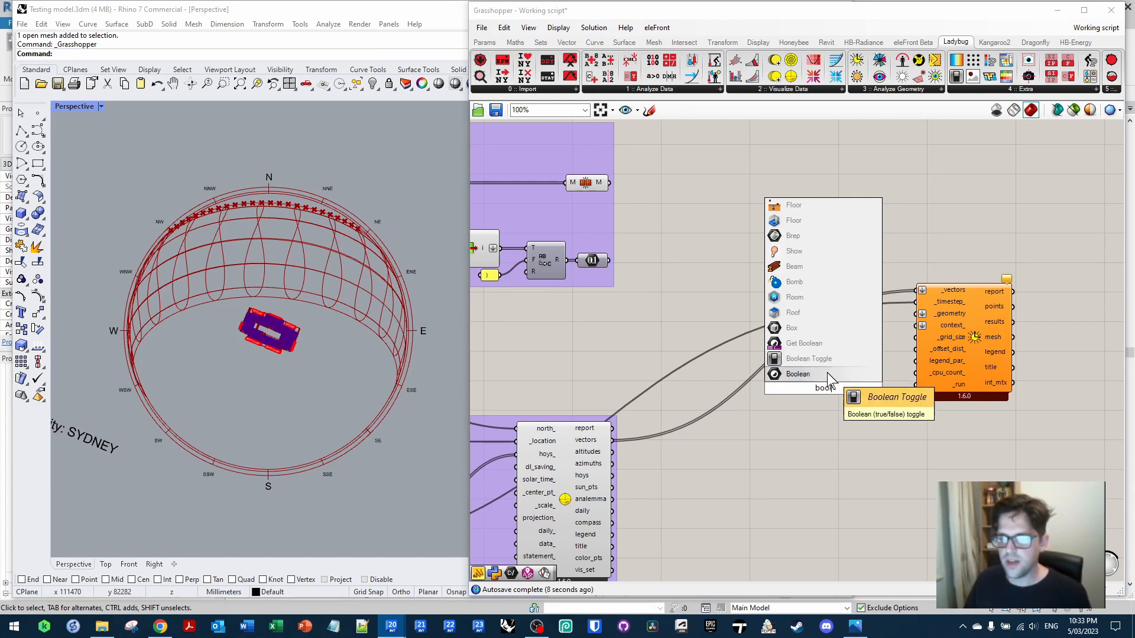
pyautogui.click(820, 424)
pyautogui.write('f')
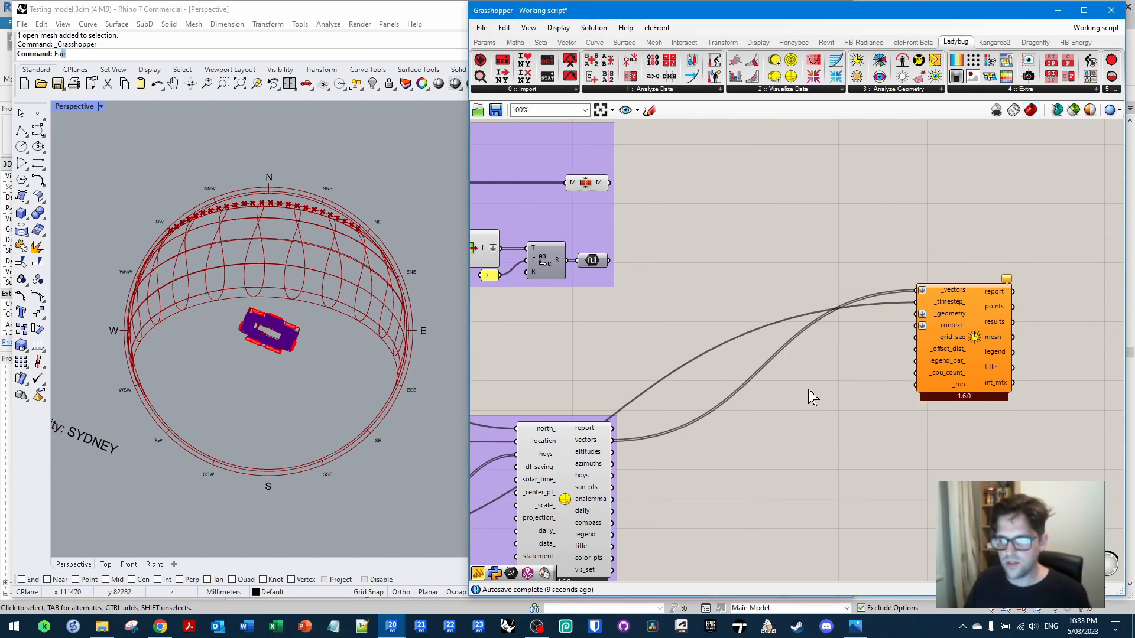
# Add an LB FalseStartToggle and connect it to Direct Sun Hours' _run input, level with that input
pyautogui.doubleClick(815, 385)
pyautogui.write('fa')
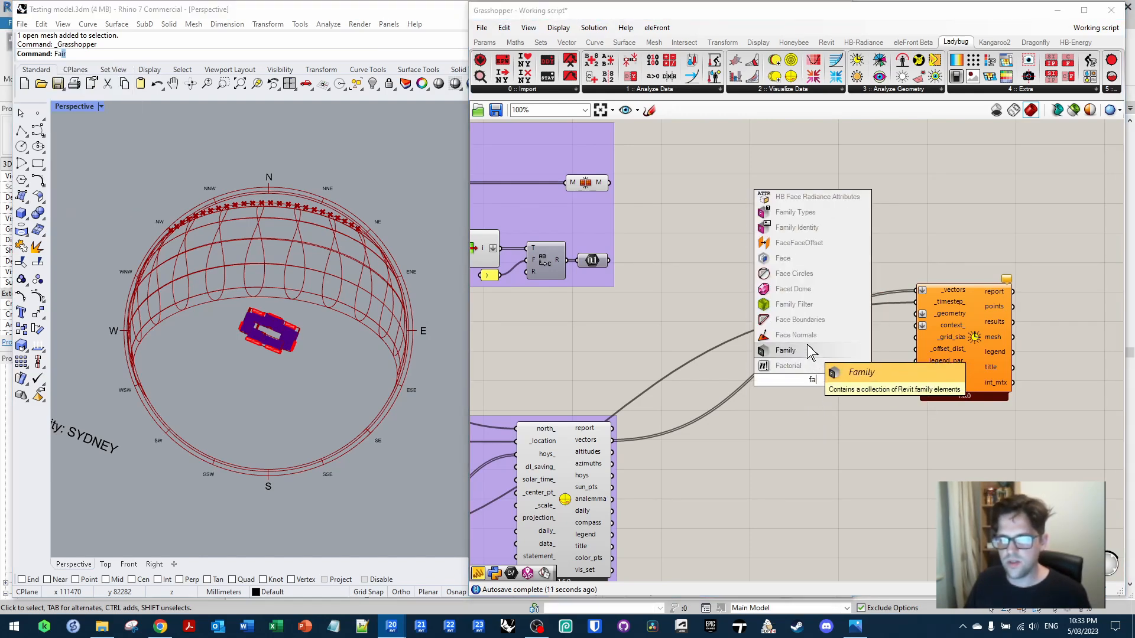
pyautogui.write('lse')
pyautogui.click(818, 369)
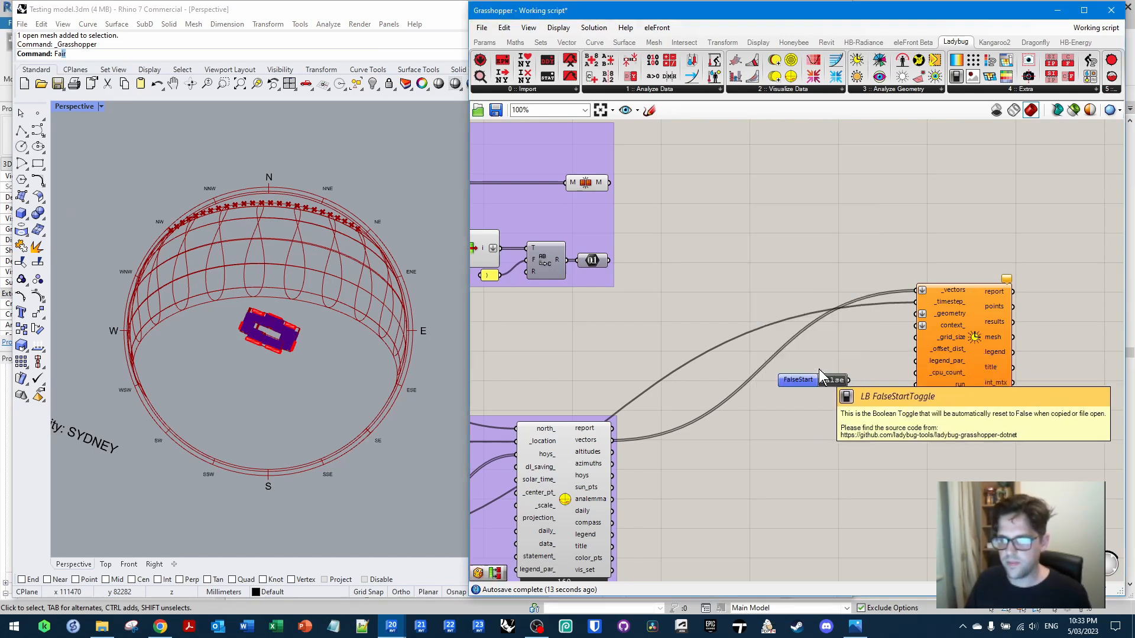
pyautogui.moveTo(928, 389); pyautogui.dragTo(926, 387)
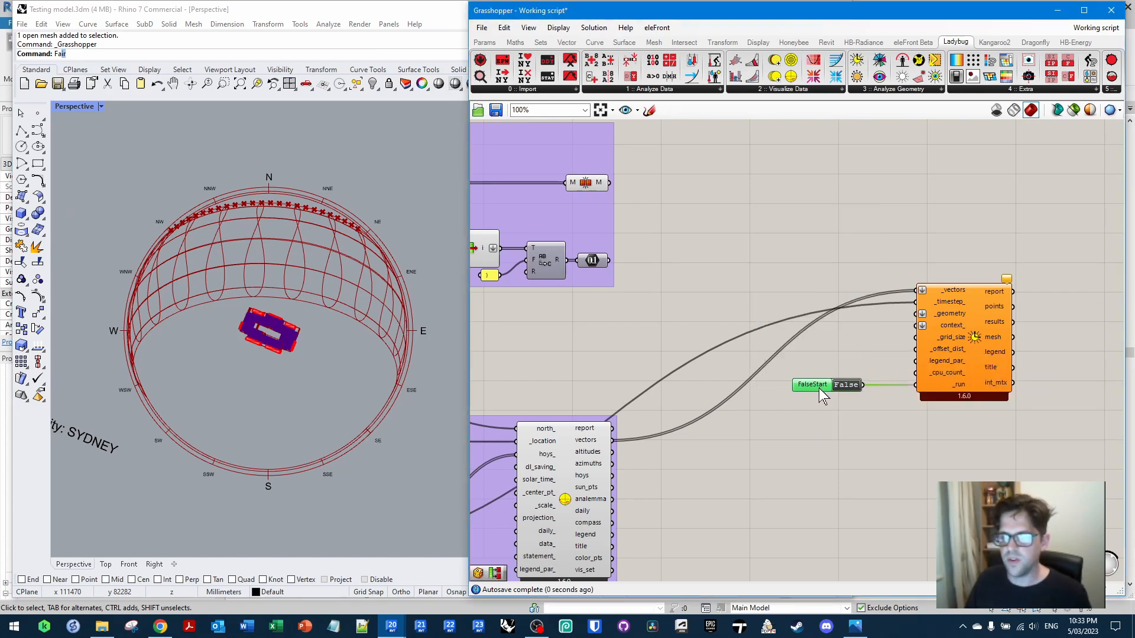
# Turn off the joined test mesh's preview and connect its output to Direct Sun Hours' _geometry input
pyautogui.scroll(2, 689, 246)
pyautogui.click(516, 176)
pyautogui.rightClick(516, 176)
pyautogui.click(546, 197)
pyautogui.moveTo(545, 178); pyautogui.dragTo(905, 329)
pyautogui.click(884, 229)
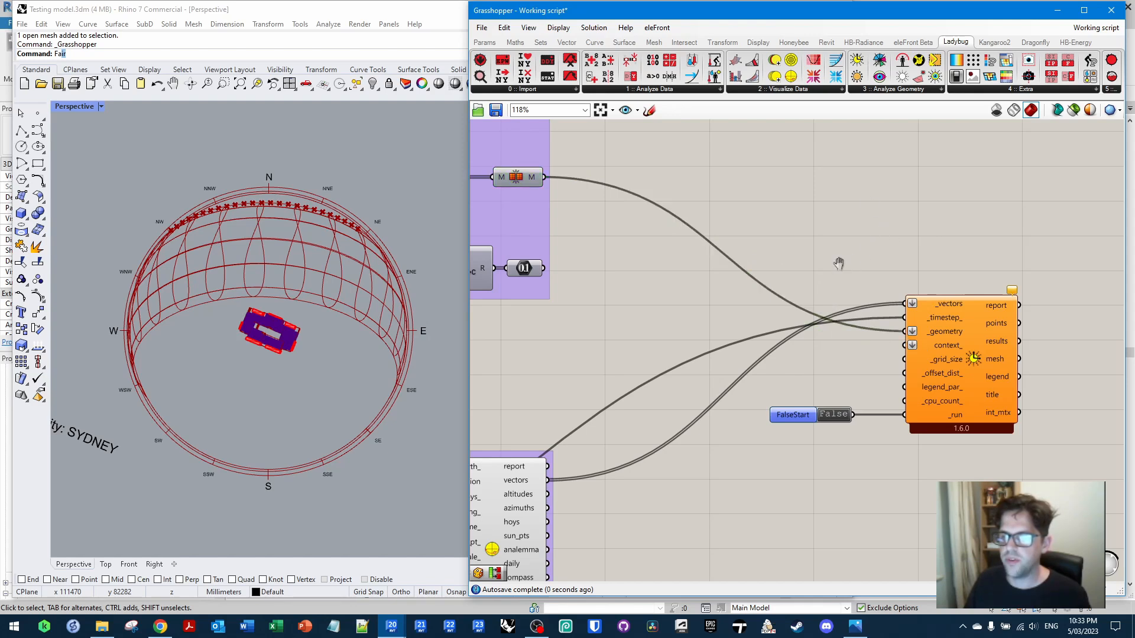
pyautogui.moveTo(835, 261); pyautogui.dragTo(861, 246, button='right')
# Unlock the building and Context layers in Rhino and make both visible
pyautogui.moveTo(693, 17); pyautogui.dragTo(361, 320)
pyautogui.click(660, 119)
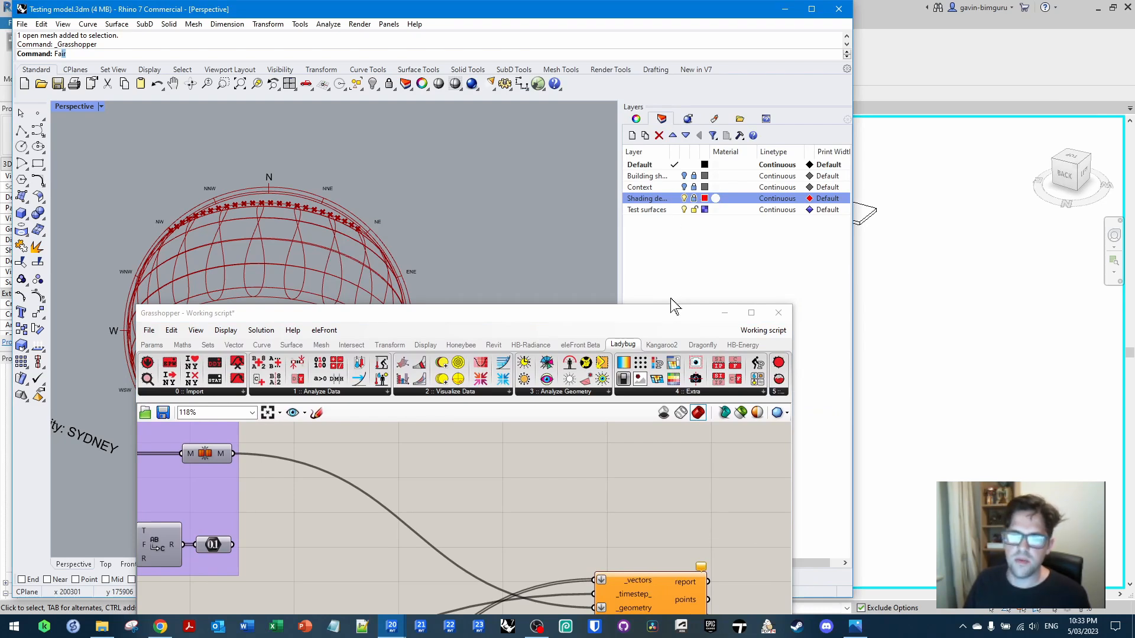
pyautogui.moveTo(667, 321); pyautogui.dragTo(907, 373)
pyautogui.click(756, 254)
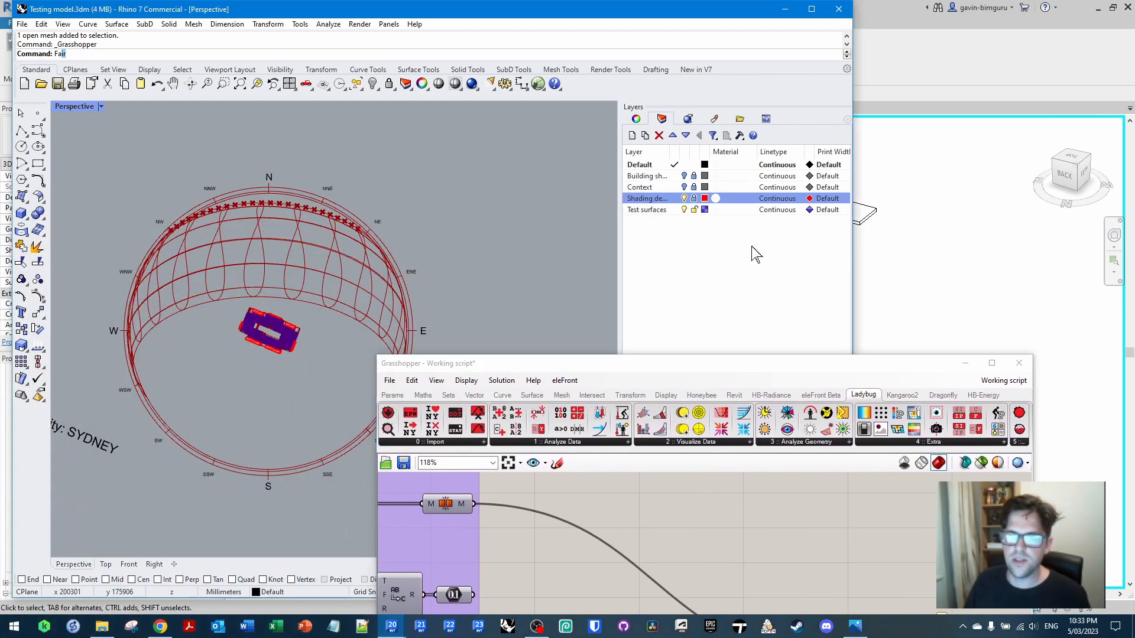
pyautogui.click(694, 186)
pyautogui.click(693, 175)
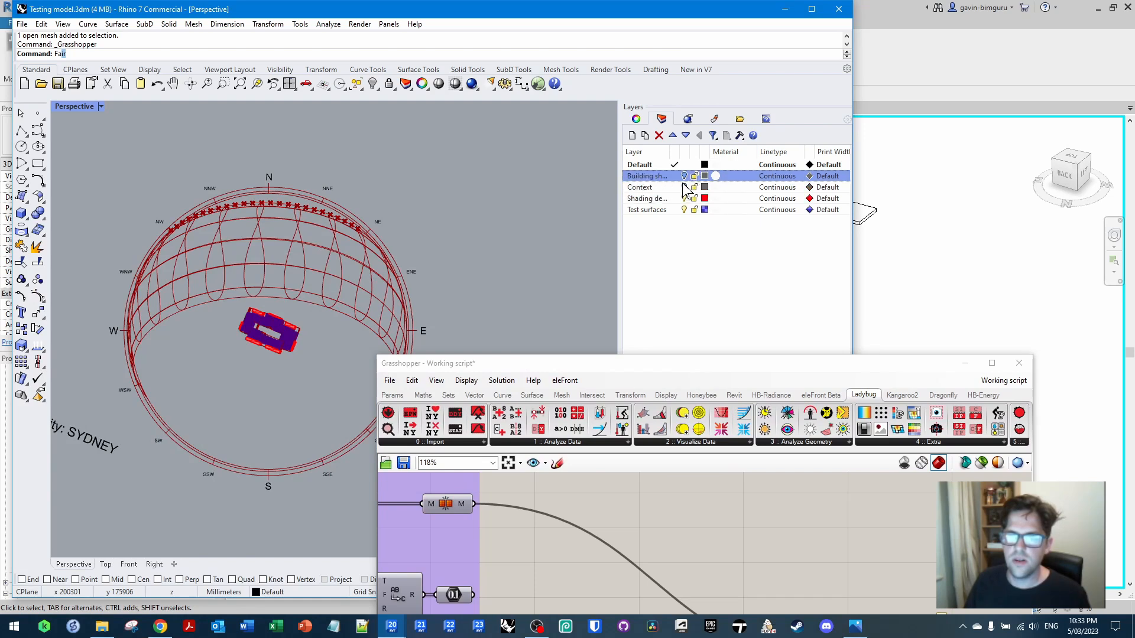
pyautogui.click(683, 186)
pyautogui.click(684, 176)
# Select all objects on the building and Context layers
pyautogui.moveTo(810, 357); pyautogui.dragTo(781, 299)
pyautogui.click(655, 187)
pyautogui.keyDown('shift'); pyautogui.click(647, 176); pyautogui.keyUp('shift')
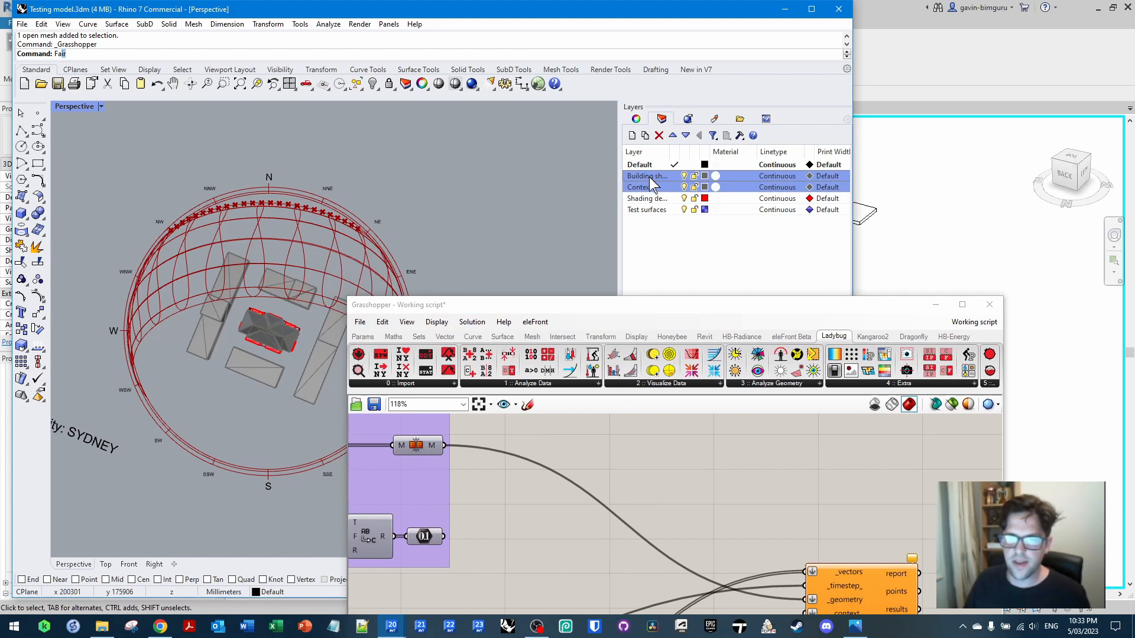
pyautogui.rightClick(650, 178)
pyautogui.click(679, 355)
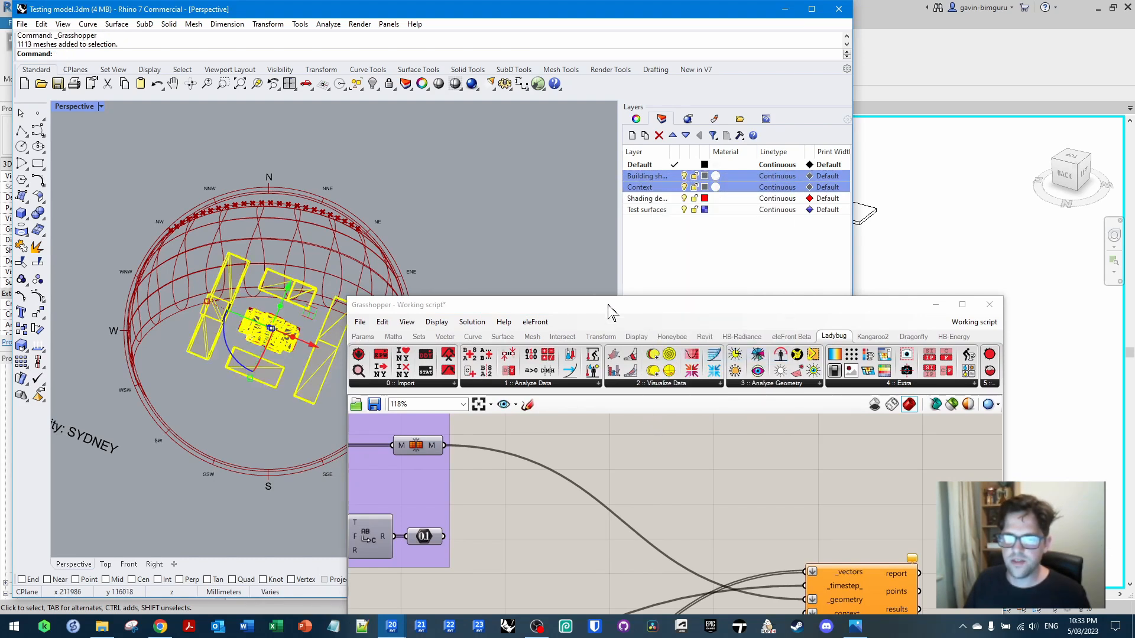
# Add a Geometry parameter above Direct Sun Hours and reference the selected context and building meshes in it
pyautogui.moveTo(607, 306); pyautogui.dragTo(601, 72)
pyautogui.doubleClick(676, 256)
pyautogui.write('geo')
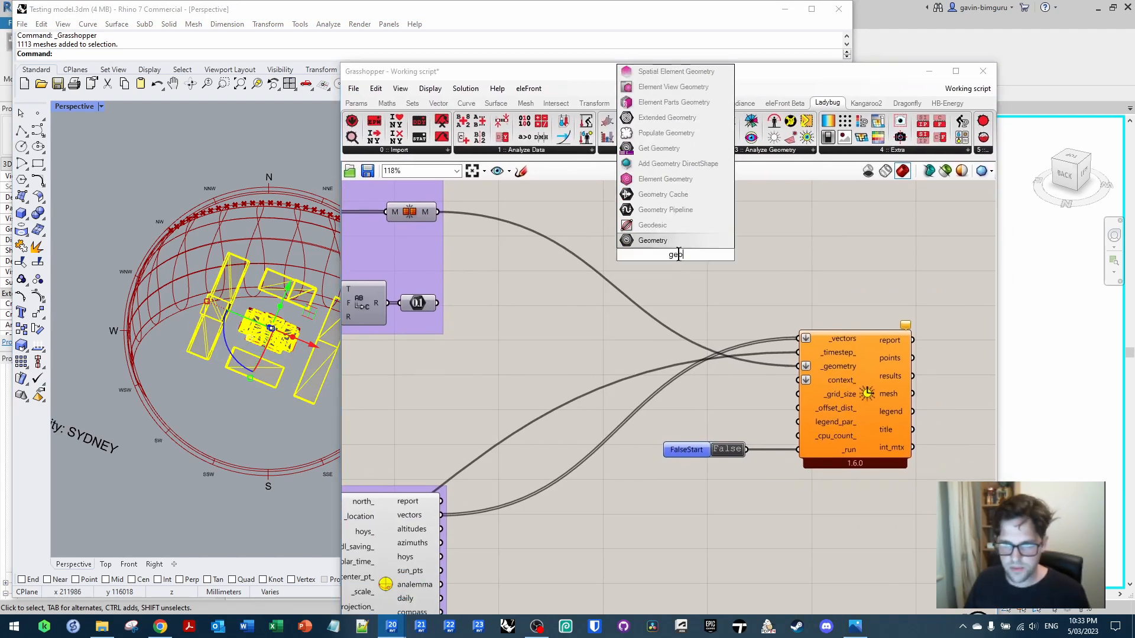
pyautogui.press('Return')
pyautogui.scroll(3, 676, 249)
pyautogui.rightClick(676, 248)
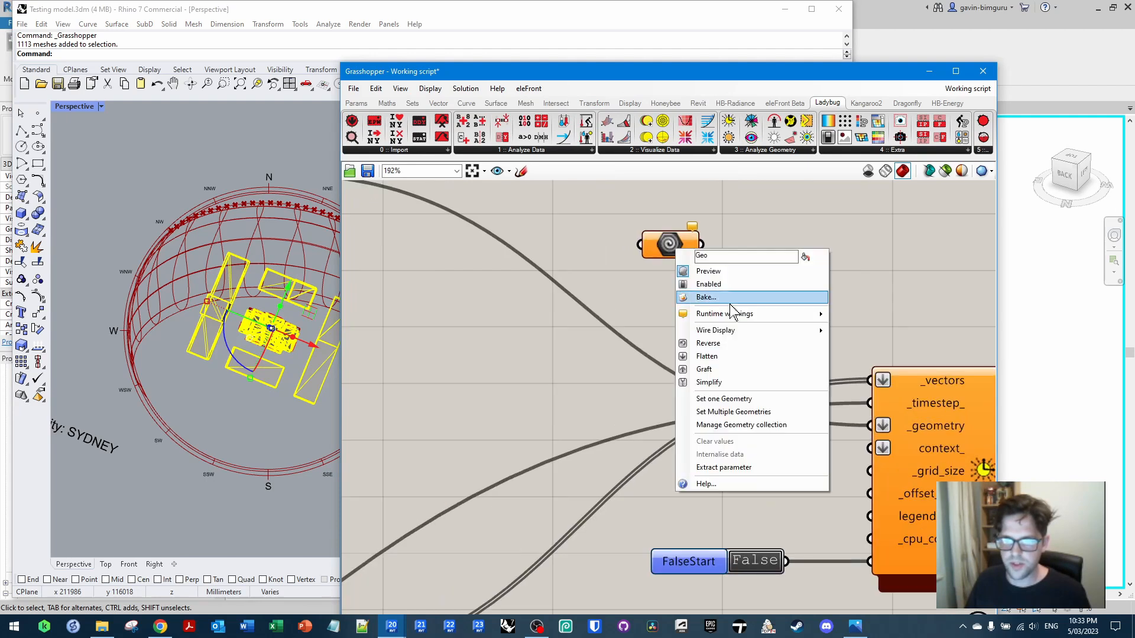
pyautogui.click(732, 398)
# Show the new Geometry parameter as text and name it "Context and building"
pyautogui.rightClick(672, 248)
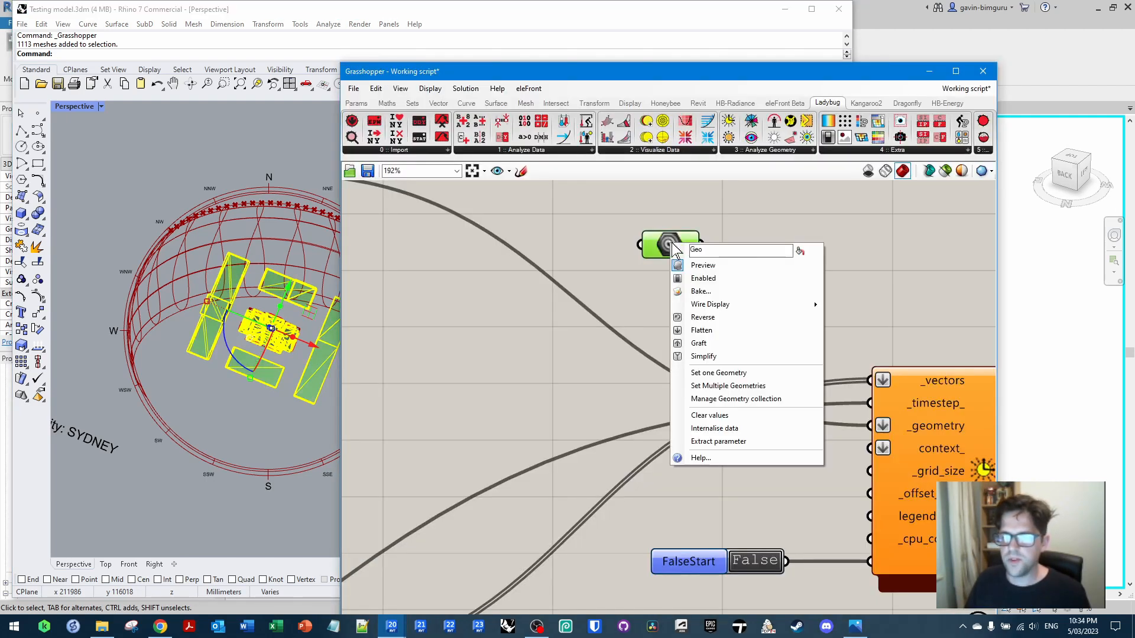
pyautogui.click(803, 251)
pyautogui.rightClick(662, 244)
pyautogui.moveTo(705, 250); pyautogui.dragTo(651, 243)
pyautogui.write('Context and building')
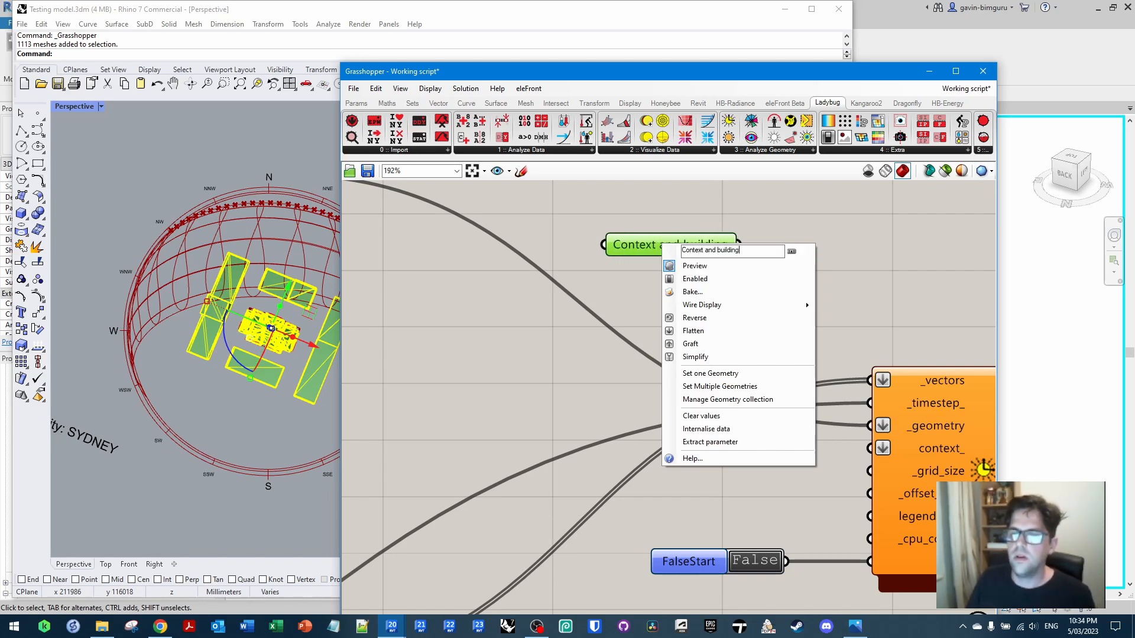
pyautogui.click(754, 222)
# Lock the building and Context layers and select all objects on the Shading devices layer
pyautogui.moveTo(661, 73); pyautogui.dragTo(676, 316)
pyautogui.rightClick(707, 192)
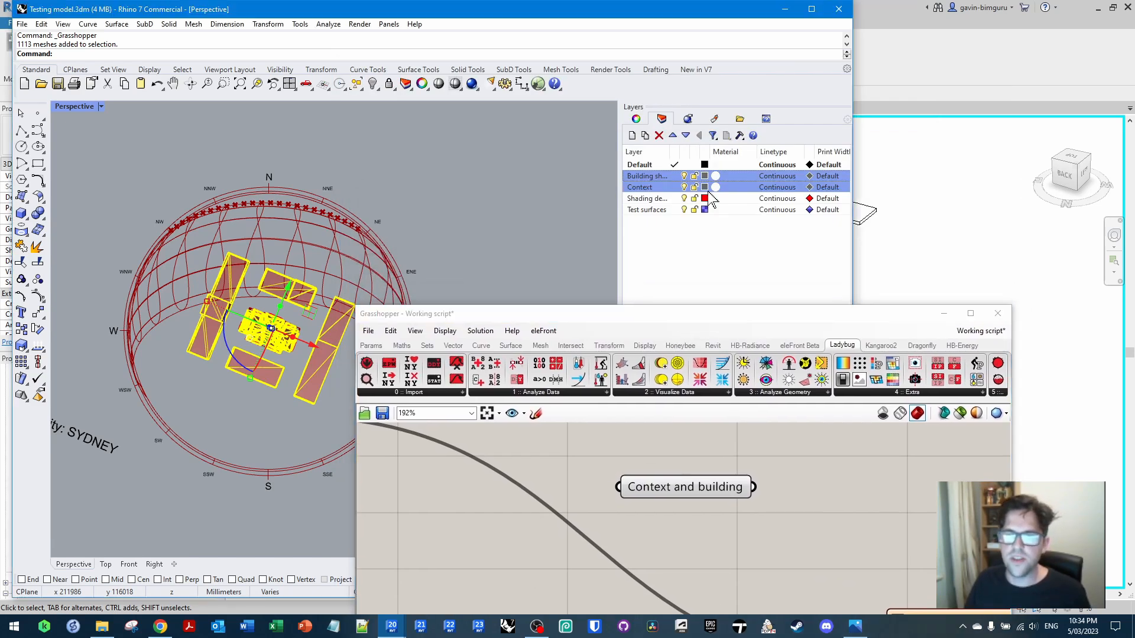
pyautogui.click(695, 182)
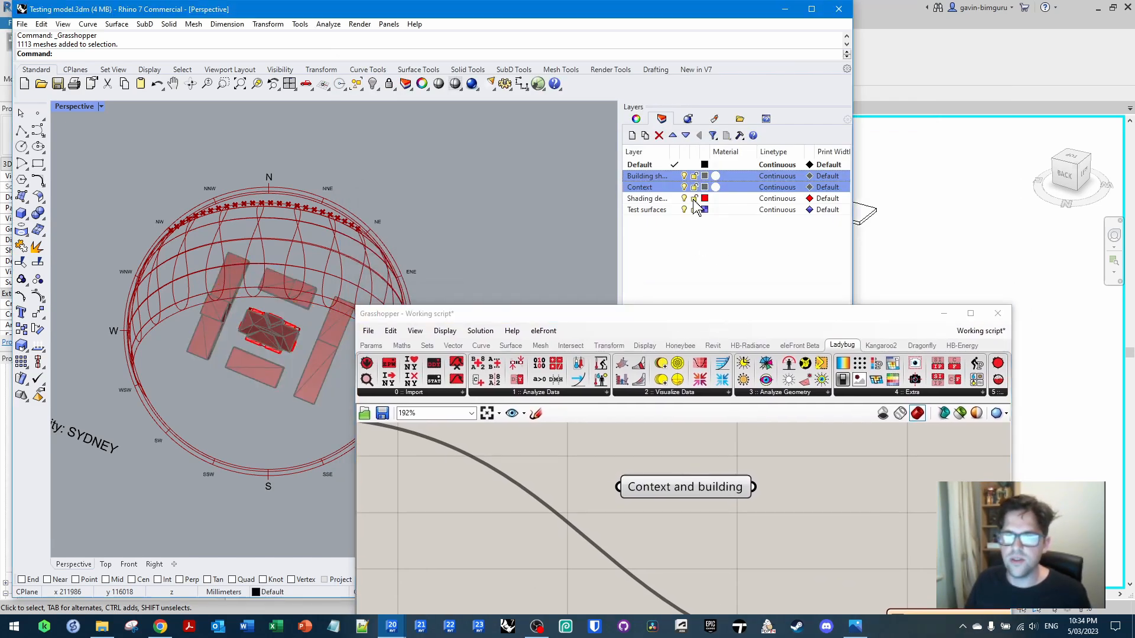
pyautogui.click(694, 187)
pyautogui.click(695, 186)
pyautogui.click(694, 185)
pyautogui.click(669, 201)
pyautogui.rightClick(665, 201)
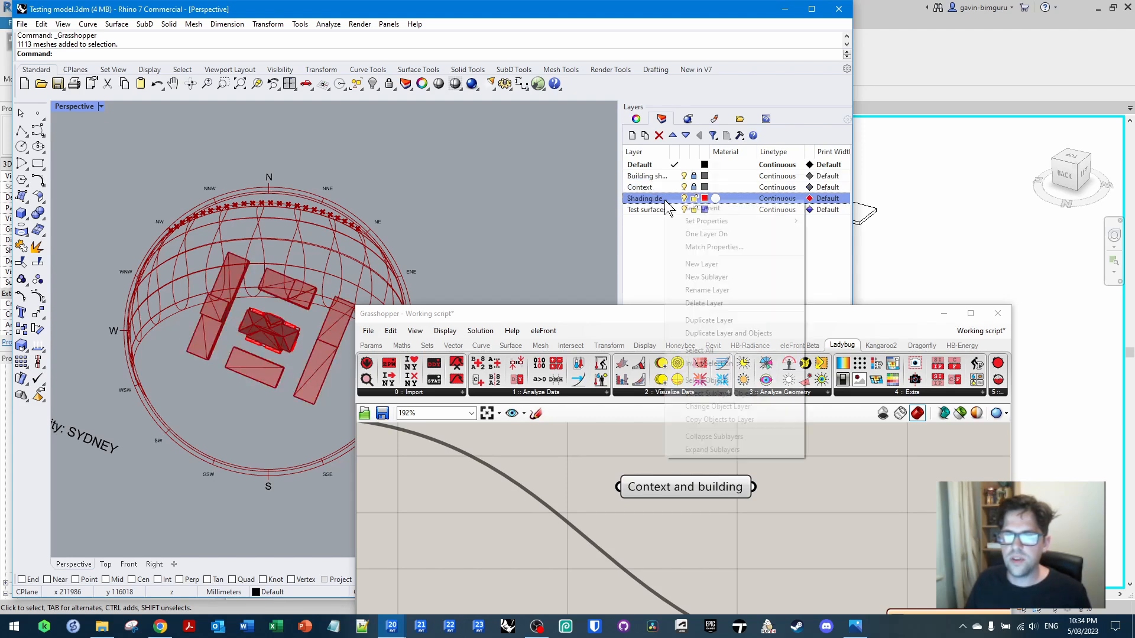
pyautogui.click(722, 395)
# Add another Geometry parameter near Direct Sun Hours and reference the selected shading meshes in it as multiple geometries
pyautogui.moveTo(625, 313); pyautogui.dragTo(594, 97)
pyautogui.doubleClick(772, 324)
pyautogui.write('geon')
pyautogui.press('BackSpace')
pyautogui.press('Return')
pyautogui.rightClick(767, 327)
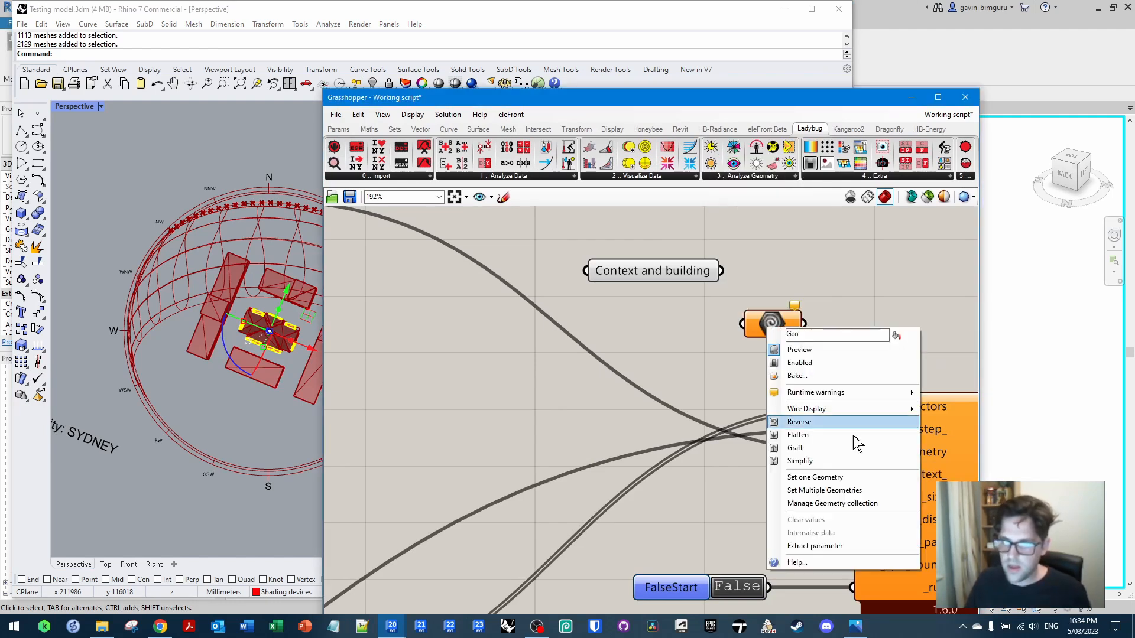
pyautogui.click(839, 491)
# Show this parameter as text named "Shading devices" and align the Context and building parameter directly above it
pyautogui.rightClick(762, 327)
pyautogui.click(892, 336)
pyautogui.rightClick(770, 318)
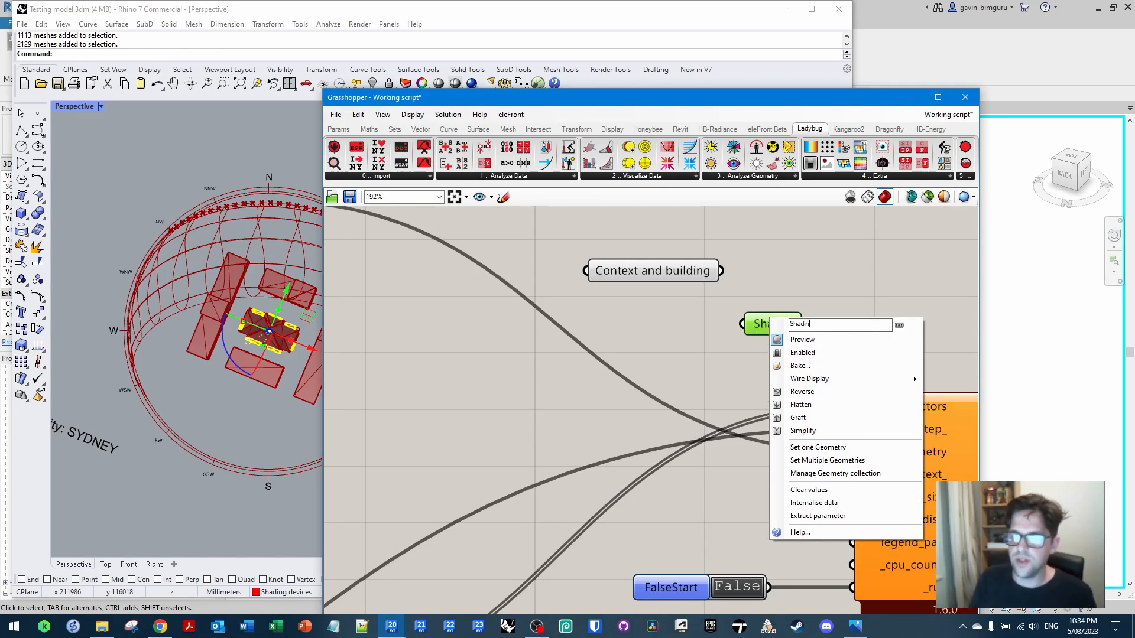
pyautogui.write('Shading devices')
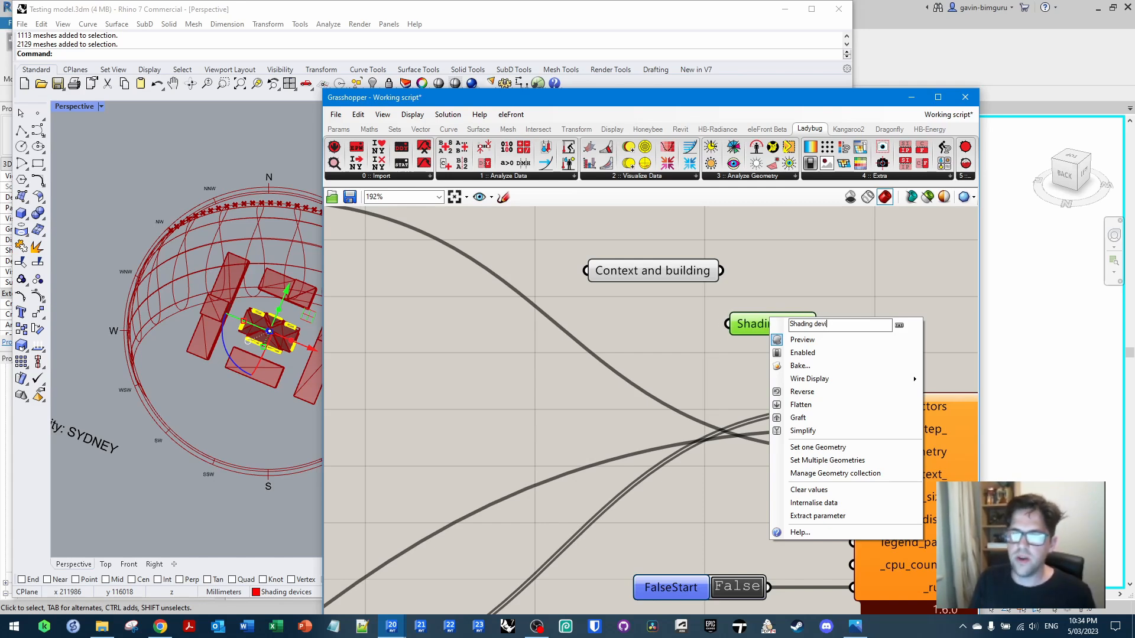
pyautogui.press('Return')
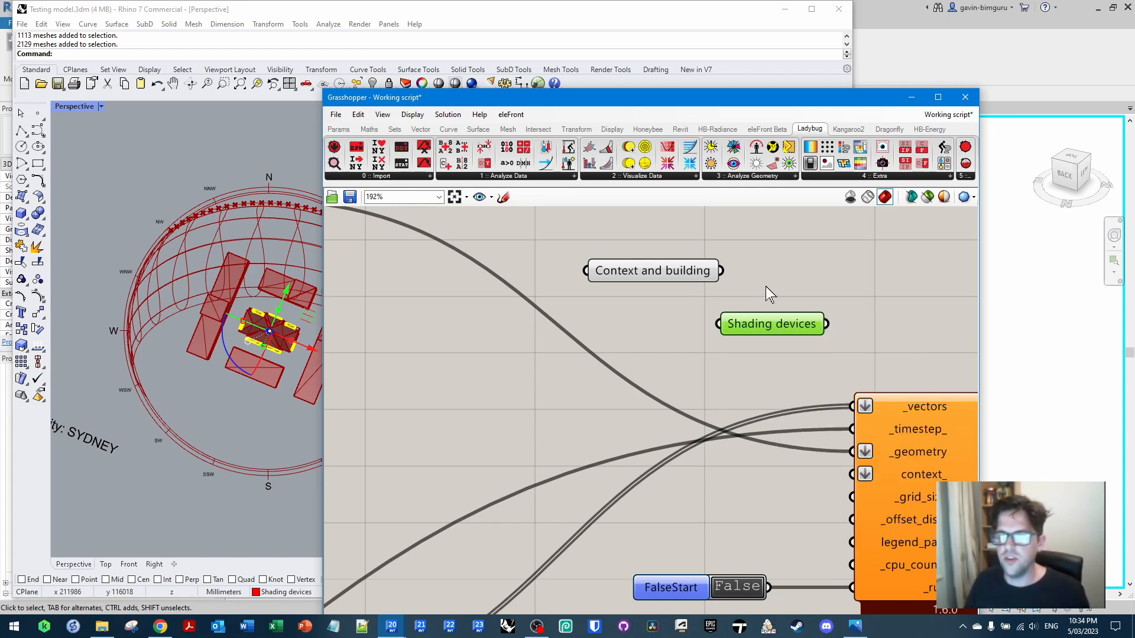
pyautogui.click(646, 267)
pyautogui.moveTo(646, 267); pyautogui.dragTo(752, 294)
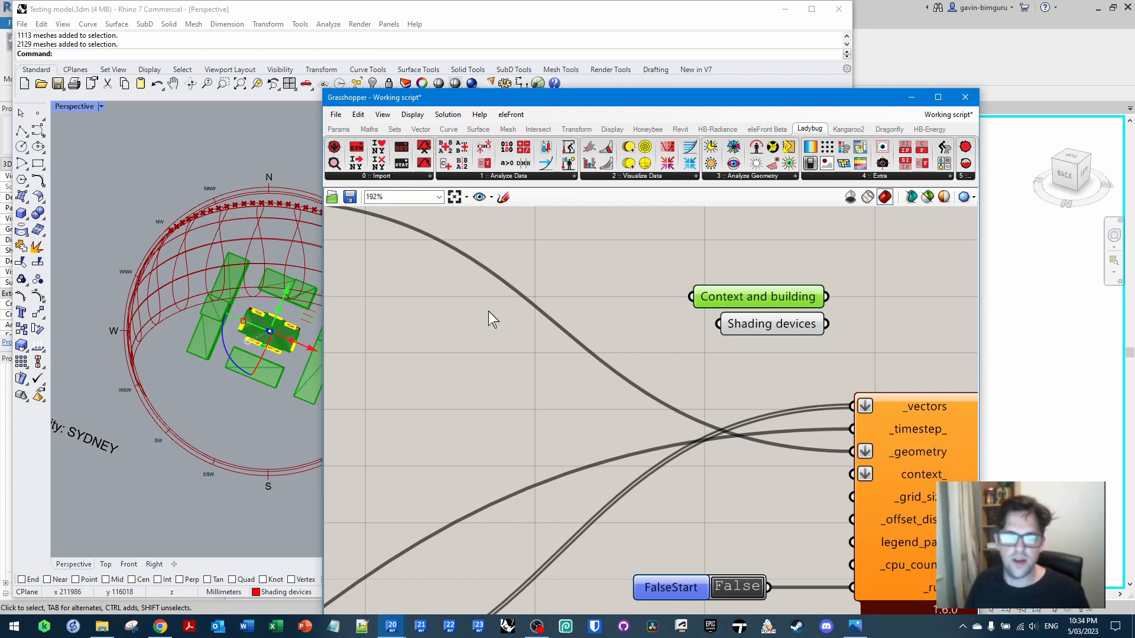
pyautogui.scroll(-3, 697, 348)
# Hide the building and Context layers in Rhino
pyautogui.moveTo(684, 101); pyautogui.dragTo(652, 293)
pyautogui.click(688, 247)
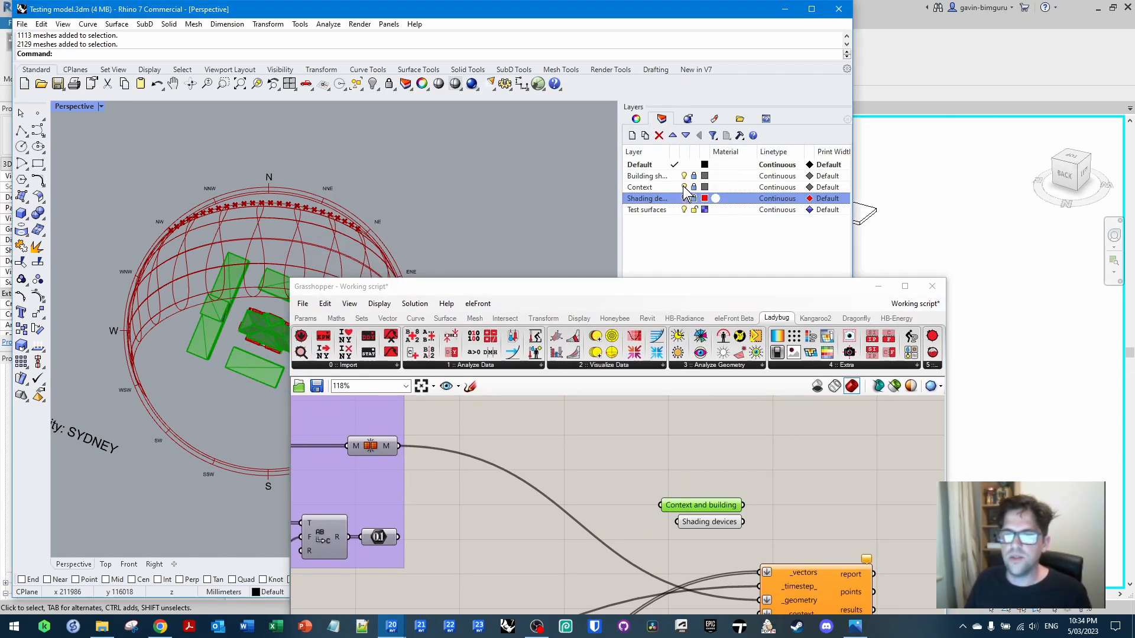
pyautogui.click(683, 187)
pyautogui.click(683, 176)
pyautogui.moveTo(600, 291); pyautogui.dragTo(723, 99)
# Turn off the viewport previews of the Context and building and Shading devices parameters
pyautogui.scroll(8, 308, 349)
pyautogui.moveTo(241, 354); pyautogui.dragTo(239, 263, button='right')
pyautogui.scroll(6, 189, 261)
pyautogui.click(718, 253)
pyautogui.moveTo(720, 252); pyautogui.dragTo(625, 227, button='right')
pyautogui.rightClick(743, 288)
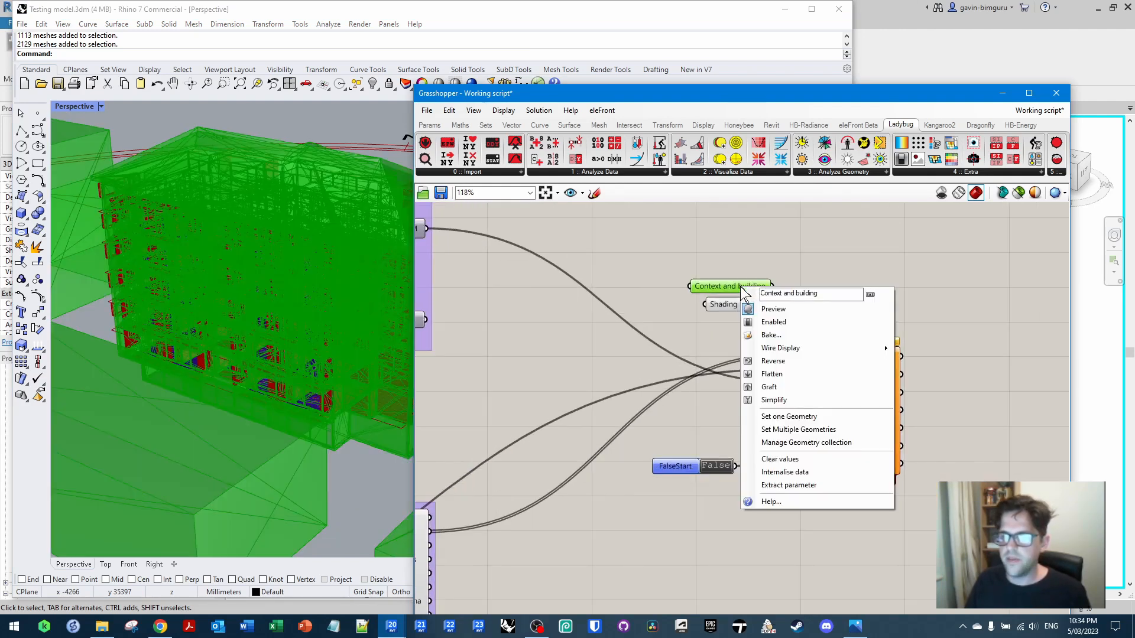
pyautogui.click(772, 311)
pyautogui.rightClick(743, 305)
pyautogui.click(772, 325)
# Move the Context and building and Shading devices parameters together to the free space below Direct Sun Hours' FalseStart toggle
pyautogui.scroll(-2, 803, 306)
pyautogui.moveTo(807, 314); pyautogui.dragTo(720, 279)
pyautogui.moveTo(752, 289); pyautogui.dragTo(703, 462)
# Turn off the previews of two upstream components, including the flattened parameter that feeds the gated tile grid group
pyautogui.scroll(-4, 703, 462)
pyautogui.moveTo(980, 273); pyautogui.dragTo(662, 381, button='right')
pyautogui.scroll(3, 739, 305)
pyautogui.click(725, 299)
pyautogui.rightClick(727, 306)
pyautogui.click(757, 323)
pyautogui.scroll(-1, 663, 336)
pyautogui.moveTo(664, 337); pyautogui.dragTo(857, 336, button='right')
pyautogui.scroll(3, 610, 320)
pyautogui.click(615, 312)
pyautogui.rightClick(616, 313)
pyautogui.click(646, 335)
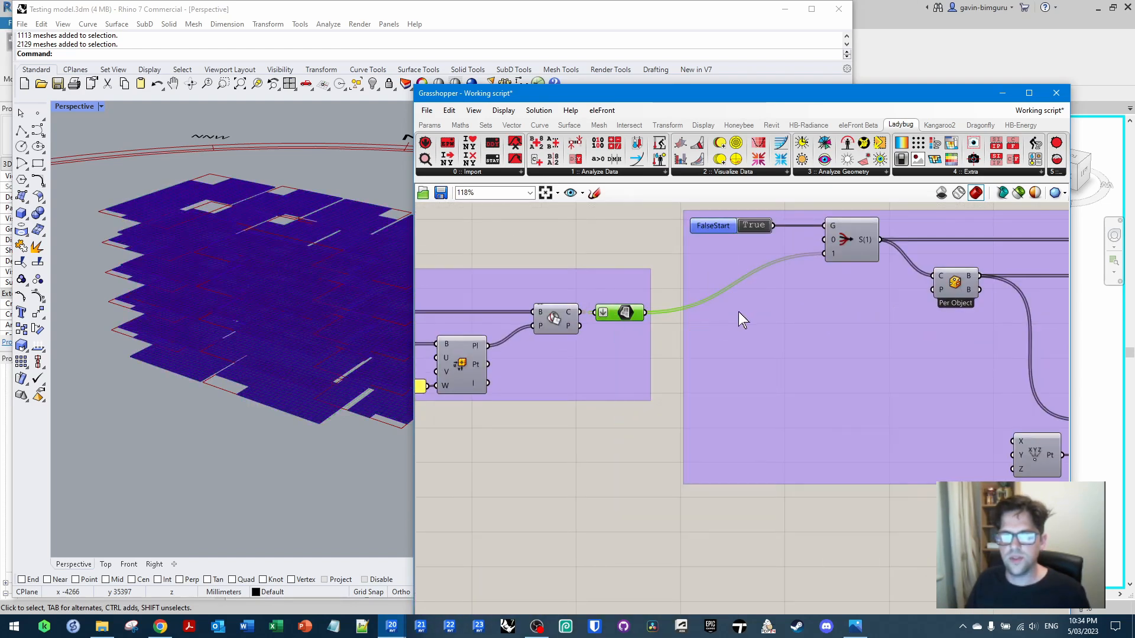
# Set the FalseStart toggle of the gated tile grid group to False
pyautogui.moveTo(751, 264); pyautogui.dragTo(656, 296, button='right')
pyautogui.moveTo(814, 314); pyautogui.dragTo(748, 315, button='right')
pyautogui.click(594, 260)
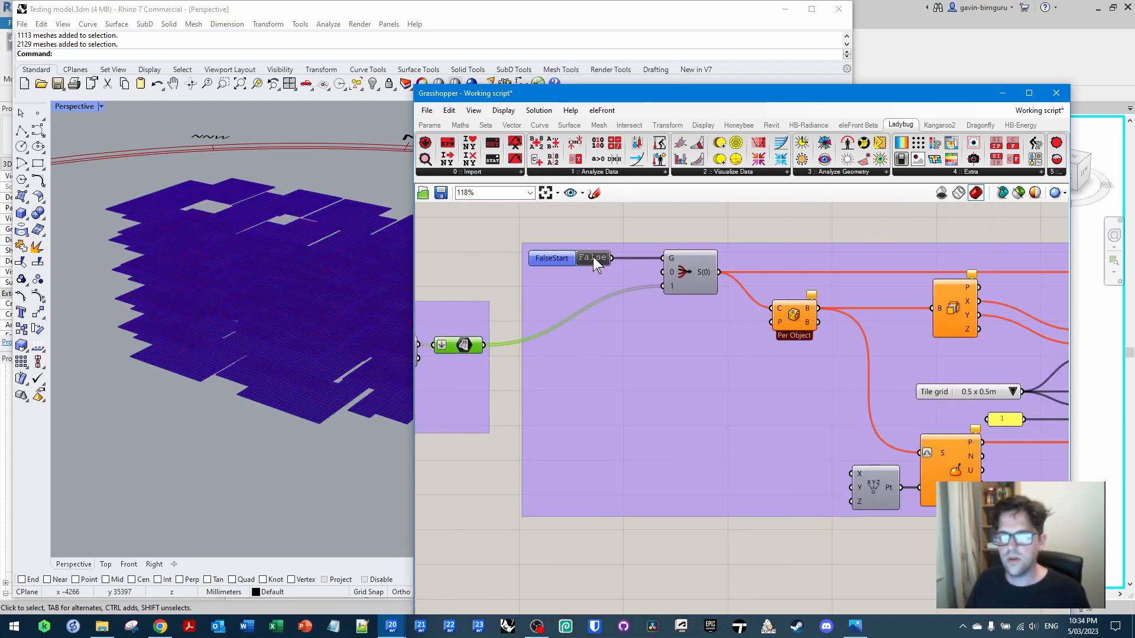
# Inspect the tile grid group and the components of the Test surfaces baking group
pyautogui.scroll(-3, 742, 313)
pyautogui.scroll(4, 824, 356)
pyautogui.scroll(-6, 886, 358)
pyautogui.moveTo(691, 372); pyautogui.dragTo(856, 360, button='right')
pyautogui.moveTo(545, 351); pyautogui.dragTo(753, 350, button='right')
pyautogui.scroll(4, 736, 313)
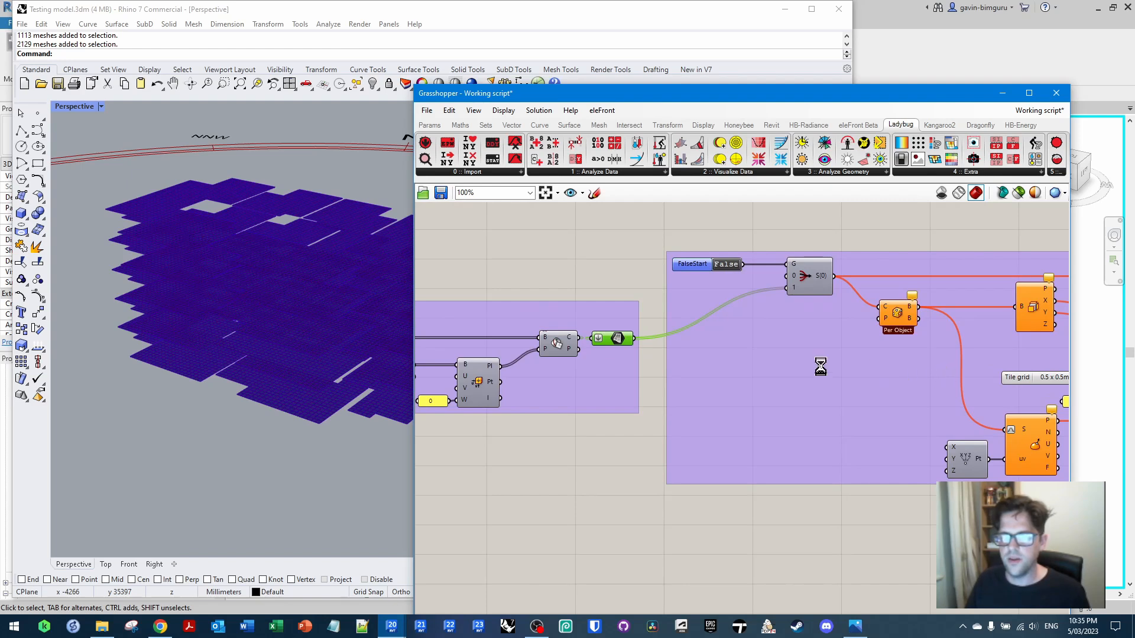
pyautogui.moveTo(919, 368); pyautogui.dragTo(830, 362, button='right')
pyautogui.moveTo(1005, 349); pyautogui.dragTo(831, 345, button='right')
pyautogui.click(888, 331)
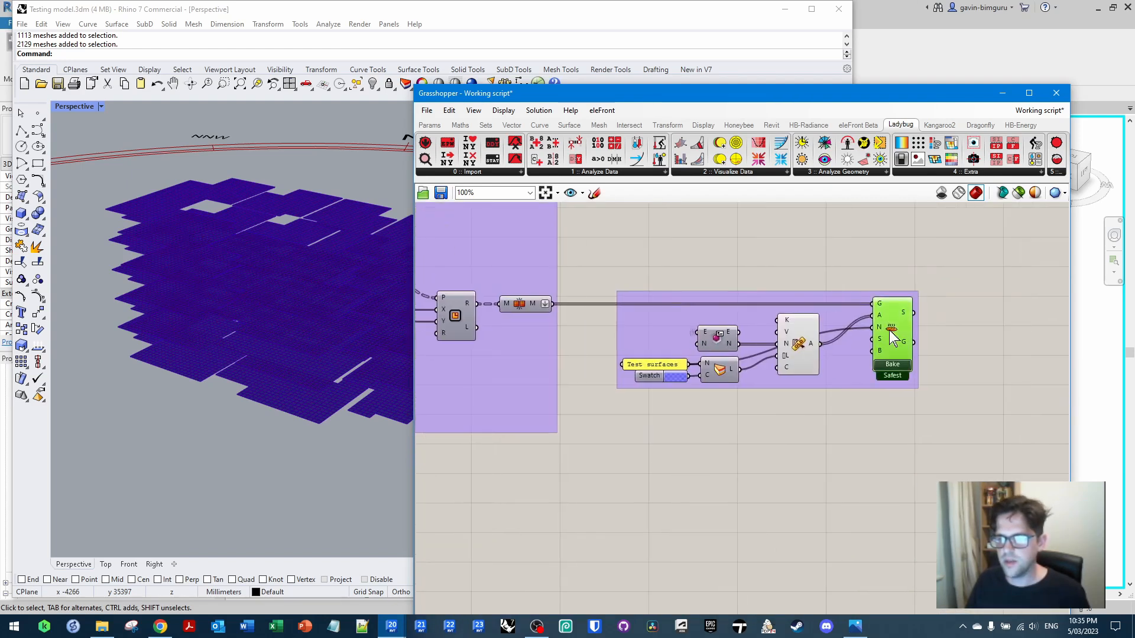
pyautogui.click(806, 332)
# Turn off the preview of the component that references the Test surfaces layer's geometry ahead of the point grid
pyautogui.moveTo(530, 346); pyautogui.dragTo(841, 345, button='right')
pyautogui.moveTo(425, 340); pyautogui.dragTo(937, 358, button='right')
pyautogui.doubleClick(711, 233)
pyautogui.scroll(-2, 711, 234)
pyautogui.scroll(-3, 711, 234)
pyautogui.moveTo(577, 370); pyautogui.dragTo(988, 281, button='right')
pyautogui.scroll(5, 739, 340)
pyautogui.moveTo(782, 320); pyautogui.dragTo(634, 354, button='right')
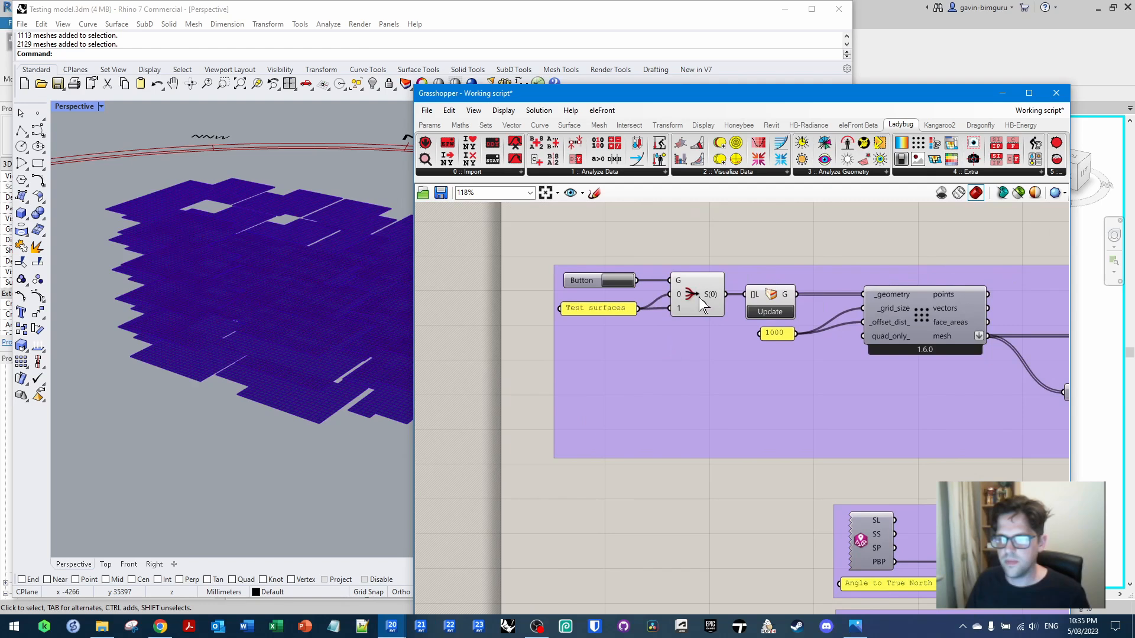
pyautogui.click(771, 295)
pyautogui.rightClick(771, 295)
pyautogui.click(807, 317)
# Connect the test mesh group's grid size panel to Direct Sun Hours' _grid_size and _offset_dist_ inputs
pyautogui.scroll(-1, 608, 349)
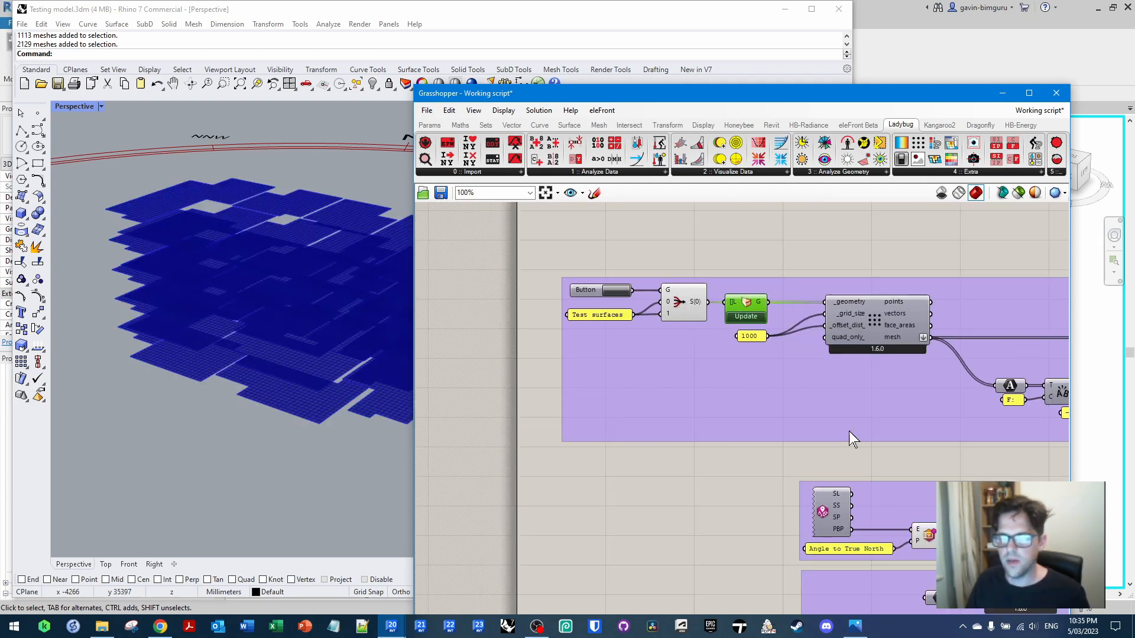
pyautogui.moveTo(1028, 478); pyautogui.dragTo(858, 385, button='right')
pyautogui.moveTo(1035, 397); pyautogui.dragTo(520, 378, button='right')
pyautogui.moveTo(882, 407); pyautogui.dragTo(799, 399, button='right')
pyautogui.scroll(3, 786, 411)
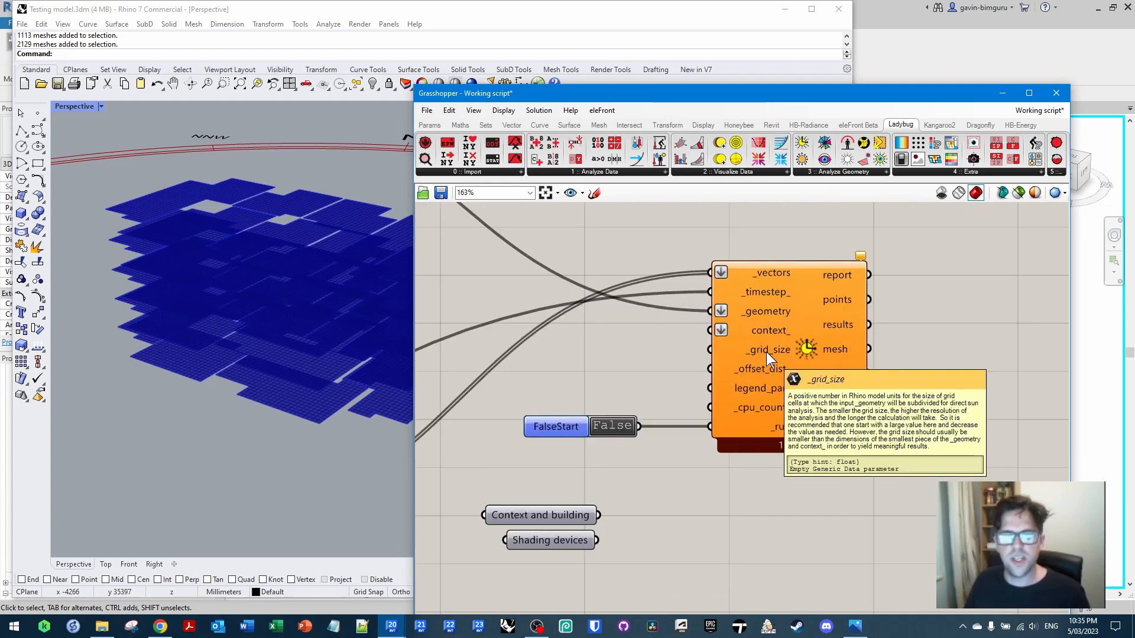
pyautogui.moveTo(766, 353); pyautogui.dragTo(879, 338, button='right')
pyautogui.moveTo(880, 338); pyautogui.dragTo(851, 289)
pyautogui.scroll(-5, 884, 337)
pyautogui.scroll(3, 610, 324)
pyautogui.scroll(-4, 596, 254)
pyautogui.scroll(3, 901, 313)
pyautogui.scroll(3, 896, 314)
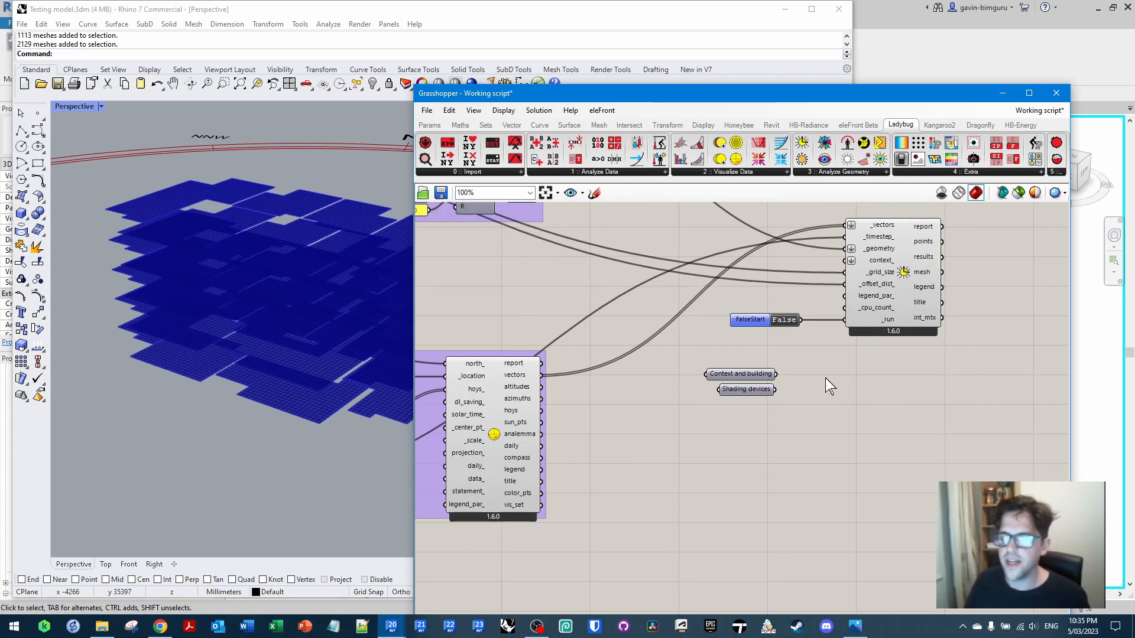
# Hide the Test surfaces layer in Rhino
pyautogui.moveTo(717, 96); pyautogui.dragTo(747, 48)
pyautogui.click(684, 210)
# Turn off the SunPath component's preview and save the Grasshopper script
pyautogui.moveTo(544, 332); pyautogui.dragTo(732, 285, button='right')
pyautogui.click(695, 346)
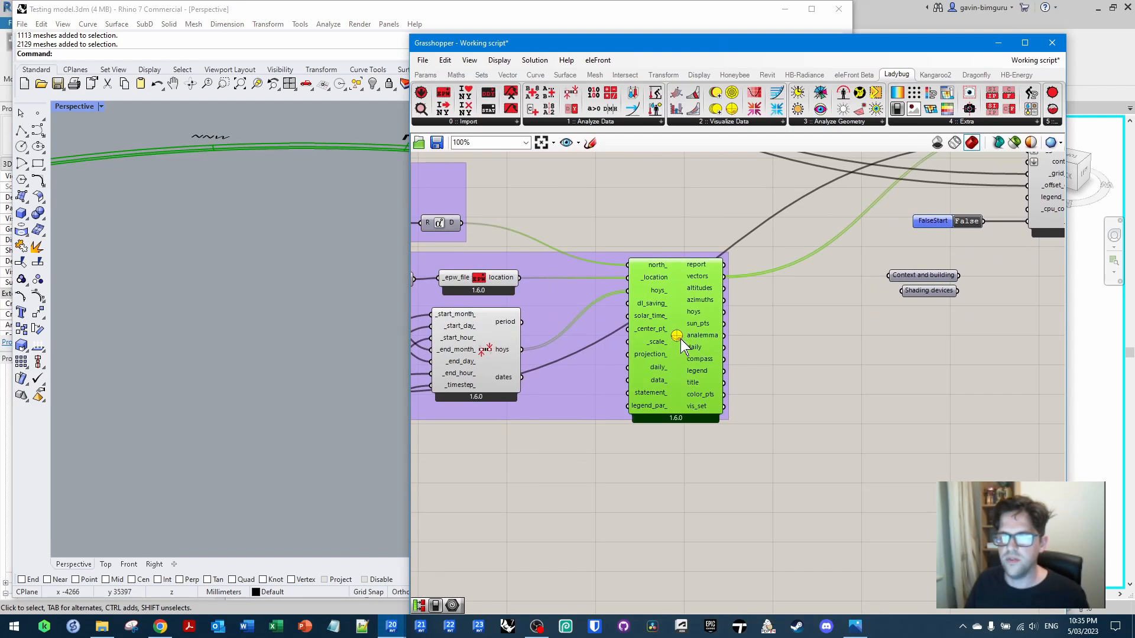
pyautogui.rightClick(674, 340)
pyautogui.click(718, 403)
pyautogui.hotkey('ctrl', 's')
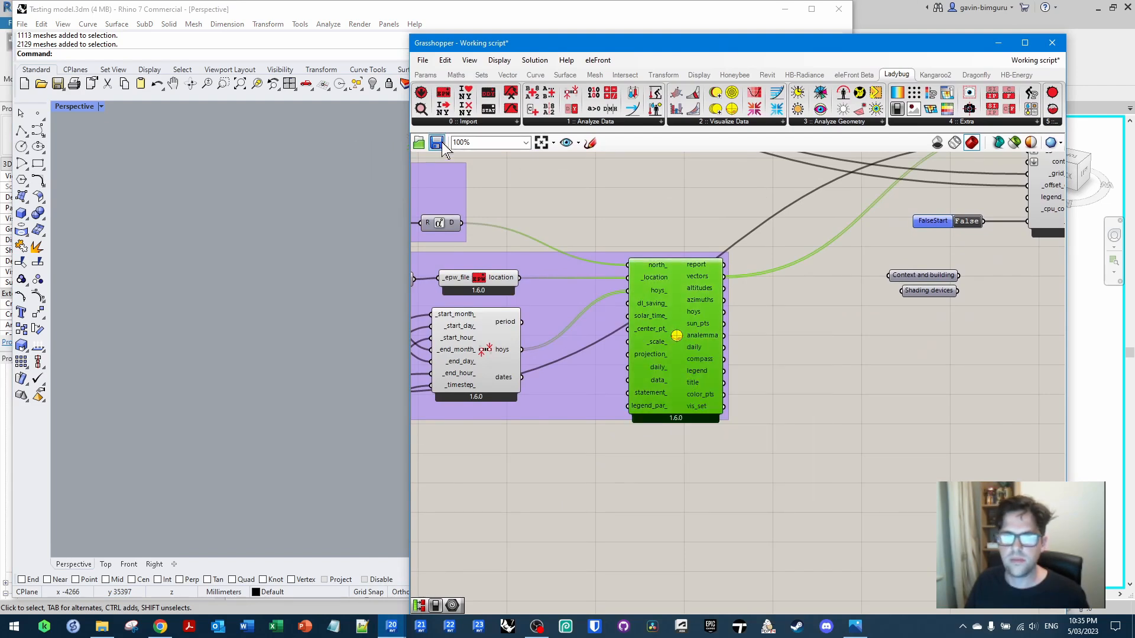
# Add a Merge component and connect Context and building to D1 and Shading devices to D2
pyautogui.moveTo(848, 229); pyautogui.dragTo(643, 312, button='right')
pyautogui.click(643, 312)
pyautogui.scroll(3, 708, 331)
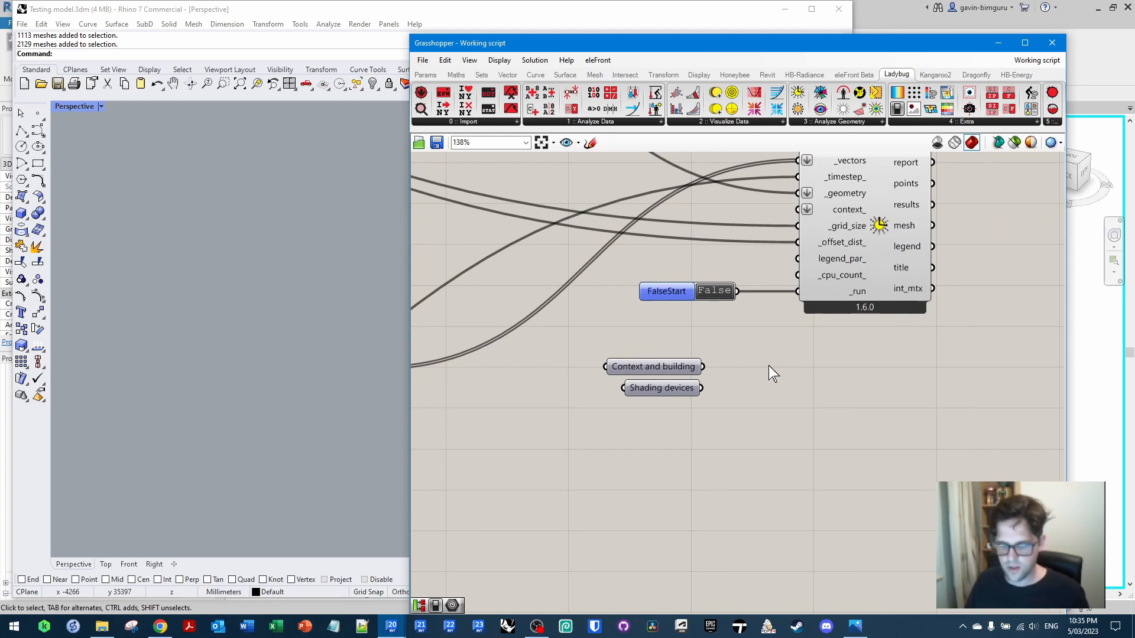
pyautogui.doubleClick(768, 365)
pyautogui.write('merge')
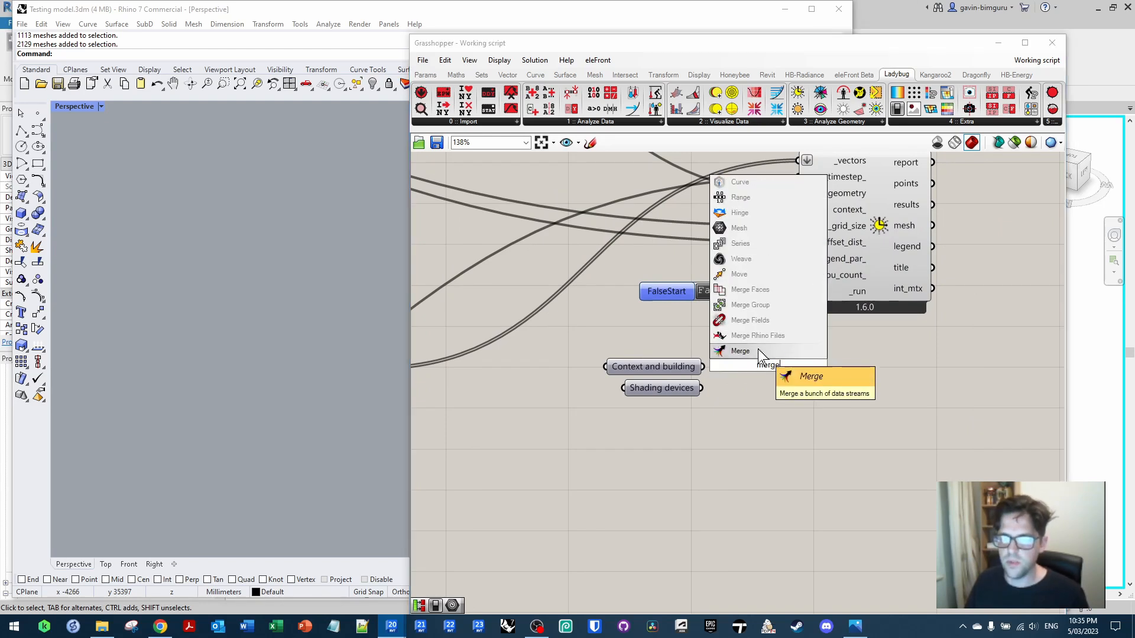
pyautogui.press('Return')
pyautogui.moveTo(702, 366)
pyautogui.mouseDown()
pyautogui.moveTo(746, 362)
pyautogui.moveTo(732, 378)
pyautogui.moveTo(769, 388)
pyautogui.mouseUp()
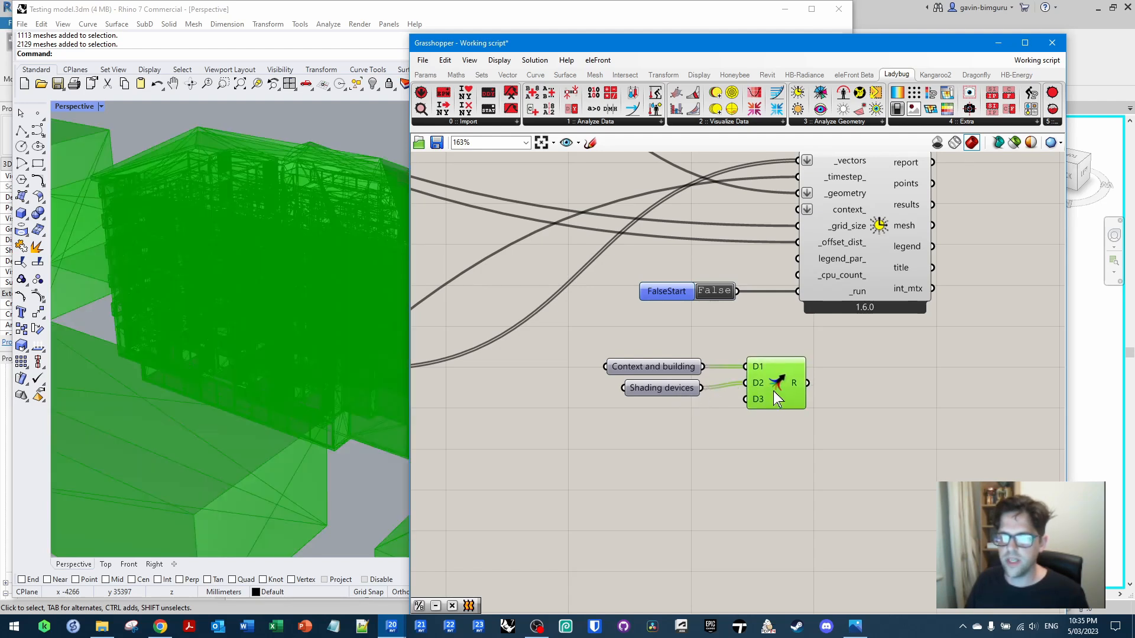
# Turn off the Merge component's preview and remove its unused D3 input
pyautogui.scroll(2, 773, 391)
pyautogui.rightClick(783, 378)
pyautogui.click(808, 397)
pyautogui.scroll(5, 763, 406)
pyautogui.click(771, 395)
pyautogui.scroll(-4, 803, 403)
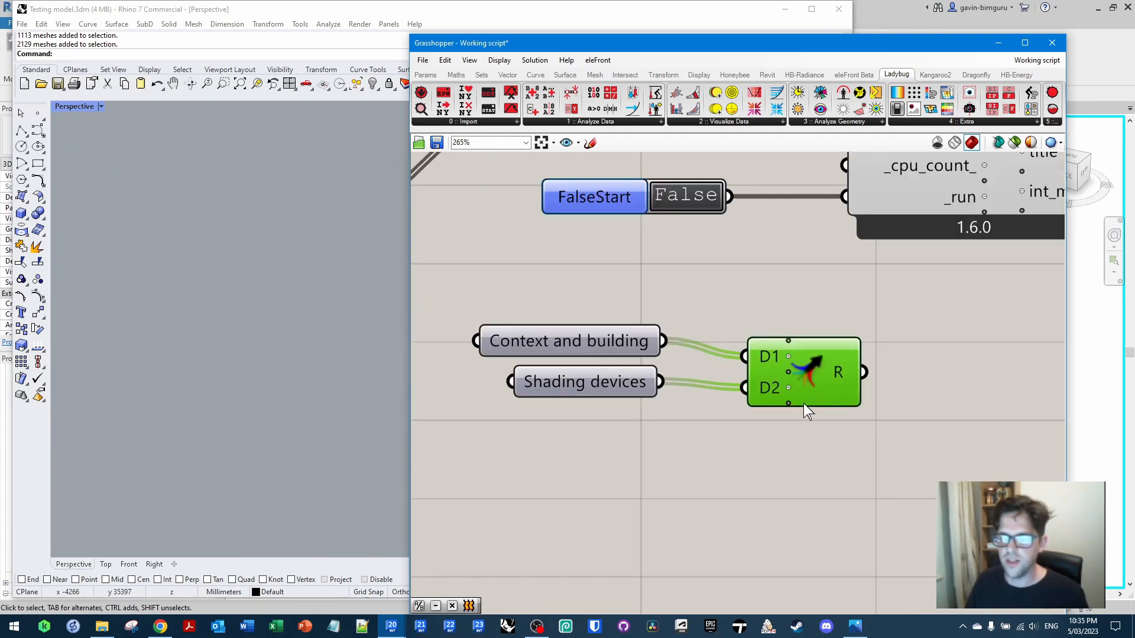
# Connect Context and building to Direct Sun Hours' context_ input and set the _run toggle to True
pyautogui.scroll(-4, 788, 363)
pyautogui.moveTo(675, 395); pyautogui.dragTo(768, 237)
pyautogui.click(802, 404)
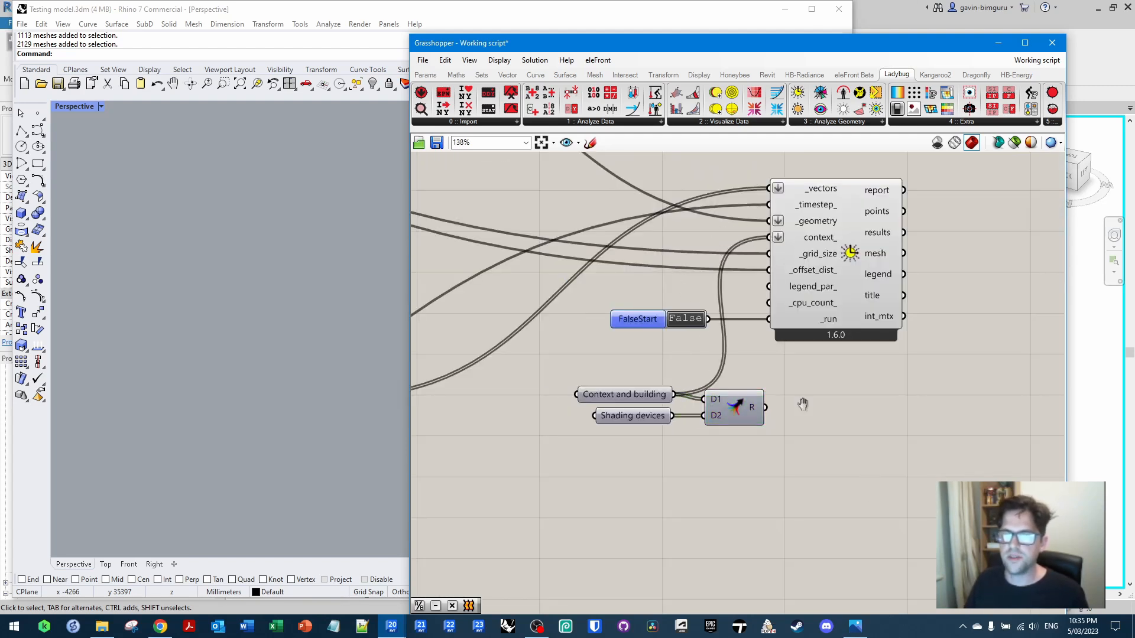
pyautogui.moveTo(803, 404); pyautogui.dragTo(830, 416, button='right')
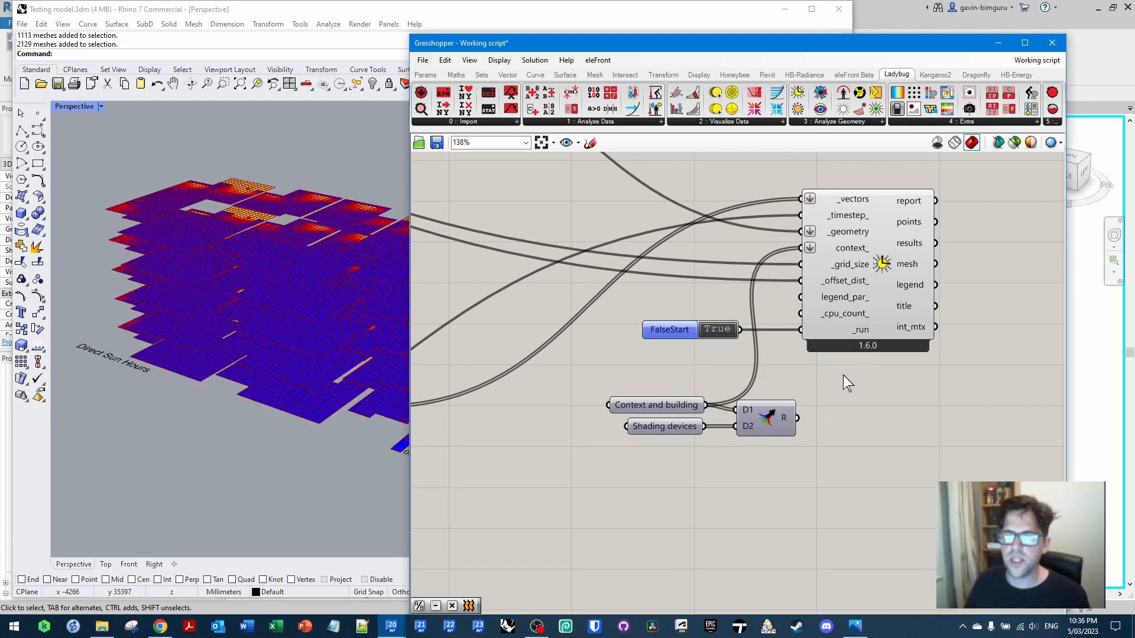
pyautogui.moveTo(248, 284)
pyautogui.mouseDown(button='right')
pyautogui.moveTo(145, 304)
pyautogui.moveTo(323, 310)
pyautogui.moveTo(274, 339)
pyautogui.moveTo(235, 300)
pyautogui.mouseUp(button='right')
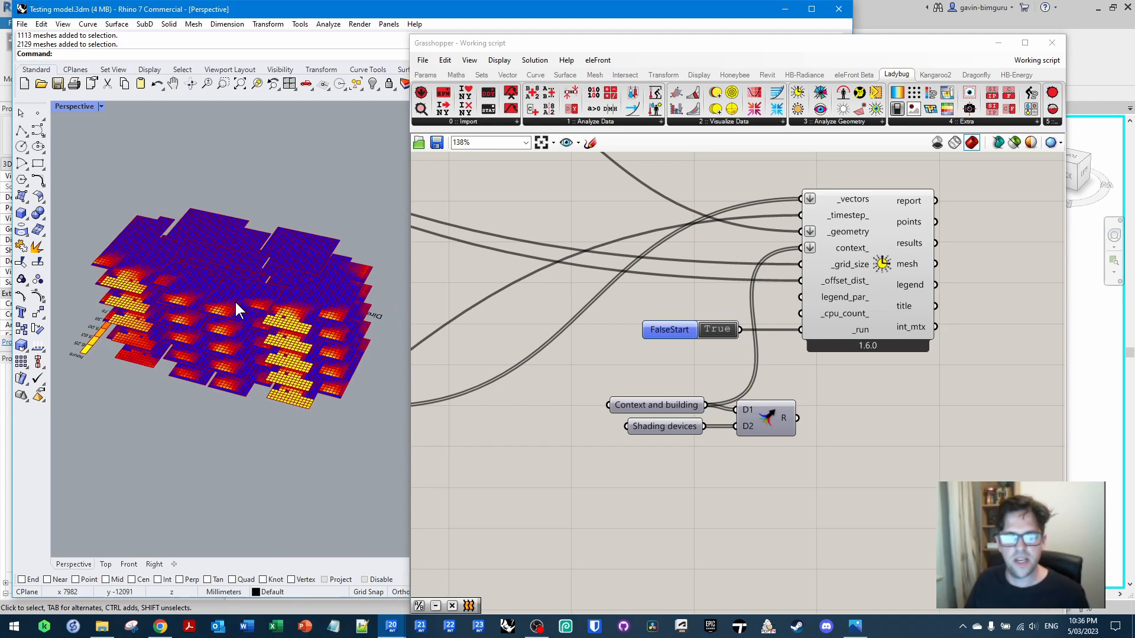
# Try a grid offset of 0 by connecting a new panel with value 0 to Direct Sun Hours' _offset_dist_ input
pyautogui.scroll(2, 712, 319)
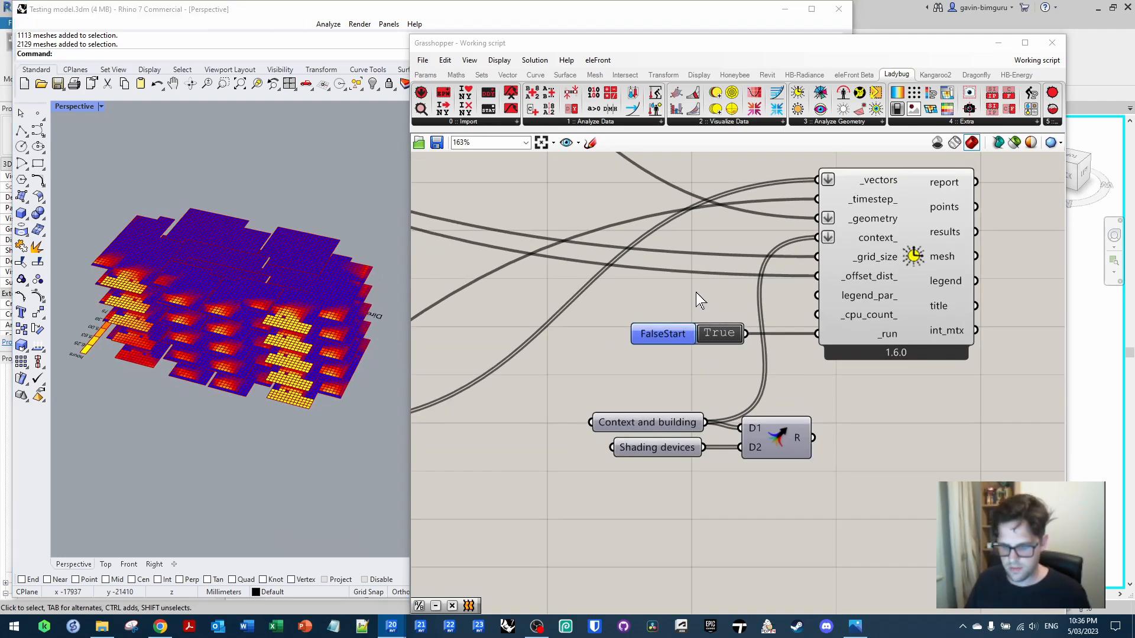
pyautogui.doubleClick(696, 292)
pyautogui.write('//')
pyautogui.write('0')
pyautogui.press('Return')
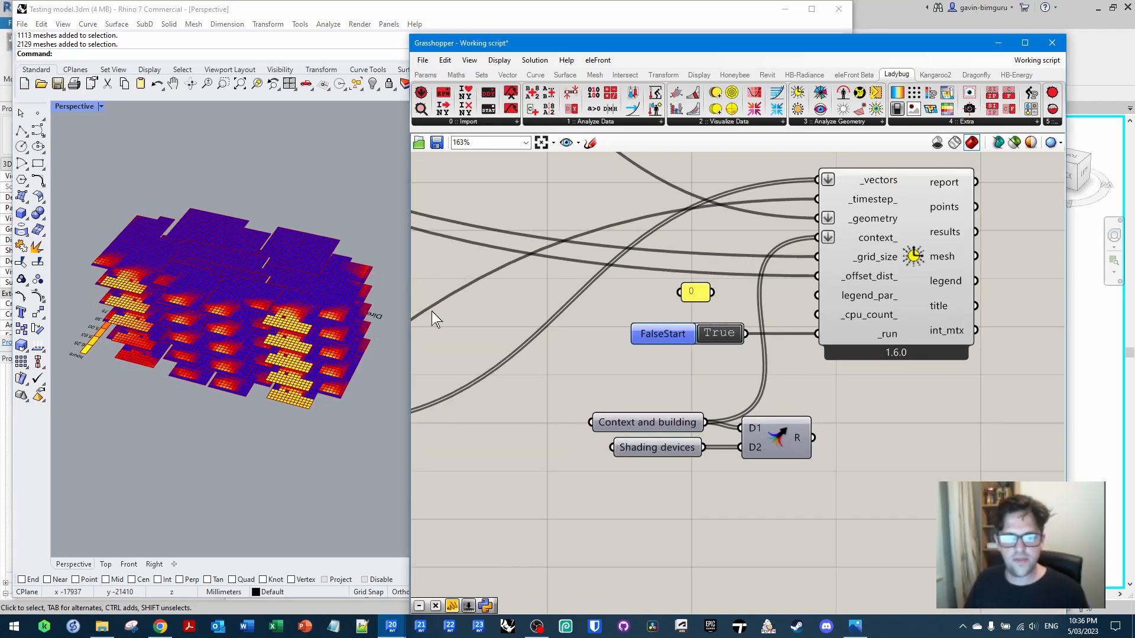
pyautogui.scroll(3, 283, 326)
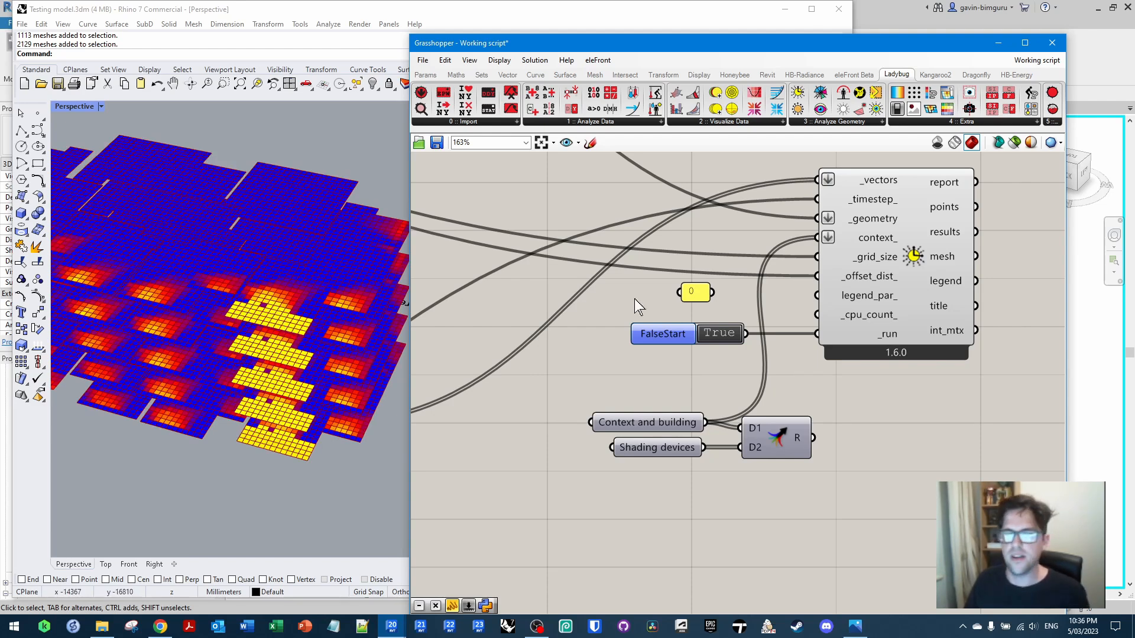
pyautogui.moveTo(712, 292); pyautogui.dragTo(818, 278)
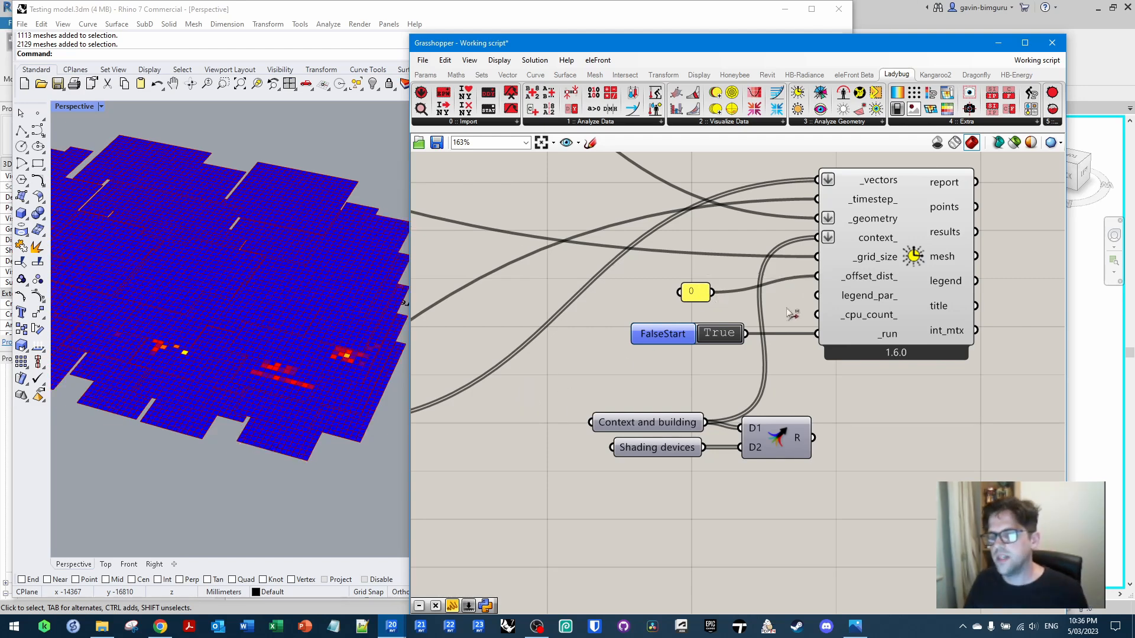
# Undo the _offset_dist_ connection and delete the panel containing 0
pyautogui.hotkey('ctrl', 'z')
pyautogui.click(688, 294)
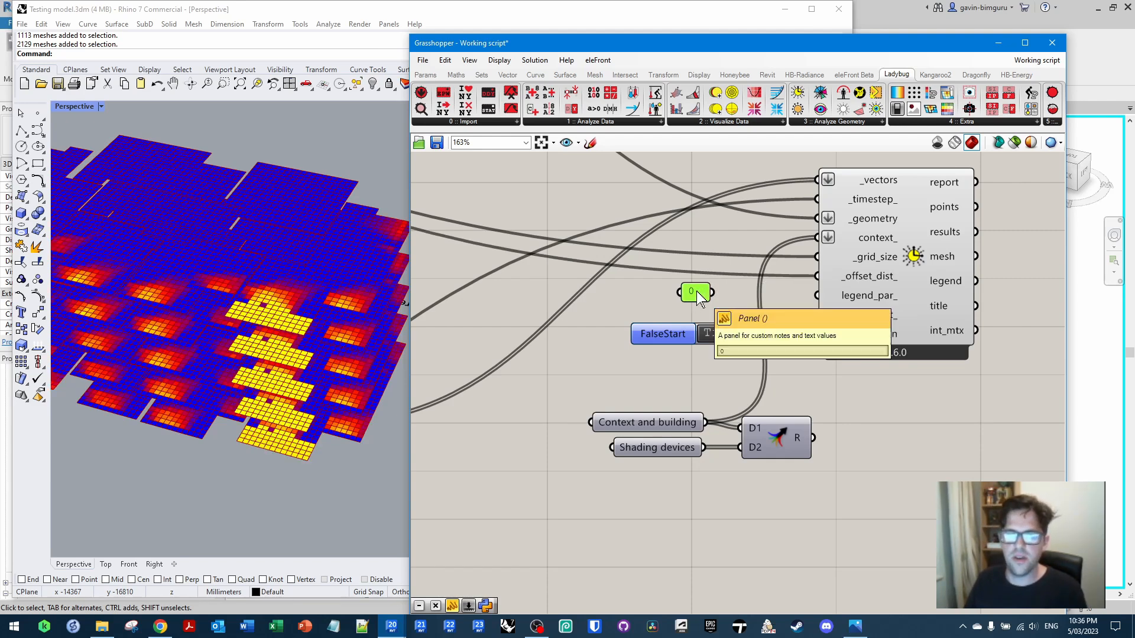
pyautogui.press('Delete')
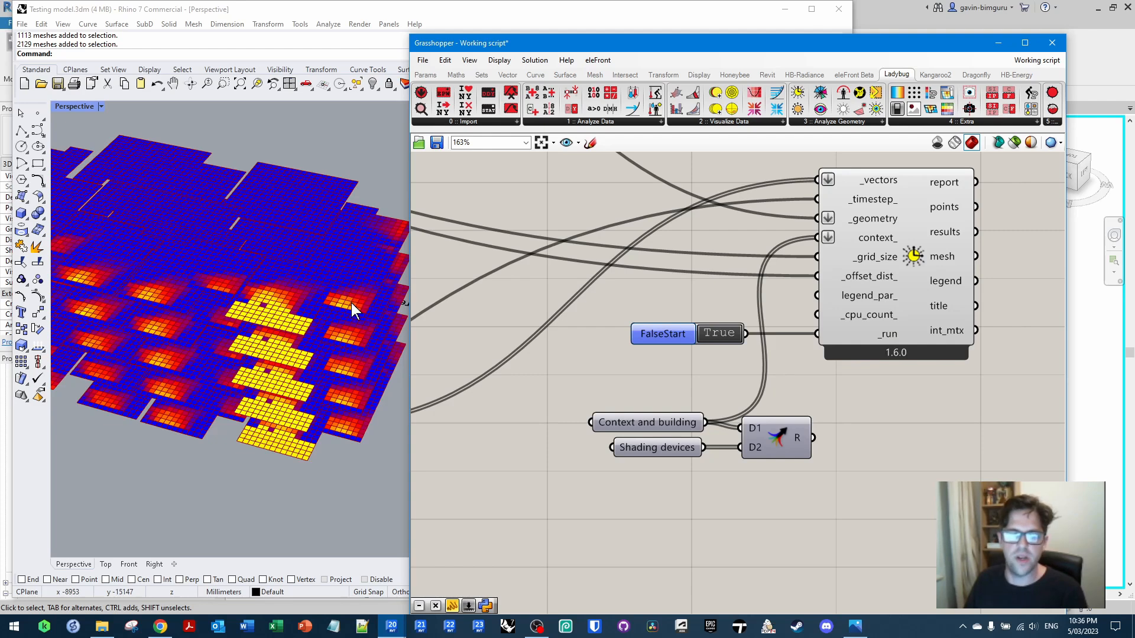
# Examine the direct sun hours results across the building's test meshes in Rhino's perspective view
pyautogui.scroll(-5, 324, 295)
pyautogui.moveTo(283, 345); pyautogui.dragTo(260, 300, button='right')
pyautogui.scroll(2, 262, 300)
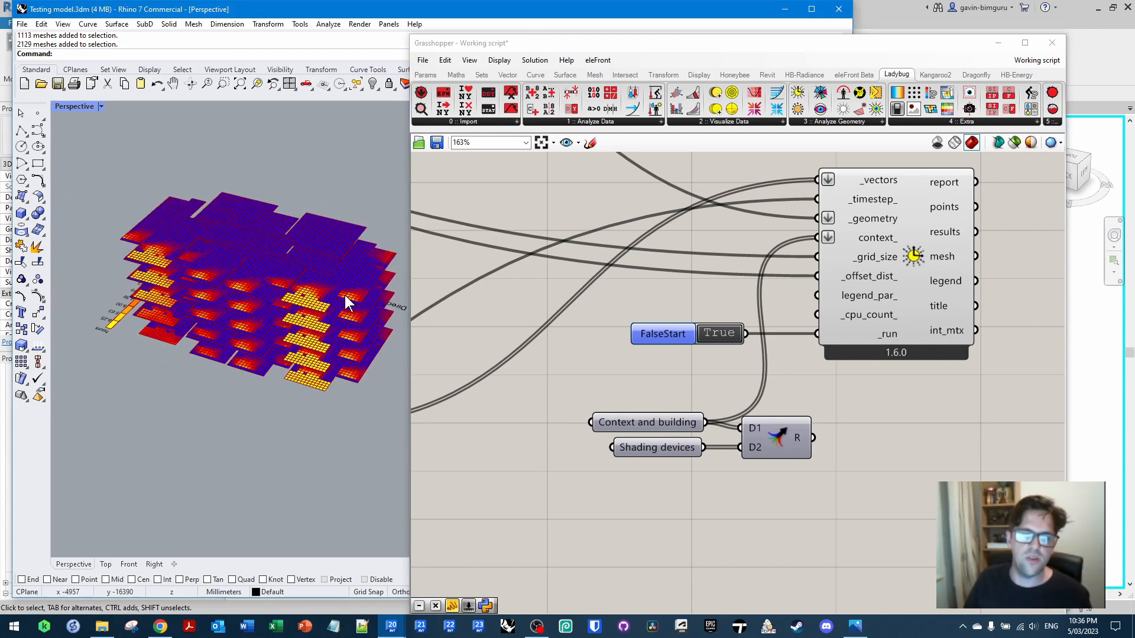
pyautogui.scroll(-2, 573, 384)
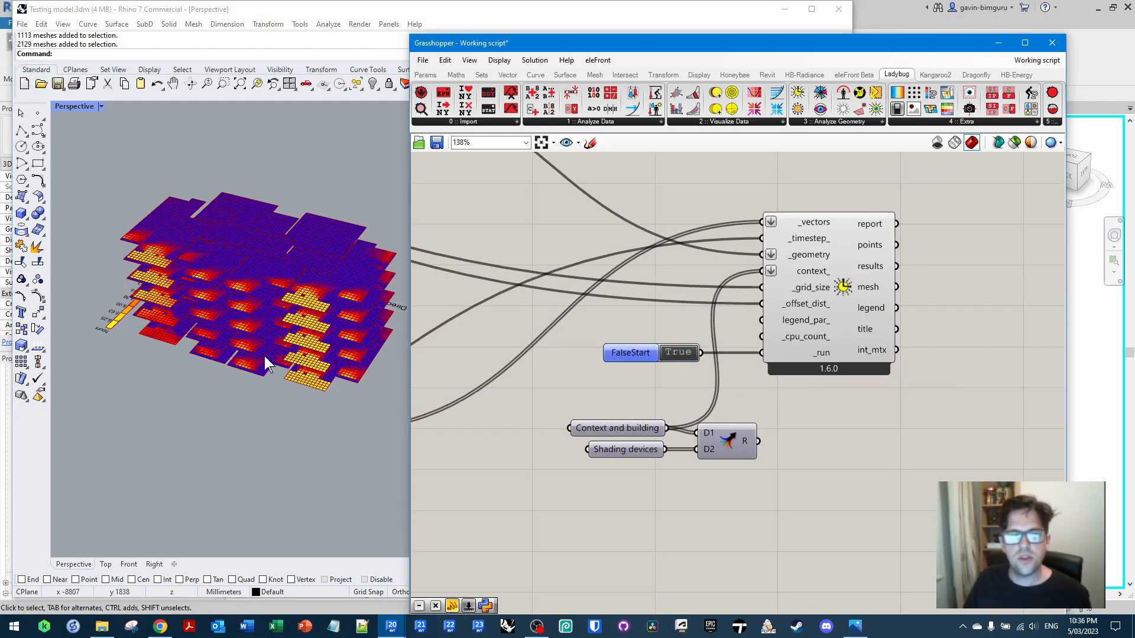
pyautogui.scroll(3, 264, 355)
pyautogui.moveTo(359, 355); pyautogui.dragTo(263, 318, button='right')
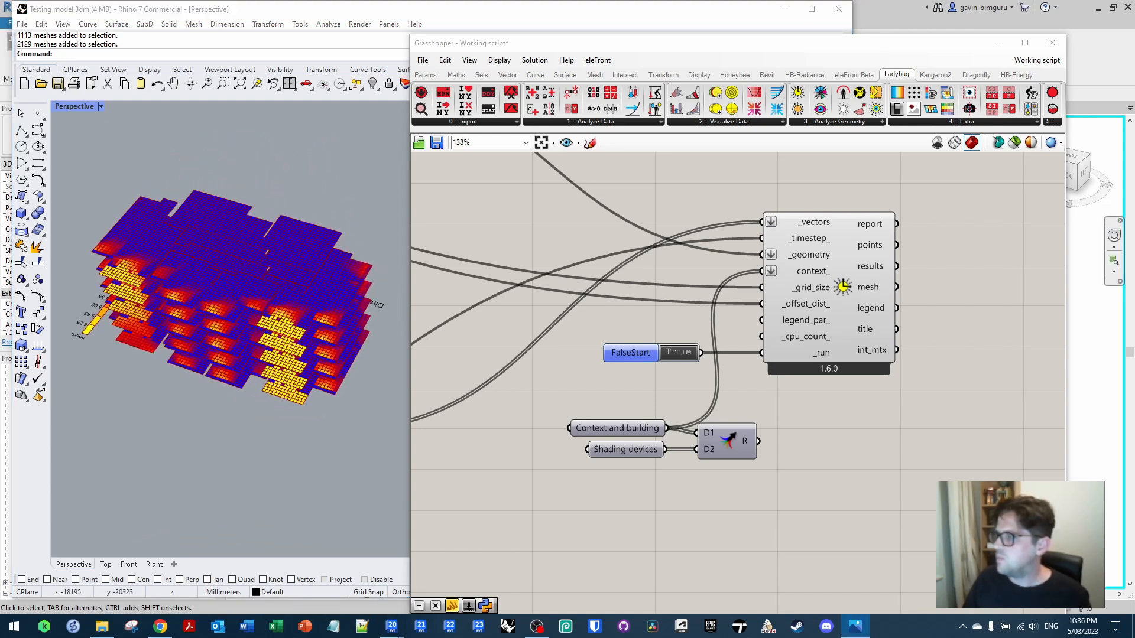
pyautogui.scroll(-2, 942, 306)
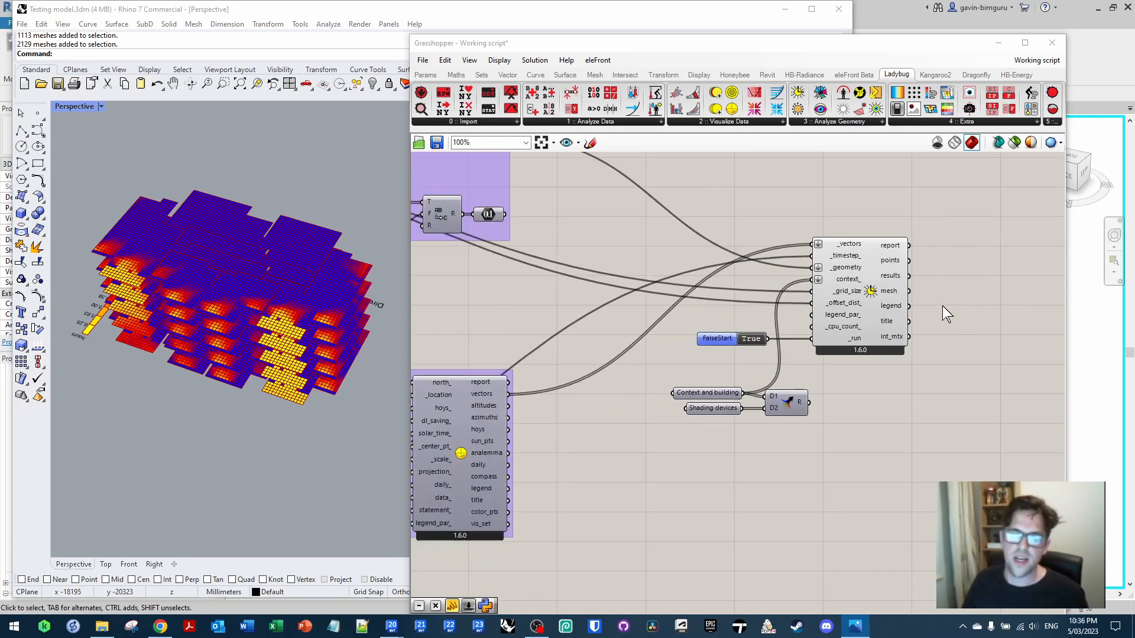
pyautogui.click(866, 290)
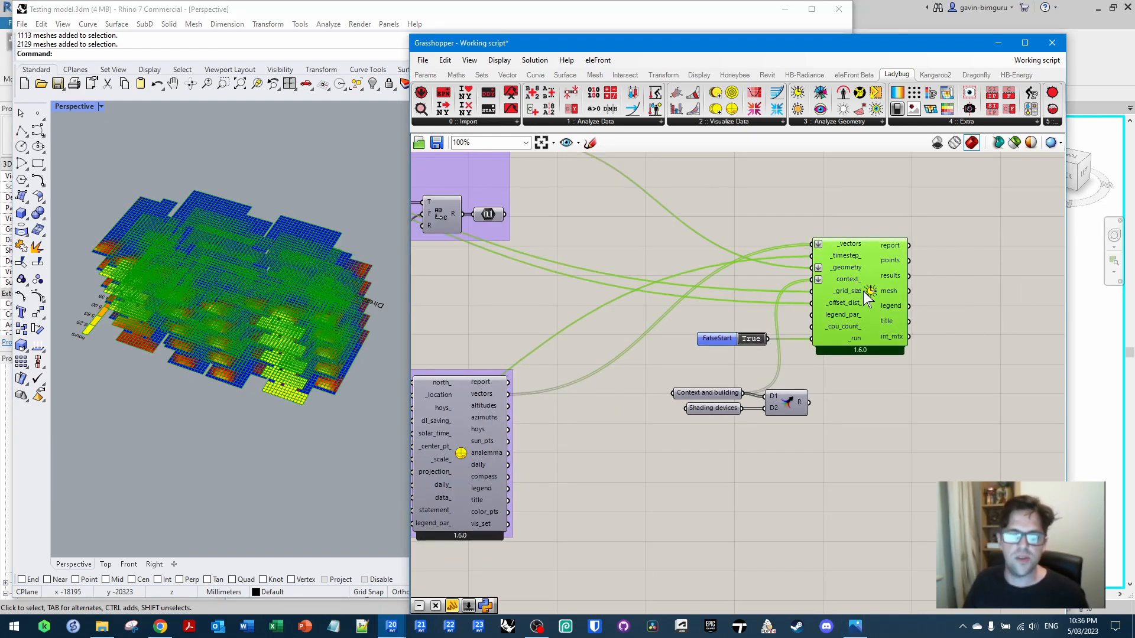
pyautogui.click(860, 202)
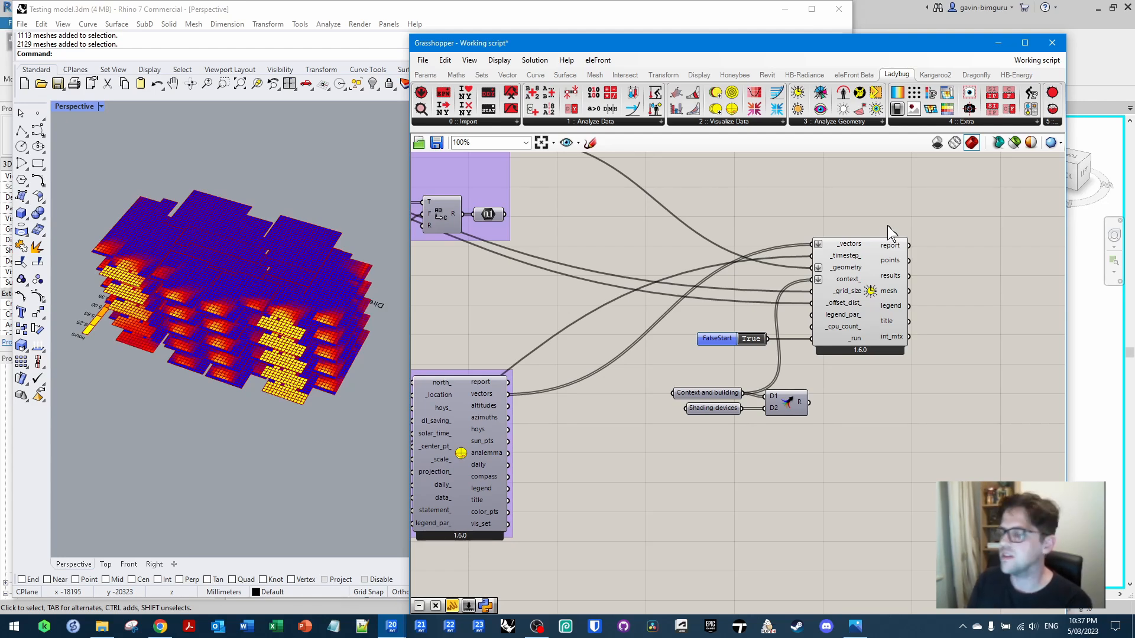
# Add a Partition List component beside Direct Sun Hours' outputs
pyautogui.moveTo(942, 223); pyautogui.dragTo(672, 152, button='right')
pyautogui.moveTo(701, 190); pyautogui.dragTo(729, 280, button='right')
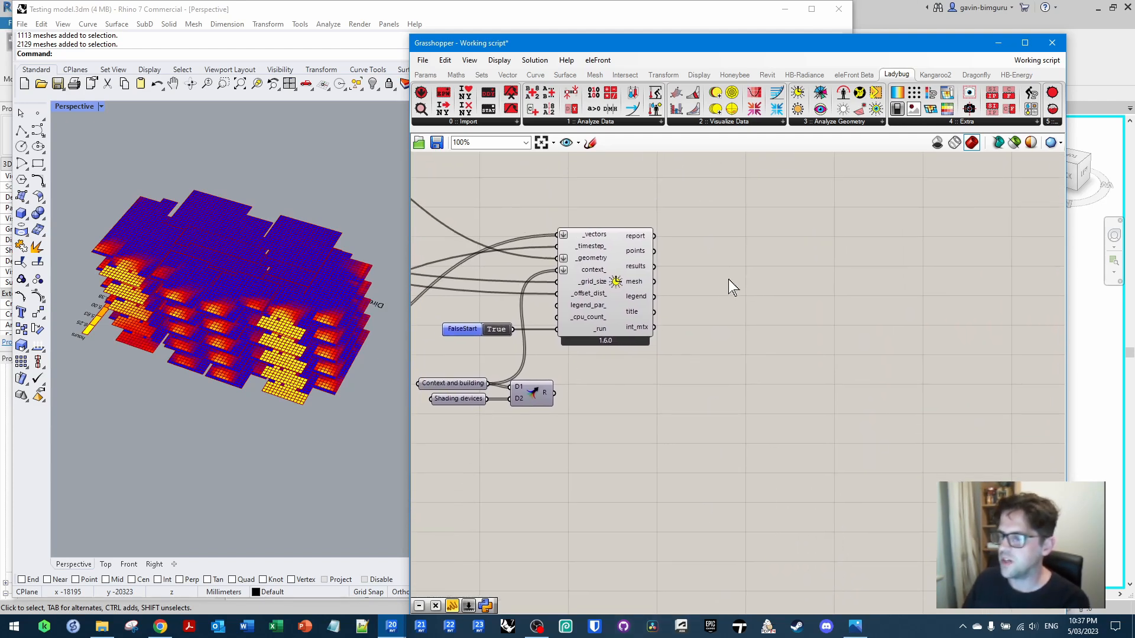
pyautogui.doubleClick(714, 270)
pyautogui.write('pa')
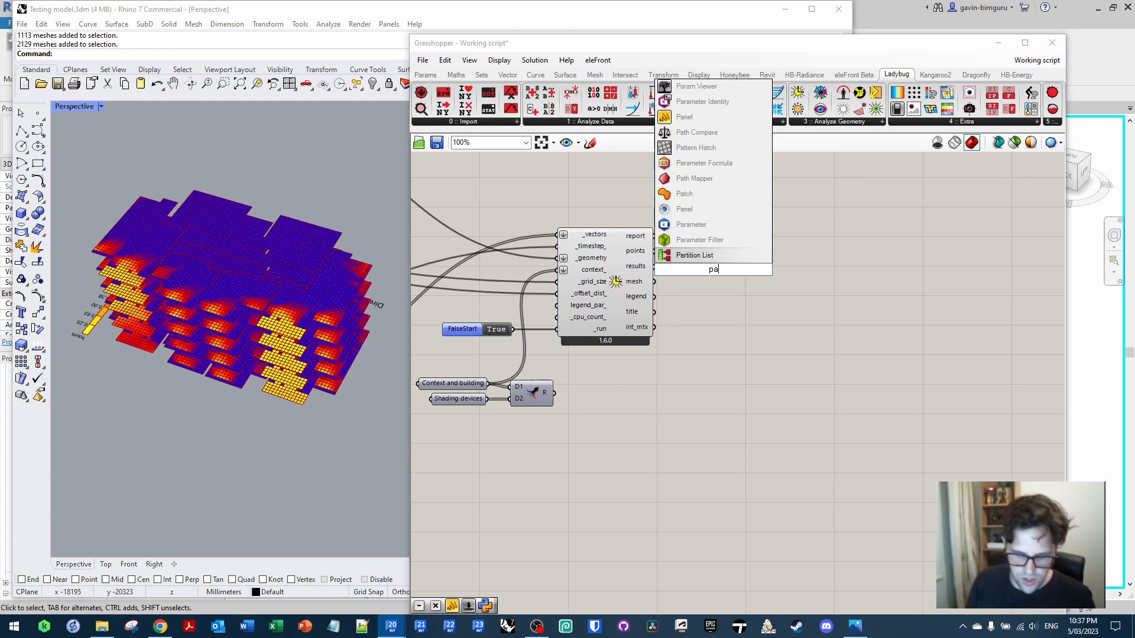
pyautogui.write('rtito')
pyautogui.press('BackSpace')
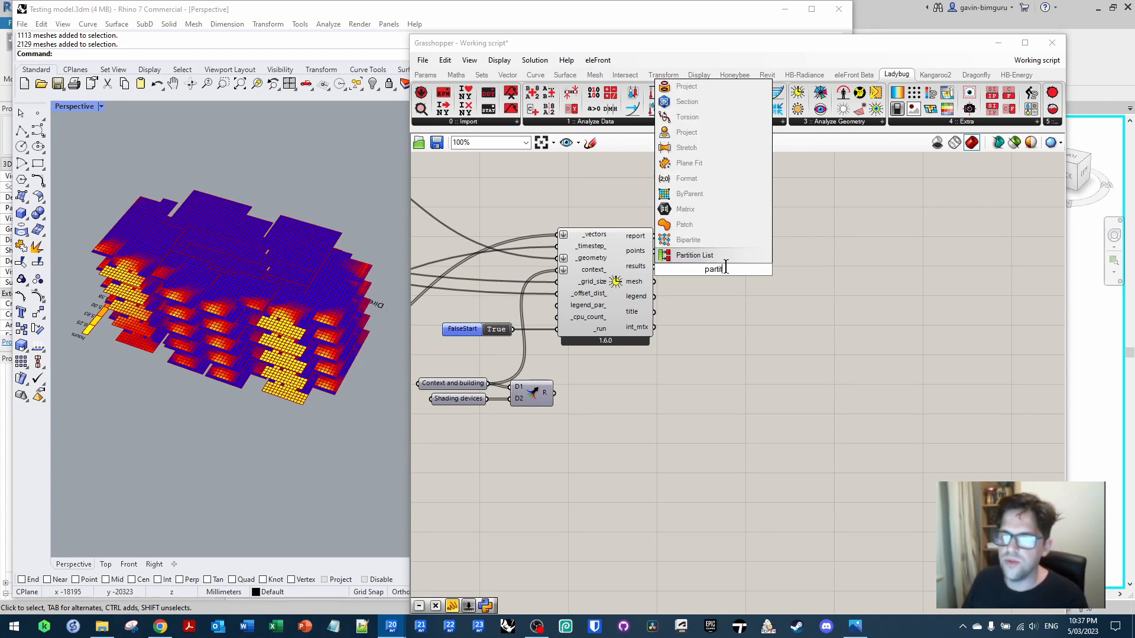
pyautogui.click(724, 256)
pyautogui.moveTo(648, 367); pyautogui.dragTo(712, 342, button='right')
pyautogui.scroll(2, 711, 341)
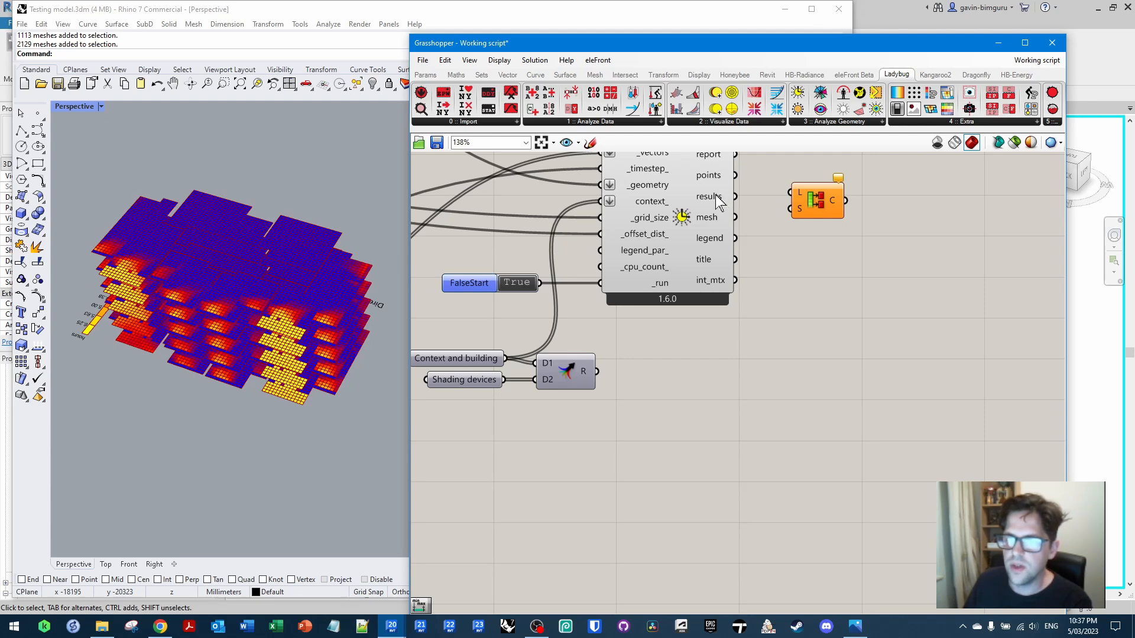
# Connect Direct Sun Hours' results to Partition List's L input and the test mesh group's face counts to its S input
pyautogui.moveTo(716, 199)
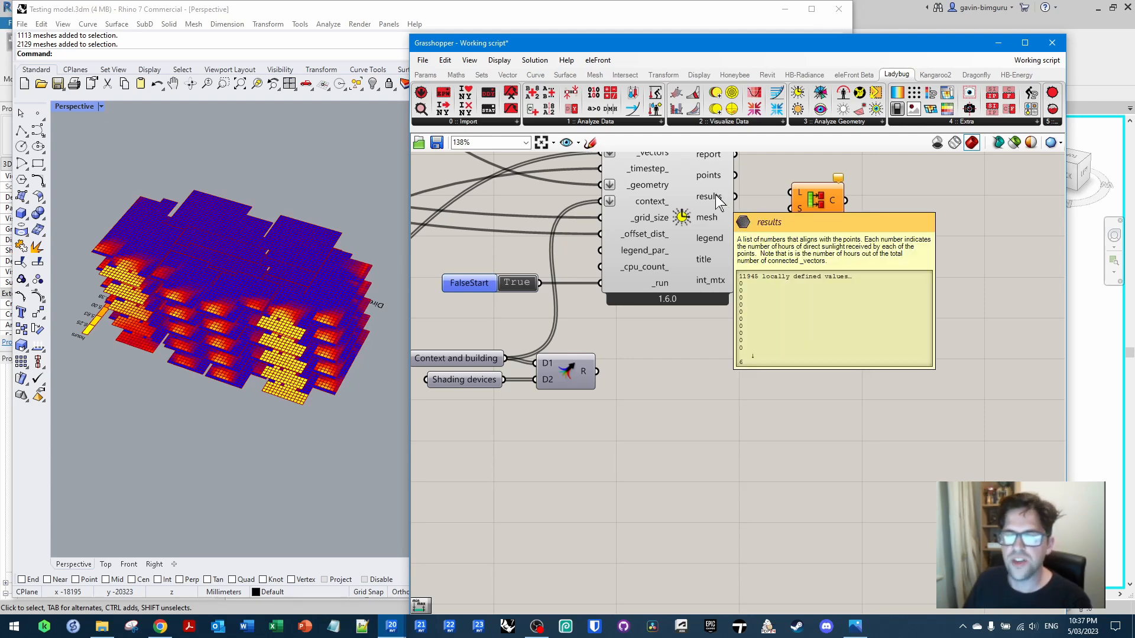
pyautogui.moveTo(817, 258); pyautogui.dragTo(1026, 293, button='right')
pyautogui.scroll(-2, 1026, 319)
pyautogui.moveTo(714, 303); pyautogui.dragTo(590, 310, button='right')
pyautogui.moveTo(435, 203); pyautogui.dragTo(939, 278)
pyautogui.scroll(3, 891, 304)
pyautogui.moveTo(944, 278); pyautogui.dragTo(769, 268, button='right')
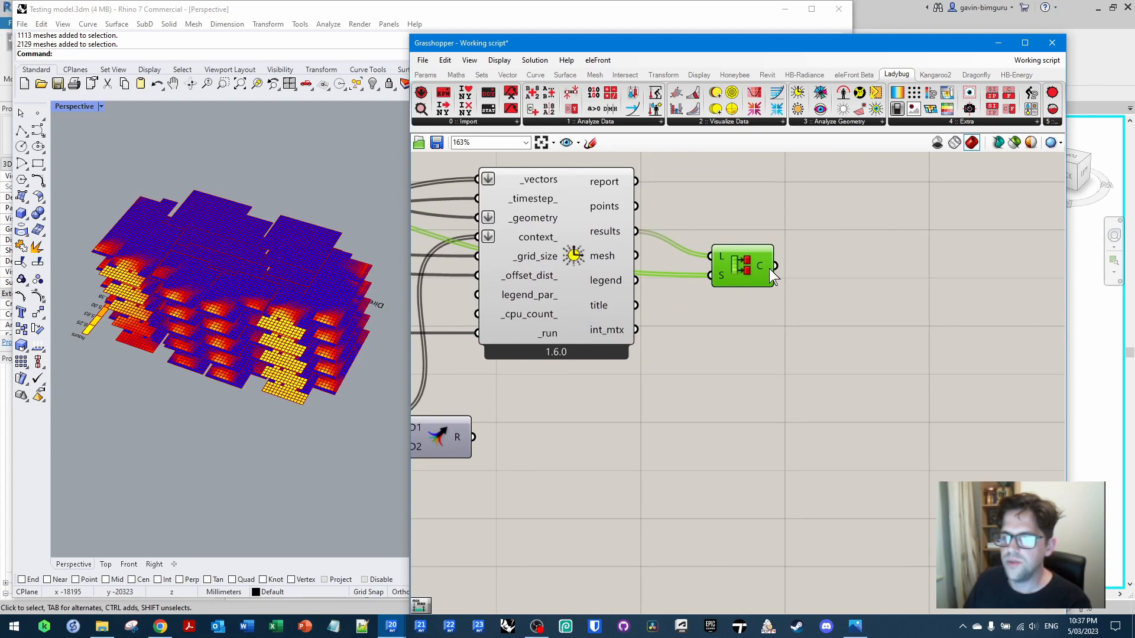
# Compare the chunk lengths in Partition List's output with the face counts of the point grid component's mesh output
pyautogui.moveTo(765, 267)
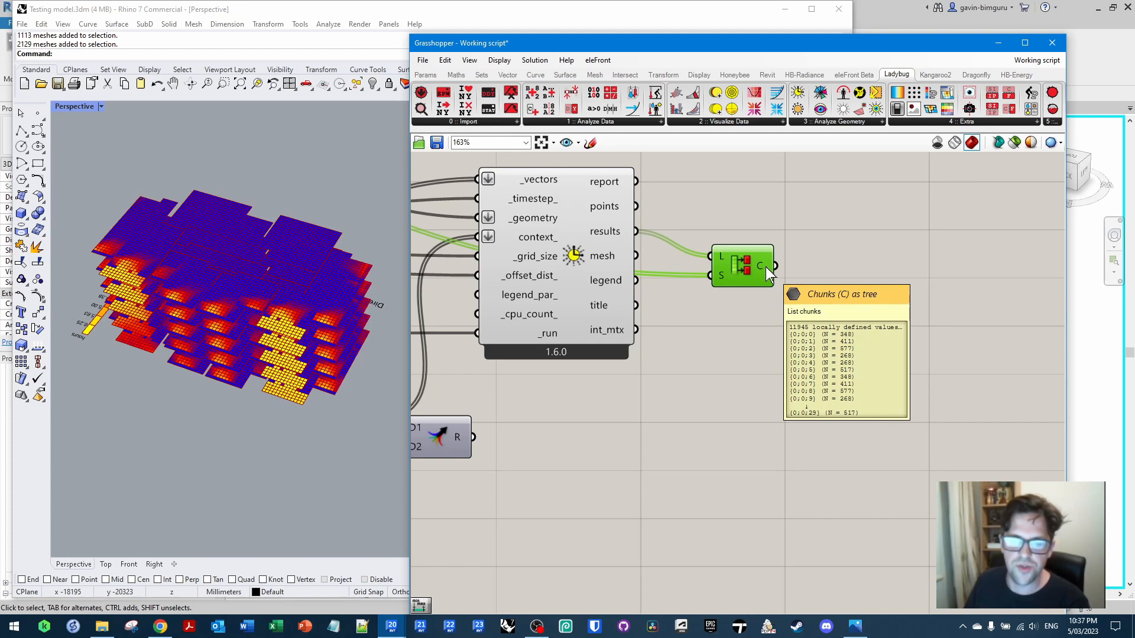
pyautogui.scroll(-3, 956, 278)
pyautogui.moveTo(481, 195); pyautogui.dragTo(746, 268, button='right')
pyautogui.scroll(2, 567, 311)
pyautogui.moveTo(567, 311); pyautogui.dragTo(648, 344, button='right')
pyautogui.scroll(2, 631, 251)
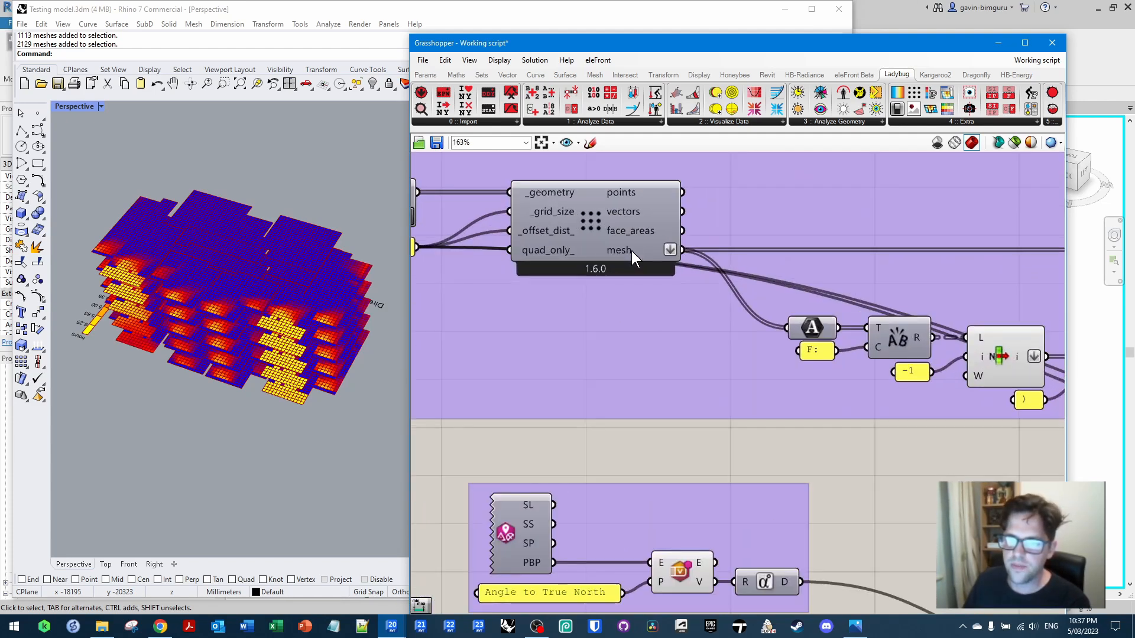
pyautogui.moveTo(630, 250)
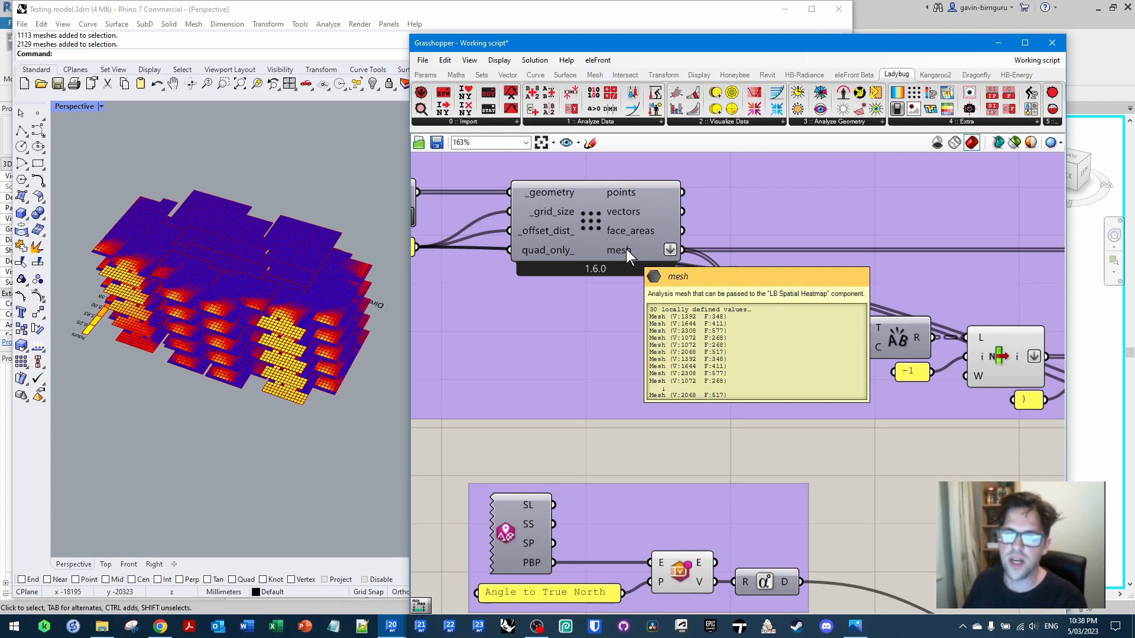
pyautogui.scroll(-6, 626, 249)
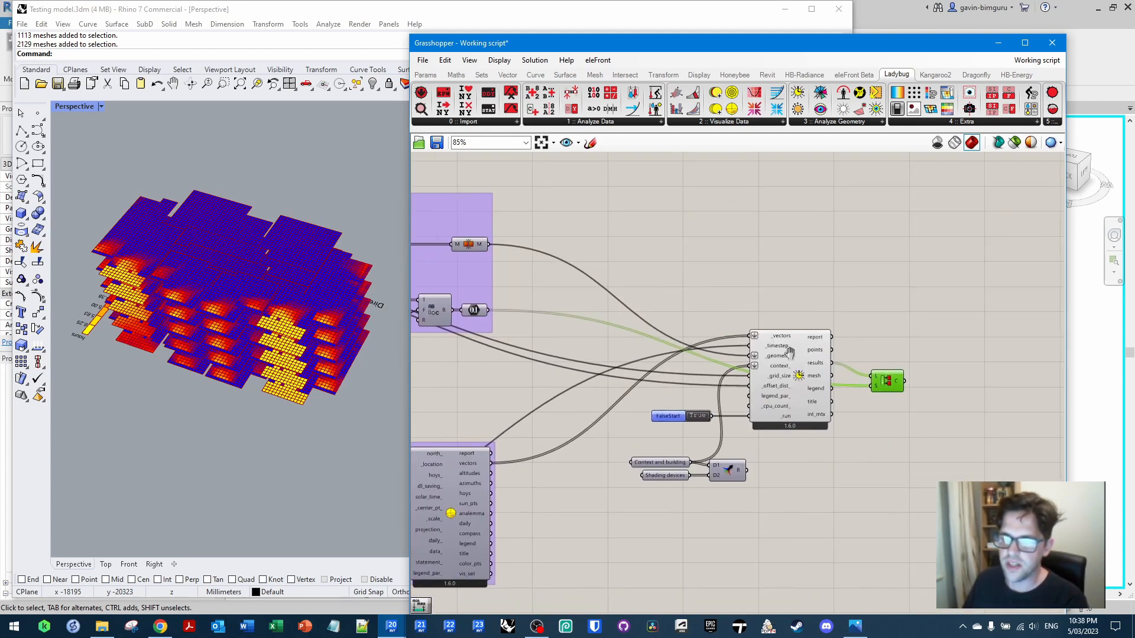
# Simplify the data paths of Partition List's C output and check the resulting tree structure
pyautogui.scroll(5, 789, 353)
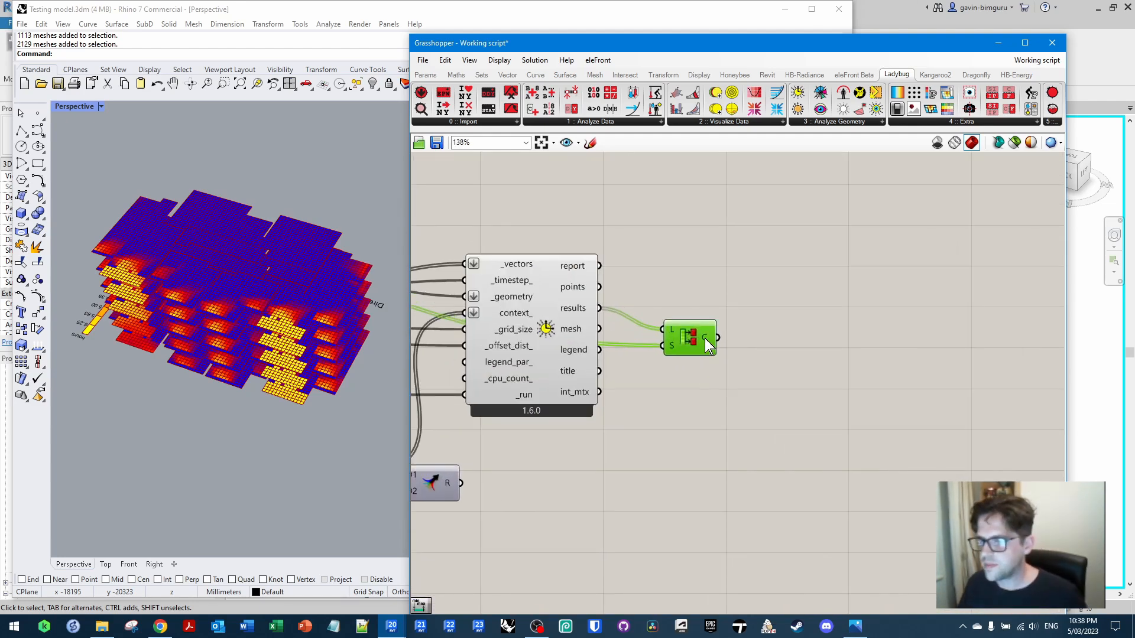
pyautogui.rightClick(707, 342)
pyautogui.click(760, 412)
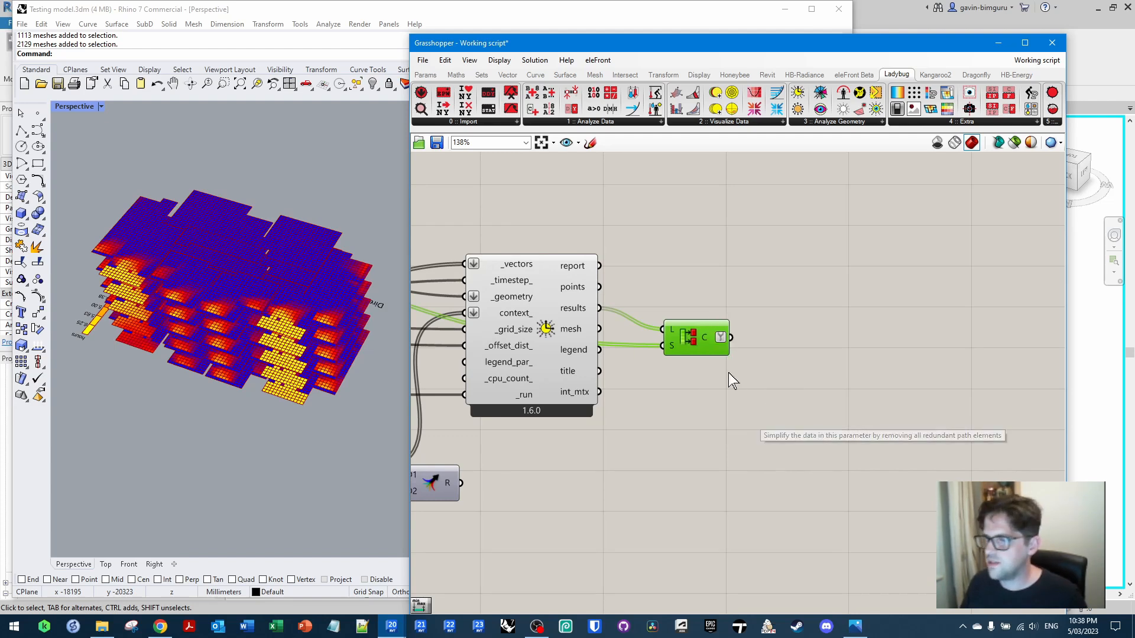
pyautogui.scroll(3, 711, 338)
pyautogui.moveTo(716, 339)
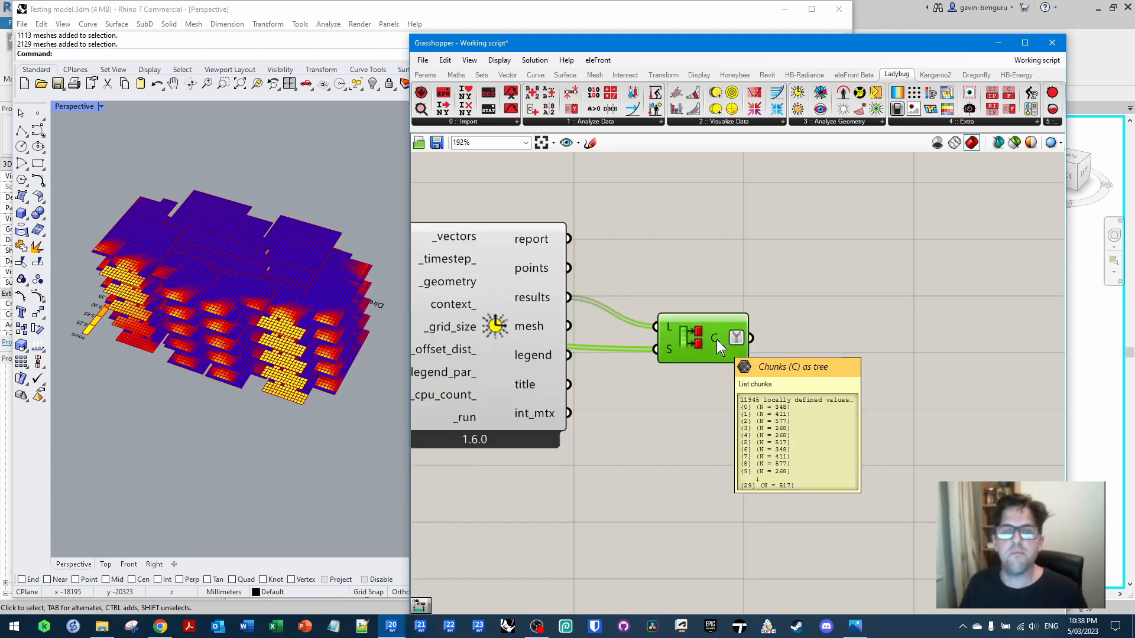
# Add a Bounds component and connect Partition List's C output to its N input
pyautogui.moveTo(717, 339); pyautogui.dragTo(622, 338, button='right')
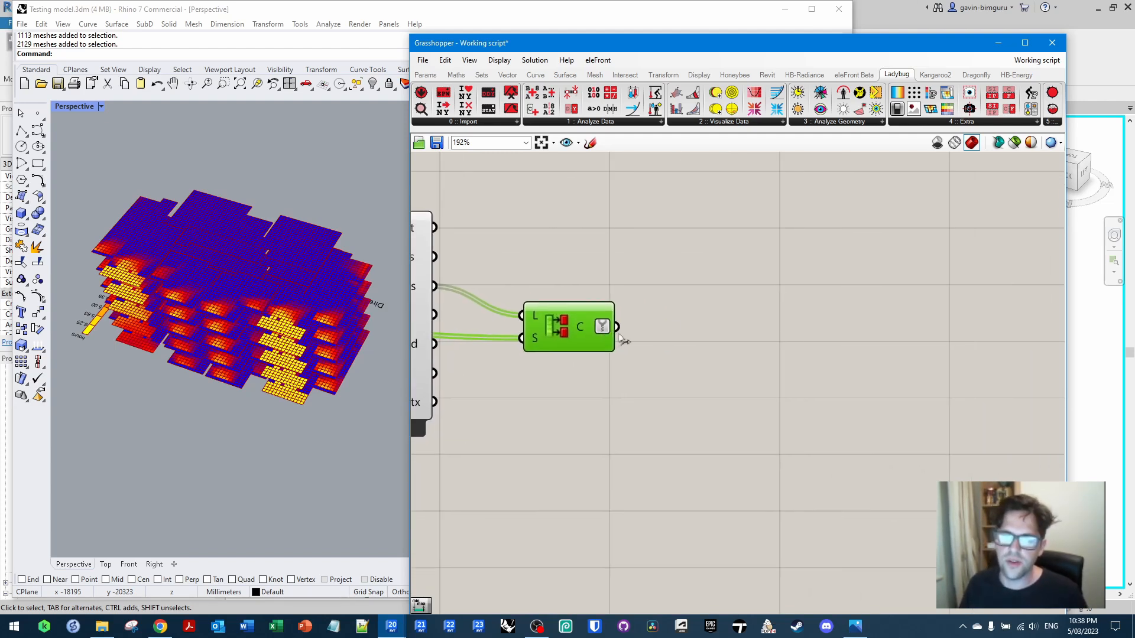
pyautogui.doubleClick(685, 322)
pyautogui.write('bounds')
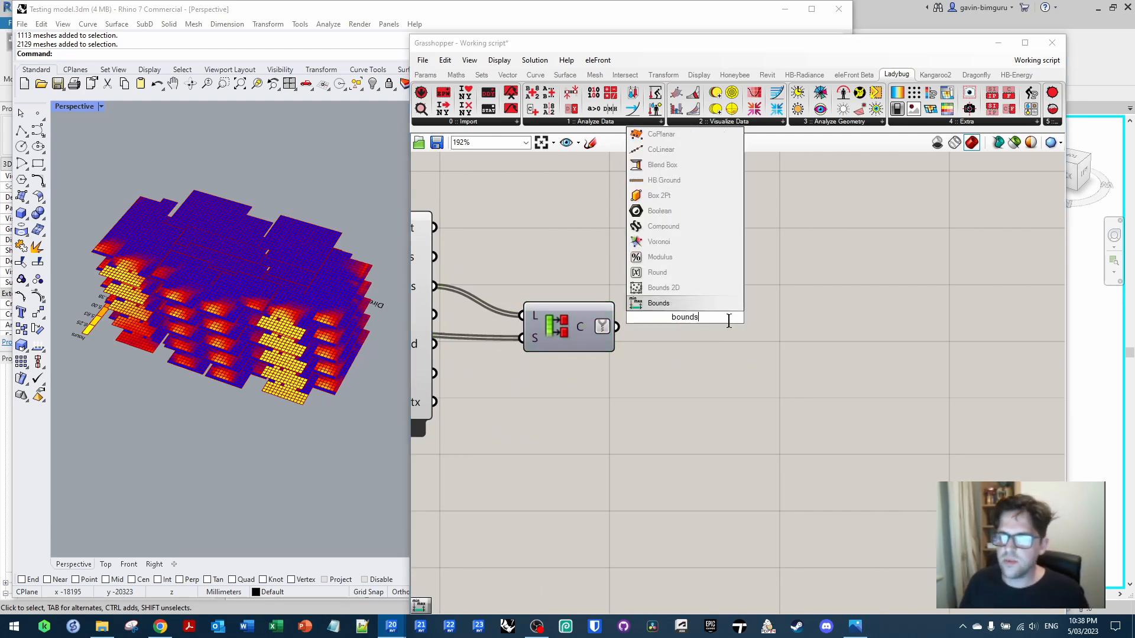
pyautogui.press('Return')
pyautogui.moveTo(616, 326); pyautogui.dragTo(647, 317)
pyautogui.click(679, 318)
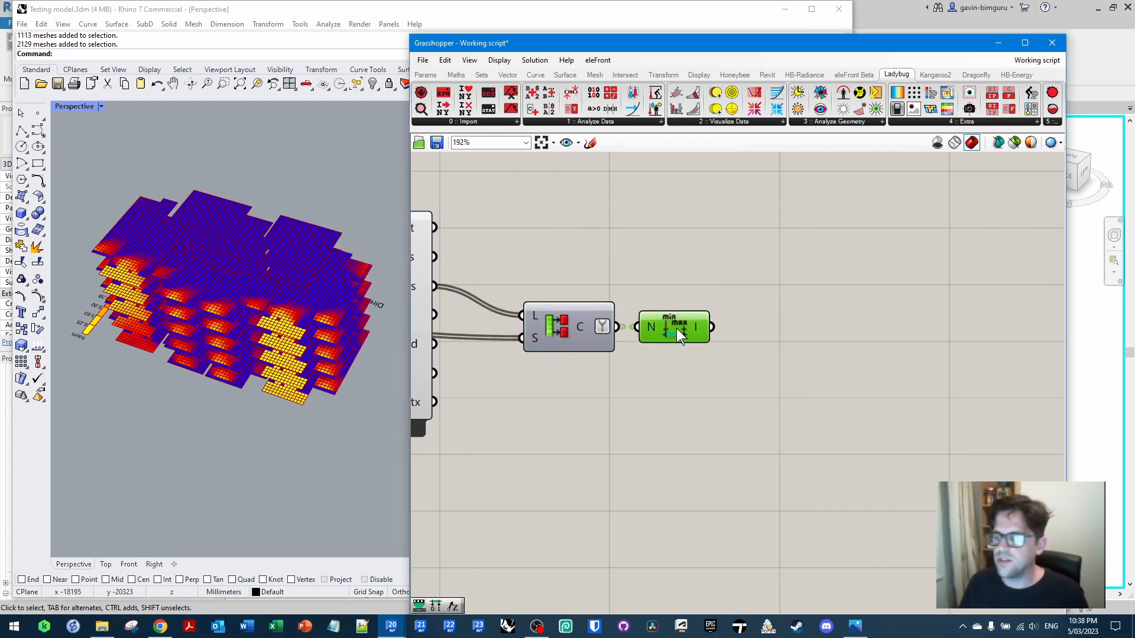
# Flatten the Bounds component's I output and connect it to the input of a new Deconstruct Domain component
pyautogui.moveTo(781, 329); pyautogui.dragTo(669, 321, button='right')
pyautogui.rightClick(597, 311)
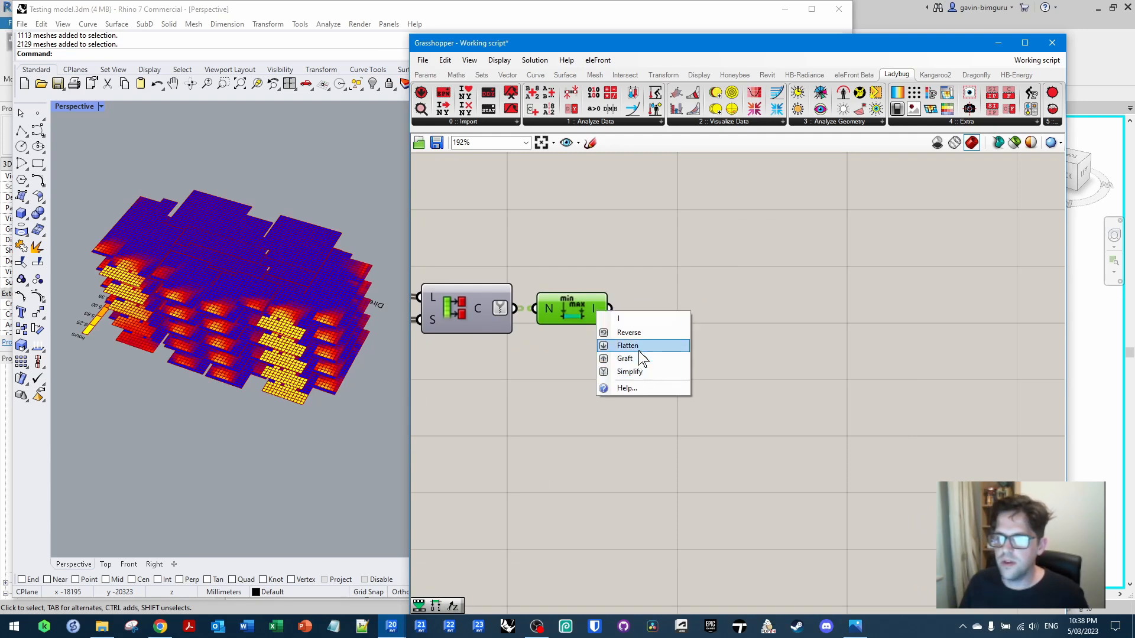
pyautogui.click(634, 344)
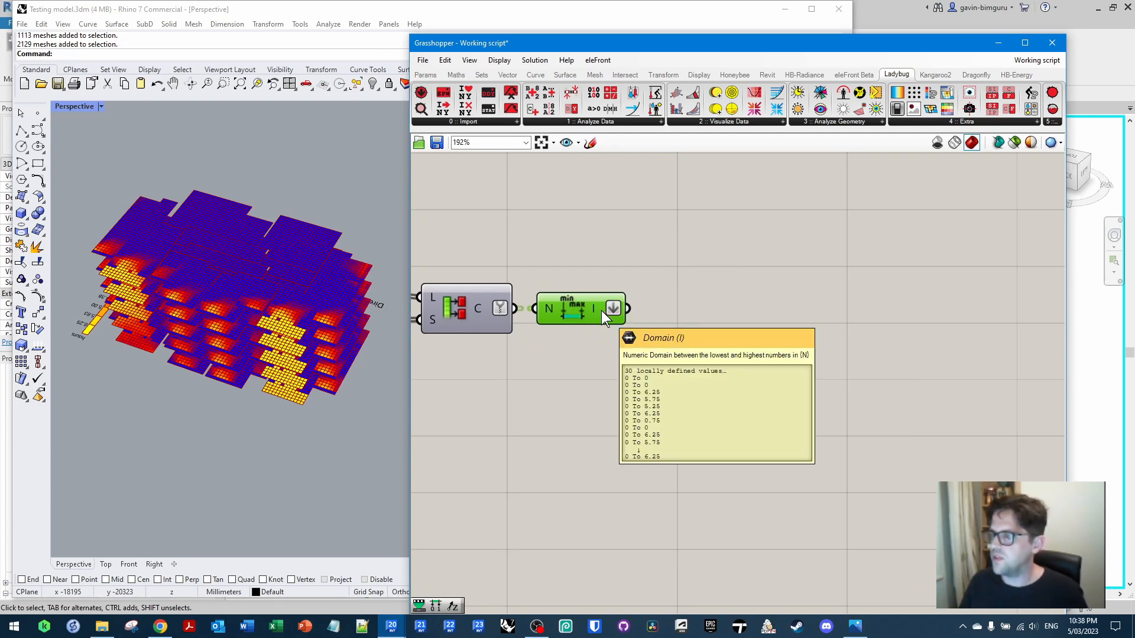
pyautogui.doubleClick(707, 310)
pyautogui.write('deconstruct dom')
pyautogui.click(697, 296)
pyautogui.moveTo(628, 308); pyautogui.dragTo(672, 309)
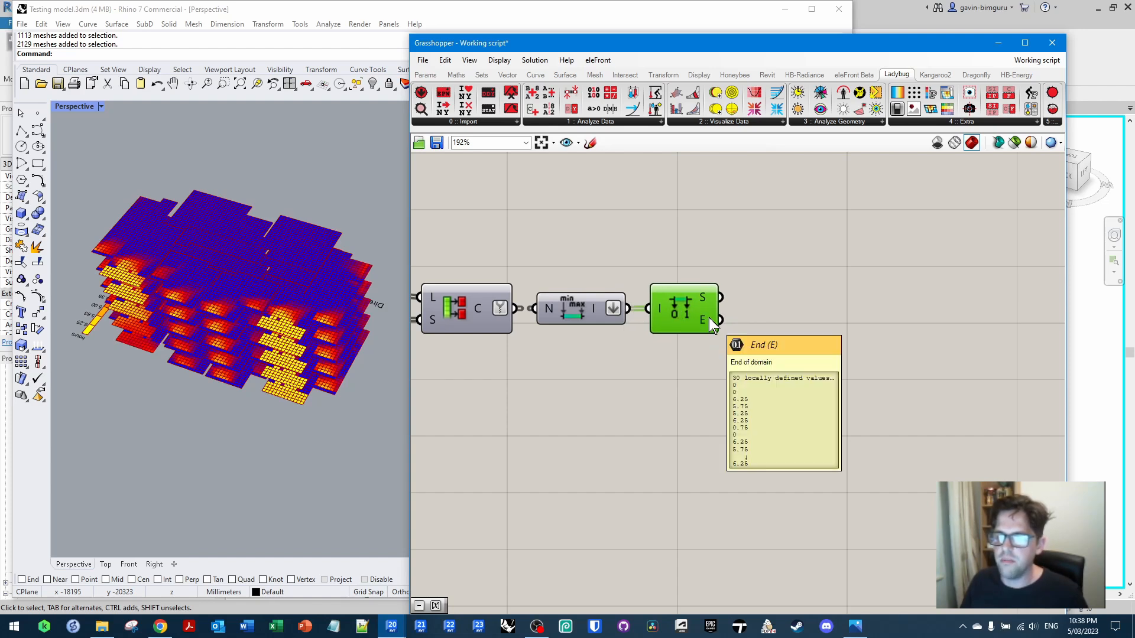
# Add a Round component and connect Deconstruct Domain's E output to its x input
pyautogui.moveTo(771, 332); pyautogui.dragTo(662, 325, button='right')
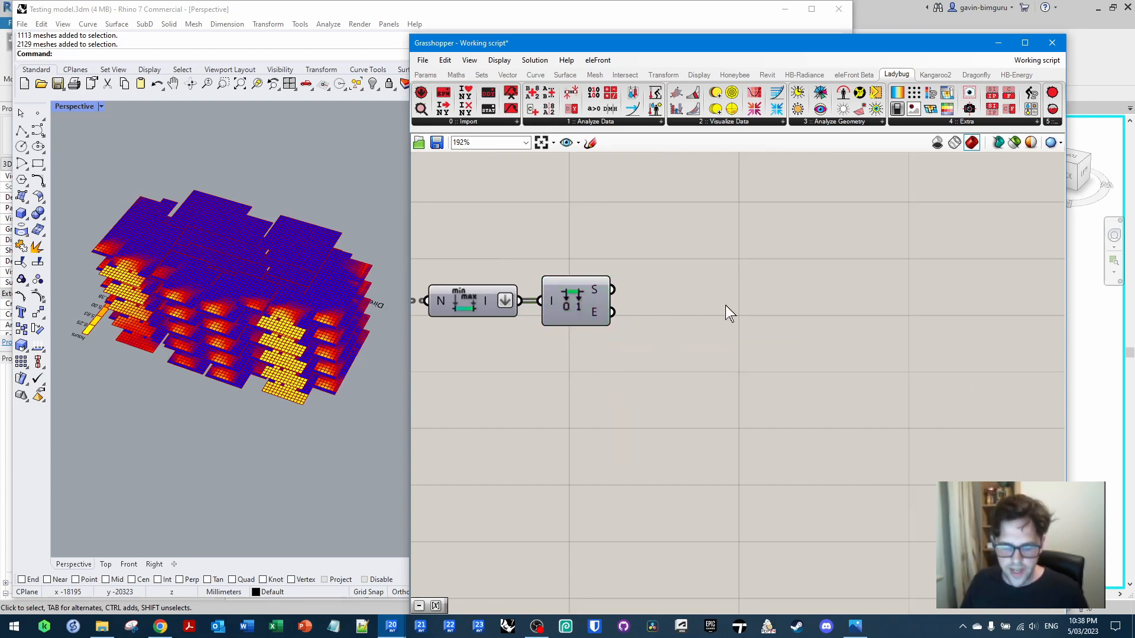
pyautogui.doubleClick(725, 304)
pyautogui.write('round')
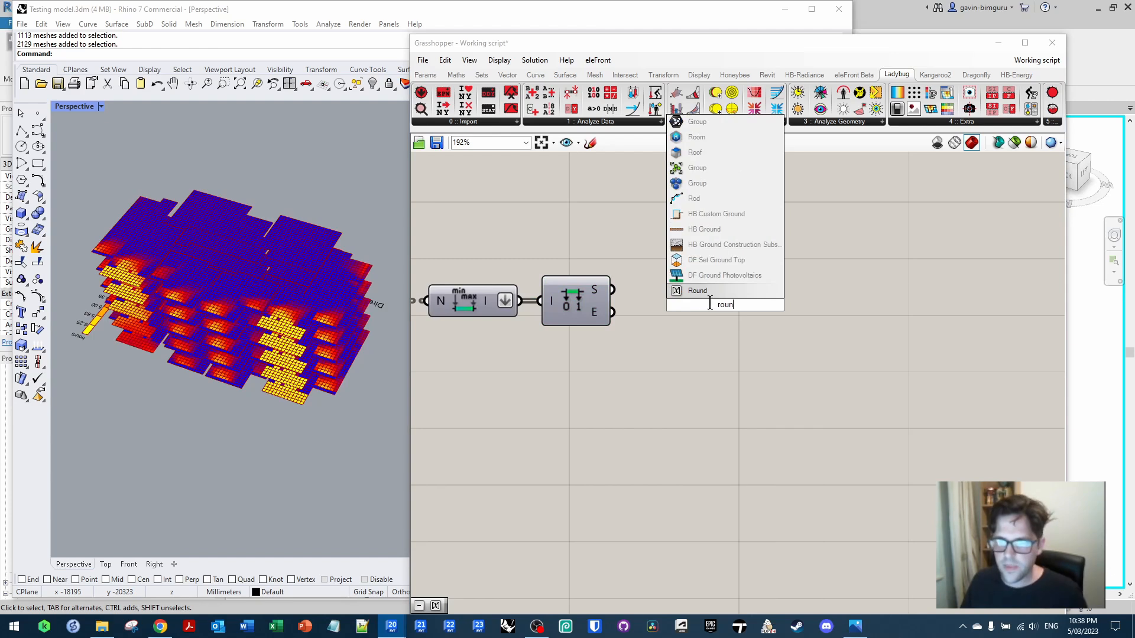
pyautogui.press('Return')
pyautogui.moveTo(613, 312); pyautogui.dragTo(667, 312)
pyautogui.click(767, 325)
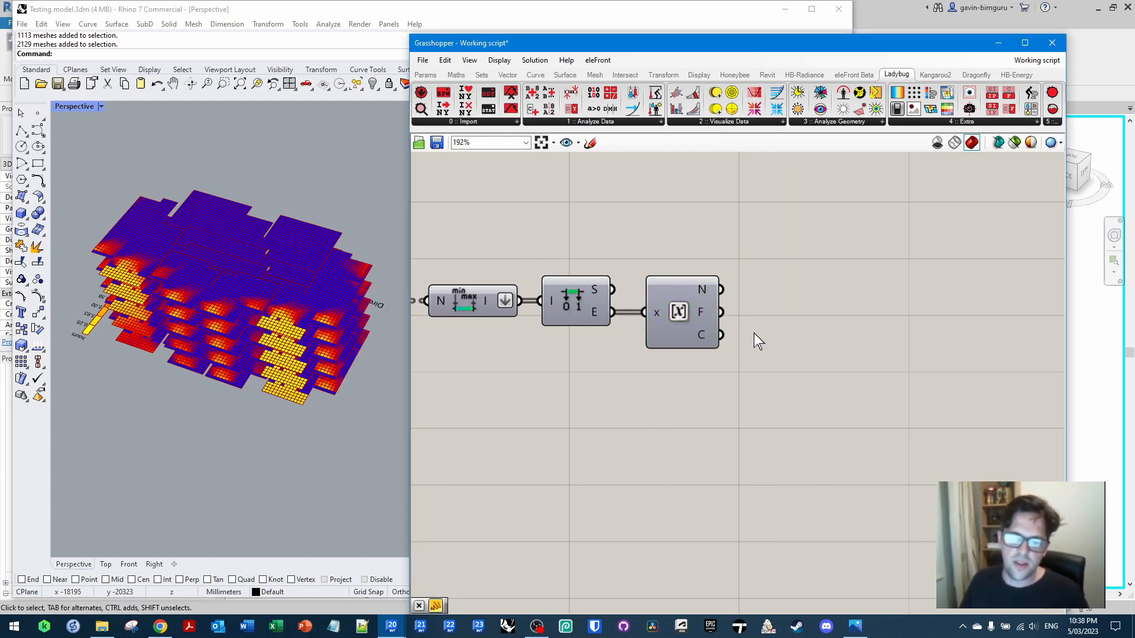
pyautogui.moveTo(707, 306)
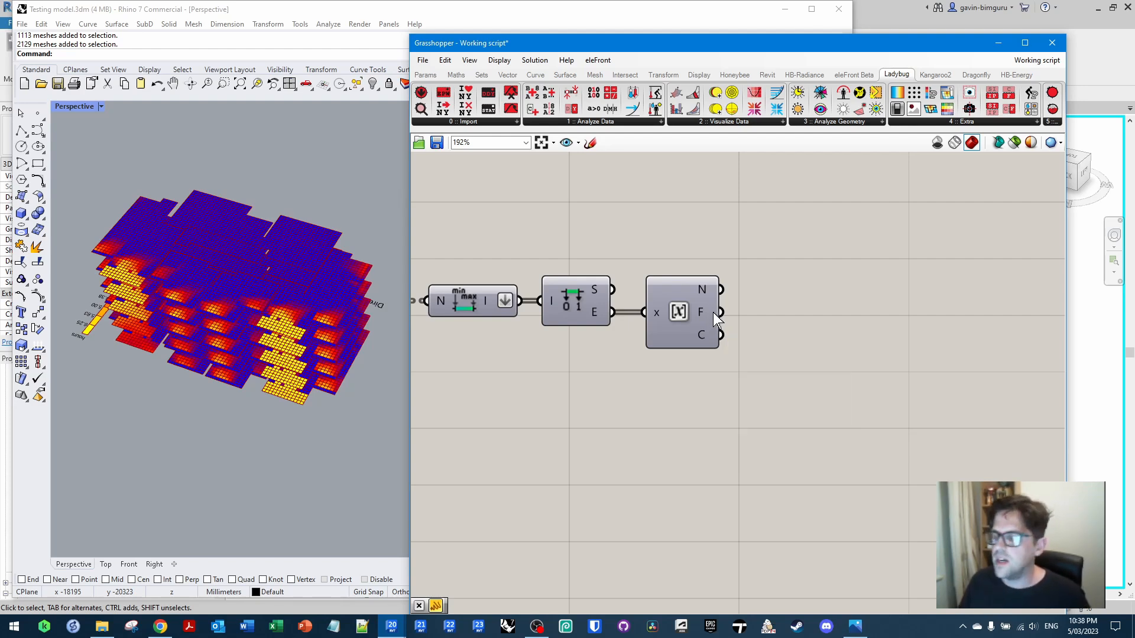
# Move the Context and building and Shading devices parameters together with their Merge component farther from Direct Sun Hours
pyautogui.scroll(-3, 779, 297)
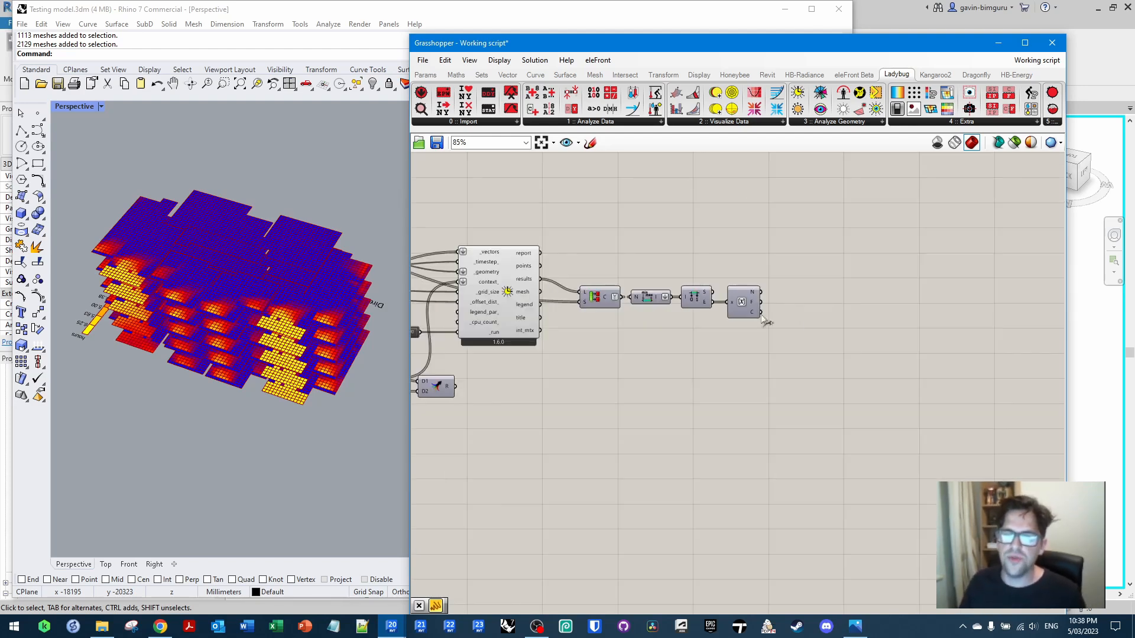
pyautogui.moveTo(779, 297); pyautogui.dragTo(925, 326, button='right')
pyautogui.moveTo(633, 410); pyautogui.dragTo(531, 364)
pyautogui.moveTo(629, 381); pyautogui.dragTo(570, 397)
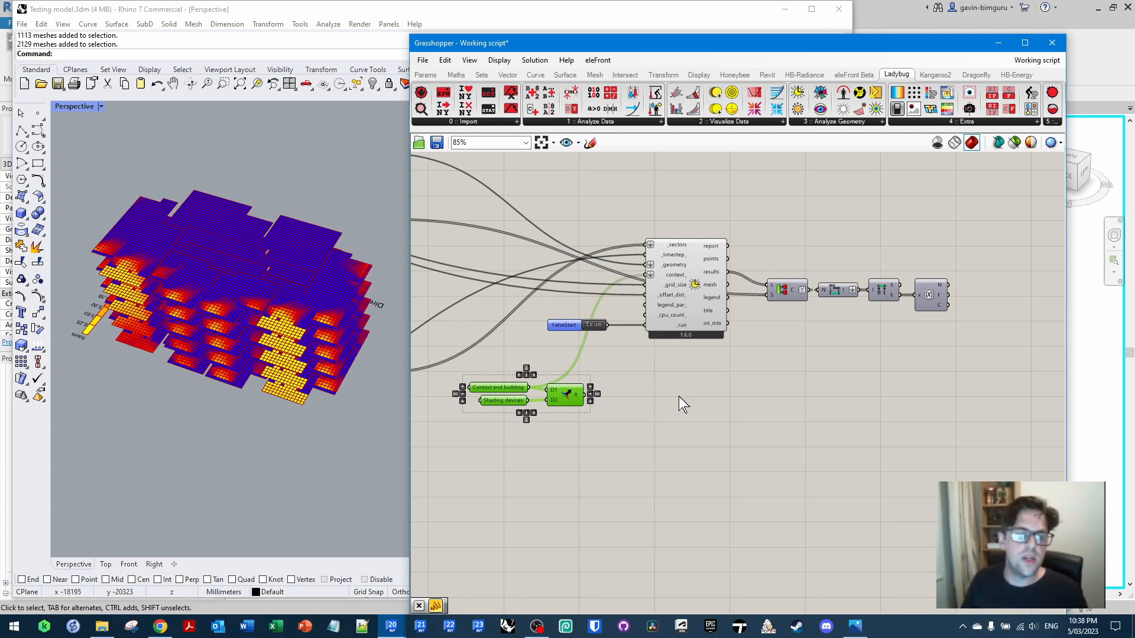
# Hide the preview of the Direct Sun Hours component and set its FalseStart toggle to False
pyautogui.click(691, 285)
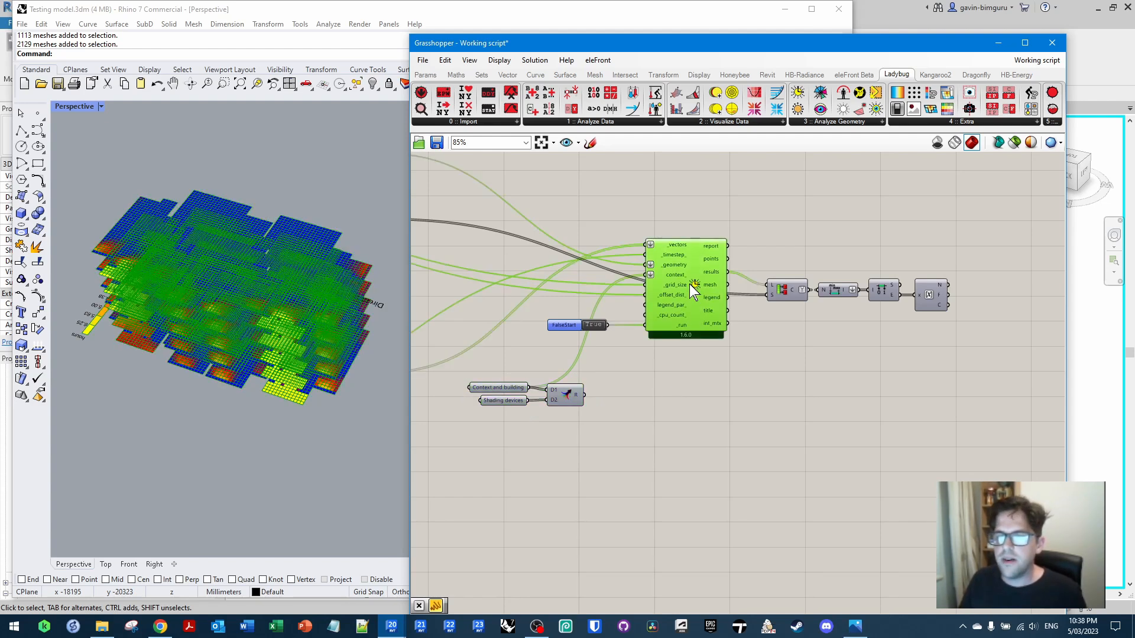
pyautogui.rightClick(690, 284)
pyautogui.click(811, 379)
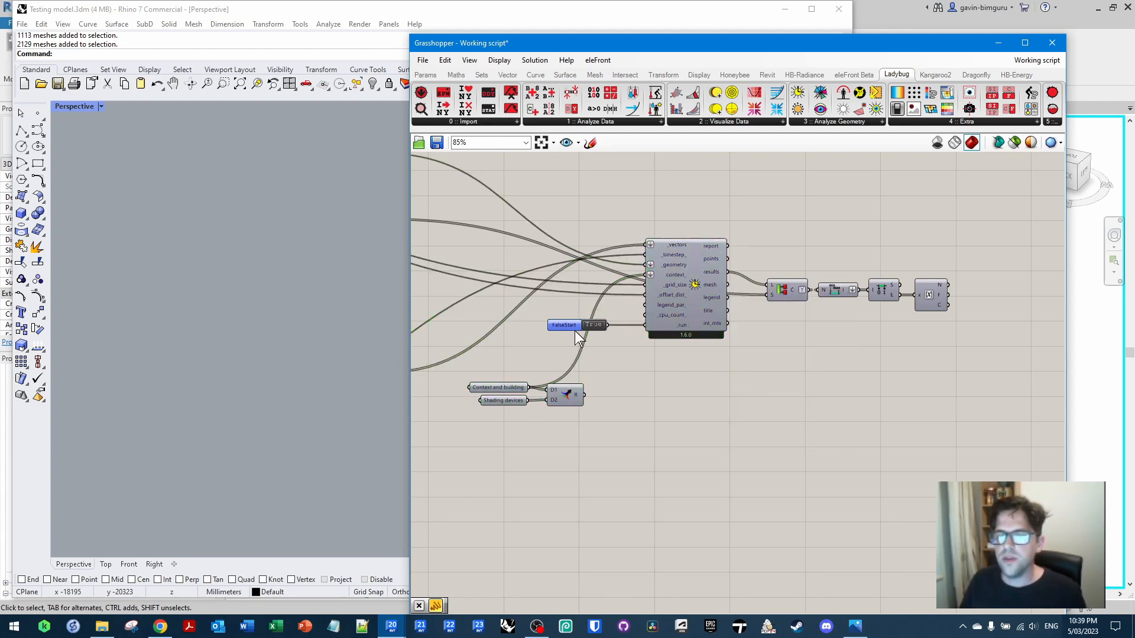
pyautogui.click(596, 326)
# Duplicate the Direct Sun Hours component with its input connections and place the copy directly below the original
pyautogui.scroll(3, 630, 378)
pyautogui.click(702, 248)
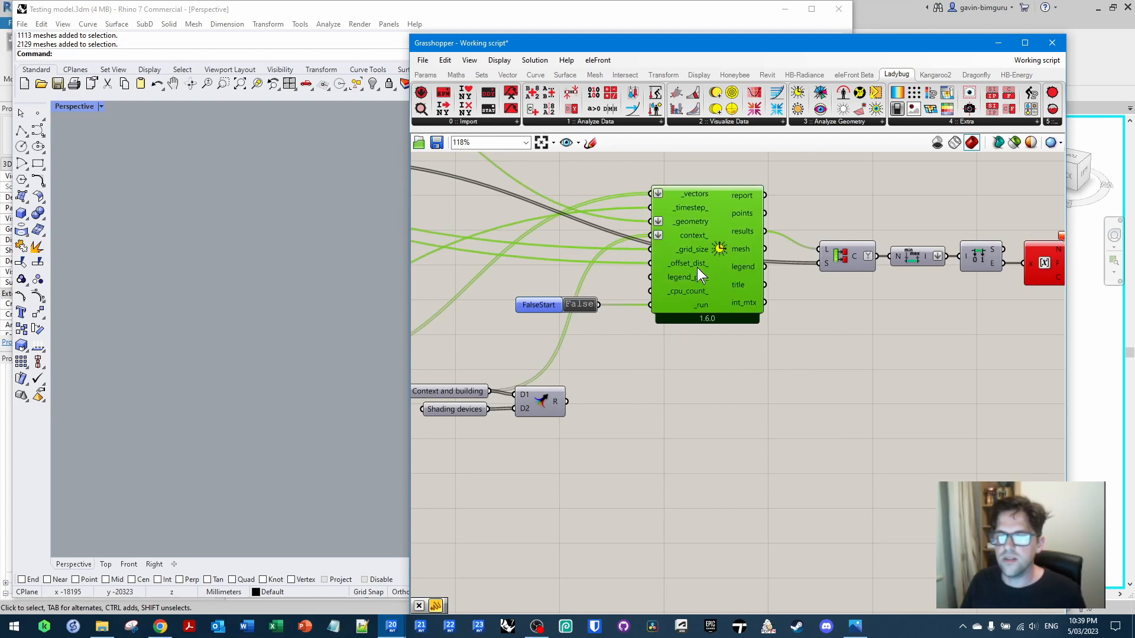
pyautogui.moveTo(707, 245); pyautogui.dragTo(702, 378)
pyautogui.moveTo(608, 414); pyautogui.dragTo(701, 387, button='right')
pyautogui.moveTo(651, 413); pyautogui.dragTo(518, 389)
pyautogui.click(657, 431)
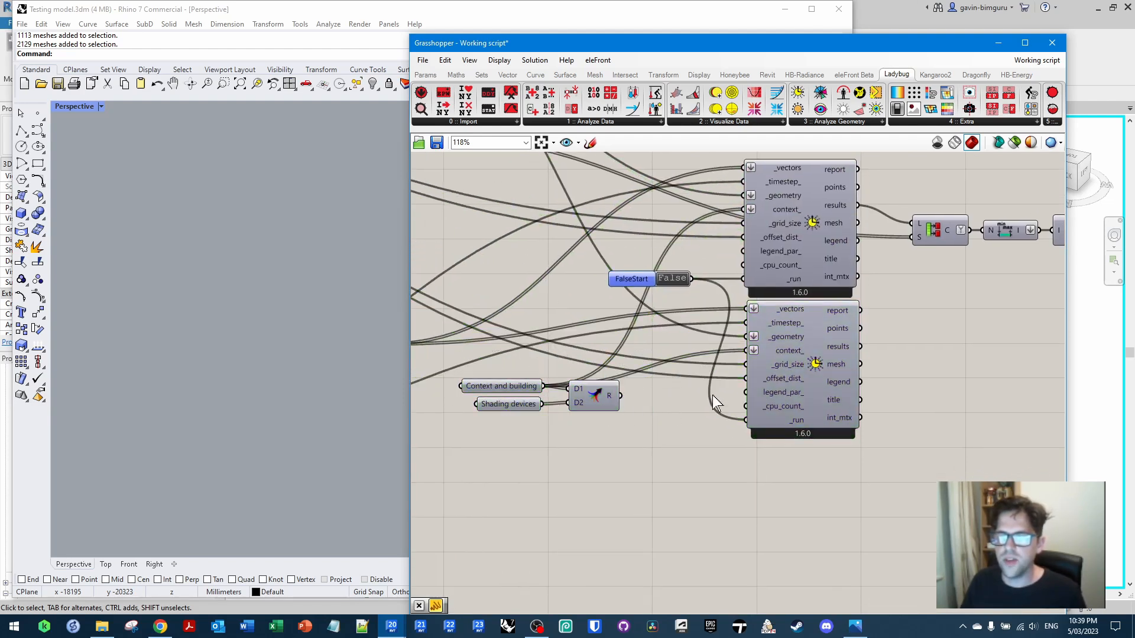
# Replace the copied Direct Sun Hours component's context_ input with Merge's R output and move the FalseStart toggle away for space
pyautogui.moveTo(628, 404); pyautogui.dragTo(746, 351)
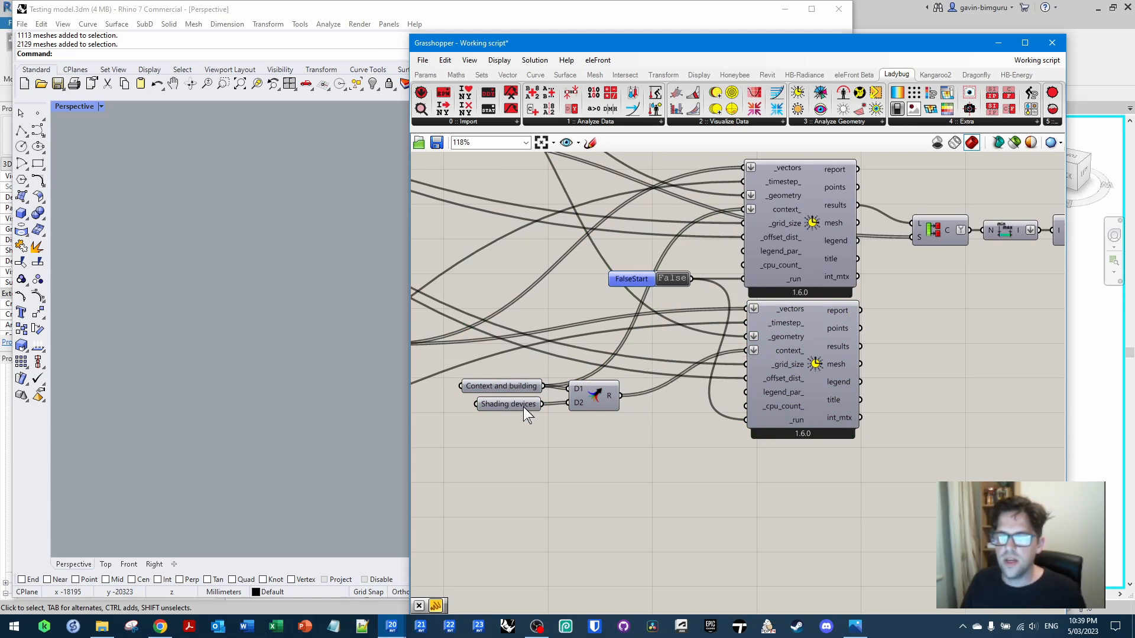
pyautogui.moveTo(627, 278); pyautogui.dragTo(513, 279)
pyautogui.moveTo(582, 304); pyautogui.dragTo(519, 324, button='right')
# Run both analyses with FalseStart set to True, show the copied Direct Sun Hours component's preview and hide it again
pyautogui.click(767, 360)
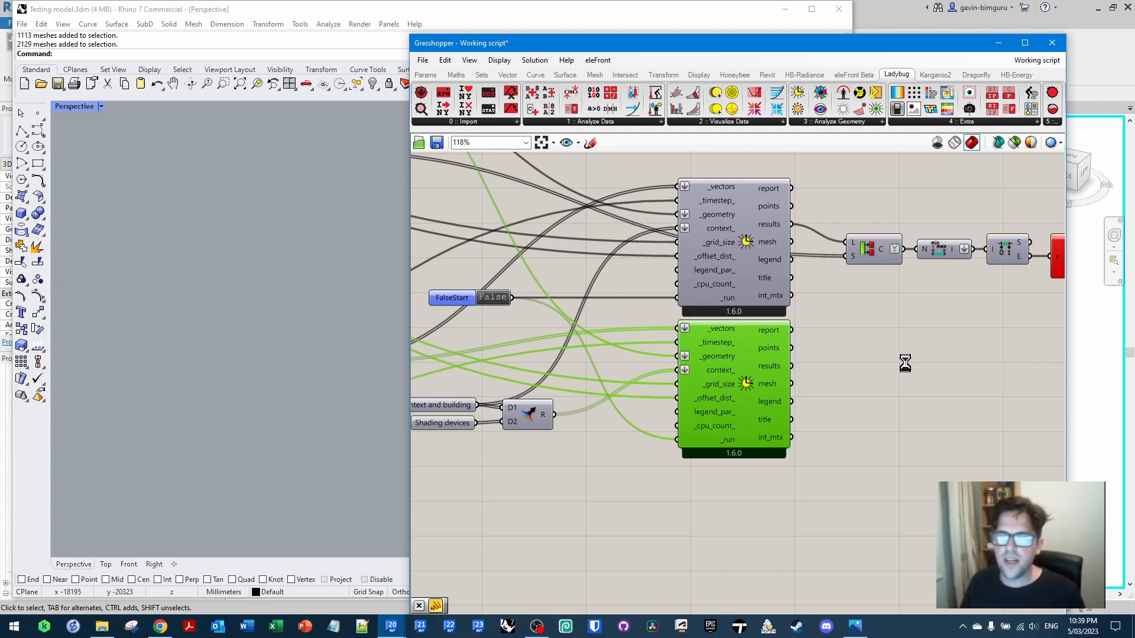
pyautogui.rightClick(736, 380)
pyautogui.click(790, 472)
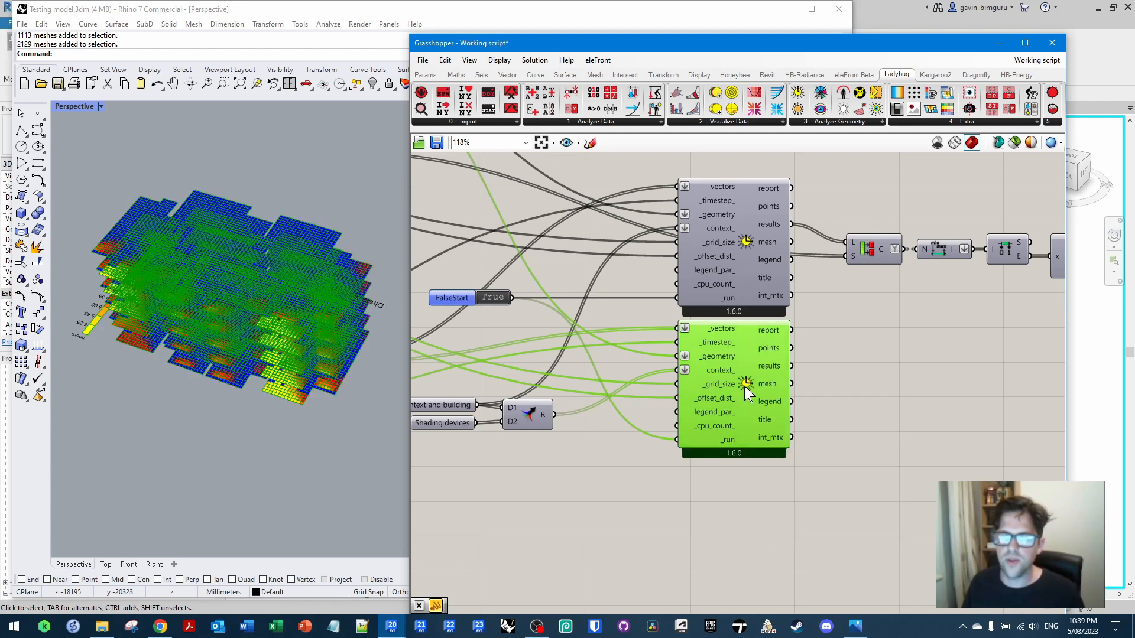
pyautogui.rightClick(743, 384)
pyautogui.click(780, 478)
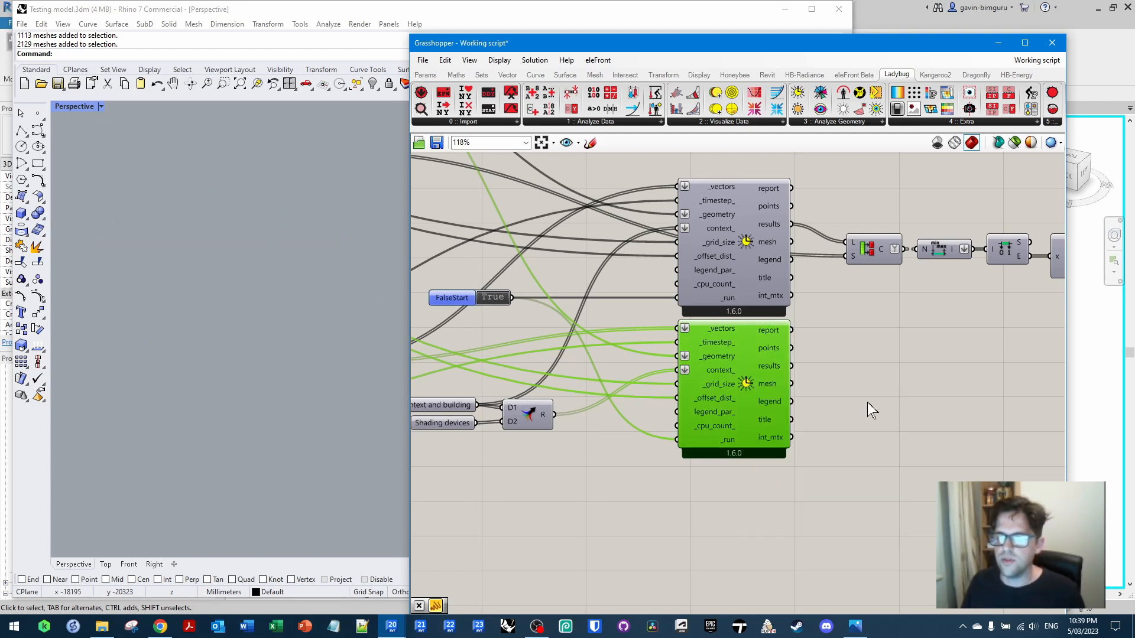
# Add a Subtraction component with the original Direct Sun Hours' results in A and the copy's results in B
pyautogui.moveTo(867, 401); pyautogui.dragTo(682, 366, button='right')
pyautogui.click(673, 353)
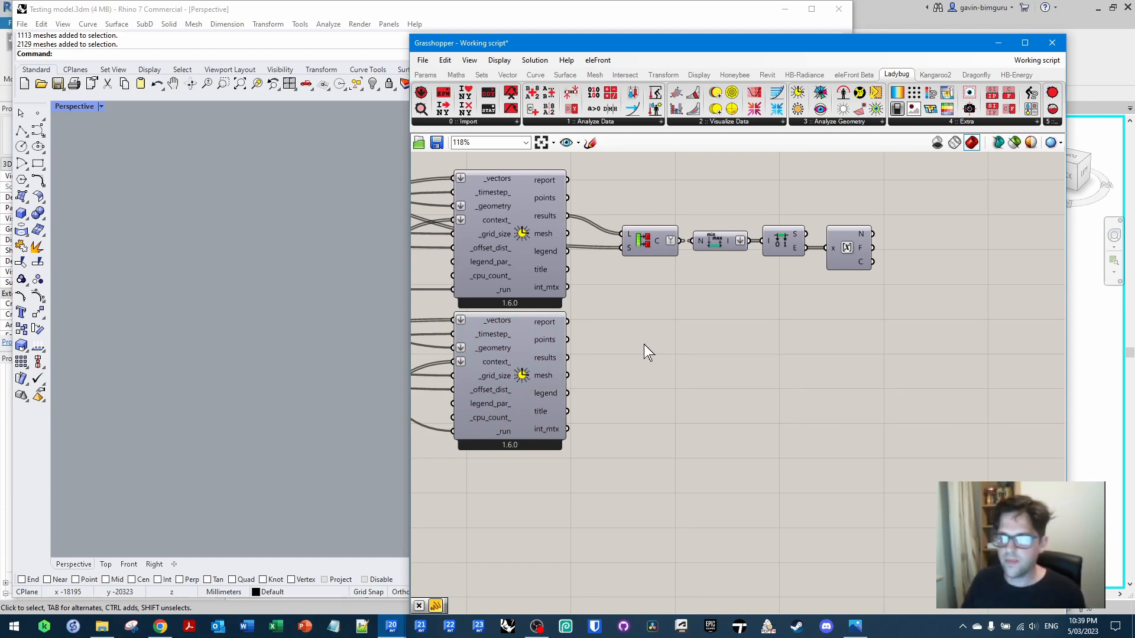
pyautogui.doubleClick(662, 328)
pyautogui.write('subtraction')
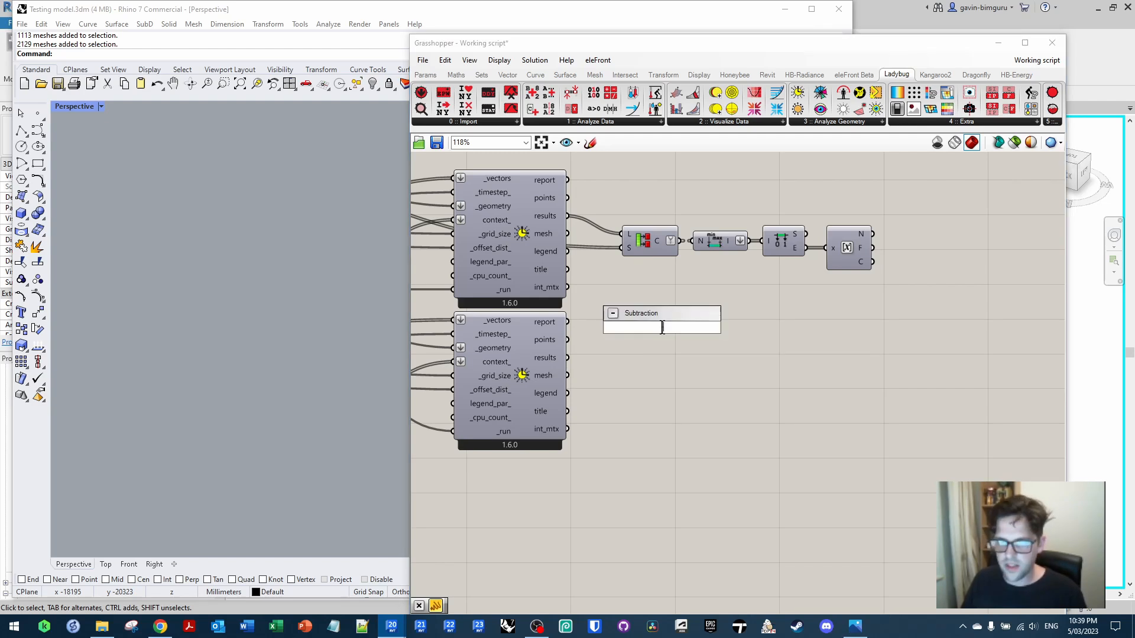
pyautogui.press('Return')
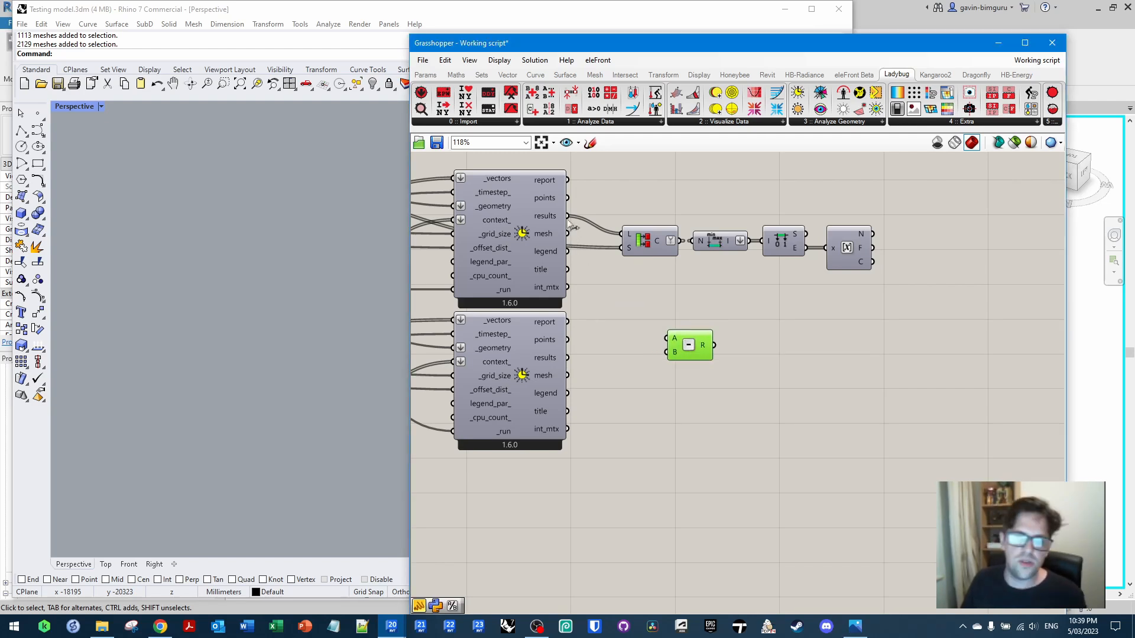
pyautogui.moveTo(570, 224); pyautogui.dragTo(576, 361)
pyautogui.moveTo(677, 345); pyautogui.dragTo(690, 354)
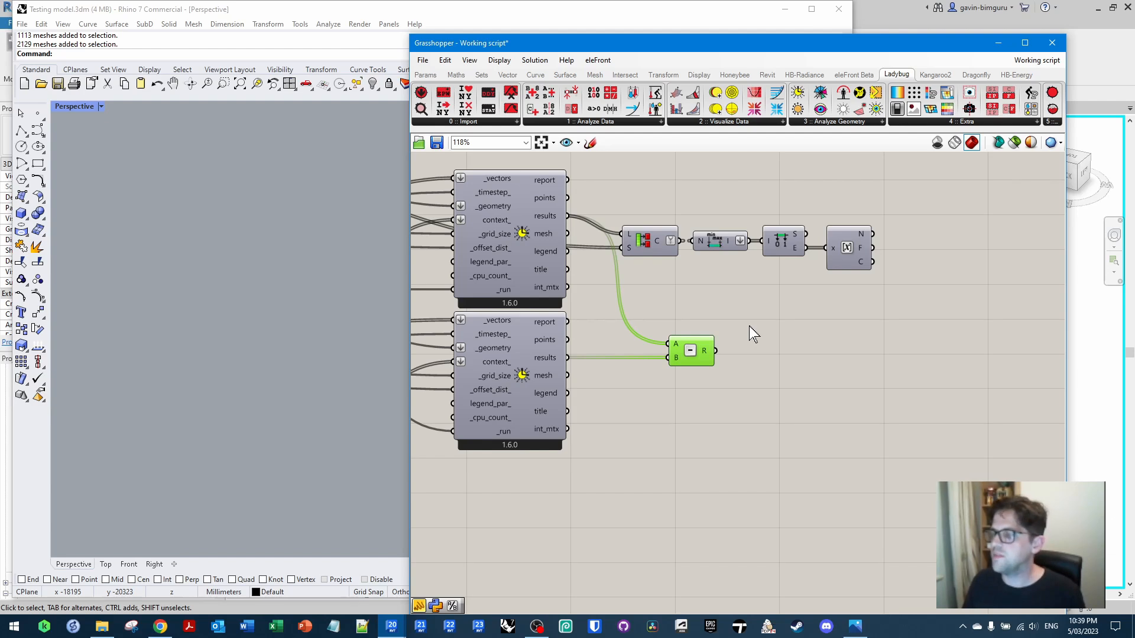
# Add an LB Spatial Heatmap component and position it beyond the Subtraction component
pyautogui.click(795, 357)
pyautogui.moveTo(795, 357); pyautogui.dragTo(633, 274, button='right')
pyautogui.click(945, 122)
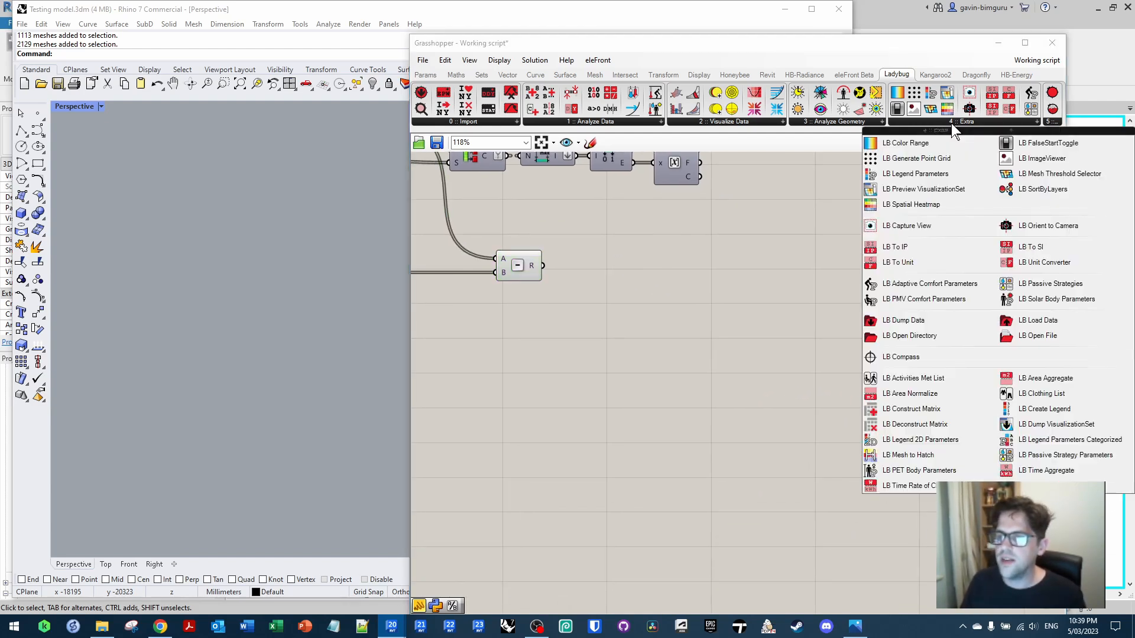
pyautogui.moveTo(938, 208); pyautogui.dragTo(673, 297)
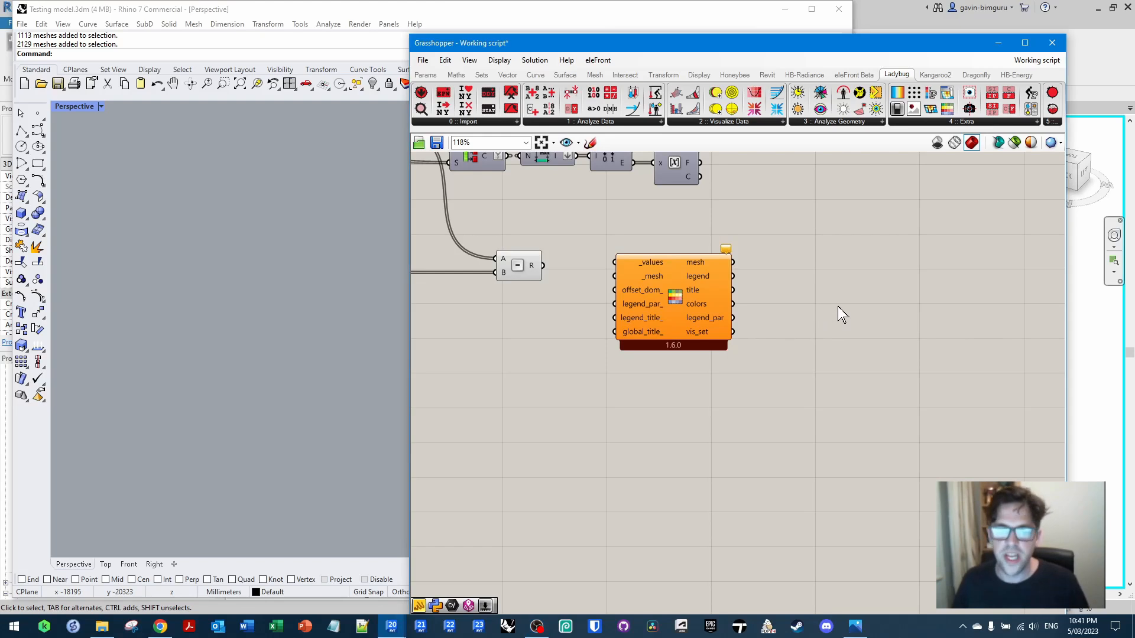
pyautogui.rightClick(842, 314)
pyautogui.rightClick(794, 302)
pyautogui.click(760, 279)
pyautogui.moveTo(772, 289); pyautogui.dragTo(909, 293, button='right')
pyautogui.moveTo(822, 302); pyautogui.dragTo(907, 307)
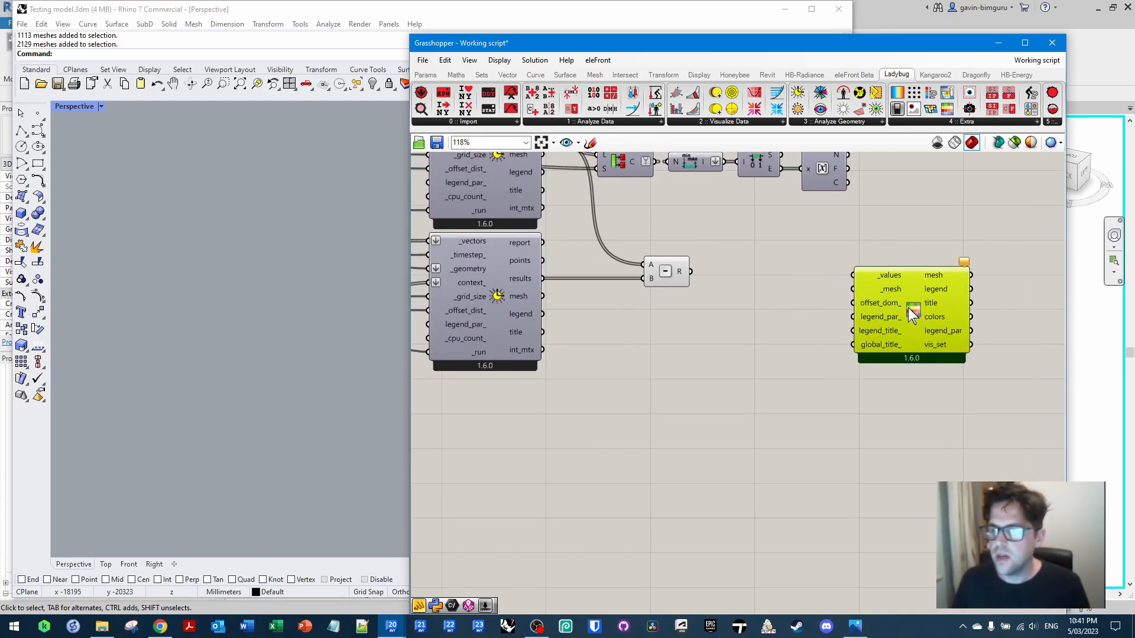
# Connect Subtraction's R output to the heatmap's _values input and the copied Direct Sun Hours' mesh output to _mesh
pyautogui.moveTo(691, 272); pyautogui.dragTo(852, 275)
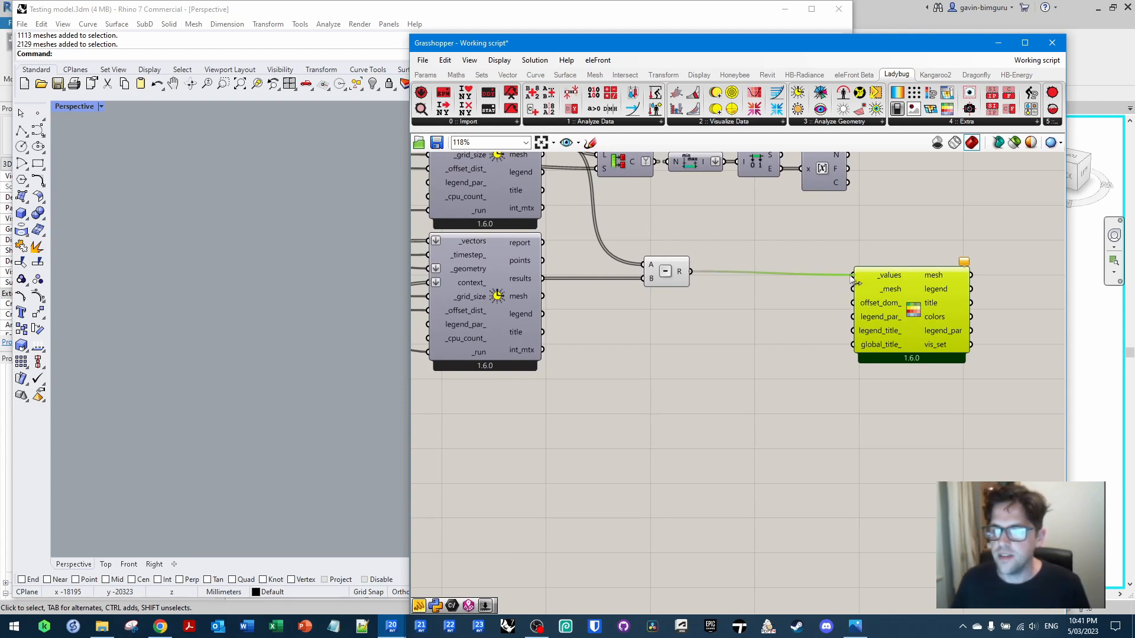
pyautogui.moveTo(910, 306); pyautogui.dragTo(915, 302)
pyautogui.click(702, 318)
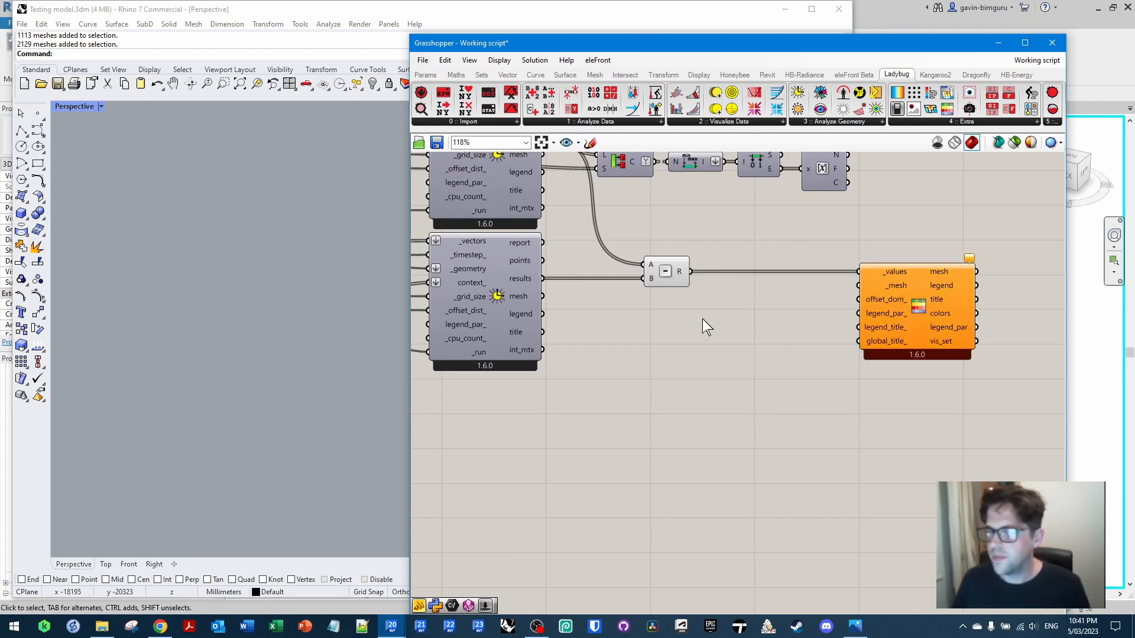
pyautogui.moveTo(702, 318); pyautogui.dragTo(796, 307, button='right')
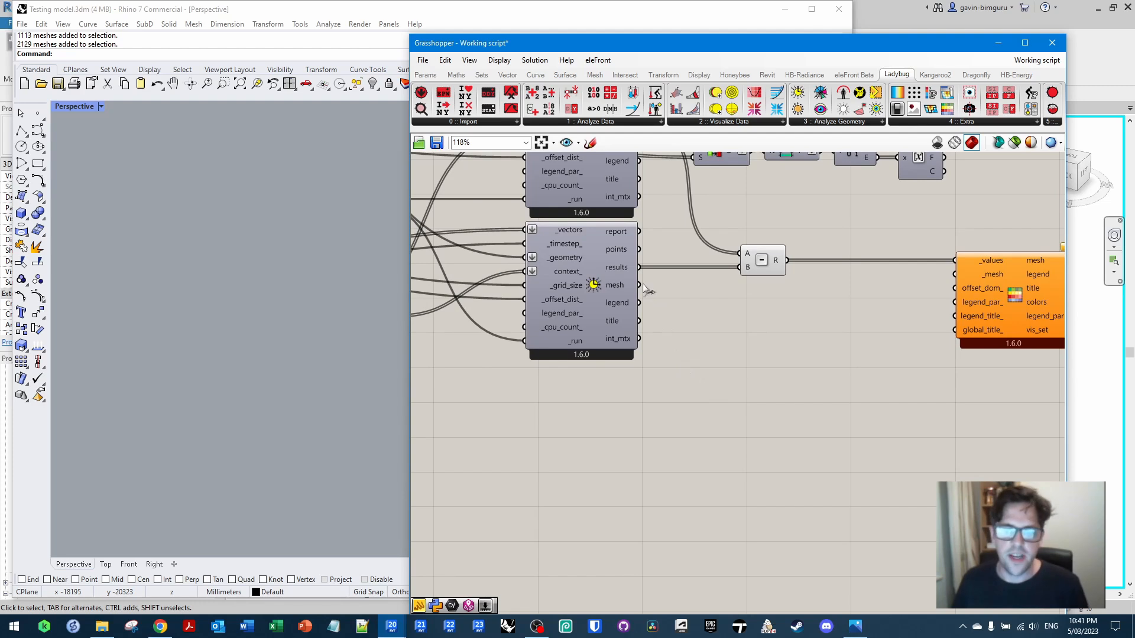
pyautogui.moveTo(639, 285); pyautogui.dragTo(956, 274)
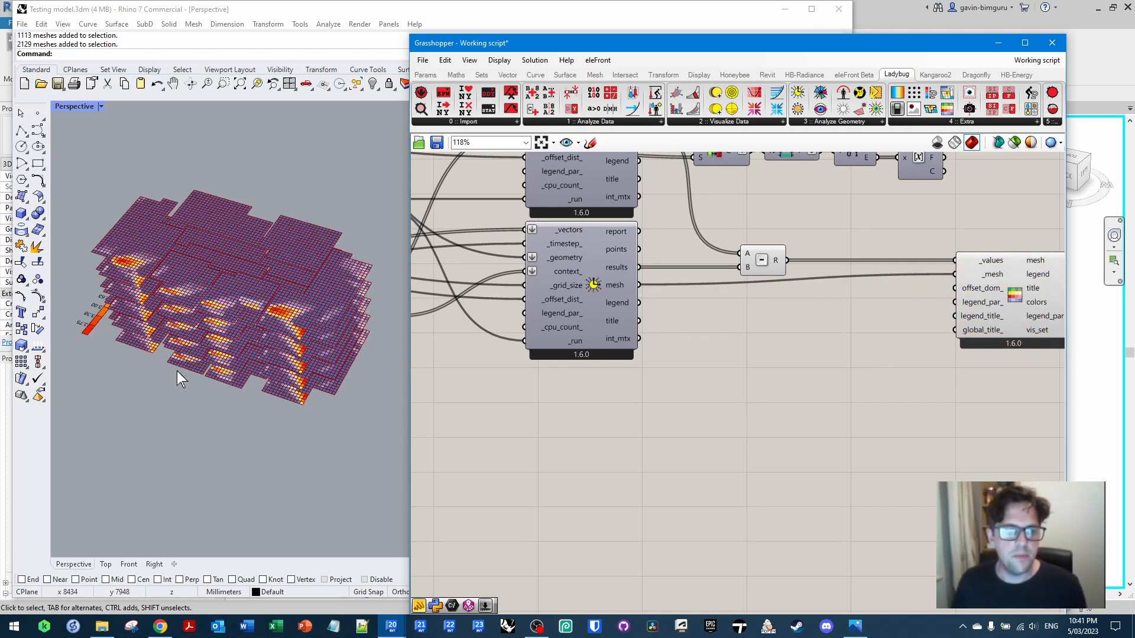
# Examine the difference heatmap and its legend from several angles in the Rhino viewport, enlarging the visible viewport area
pyautogui.moveTo(164, 363); pyautogui.dragTo(114, 361, button='right')
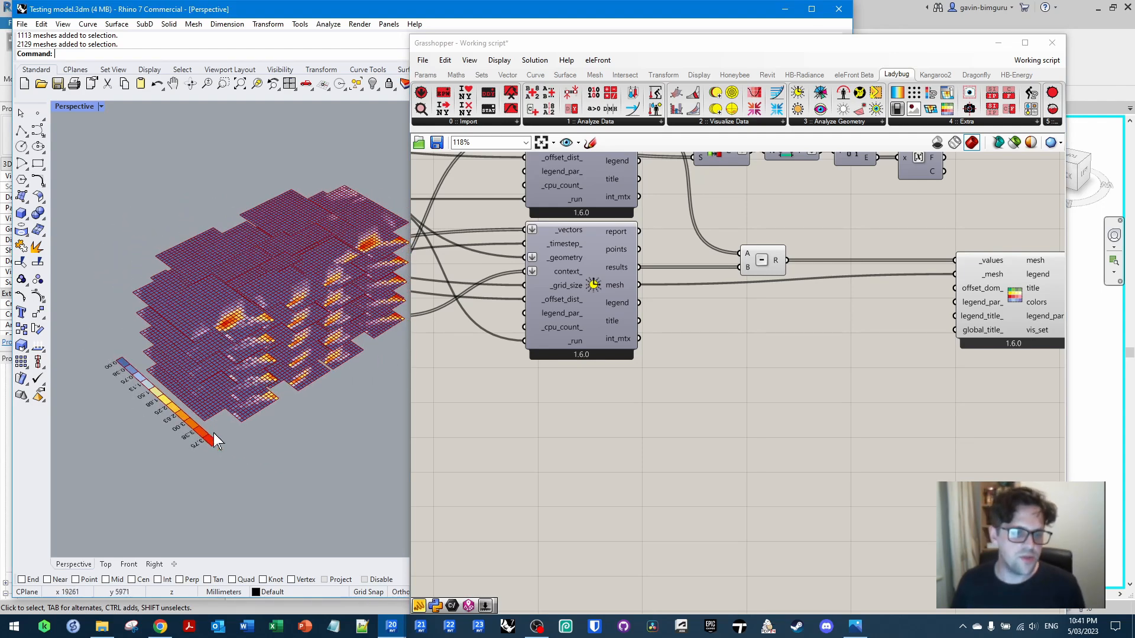
pyautogui.moveTo(278, 441); pyautogui.dragTo(214, 265, button='right')
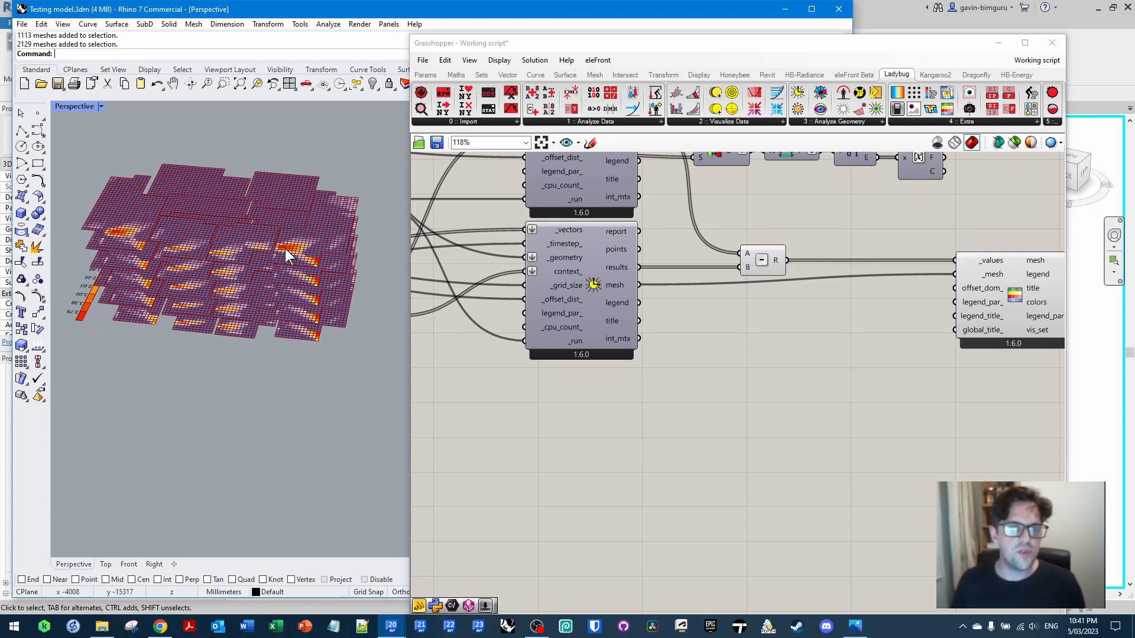
pyautogui.moveTo(410, 286); pyautogui.dragTo(447, 286)
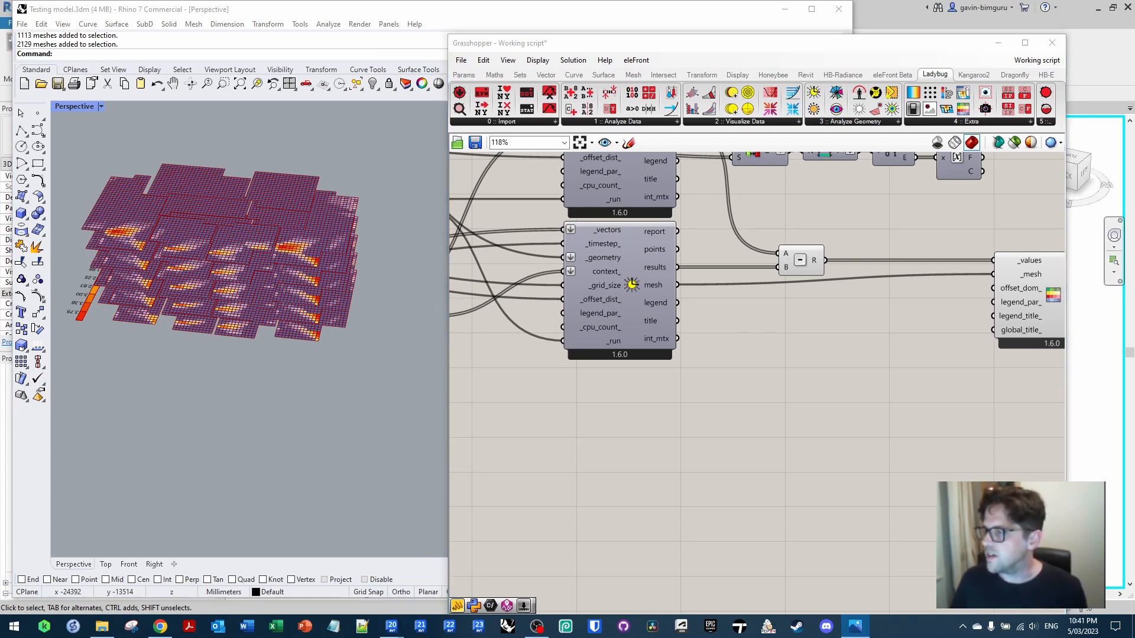
# Add an LB Legend Parameters component and connect its leg_par output to the heatmap's legend_par_ input
pyautogui.moveTo(873, 339); pyautogui.dragTo(800, 330, button='right')
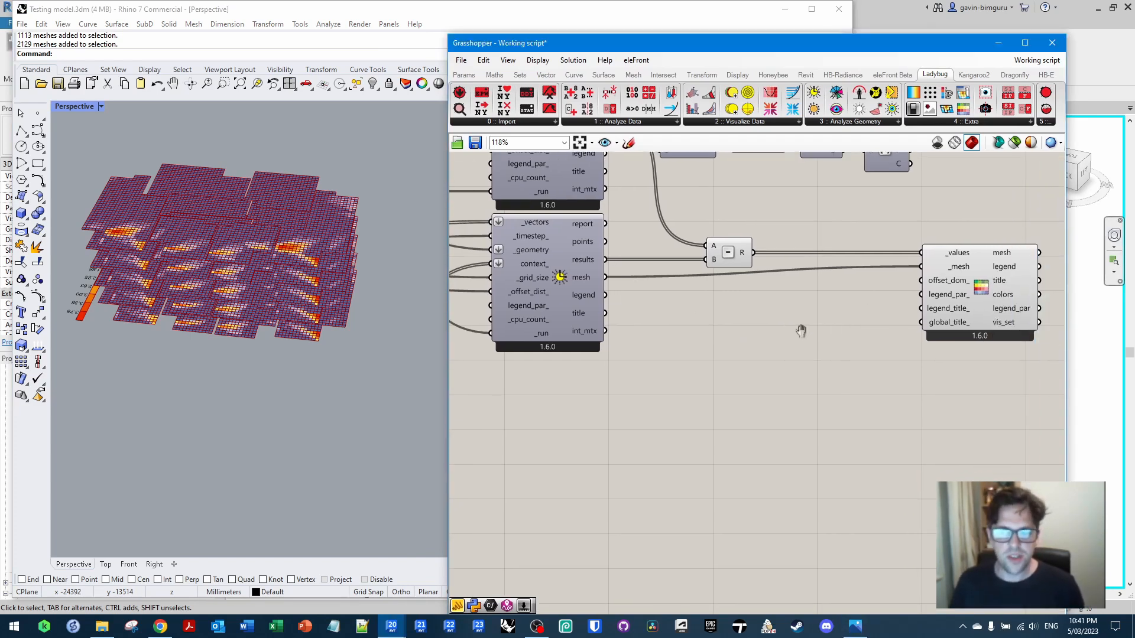
pyautogui.click(962, 121)
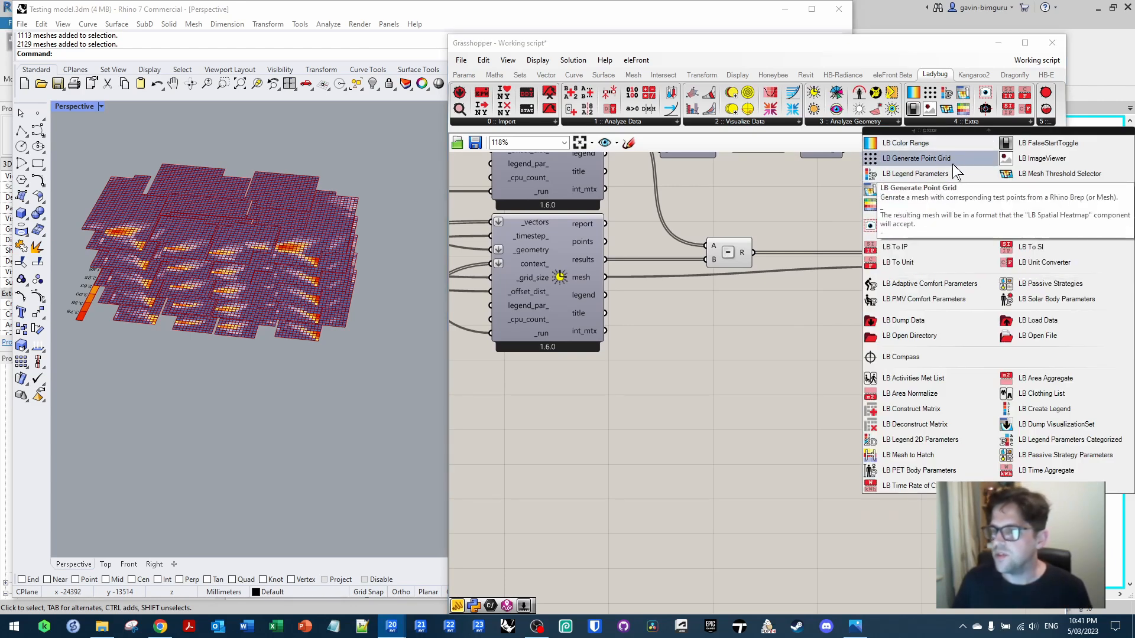
pyautogui.moveTo(945, 176); pyautogui.dragTo(933, 302)
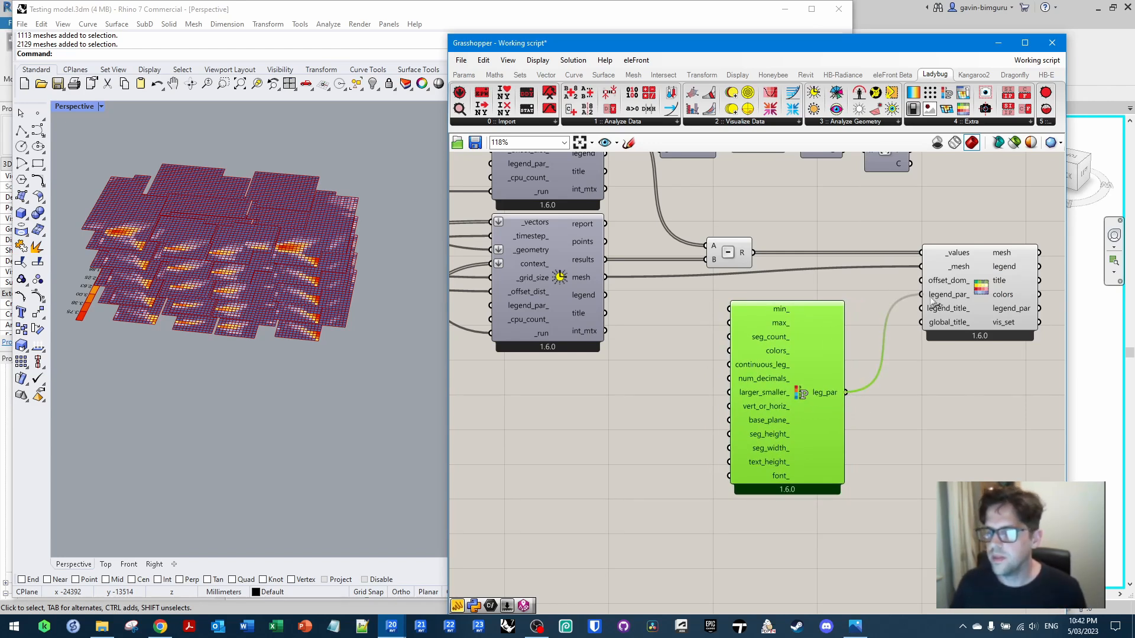
# Add a panel with the value 0 and connect it to the legend parameters' min_ input
pyautogui.moveTo(898, 452); pyautogui.dragTo(972, 385, button='right')
pyautogui.scroll(3, 780, 265)
pyautogui.doubleClick(778, 245)
pyautogui.write('//0')
pyautogui.press('Return')
pyautogui.moveTo(793, 244); pyautogui.dragTo(815, 232)
# Duplicate the panel, set its value to 3 and connect it to the legend parameters' max_ input
pyautogui.hotkey('ctrl', 'c')
pyautogui.hotkey('ctrl', 'v')
pyautogui.doubleClick(758, 254)
pyautogui.write('3')
pyautogui.click(789, 348)
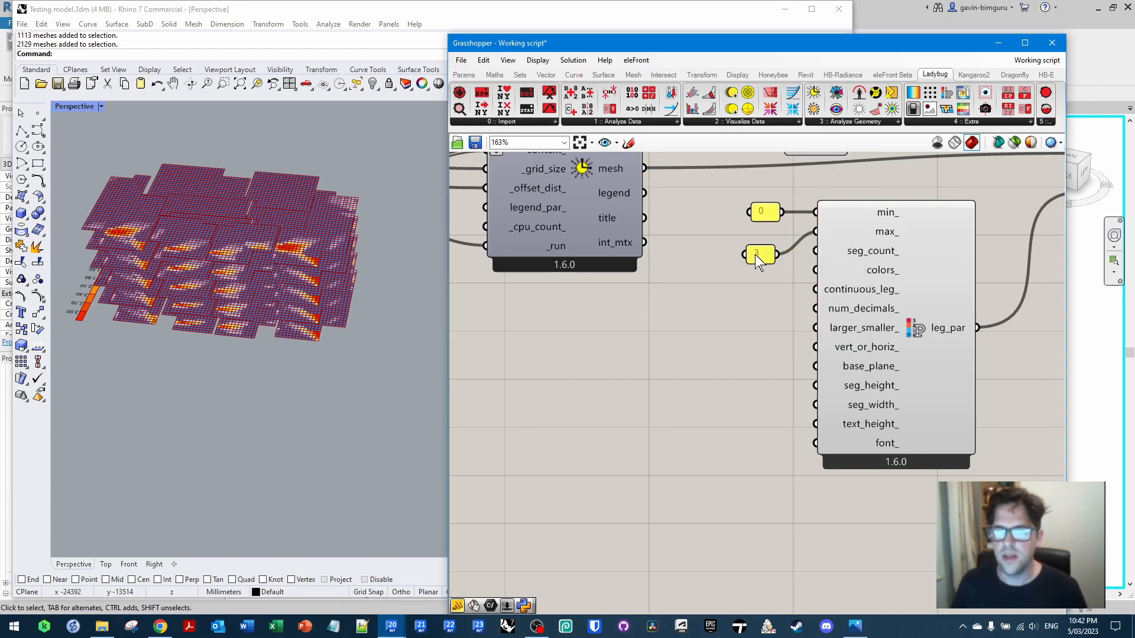
# Align the panel holding 3 with the legend parameters' max_ input and add an LB Color Range component beside them
pyautogui.moveTo(759, 254); pyautogui.dragTo(768, 232)
pyautogui.click(778, 325)
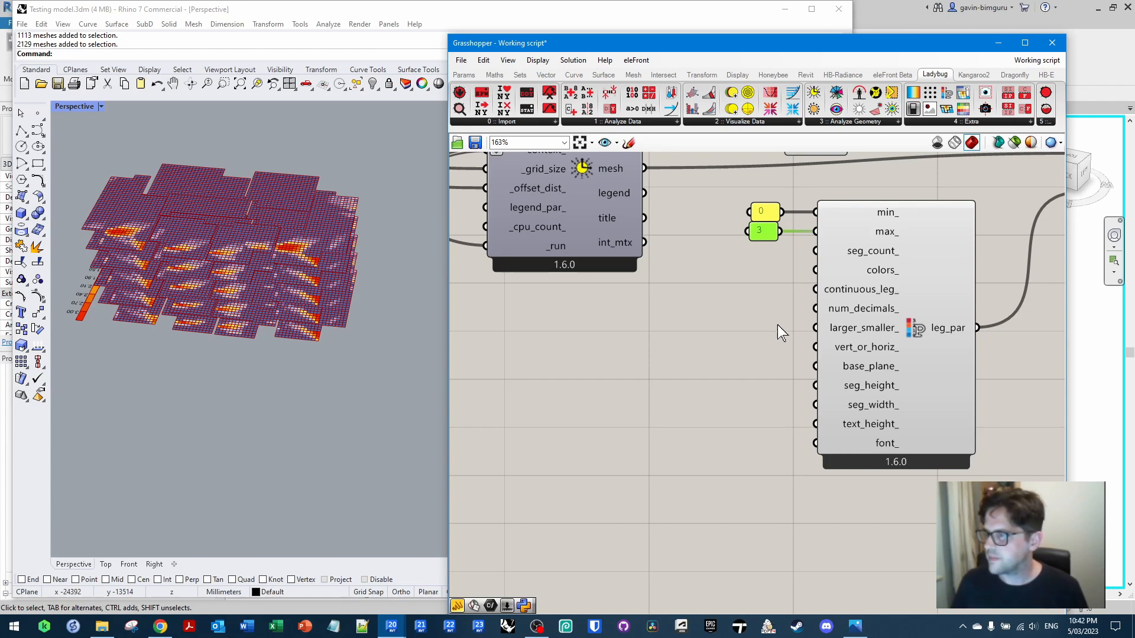
pyautogui.moveTo(778, 324); pyautogui.dragTo(765, 291, button='right')
pyautogui.click(973, 119)
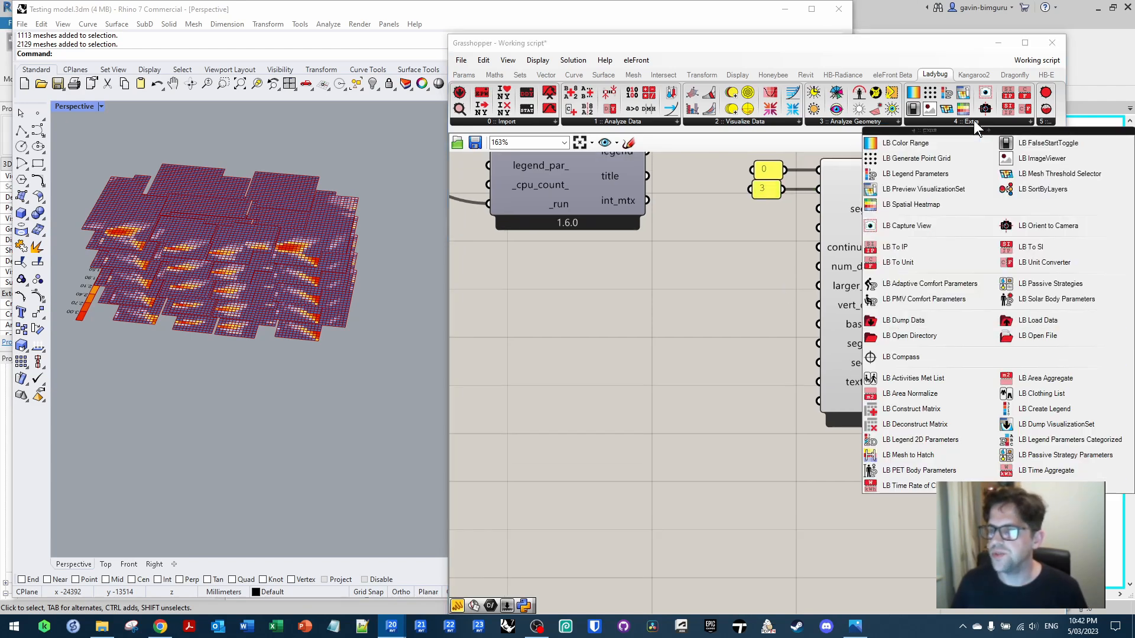
pyautogui.moveTo(938, 141); pyautogui.dragTo(710, 285)
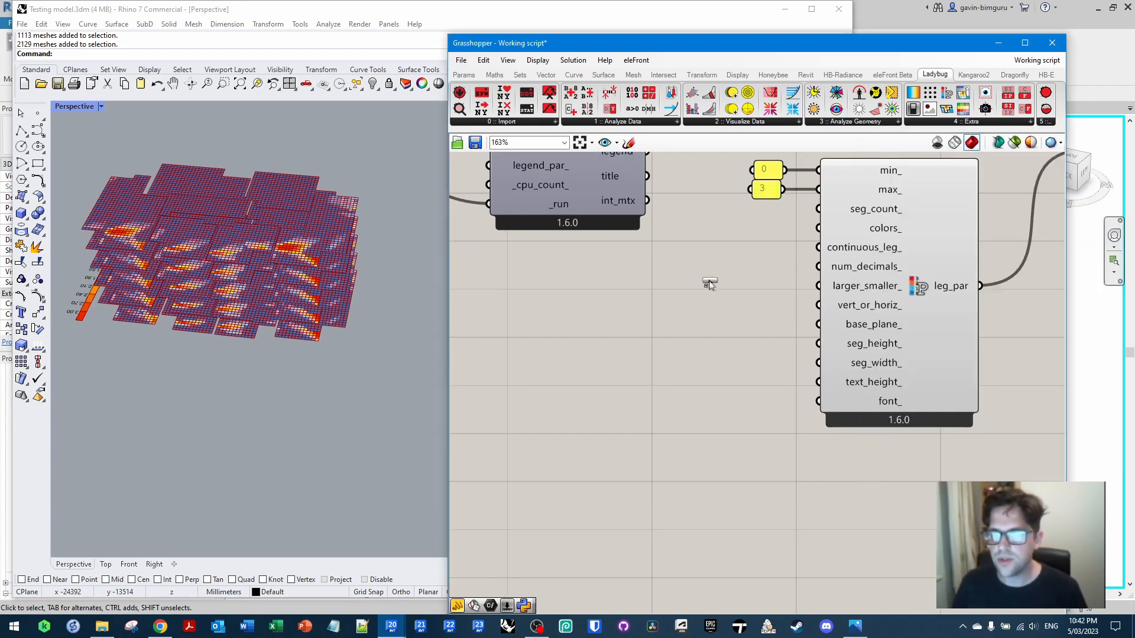
pyautogui.moveTo(689, 278)
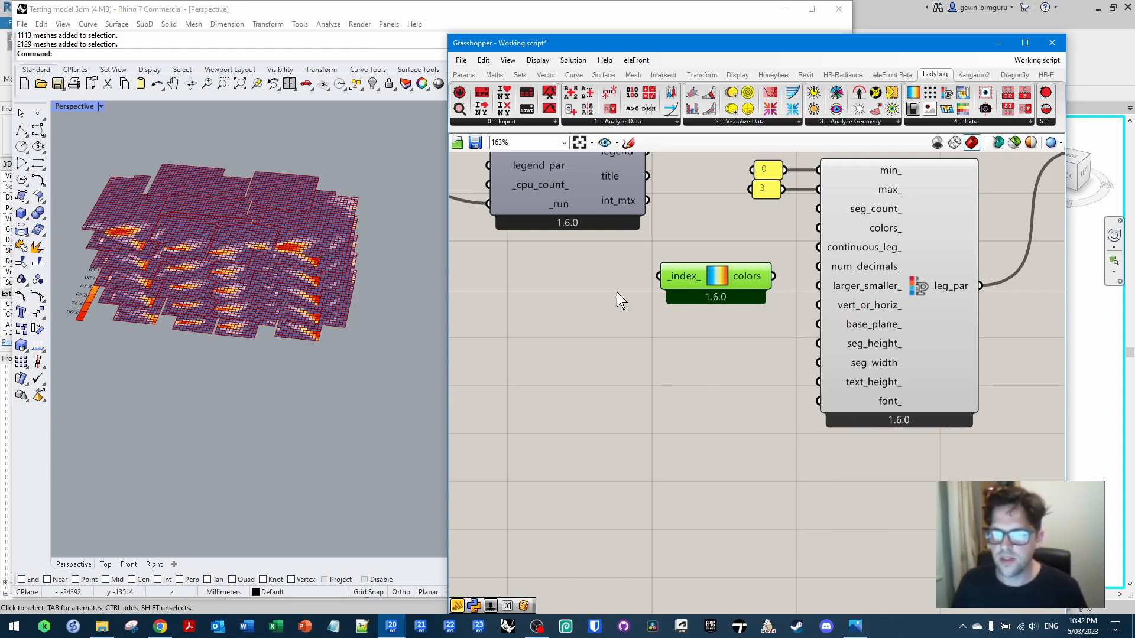
# Feed a panel with the value 7 into the color range's _index_ input and connect its colors output to the legend parameters' colors_ input
pyautogui.doubleClick(587, 294)
pyautogui.write('7')
pyautogui.press('Return')
pyautogui.moveTo(603, 295); pyautogui.dragTo(659, 276)
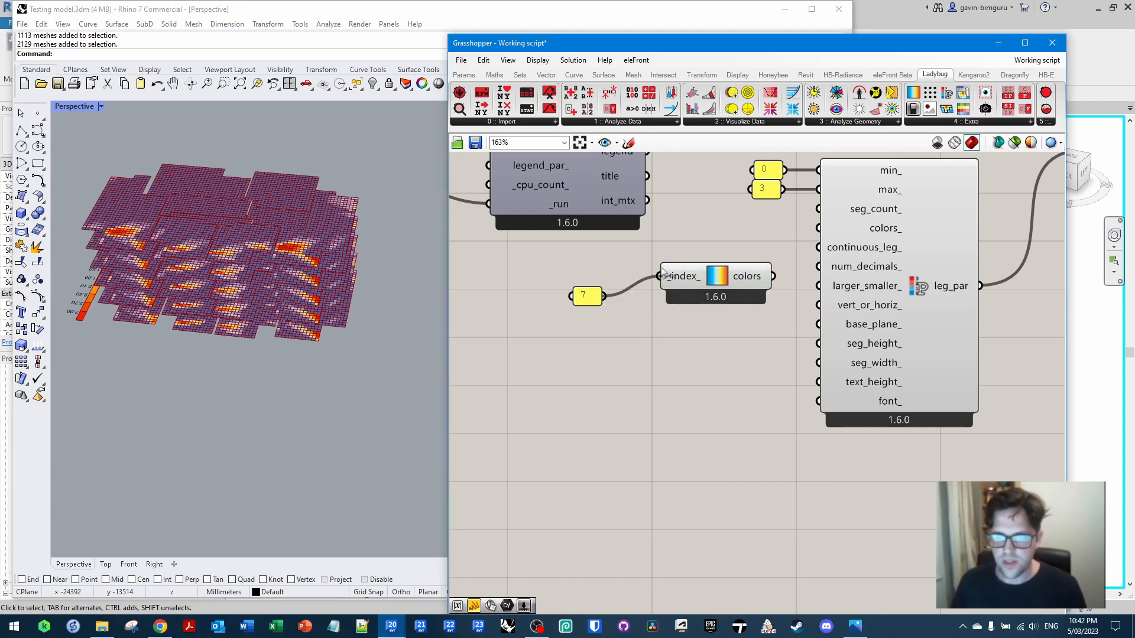
pyautogui.moveTo(773, 276); pyautogui.dragTo(819, 229)
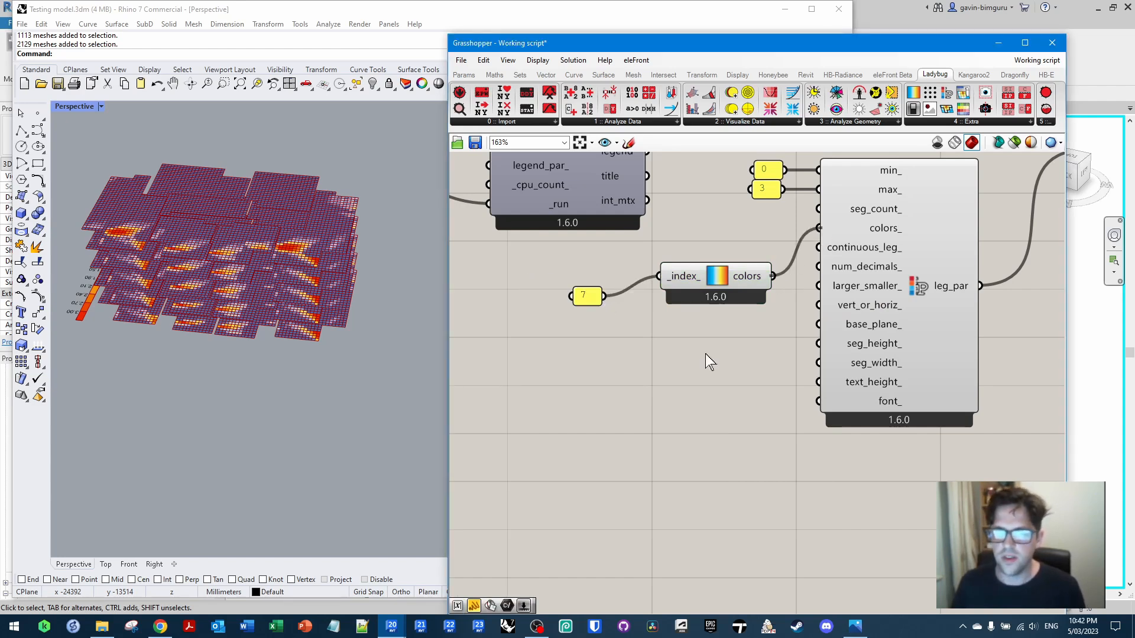
pyautogui.moveTo(576, 296); pyautogui.dragTo(583, 292)
# Minimise Grasshopper and turn on the Shading devices layer in Rhino, with the Test surfaces layer hidden
pyautogui.moveTo(353, 314); pyautogui.dragTo(264, 283, button='right')
pyautogui.scroll(10, 264, 282)
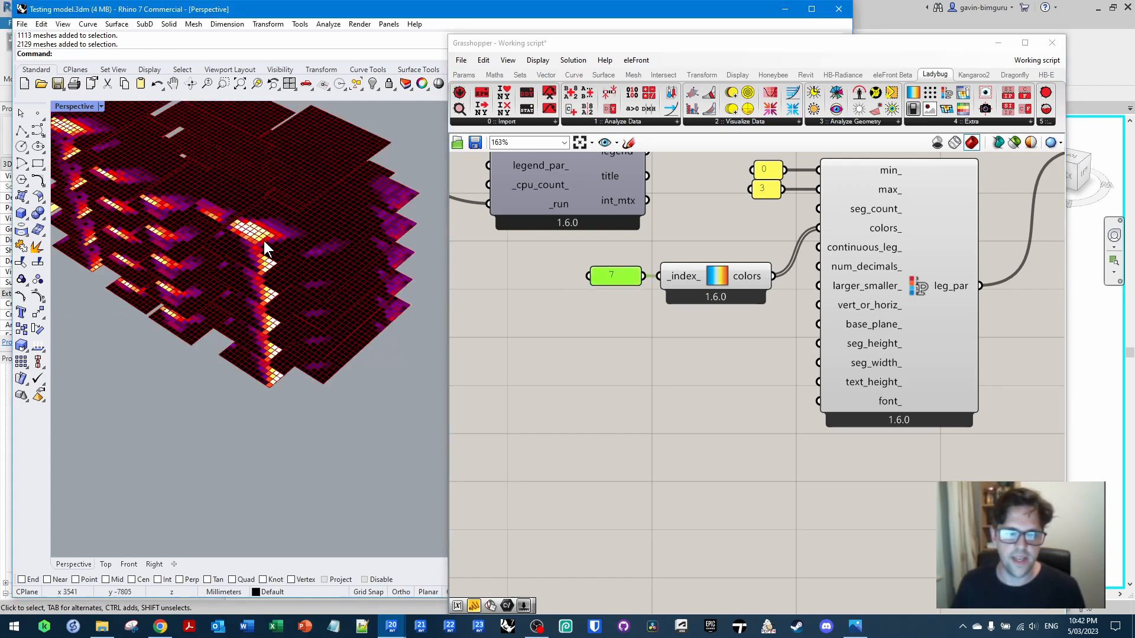
pyautogui.scroll(-8, 294, 310)
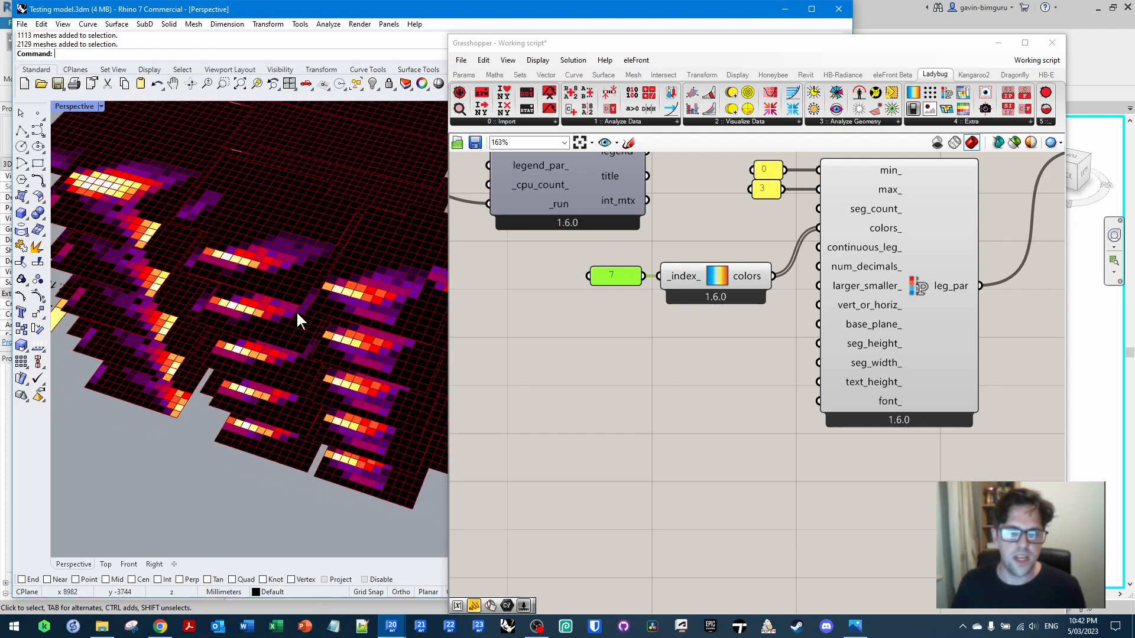
pyautogui.keyDown('shift'); pyautogui.moveTo(266, 319); pyautogui.dragTo(228, 313, button='right'); pyautogui.keyUp('shift')
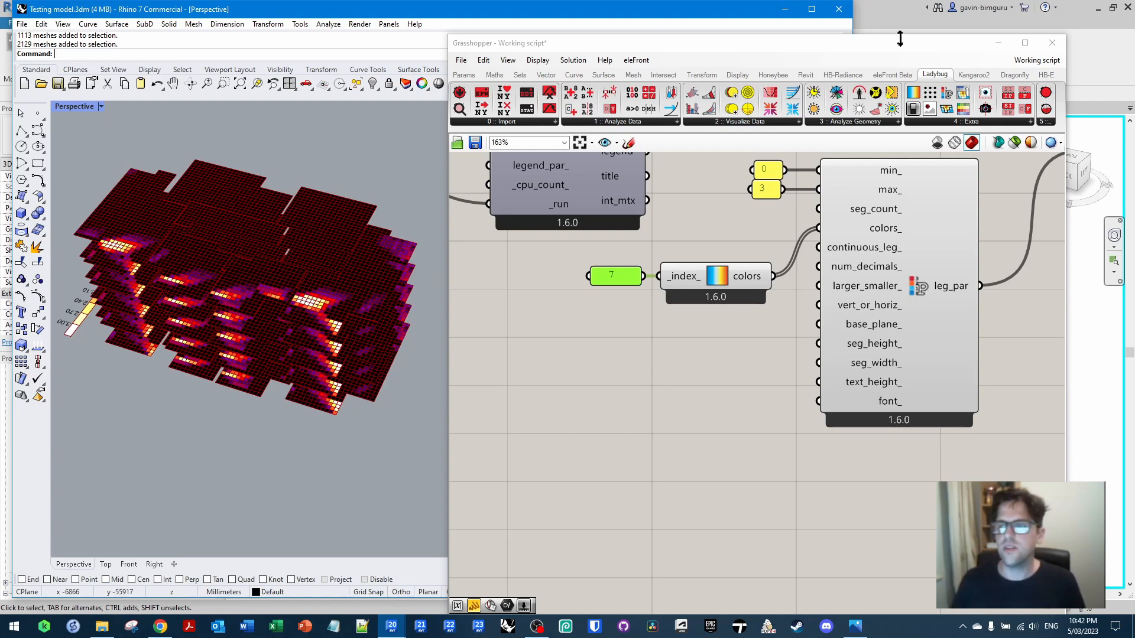
pyautogui.click(997, 43)
pyautogui.click(710, 211)
pyautogui.click(684, 209)
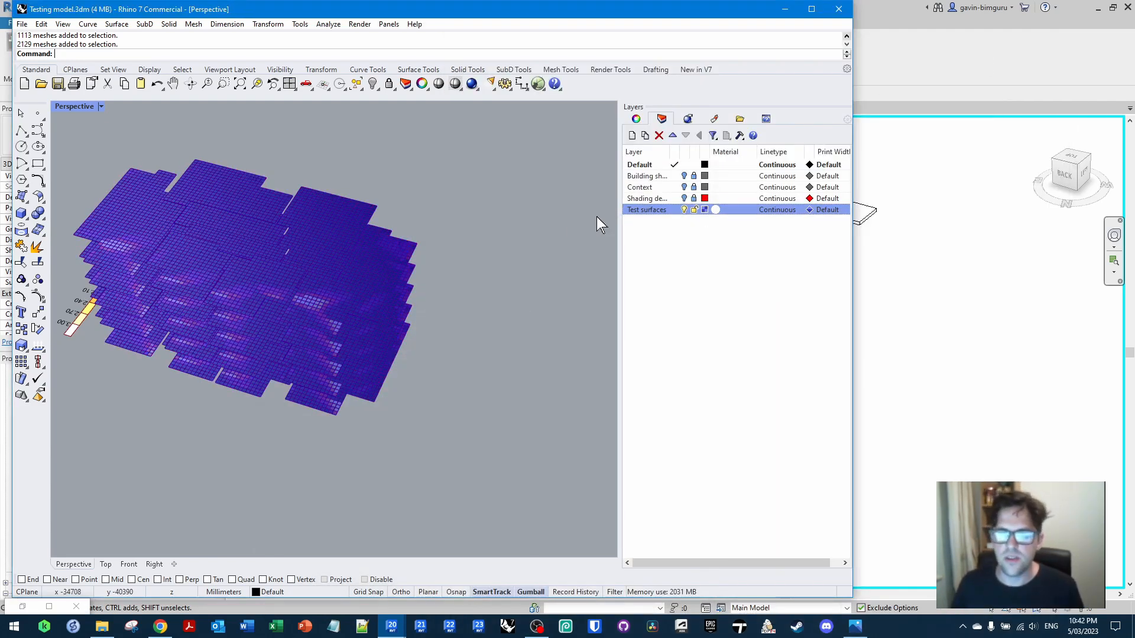
pyautogui.click(685, 210)
pyautogui.click(684, 199)
# Examine how the heatmap's hot spots line up with the red shading devices from several angles in the Perspective viewport
pyautogui.moveTo(480, 309)
pyautogui.mouseDown(button='right')
pyautogui.moveTo(461, 324)
pyautogui.moveTo(424, 300)
pyautogui.moveTo(463, 304)
pyautogui.mouseUp(button='right')
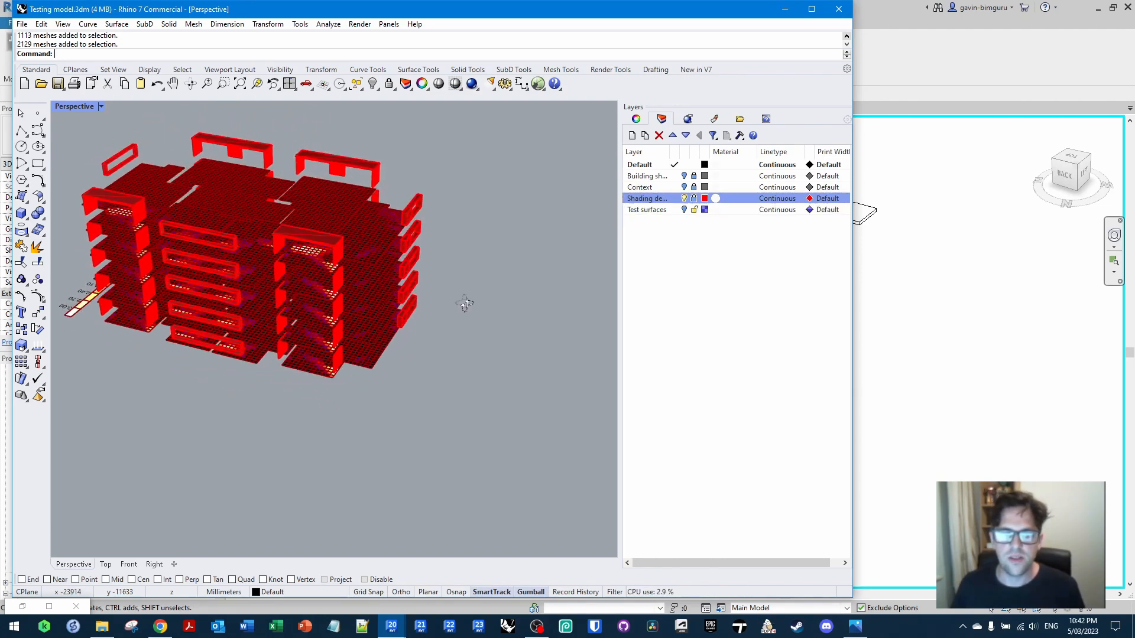
pyautogui.scroll(8, 311, 249)
pyautogui.scroll(-9, 370, 263)
pyautogui.scroll(7, 152, 229)
pyautogui.moveTo(152, 228)
pyautogui.mouseDown(button='right')
pyautogui.moveTo(252, 264)
pyautogui.moveTo(232, 240)
pyautogui.moveTo(266, 253)
pyautogui.moveTo(180, 231)
pyautogui.mouseUp(button='right')
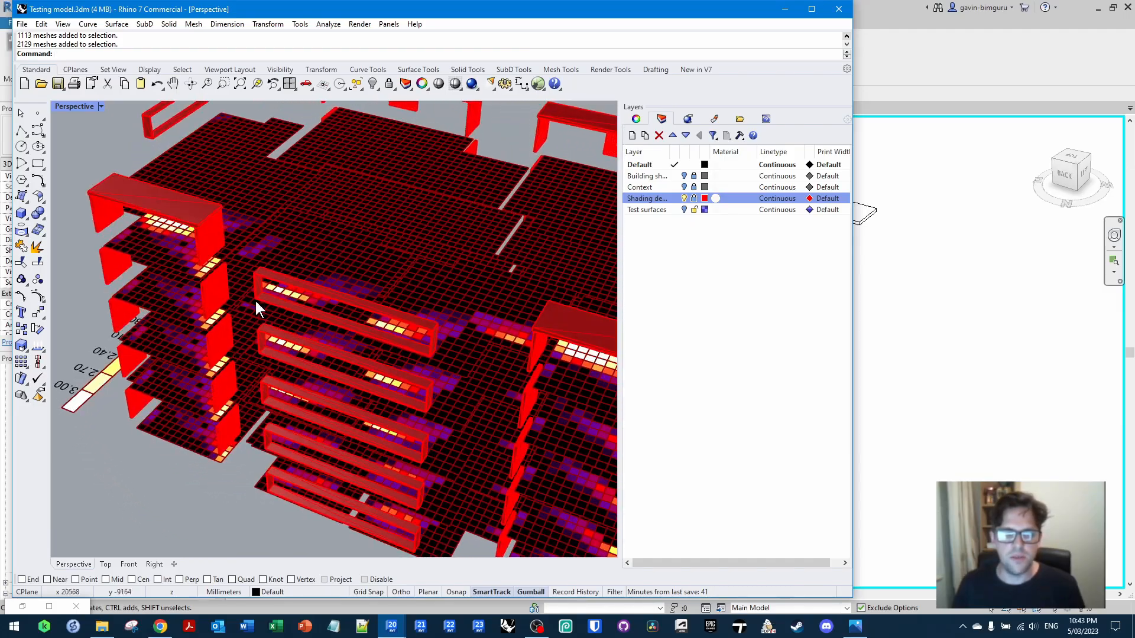
pyautogui.moveTo(261, 285)
pyautogui.mouseDown(button='right')
pyautogui.moveTo(299, 296)
pyautogui.moveTo(266, 307)
pyautogui.moveTo(210, 267)
pyautogui.moveTo(408, 275)
pyautogui.moveTo(299, 298)
pyautogui.moveTo(314, 309)
pyautogui.mouseUp(button='right')
pyautogui.scroll(-4, 299, 294)
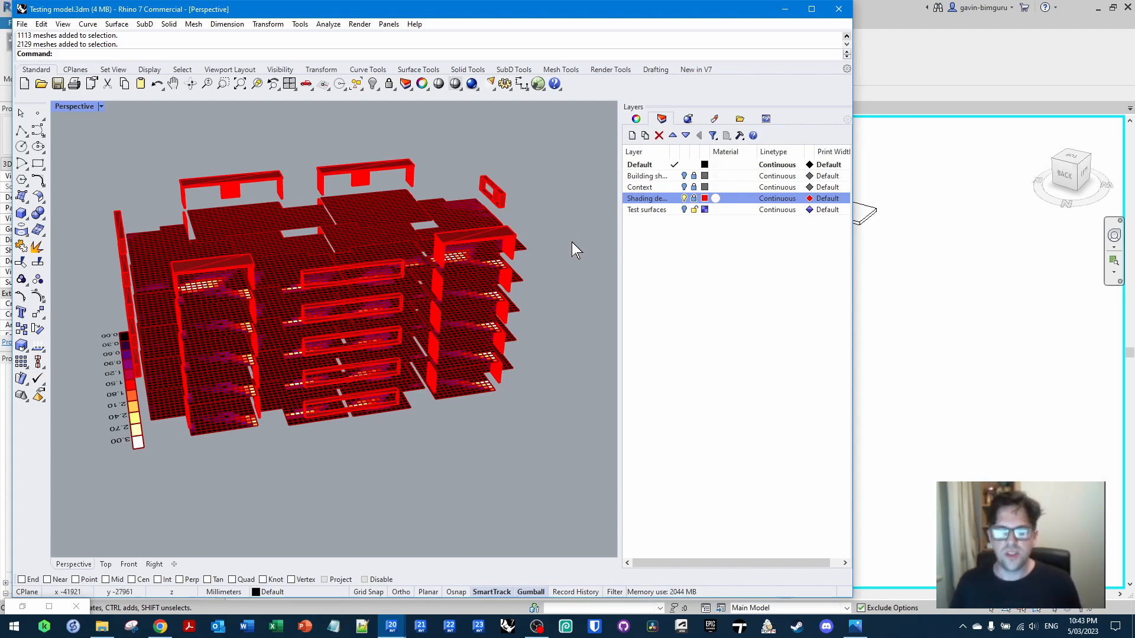
# Reopen Grasshopper and review the analysis period inputs and the legend parameters feeding the spatial heatmap
pyautogui.moveTo(394, 627)
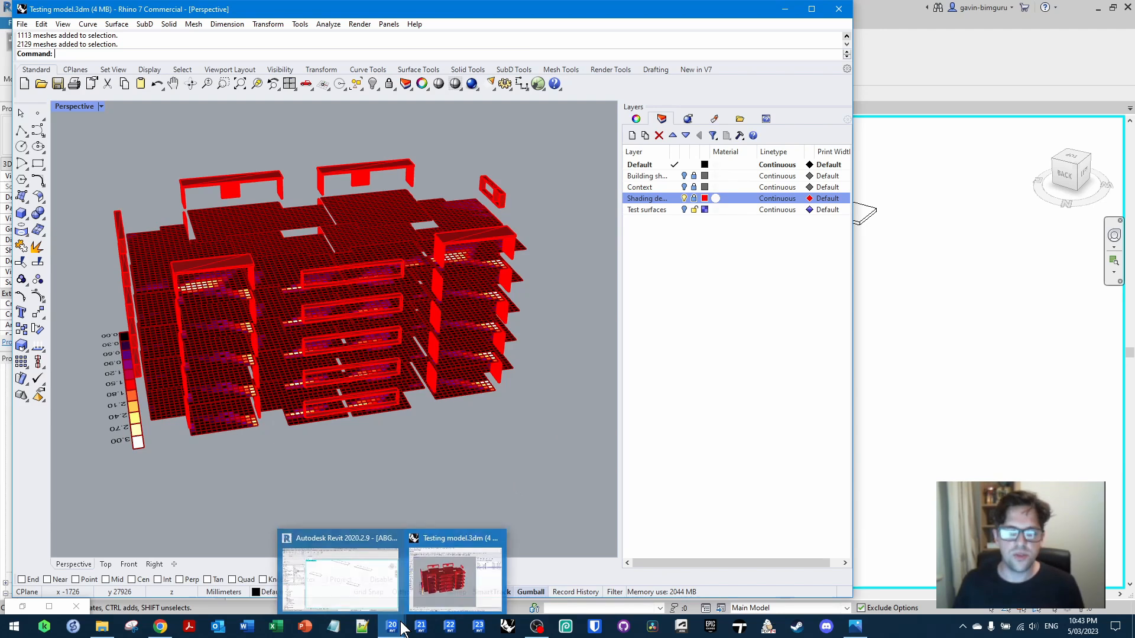
pyautogui.click(457, 598)
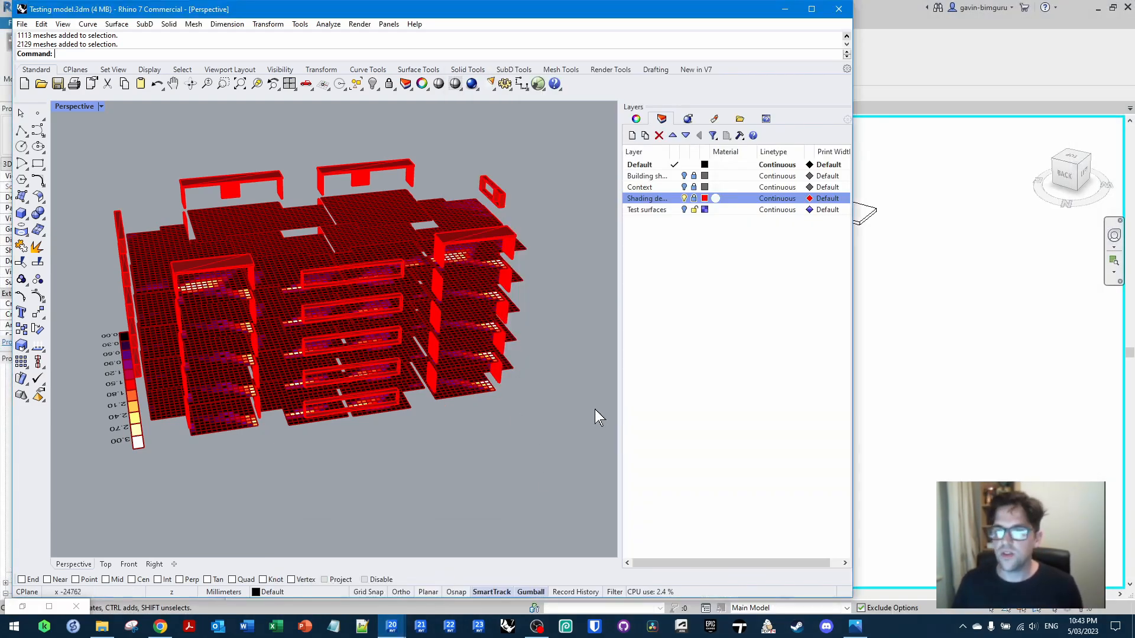
pyautogui.click(538, 83)
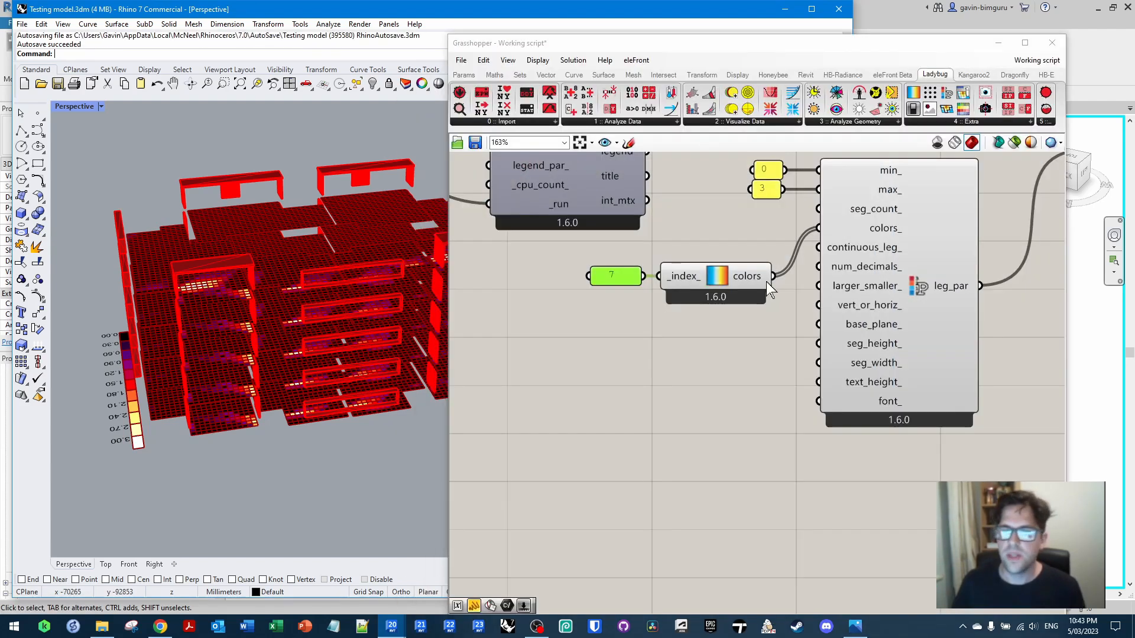
pyautogui.scroll(-6, 739, 372)
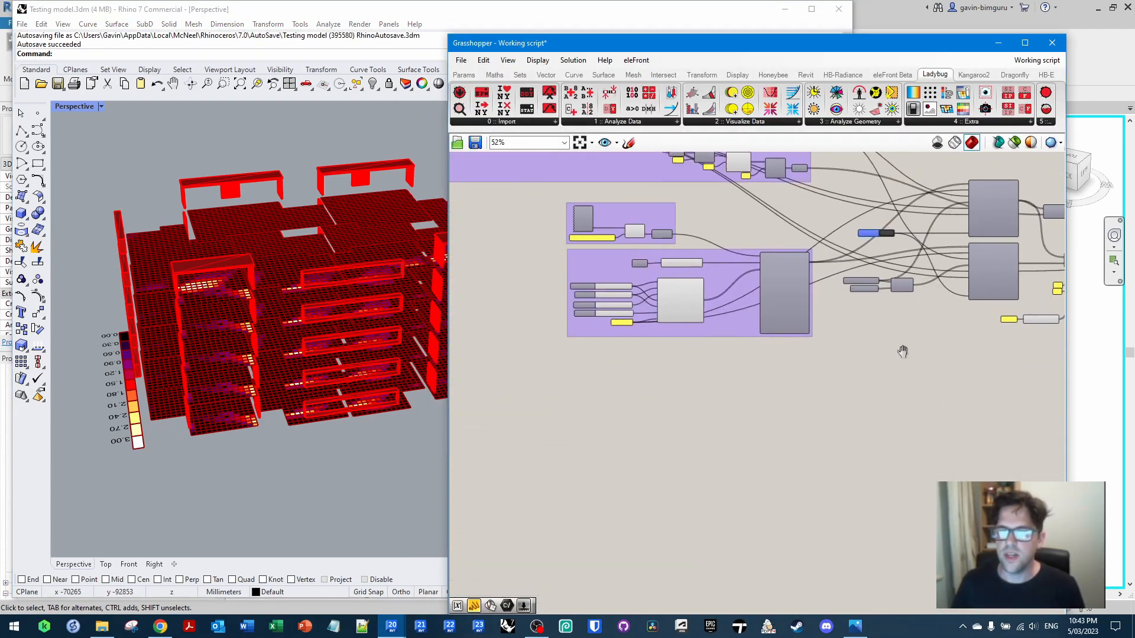
pyautogui.scroll(5, 691, 340)
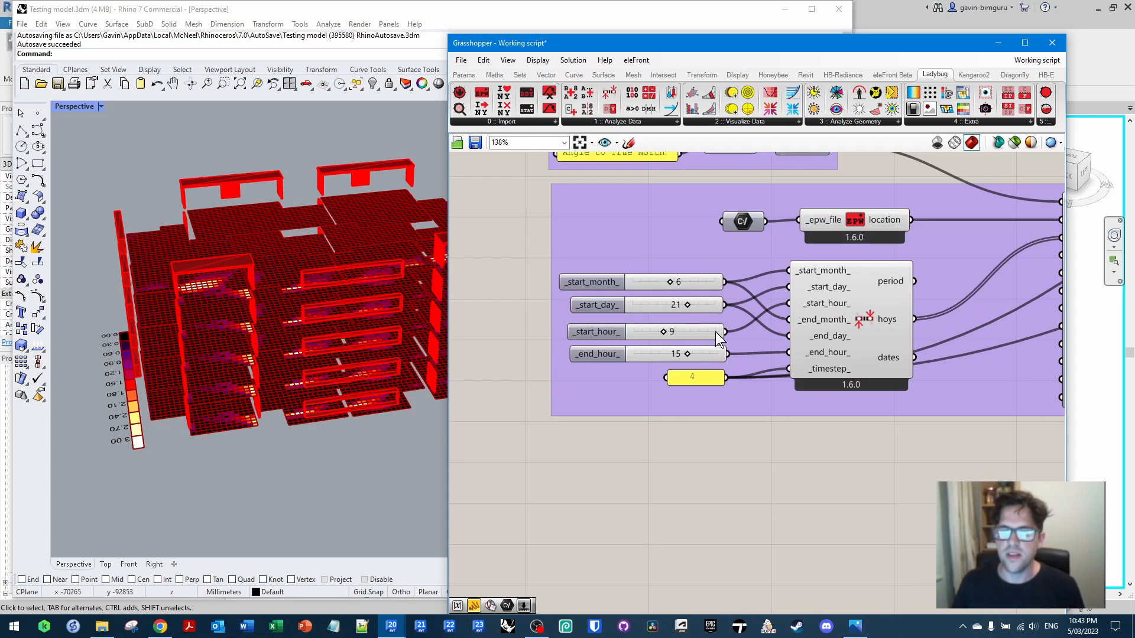
pyautogui.scroll(-3, 724, 364)
pyautogui.scroll(-1, 728, 361)
pyautogui.moveTo(932, 419); pyautogui.dragTo(641, 408, button='right')
pyautogui.moveTo(885, 407); pyautogui.dragTo(585, 405, button='right')
pyautogui.scroll(3, 755, 357)
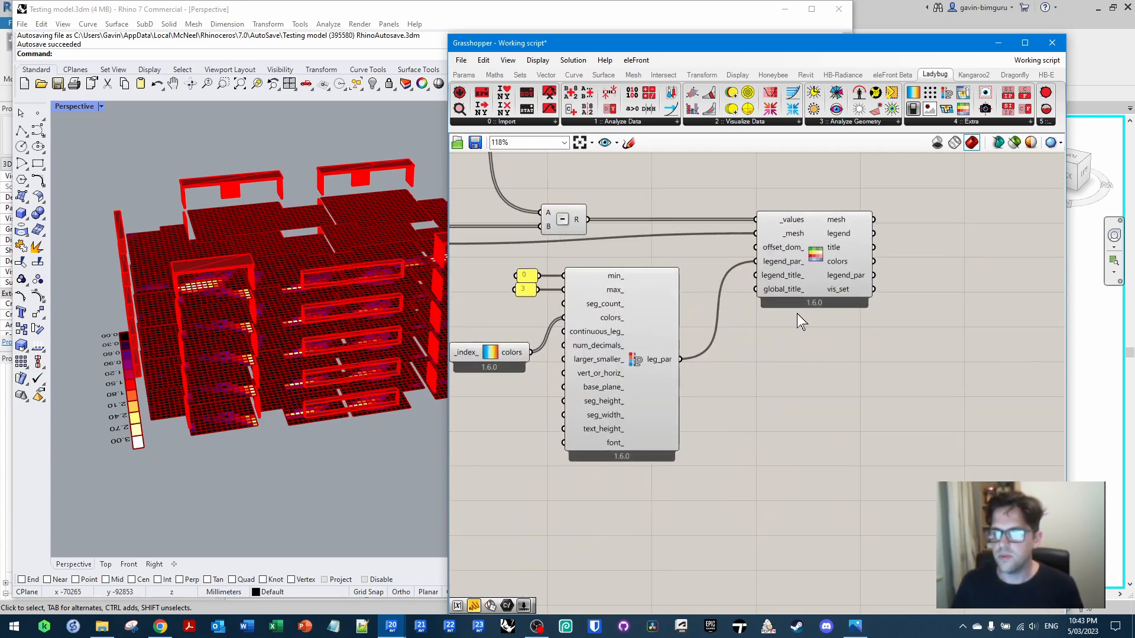
# Move the subtraction, legend, color range and heatmap components farther from the Direct Sun Hours components, keeping the 7 panel beside the color range
pyautogui.moveTo(765, 324); pyautogui.dragTo(859, 358, button='right')
pyautogui.click(739, 385)
pyautogui.moveTo(783, 273); pyautogui.dragTo(754, 426, button='right')
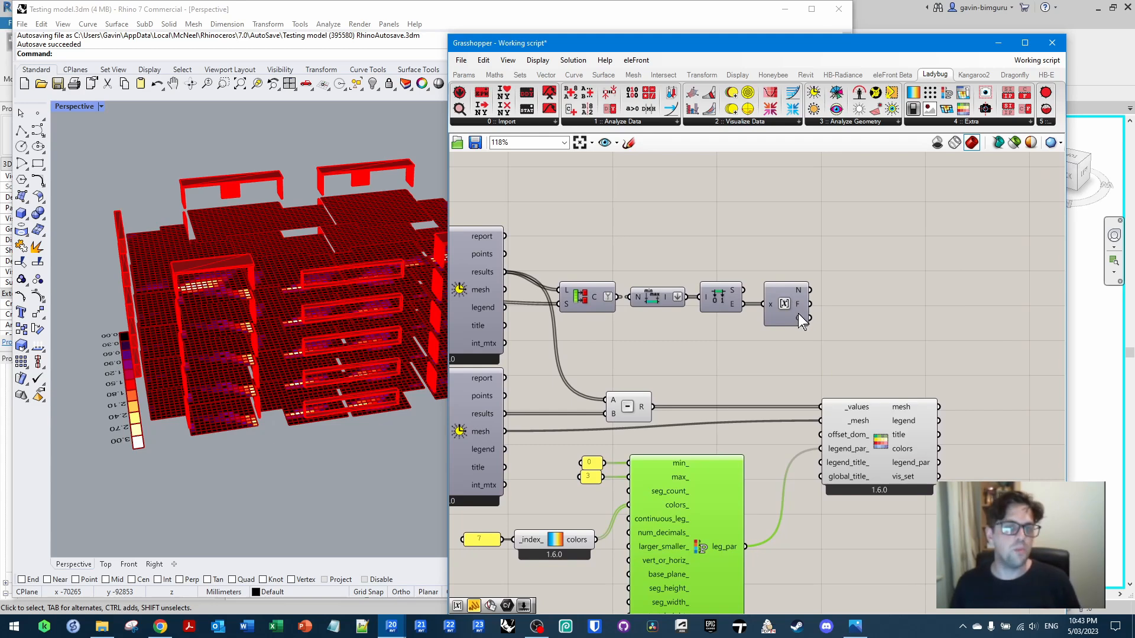
pyautogui.moveTo(798, 316)
pyautogui.moveTo(798, 317); pyautogui.dragTo(792, 202, button='right')
pyautogui.moveTo(967, 529); pyautogui.dragTo(555, 289)
pyautogui.moveTo(704, 384); pyautogui.dragTo(819, 383)
pyautogui.click(492, 416)
pyautogui.moveTo(492, 424); pyautogui.dragTo(607, 425)
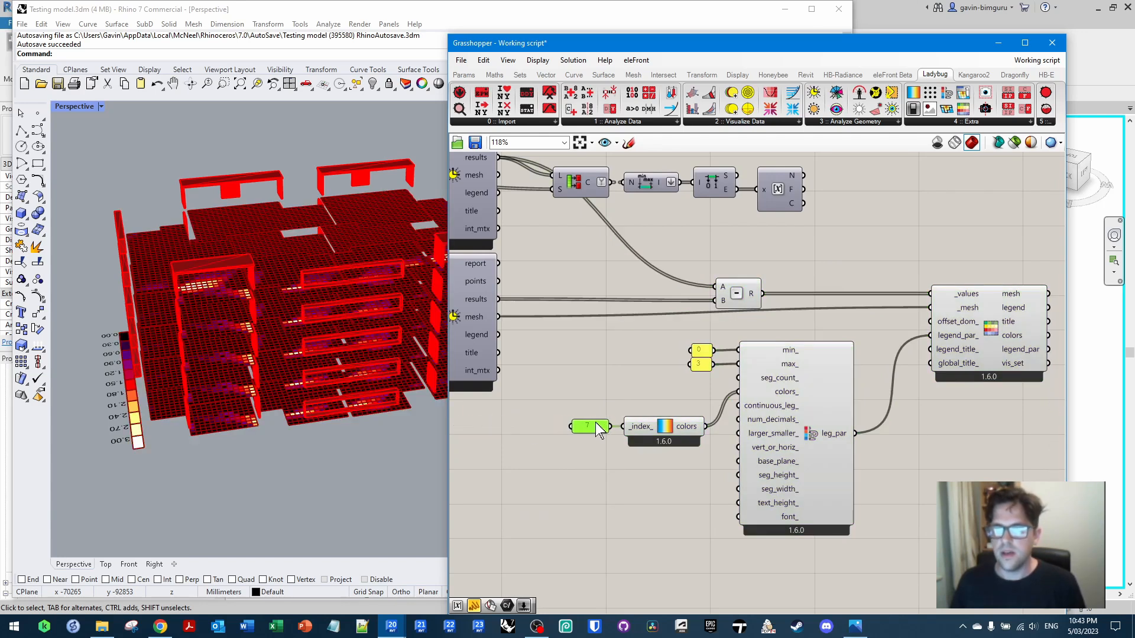
# Group the subtraction, color range, legend parameters and spatial heatmap components with their panels
pyautogui.moveTo(1005, 541); pyautogui.dragTo(536, 243)
pyautogui.rightClick(576, 256)
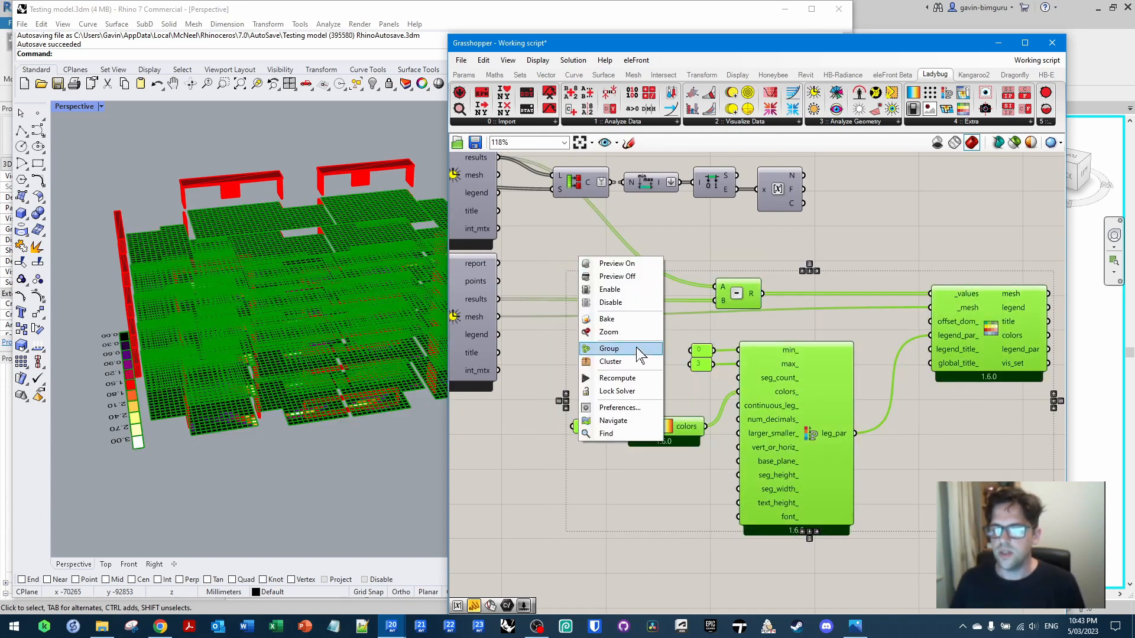
pyautogui.click(635, 347)
# Group the two LB Direct Sun Hours components with their run toggle, context and shading inputs, and merge component
pyautogui.moveTo(609, 308); pyautogui.dragTo(856, 335, button='right')
pyautogui.scroll(-3, 766, 380)
pyautogui.moveTo(766, 380); pyautogui.dragTo(923, 372, button='right')
pyautogui.moveTo(909, 423); pyautogui.dragTo(661, 205)
pyautogui.rightClick(665, 195)
pyautogui.click(696, 285)
pyautogui.moveTo(714, 289); pyautogui.dragTo(495, 299, button='right')
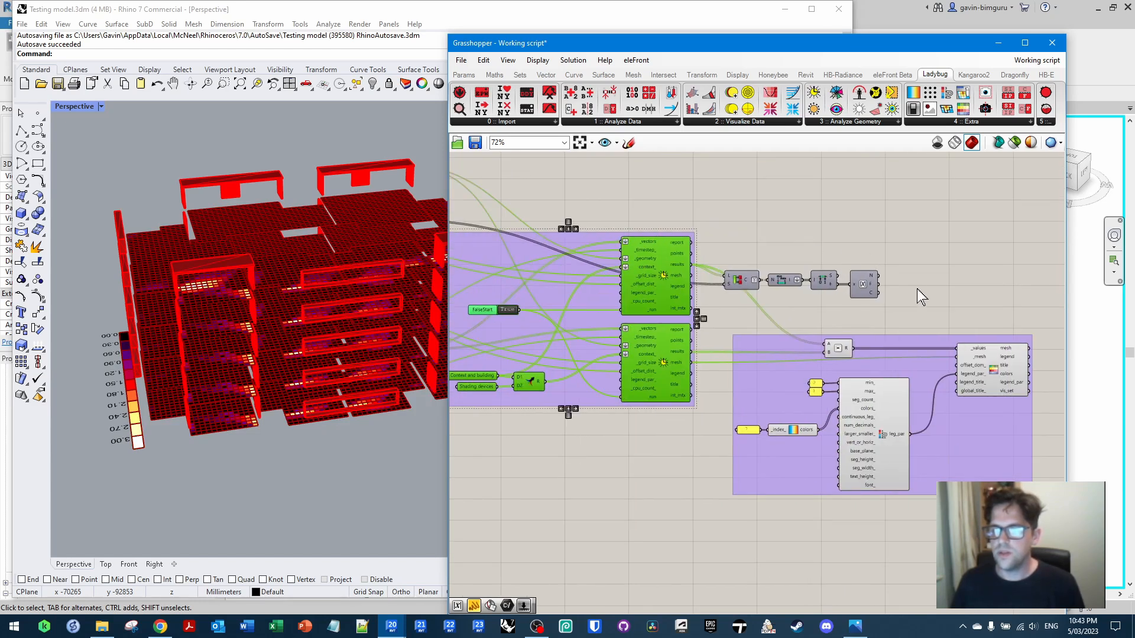
# Add a Data parameter in the empty canvas area above the bounds components and change its wire display
pyautogui.scroll(2, 882, 295)
pyautogui.moveTo(873, 284)
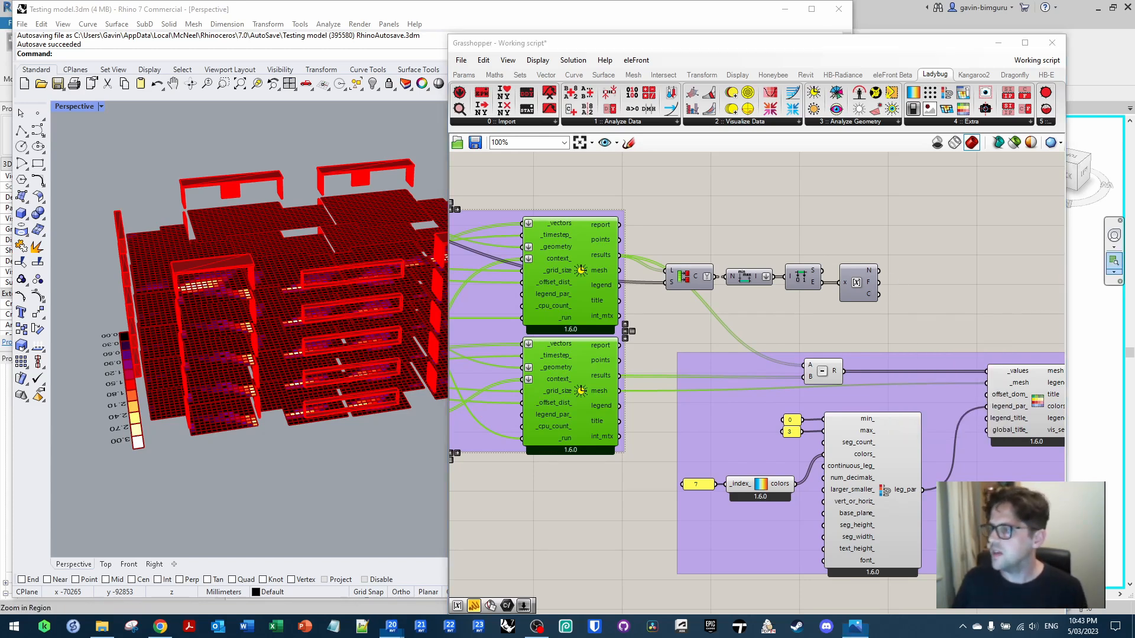
pyautogui.moveTo(897, 217); pyautogui.dragTo(846, 251, button='right')
pyautogui.click(832, 239)
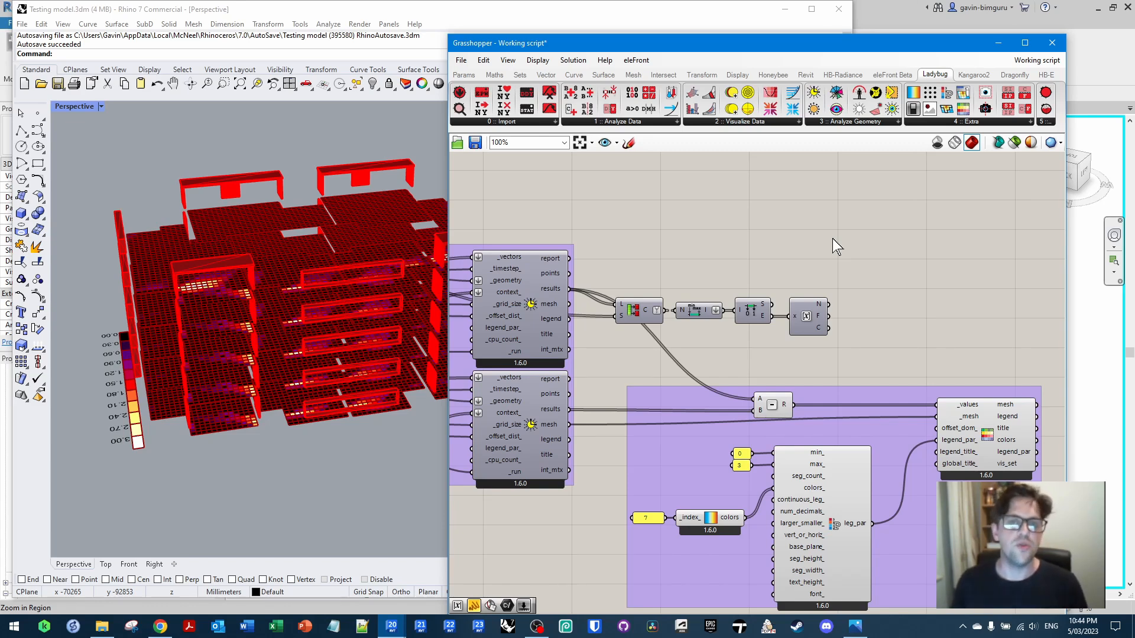
pyautogui.moveTo(724, 208); pyautogui.dragTo(785, 251, button='right')
pyautogui.scroll(5, 783, 264)
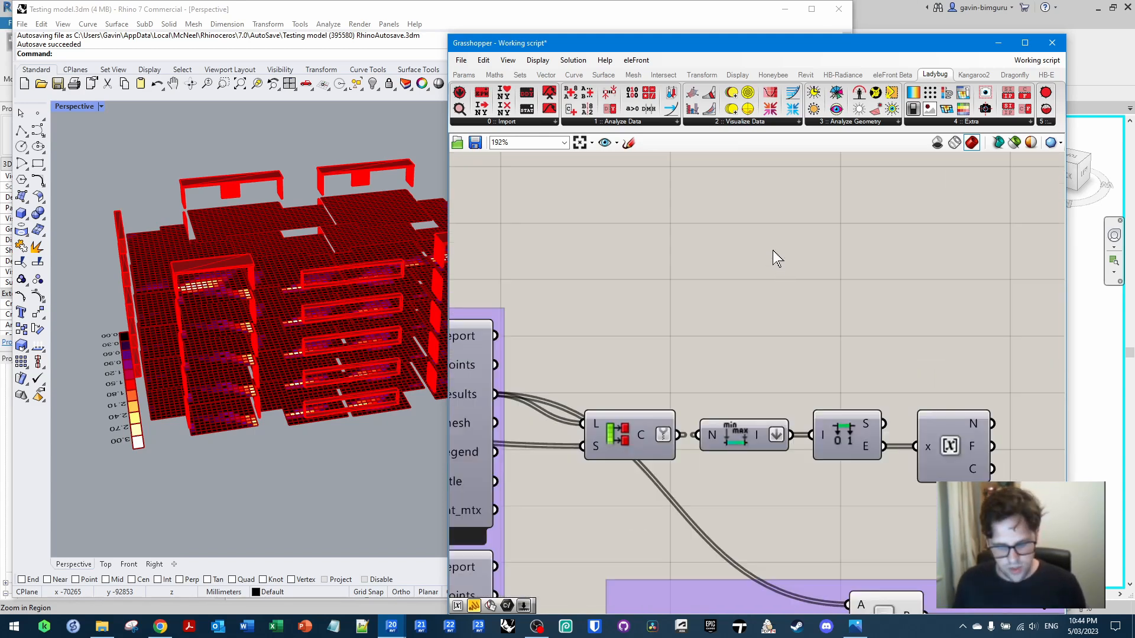
pyautogui.doubleClick(771, 250)
pyautogui.write('dta')
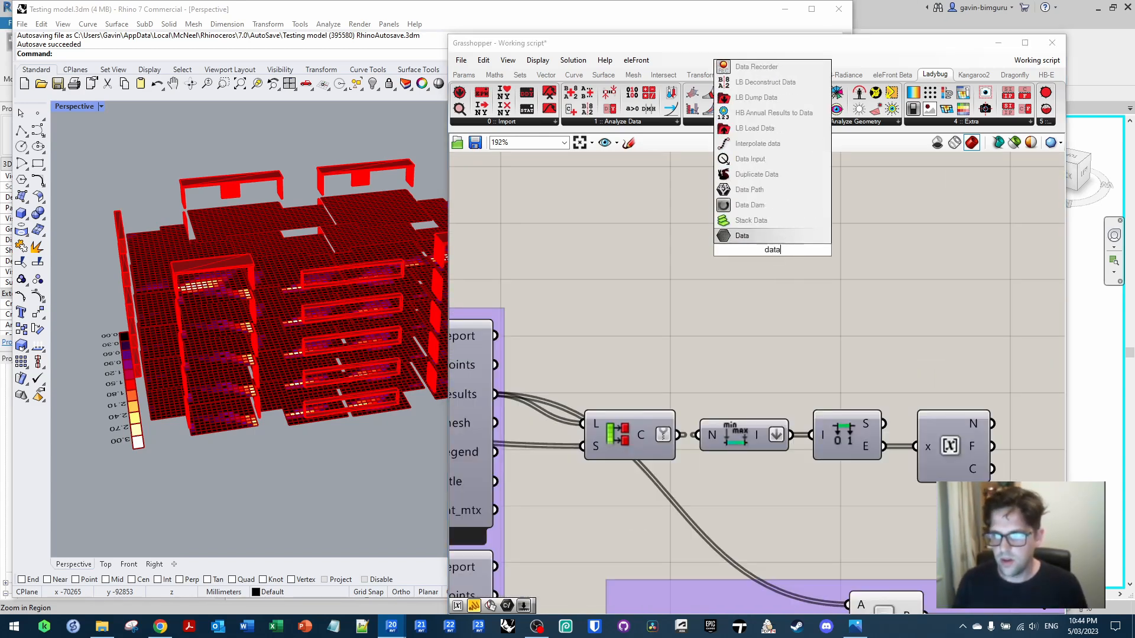
pyautogui.press('Return')
pyautogui.rightClick(756, 250)
pyautogui.moveTo(845, 324)
pyautogui.click(937, 351)
# Show the Data parameter as a text label and rename it "Revit rooms"
pyautogui.rightClick(775, 247)
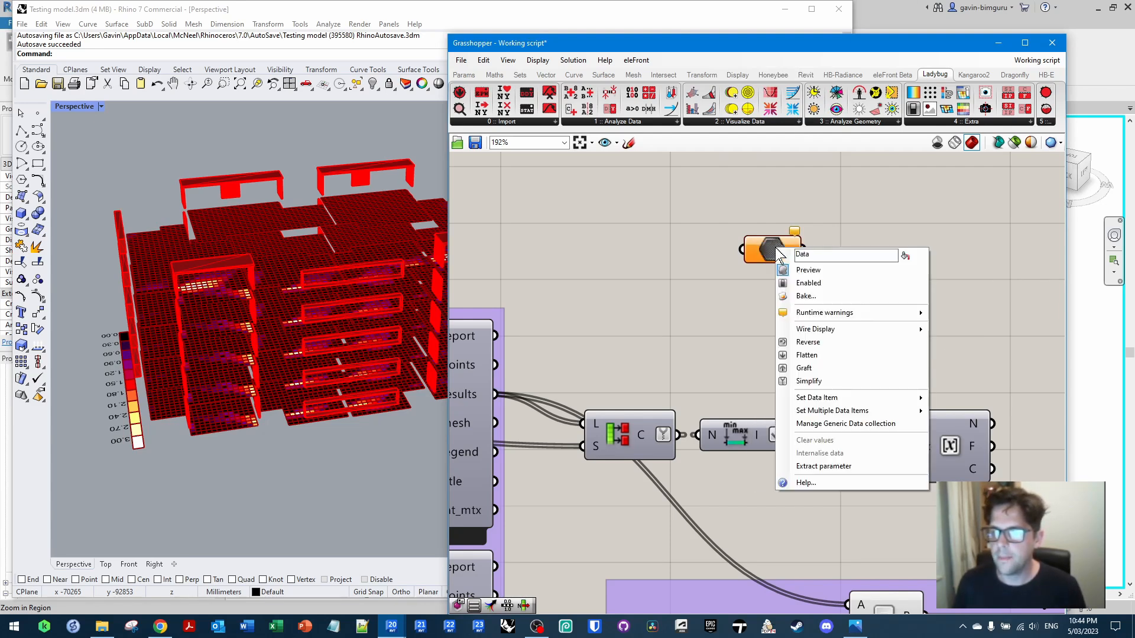
pyautogui.click(903, 257)
pyautogui.click(767, 249)
pyautogui.rightClick(767, 250)
pyautogui.write('Revit rooms')
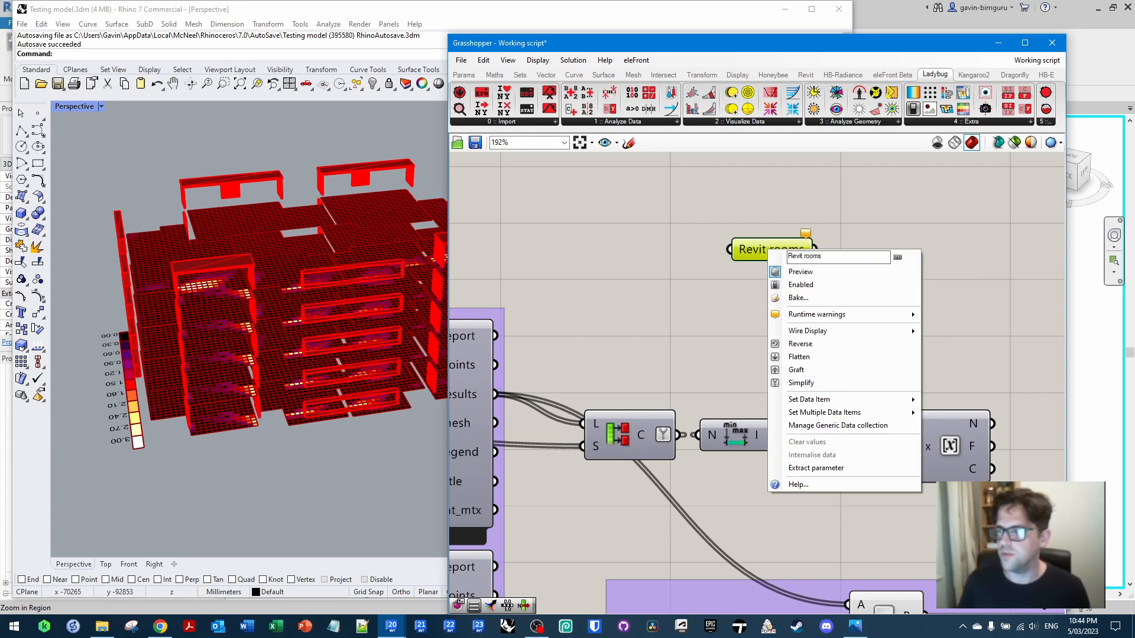
pyautogui.click(707, 282)
# Duplicate the Revit rooms parameter and rename the copy "Test objects"
pyautogui.moveTo(775, 248); pyautogui.dragTo(799, 268)
pyautogui.hotkey('ctrl', 'c')
pyautogui.hotkey('ctrl', 'v')
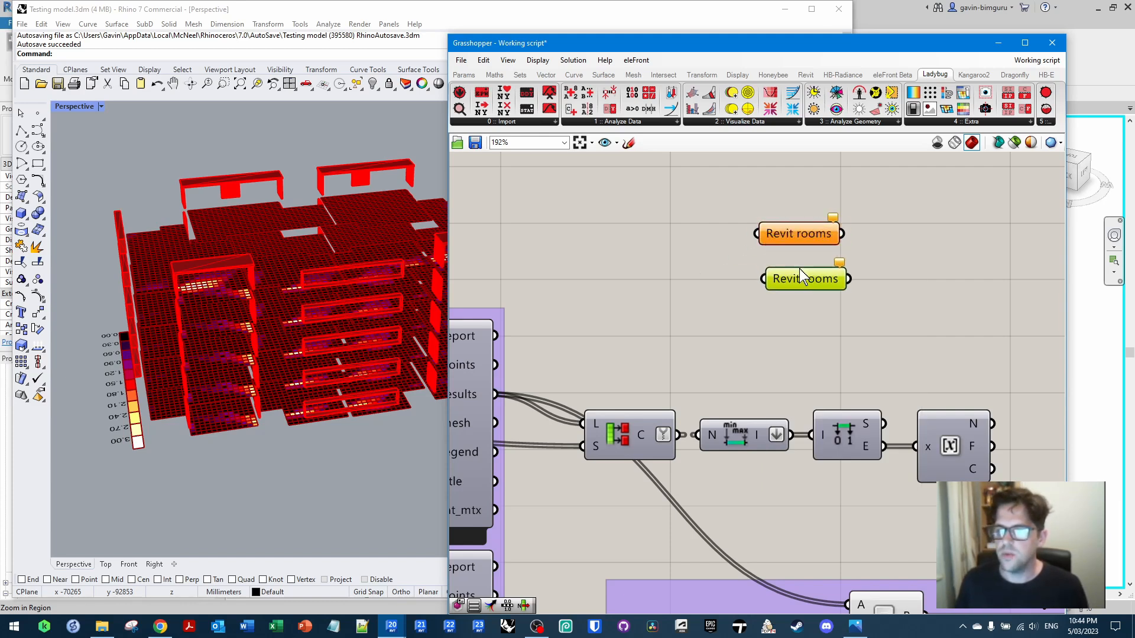
pyautogui.rightClick(799, 269)
pyautogui.write('Test objects')
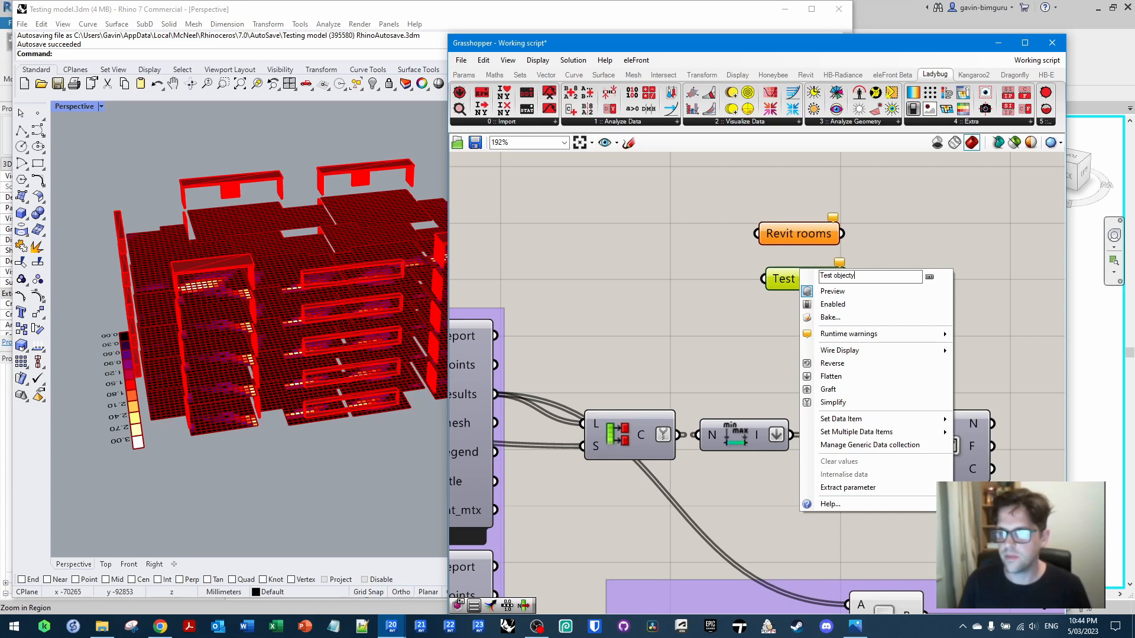
pyautogui.press('Return')
# Connect the Test objects parameter to the G output of the component referencing the test surfaces, and turn off its preview
pyautogui.moveTo(763, 279); pyautogui.dragTo(808, 195)
pyautogui.scroll(-7, 993, 236)
pyautogui.scroll(-4, 986, 235)
pyautogui.scroll(9, 701, 218)
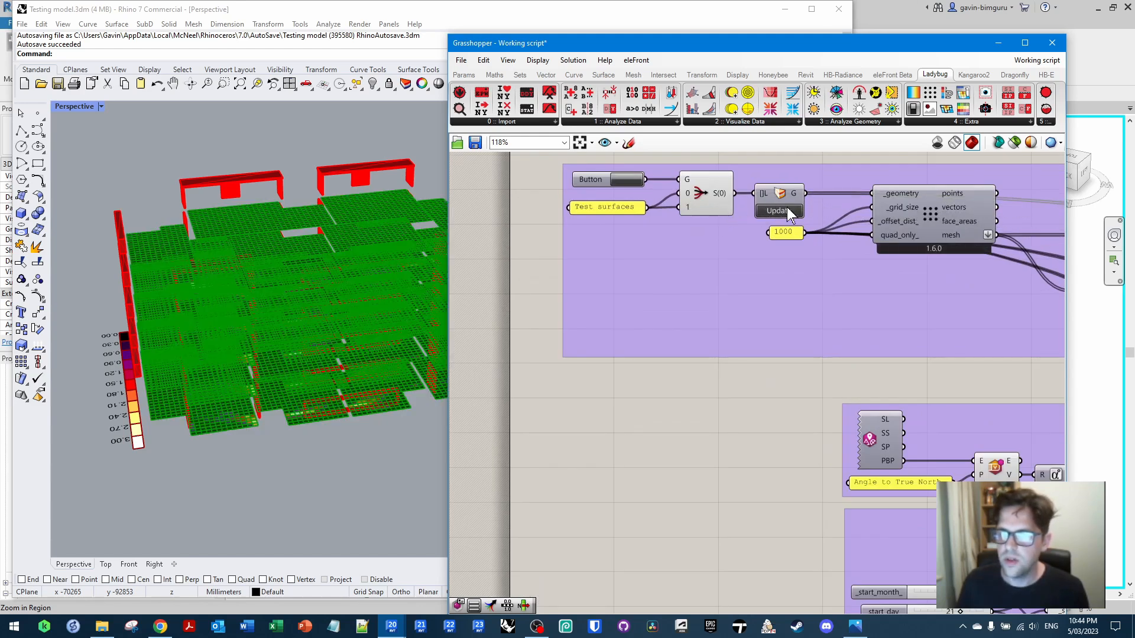
pyautogui.scroll(-4, 709, 223)
pyautogui.moveTo(964, 282); pyautogui.dragTo(631, 243, button='right')
pyautogui.scroll(4, 835, 223)
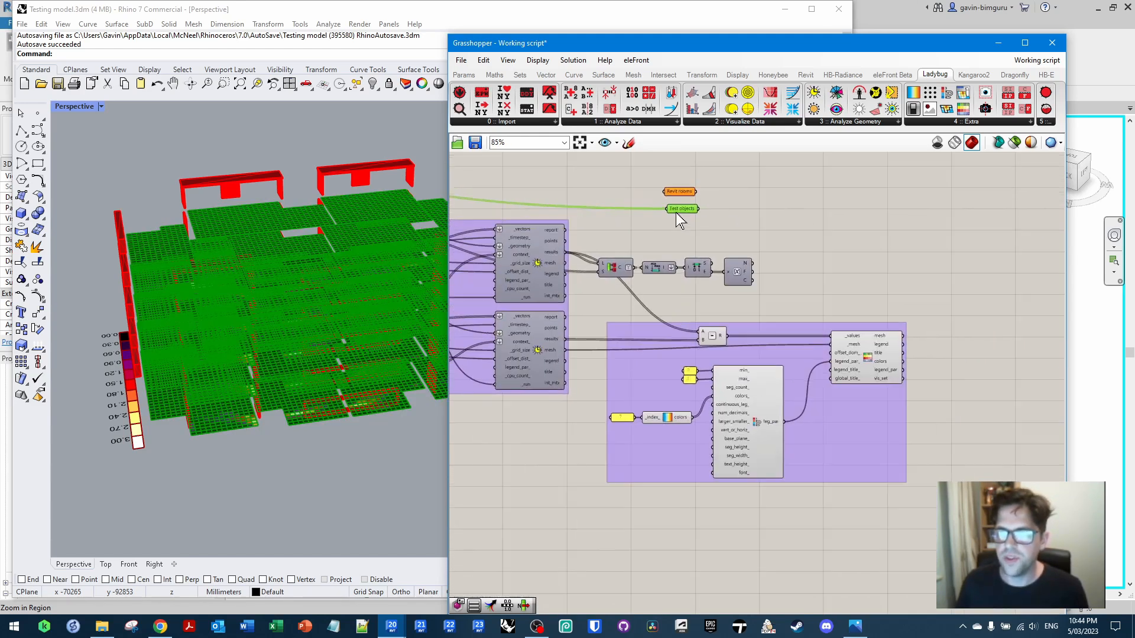
pyautogui.rightClick(683, 204)
pyautogui.click(716, 240)
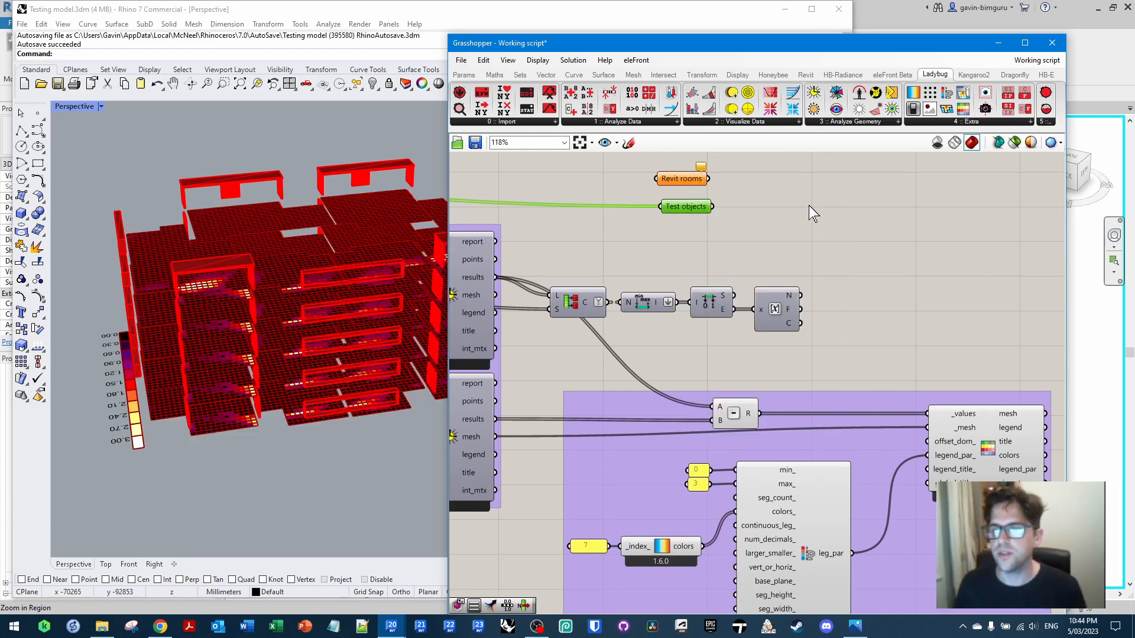
# Add an eleFront Get Rhino Attributes component and connect the Test objects parameter to its G input
pyautogui.click(891, 75)
pyautogui.click(627, 122)
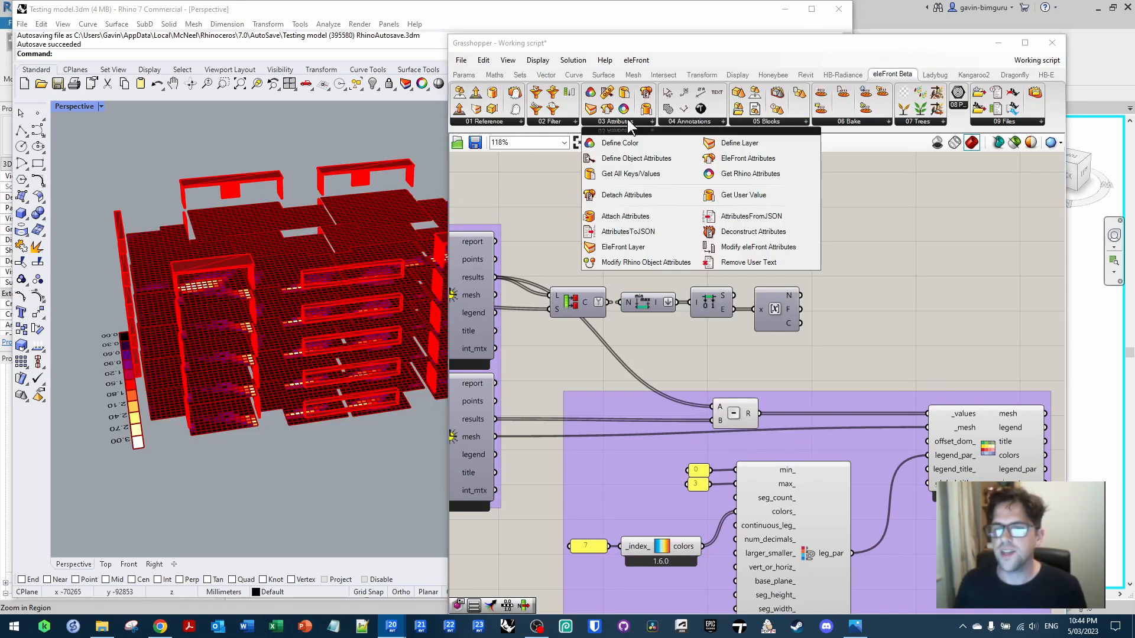
pyautogui.moveTo(727, 171); pyautogui.dragTo(792, 195)
pyautogui.moveTo(720, 210); pyautogui.dragTo(768, 194)
pyautogui.scroll(3, 767, 185)
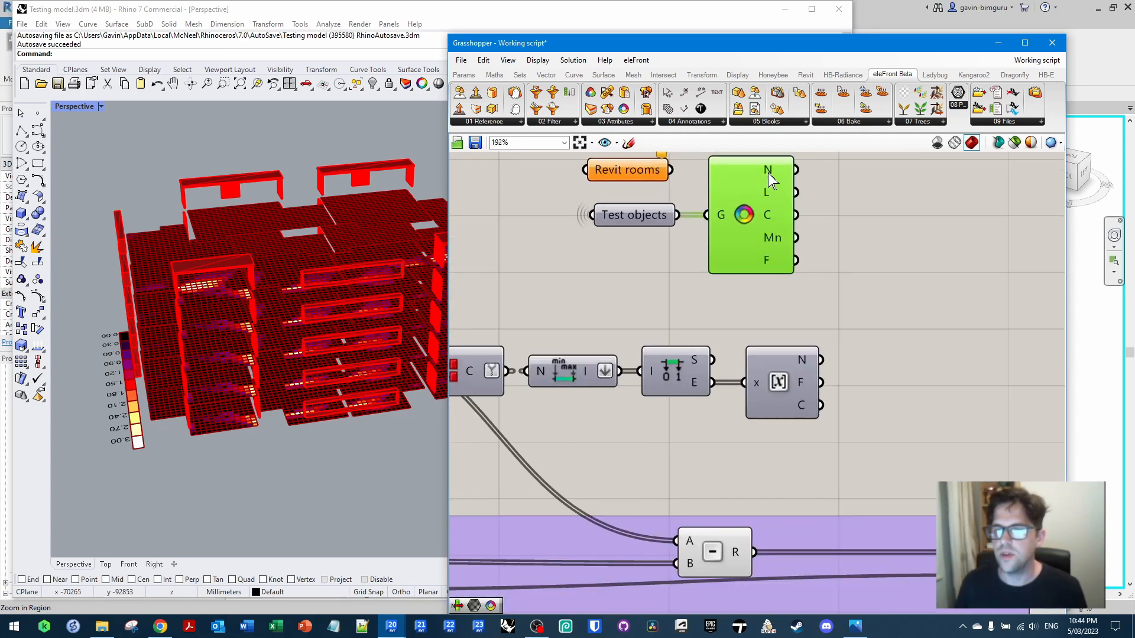
pyautogui.moveTo(767, 172)
# Connect the Revit rooms parameter to the filtered room elements in the upstream group and turn off its preview
pyautogui.moveTo(762, 172); pyautogui.dragTo(859, 308, button='right')
pyautogui.moveTo(739, 301); pyautogui.dragTo(650, 168)
pyautogui.scroll(-8, 949, 304)
pyautogui.scroll(3, 780, 232)
pyautogui.scroll(2, 703, 293)
pyautogui.scroll(1, 666, 261)
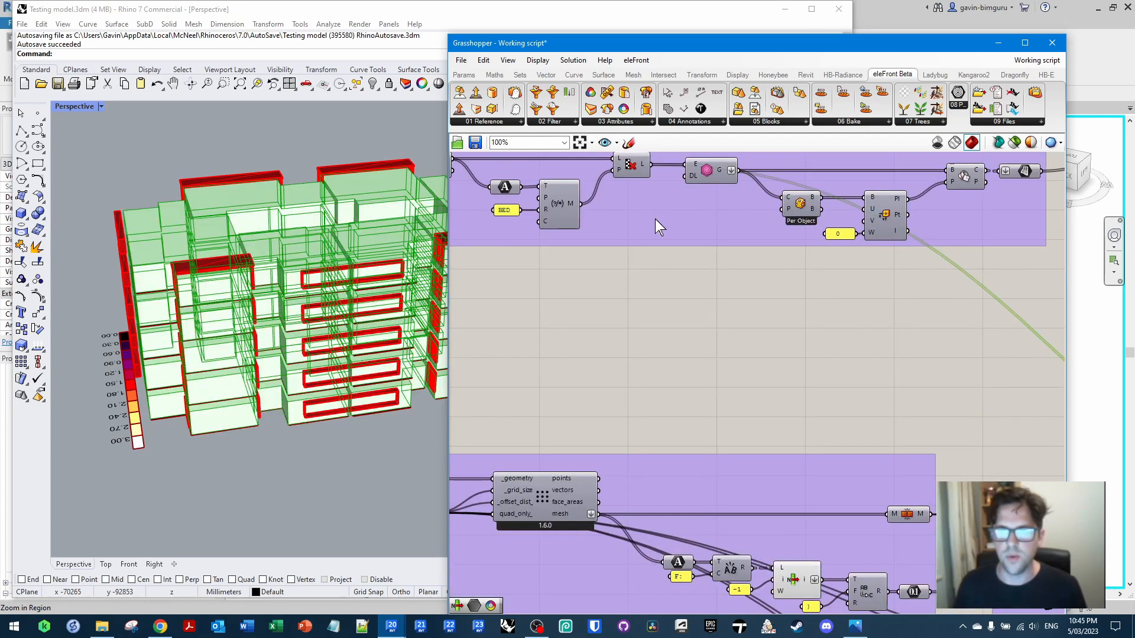
pyautogui.scroll(-3, 668, 248)
pyautogui.scroll(3, 679, 266)
pyautogui.click(781, 243)
pyautogui.rightClick(703, 269)
pyautogui.click(735, 293)
pyautogui.moveTo(700, 274); pyautogui.dragTo(701, 265)
pyautogui.doubleClick(803, 225)
pyautogui.write('el')
pyautogui.press('BackSpace')
pyautogui.write('lement na')
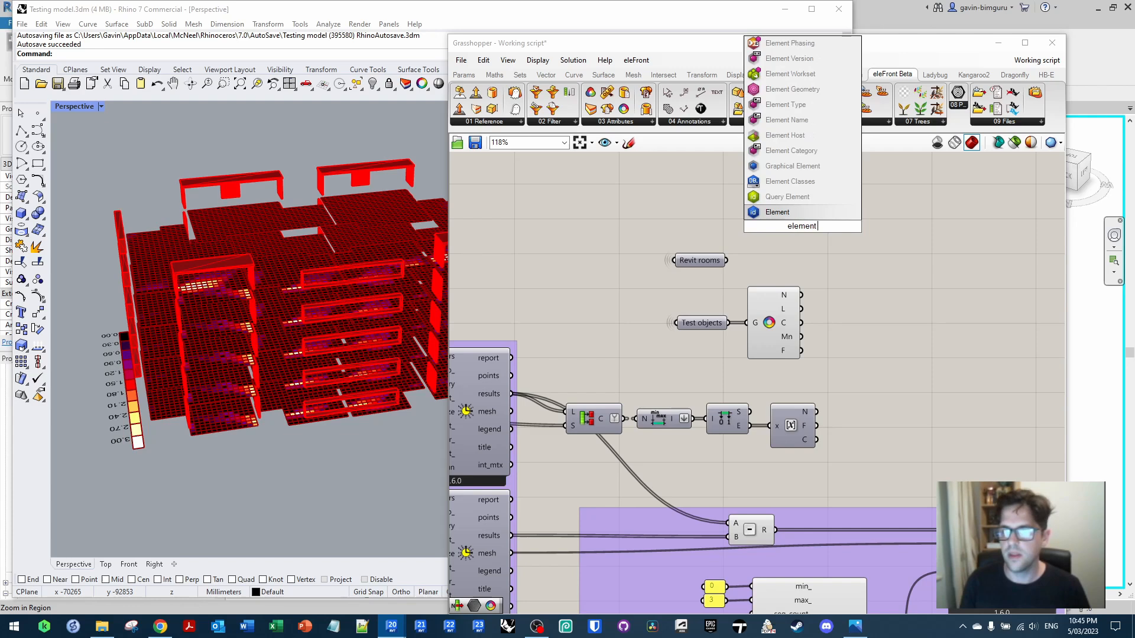
# Add an Element Name component beside the Revit rooms parameter and connect the rooms to its E input
pyautogui.doubleClick(870, 281)
pyautogui.write('element na')
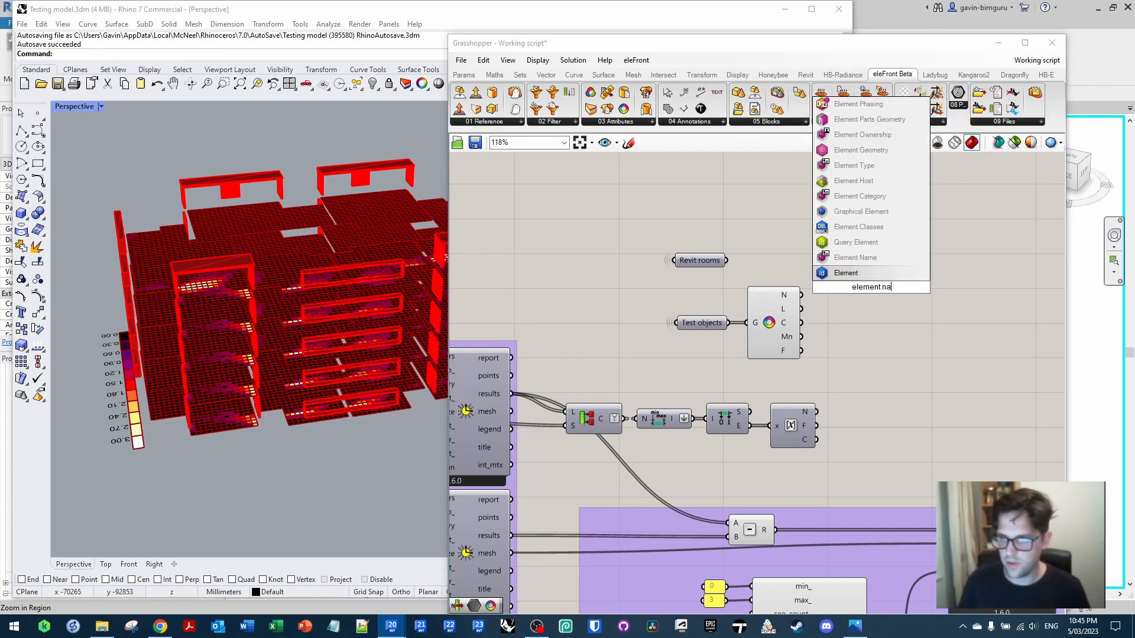
pyautogui.click(870, 279)
pyautogui.moveTo(873, 262); pyautogui.dragTo(775, 235)
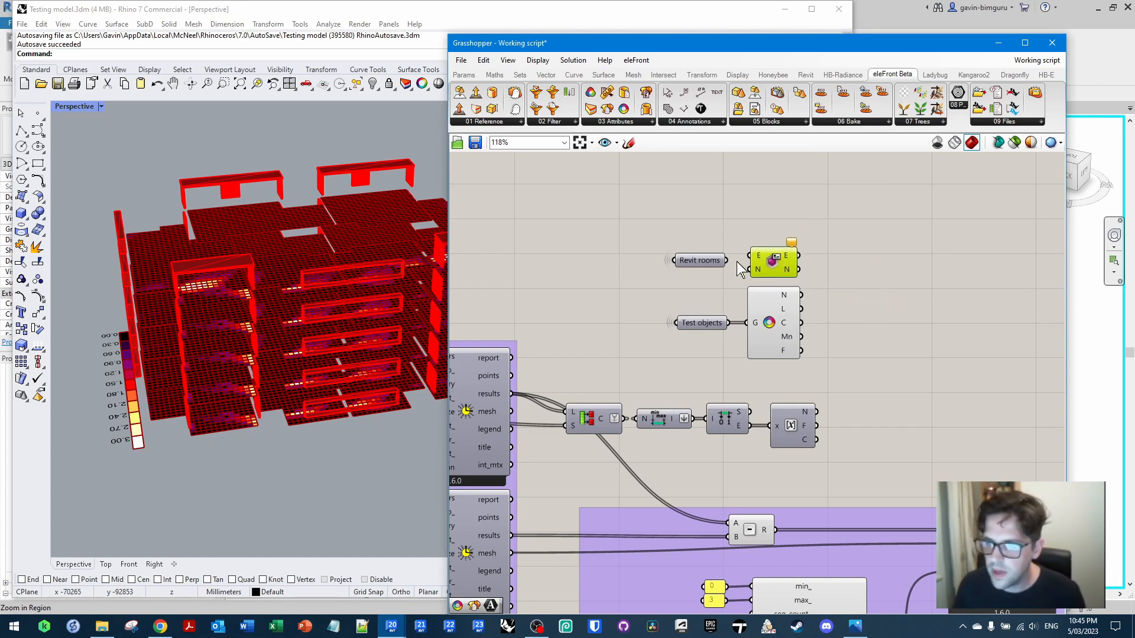
pyautogui.moveTo(713, 262); pyautogui.dragTo(716, 257)
pyautogui.scroll(3, 792, 263)
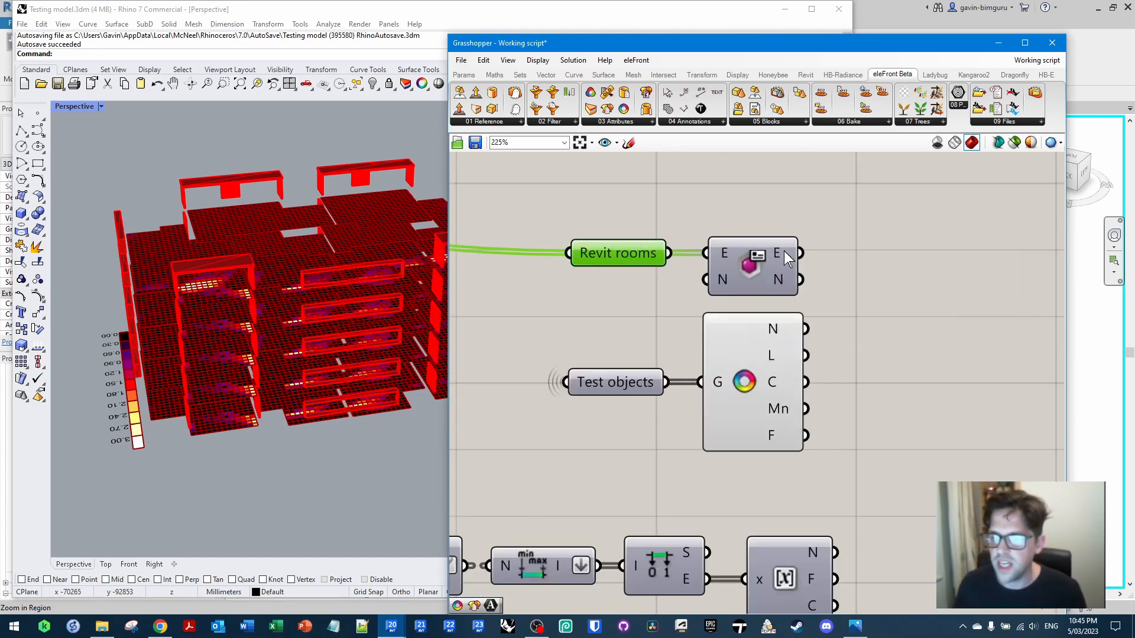
pyautogui.click(767, 269)
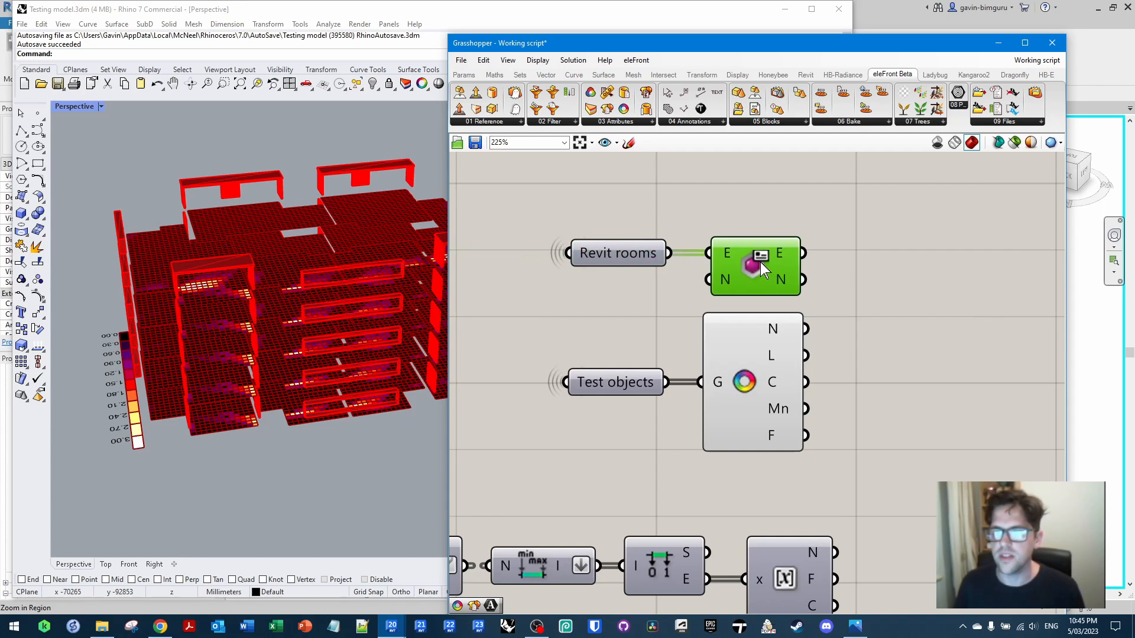
# Add a Find similar member component, using the Test objects' names as D and the Revit room names as S
pyautogui.moveTo(935, 277); pyautogui.dragTo(799, 266, button='right')
pyautogui.doubleClick(800, 266)
pyautogui.write('find sim')
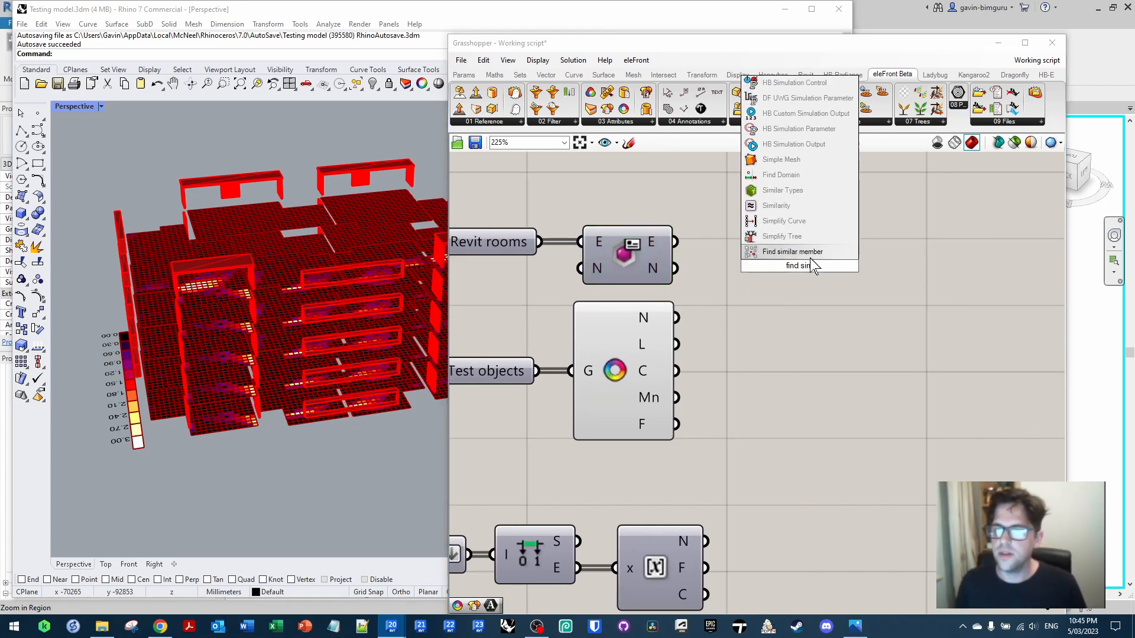
pyautogui.press('Return')
pyautogui.moveTo(798, 274); pyautogui.dragTo(834, 302)
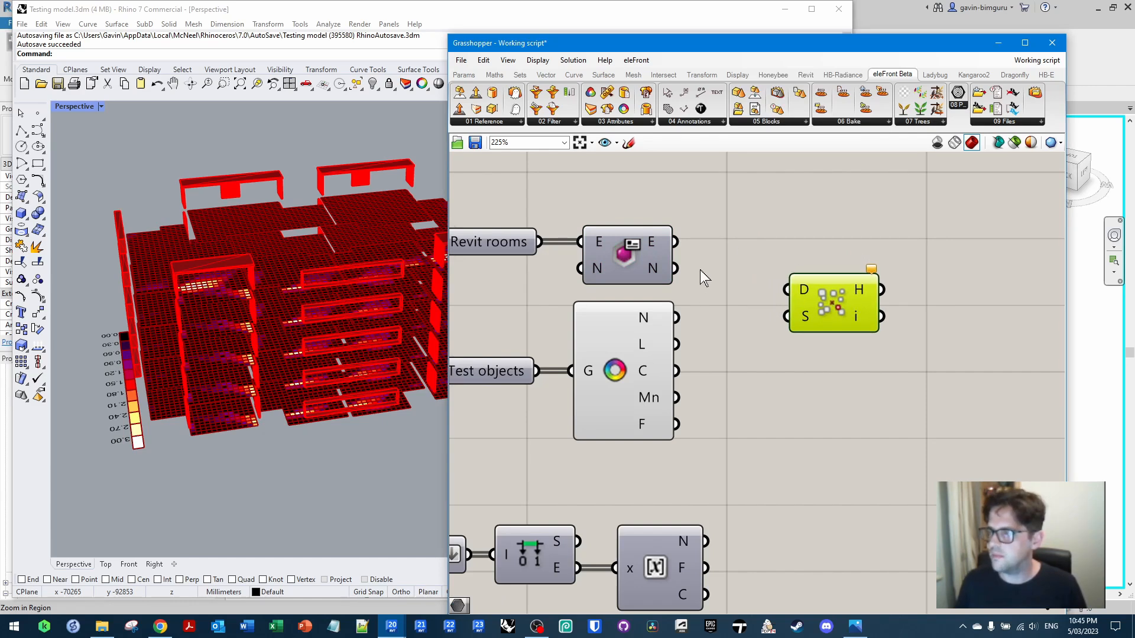
pyautogui.moveTo(675, 268); pyautogui.dragTo(786, 316)
pyautogui.moveTo(678, 318); pyautogui.dragTo(835, 338)
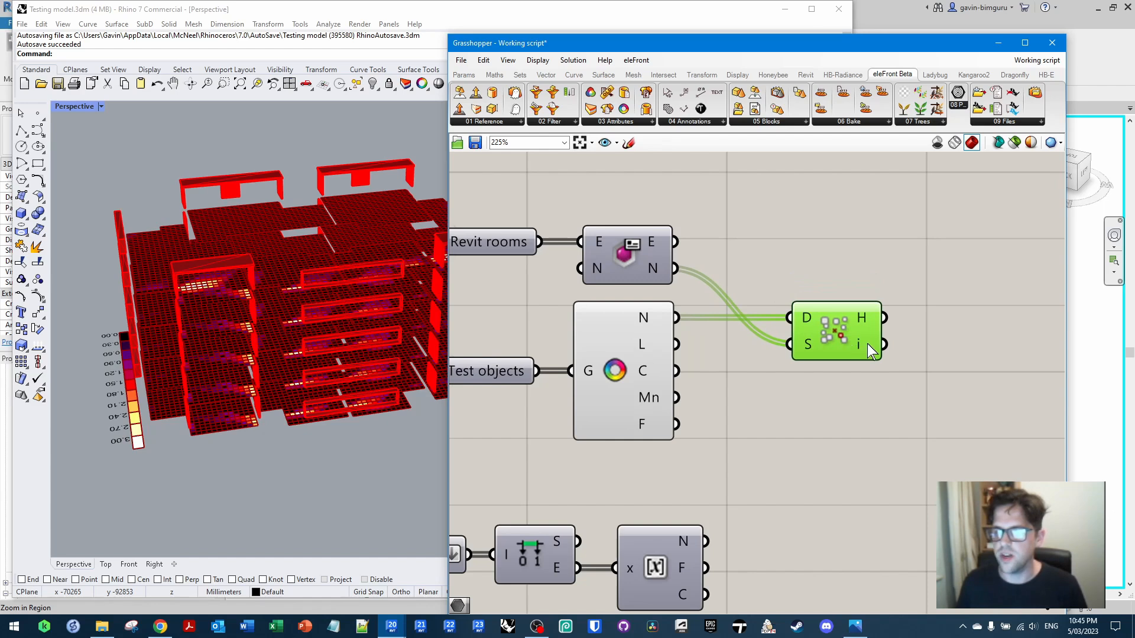
pyautogui.moveTo(871, 350)
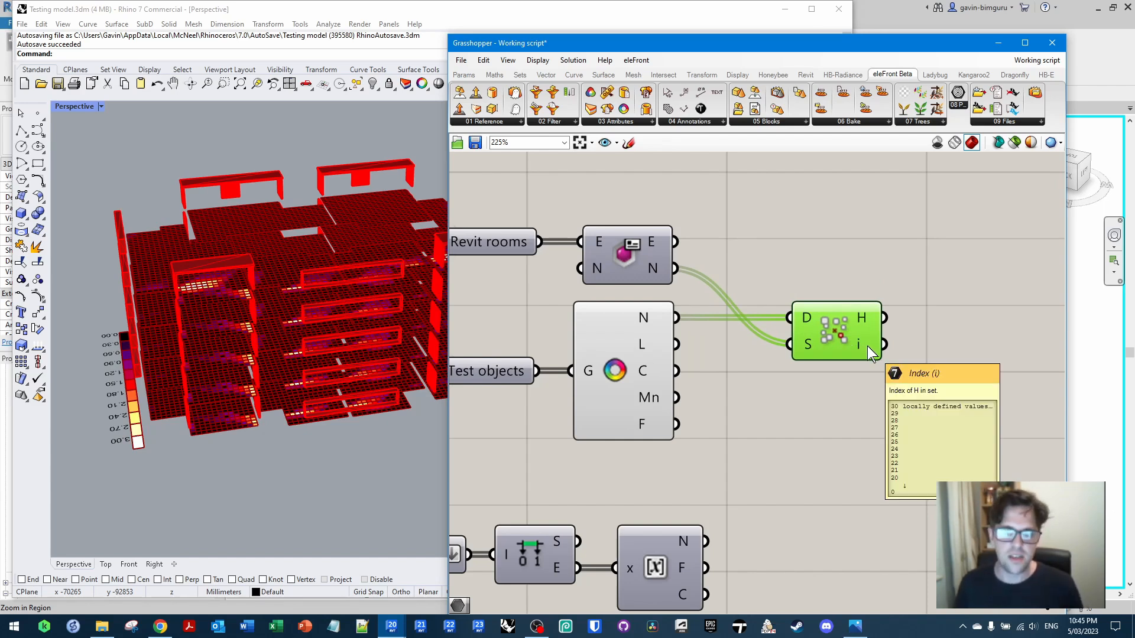
# Add a List Item component fed by the Element Name's E output, with the similar-member index as its i input
pyautogui.moveTo(818, 267); pyautogui.dragTo(703, 277, button='right')
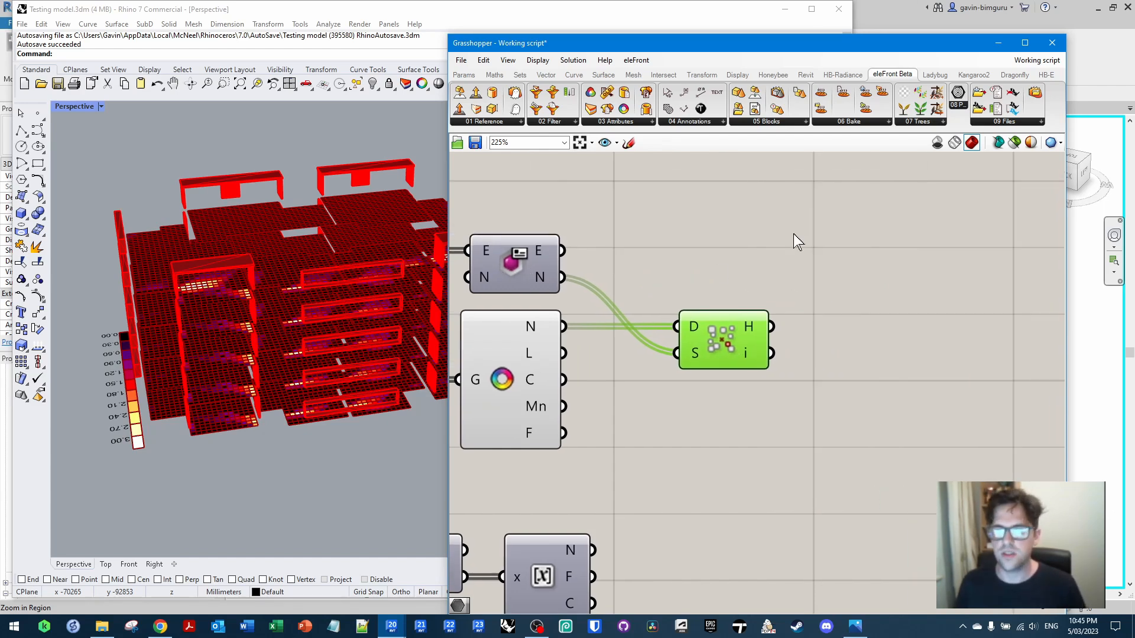
pyautogui.doubleClick(793, 233)
pyautogui.write('list ite')
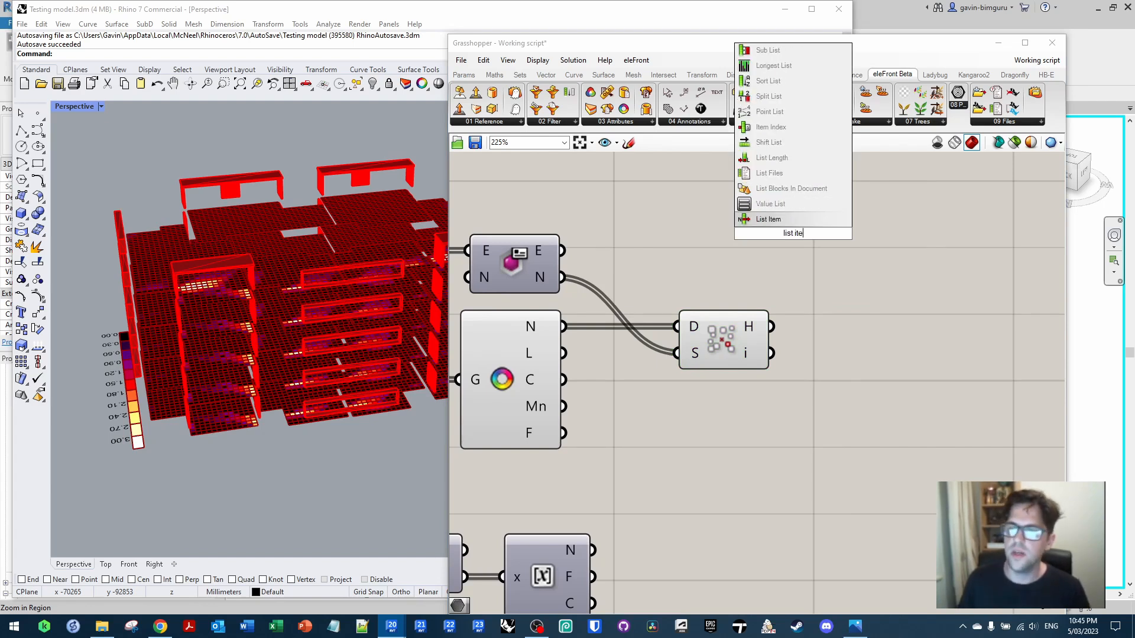
pyautogui.press('Return')
pyautogui.moveTo(562, 250); pyautogui.dragTo(872, 269)
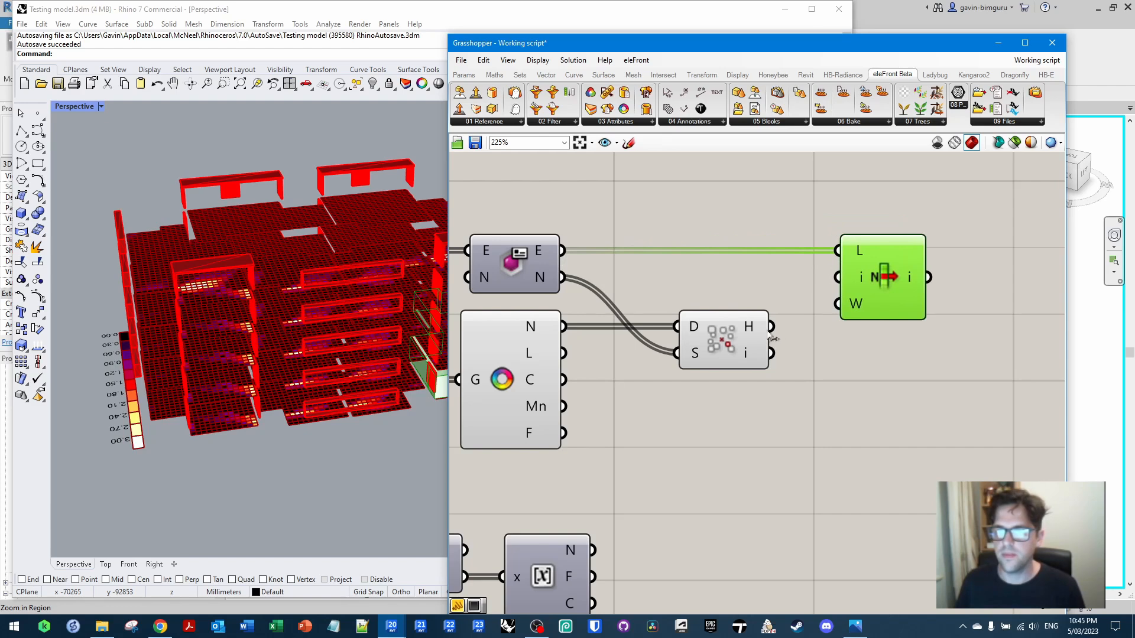
pyautogui.moveTo(772, 353); pyautogui.dragTo(837, 277)
pyautogui.click(926, 348)
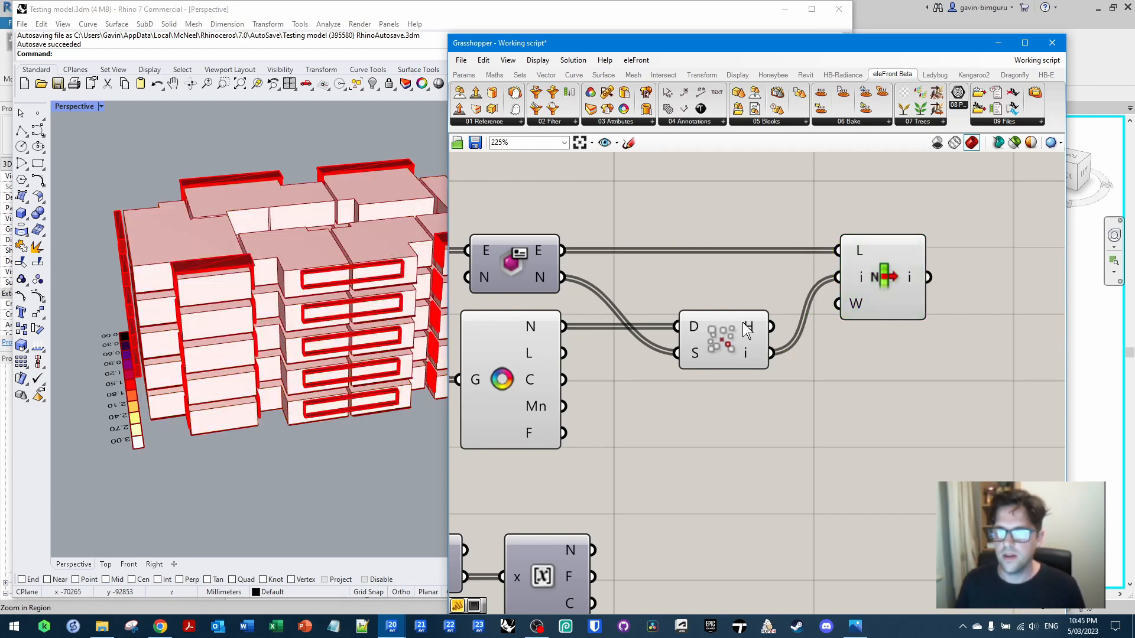
# Turn off the List Item component's preview and inspect the rooms in its item output
pyautogui.click(878, 269)
pyautogui.rightClick(878, 269)
pyautogui.click(910, 292)
pyautogui.moveTo(910, 291); pyautogui.dragTo(745, 307, button='right')
pyautogui.moveTo(749, 302)
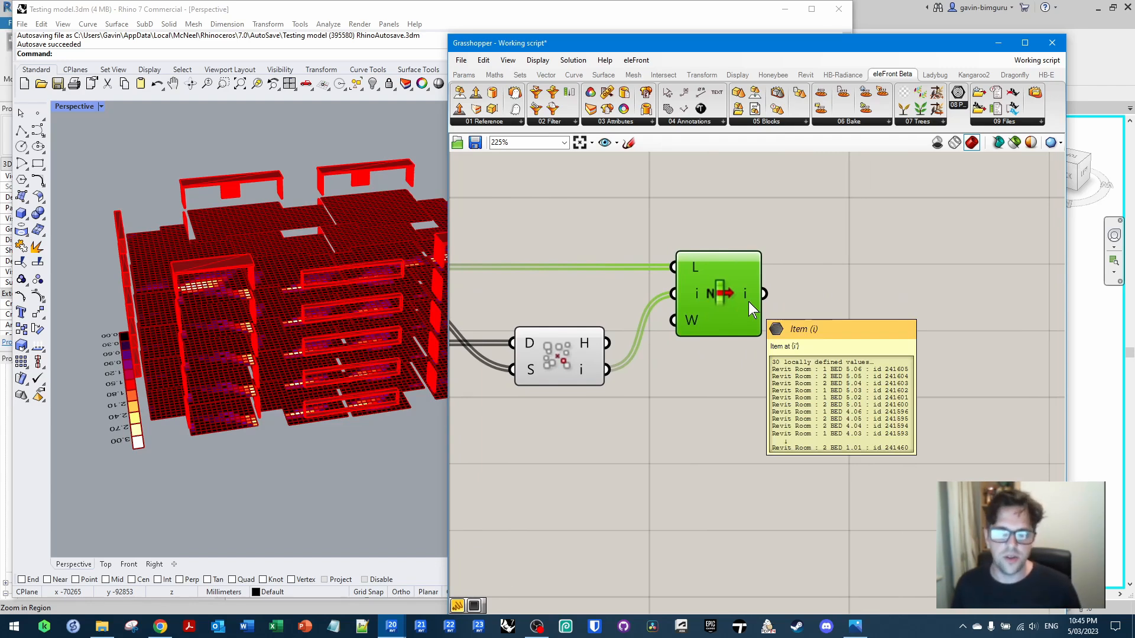
# Add a Stream Filter component and connect the List Item output to its stream 1 input
pyautogui.moveTo(817, 293); pyautogui.dragTo(656, 308, button='right')
pyautogui.doubleClick(734, 268)
pyautogui.write('stream filt')
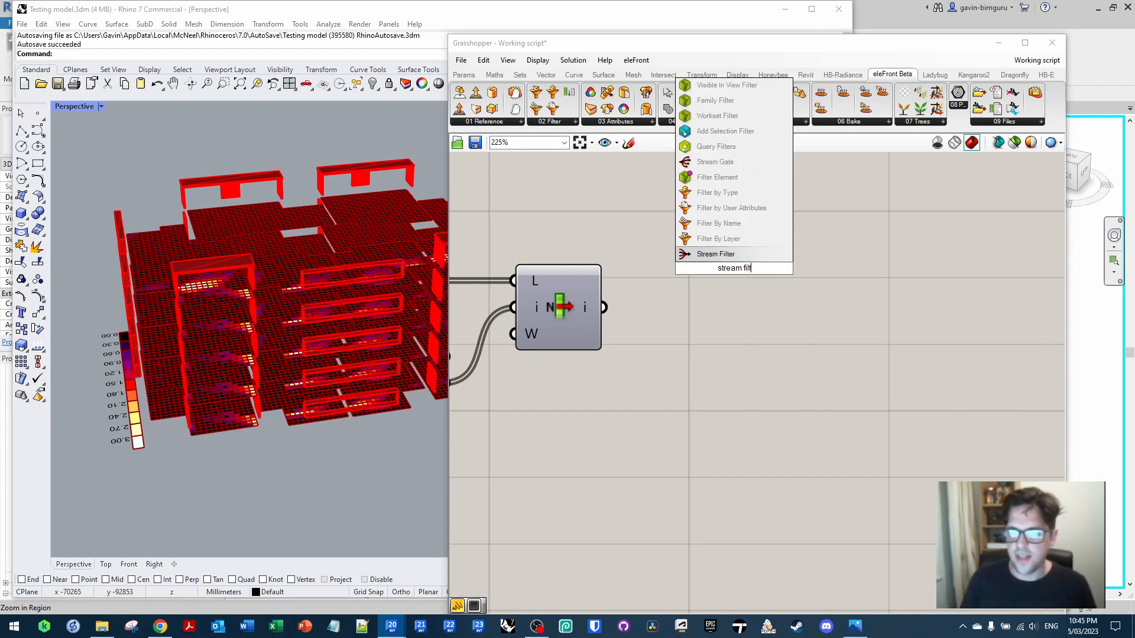
pyautogui.press('Return')
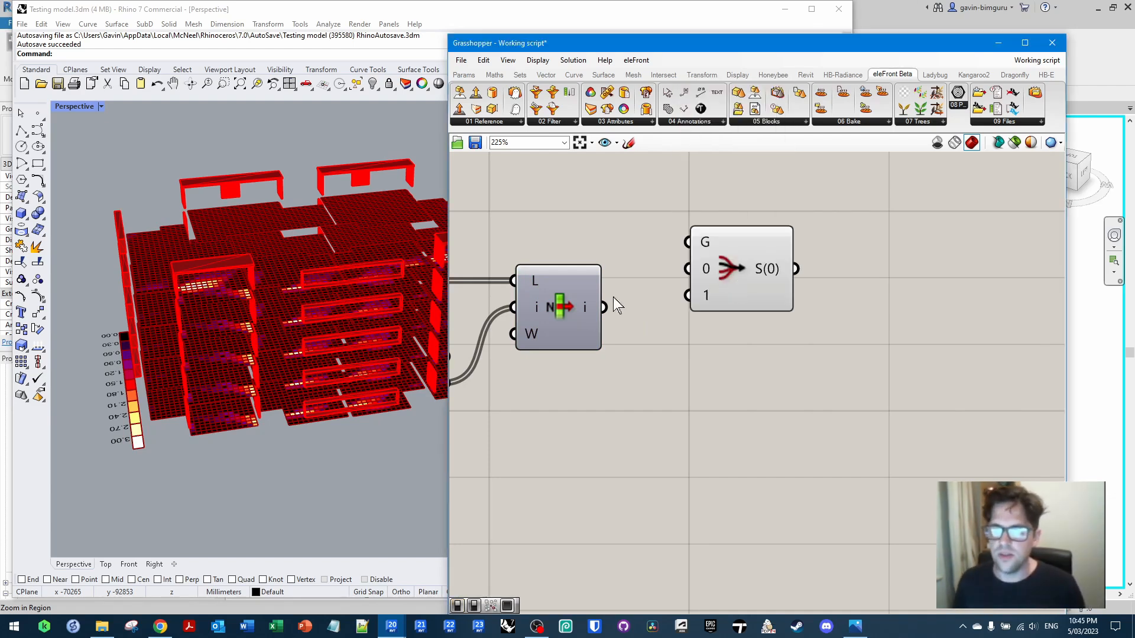
pyautogui.moveTo(608, 313); pyautogui.dragTo(815, 290)
# Add a Button above the List Item, connect it to the Stream Filter's gate input and test it
pyautogui.doubleClick(660, 221)
pyautogui.write('button')
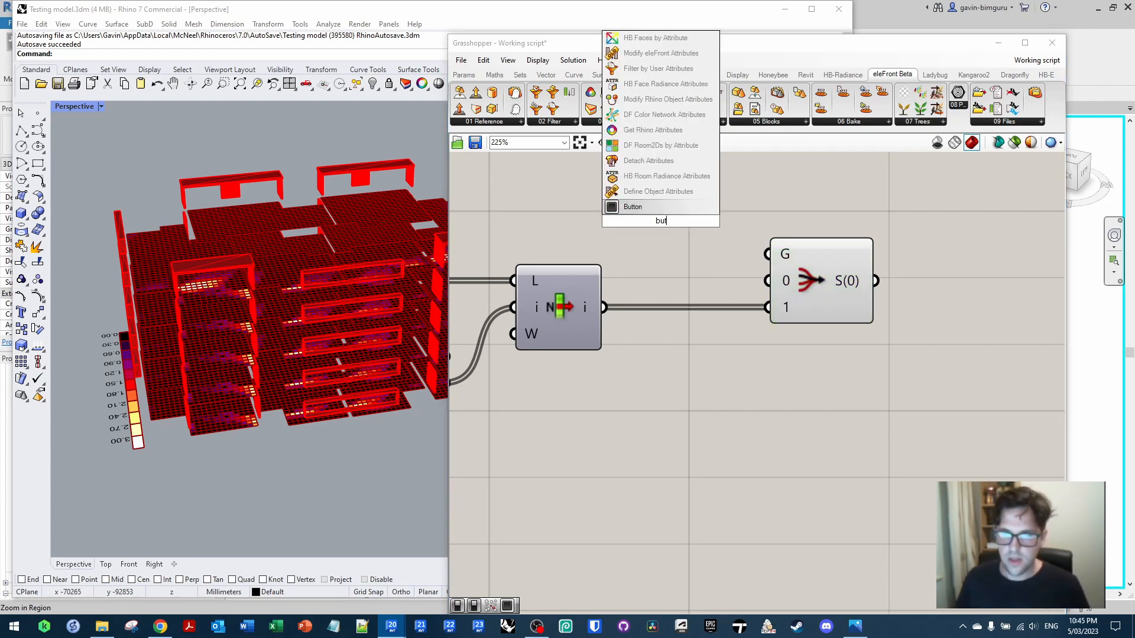
pyautogui.click(648, 208)
pyautogui.moveTo(634, 219); pyautogui.dragTo(563, 229)
pyautogui.moveTo(655, 231); pyautogui.dragTo(758, 260)
pyautogui.click(788, 206)
pyautogui.click(622, 229)
pyautogui.click(620, 227)
pyautogui.click(620, 227)
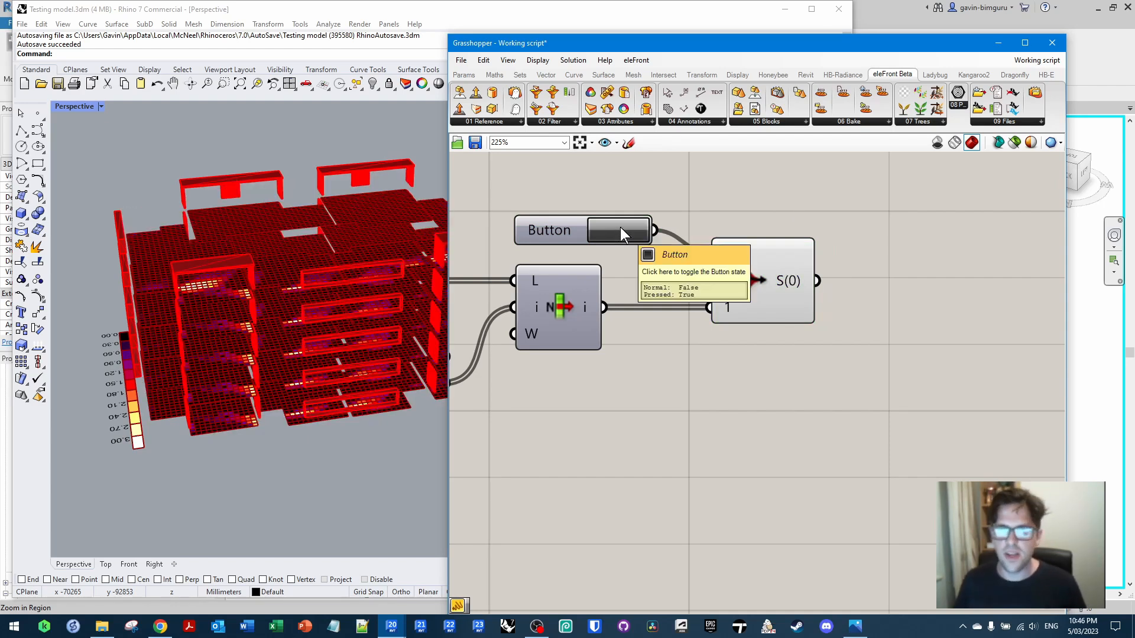
# Add a Revit Element Parameter component in the empty canvas area beyond the Stream Filter
pyautogui.moveTo(815, 366); pyautogui.dragTo(648, 281, button='right')
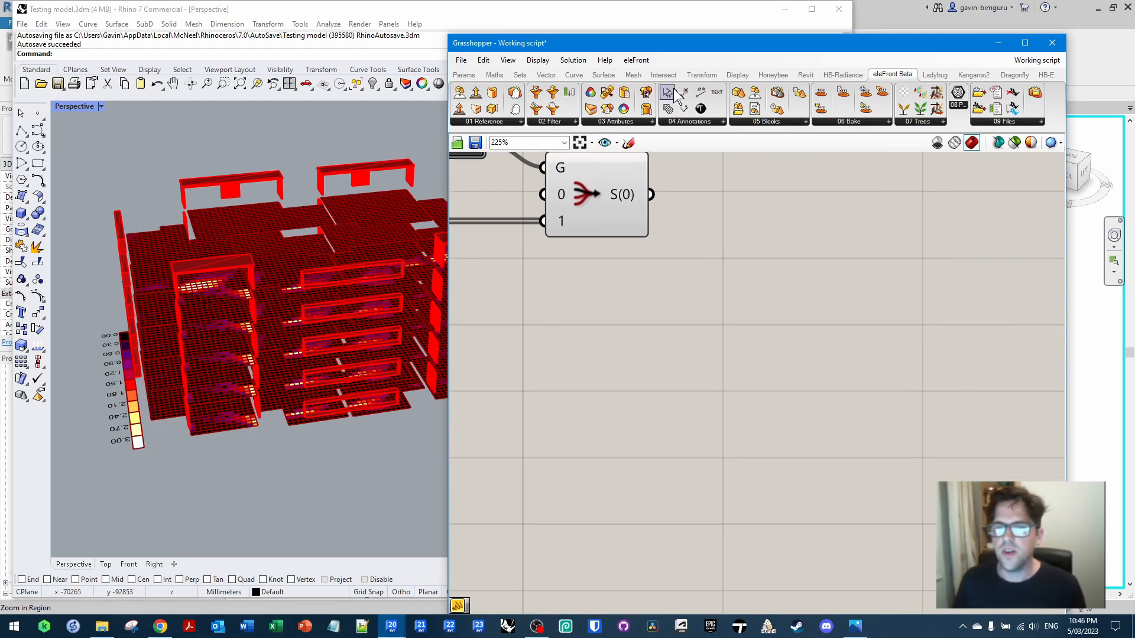
pyautogui.click(806, 74)
pyautogui.click(598, 122)
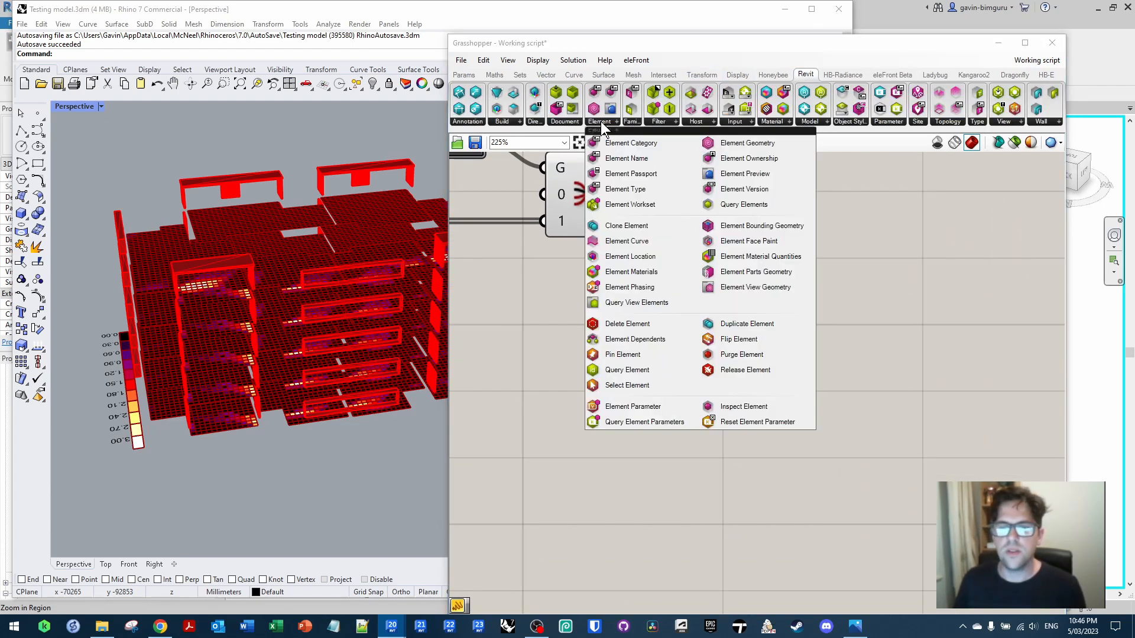
pyautogui.click(673, 407)
pyautogui.click(754, 346)
pyautogui.moveTo(751, 340); pyautogui.dragTo(837, 314, button='right')
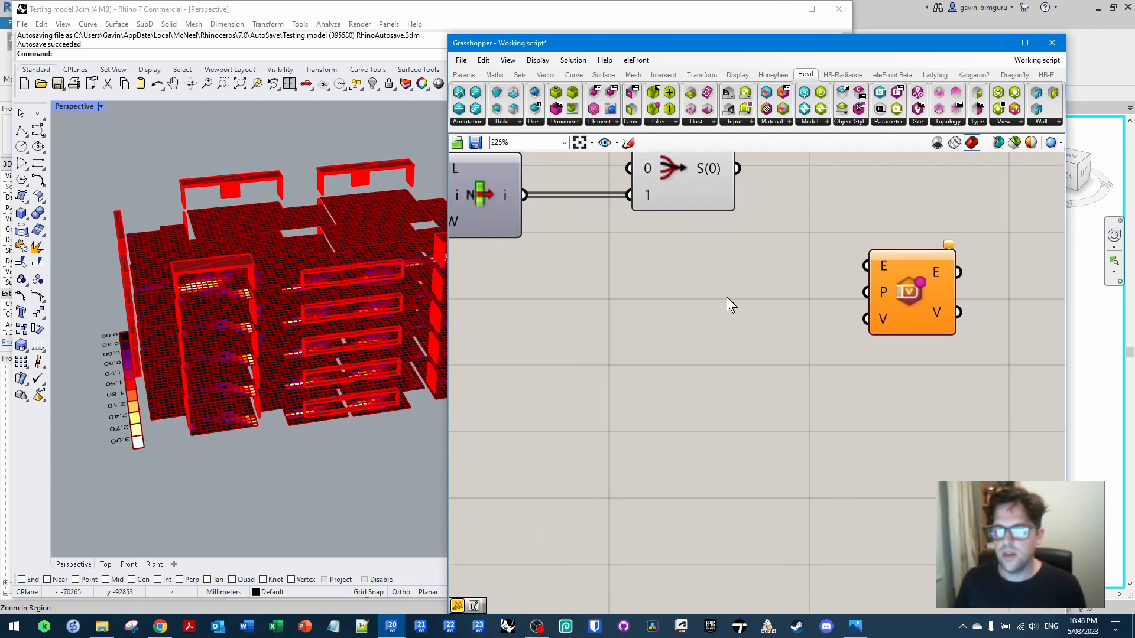
# Add a panel reading "Sun hours" and connect it to the Element Parameter's P input
pyautogui.doubleClick(726, 297)
pyautogui.write('//Sun hours')
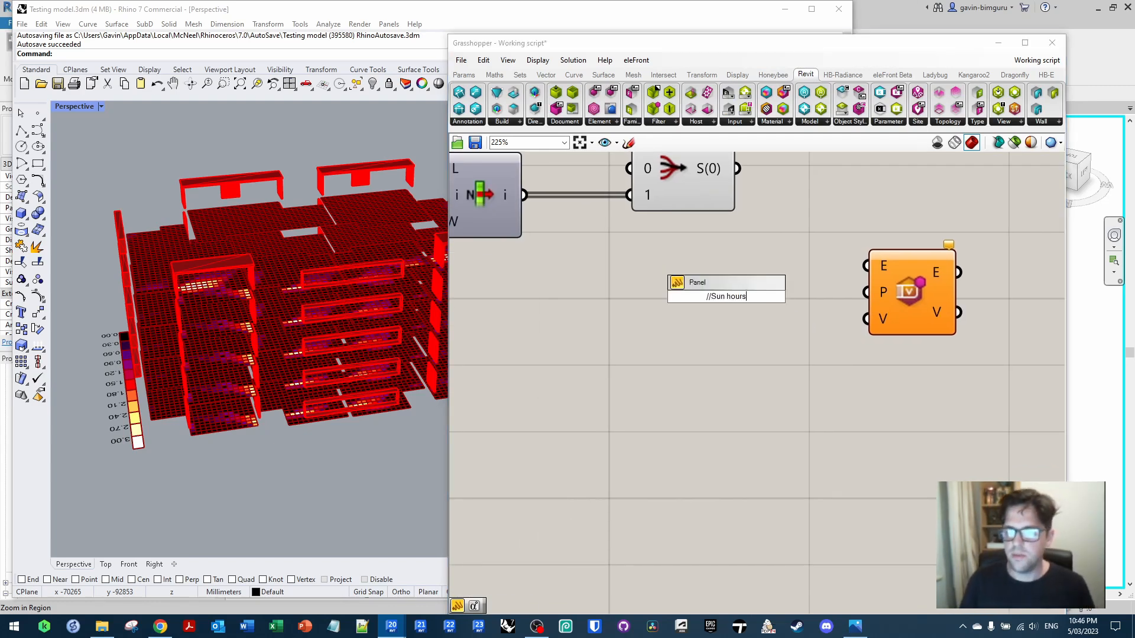
pyautogui.press('Return')
pyautogui.moveTo(784, 295); pyautogui.dragTo(899, 291)
pyautogui.scroll(-3, 929, 296)
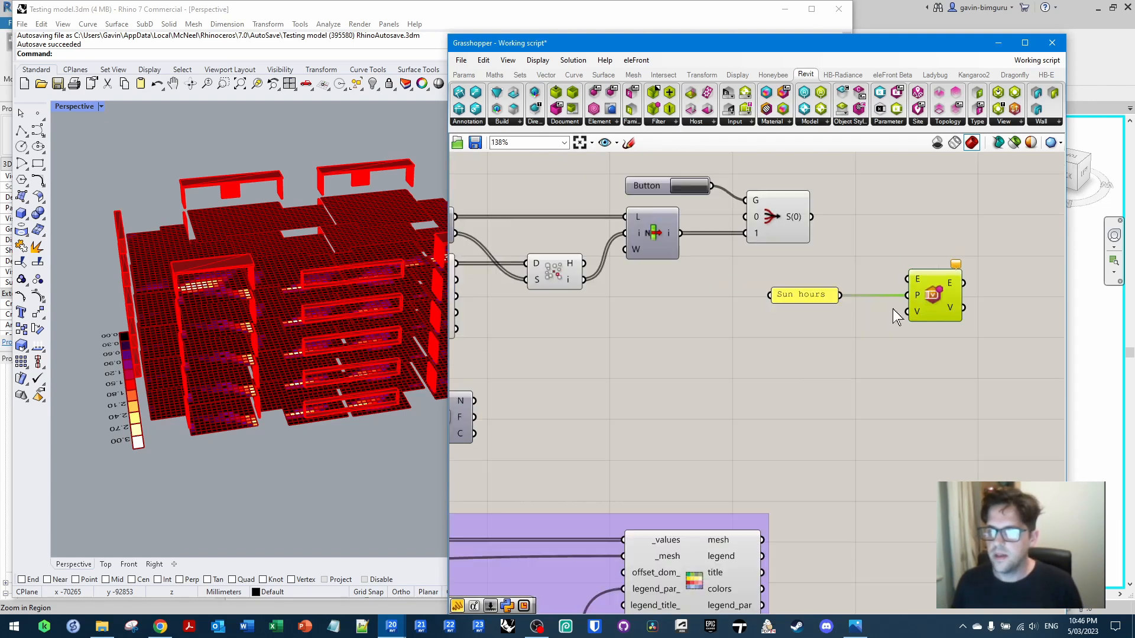
# Connect the rounding component's F output to the Element Parameter's V input and the Stream Filter output to its E input
pyautogui.moveTo(983, 288); pyautogui.dragTo(548, 392)
pyautogui.moveTo(879, 318); pyautogui.dragTo(740, 391, button='right')
pyautogui.moveTo(749, 268); pyautogui.dragTo(845, 329)
pyautogui.scroll(-2, 884, 238)
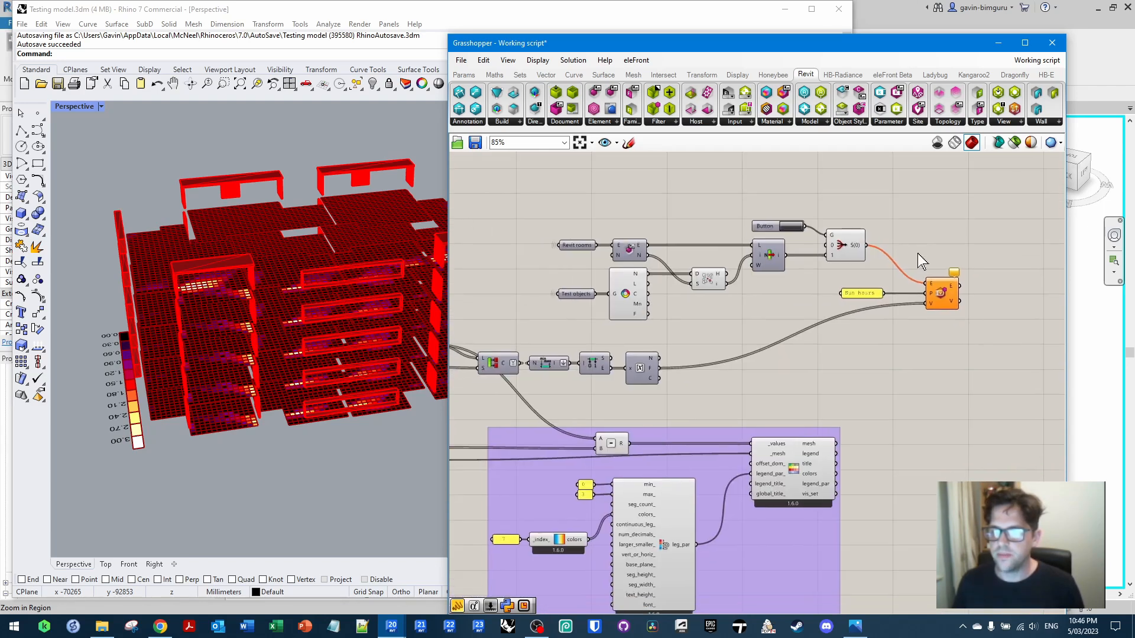
# Group the room-matching, rounding and Sun hours parameter-writing components
pyautogui.moveTo(918, 253); pyautogui.dragTo(957, 240, button='right')
pyautogui.moveTo(1018, 365); pyautogui.dragTo(540, 212)
pyautogui.rightClick(569, 199)
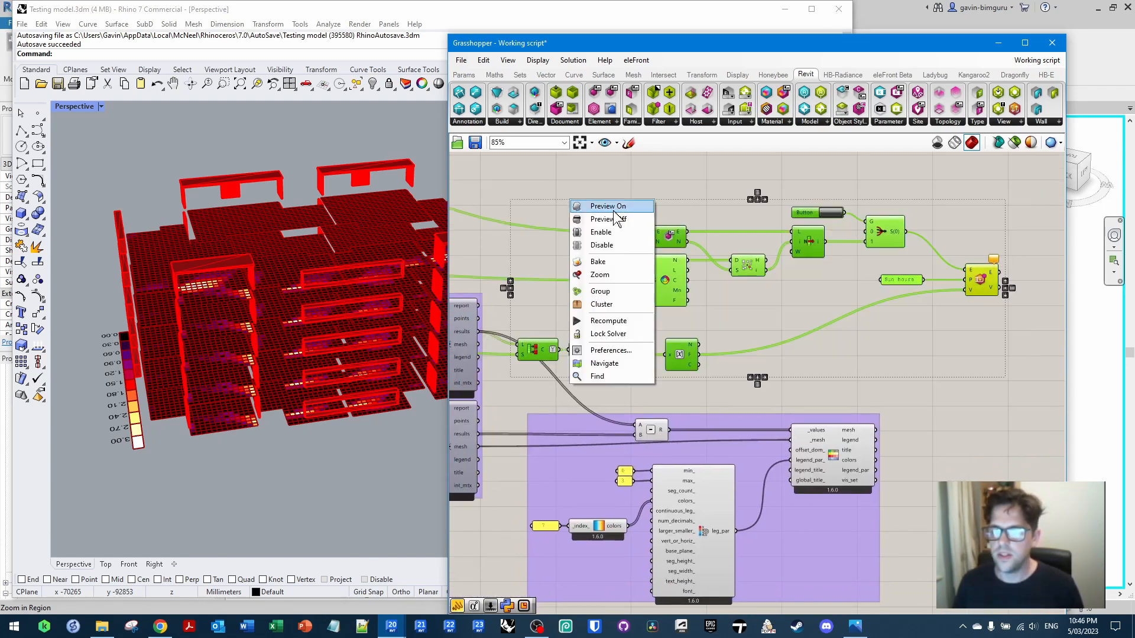
pyautogui.click(633, 291)
pyautogui.click(726, 179)
# Narrow and move the Grasshopper window and shrink the Rhino window to reveal Revit beside them
pyautogui.moveTo(727, 178); pyautogui.dragTo(619, 185, button='right')
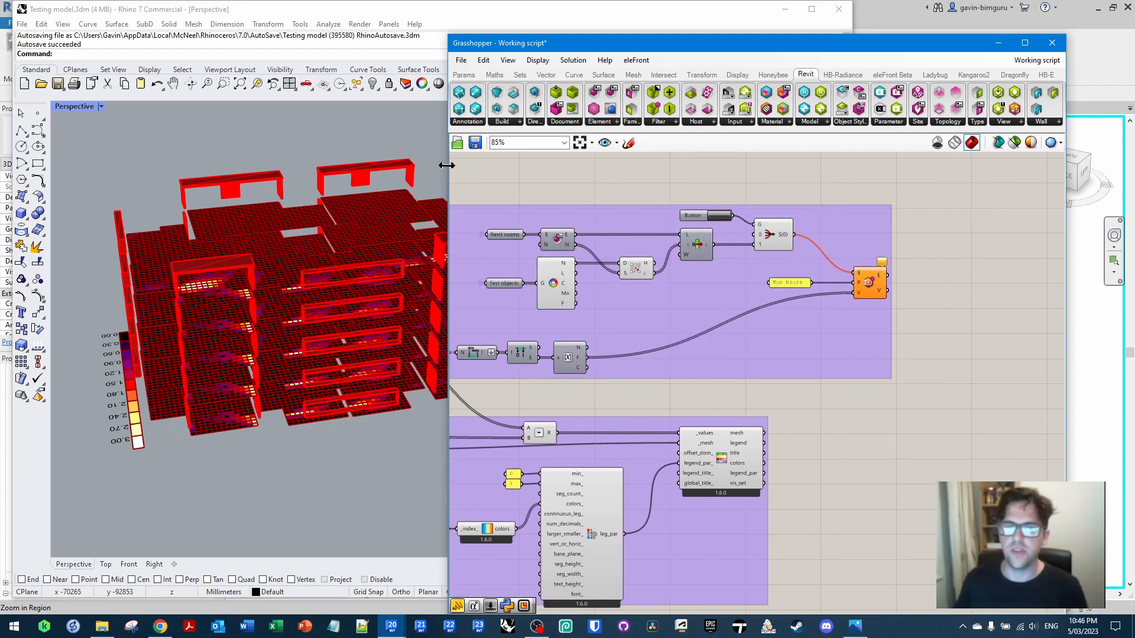
pyautogui.moveTo(446, 166); pyautogui.dragTo(542, 165)
pyautogui.moveTo(766, 42); pyautogui.dragTo(826, 24)
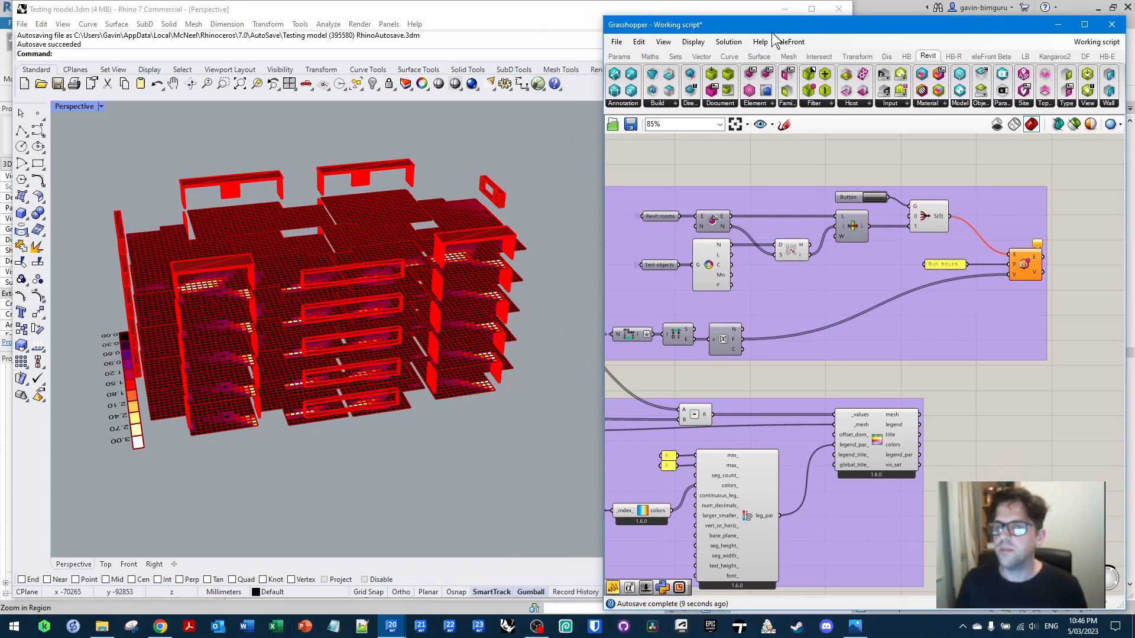
pyautogui.moveTo(13, 82); pyautogui.dragTo(582, 95)
# In Revit, open the Solar - Level 1 plan, dismiss the save reminder and close the inactive views
pyautogui.scroll(1, 188, 381)
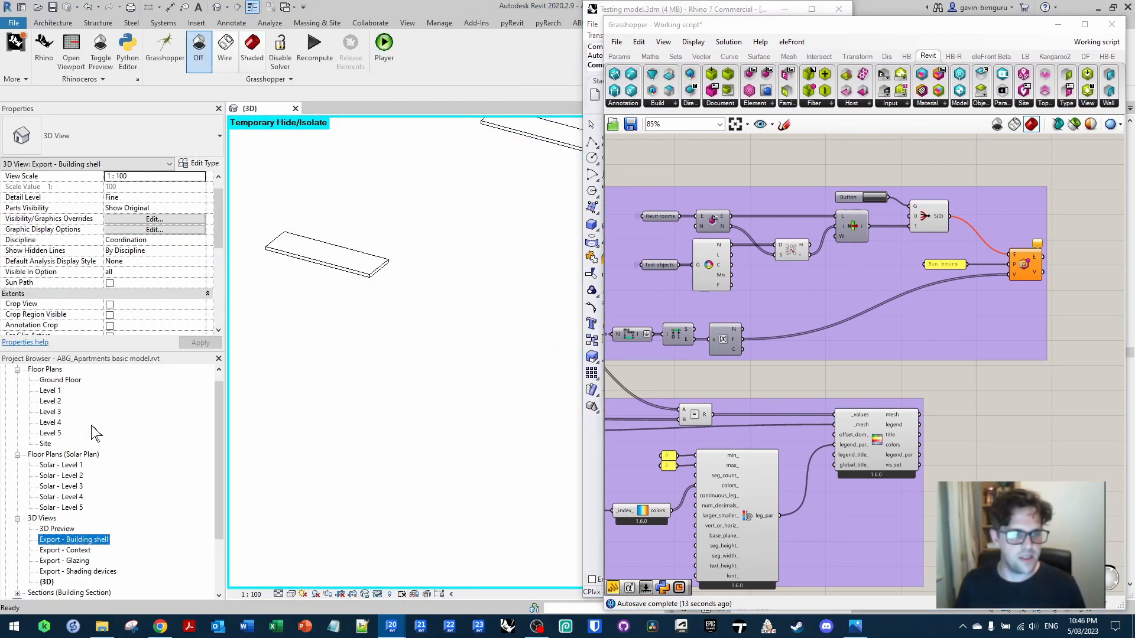
pyautogui.doubleClick(62, 465)
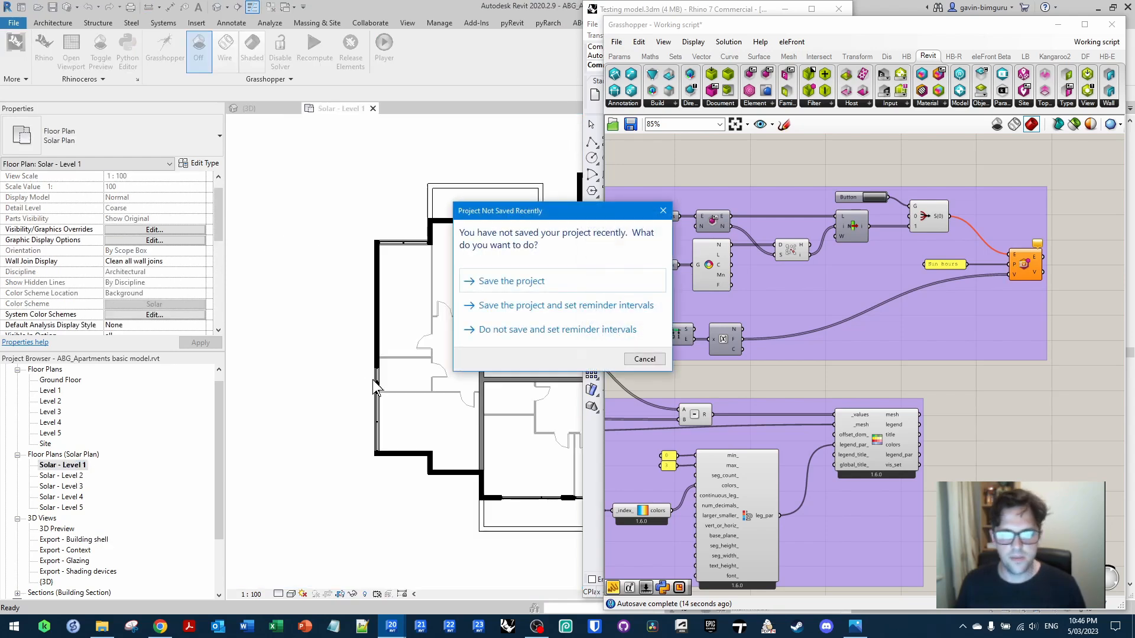
pyautogui.click(657, 360)
pyautogui.moveTo(499, 373); pyautogui.dragTo(321, 357, button='middle')
pyautogui.scroll(-3, 322, 357)
pyautogui.moveTo(416, 382); pyautogui.dragTo(406, 294, button='middle')
pyautogui.click(271, 7)
# Open the Solar - Level 2, Level 3 and Level 4 plans and tile the open views
pyautogui.doubleClick(69, 475)
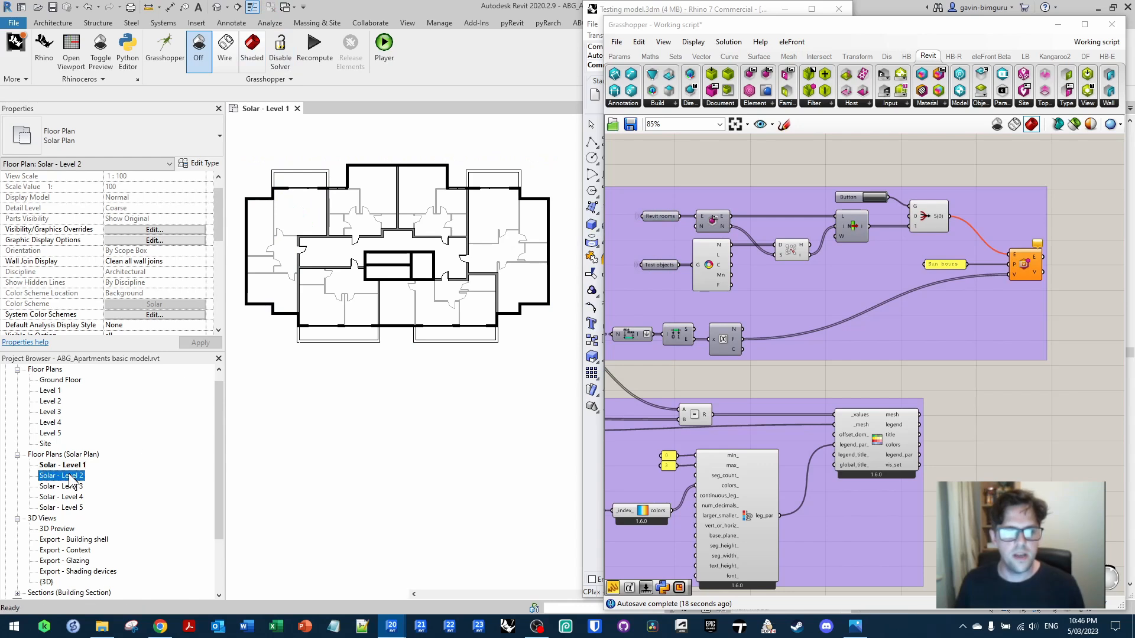
pyautogui.doubleClick(81, 486)
pyautogui.doubleClick(80, 497)
pyautogui.press('w')
pyautogui.press('t')
# Frame the whole floor plan in the tiled Solar - Level 4 and Solar - Level 3 views
pyautogui.middleClick(401, 281)
pyautogui.middleClick(400, 281)
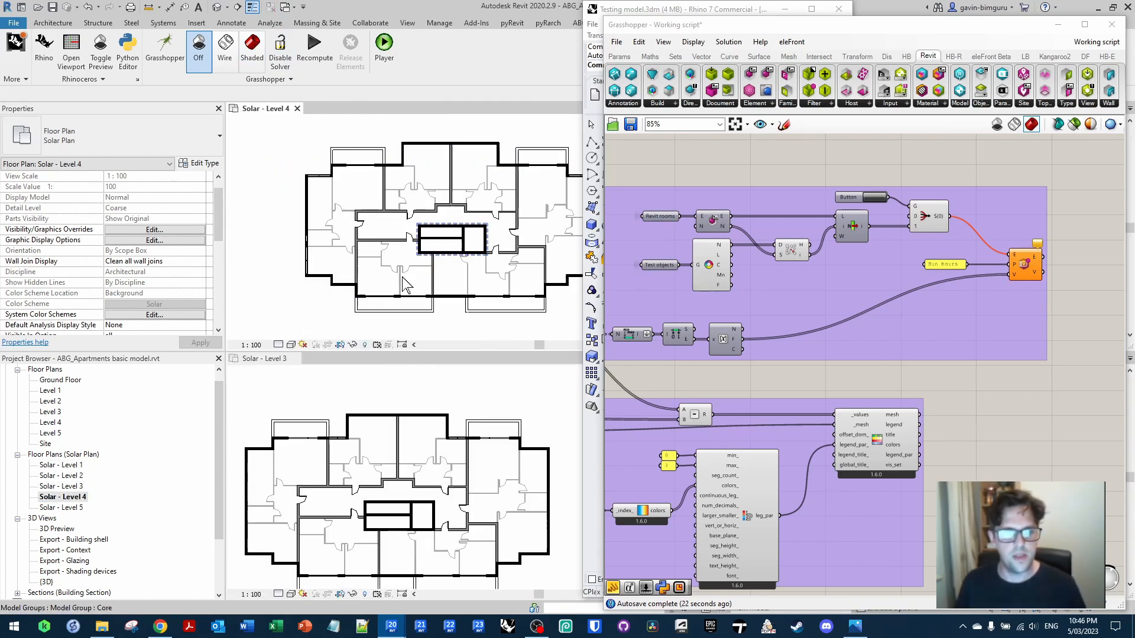
pyautogui.middleClick(446, 491)
pyautogui.middleClick(446, 490)
pyautogui.click(435, 230)
pyautogui.moveTo(435, 229); pyautogui.dragTo(385, 222, button='middle')
pyautogui.click(540, 455)
pyautogui.moveTo(540, 456); pyautogui.dragTo(480, 452, button='middle')
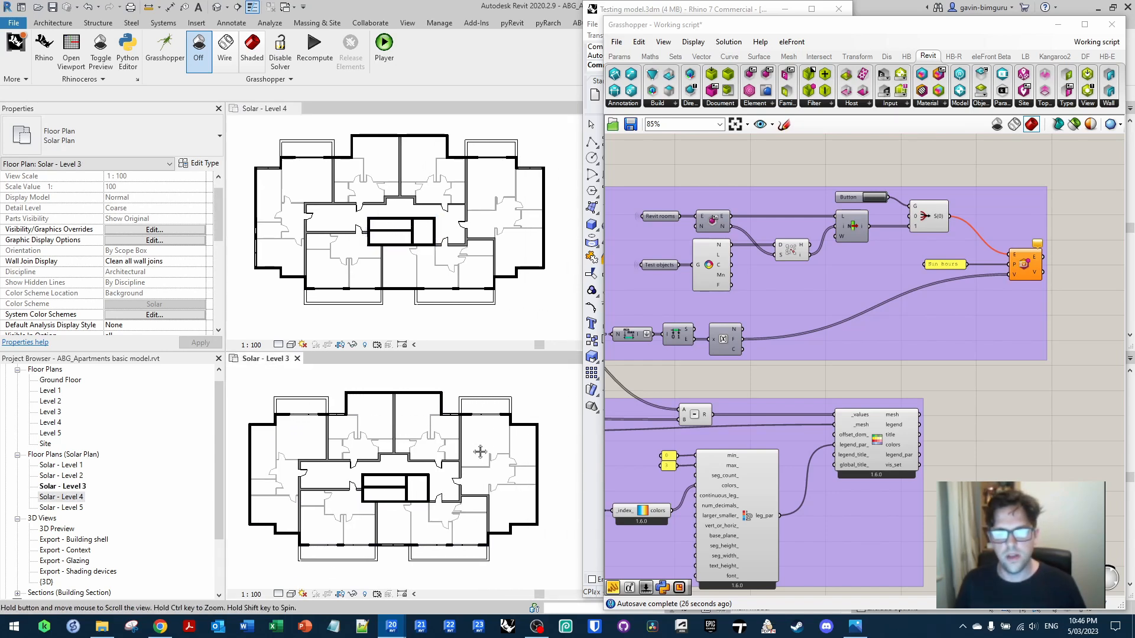
# Trigger the Grasshopper button so the Sun hours values are written to the matching Revit rooms
pyautogui.click(694, 153)
pyautogui.scroll(4, 785, 163)
pyautogui.click(778, 194)
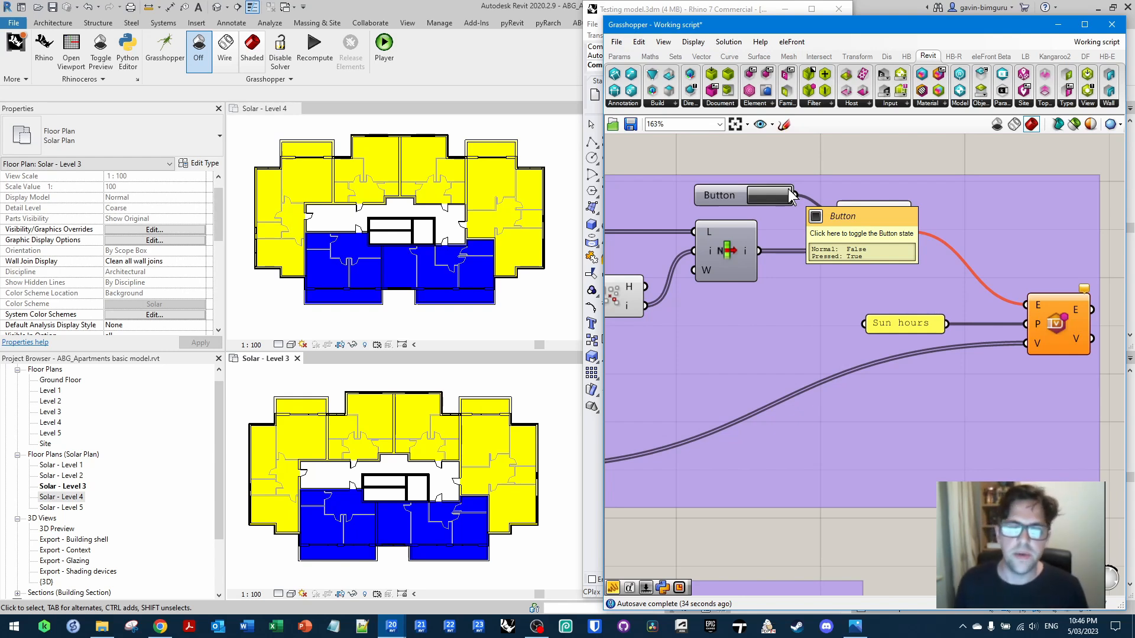
# In Revit, select the Level 3 apartment rooms one after another and check each room's Sun hours parameter under Analysis Results
pyautogui.click(183, 225)
pyautogui.click(310, 179)
pyautogui.click(301, 447)
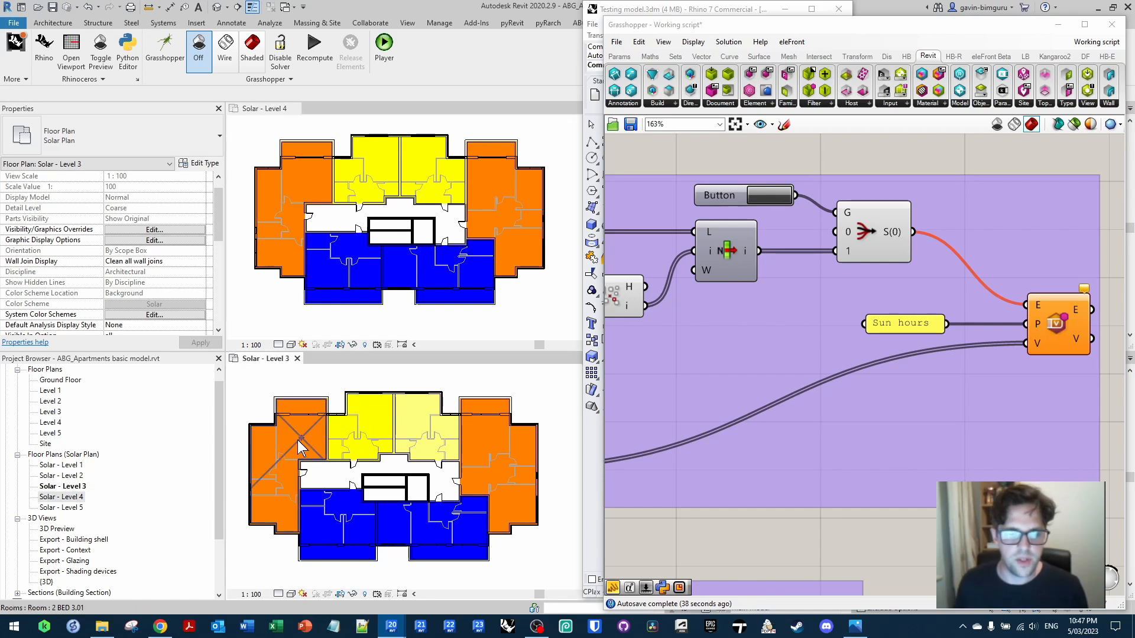
pyautogui.scroll(-5, 119, 273)
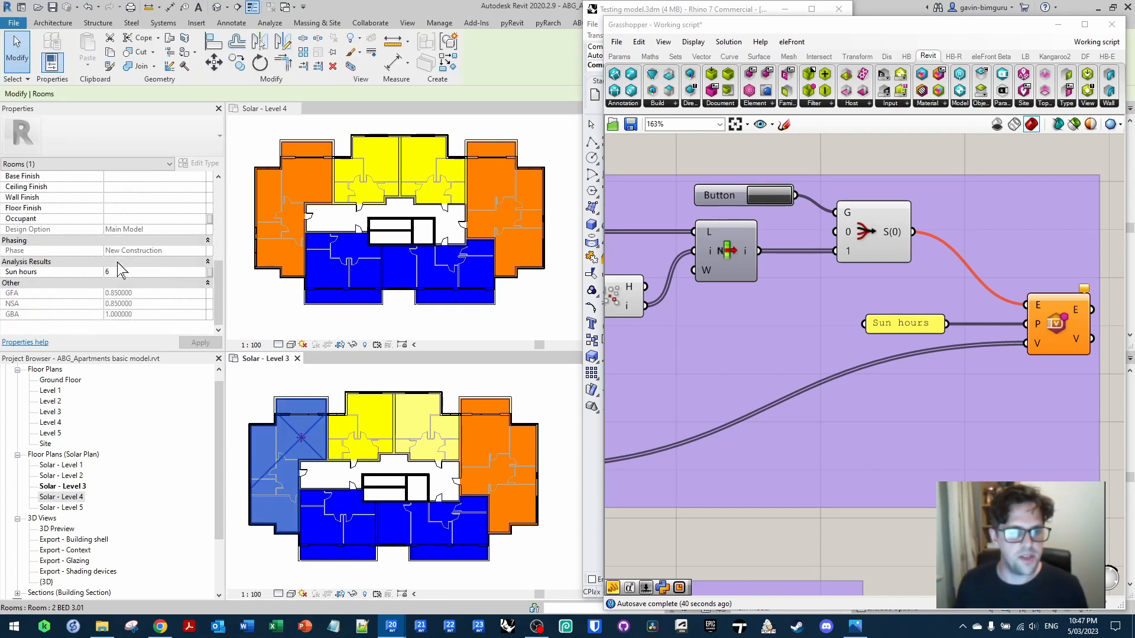
pyautogui.click(378, 430)
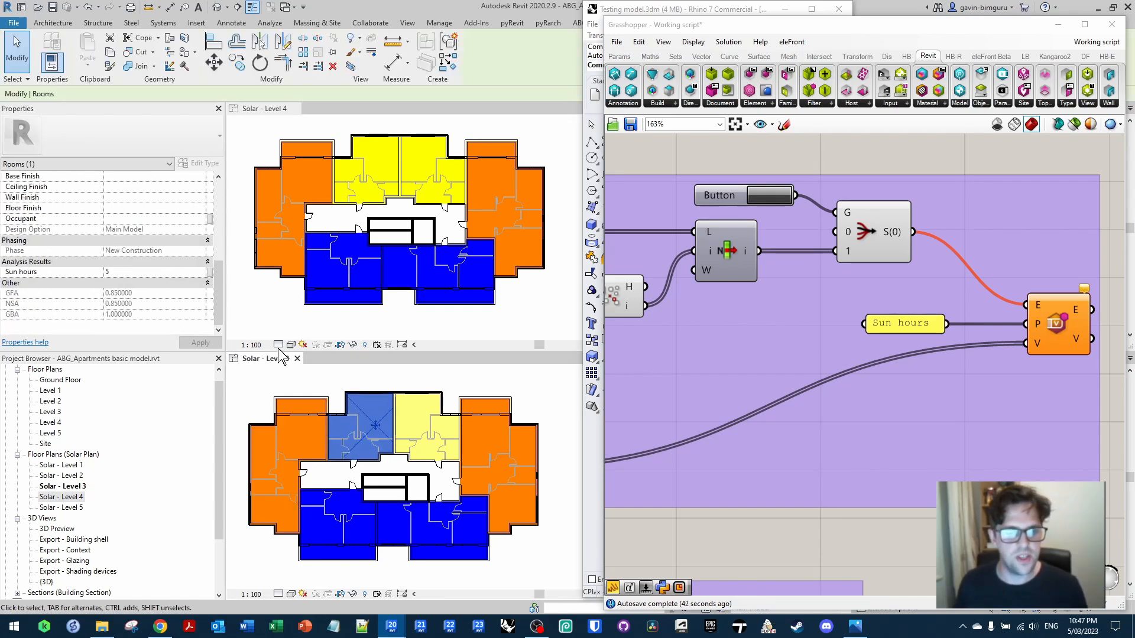
pyautogui.click(417, 434)
pyautogui.click(488, 449)
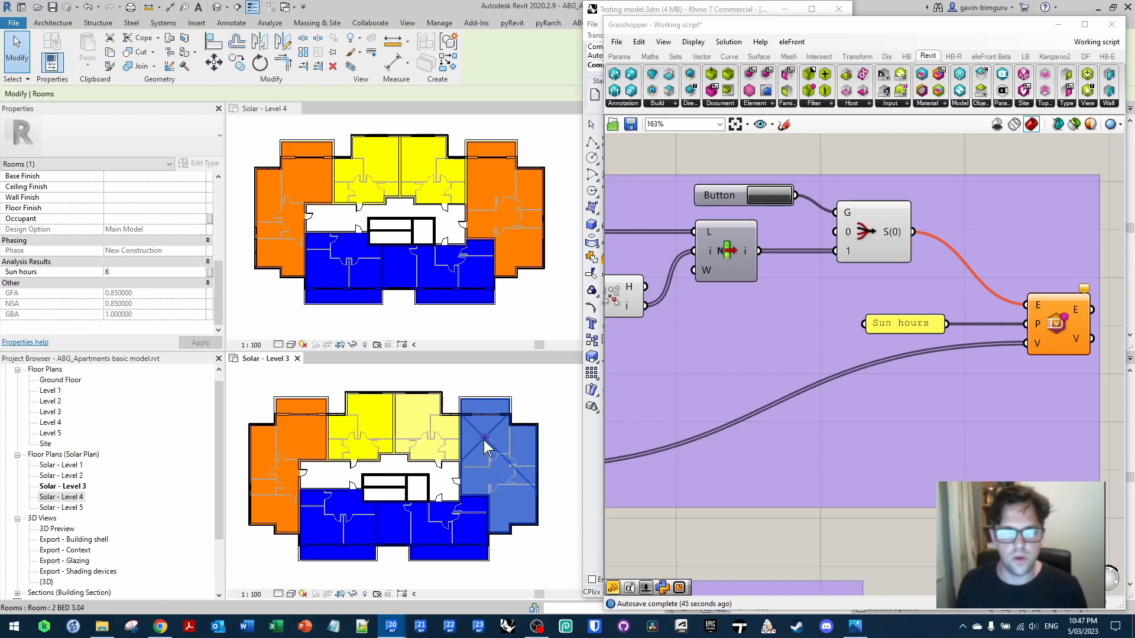
pyautogui.click(426, 540)
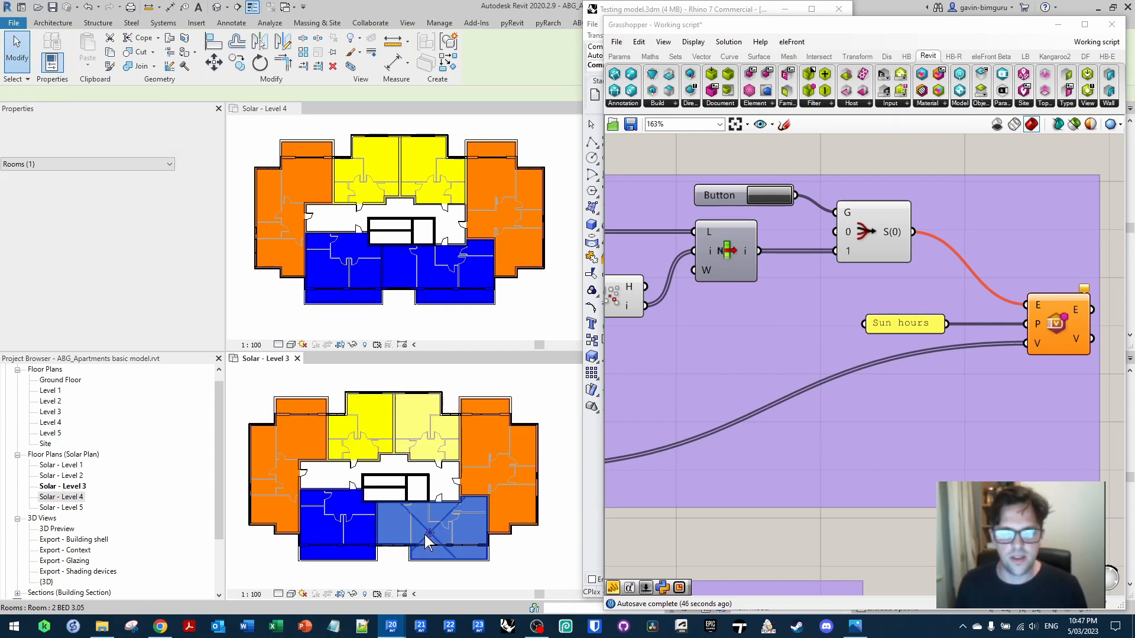
pyautogui.click(321, 530)
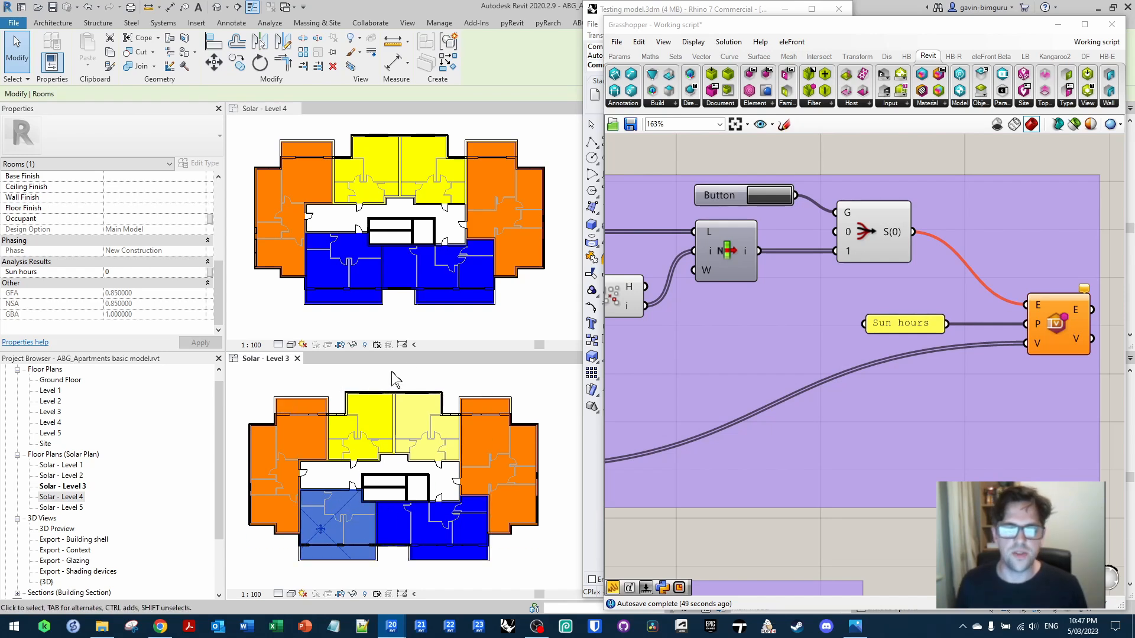